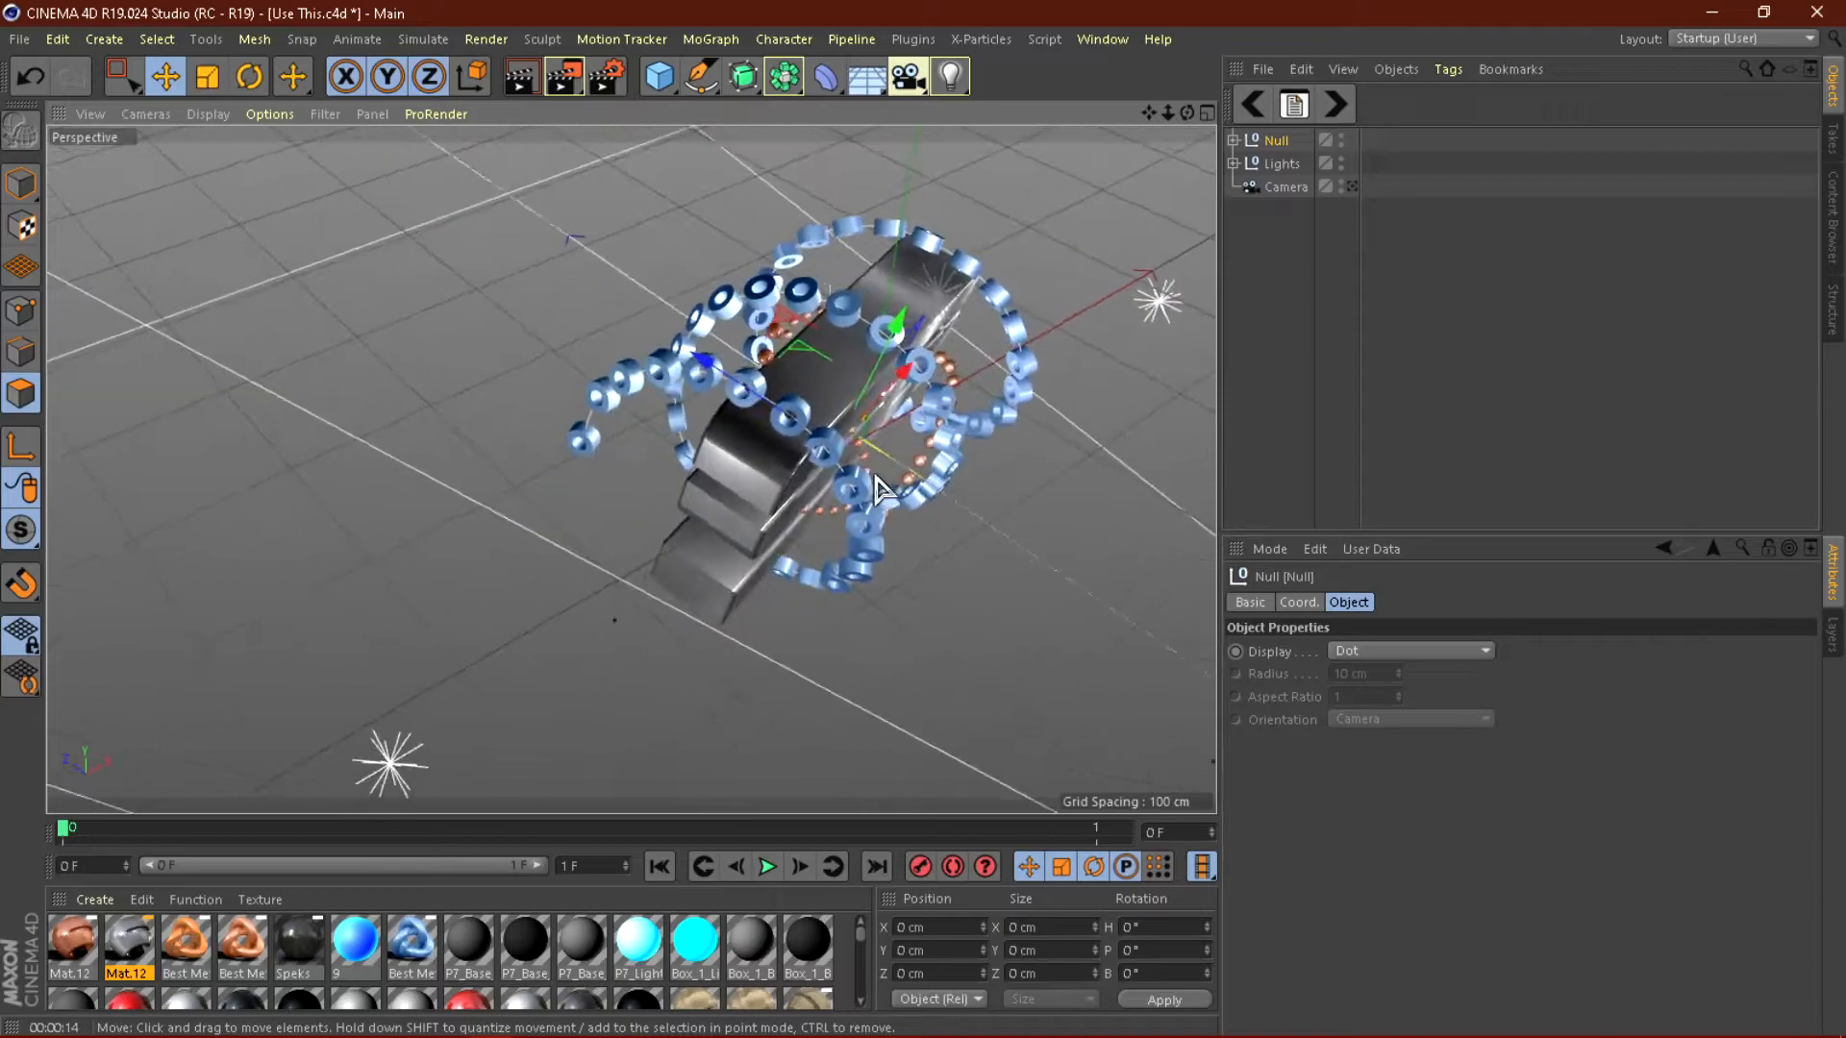
Examine the finished metal logo with its ring helix and orange spheres from several angles.
alt+drag(981, 529, 626, 370)
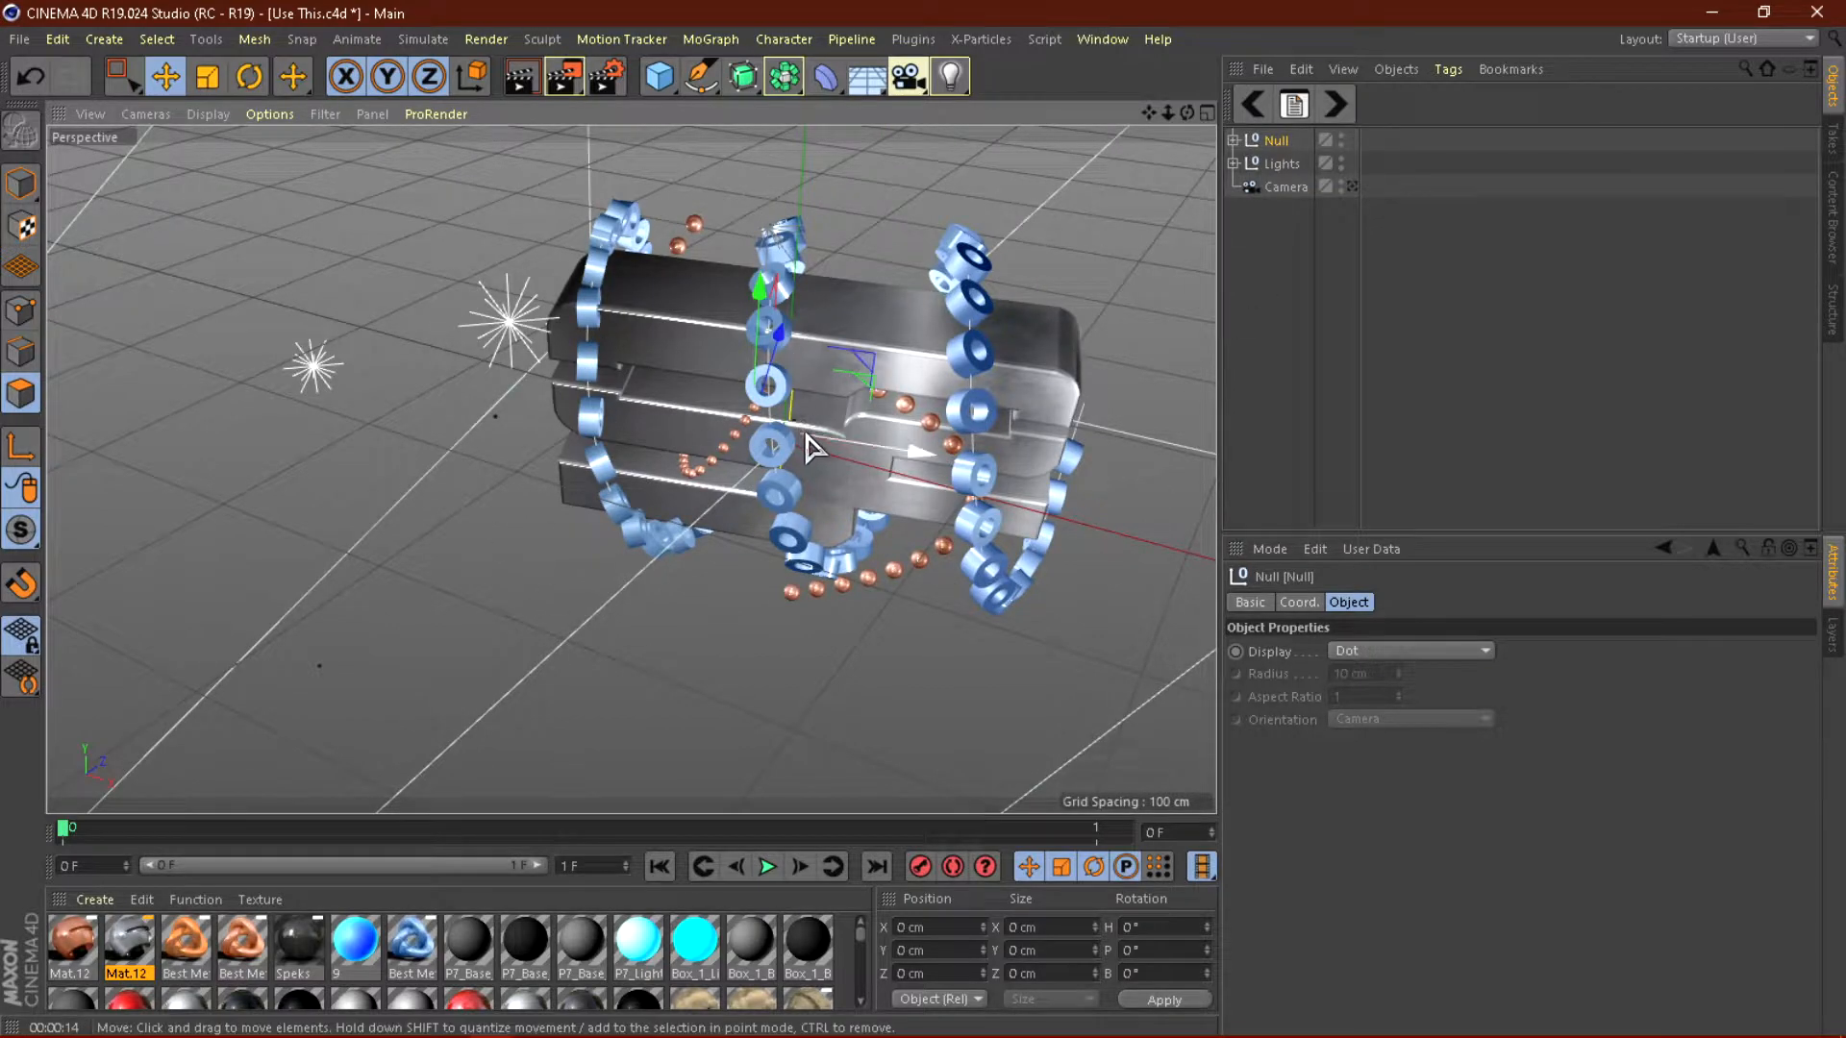
alt+drag(299, 444, 894, 465)
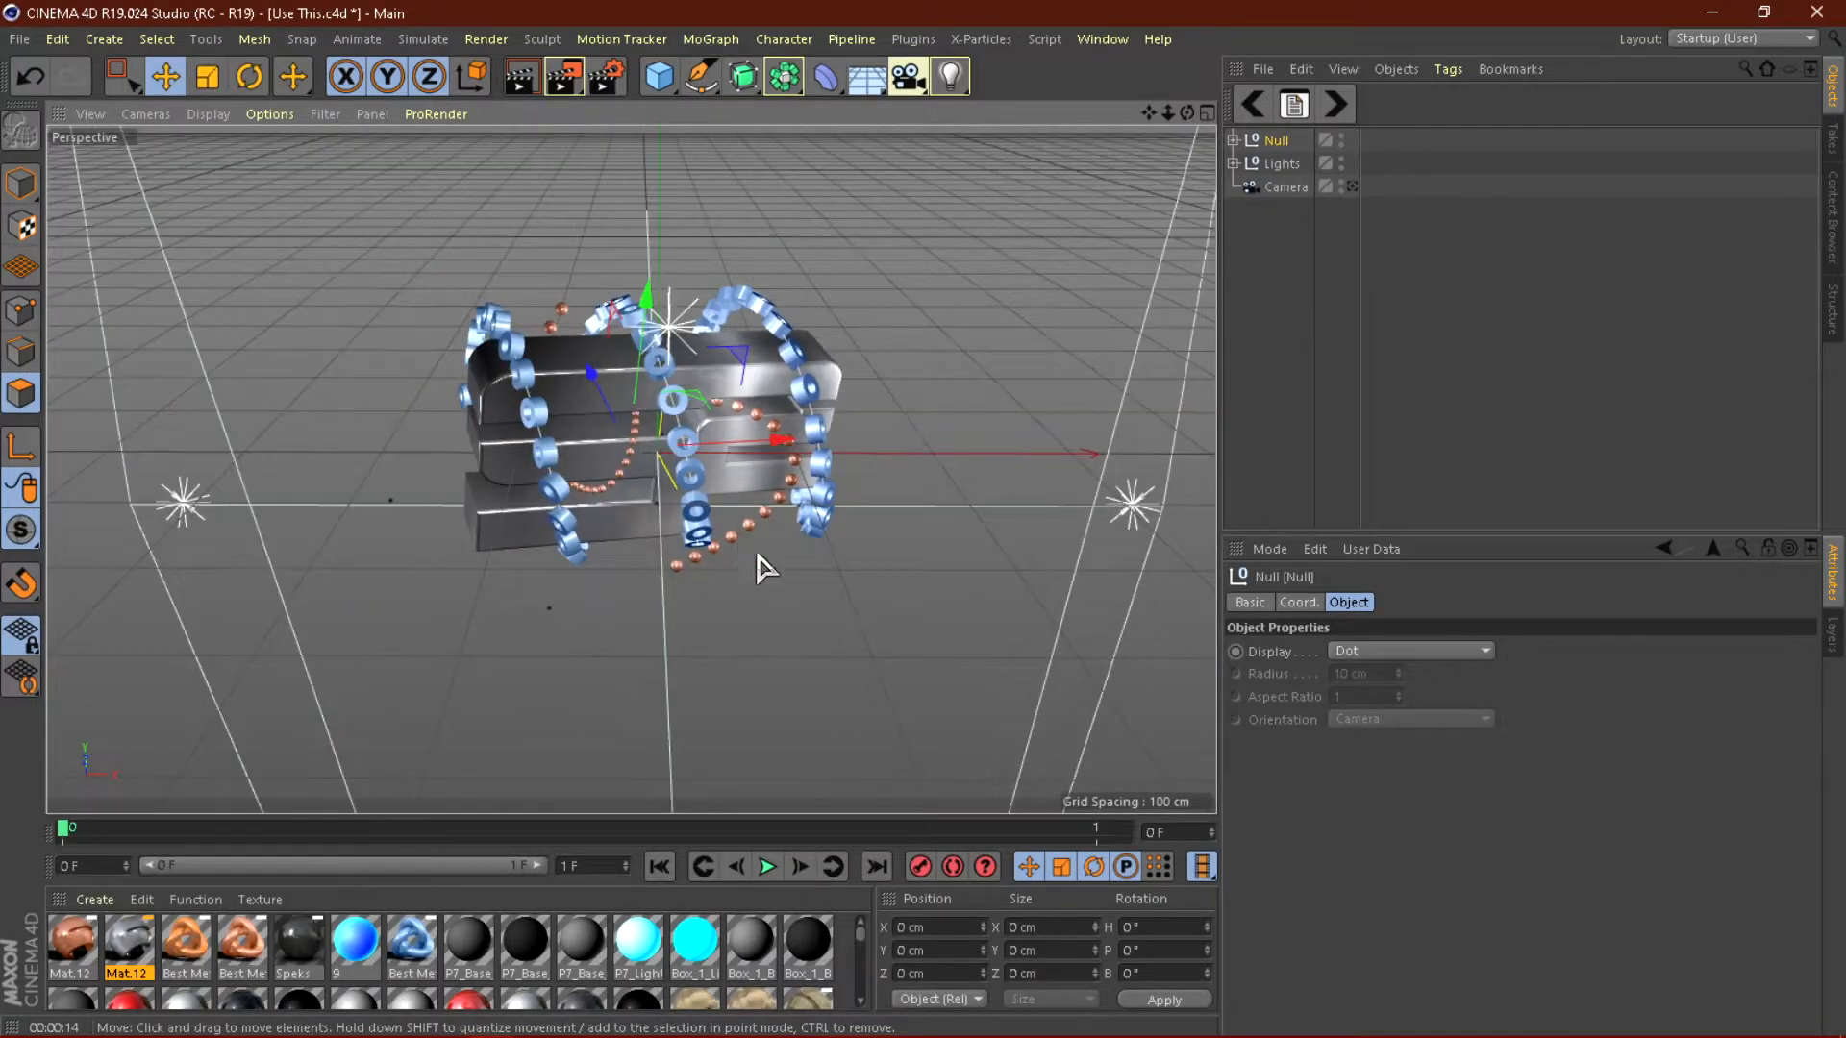
alt+drag(762, 568, 790, 543)
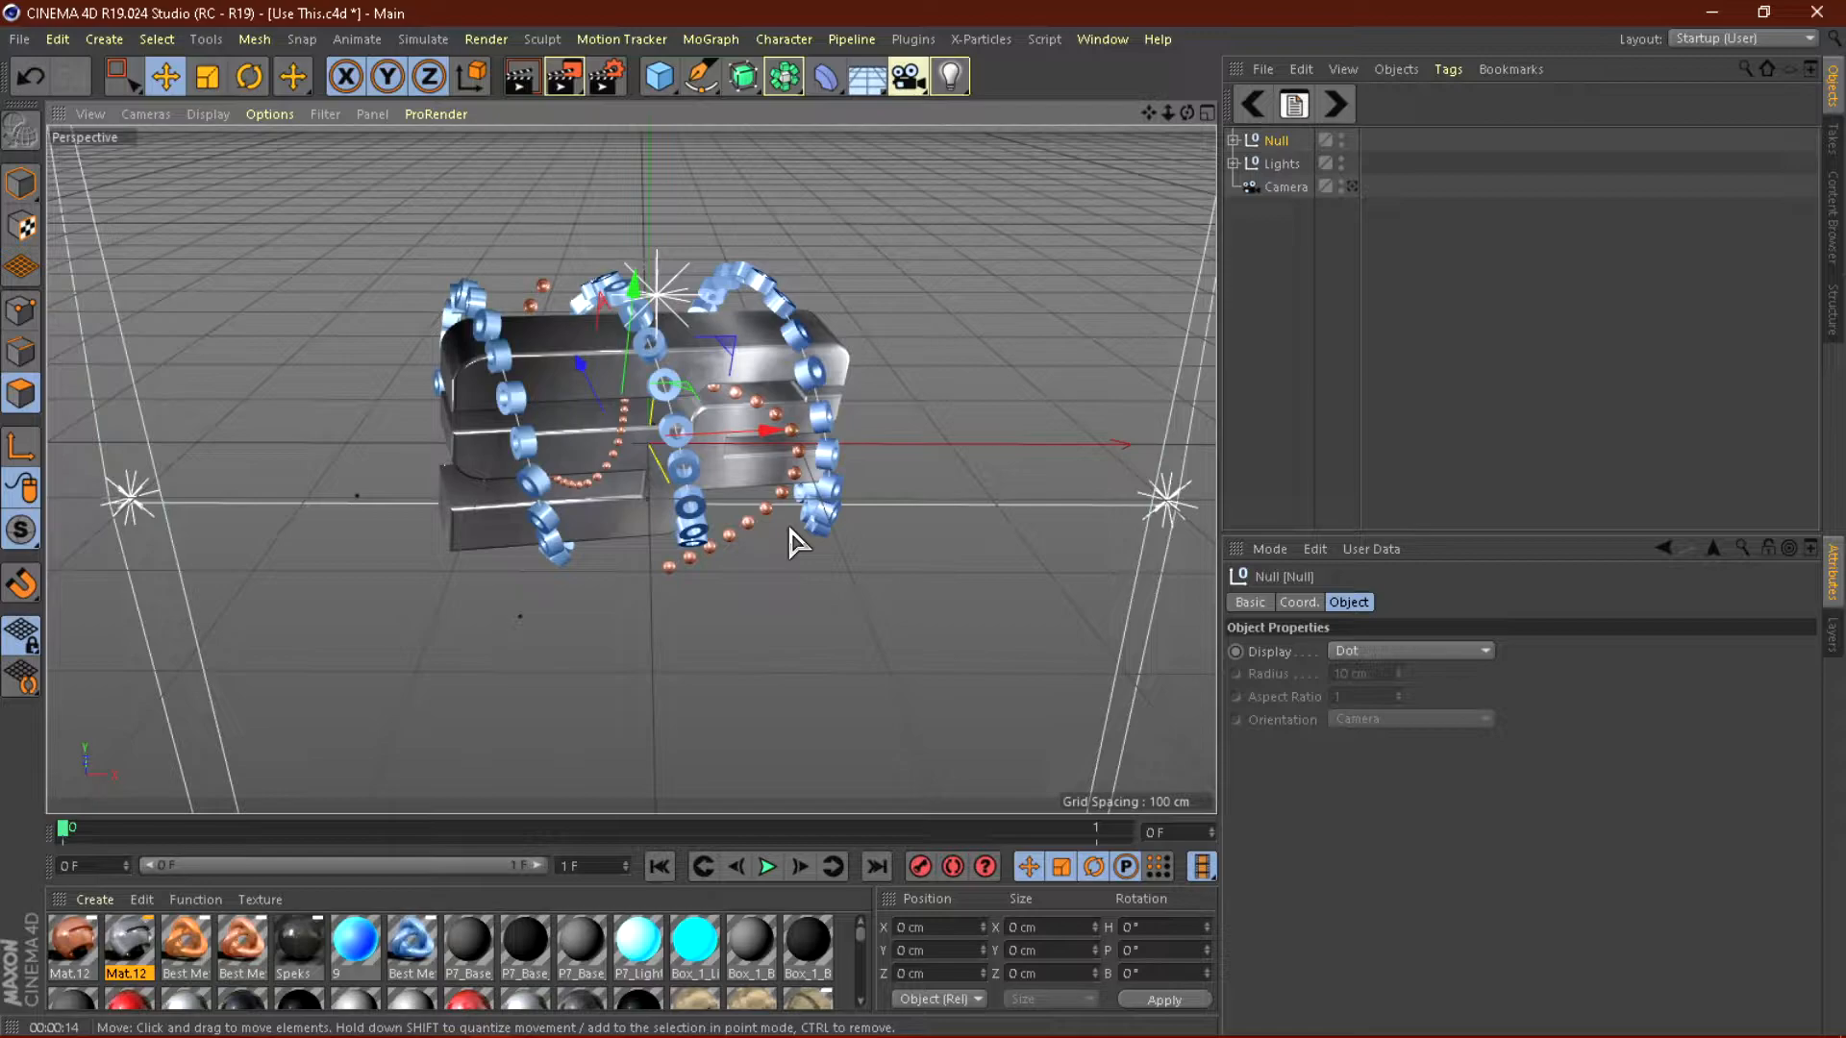
alt+drag(788, 543, 1024, 317)
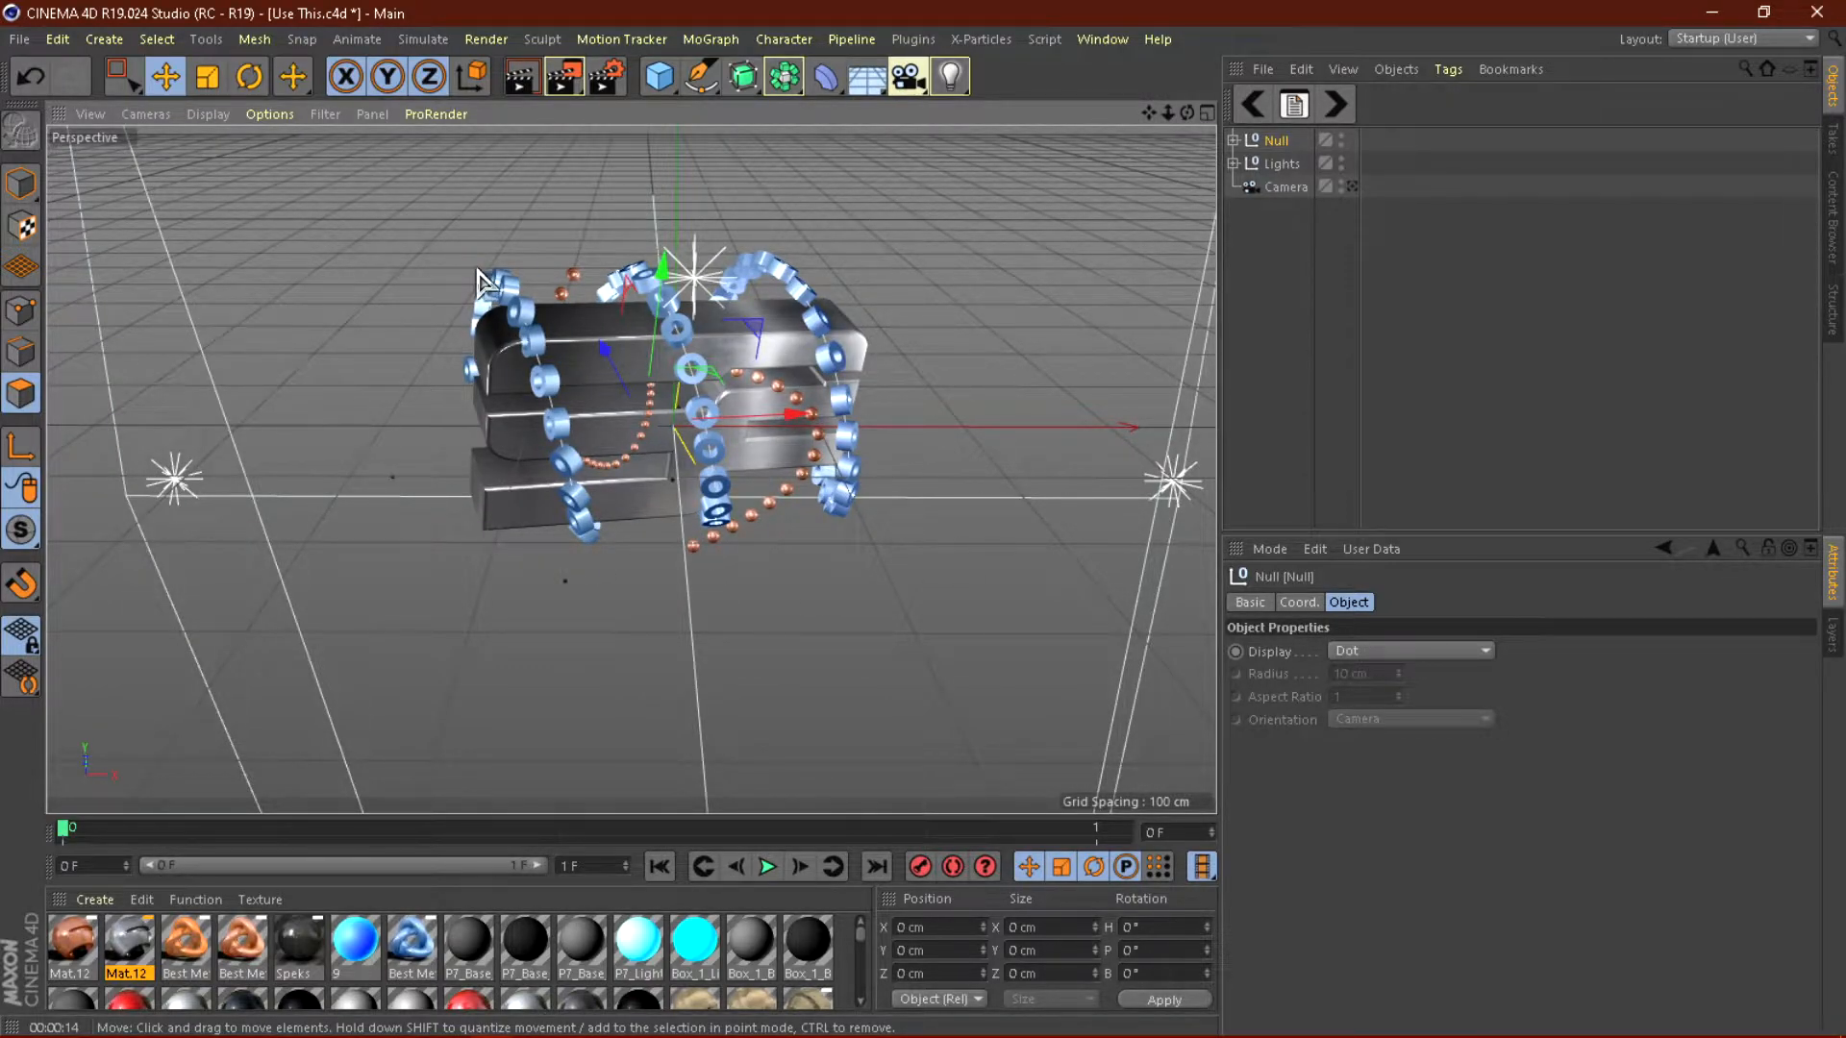
scroll(529, 316, down, 2)
scroll(502, 369, up, 2)
alt+drag(639, 507, 567, 591)
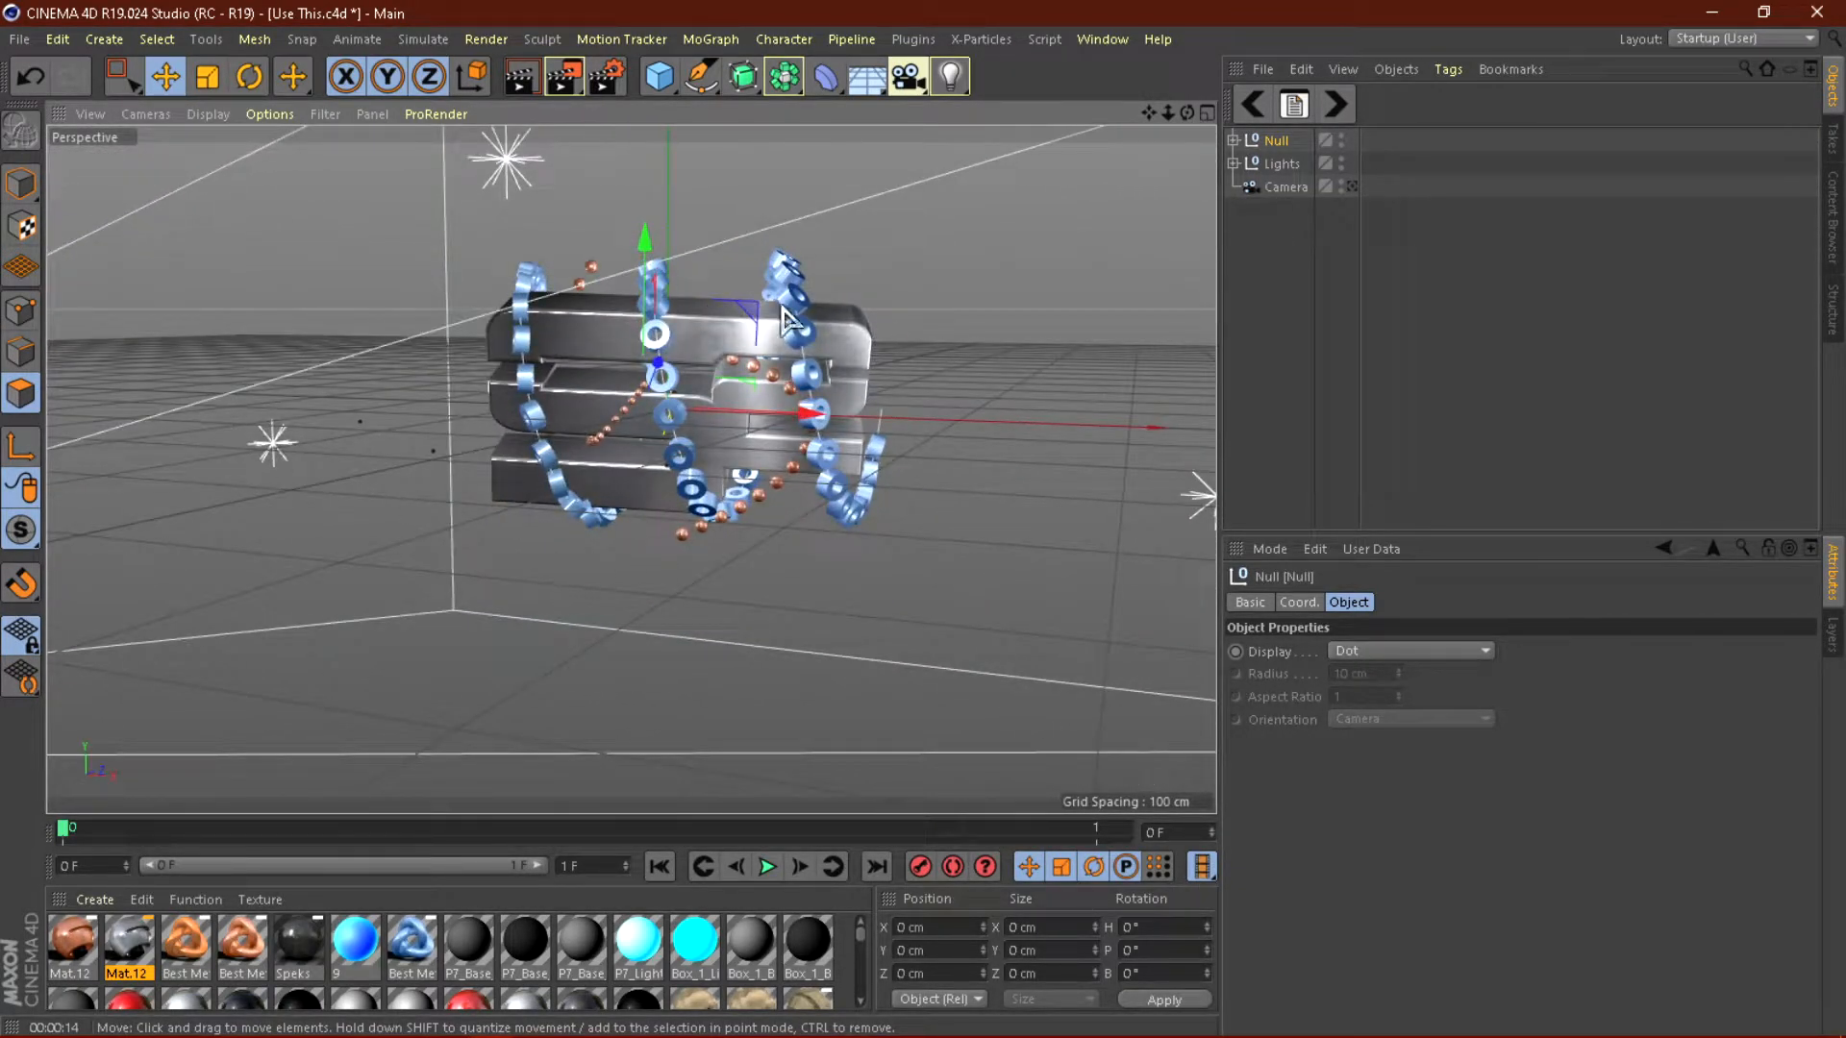
alt+drag(842, 509, 629, 529)
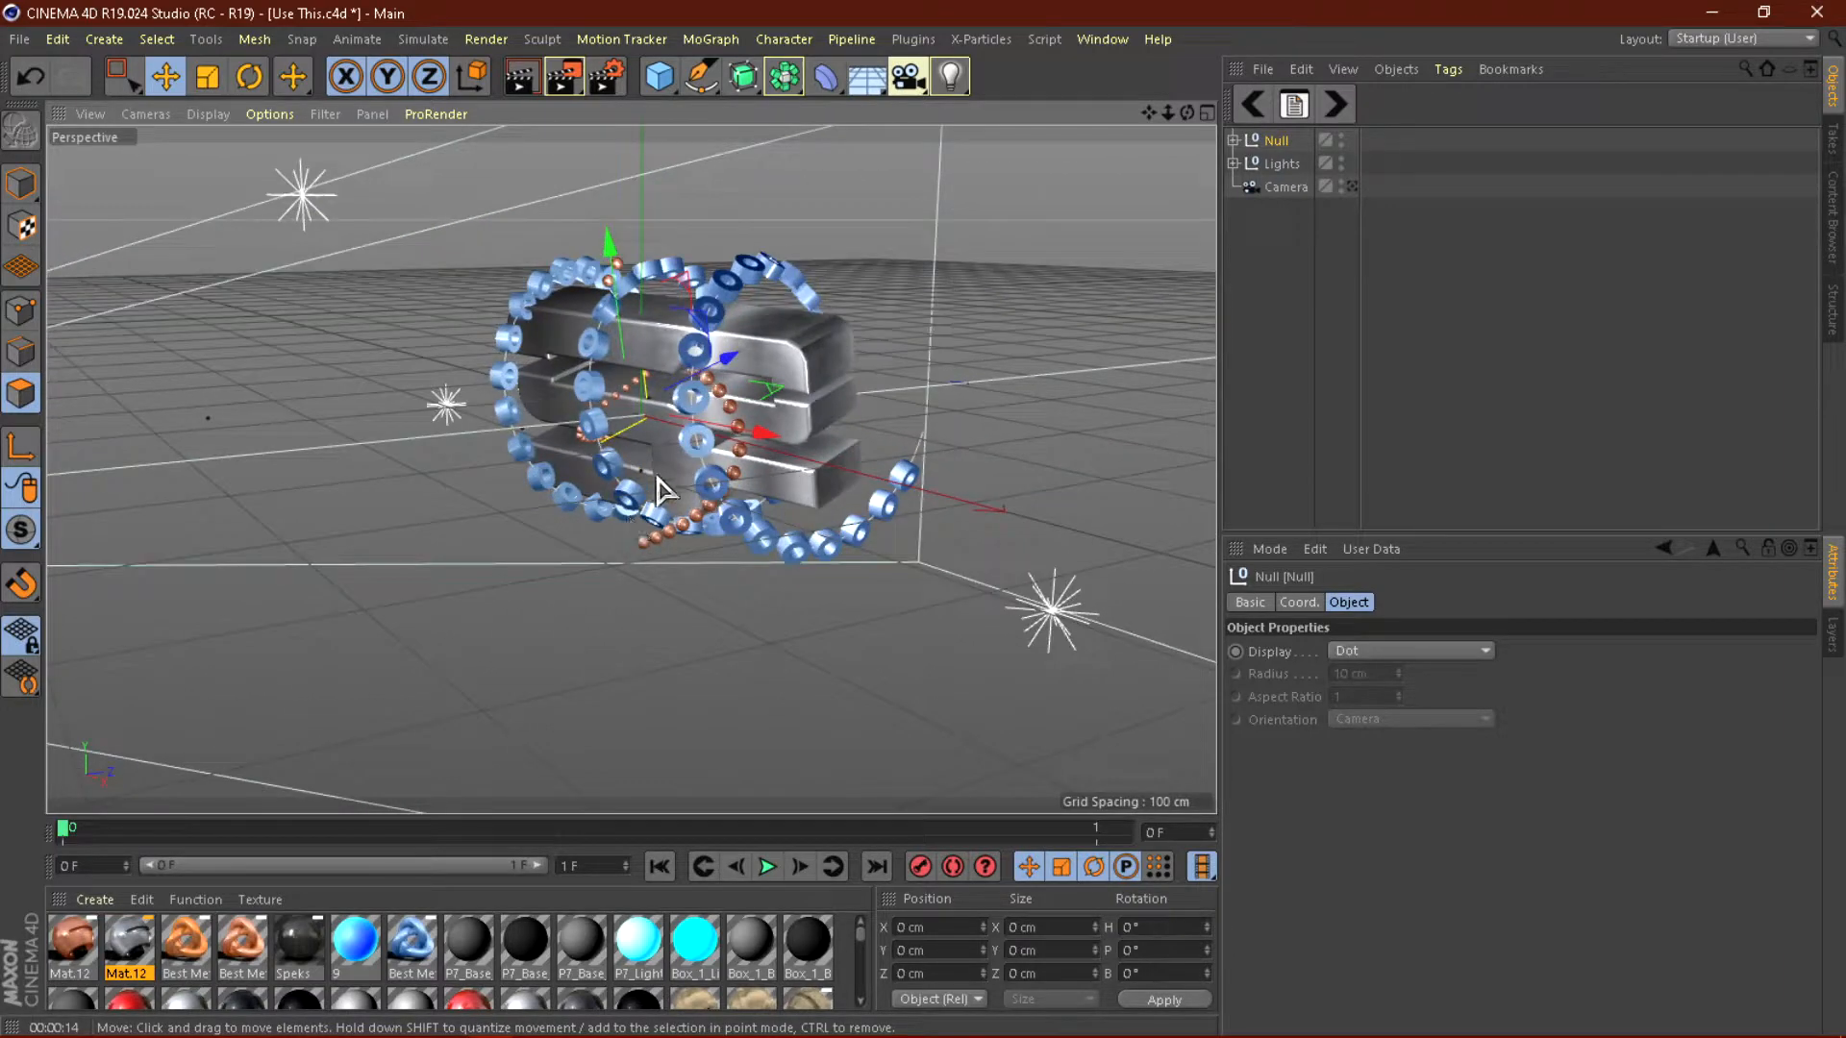
Enlarge the material list and delete every unused material from P7_Base_2 through Ice Fog.
drag(305, 818, 308, 621)
drag(674, 621, 659, 349)
scroll(598, 750, down, 10)
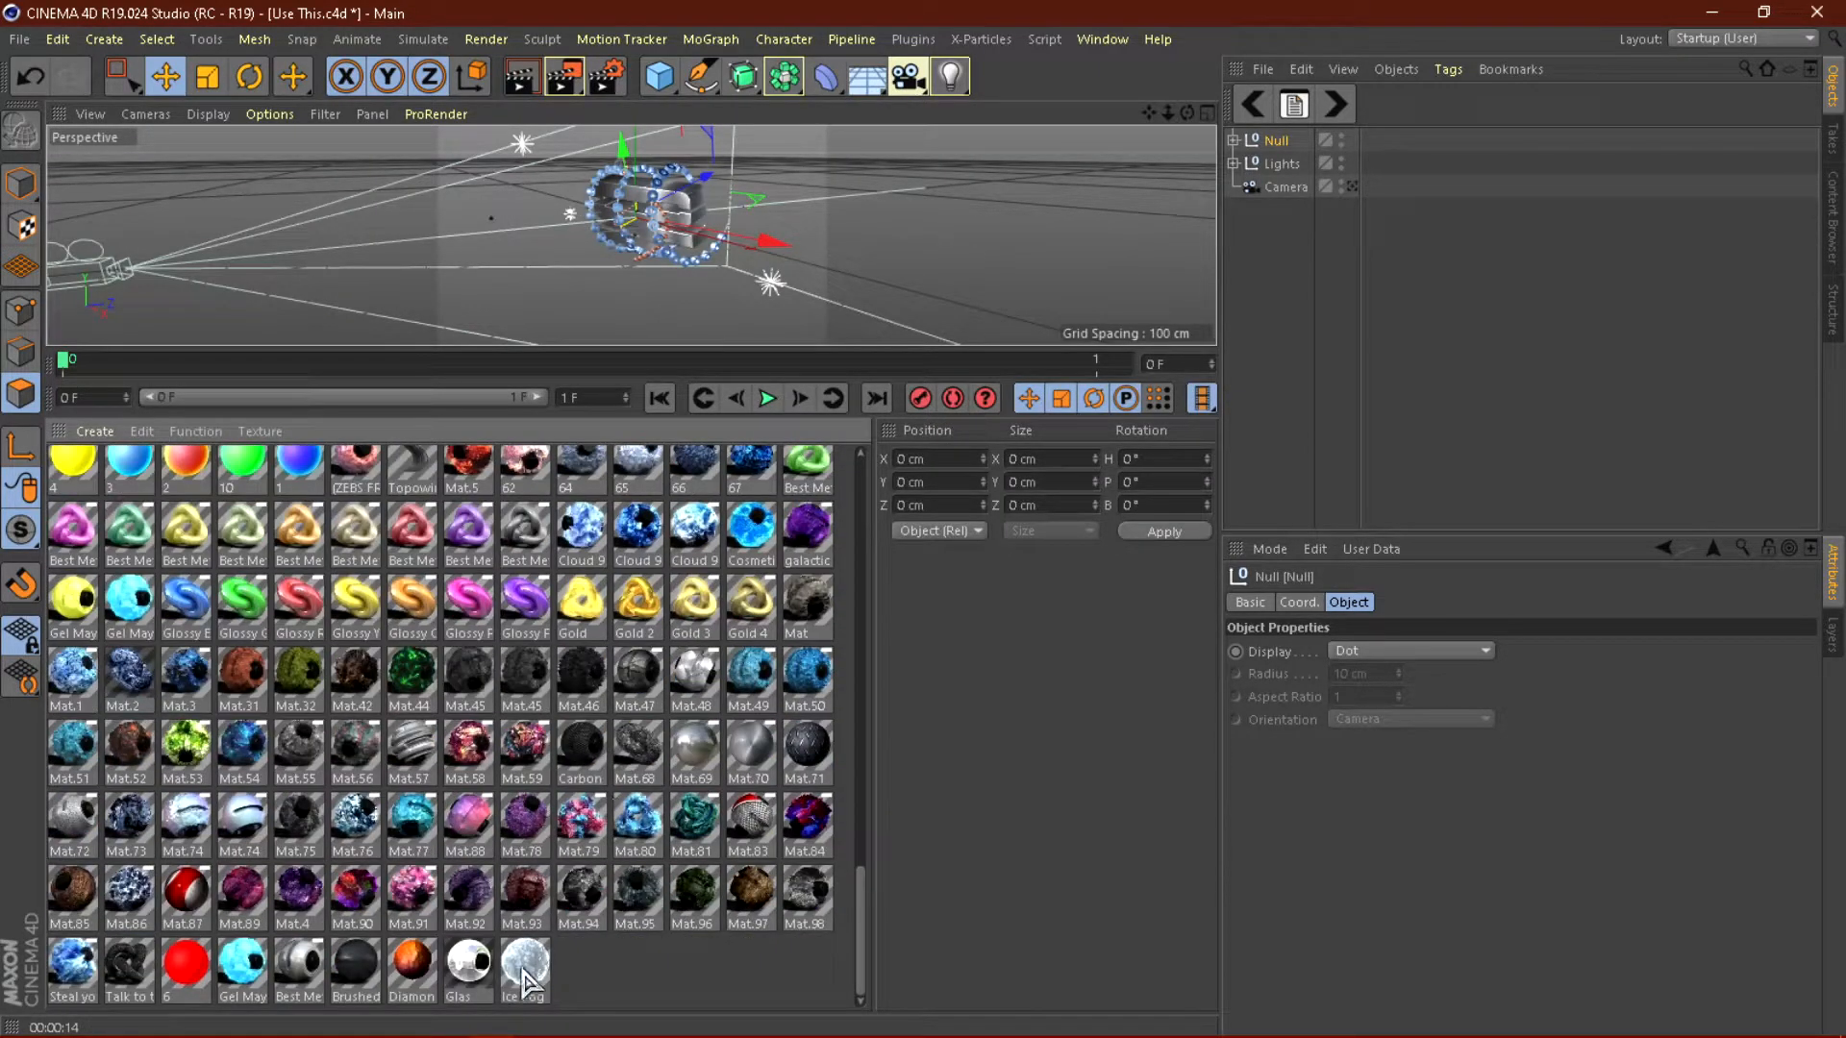
click(526, 971)
scroll(380, 577, up, 10)
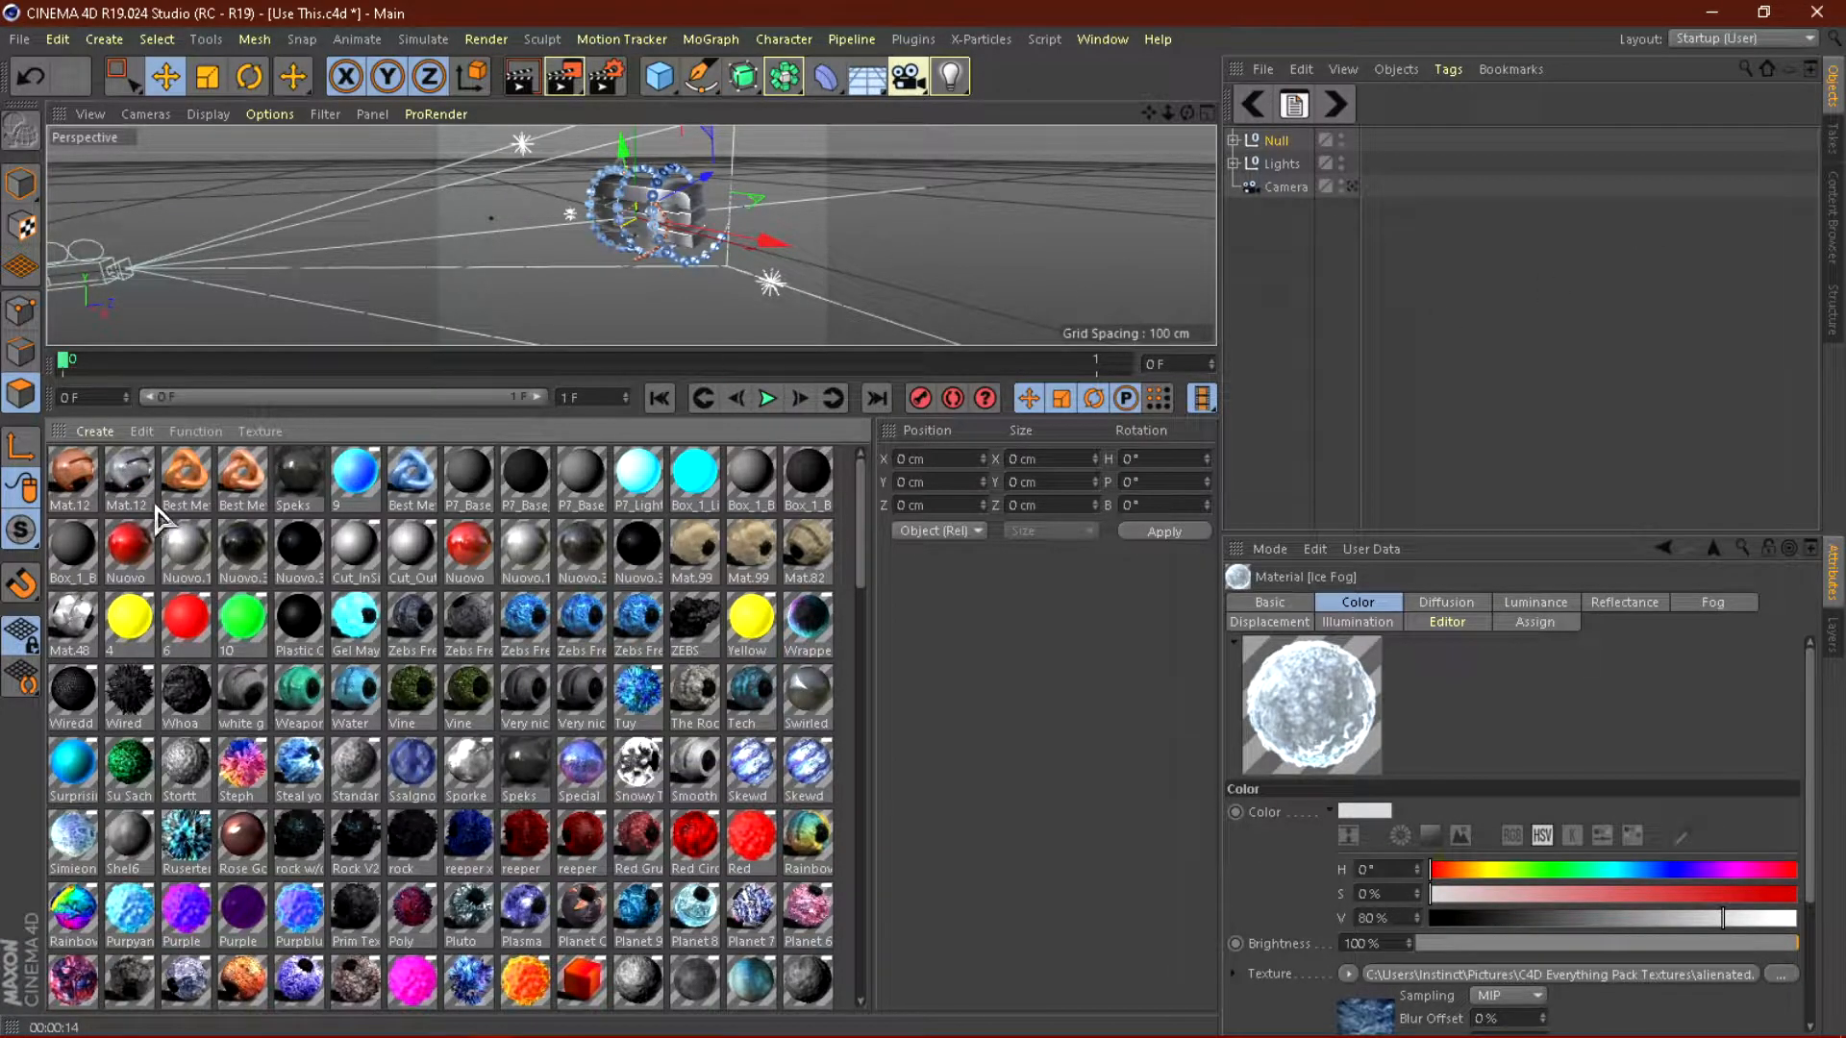
shift+click(299, 481)
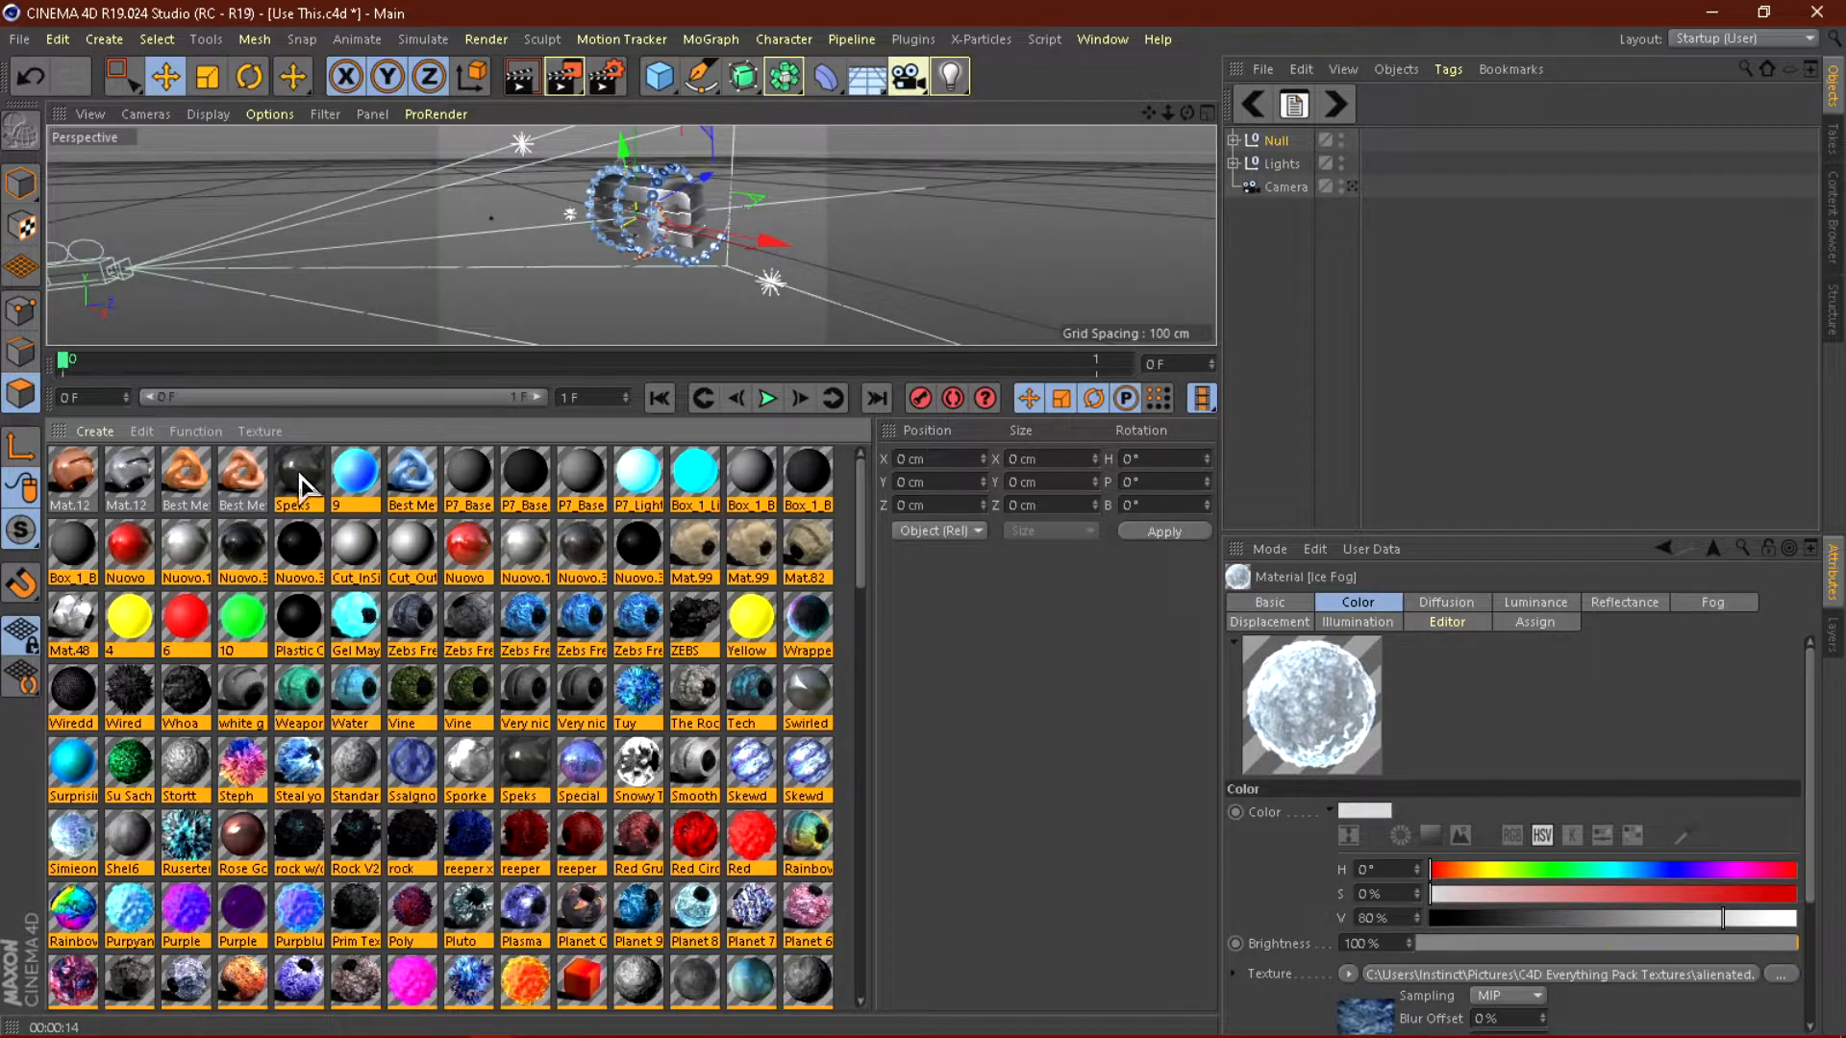
click(454, 477)
scroll(615, 673, down, 10)
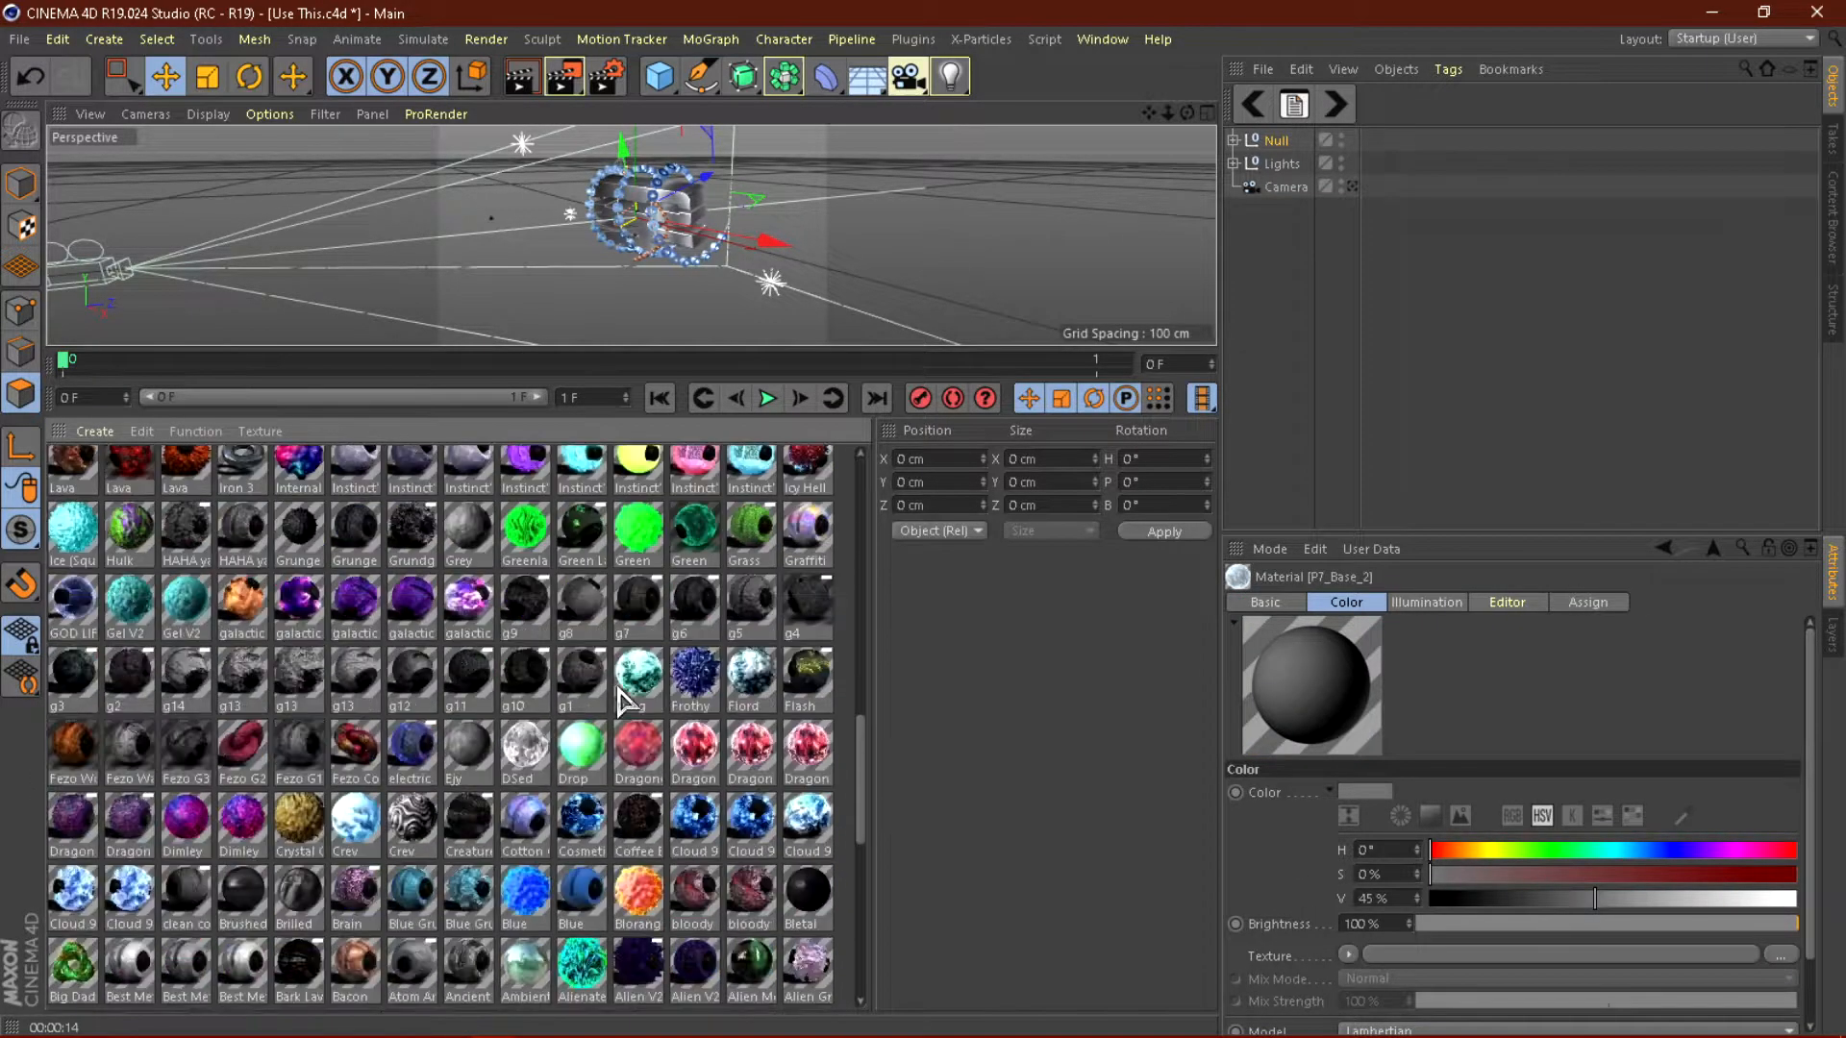
scroll(654, 764, down, 2)
shift+click(524, 971)
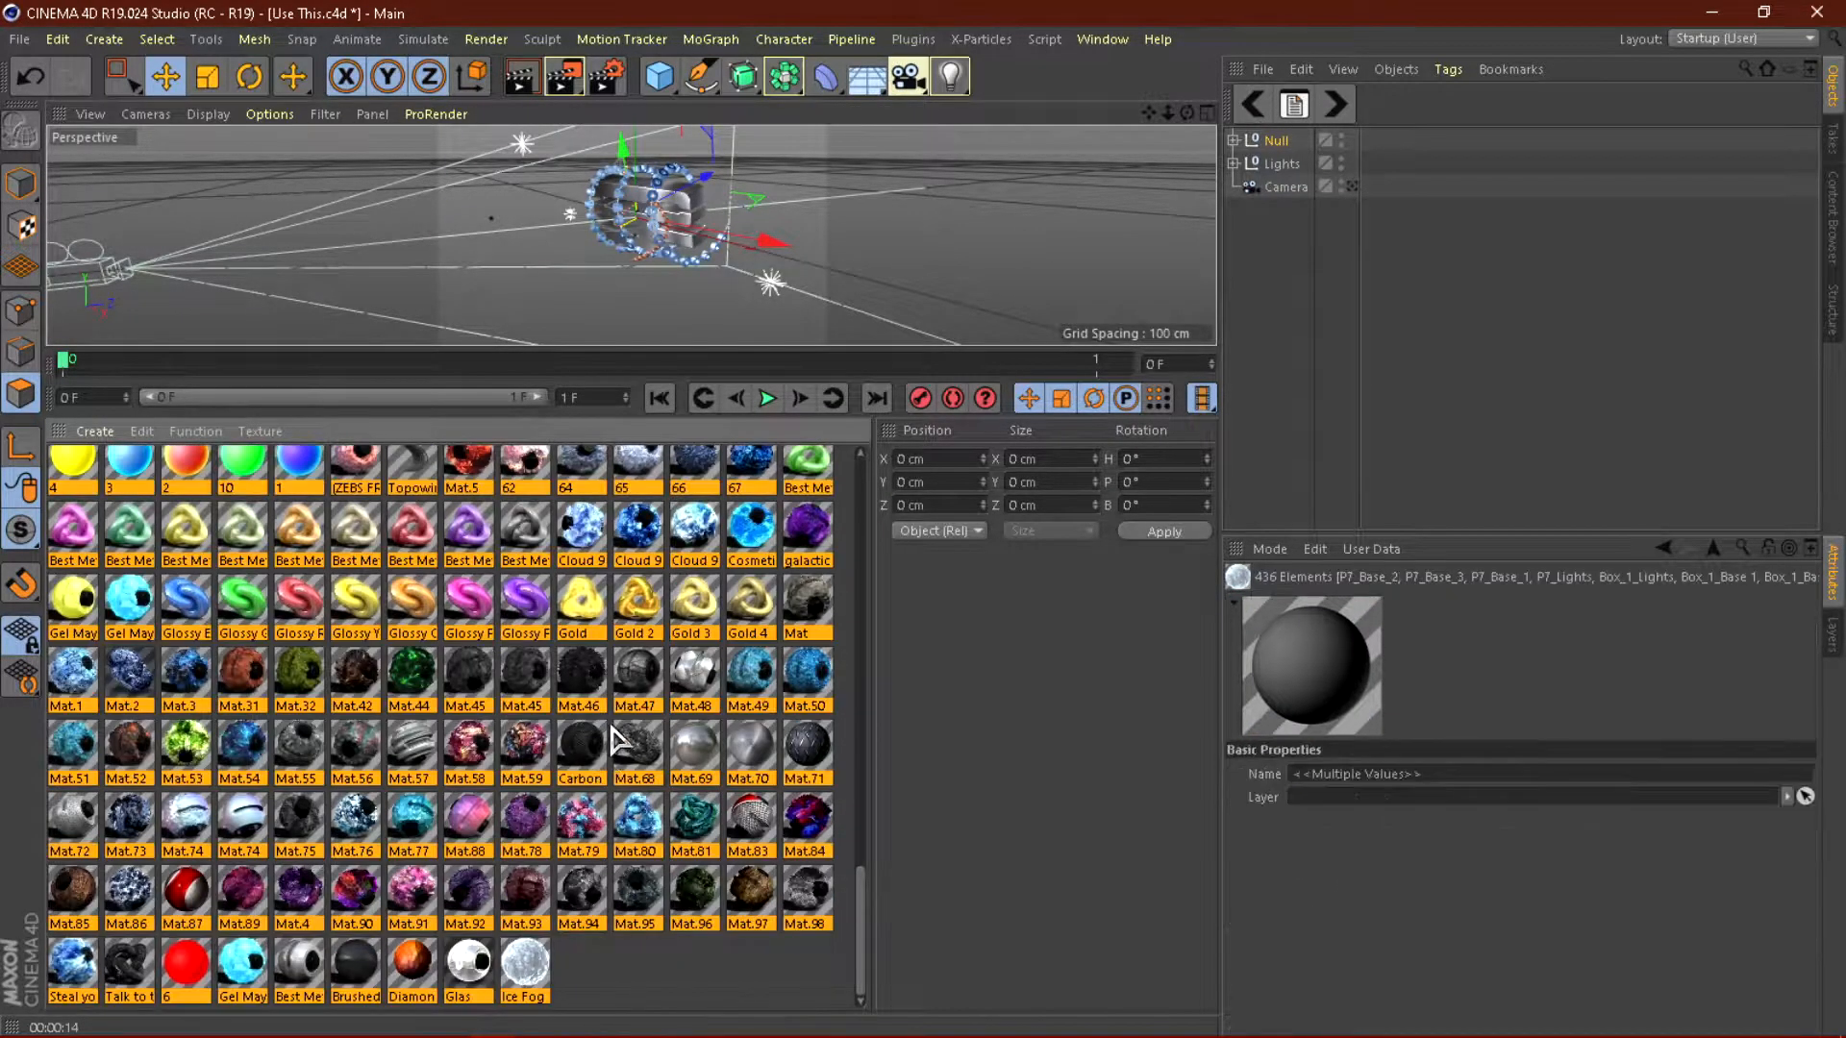
key(Delete)
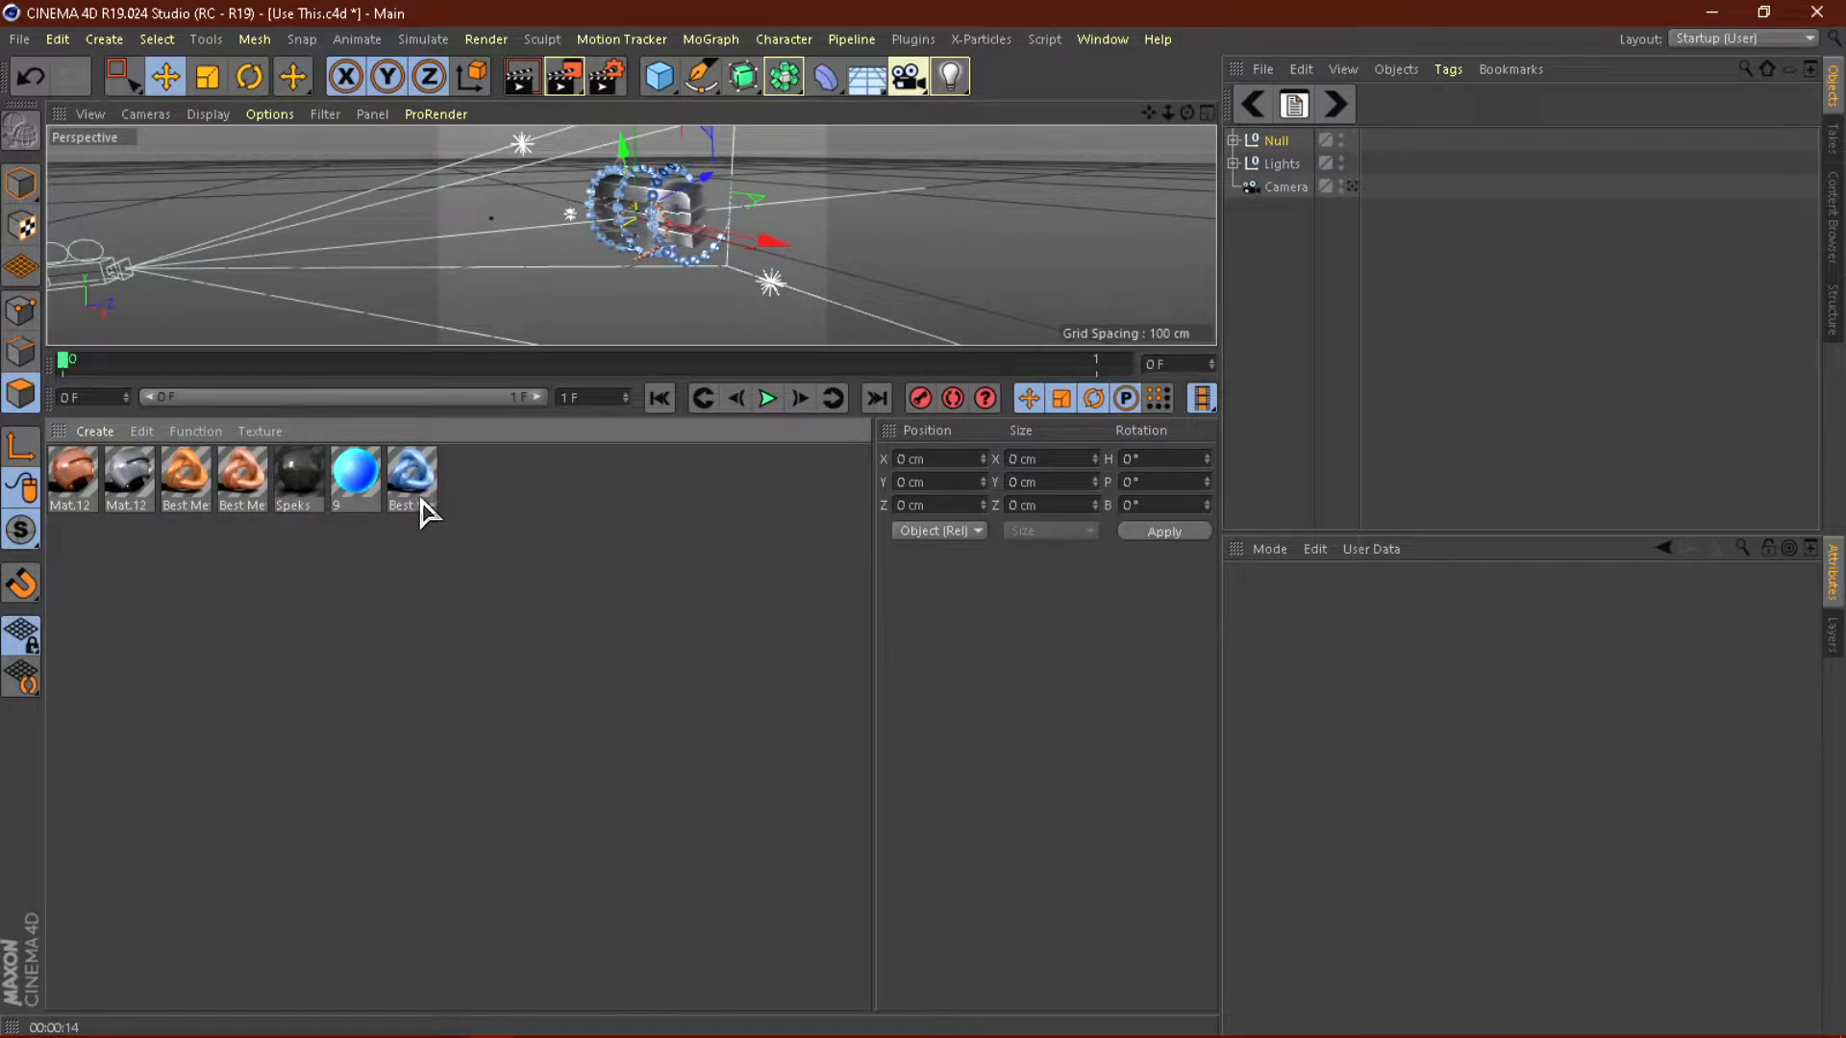
Delete the Speks, 9 and two orange Best Metal materials, keeping both Mat.12 materials and the blue Best Metal.
click(356, 476)
key(Delete)
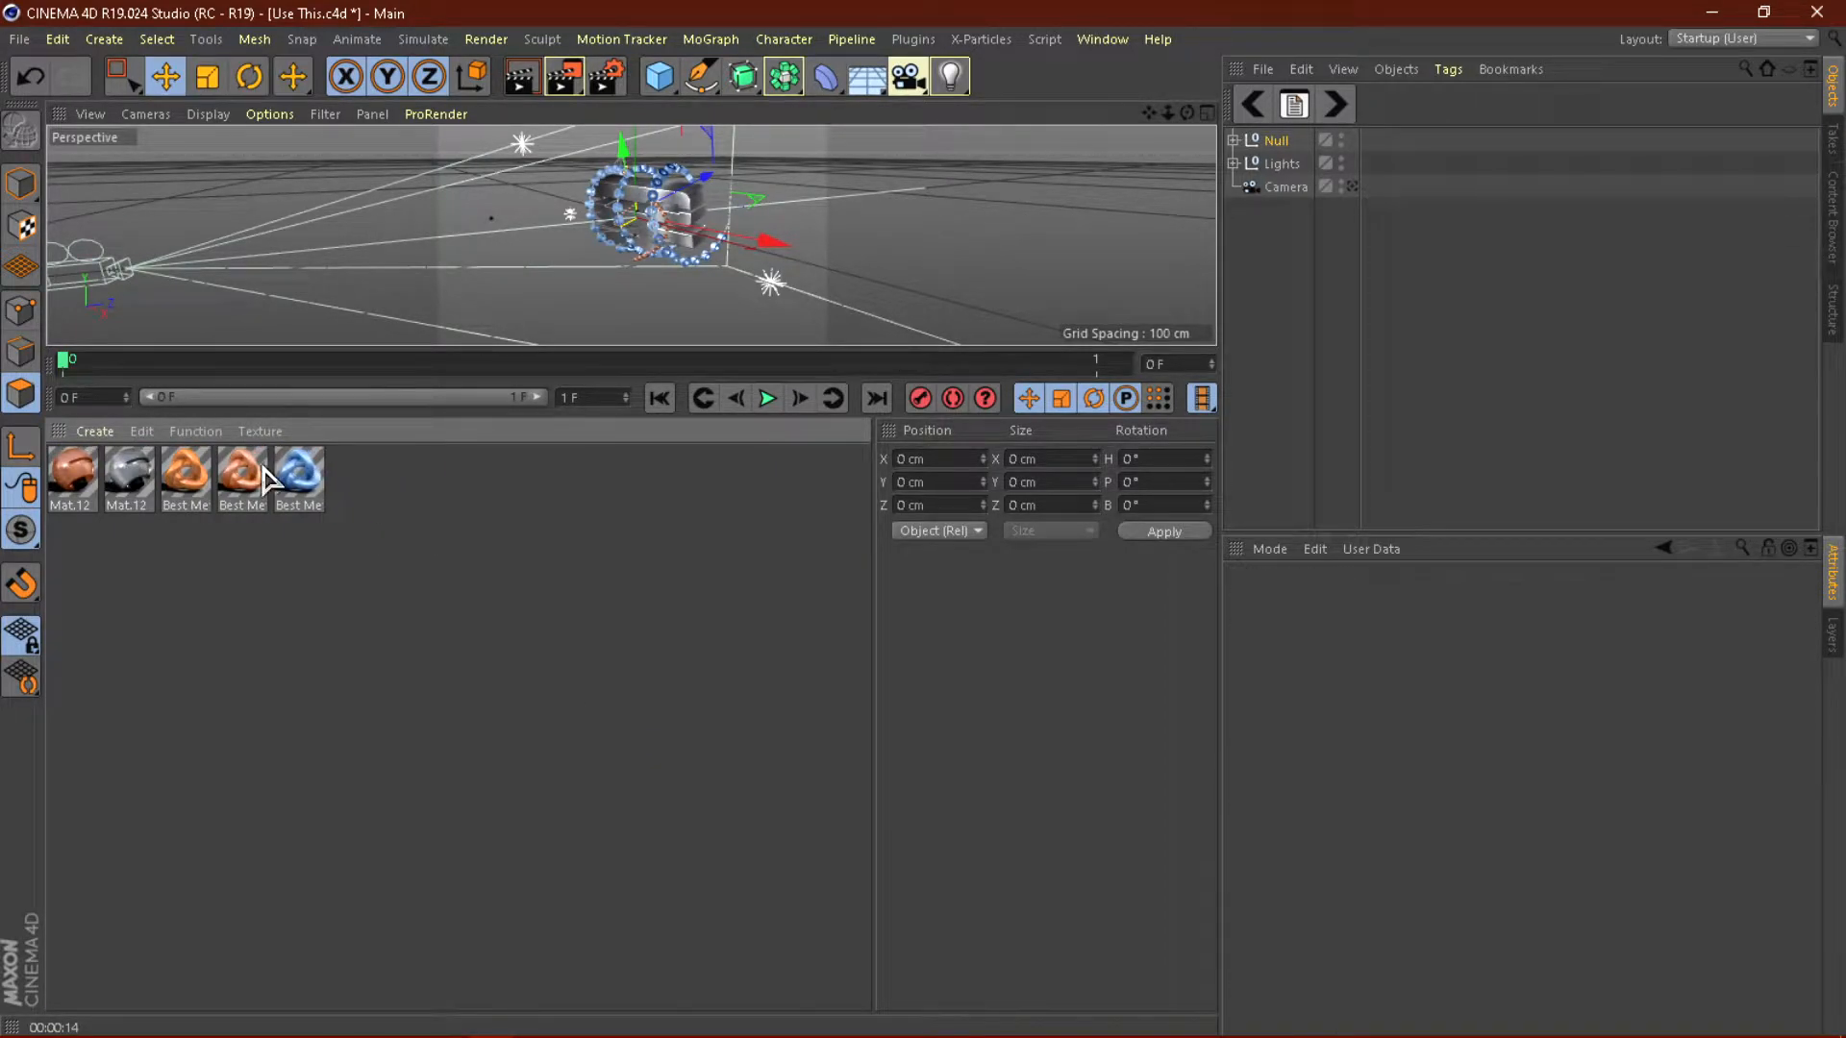
click(186, 477)
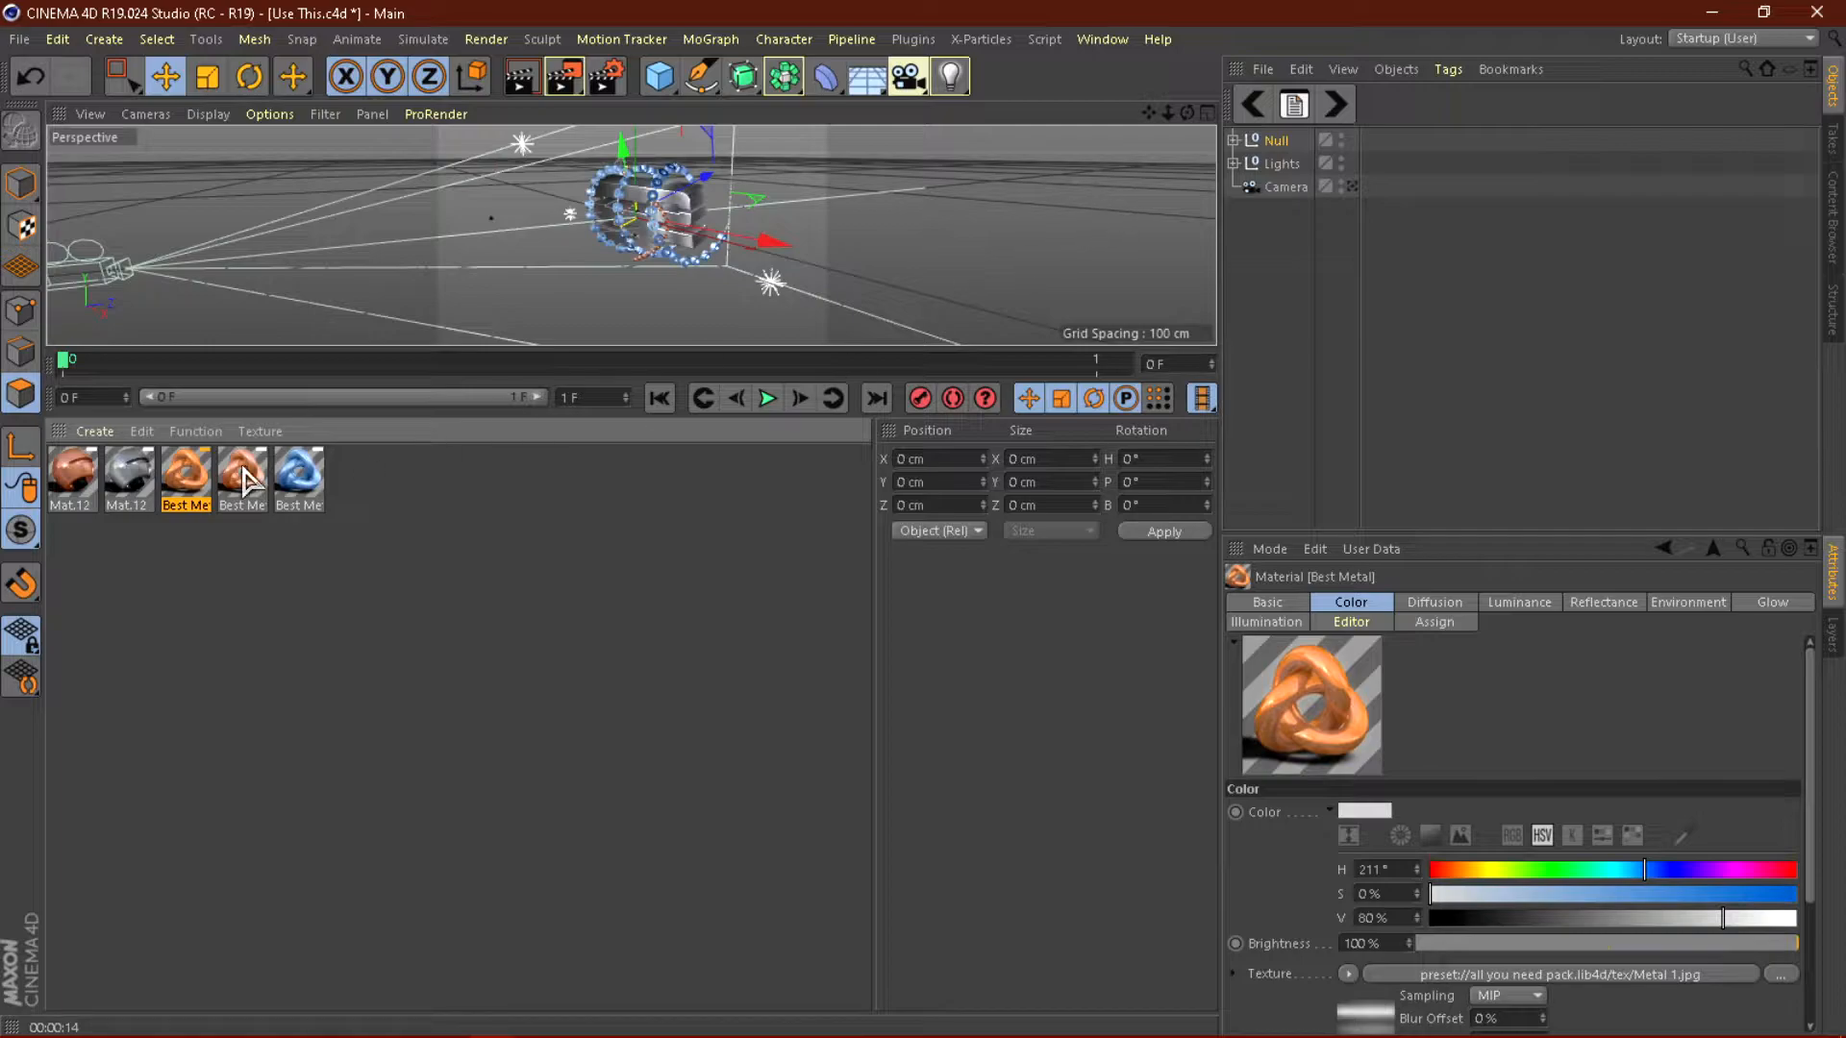
click(1232, 140)
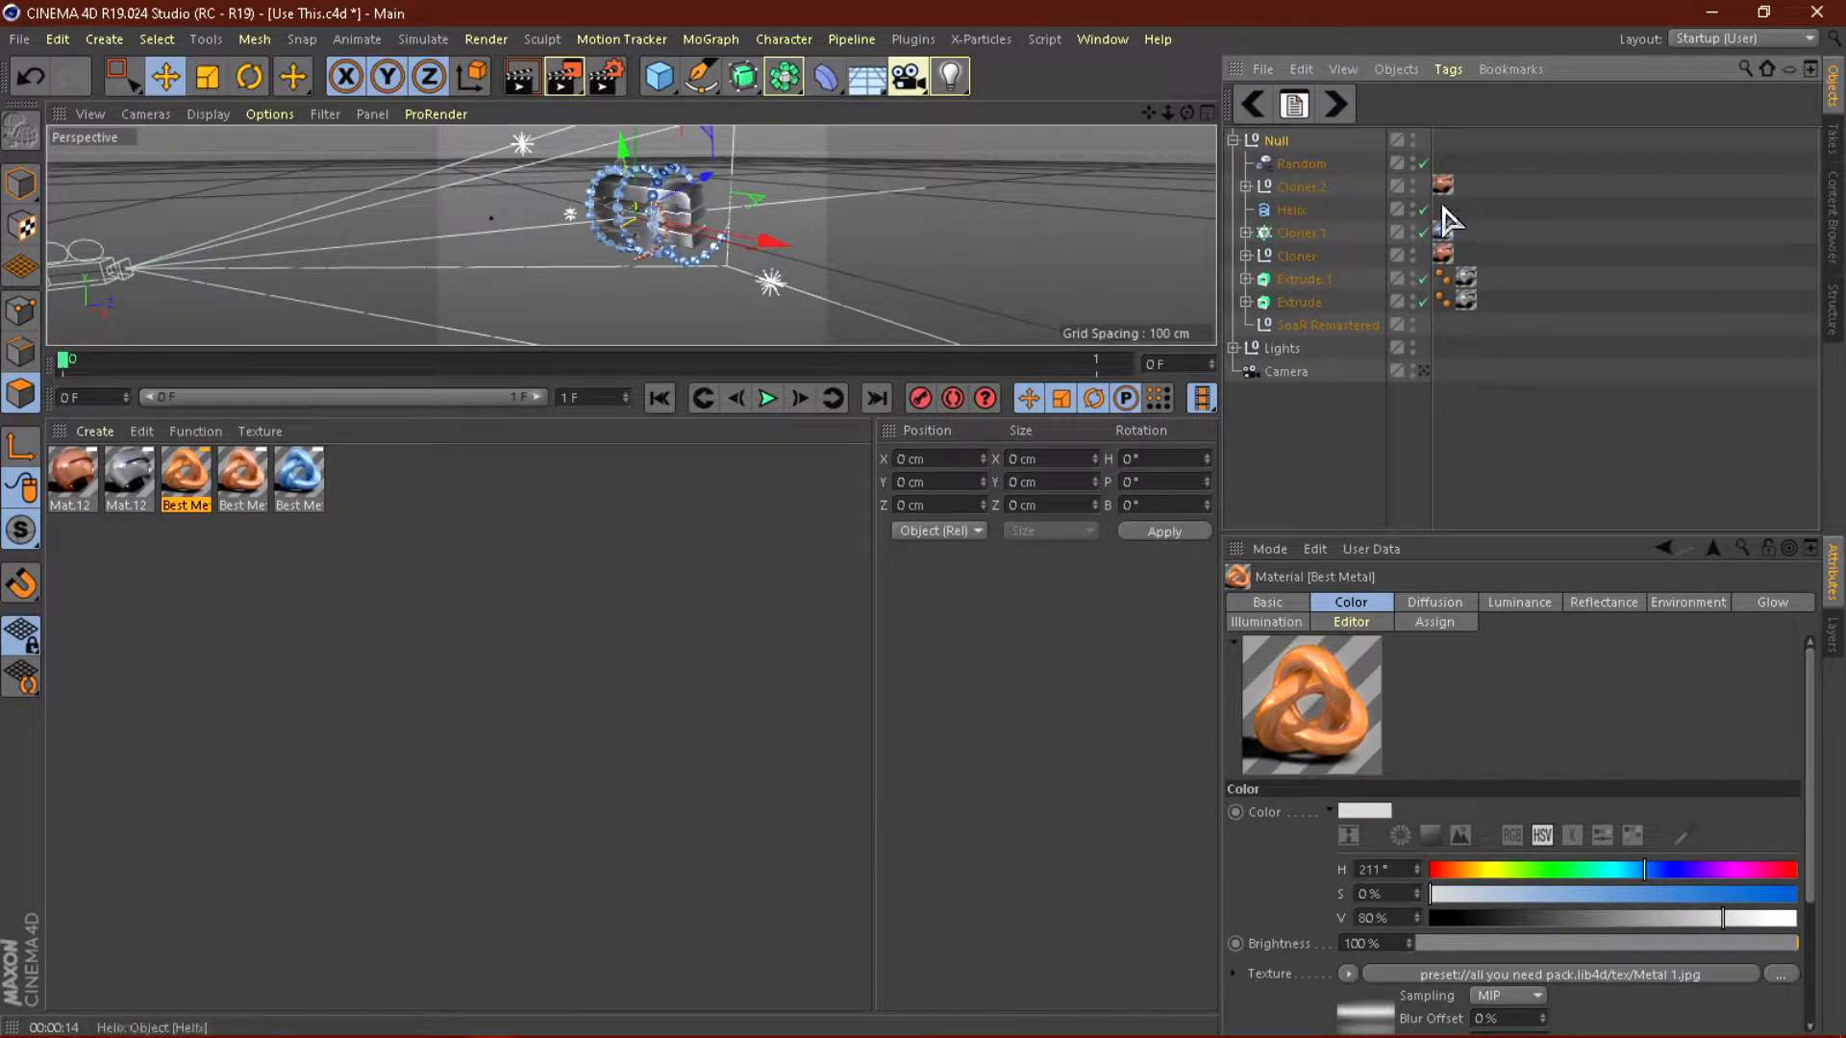
click(77, 476)
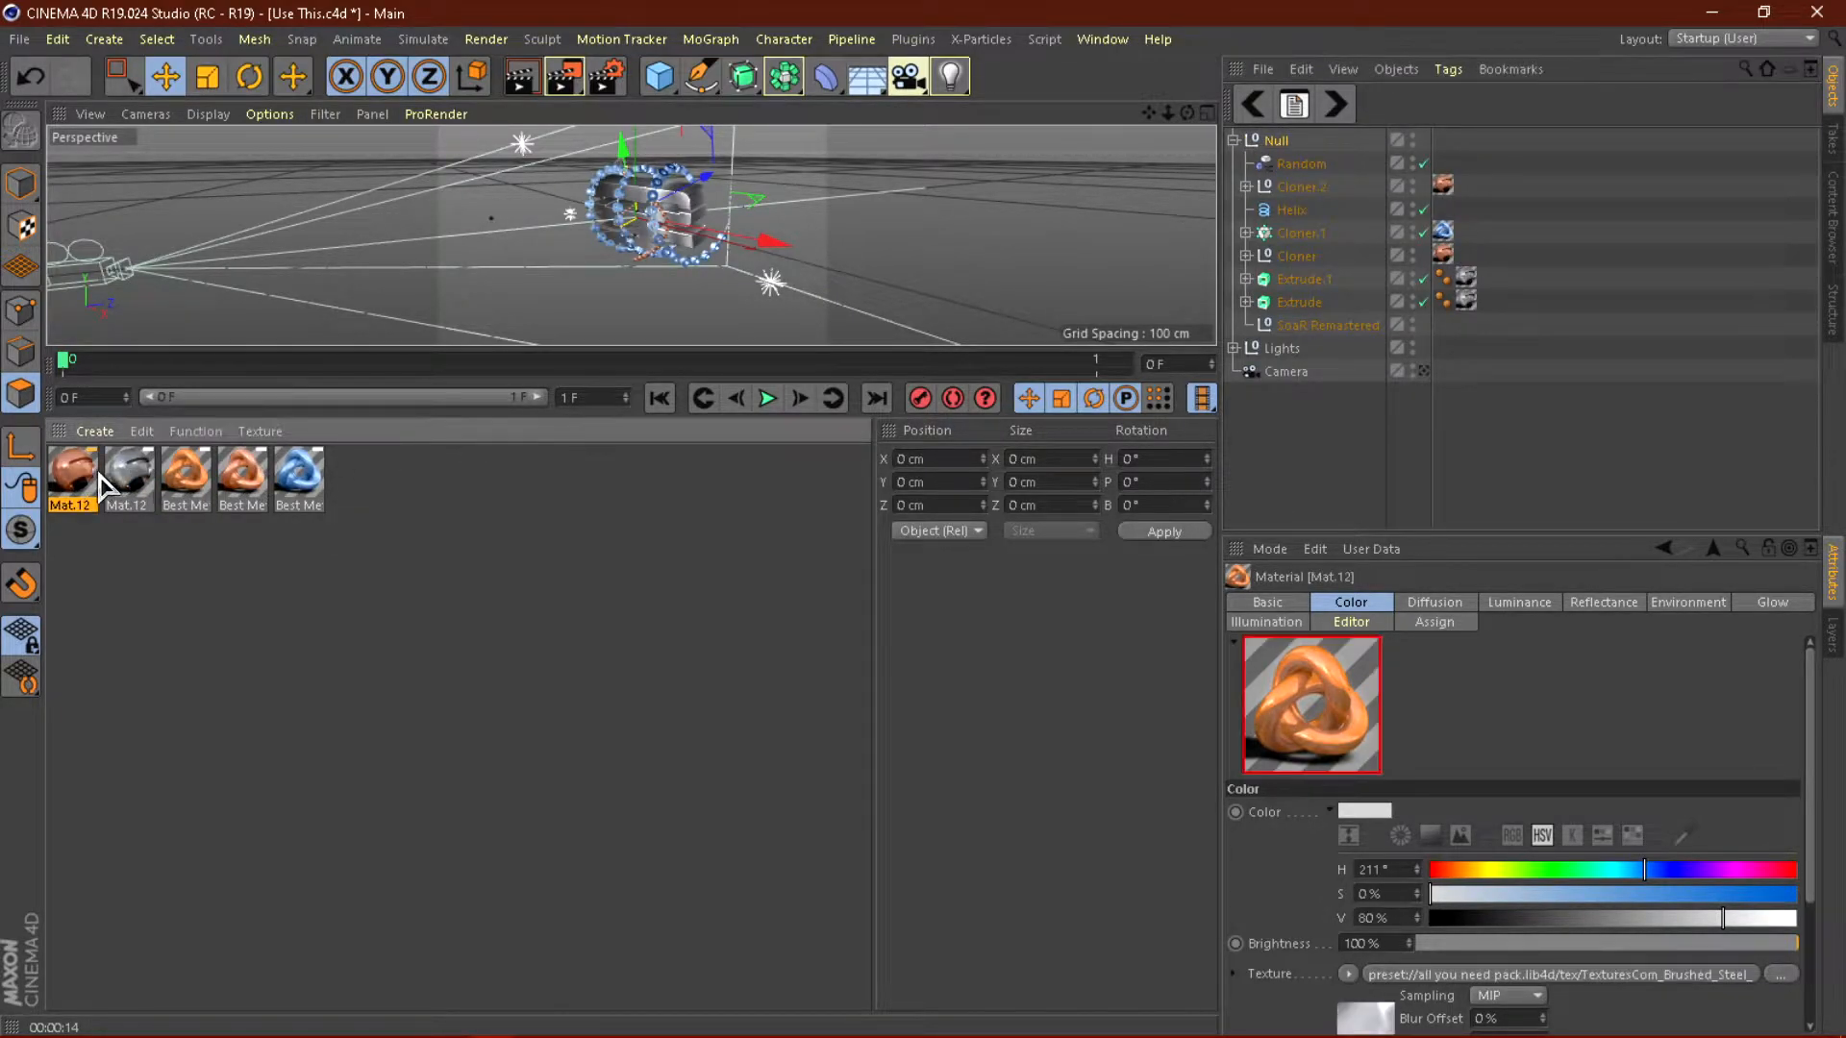
key(Delete)
key(ctrl+z)
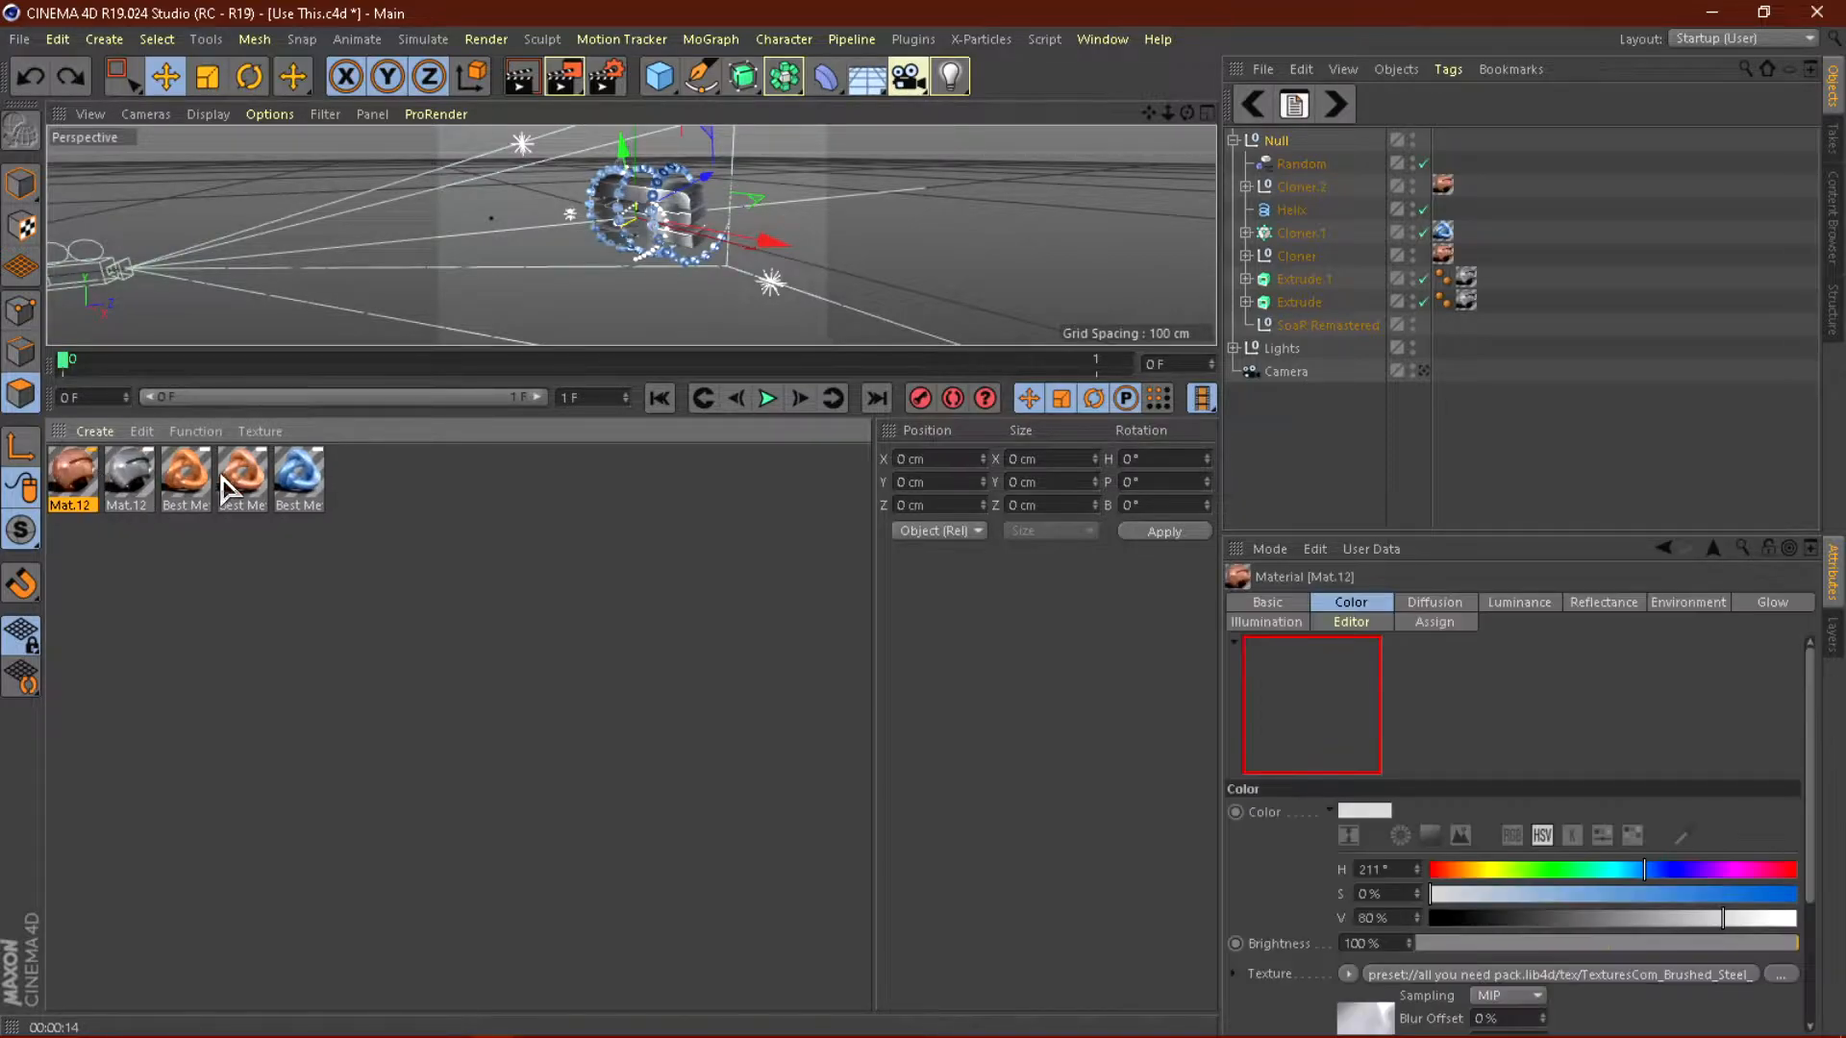
key(Delete)
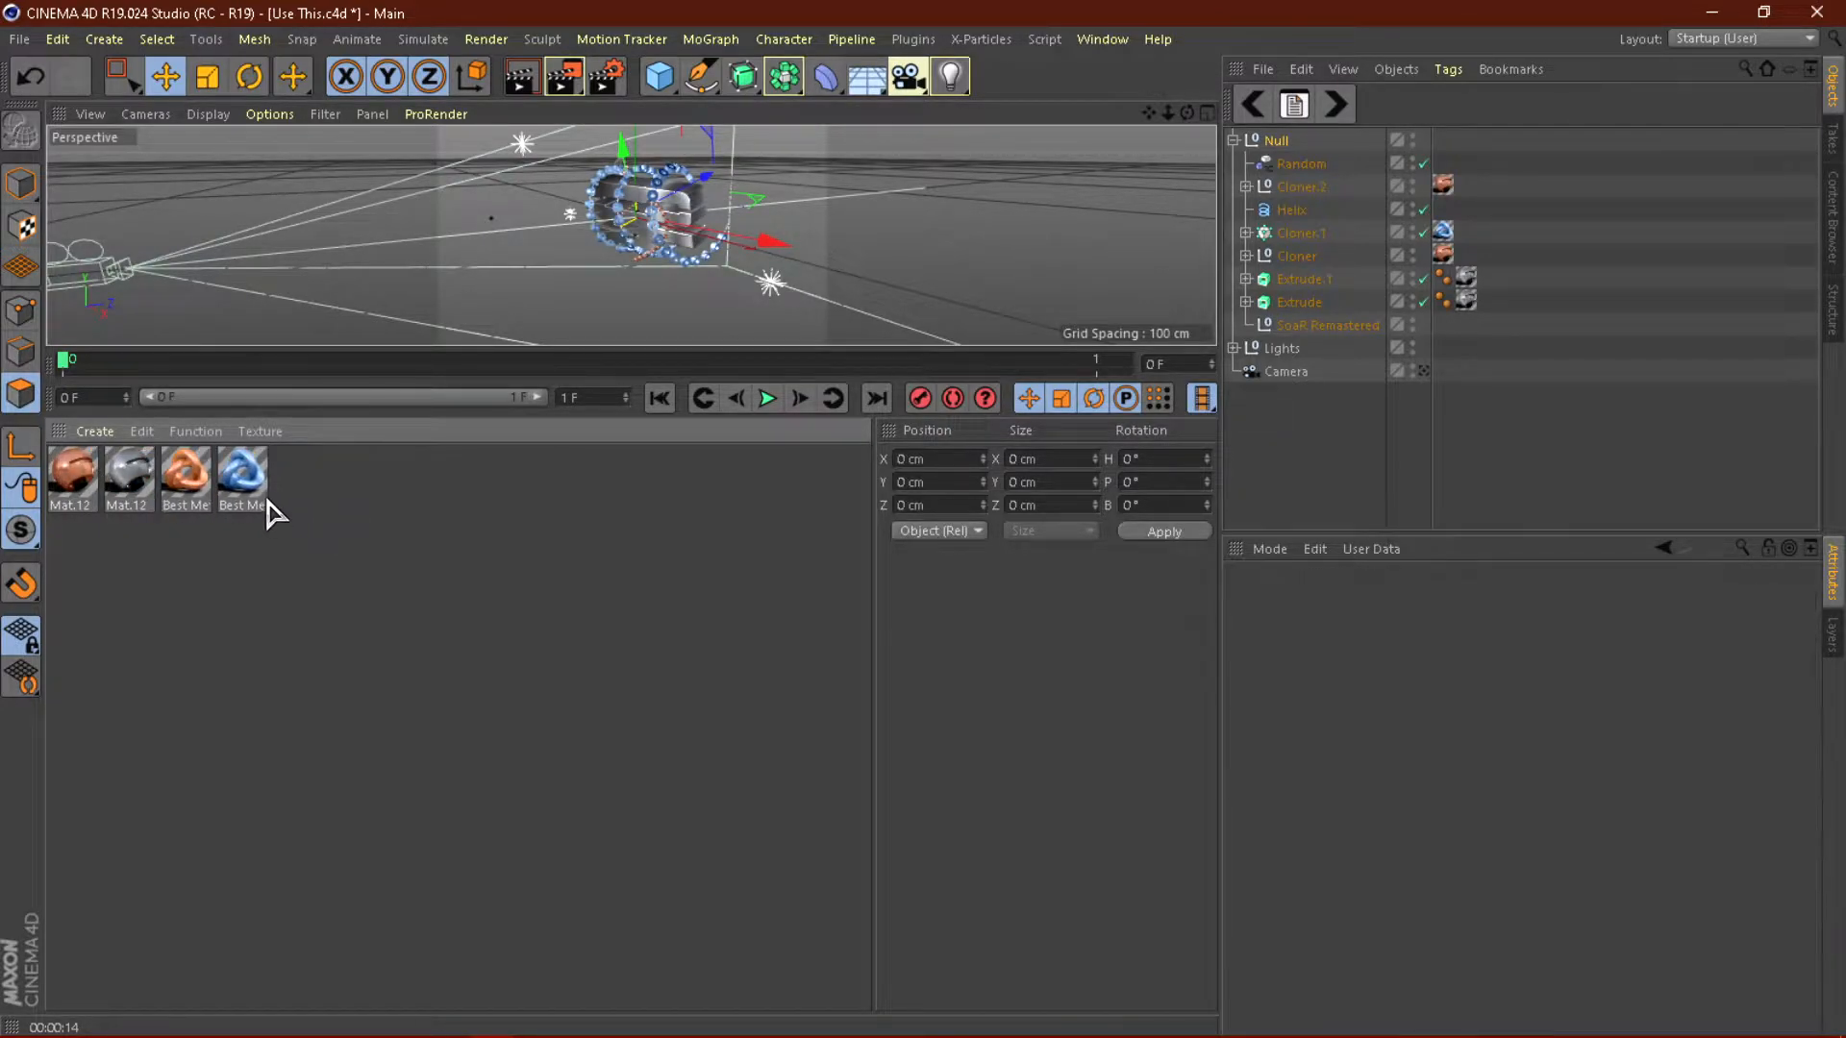
click(186, 471)
key(Delete)
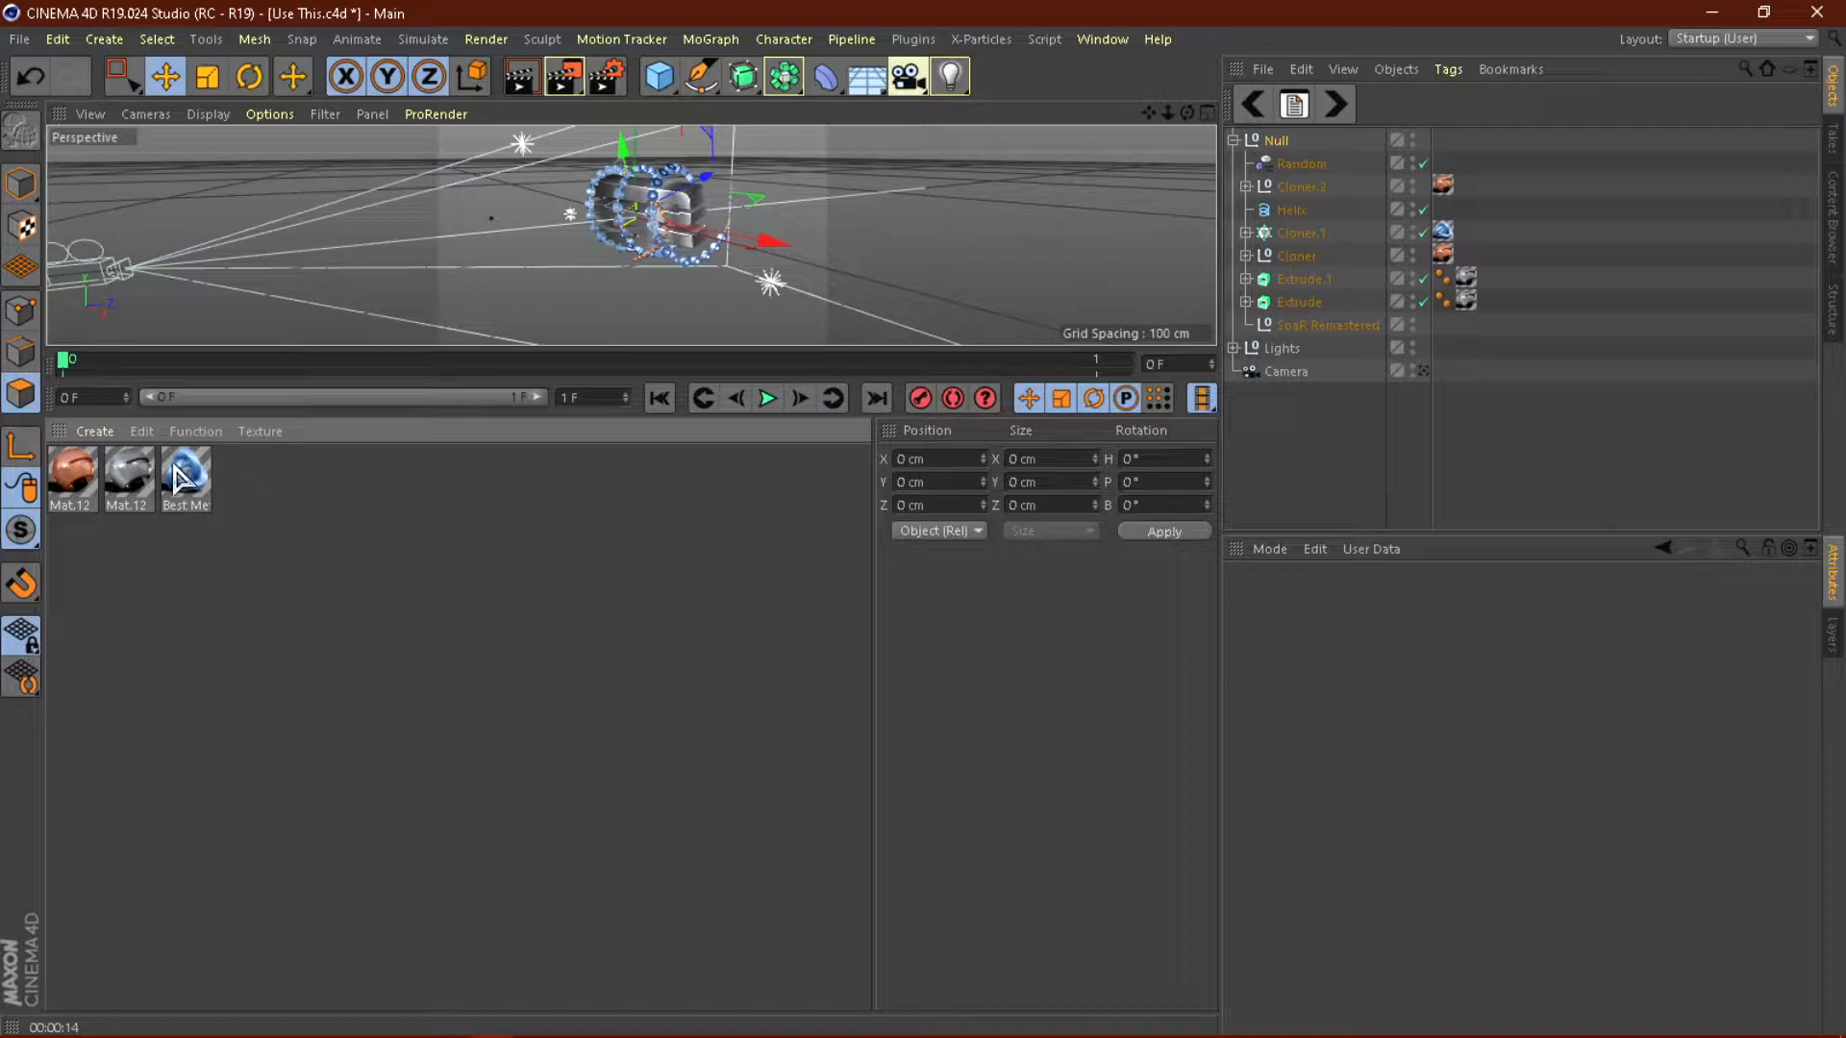
click(129, 473)
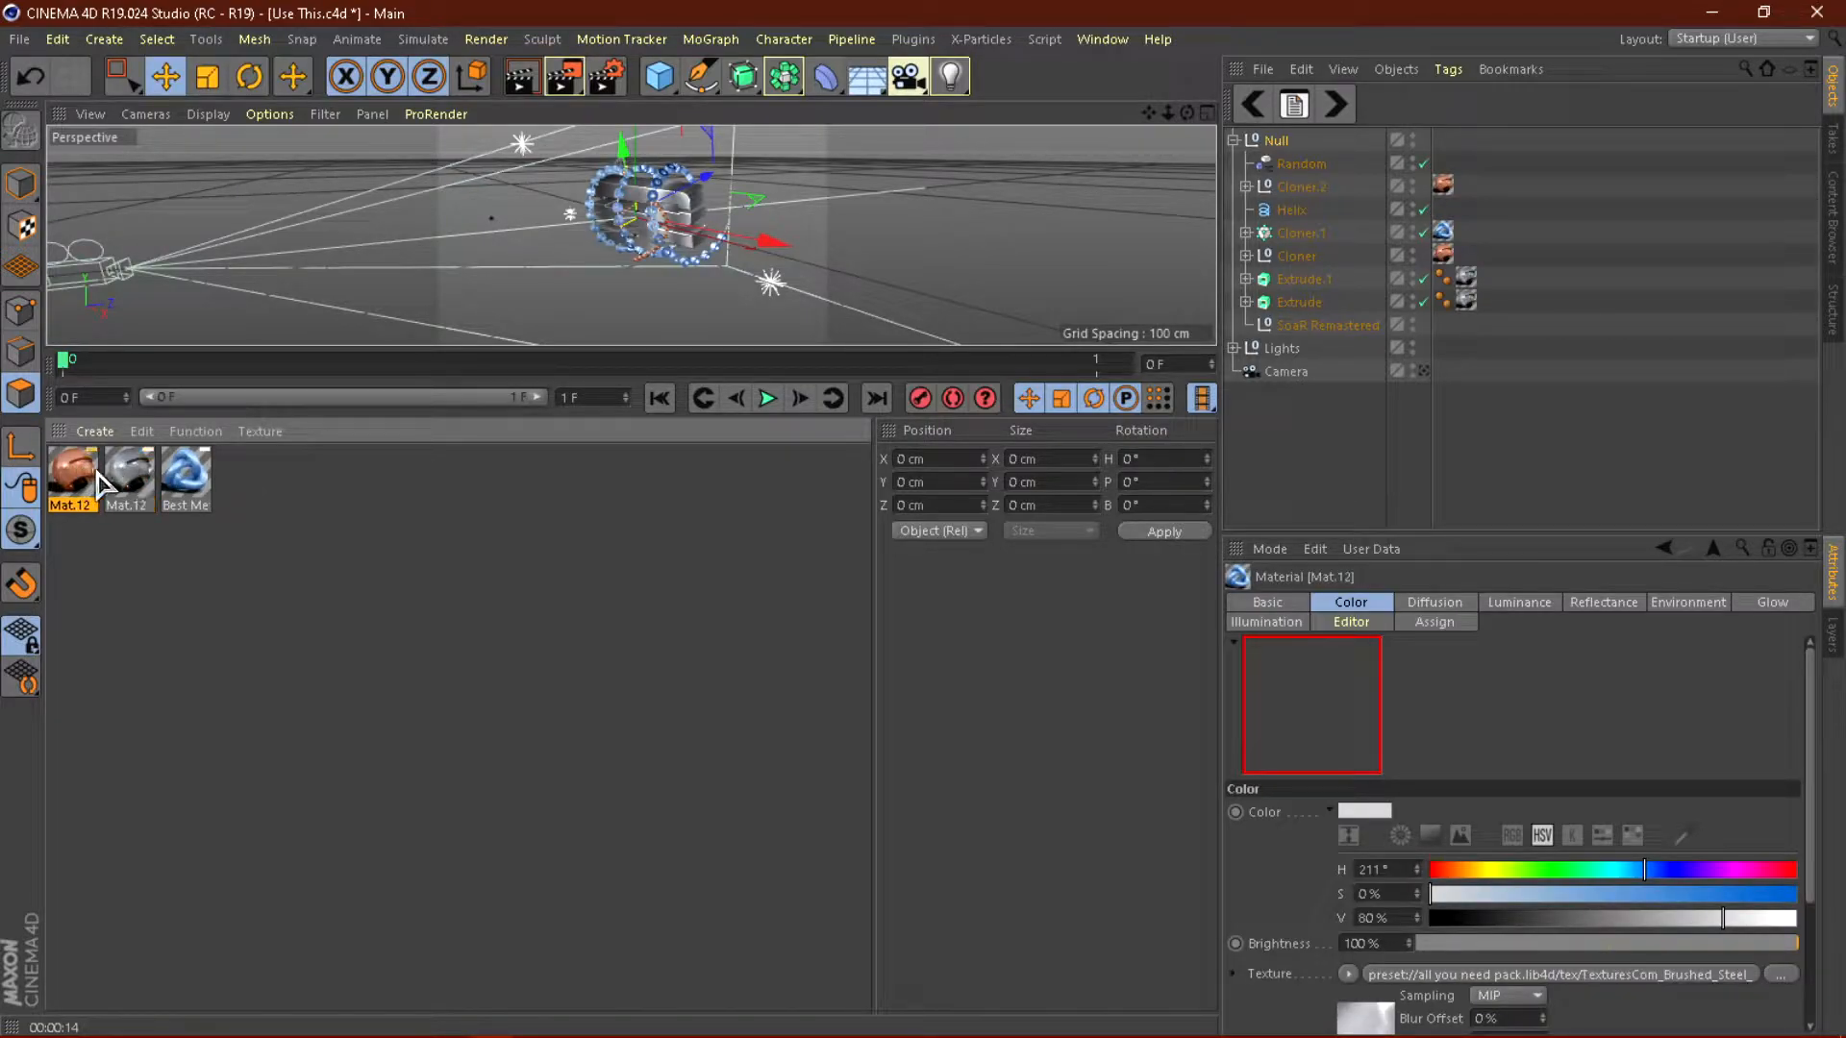
click(152, 482)
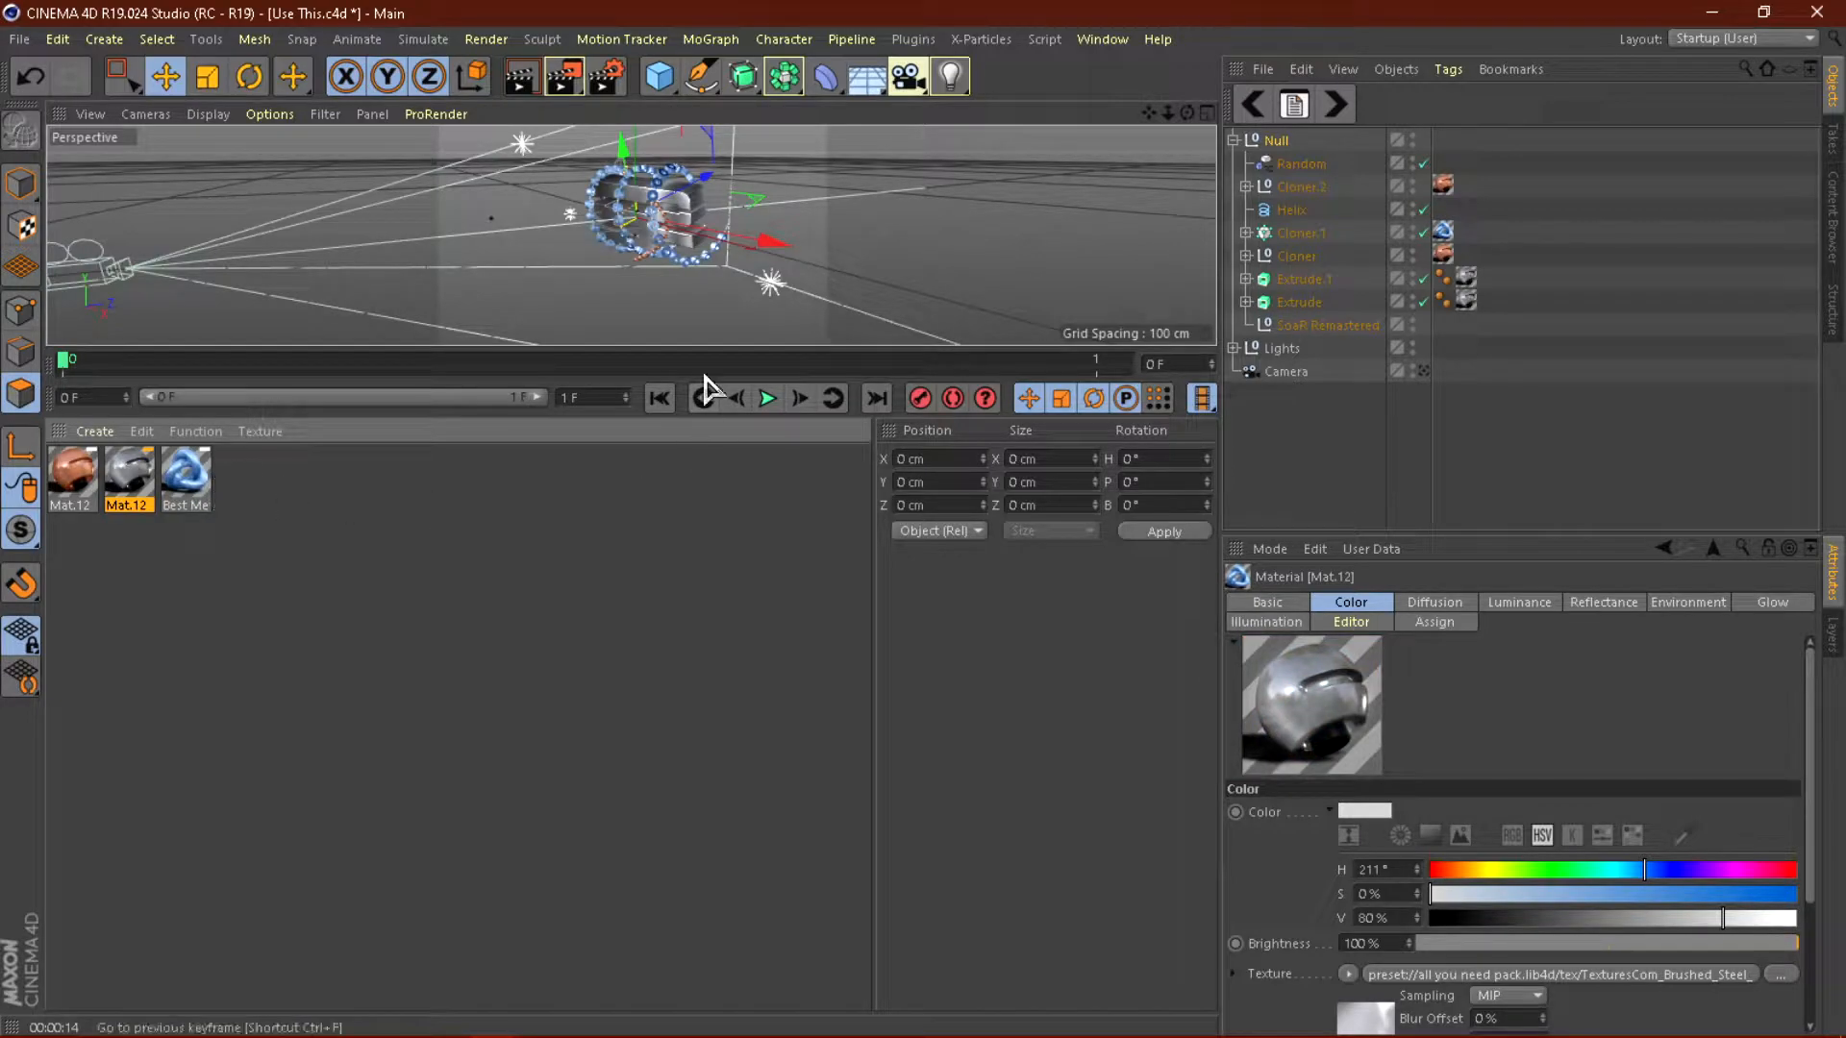
Restore the viewport size, render the finished logo through the Camera and hide its Null group.
drag(702, 350, 702, 818)
click(1424, 371)
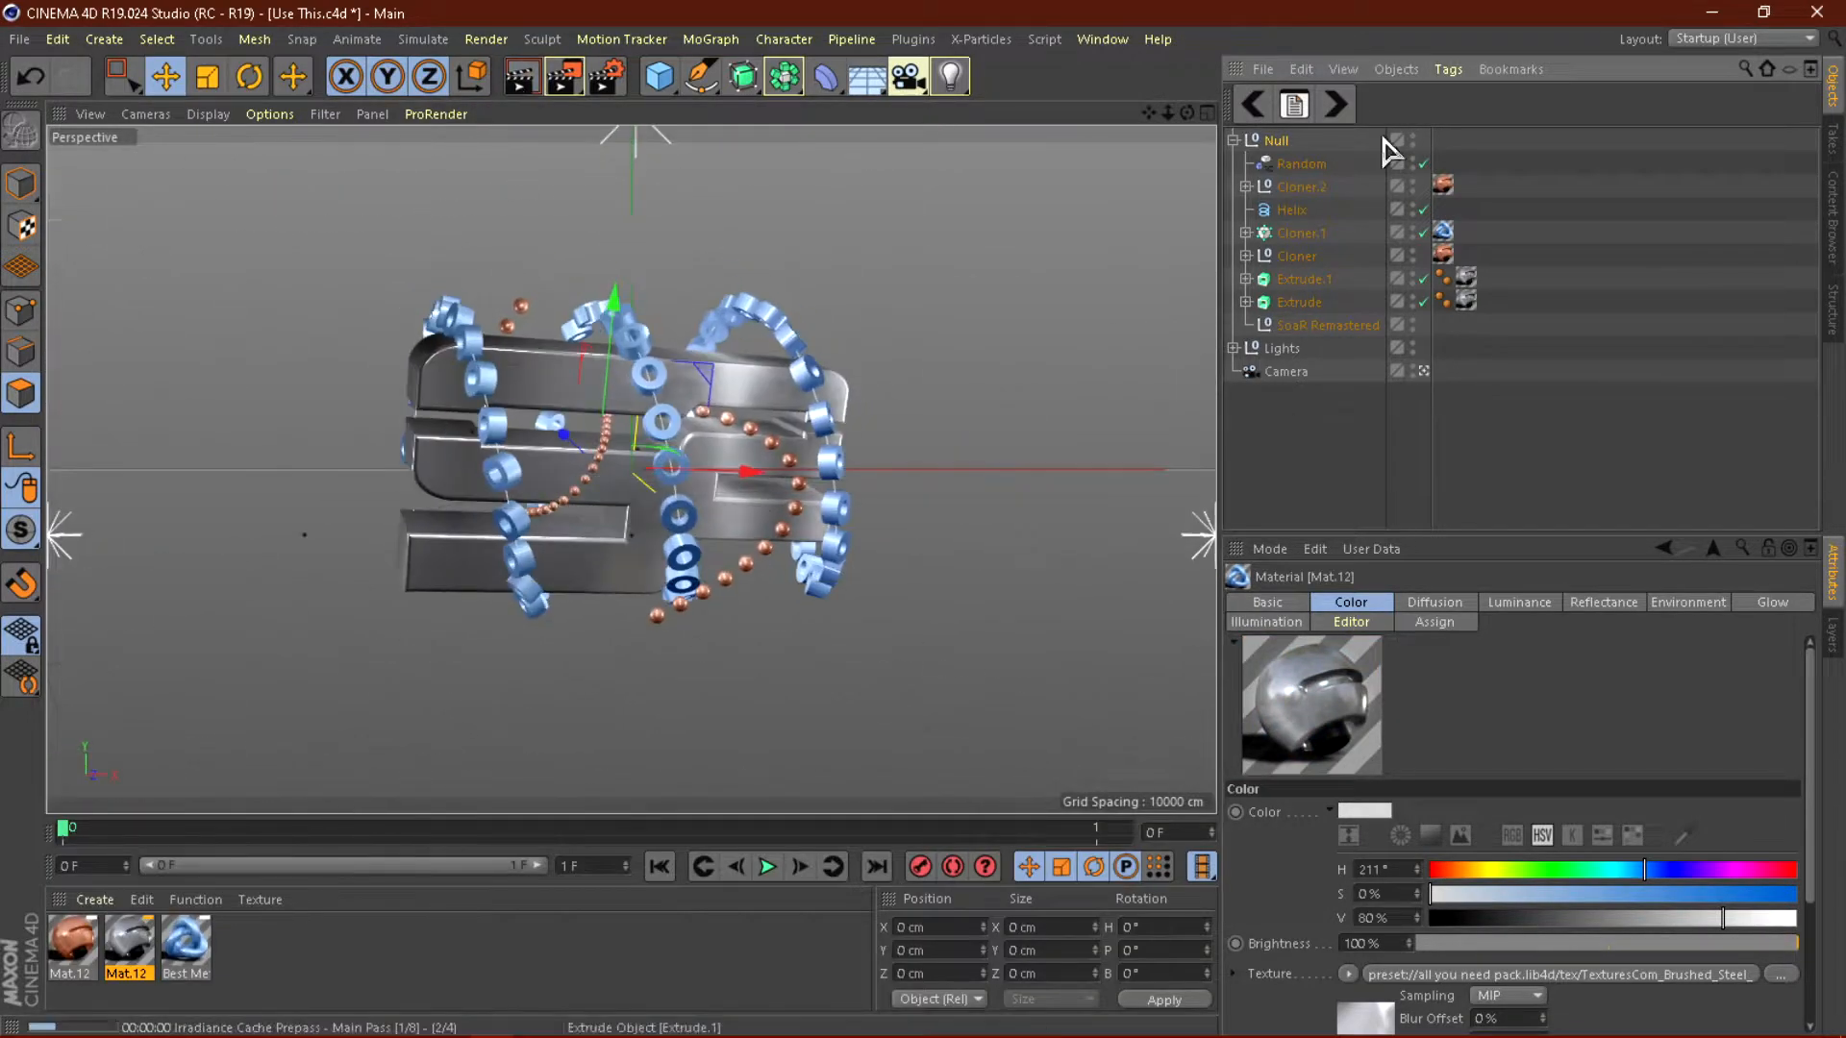
key(ctrl+r)
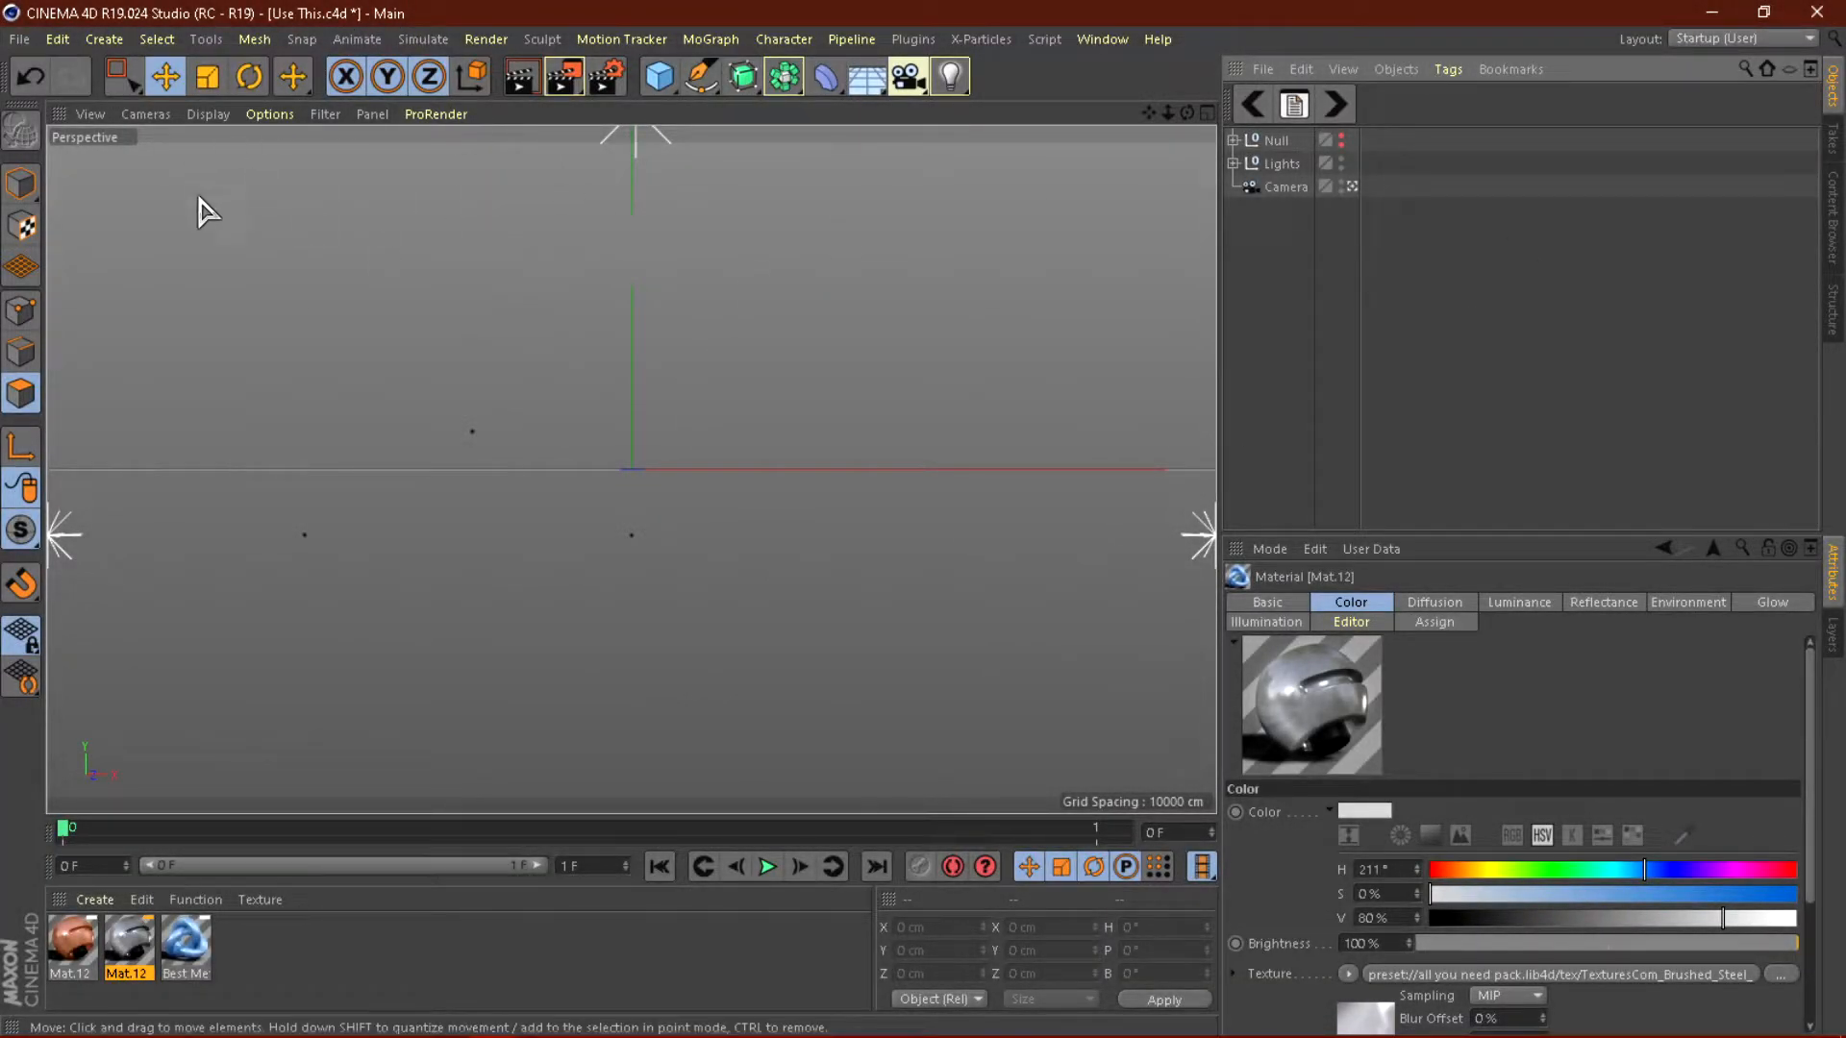
Import the SoaR Remastered.ai logo file from the Ai folder into the scene.
click(19, 41)
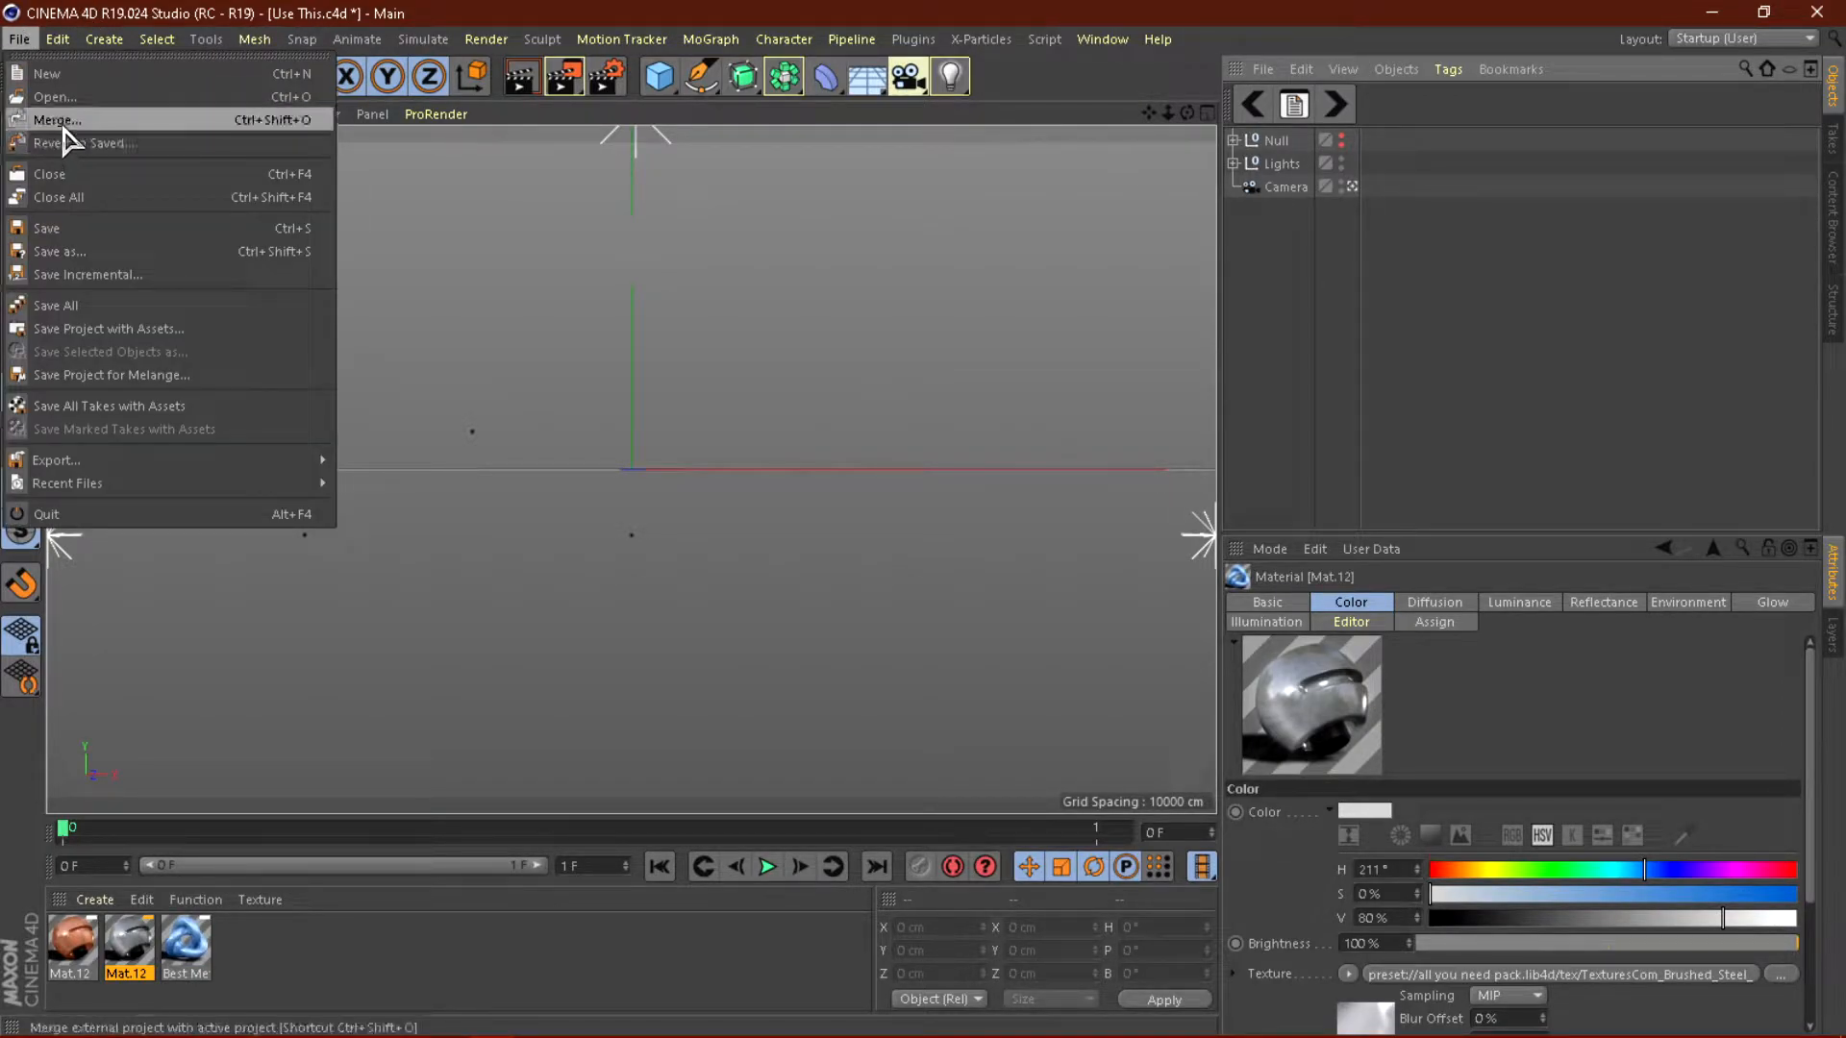
click(54, 97)
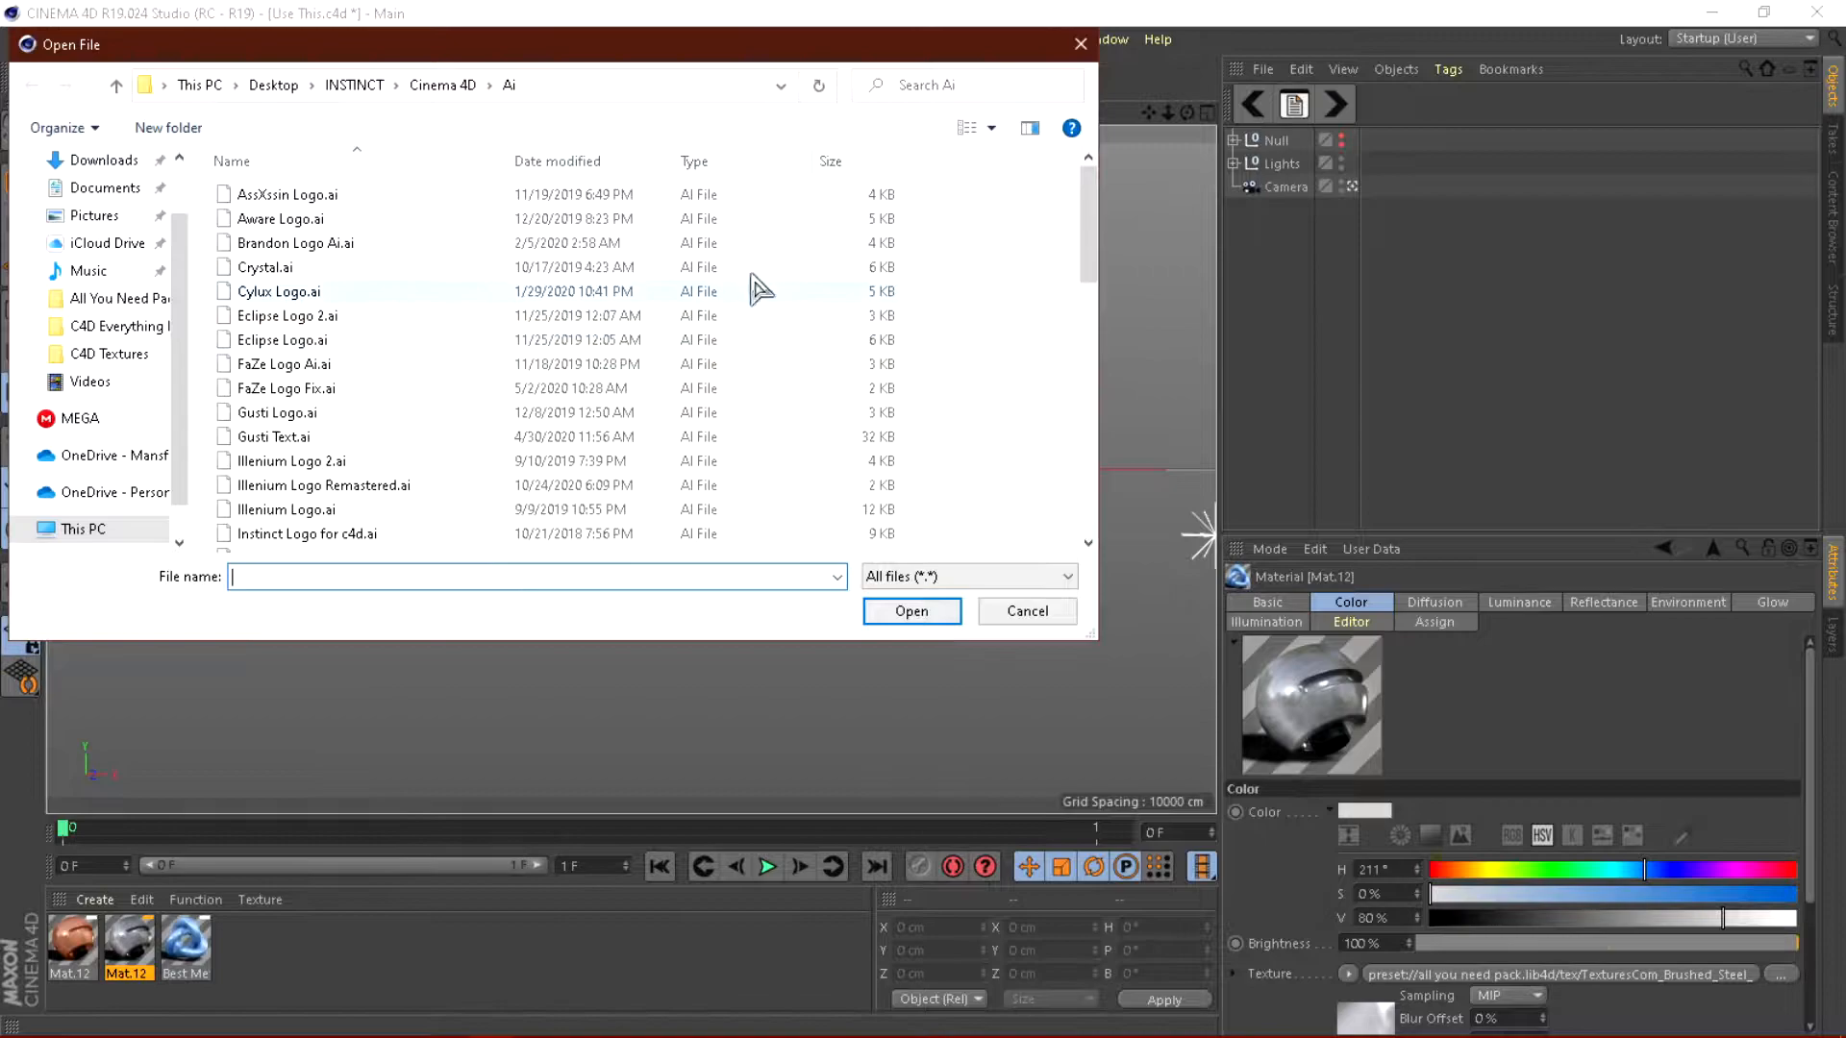
drag(670, 50, 871, 137)
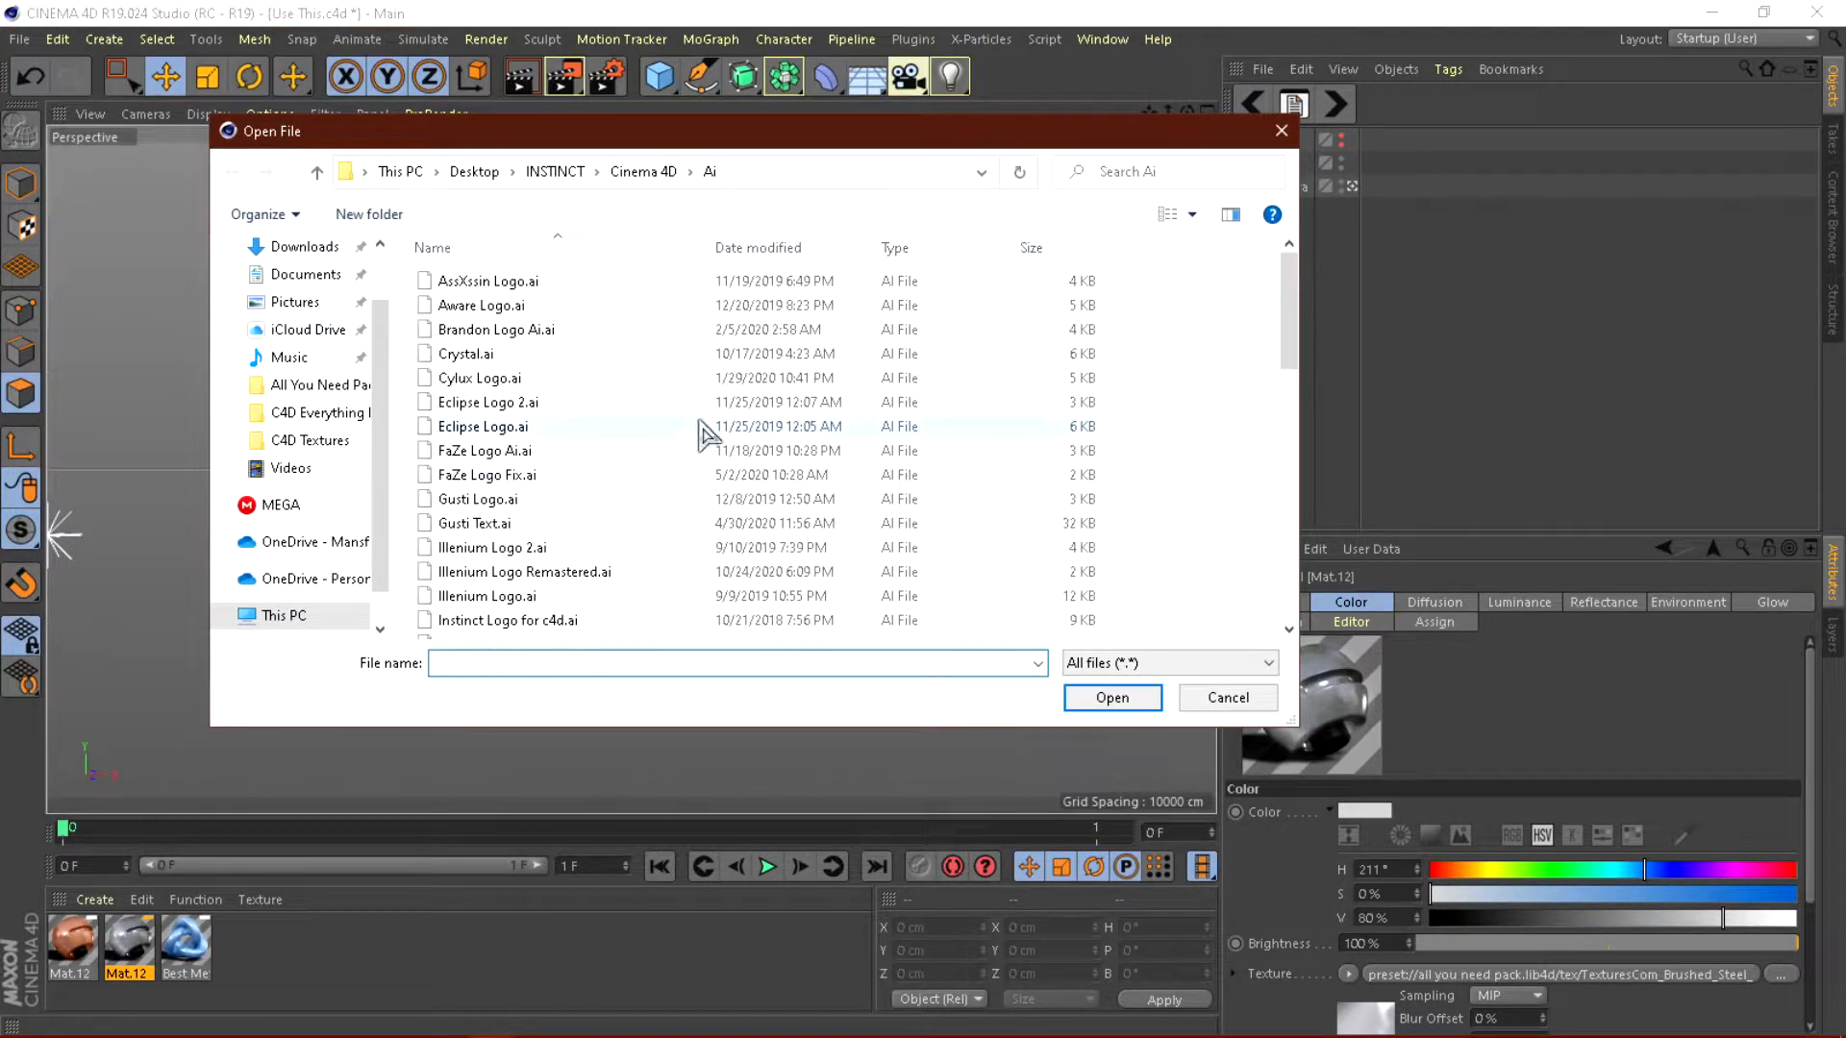
scroll(567, 461, down, 3)
scroll(673, 443, down, 4)
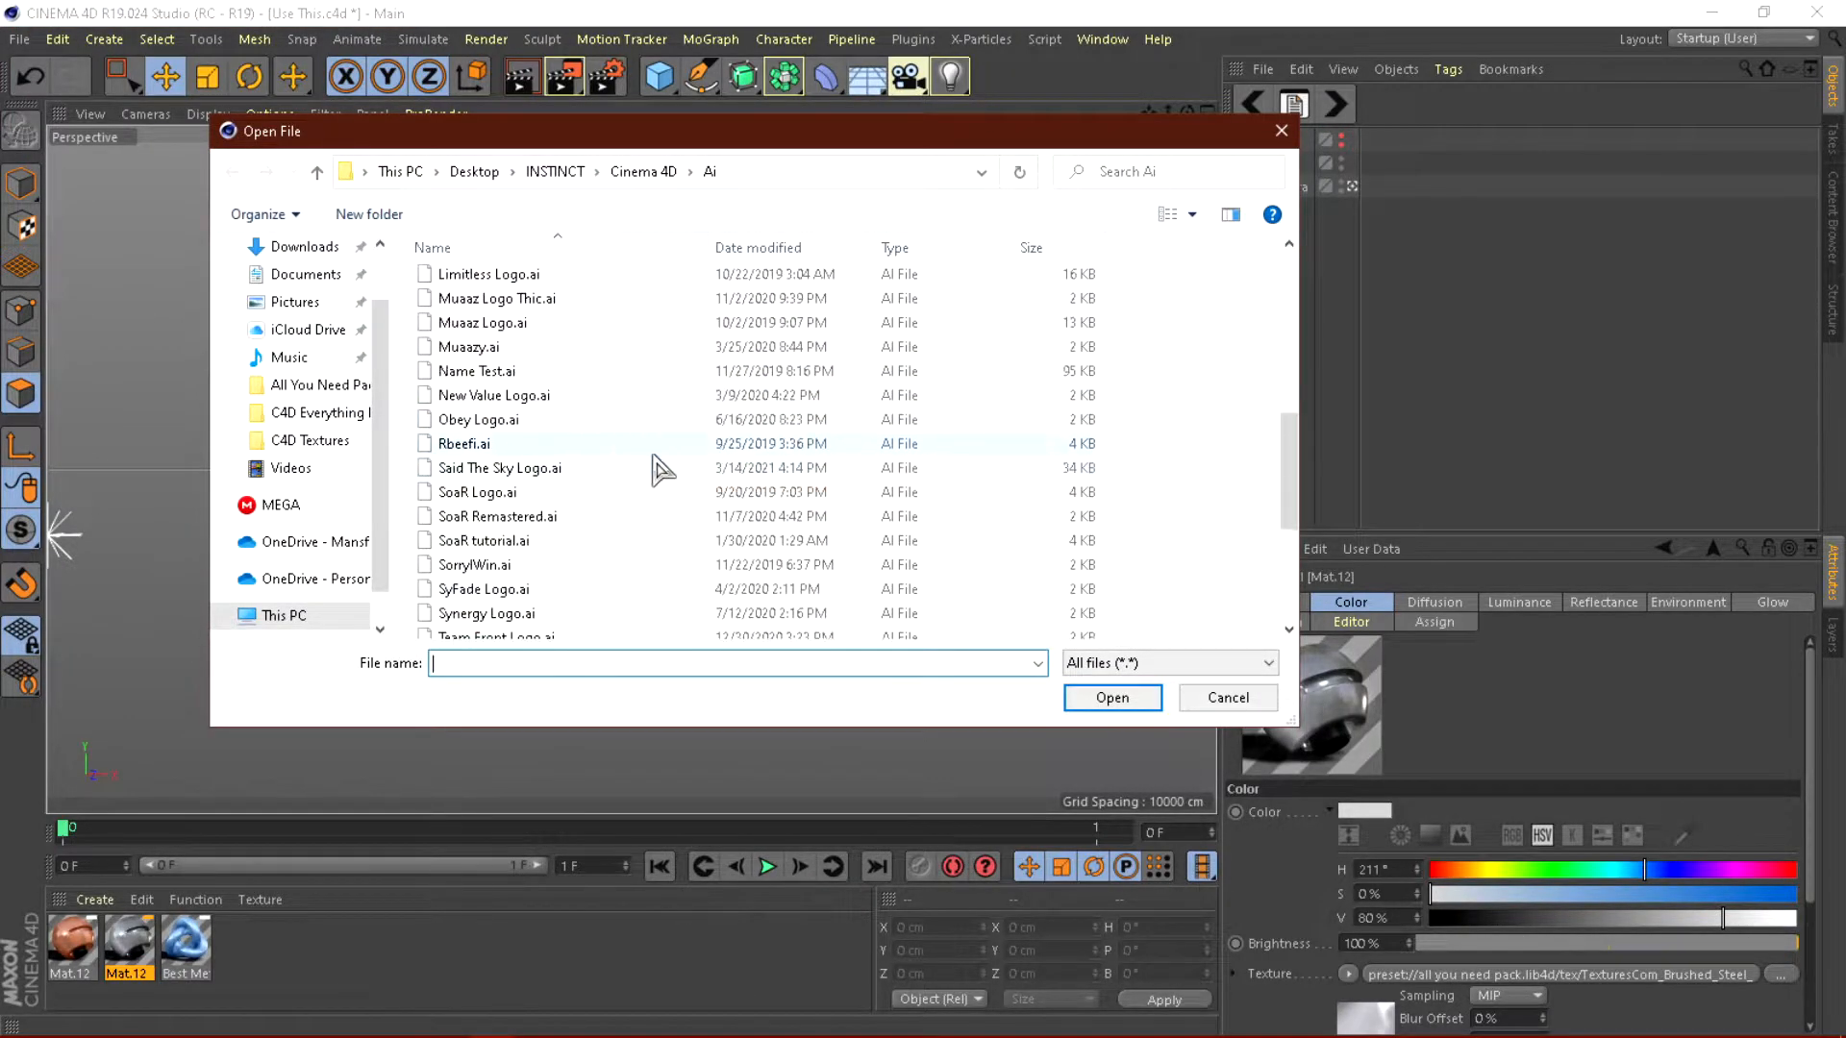
scroll(638, 473, down, 3)
scroll(597, 452, up, 8)
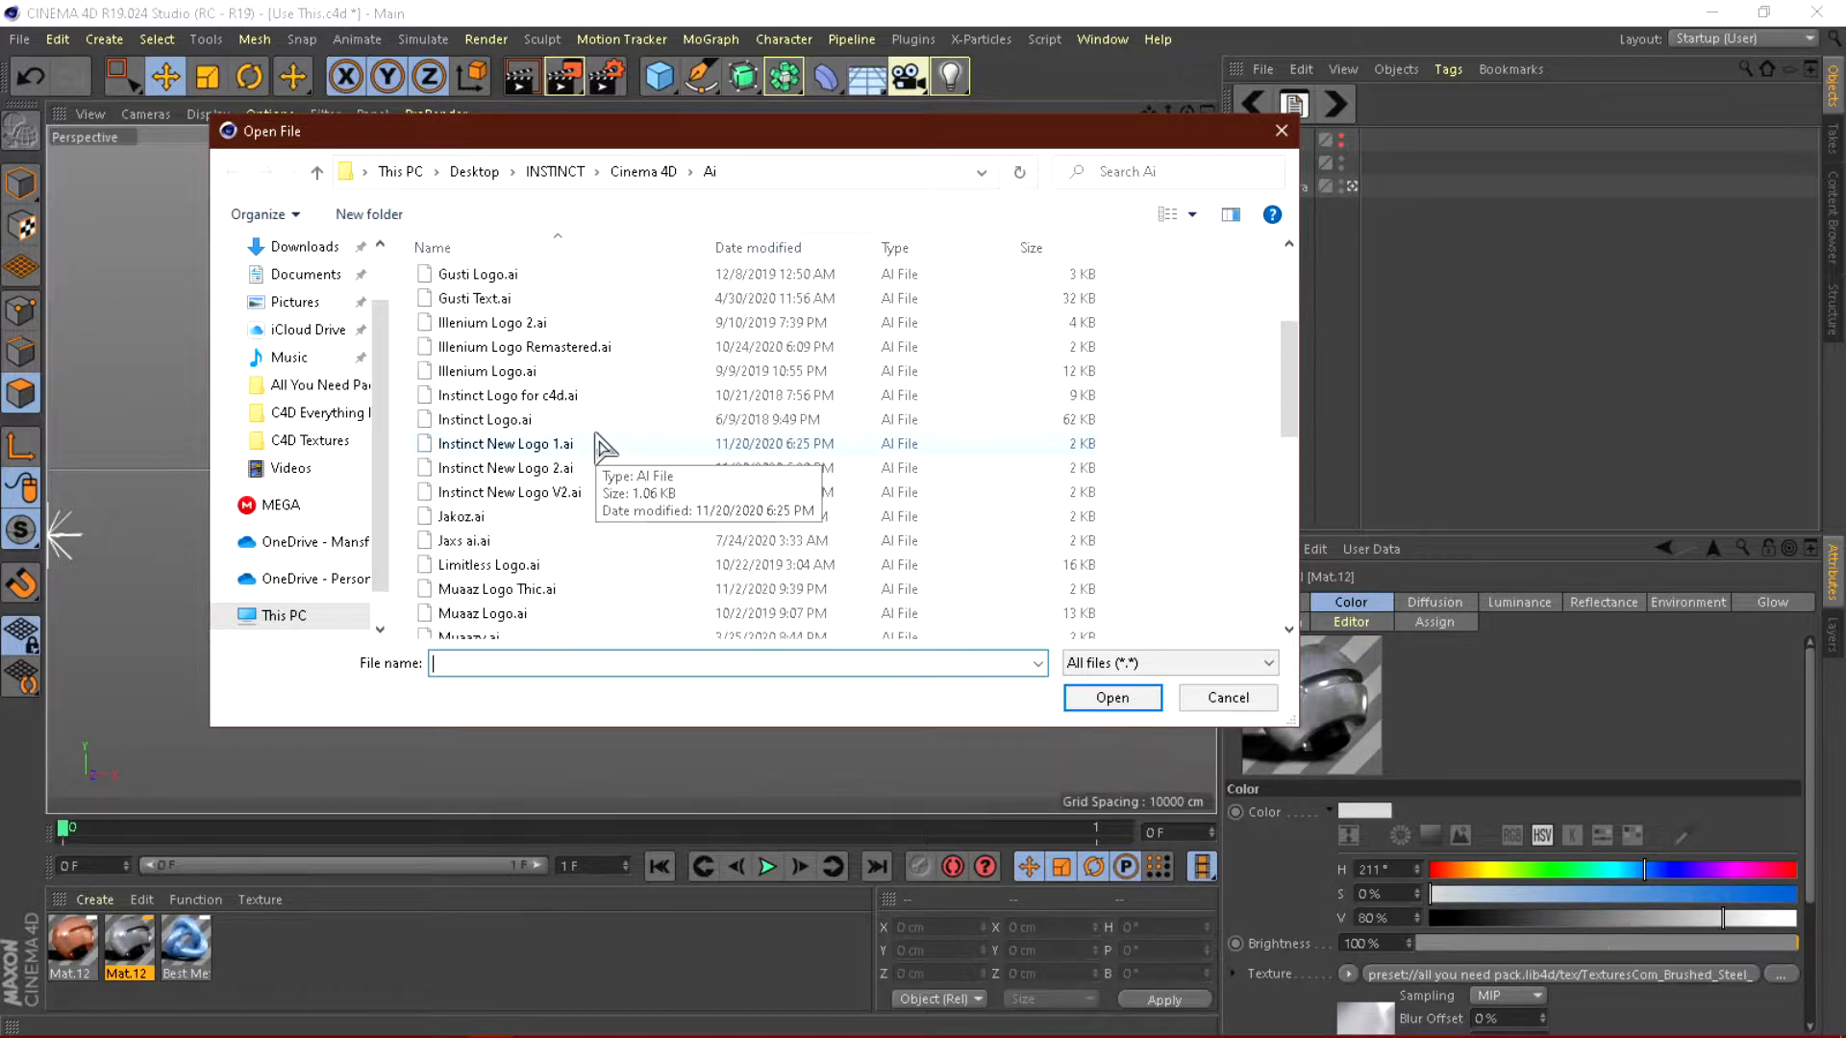
scroll(575, 433, up, 2)
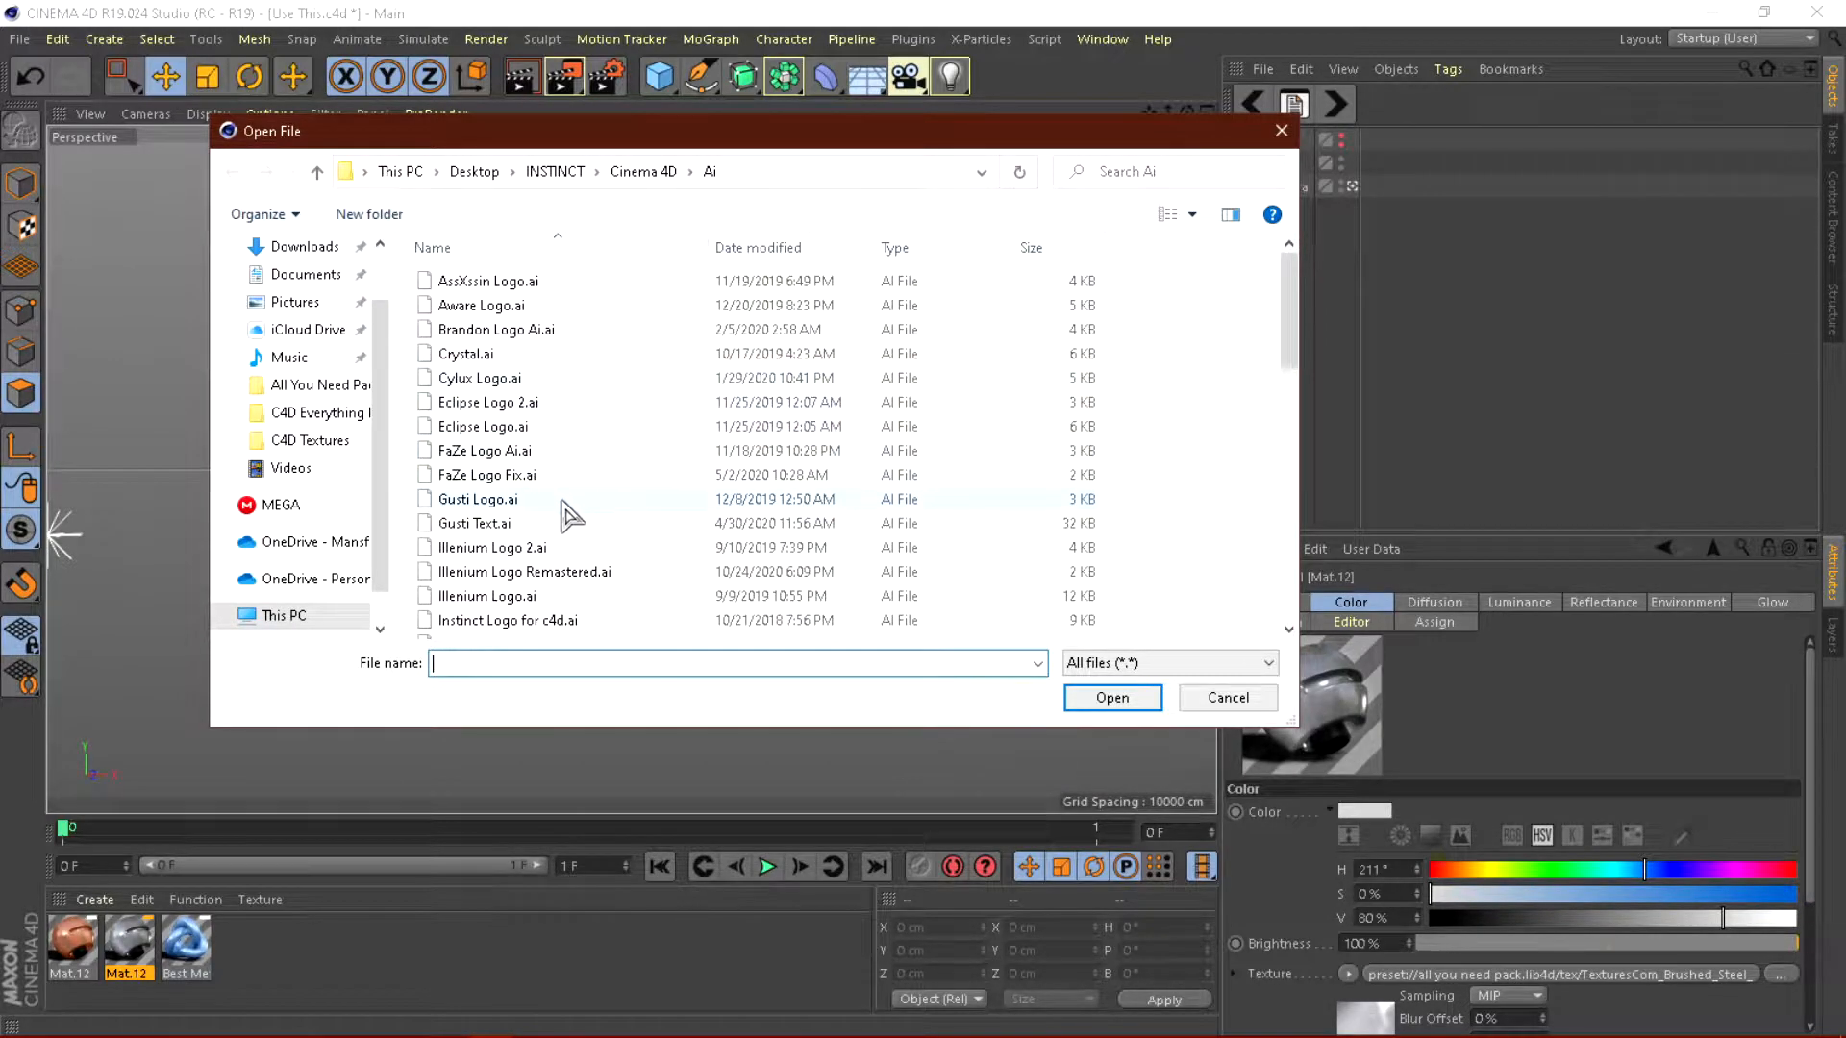
scroll(634, 451, down, 12)
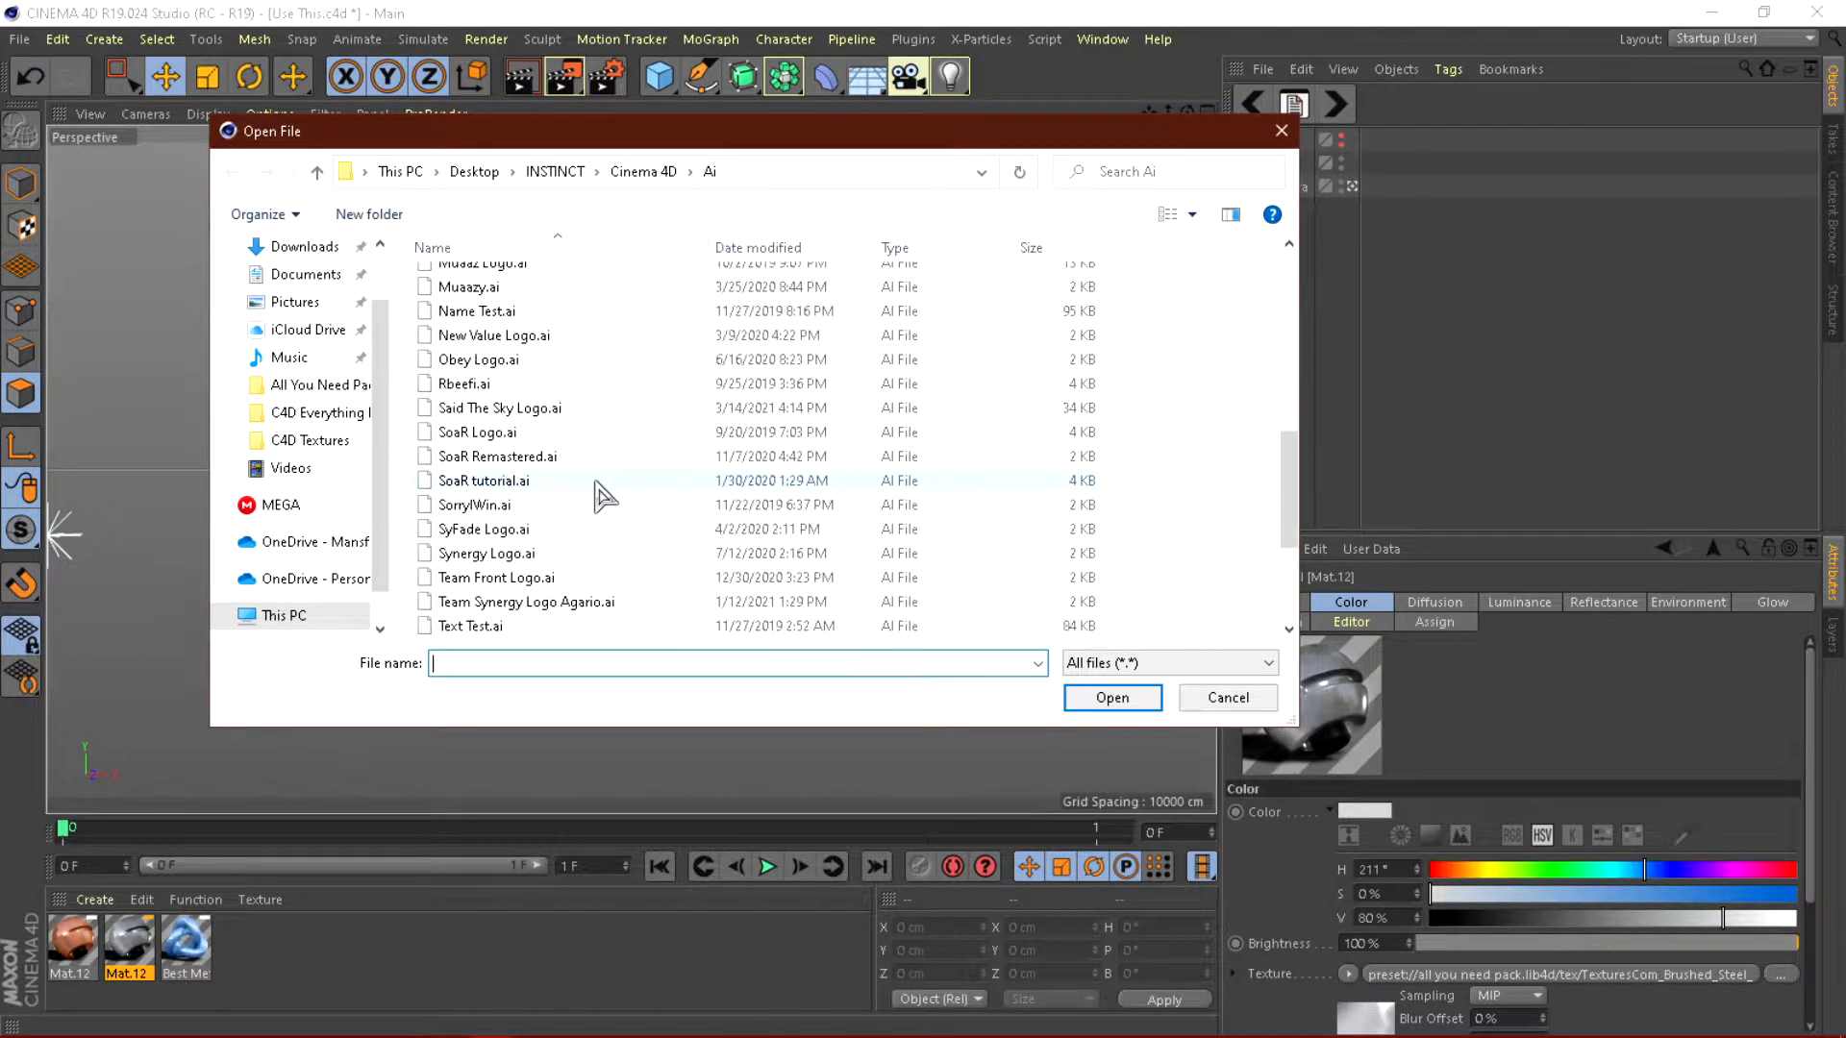
double_click(549, 457)
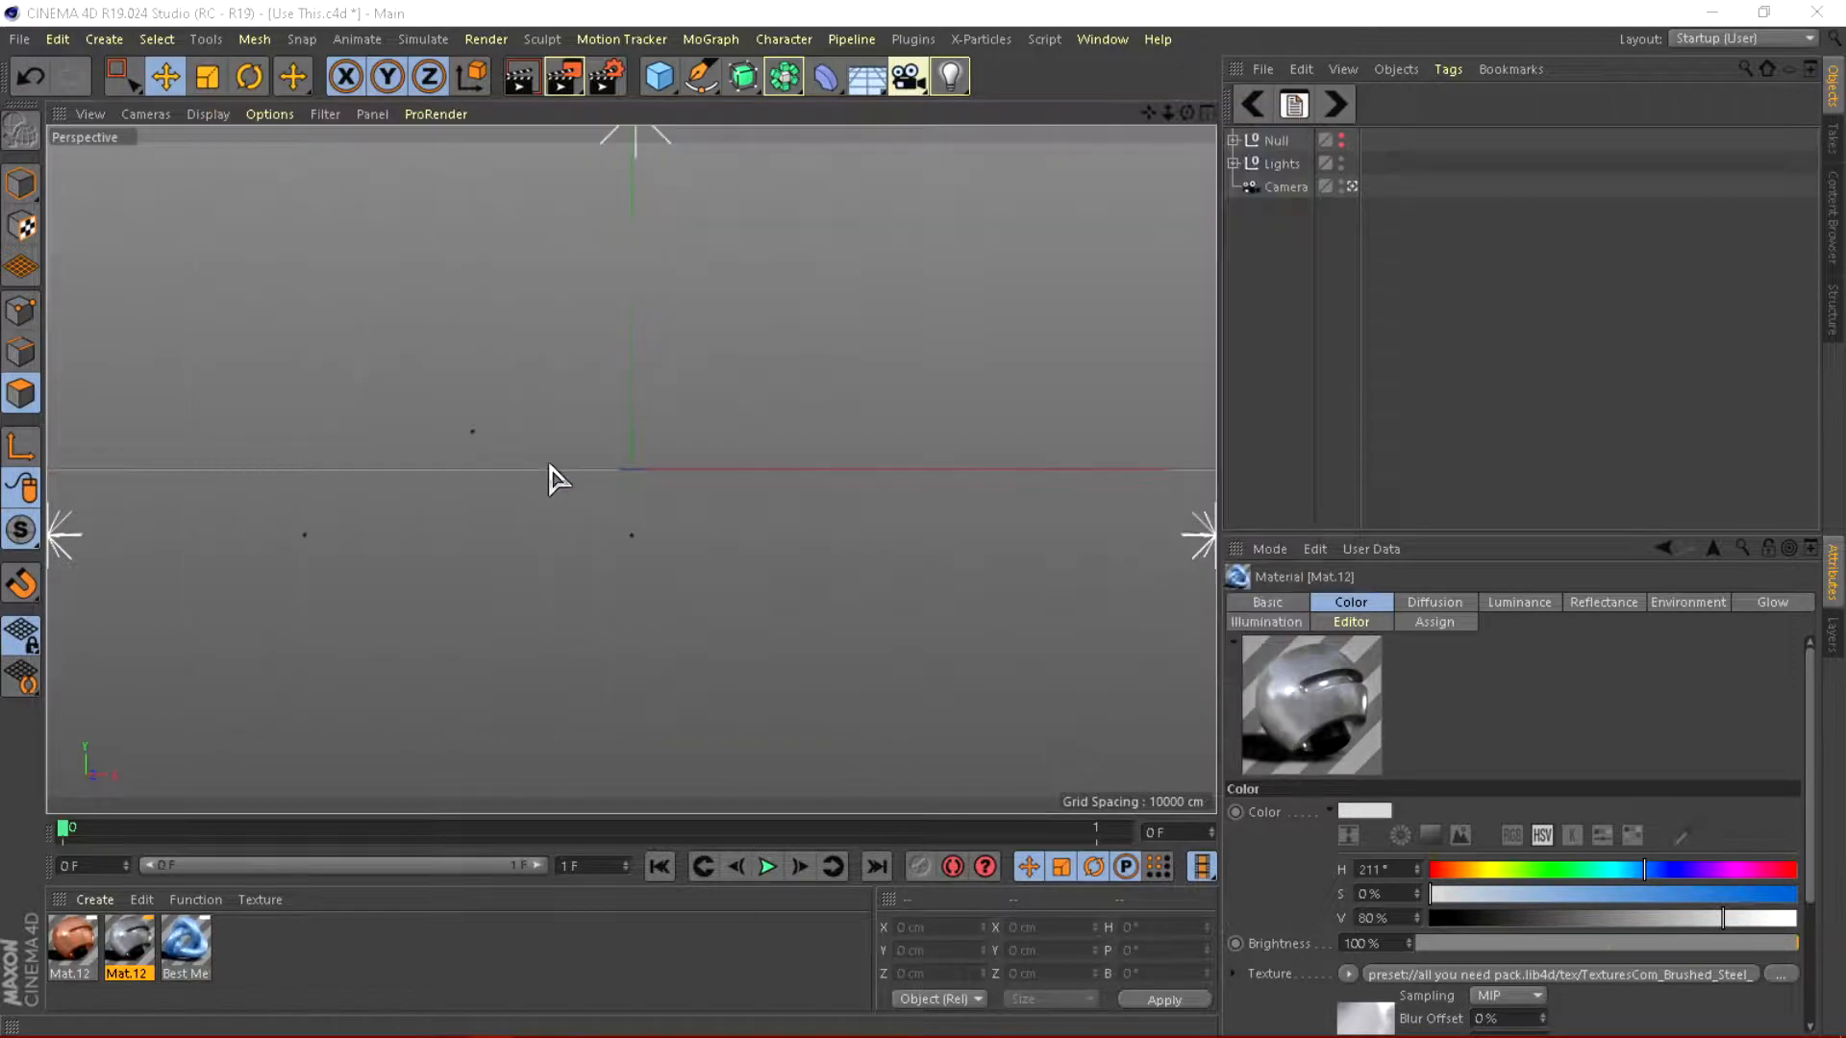
click(517, 740)
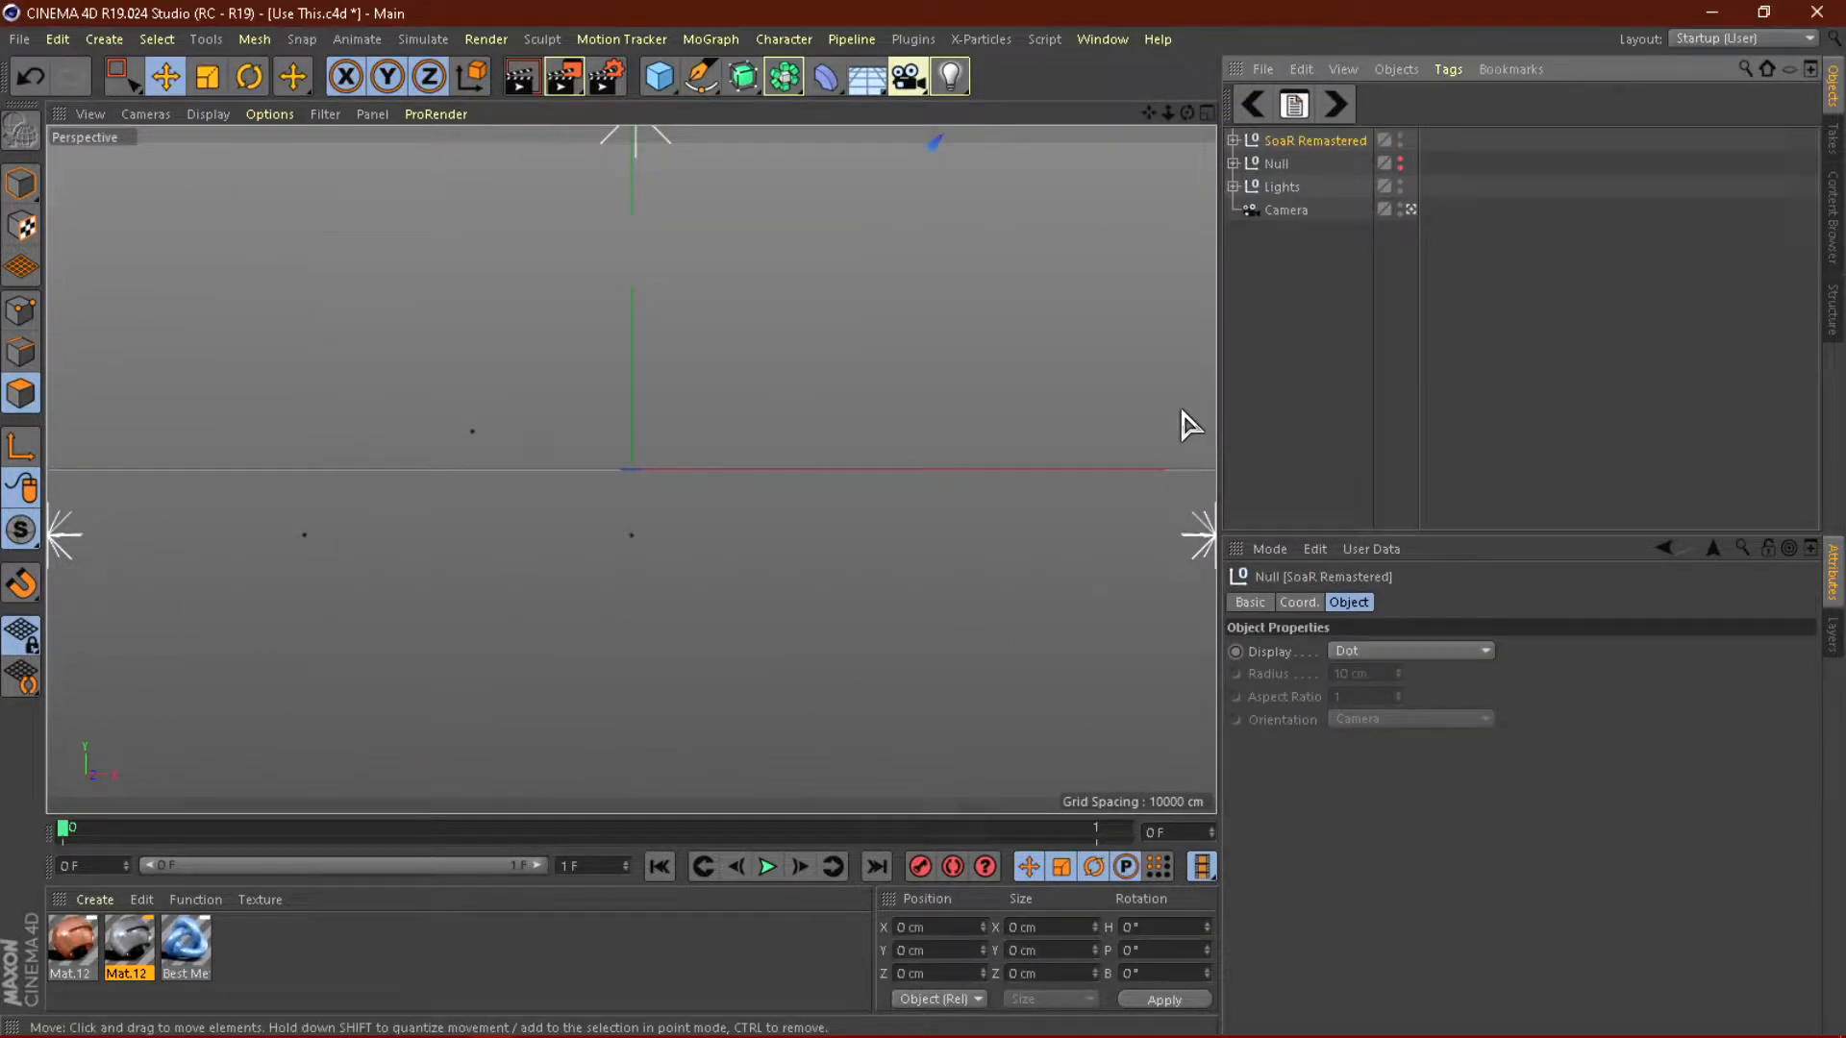
Leave the camera view and bring the imported SoaR Remastered logo splines into view.
click(1409, 210)
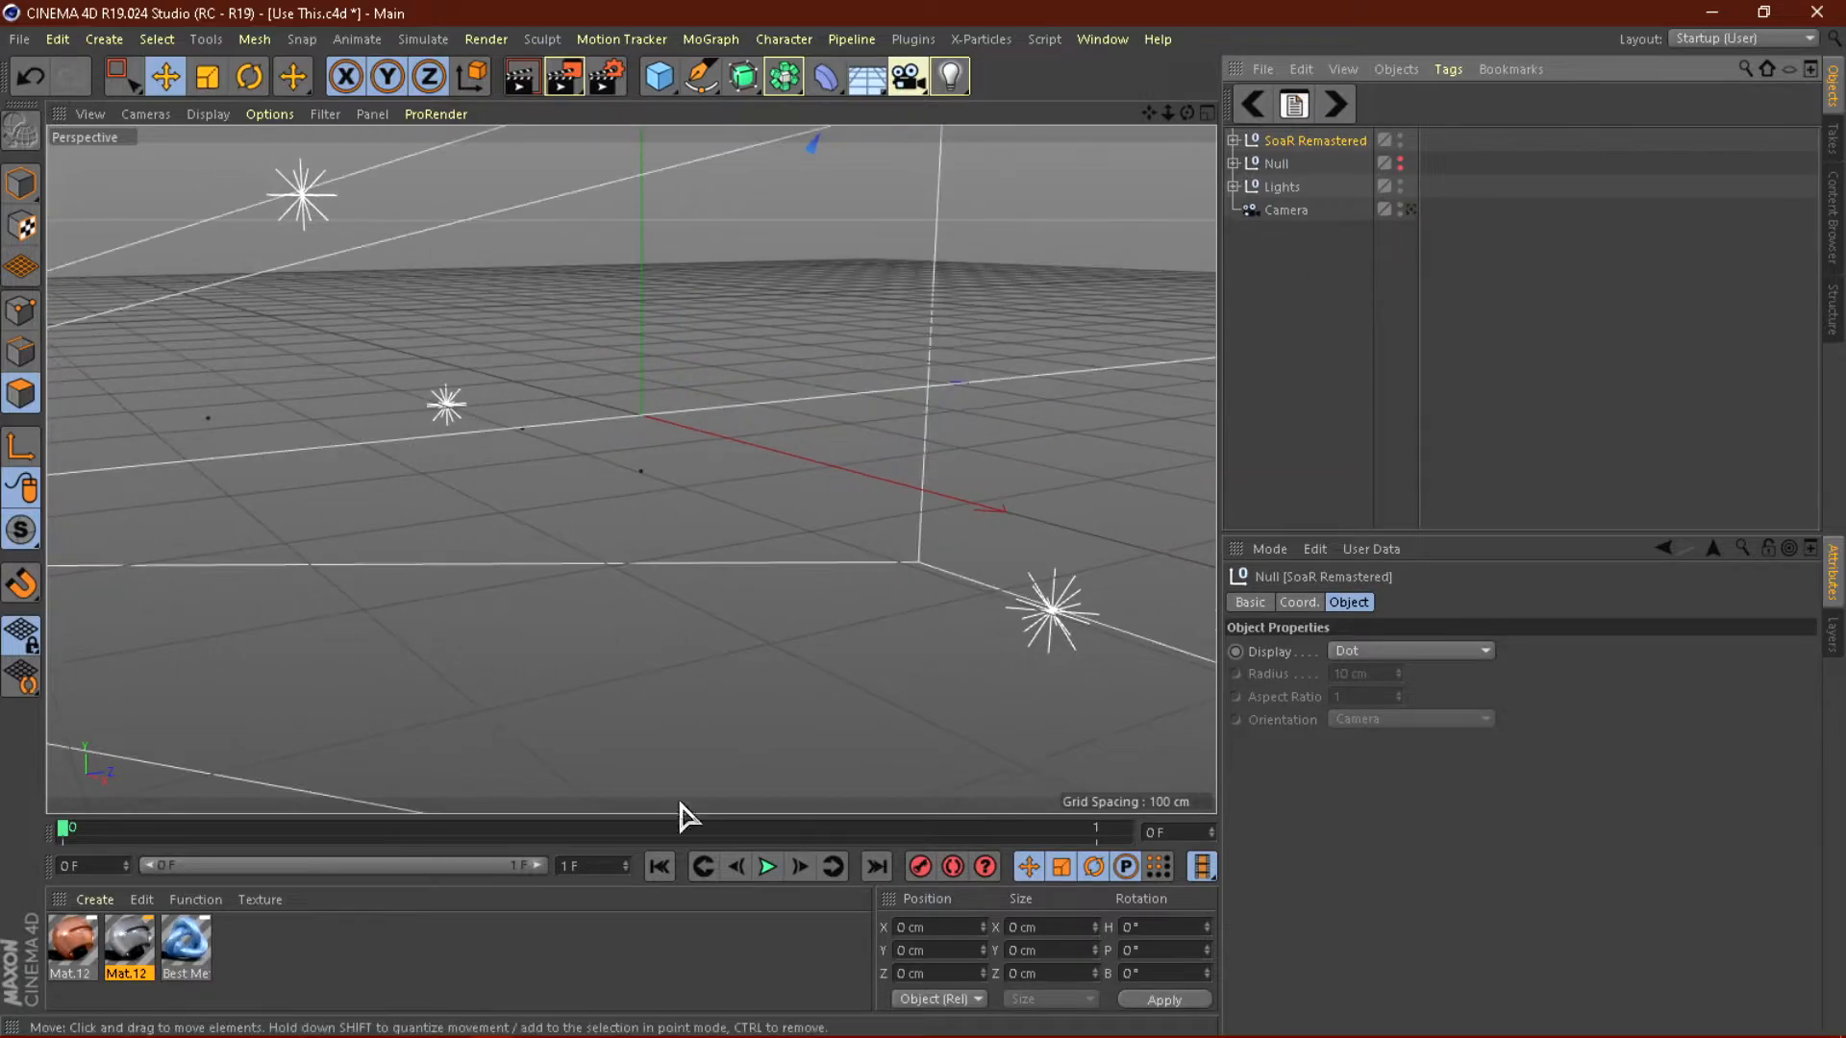
scroll(627, 441, down, 6)
scroll(577, 548, down, 3)
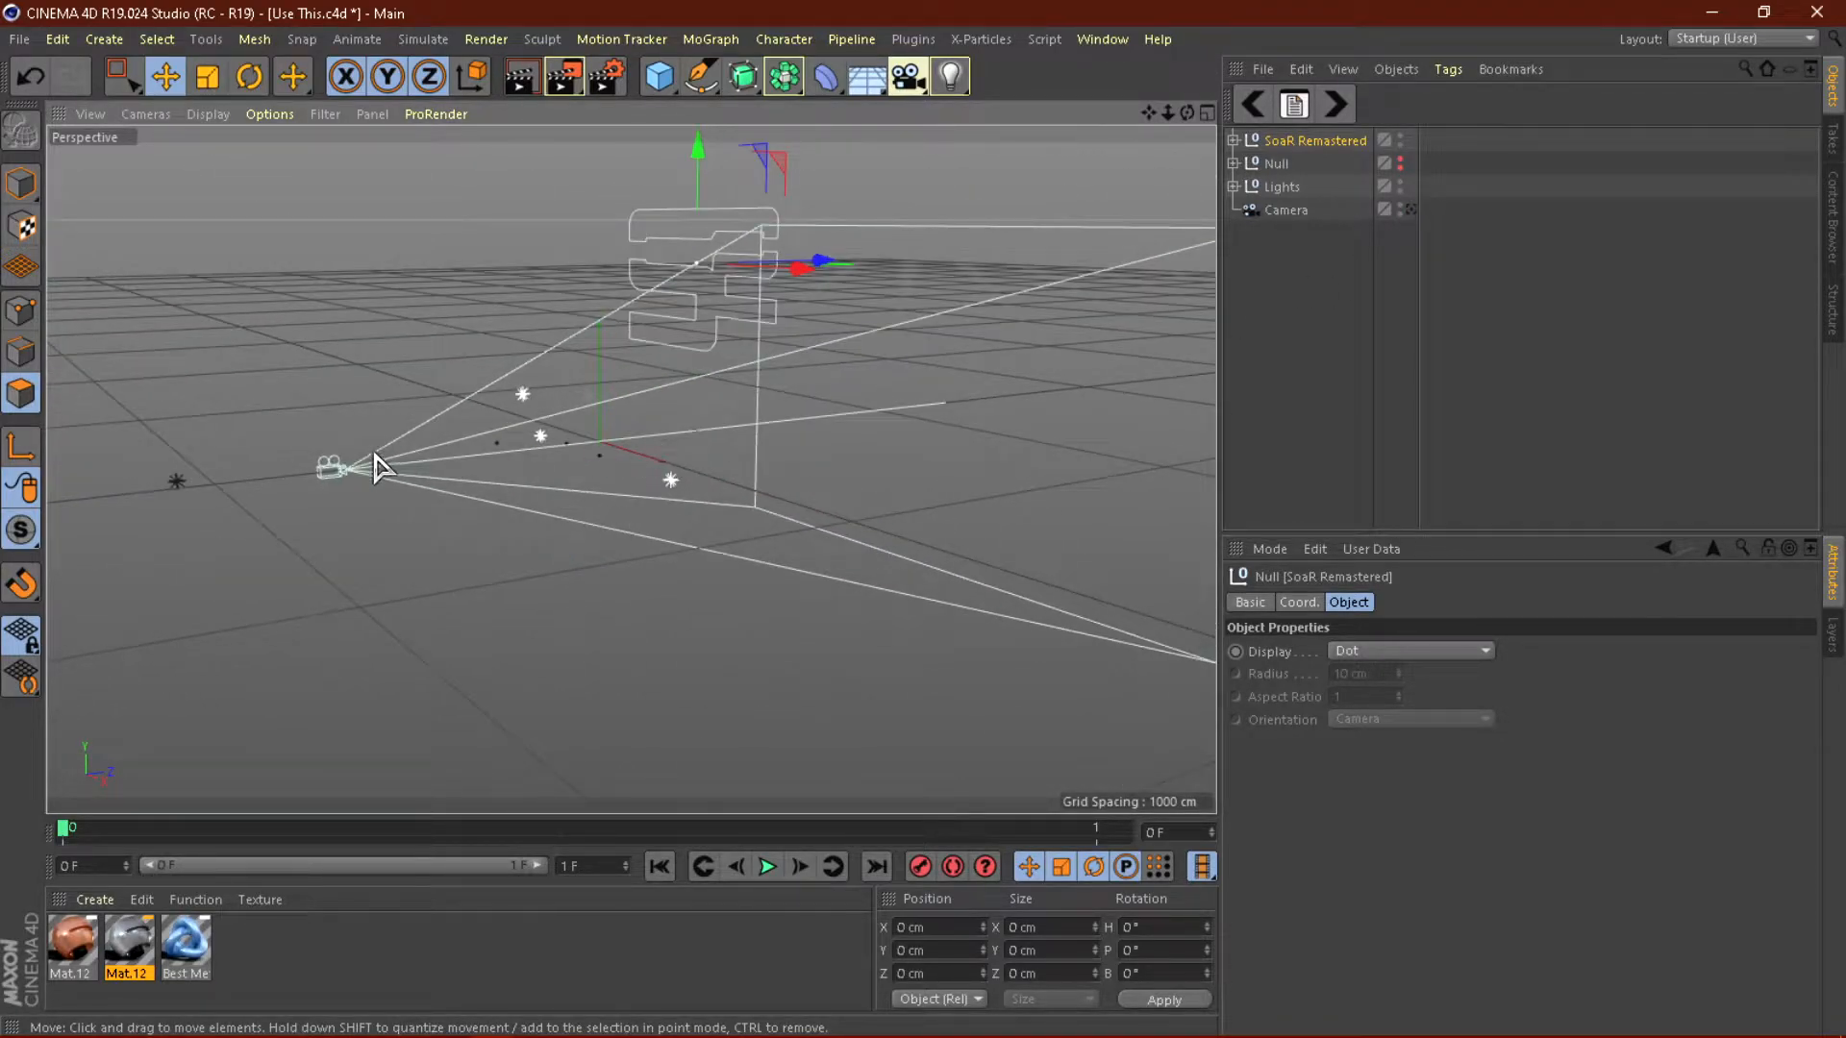
scroll(394, 471, down, 5)
alt+drag(539, 481, 573, 684)
scroll(577, 485, up, 1)
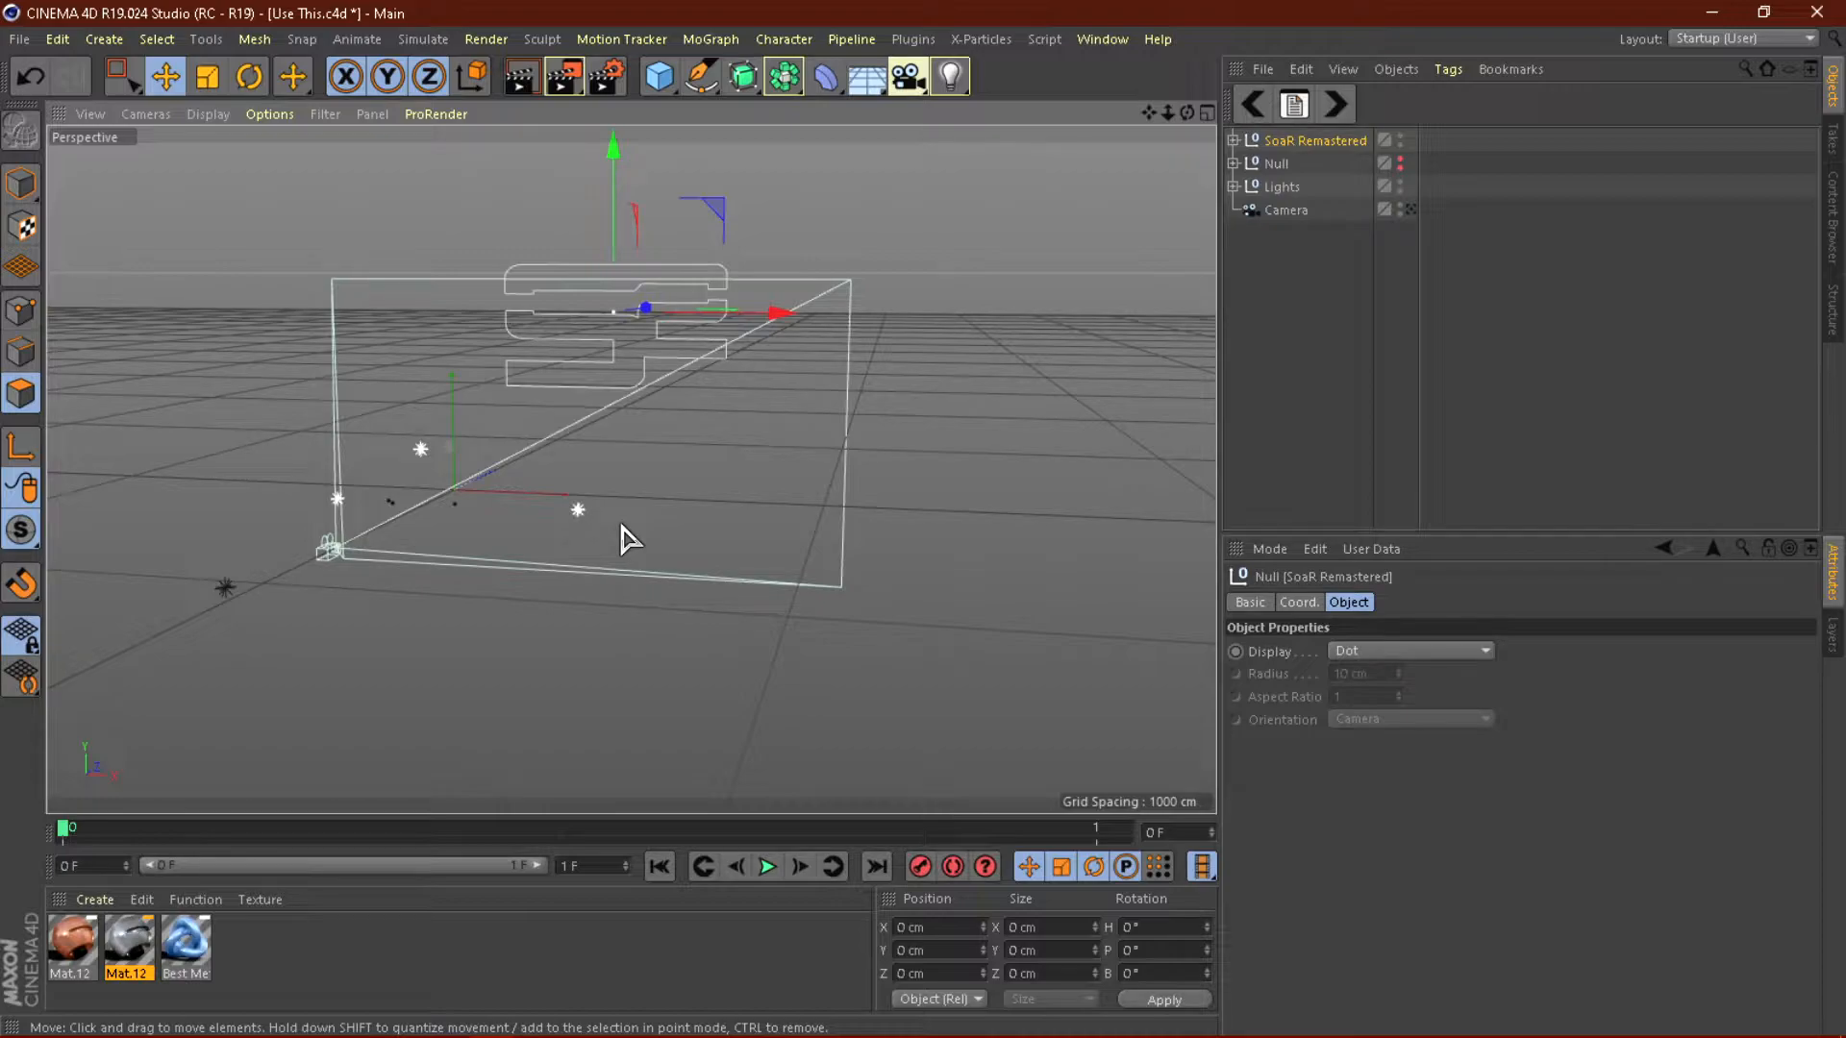
Scale the imported SoaR Remastered splines down uniformly to about half their size.
scroll(630, 514, down, 3)
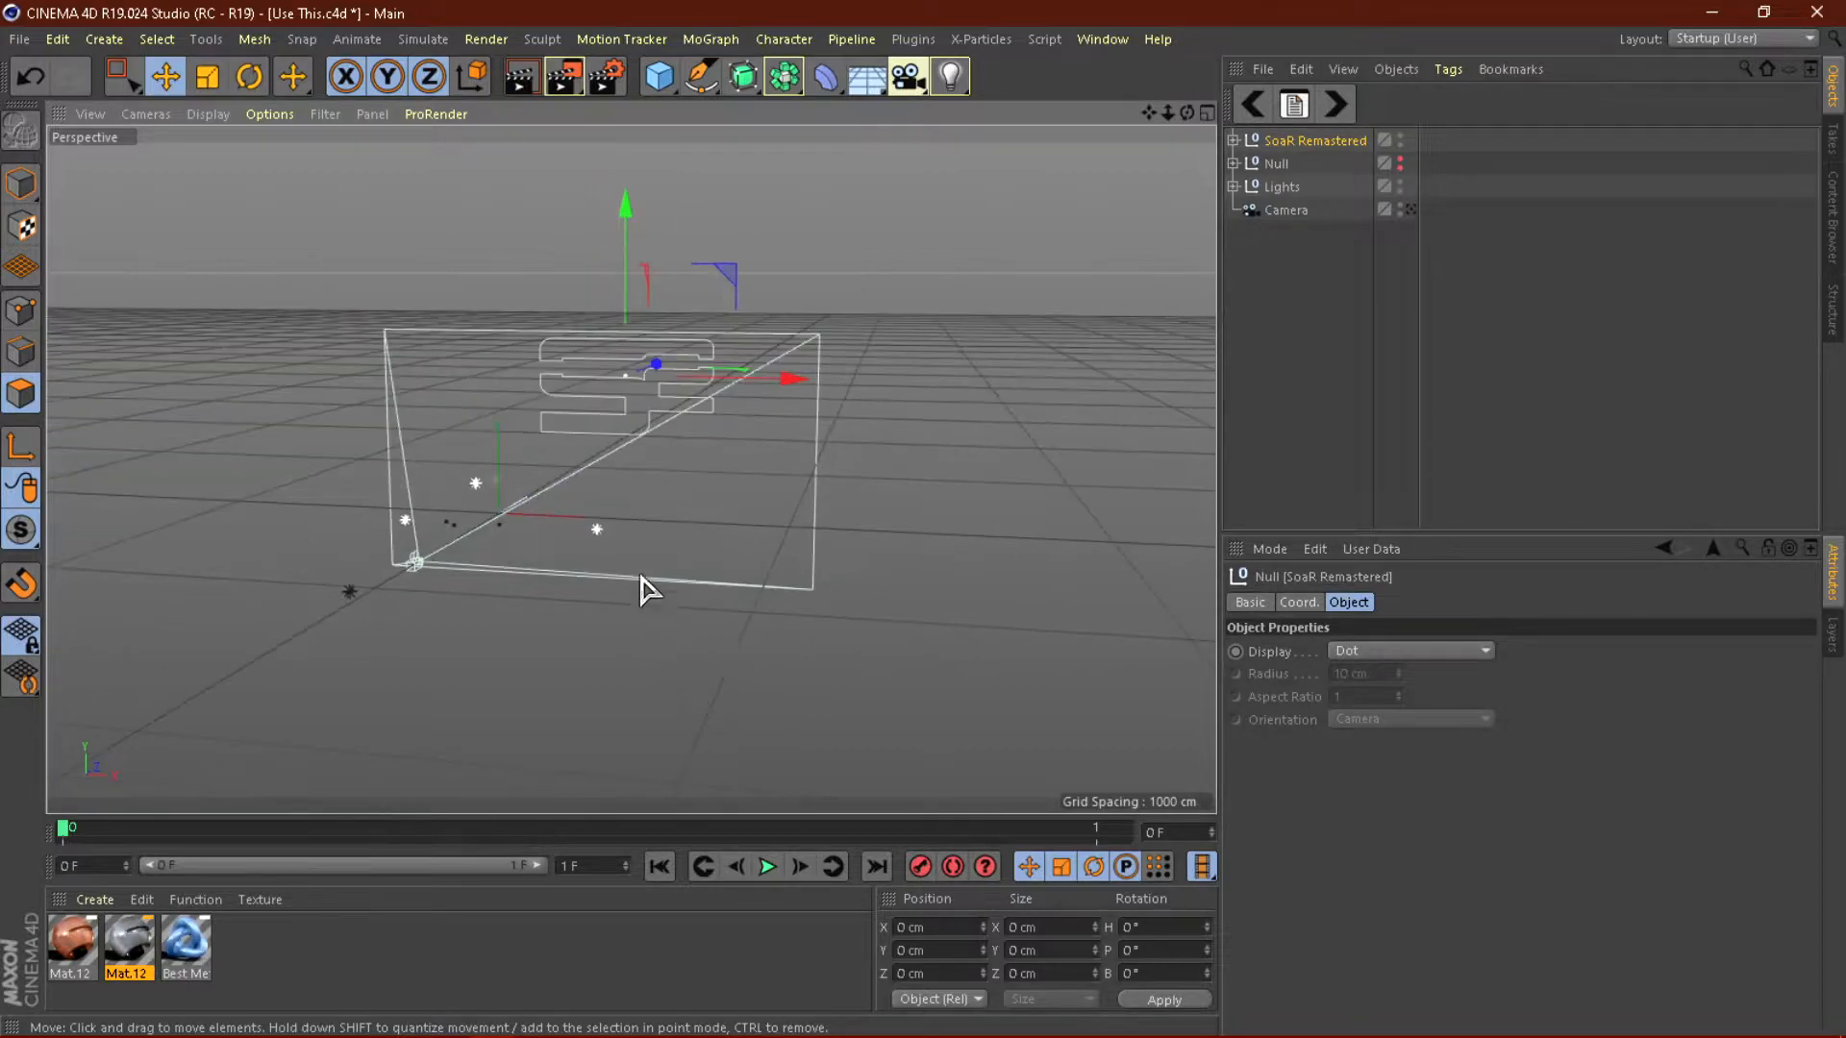
alt+drag(536, 495, 460, 319)
alt+drag(745, 456, 647, 462)
click(207, 77)
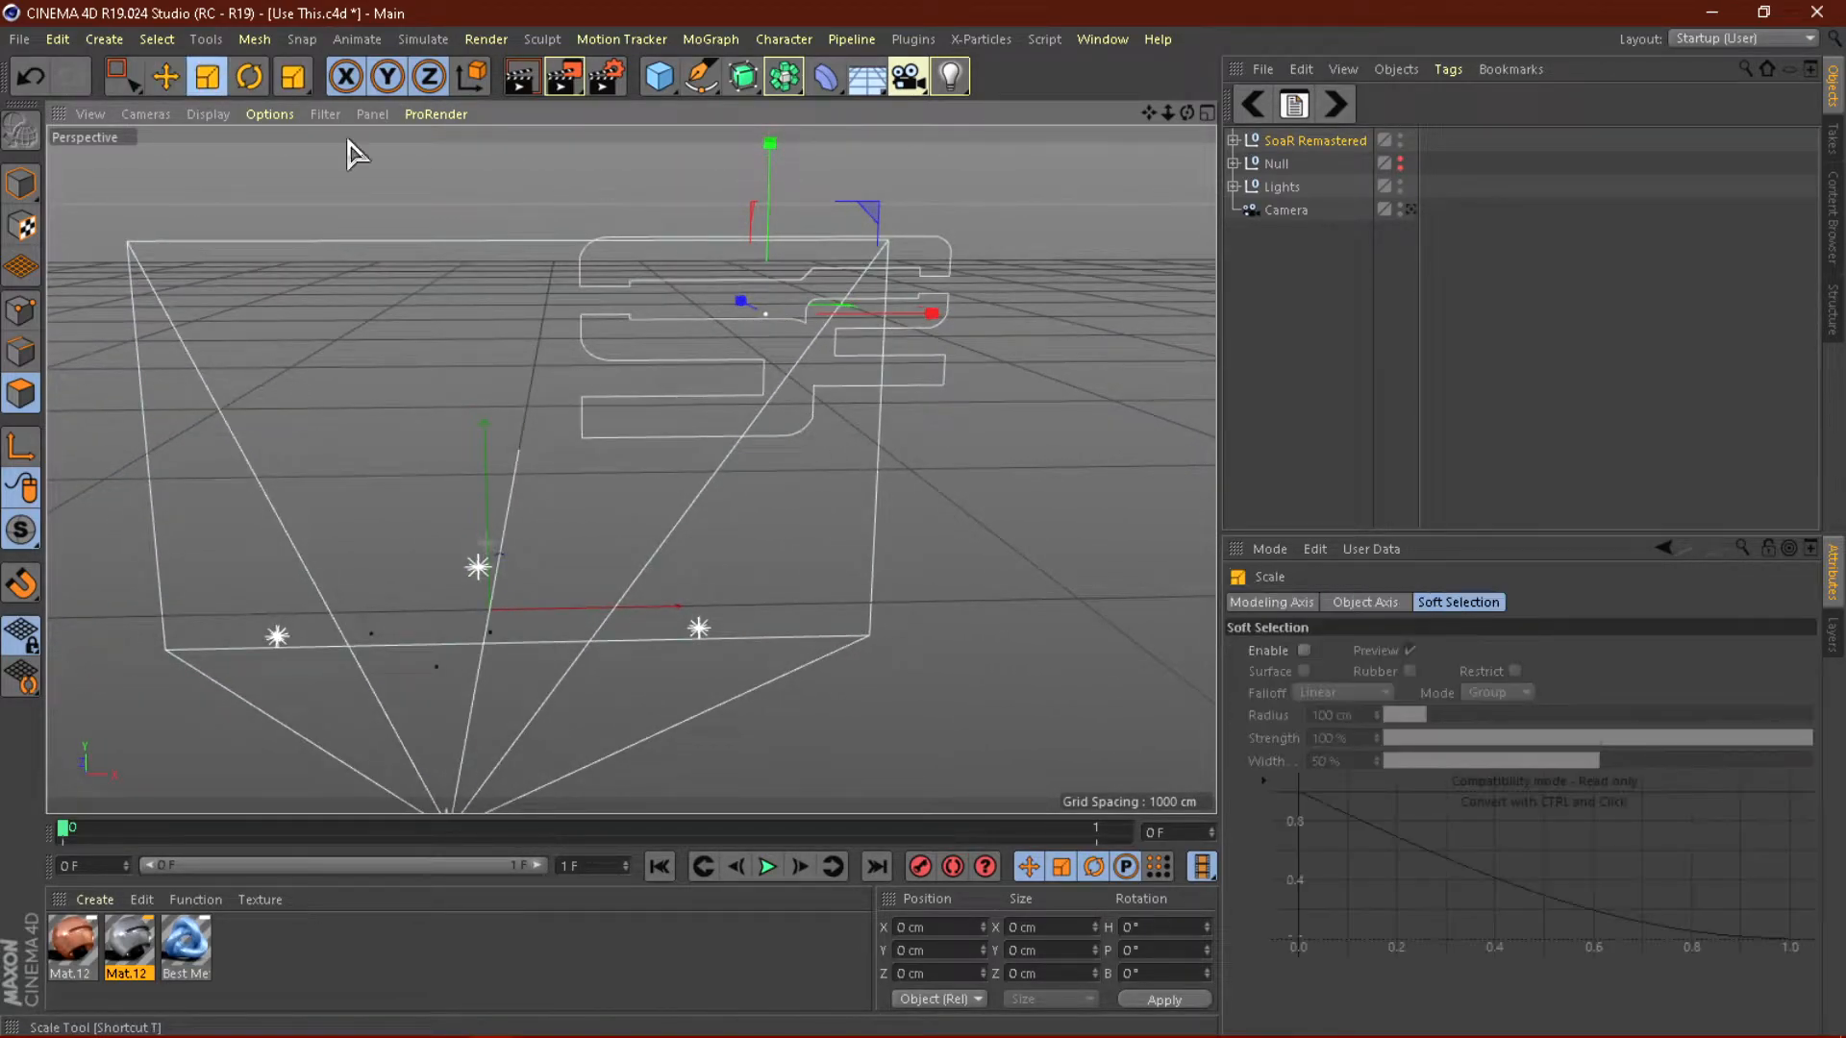
drag(1091, 221, 690, 421)
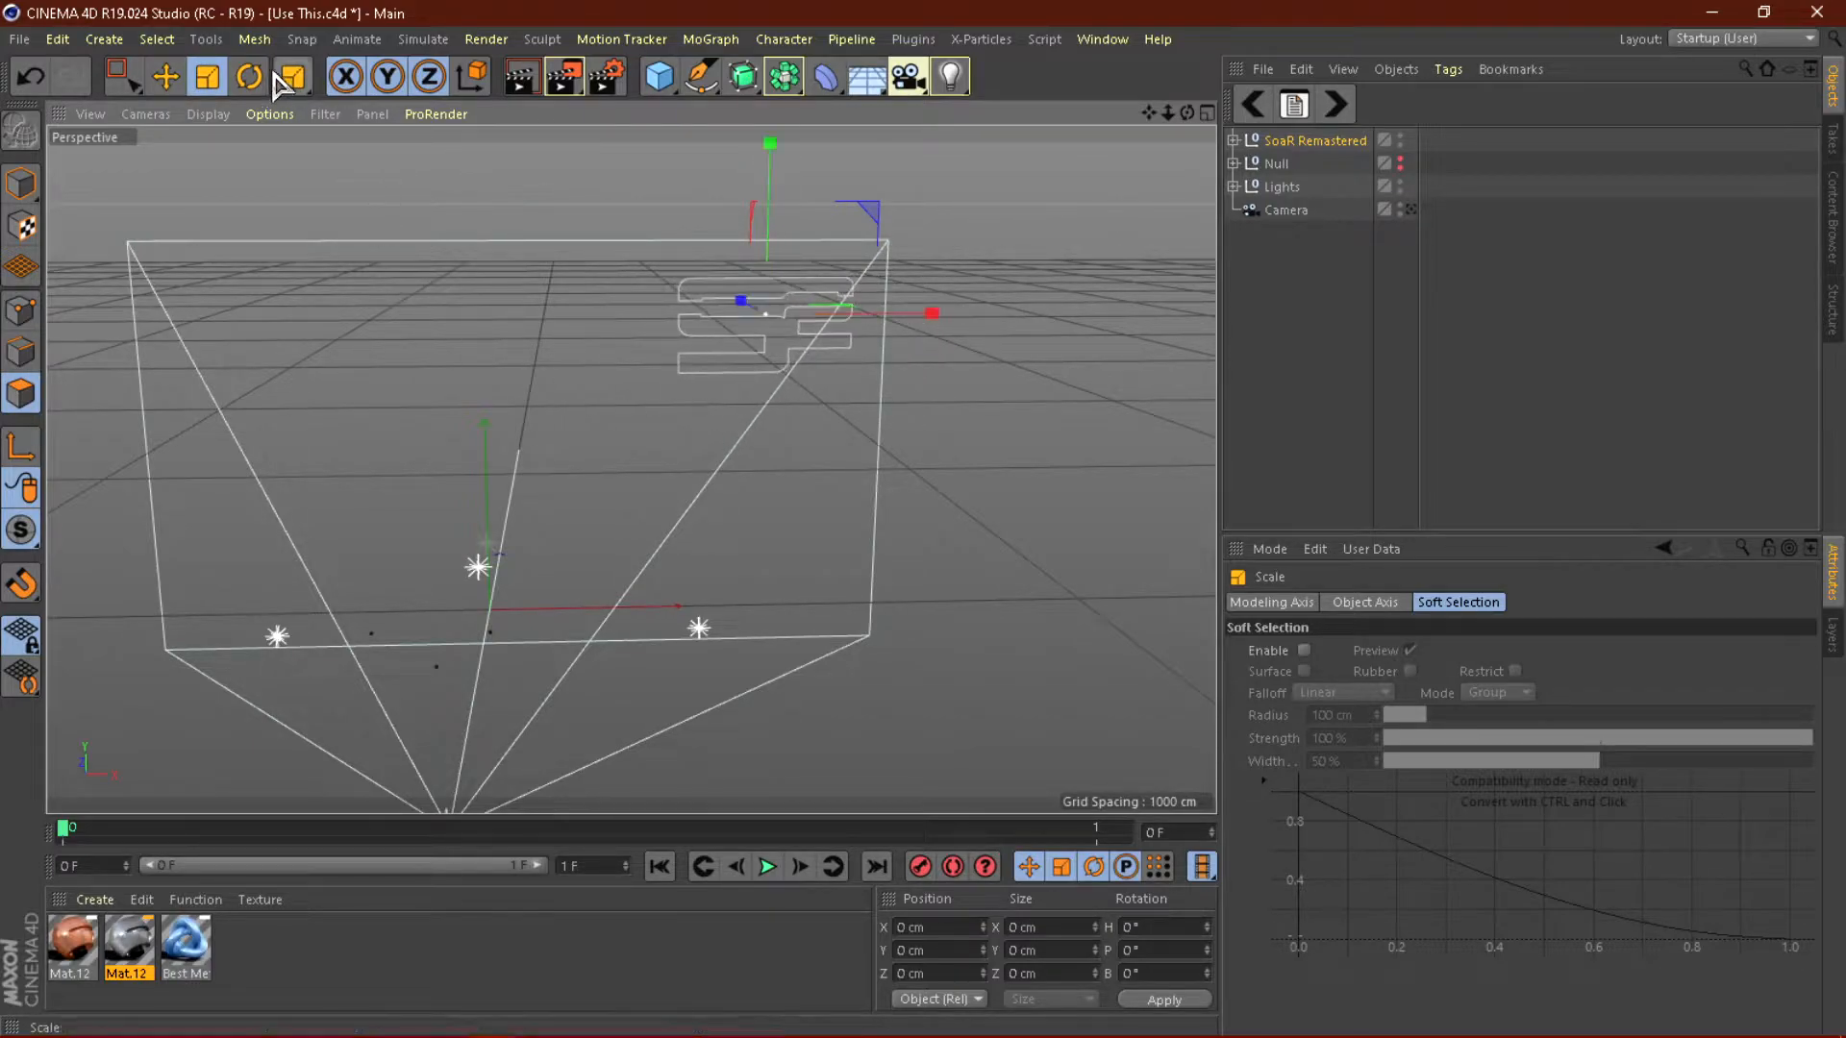
Move the SoaR Remastered splines close to the world origin between the lights and check their framing through the Camera.
click(165, 77)
drag(769, 164, 741, 429)
drag(909, 575, 610, 557)
drag(496, 414, 524, 500)
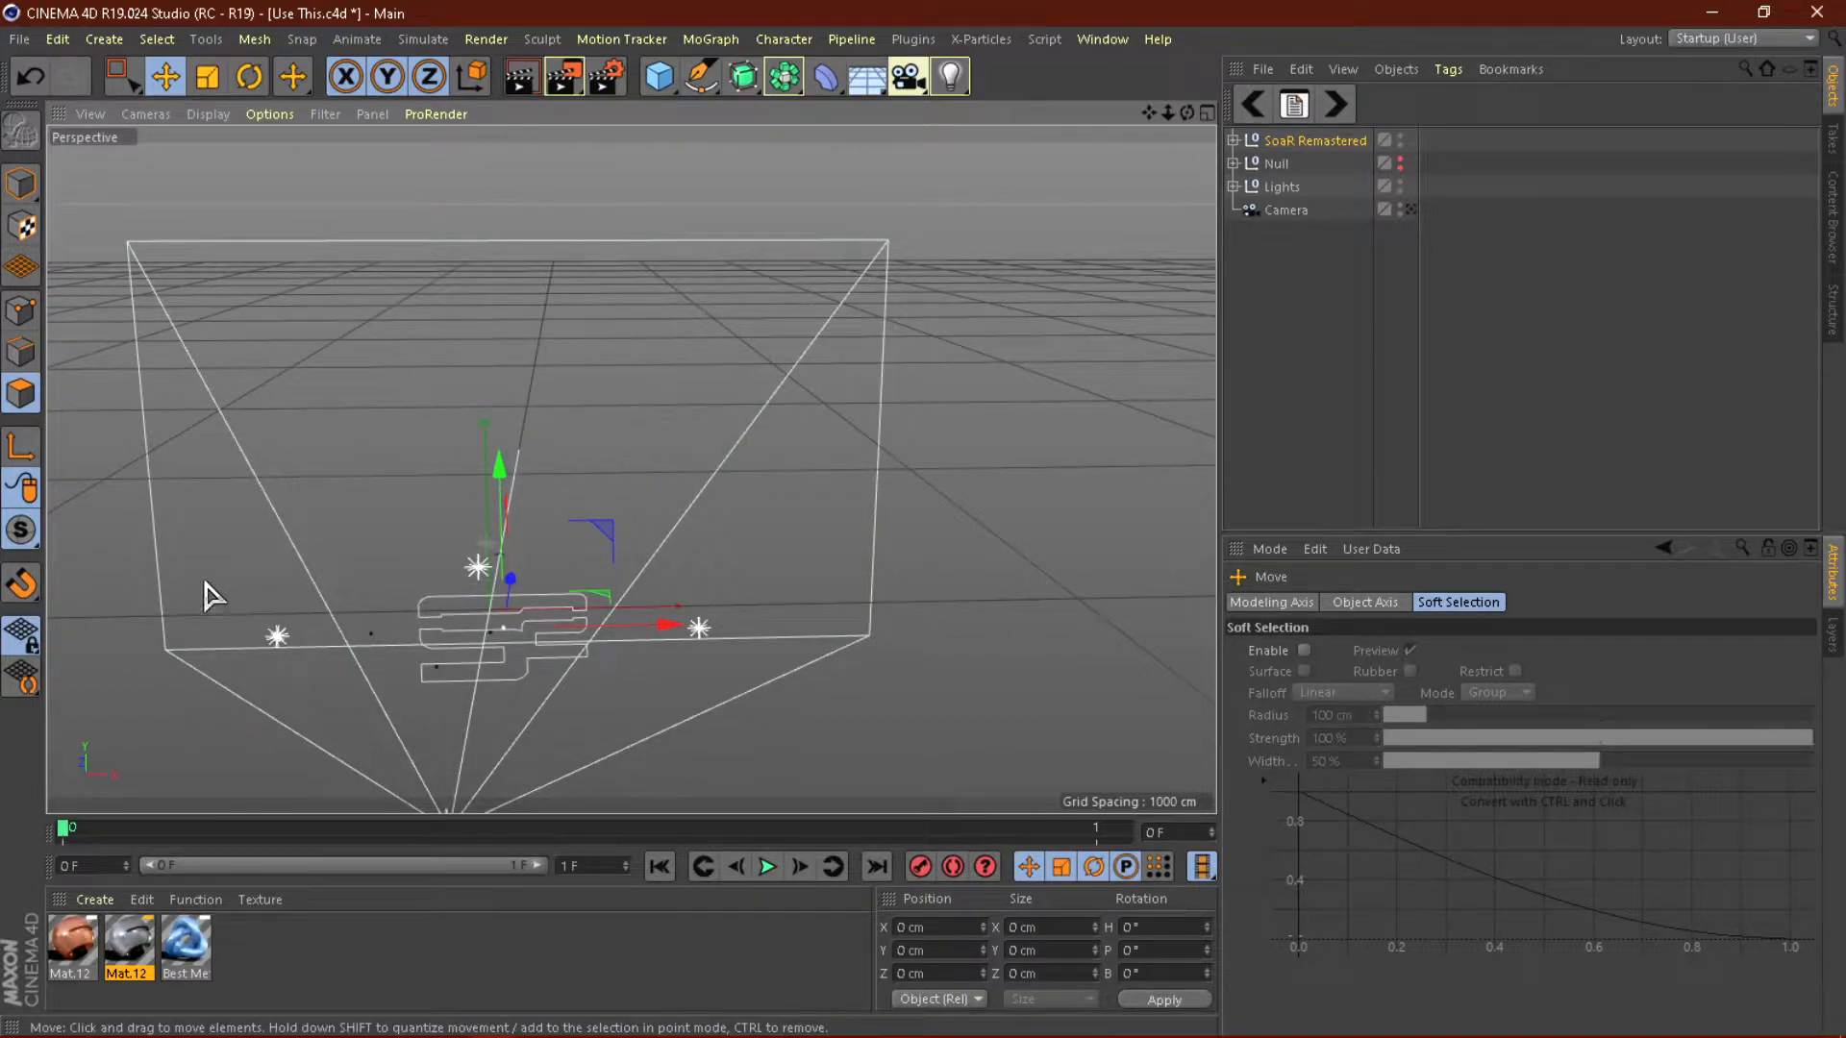
click(1411, 210)
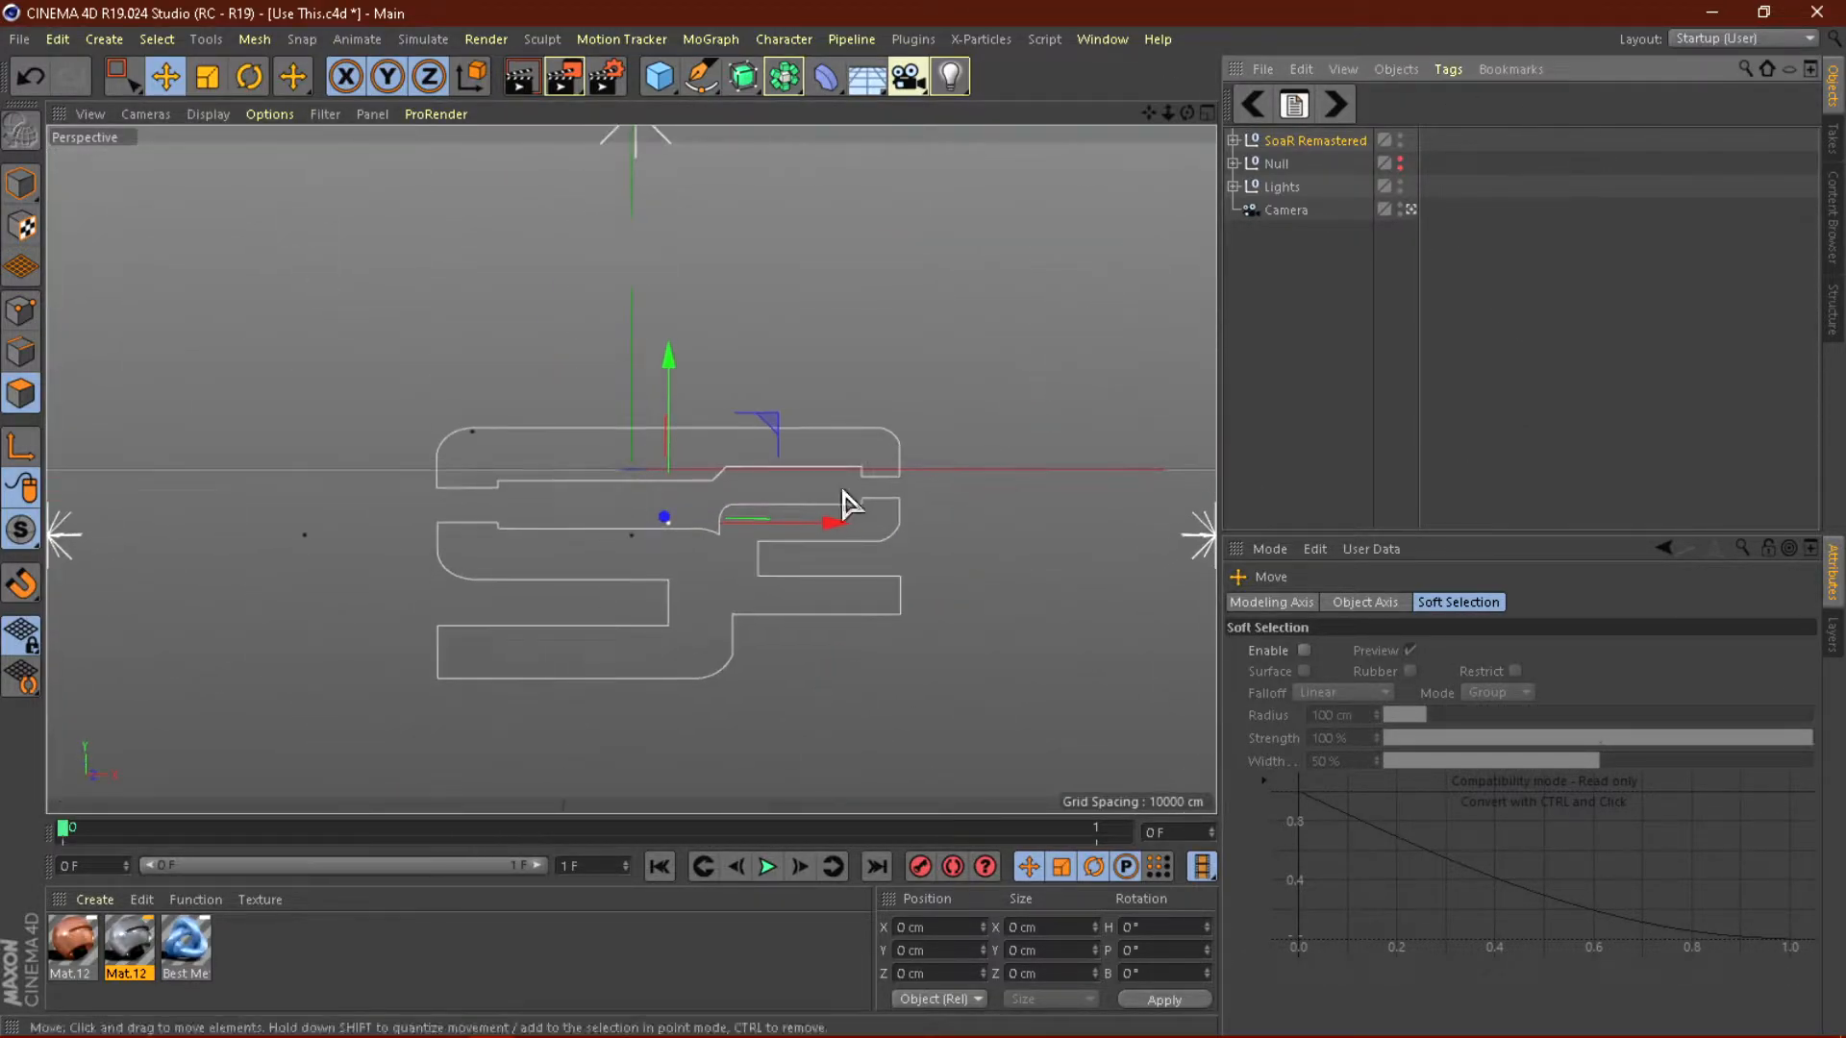
click(1411, 212)
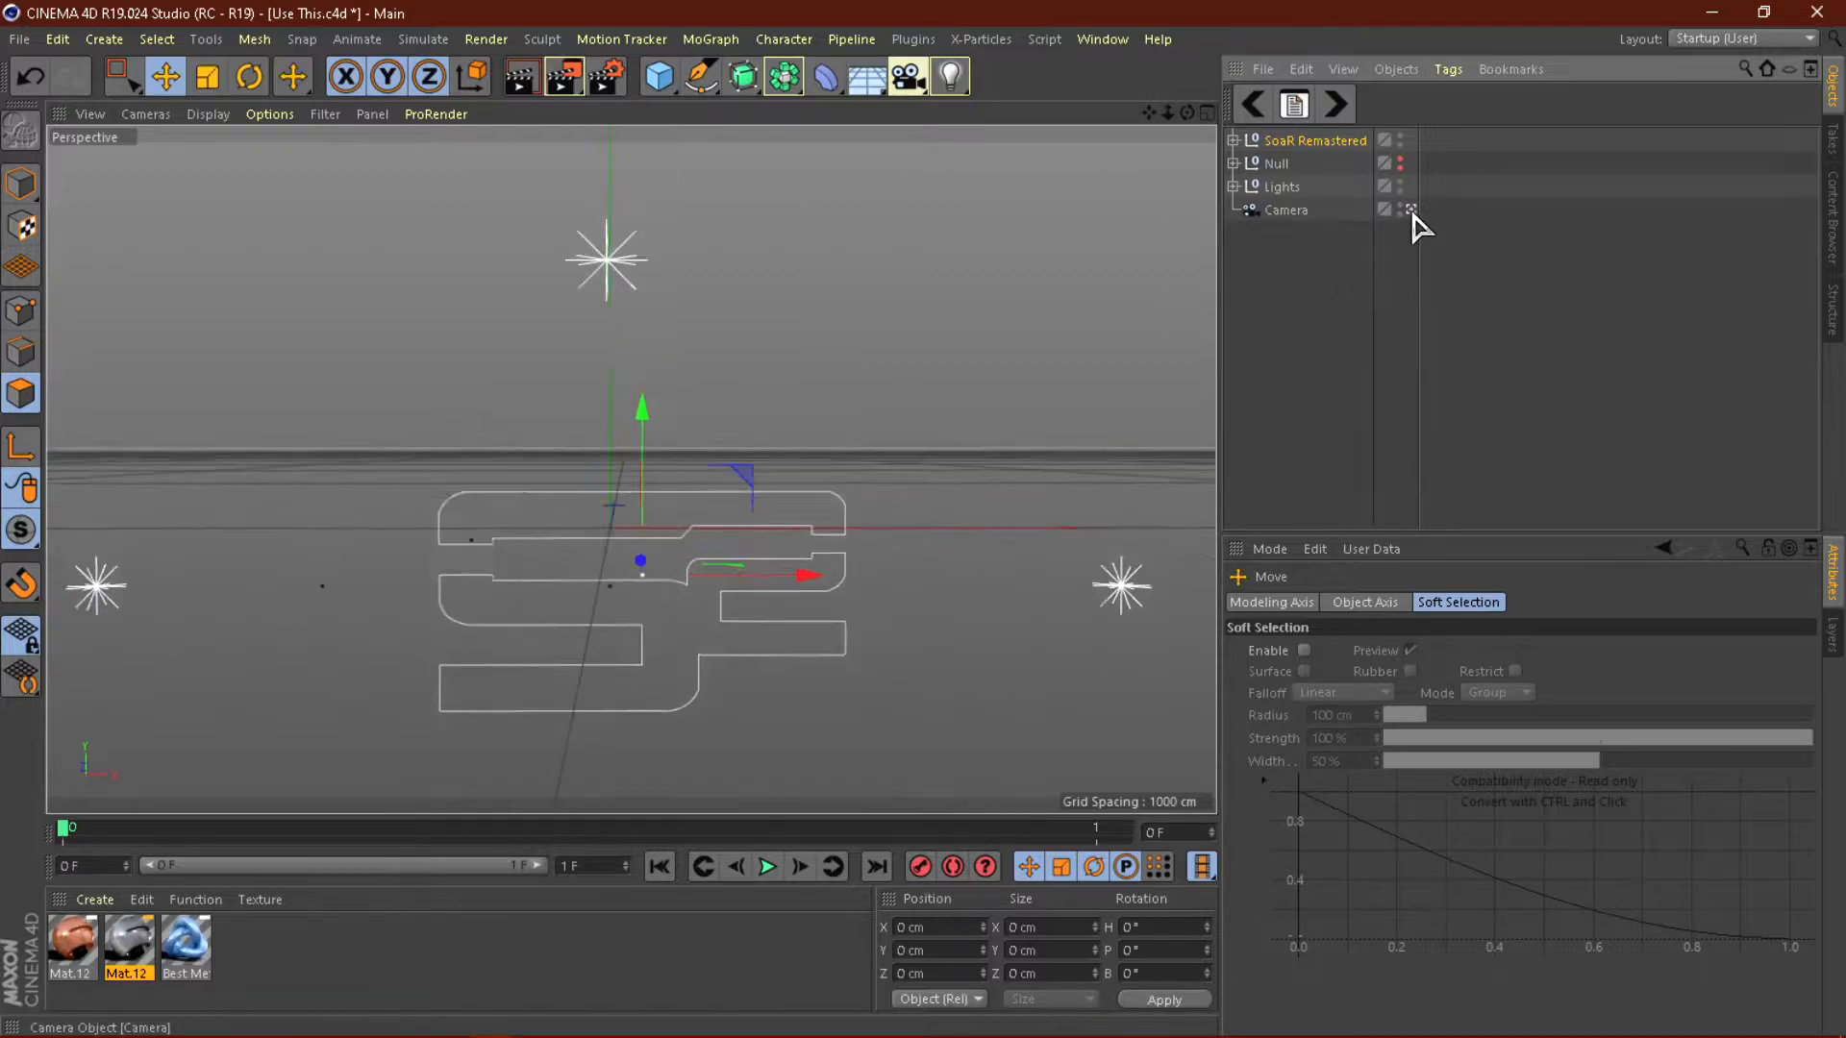
Add a second camera and set its position to X 0, Y 0 and Z -700 cm.
click(907, 77)
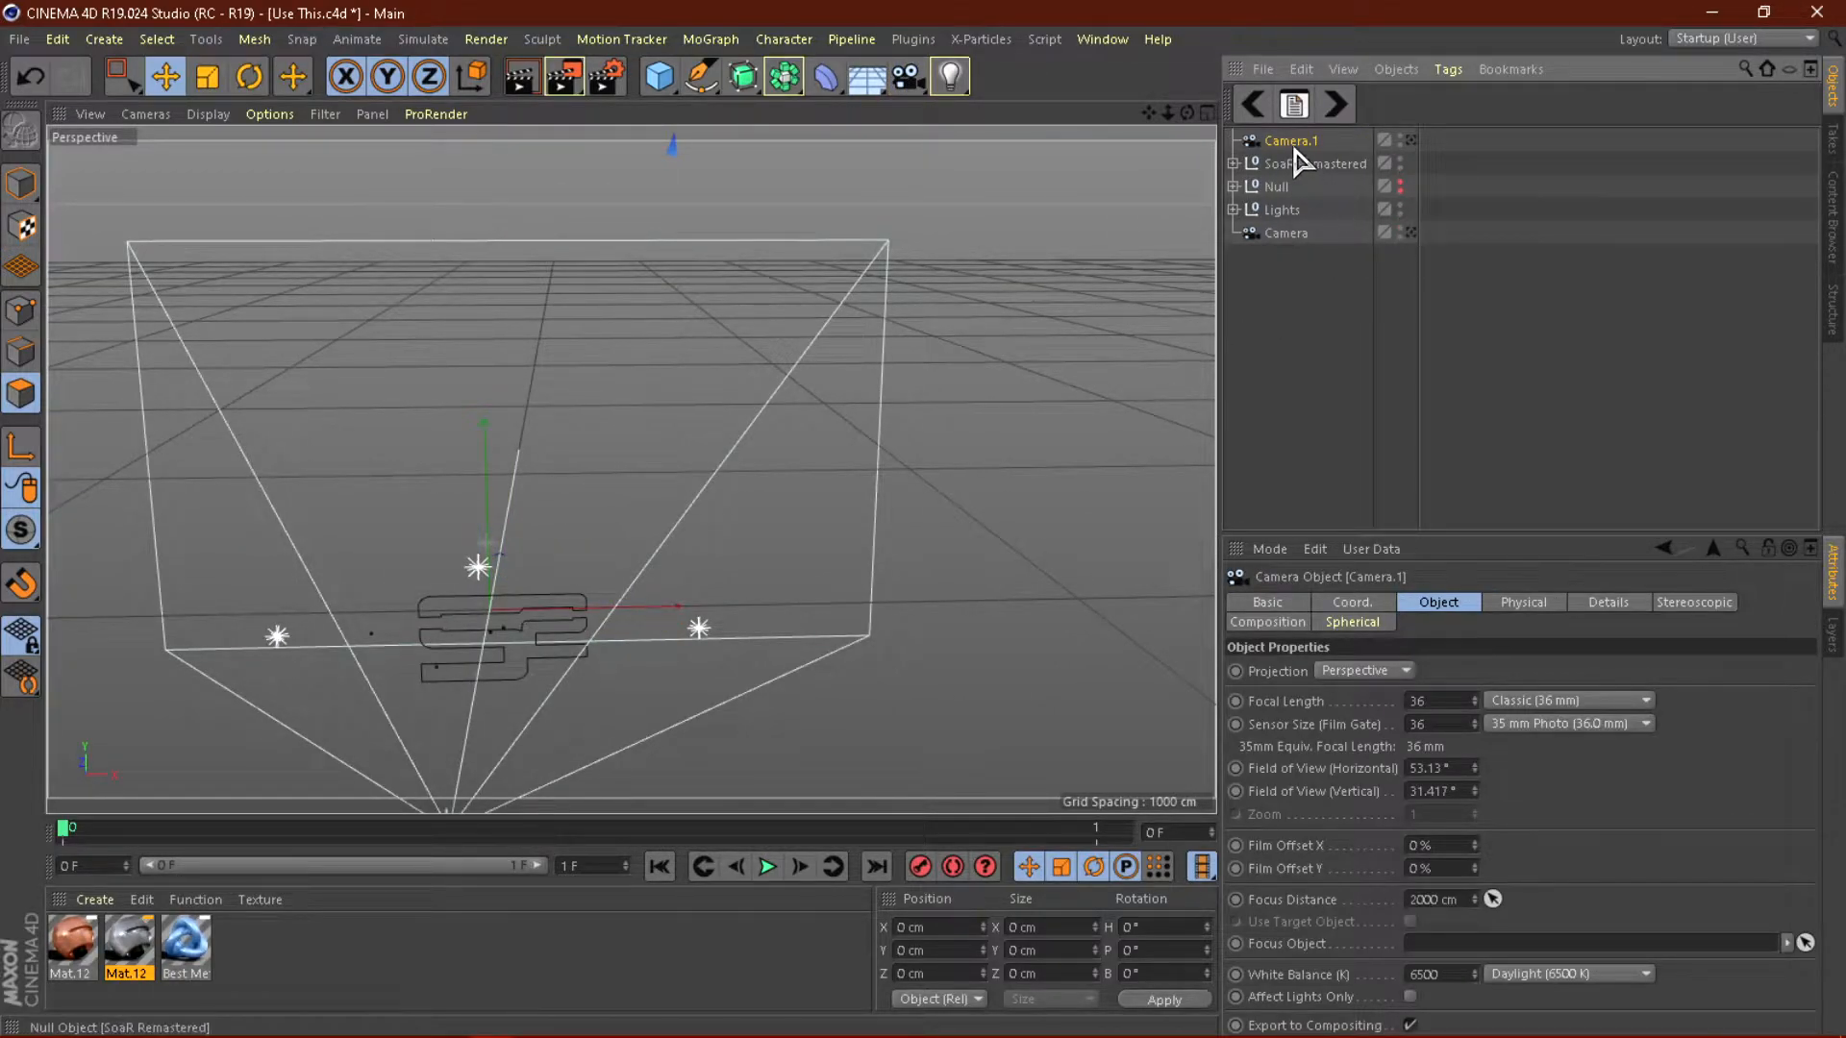
click(1353, 603)
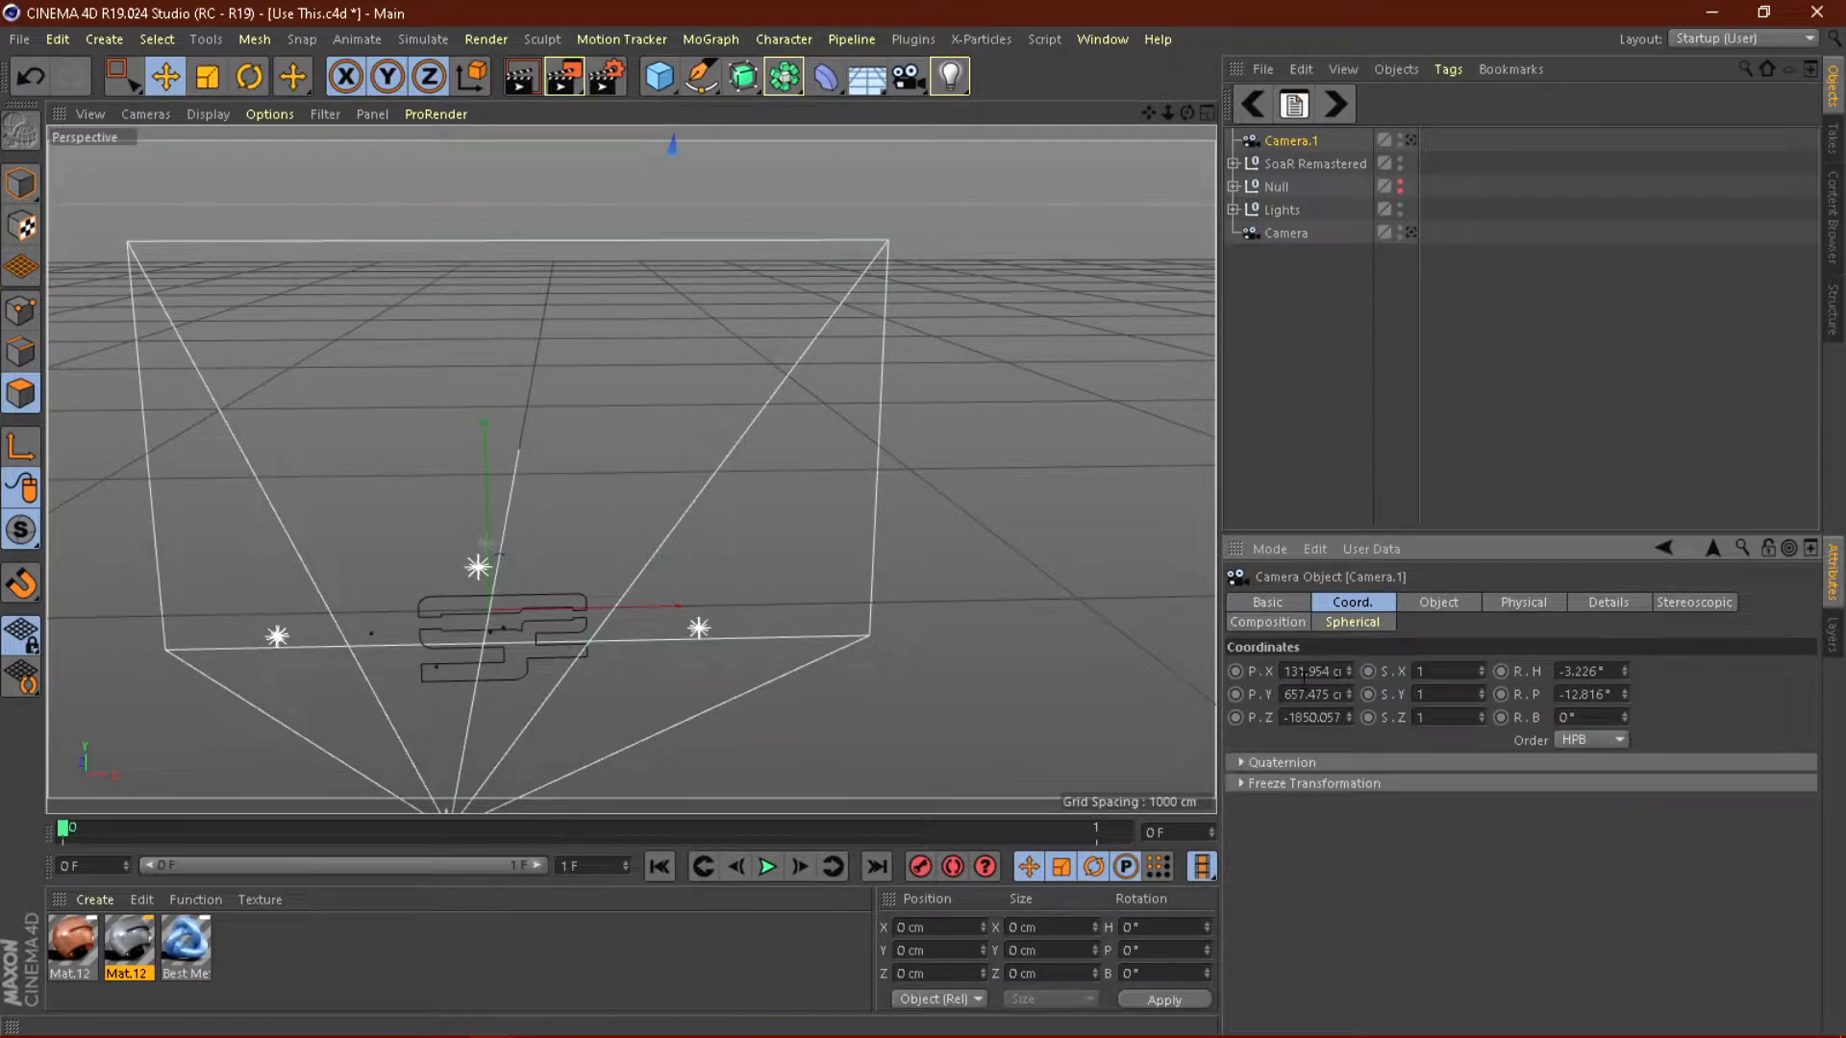
drag(1286, 674, 1769, 605)
key(BackSpace)
text(0)
key(Tab)
text(0)
key(Tab)
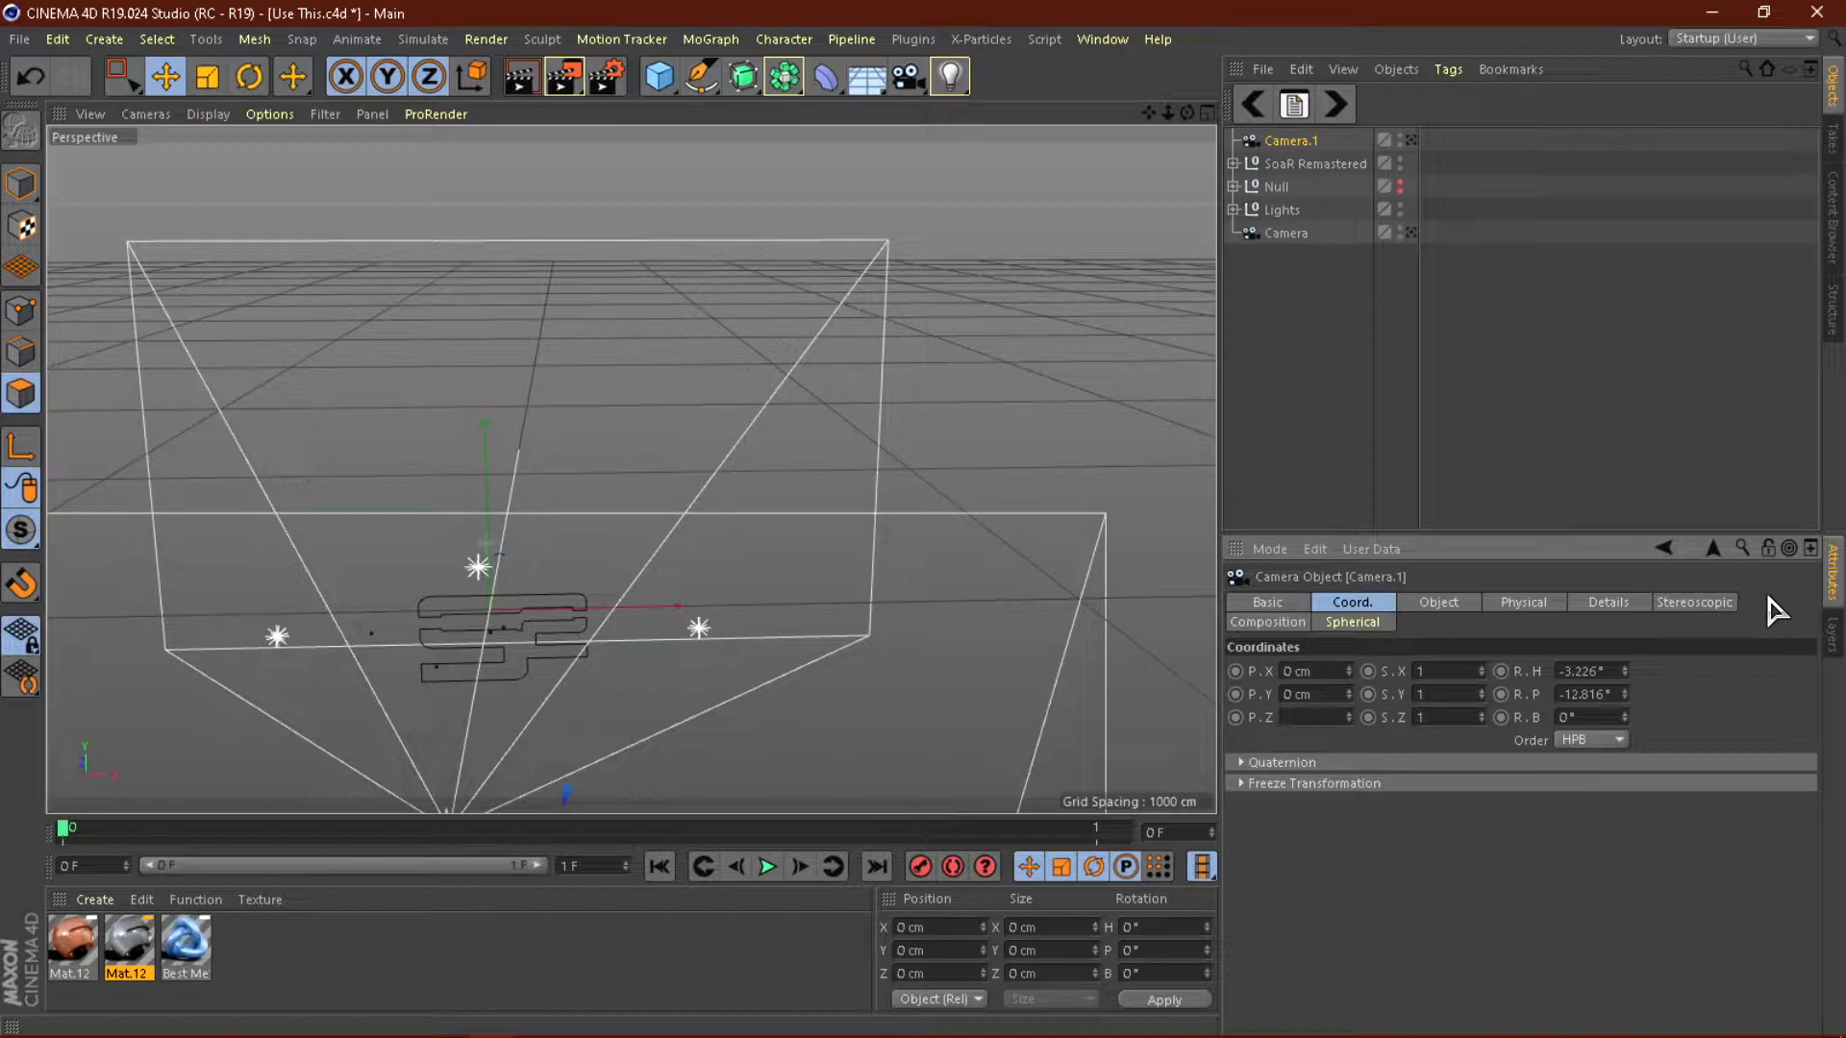
key(Return)
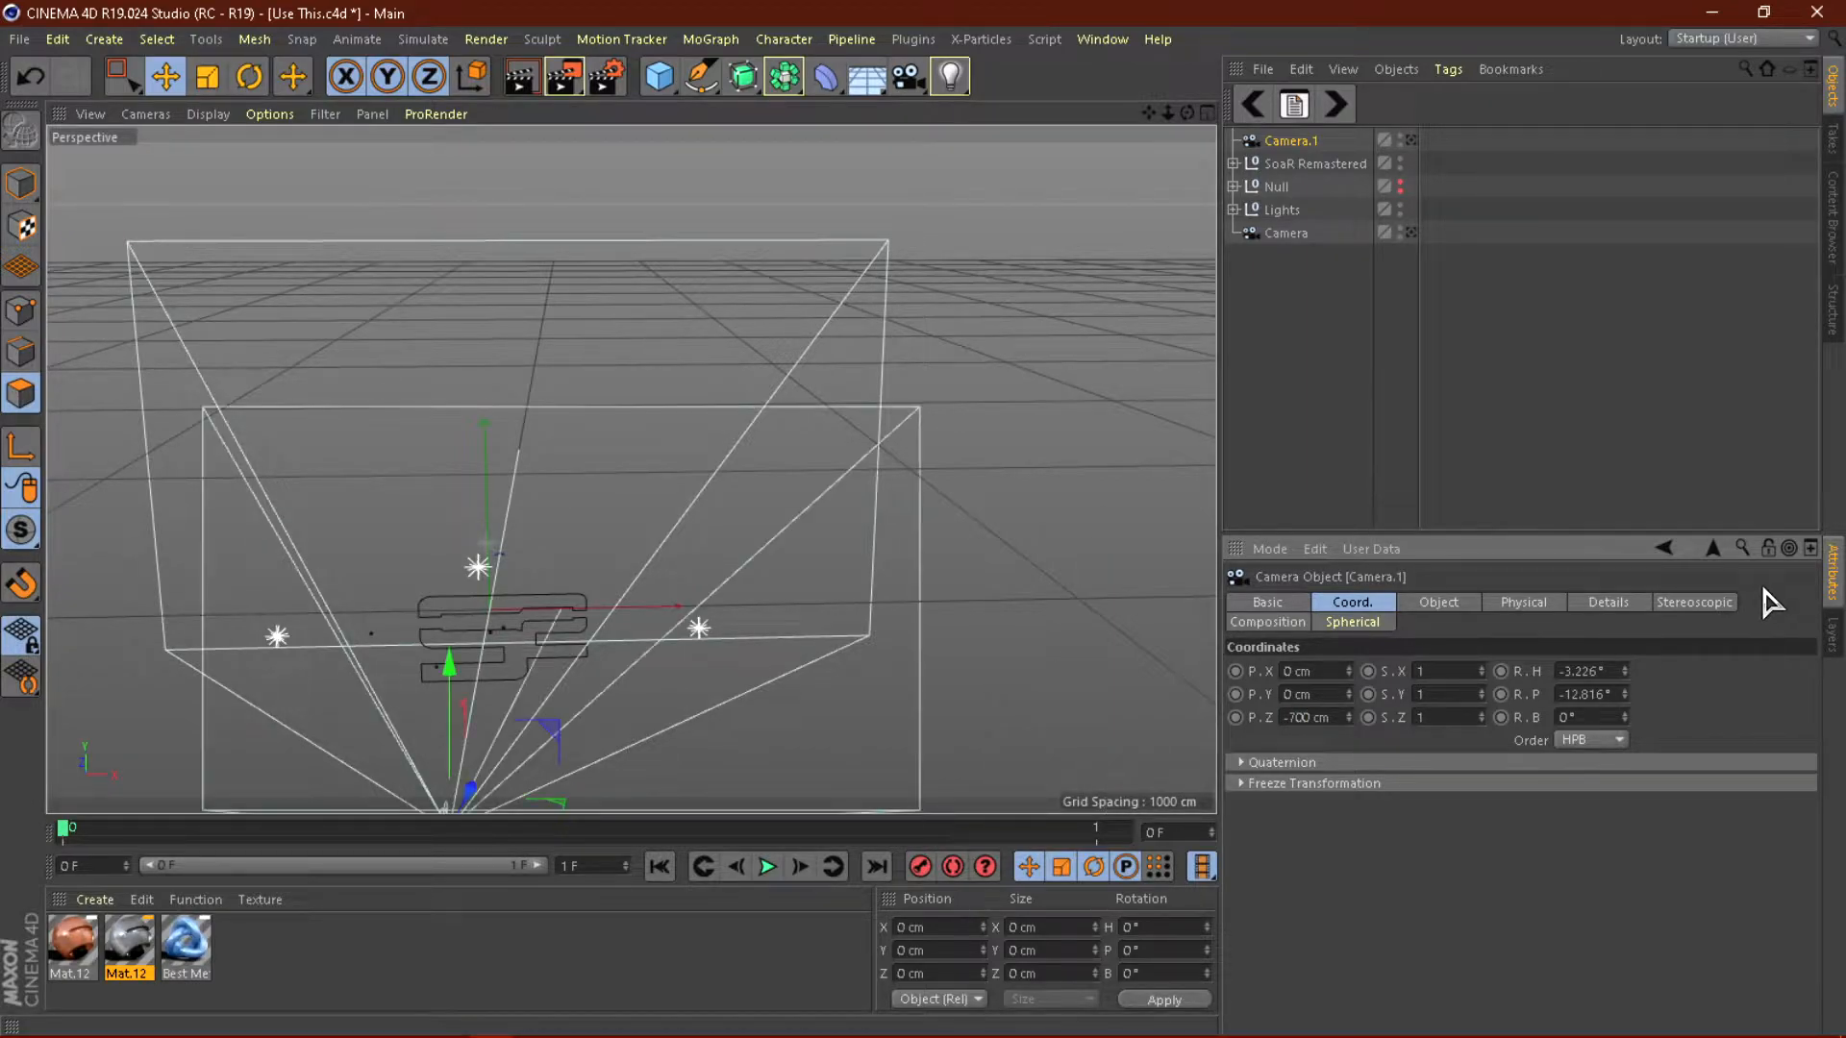
Set the second camera's heading and pitch to 0° and delete that camera.
drag(1619, 671, 477, 625)
text(0)
key(Tab)
text(0)
key(Tab)
key(Return)
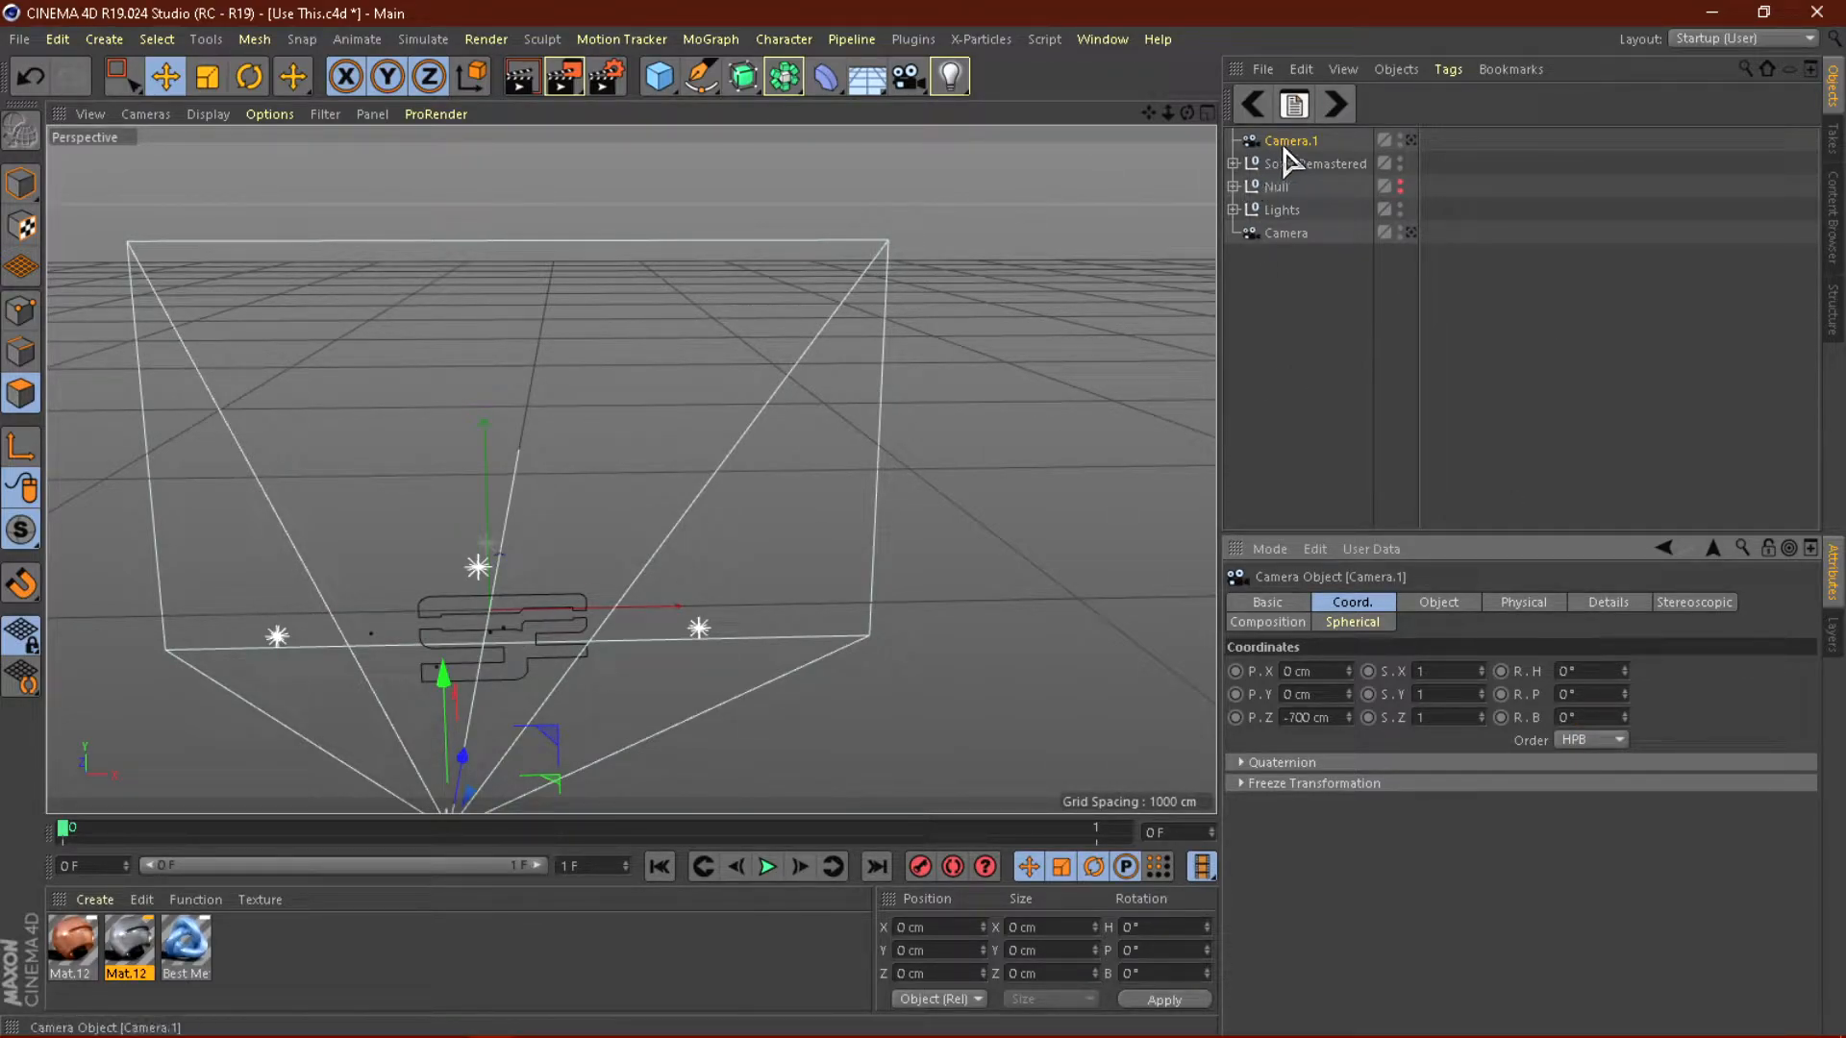
key(Delete)
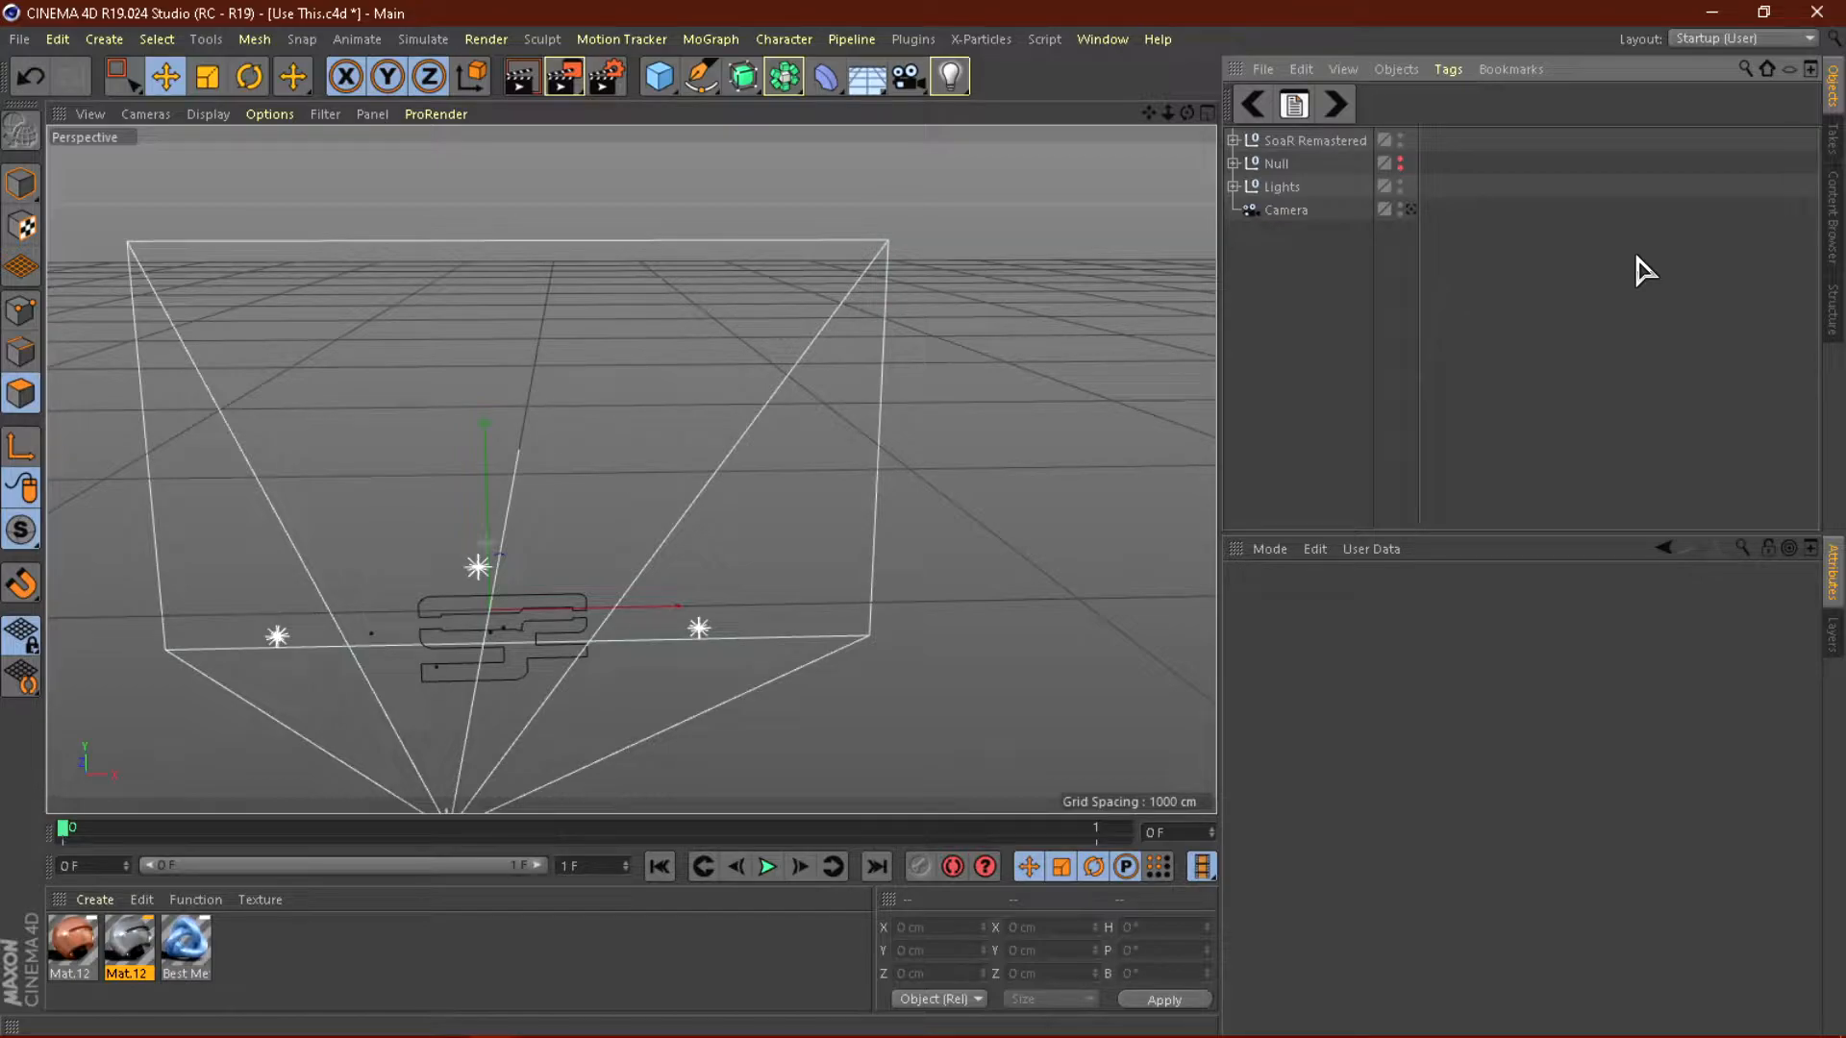
Expand the SoaR Remastered group to list its two paths and add an Extrude object to the scene.
scroll(996, 344, down, 3)
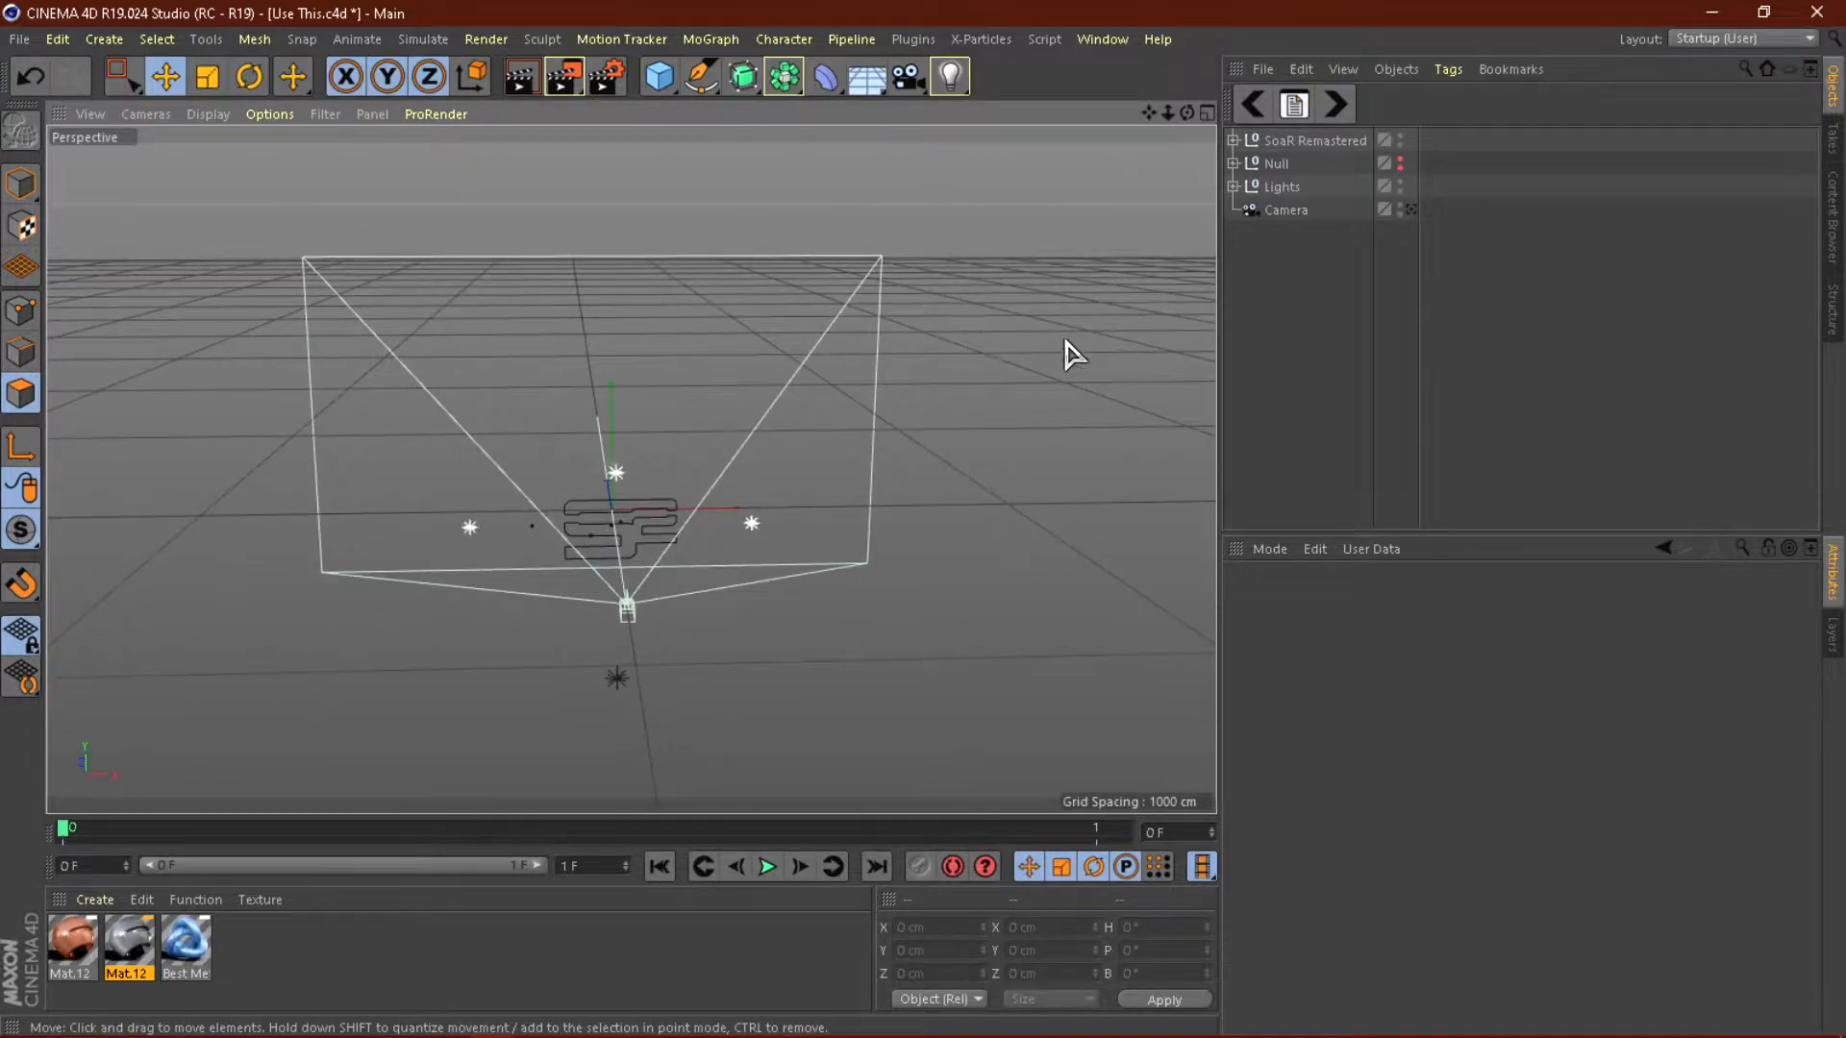
scroll(568, 589, up, 5)
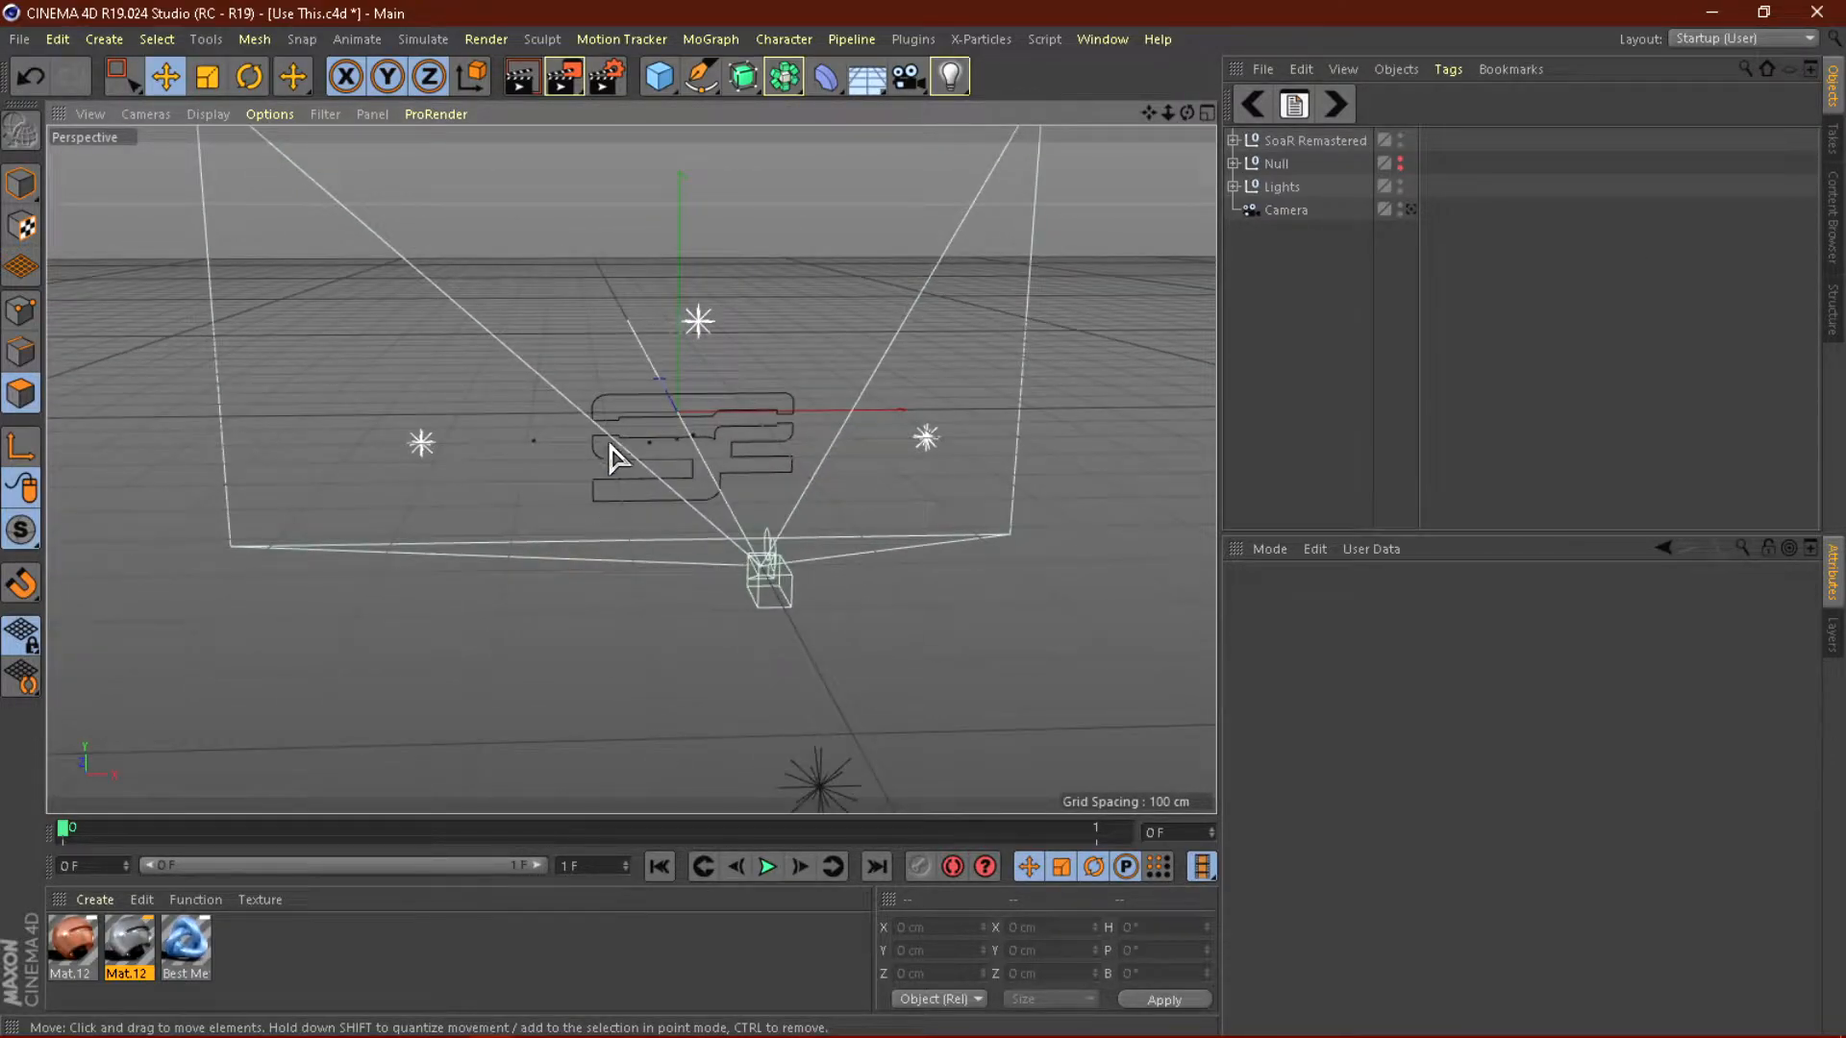
scroll(609, 448, up, 1)
alt+drag(609, 448, 647, 388)
scroll(635, 462, up, 2)
scroll(762, 581, down, 5)
scroll(569, 319, up, 1)
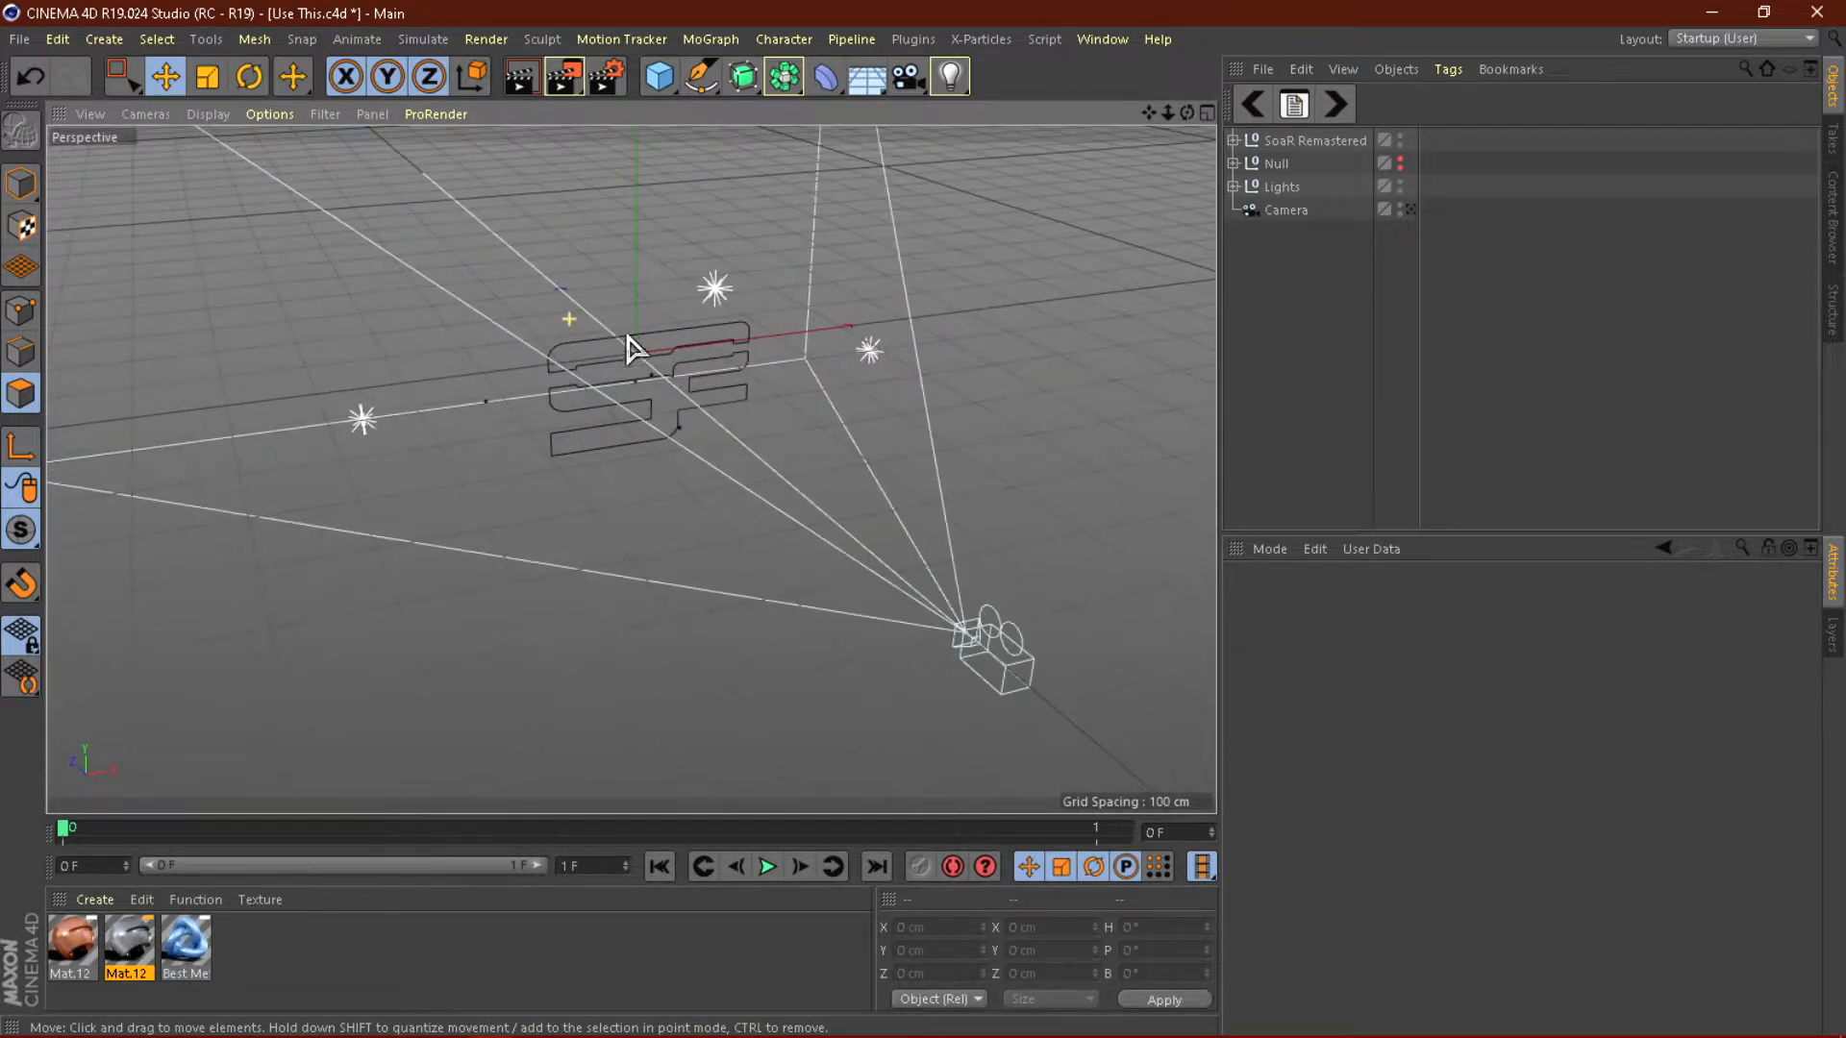
scroll(619, 345, up, 2)
click(1234, 141)
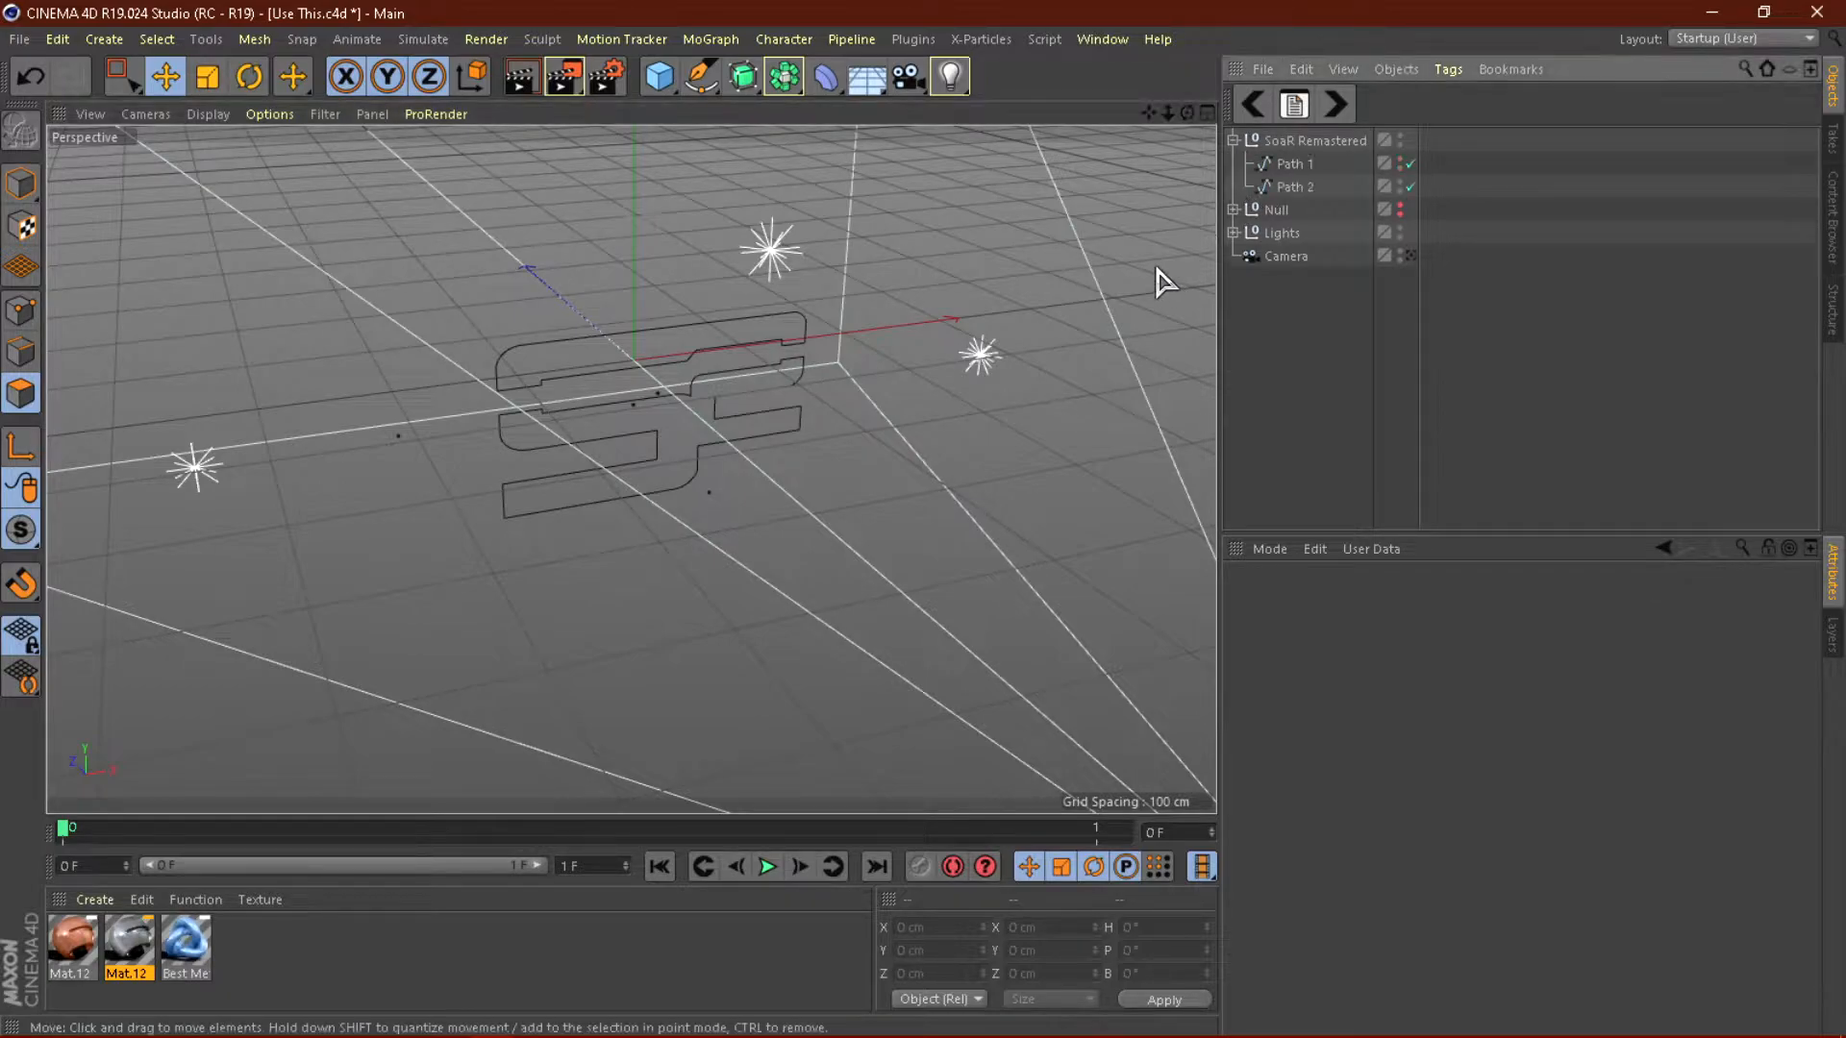
click(743, 81)
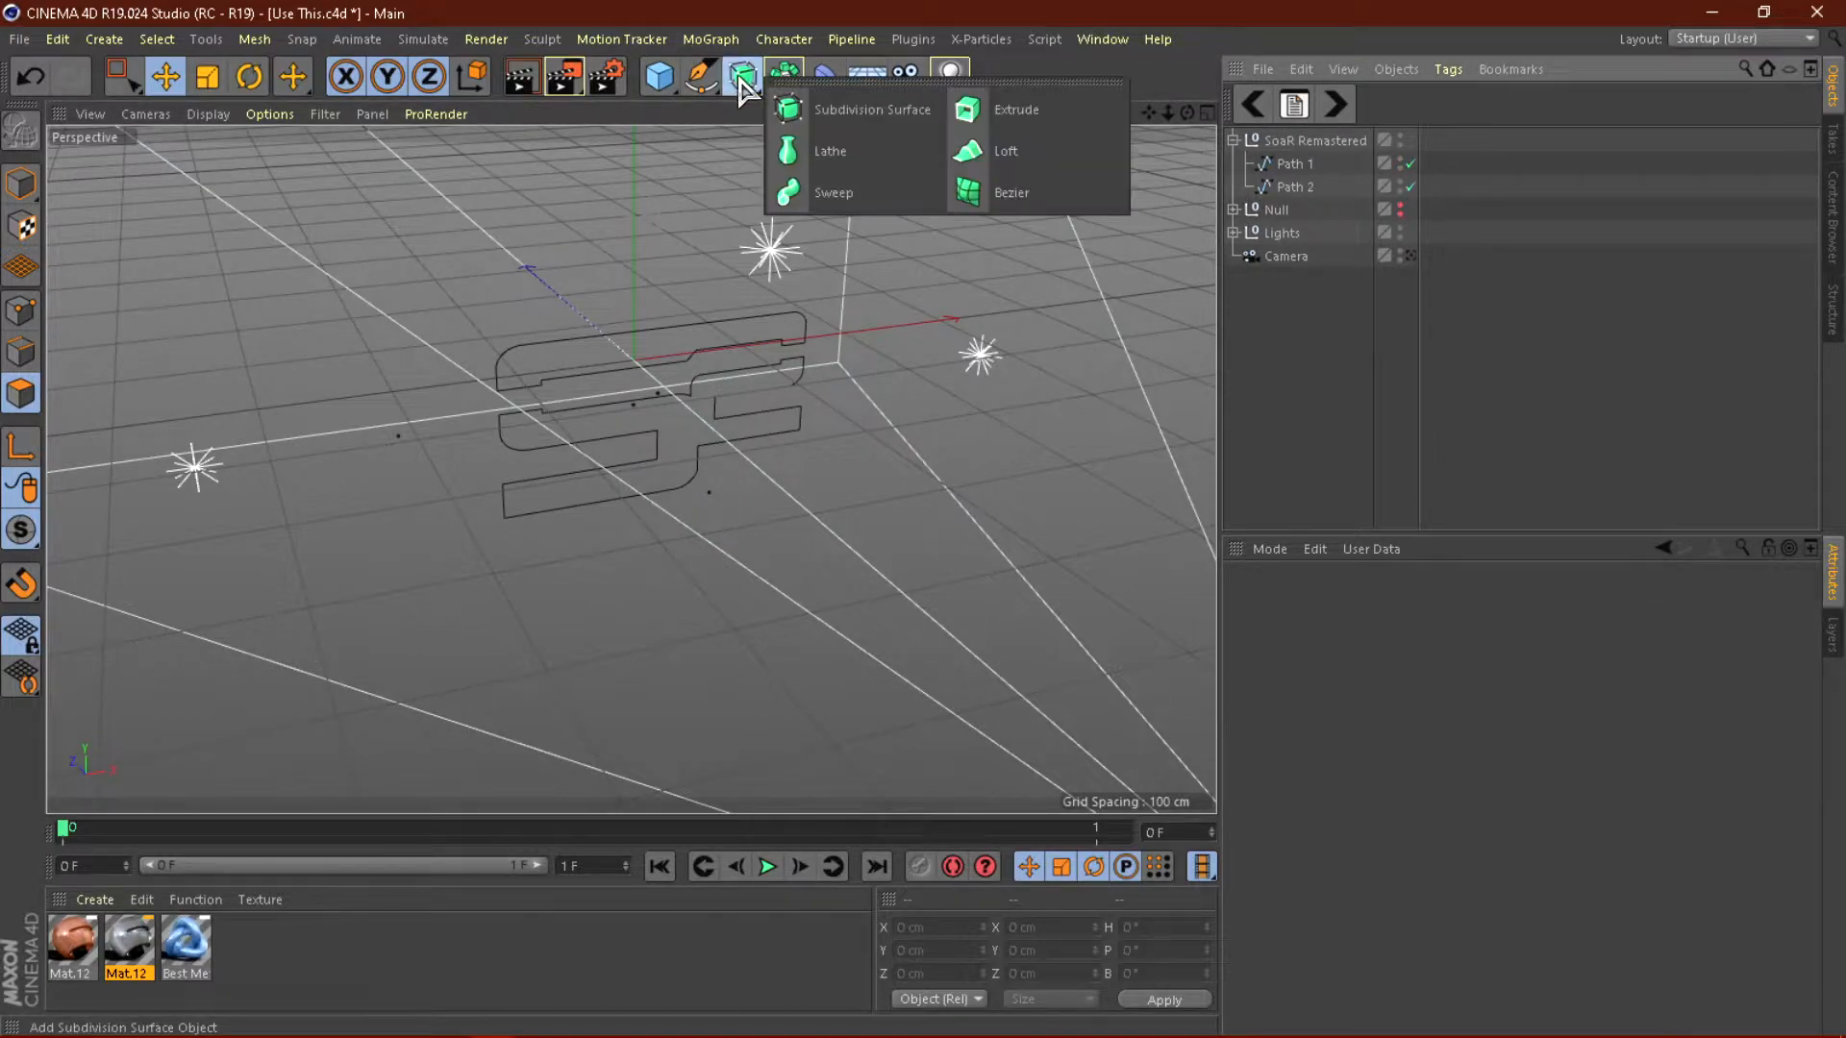
click(1009, 110)
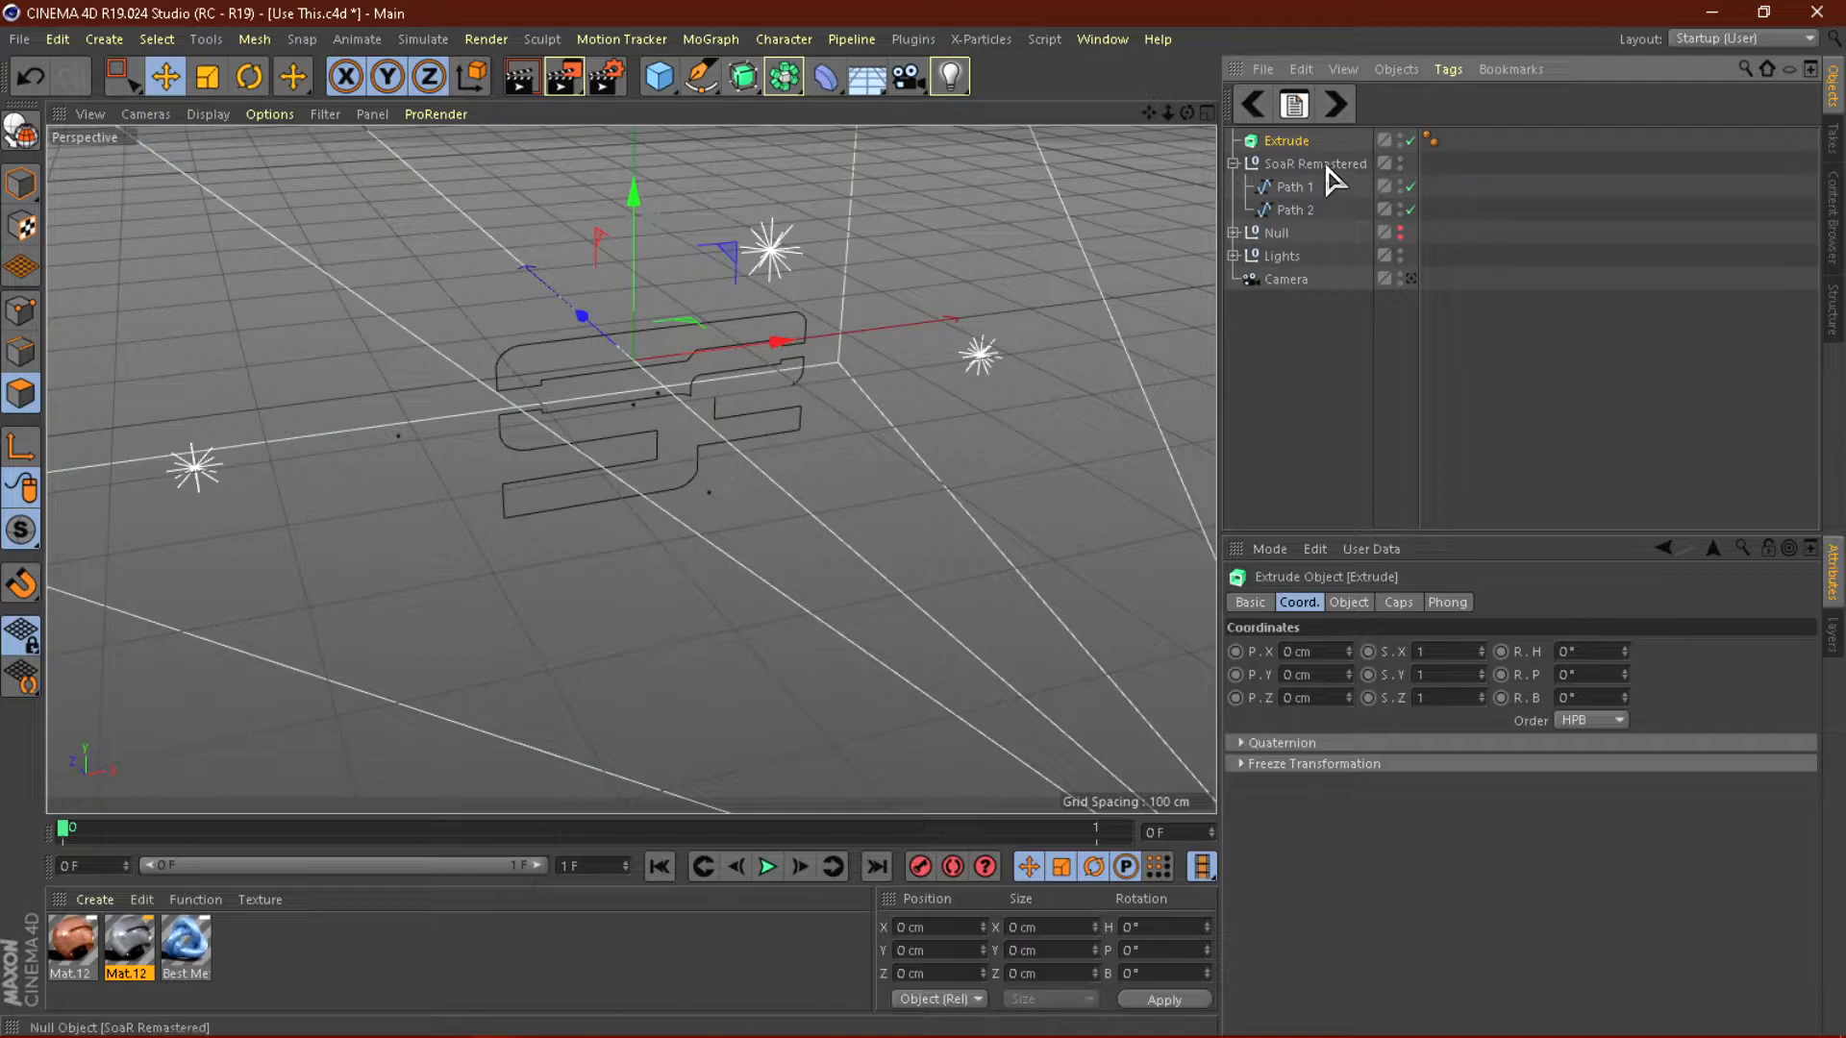
Set the Extrude object's start and end caps to Fillet Cap, with 10 steps for the start cap.
click(1400, 604)
click(1437, 651)
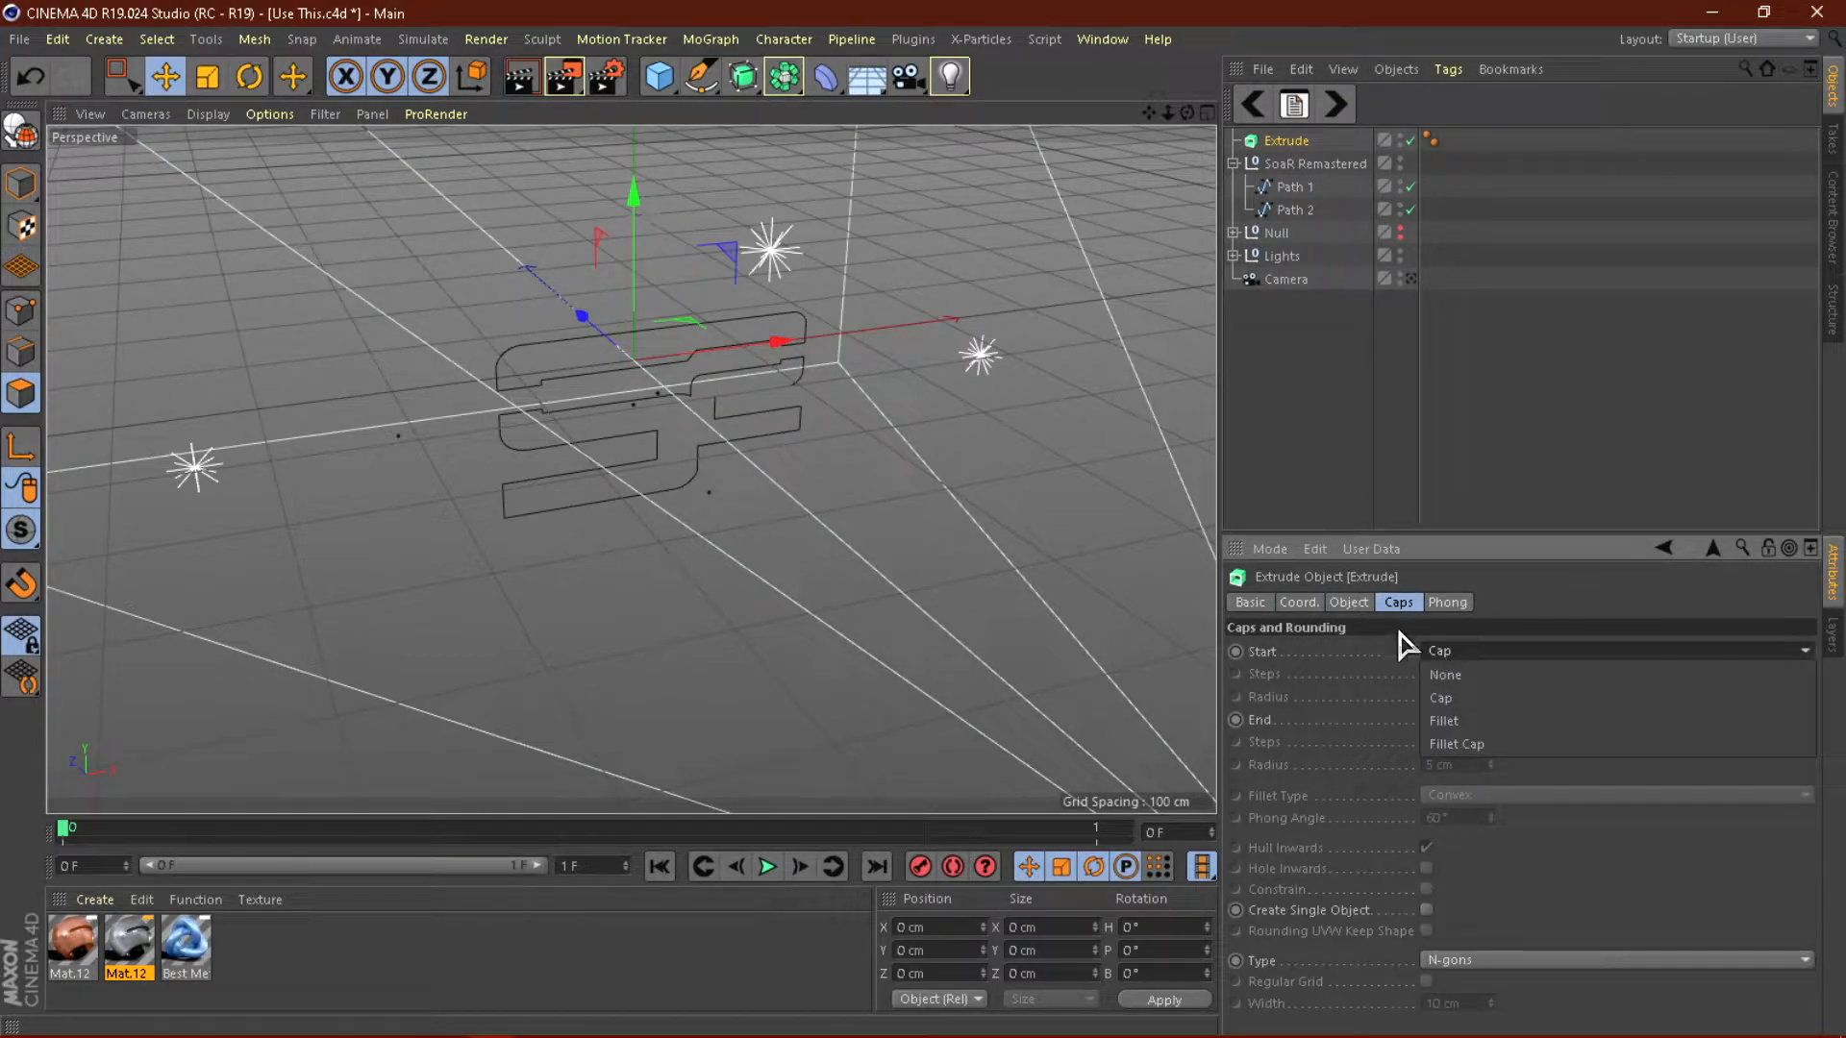
click(1325, 600)
click(1481, 653)
click(1479, 745)
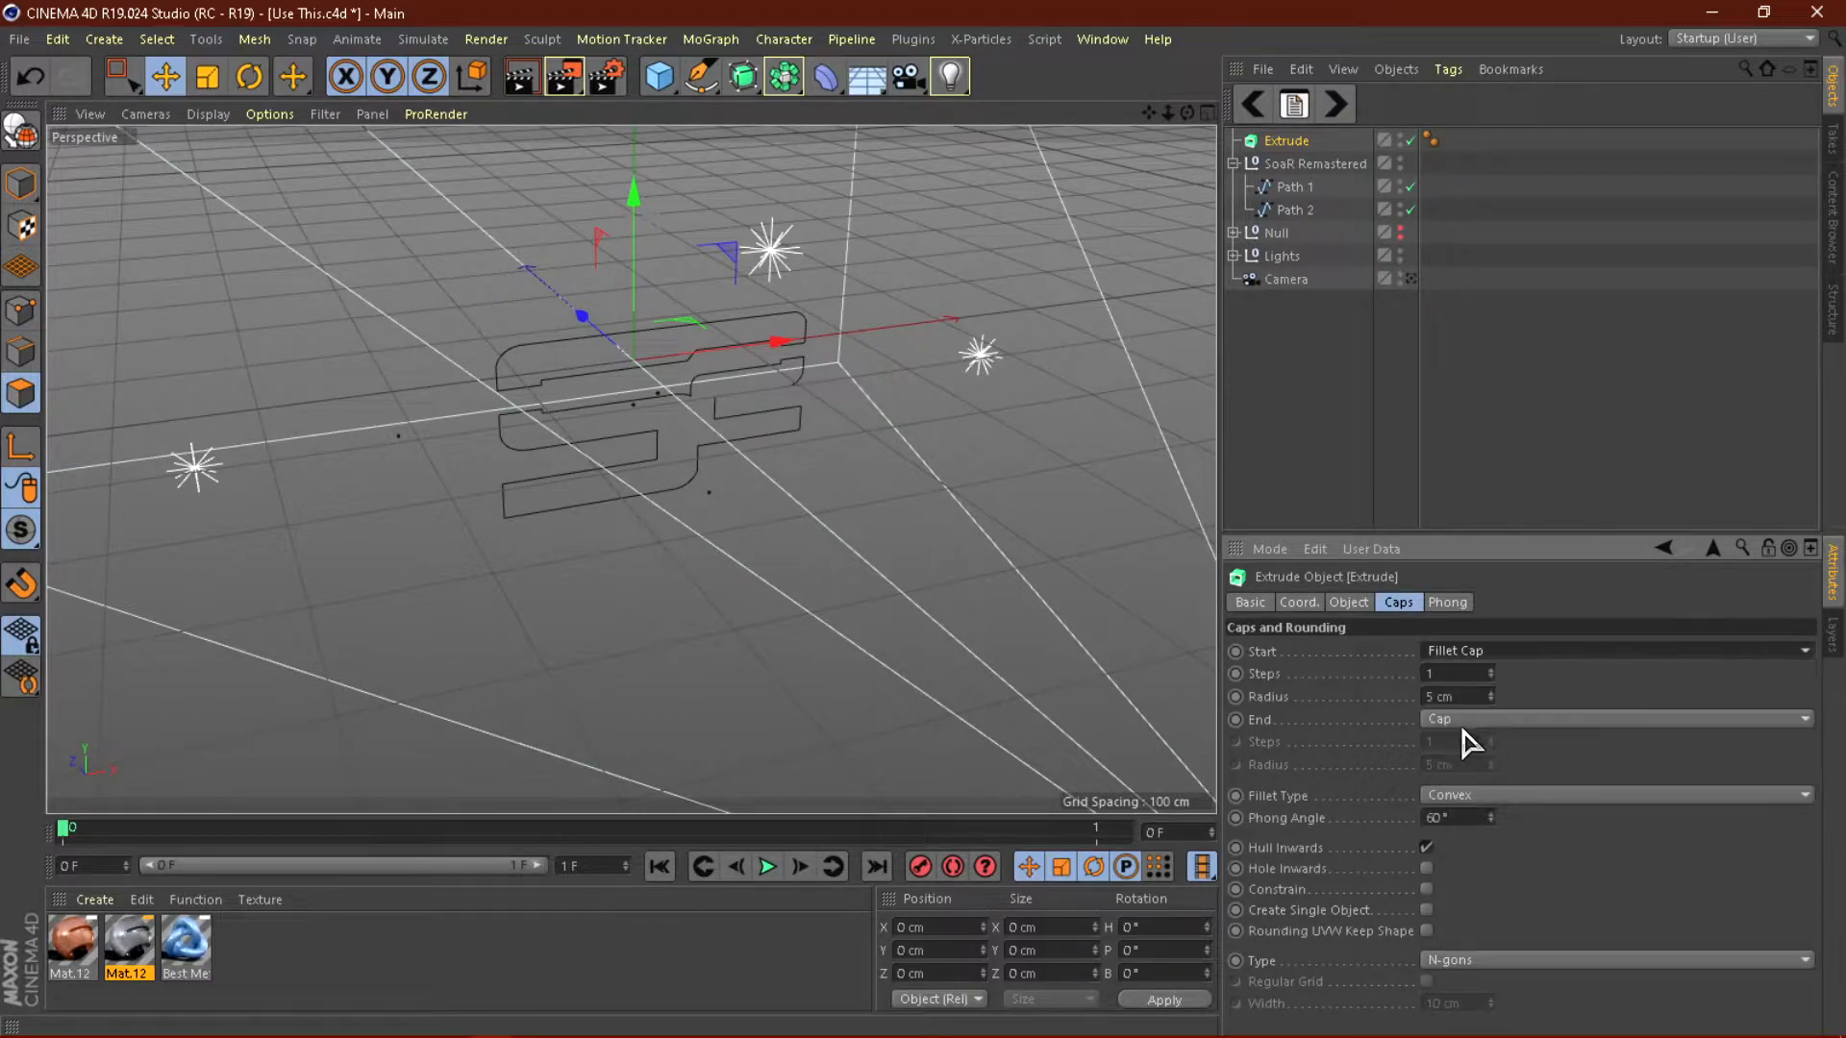
click(1463, 721)
click(1463, 811)
click(1441, 676)
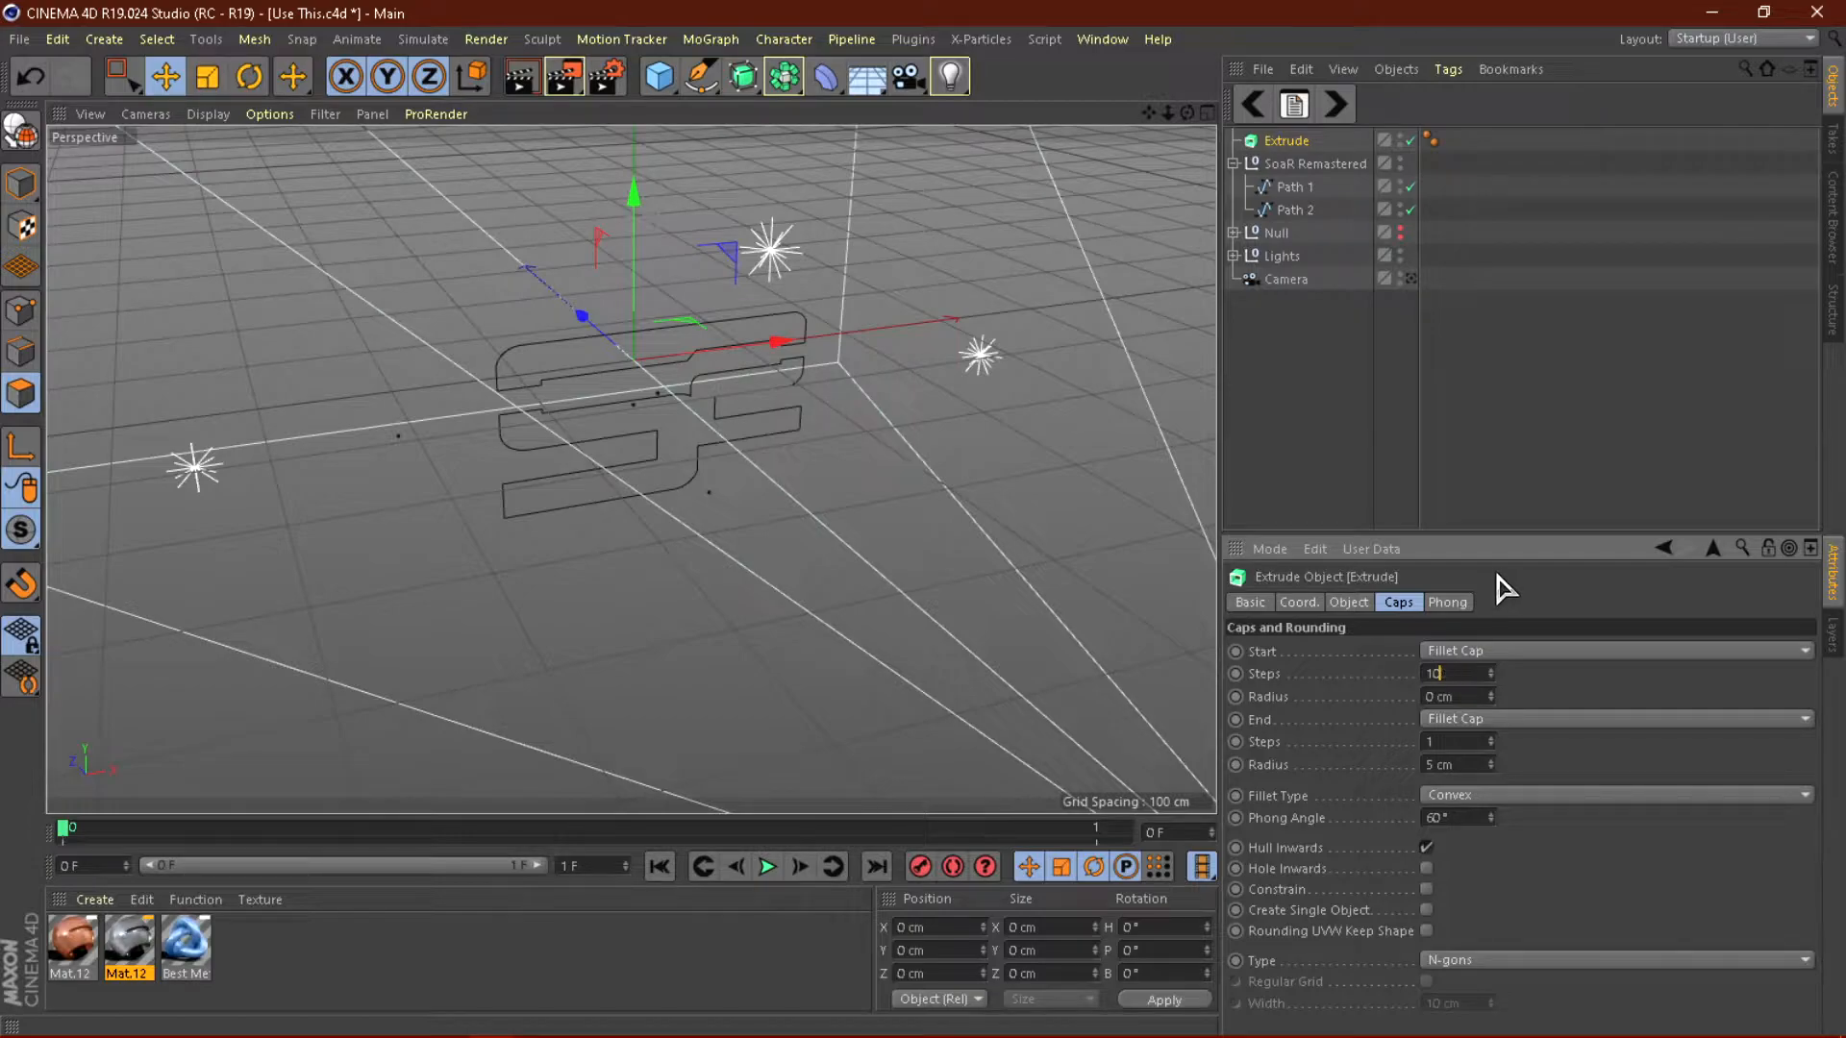
key(Tab)
key(Tab)
click(1350, 603)
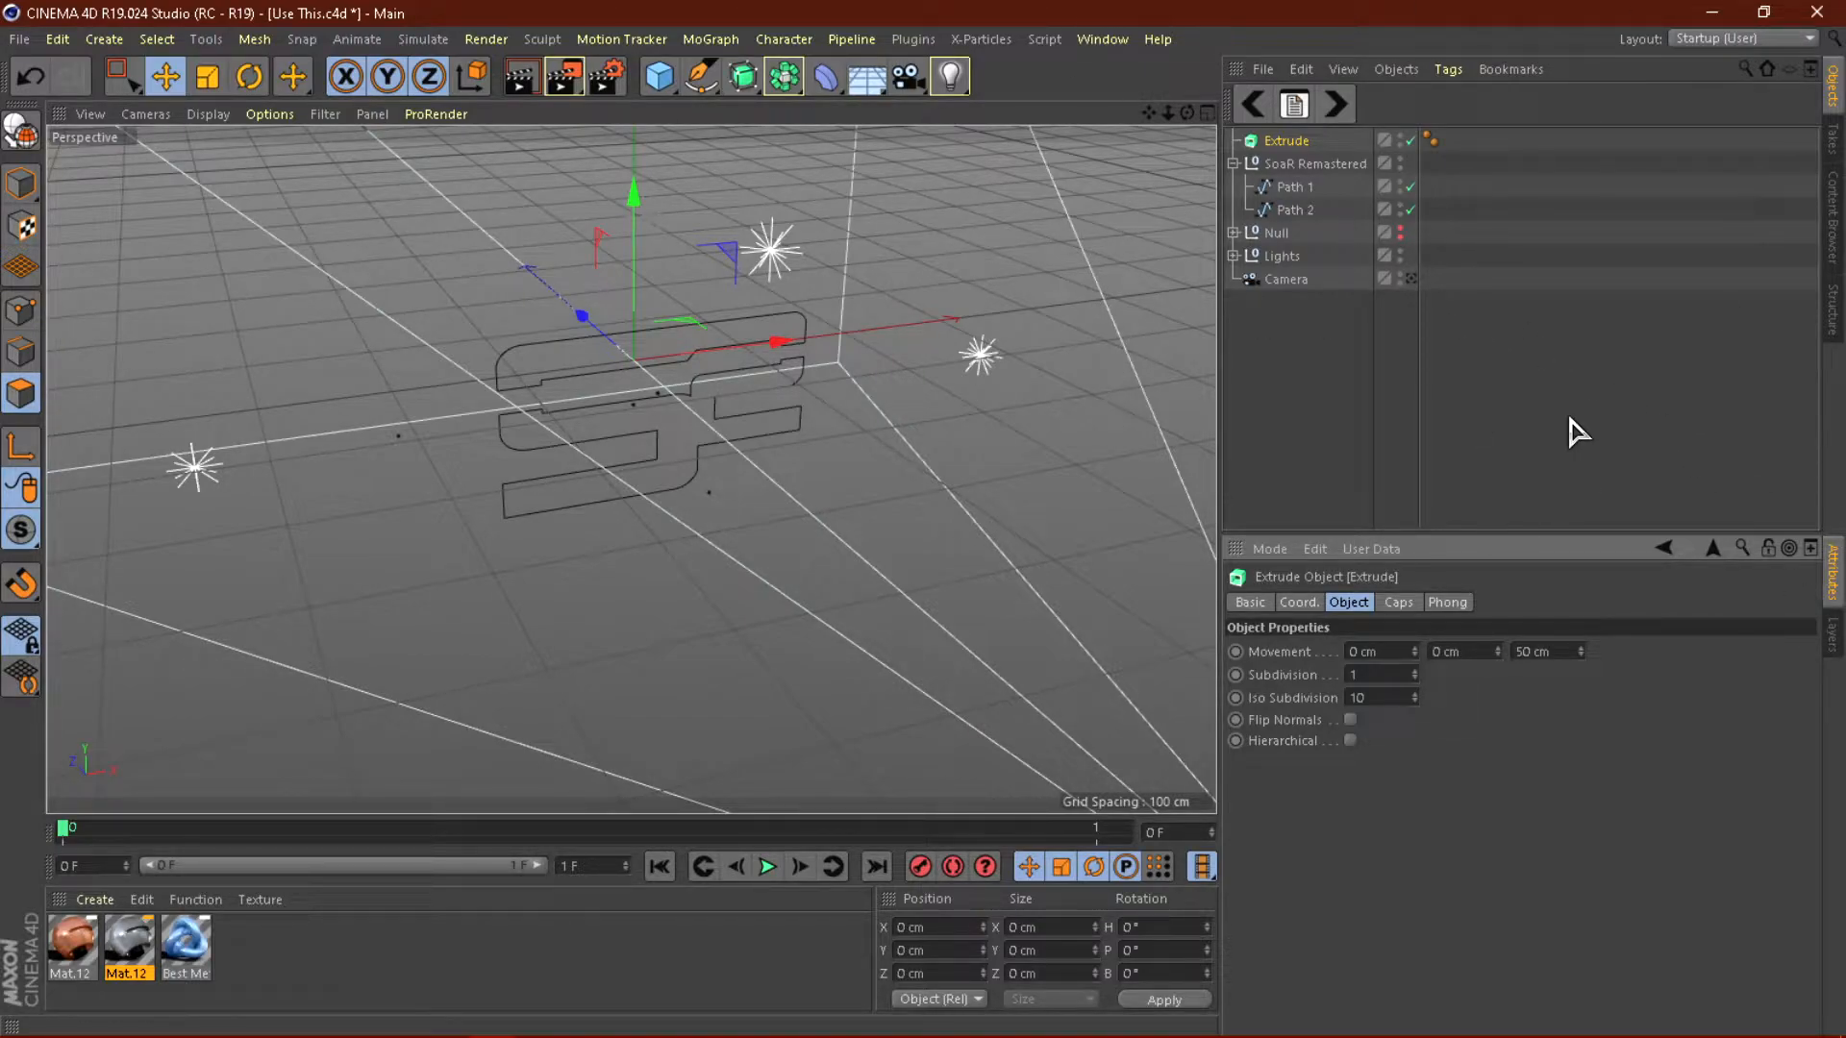
click(1396, 604)
click(1462, 605)
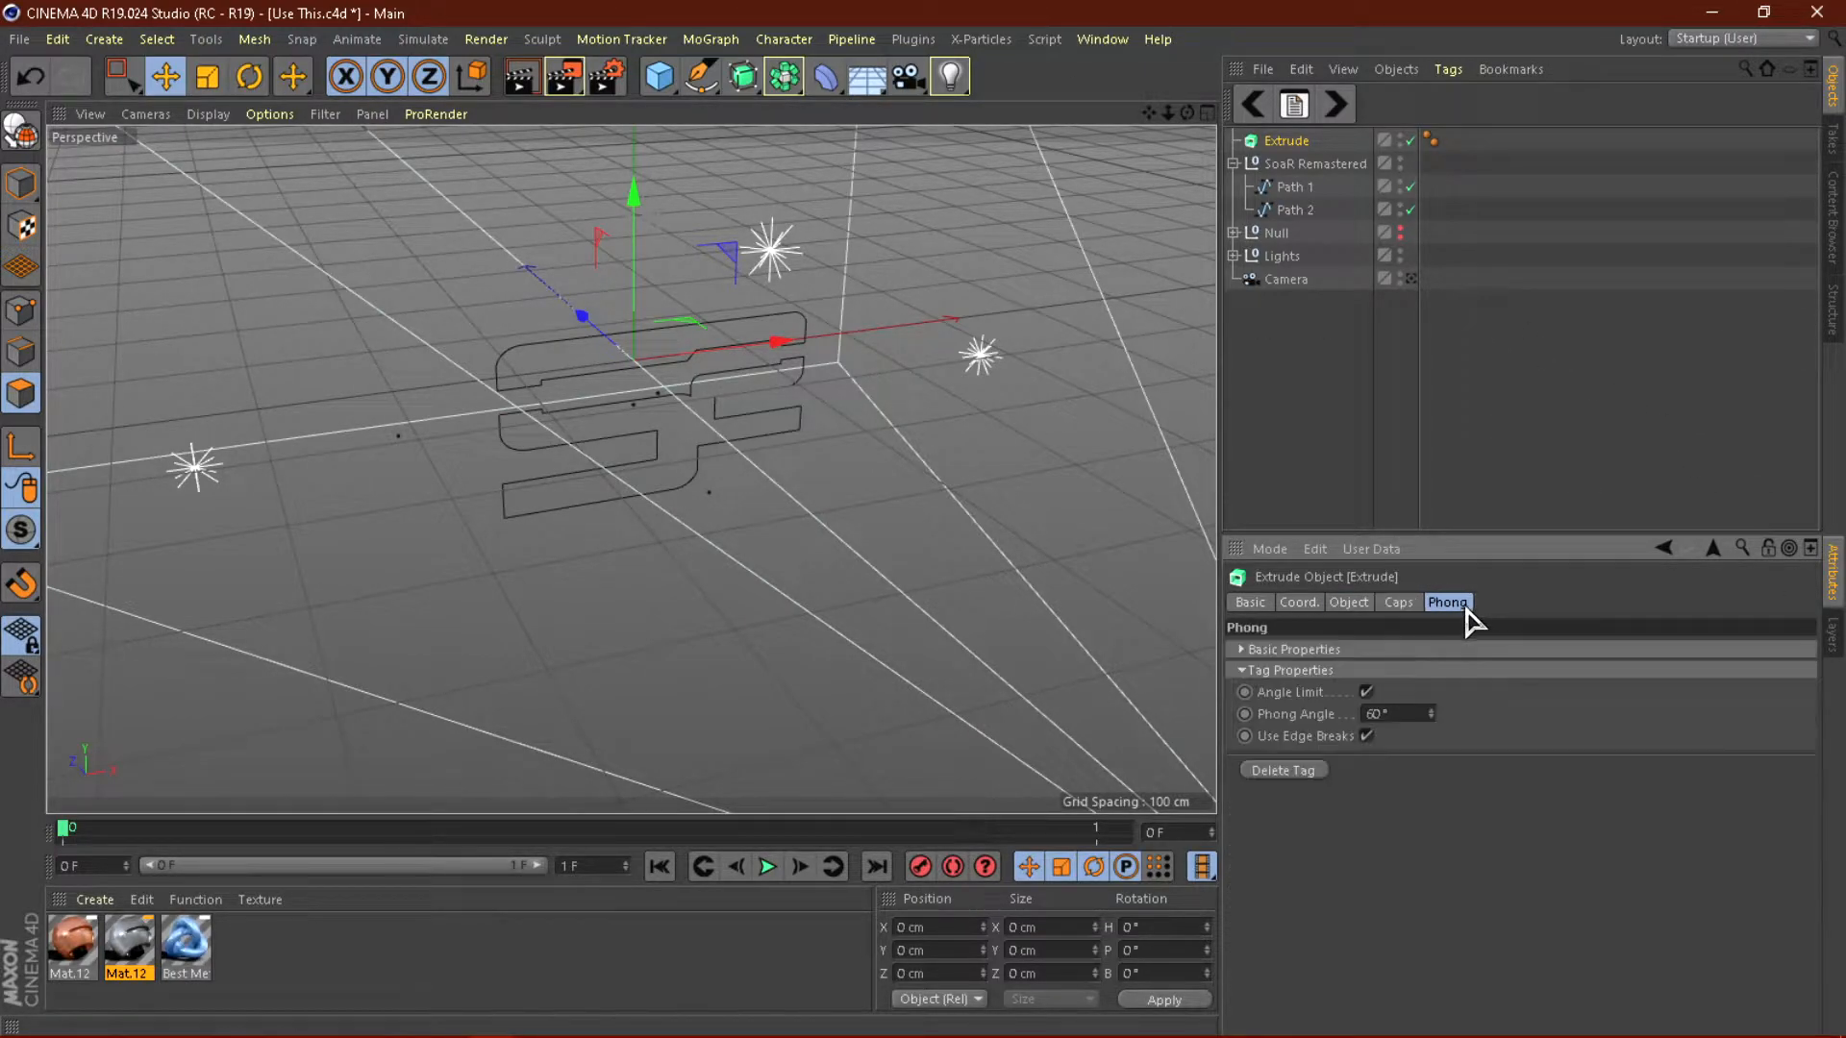
click(1291, 605)
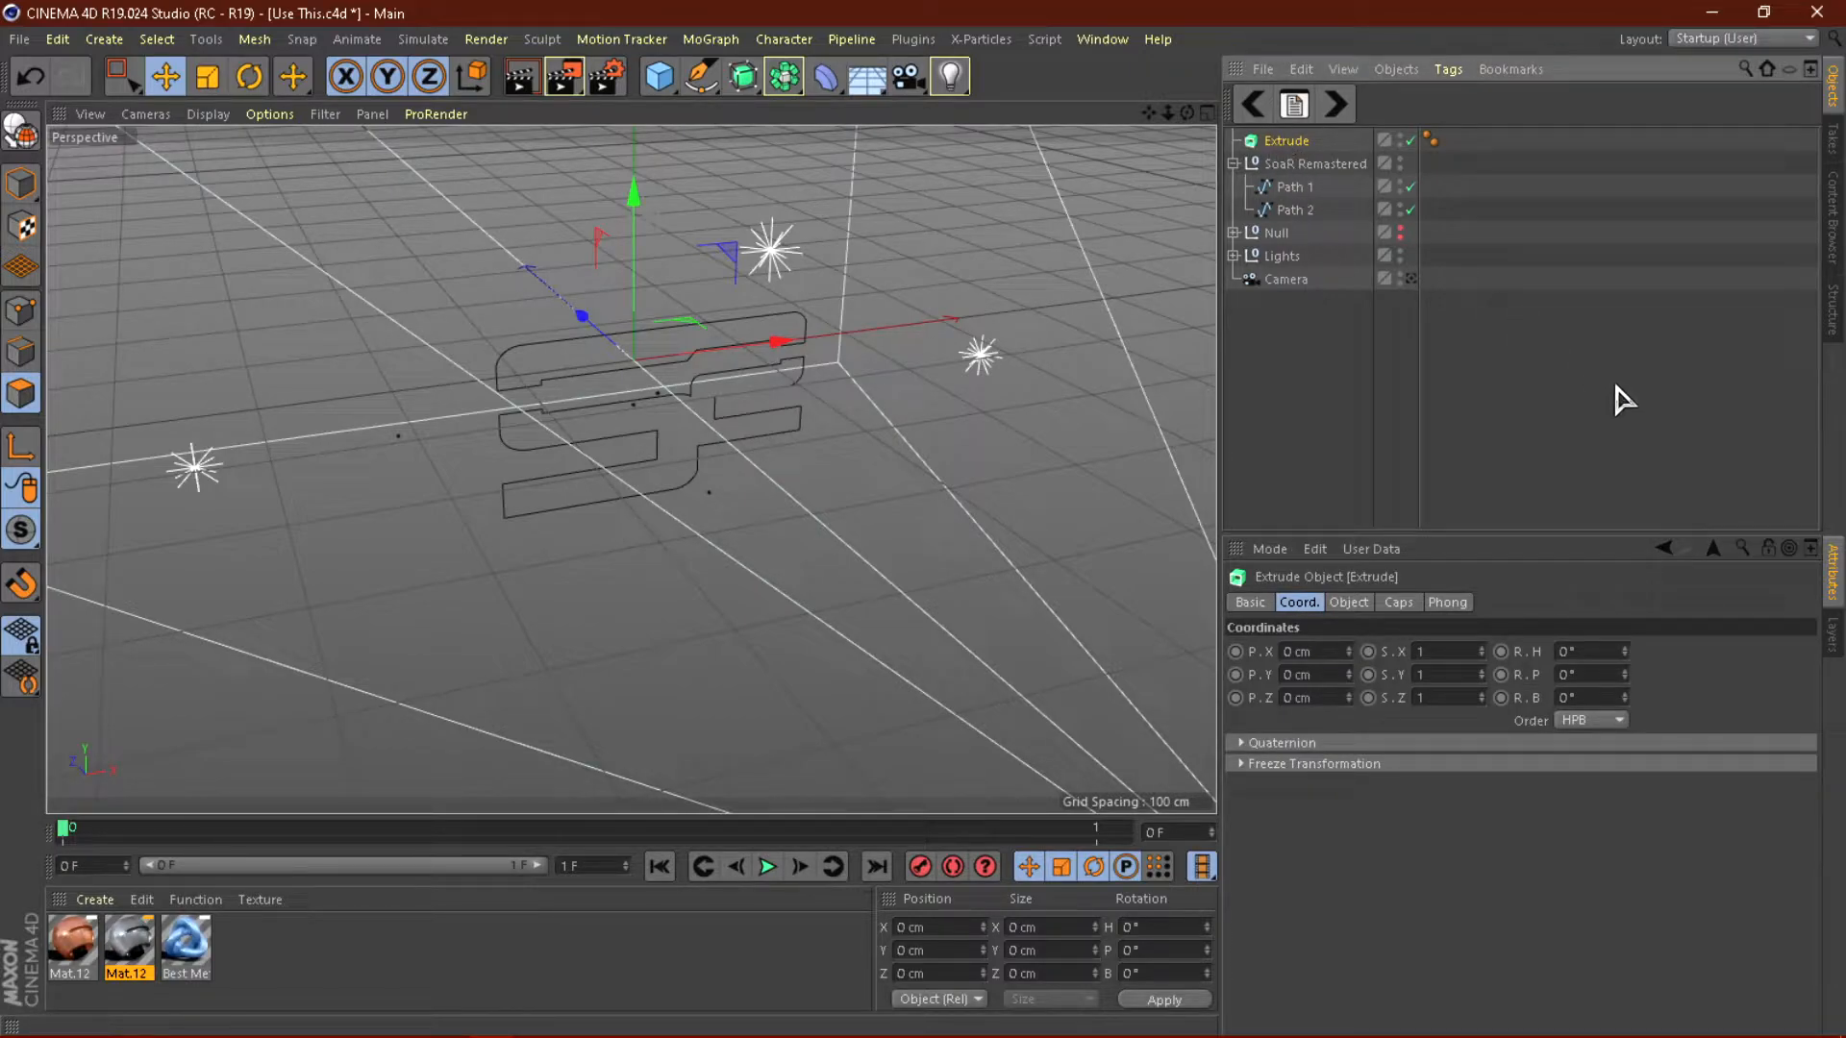
Duplicate the Extrude object and nest Path 1 under the original Extrude.
key(ctrl+c)
key(ctrl+v)
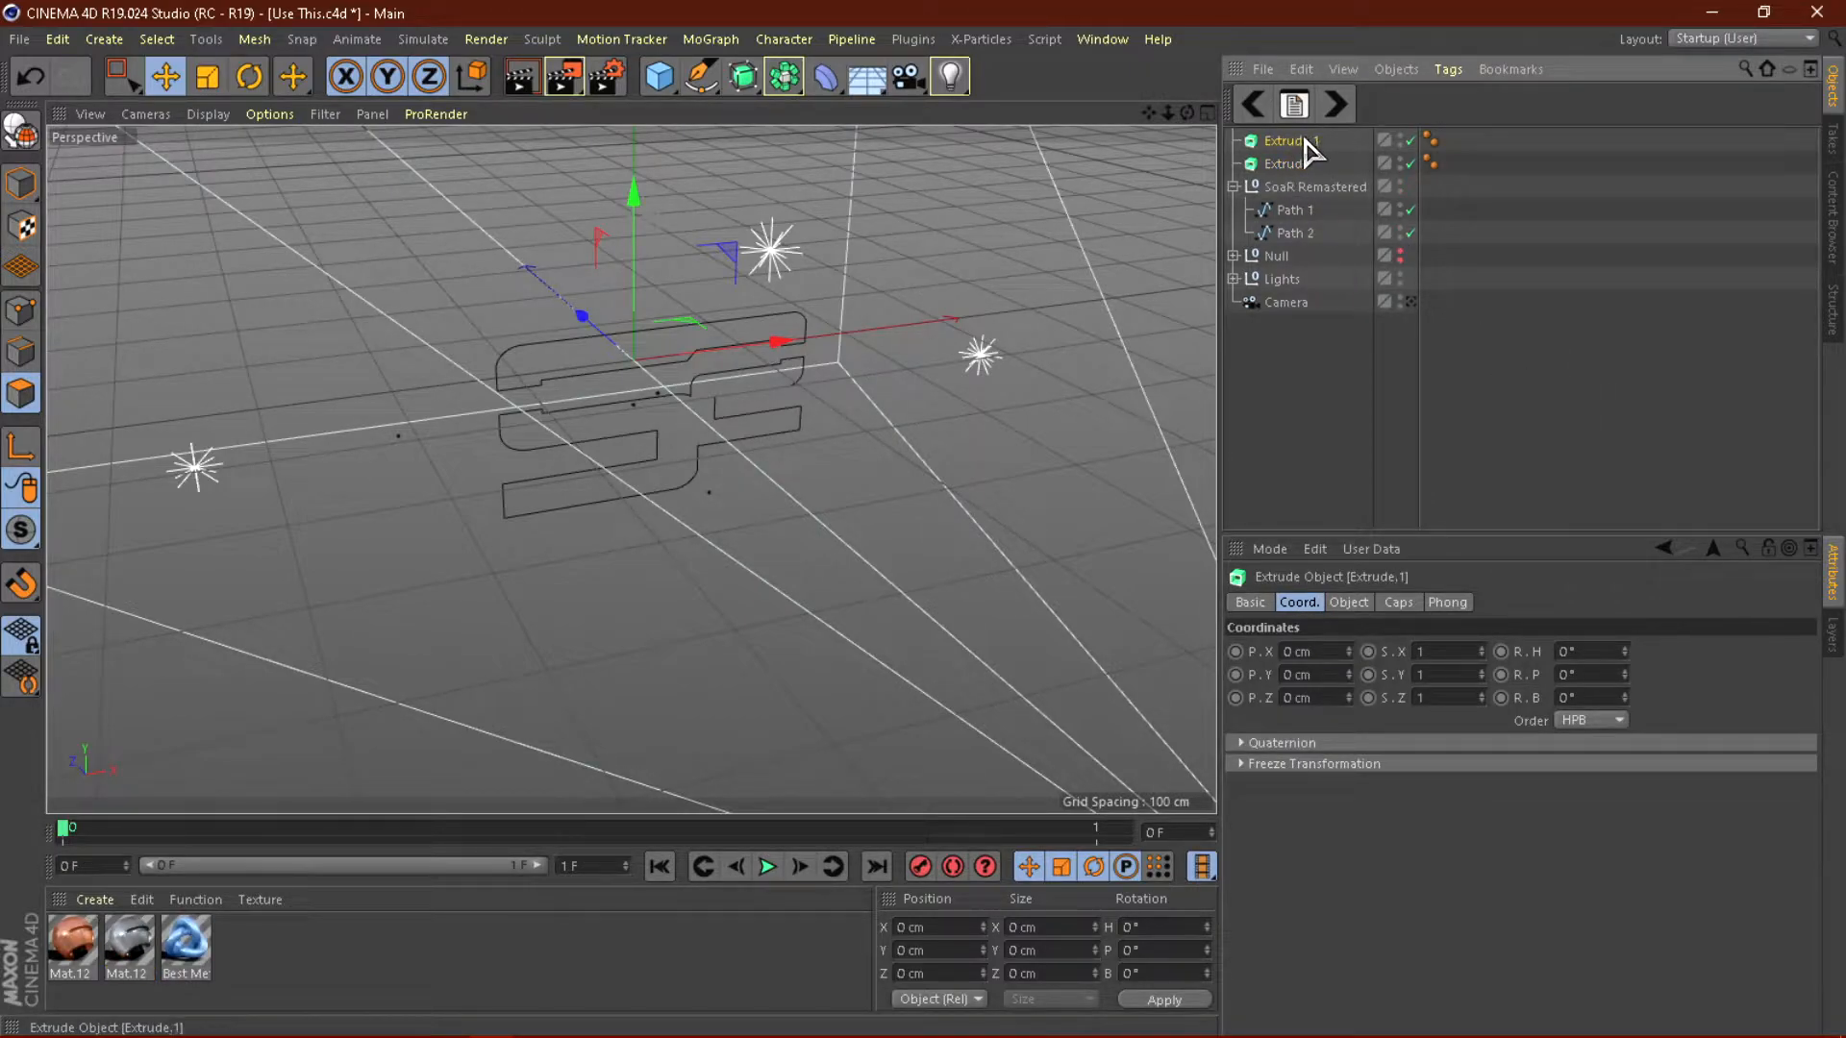
click(1286, 164)
drag(1309, 171, 1307, 173)
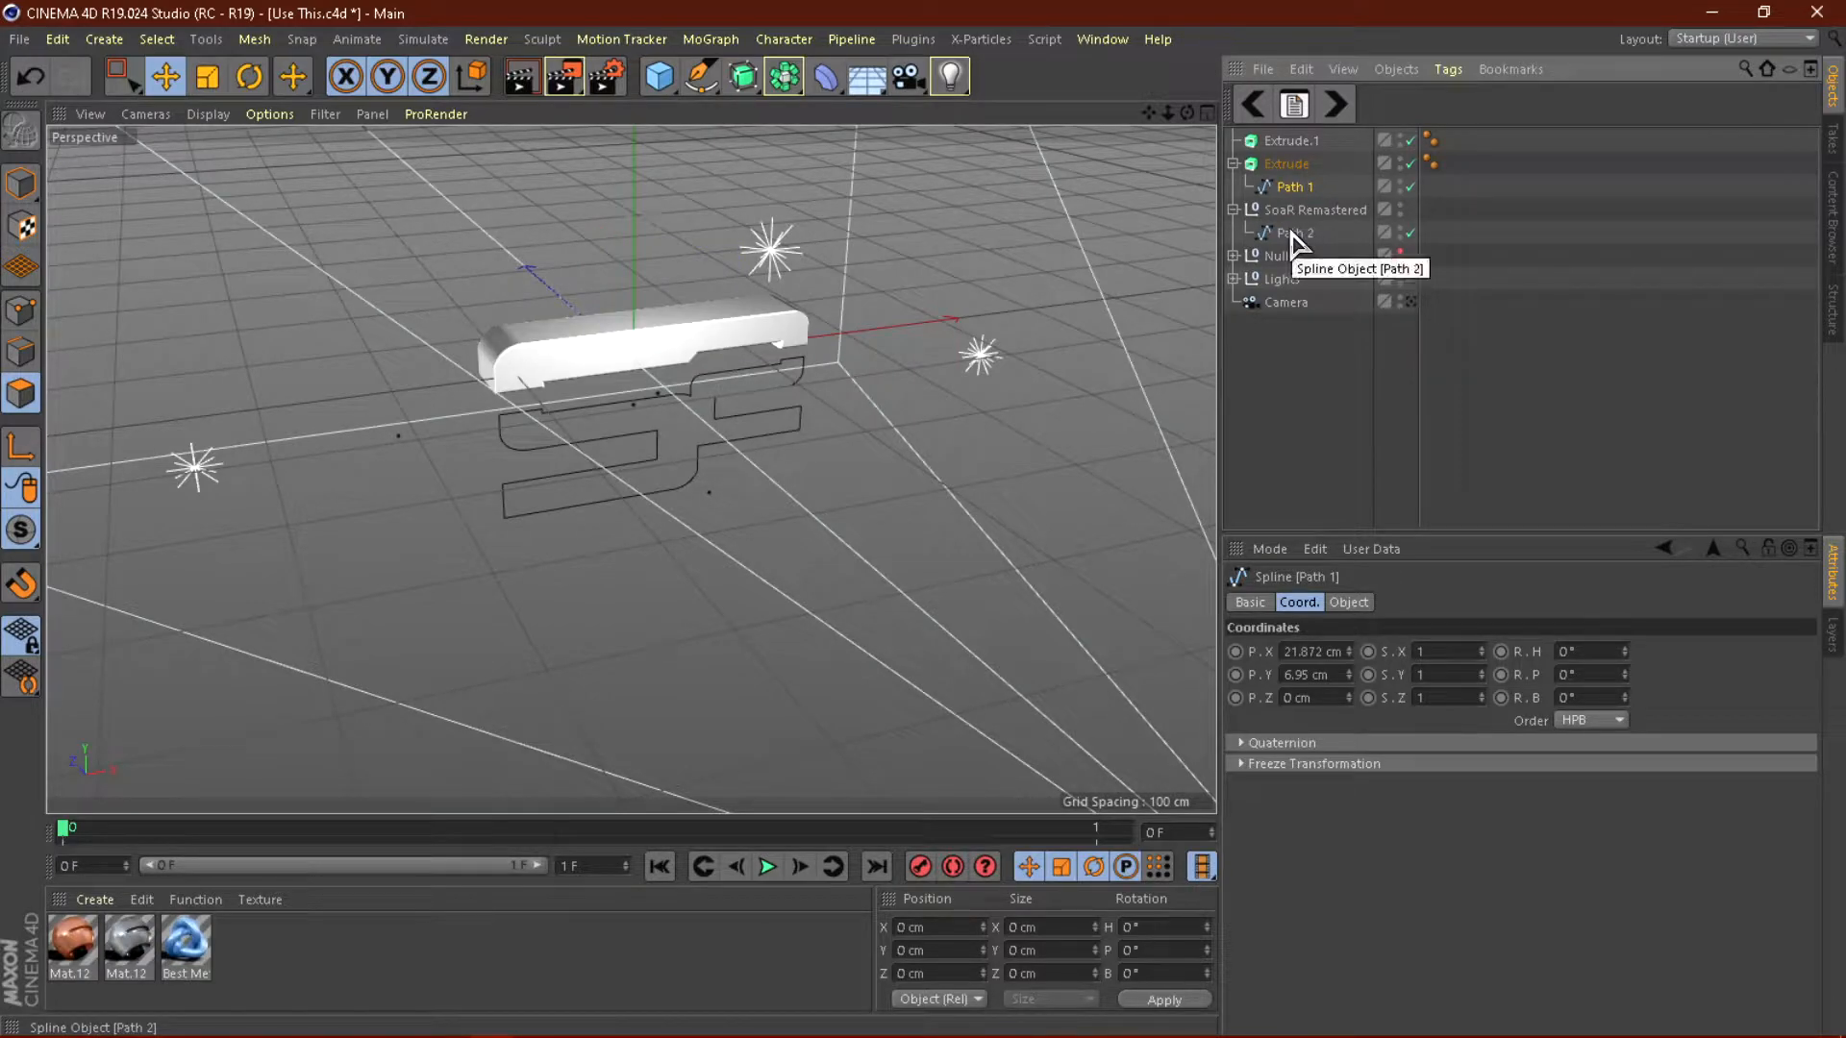
key(ctrl+z)
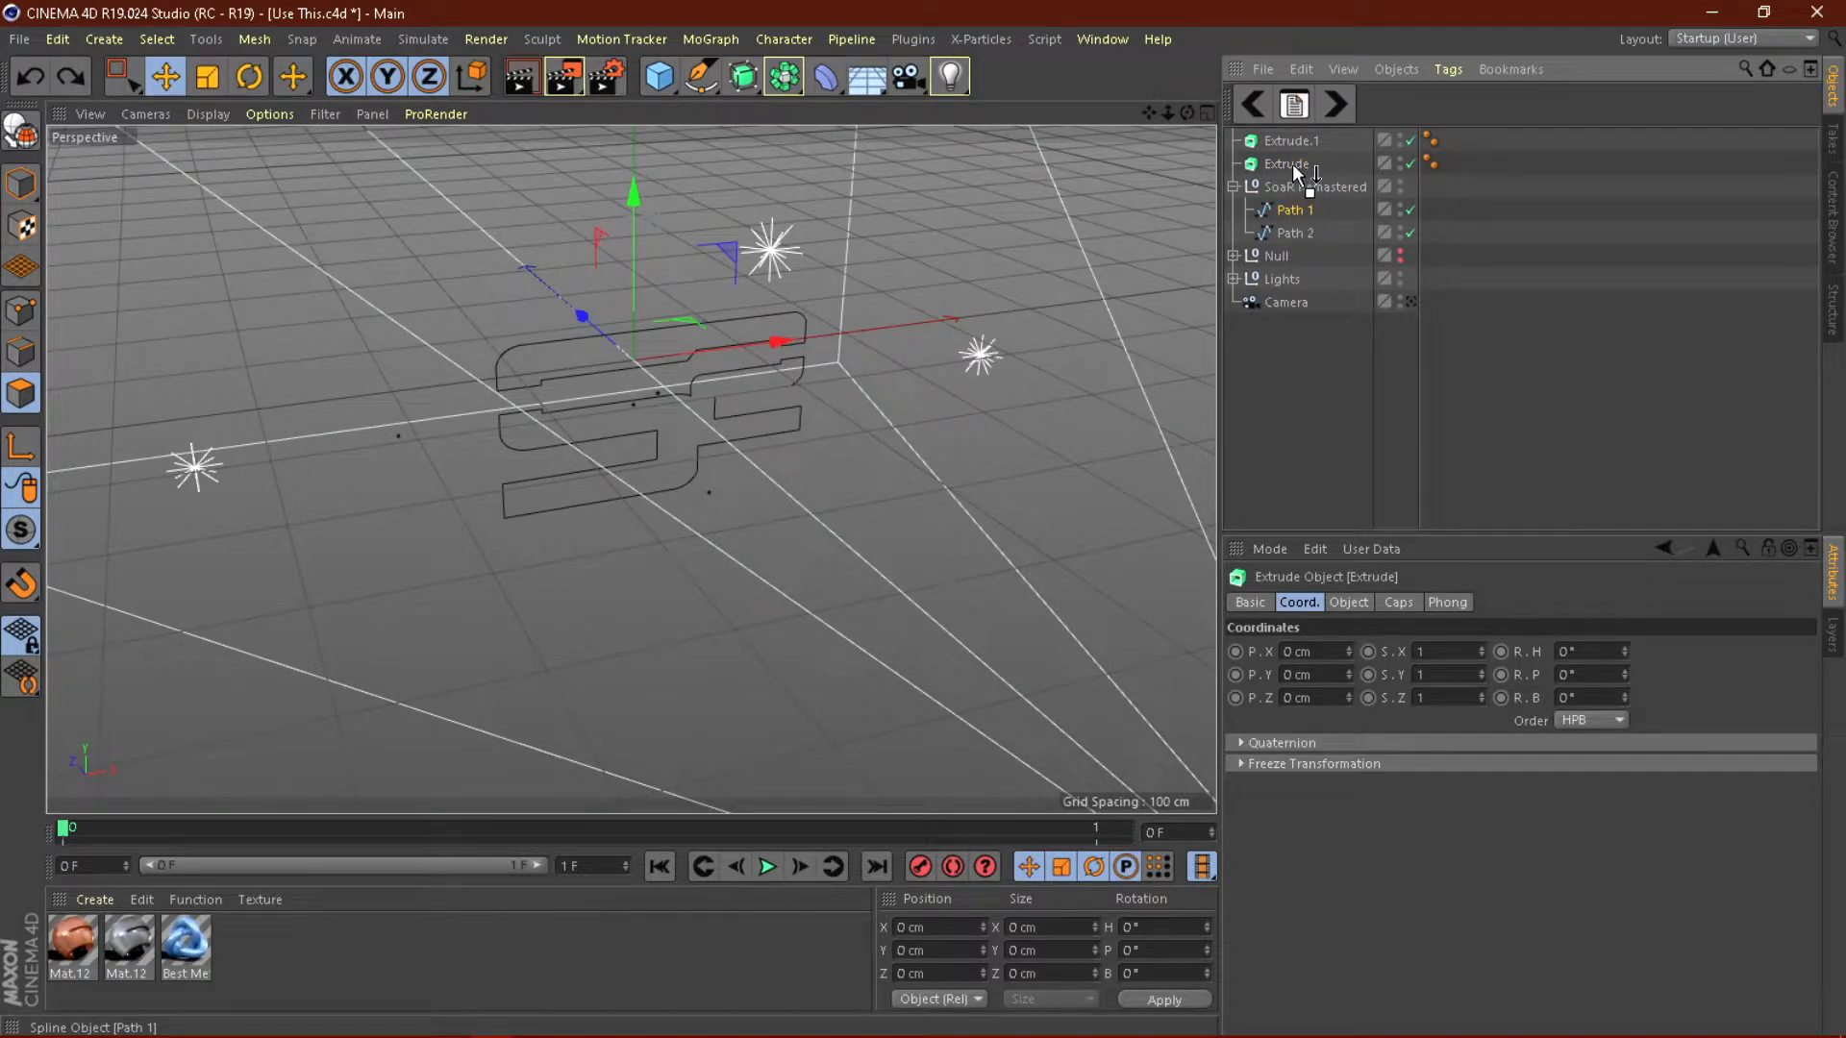
drag(1298, 173, 1298, 169)
Nest Path 2 under the duplicated Extrude object and inspect the extruded logo.
drag(1292, 242, 1298, 226)
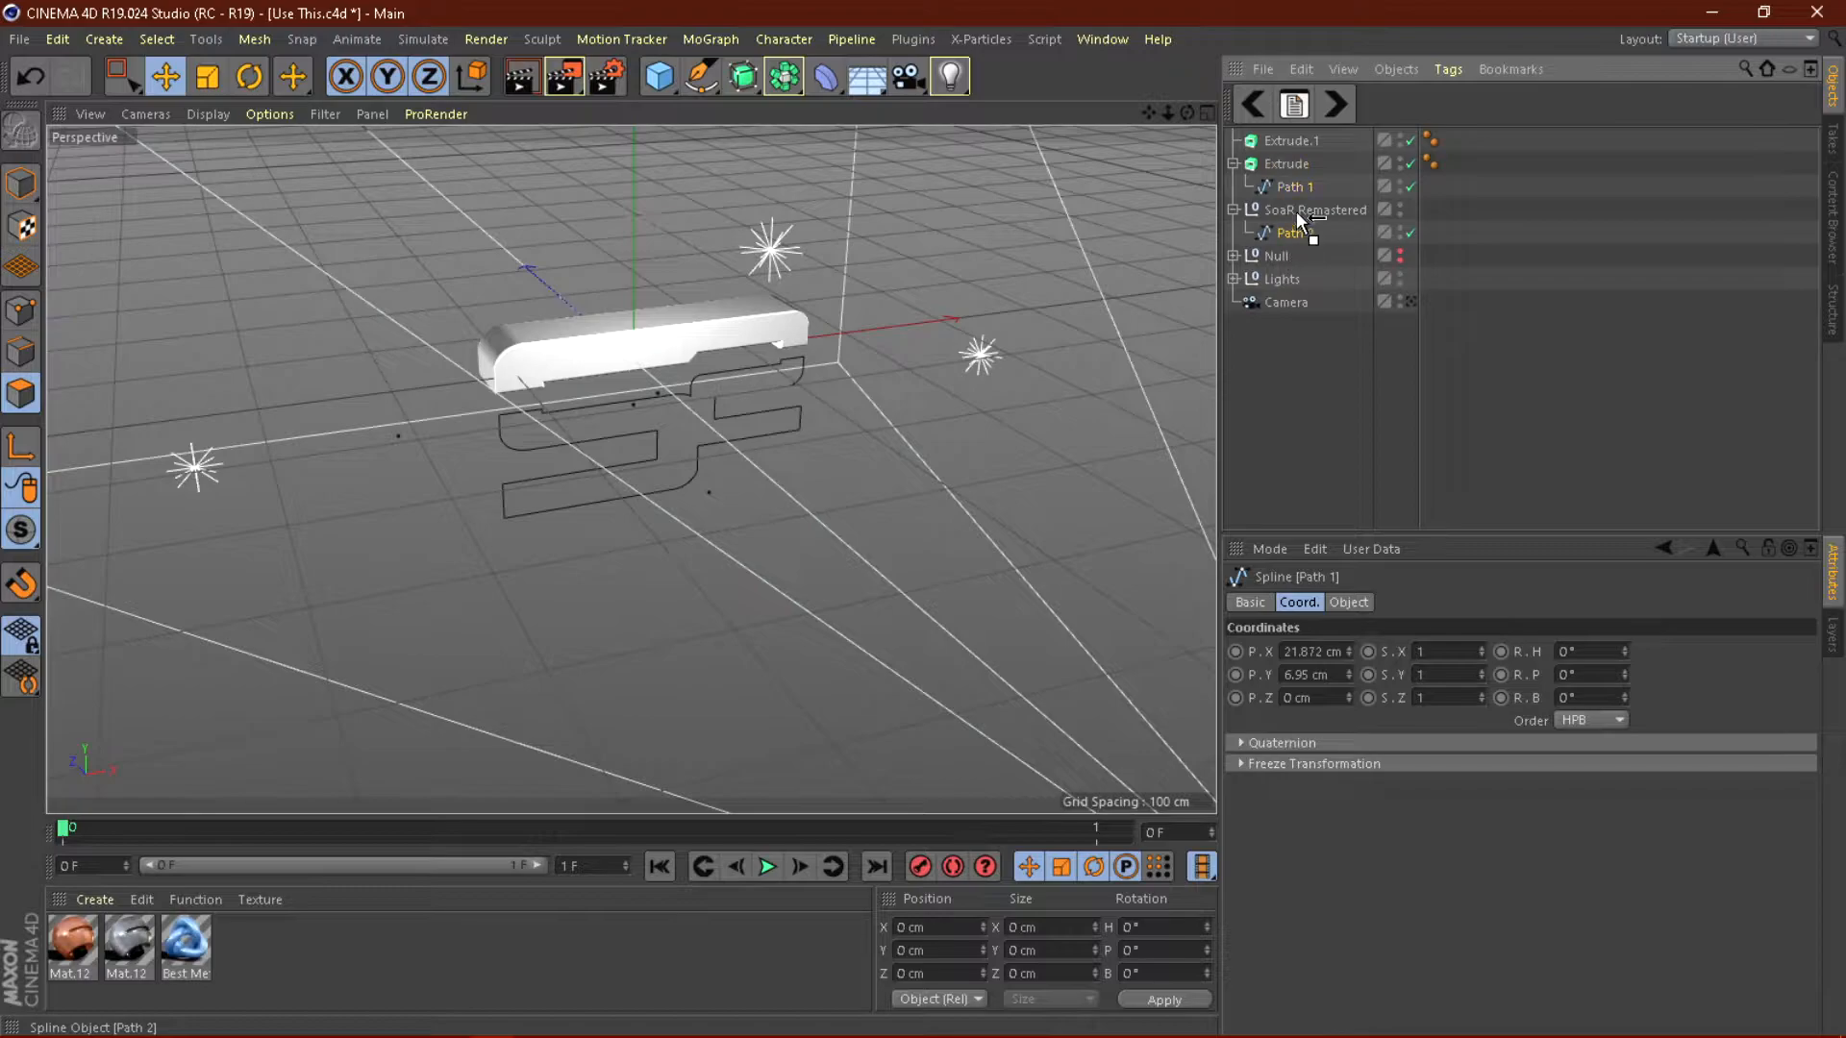
drag(1305, 137, 1303, 139)
scroll(701, 428, up, 2)
alt+drag(491, 447, 46, 267)
alt+drag(545, 375, 704, 423)
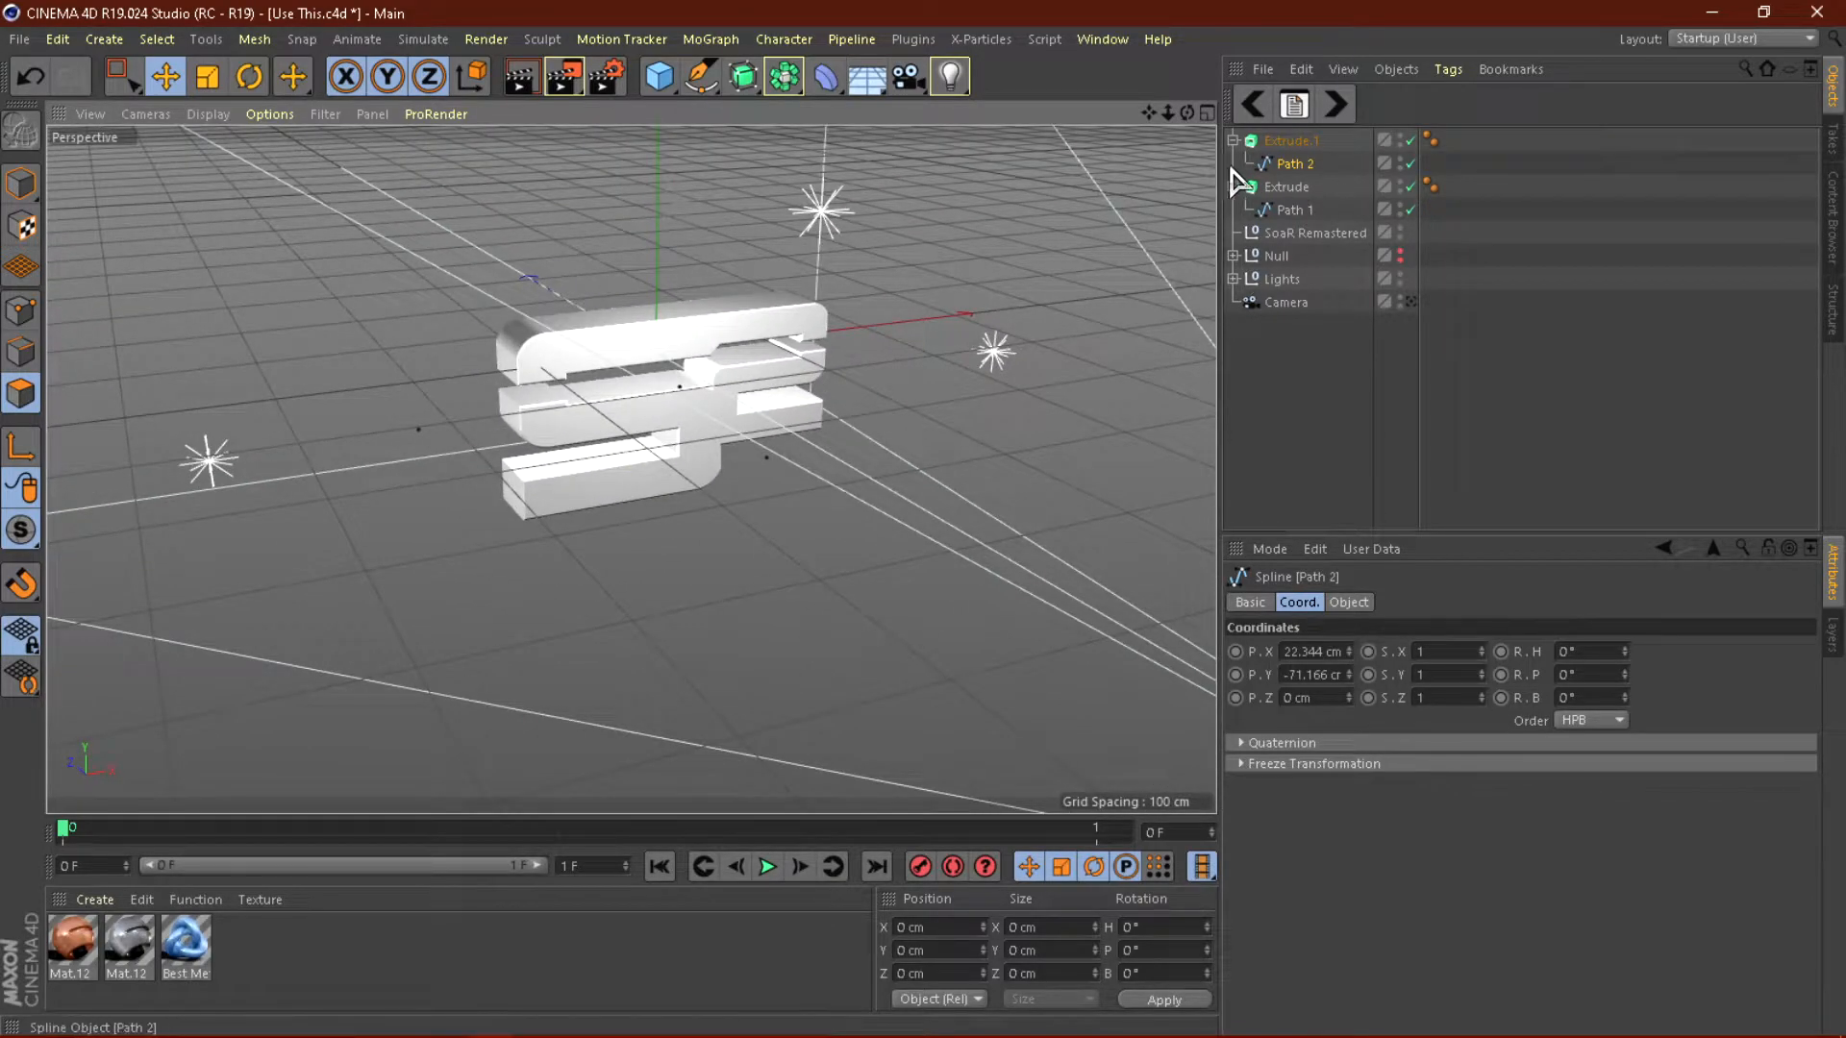
Group both Extrude objects into a null and rename the group SoaR.
click(1233, 141)
click(1232, 164)
ctrl+click(1259, 164)
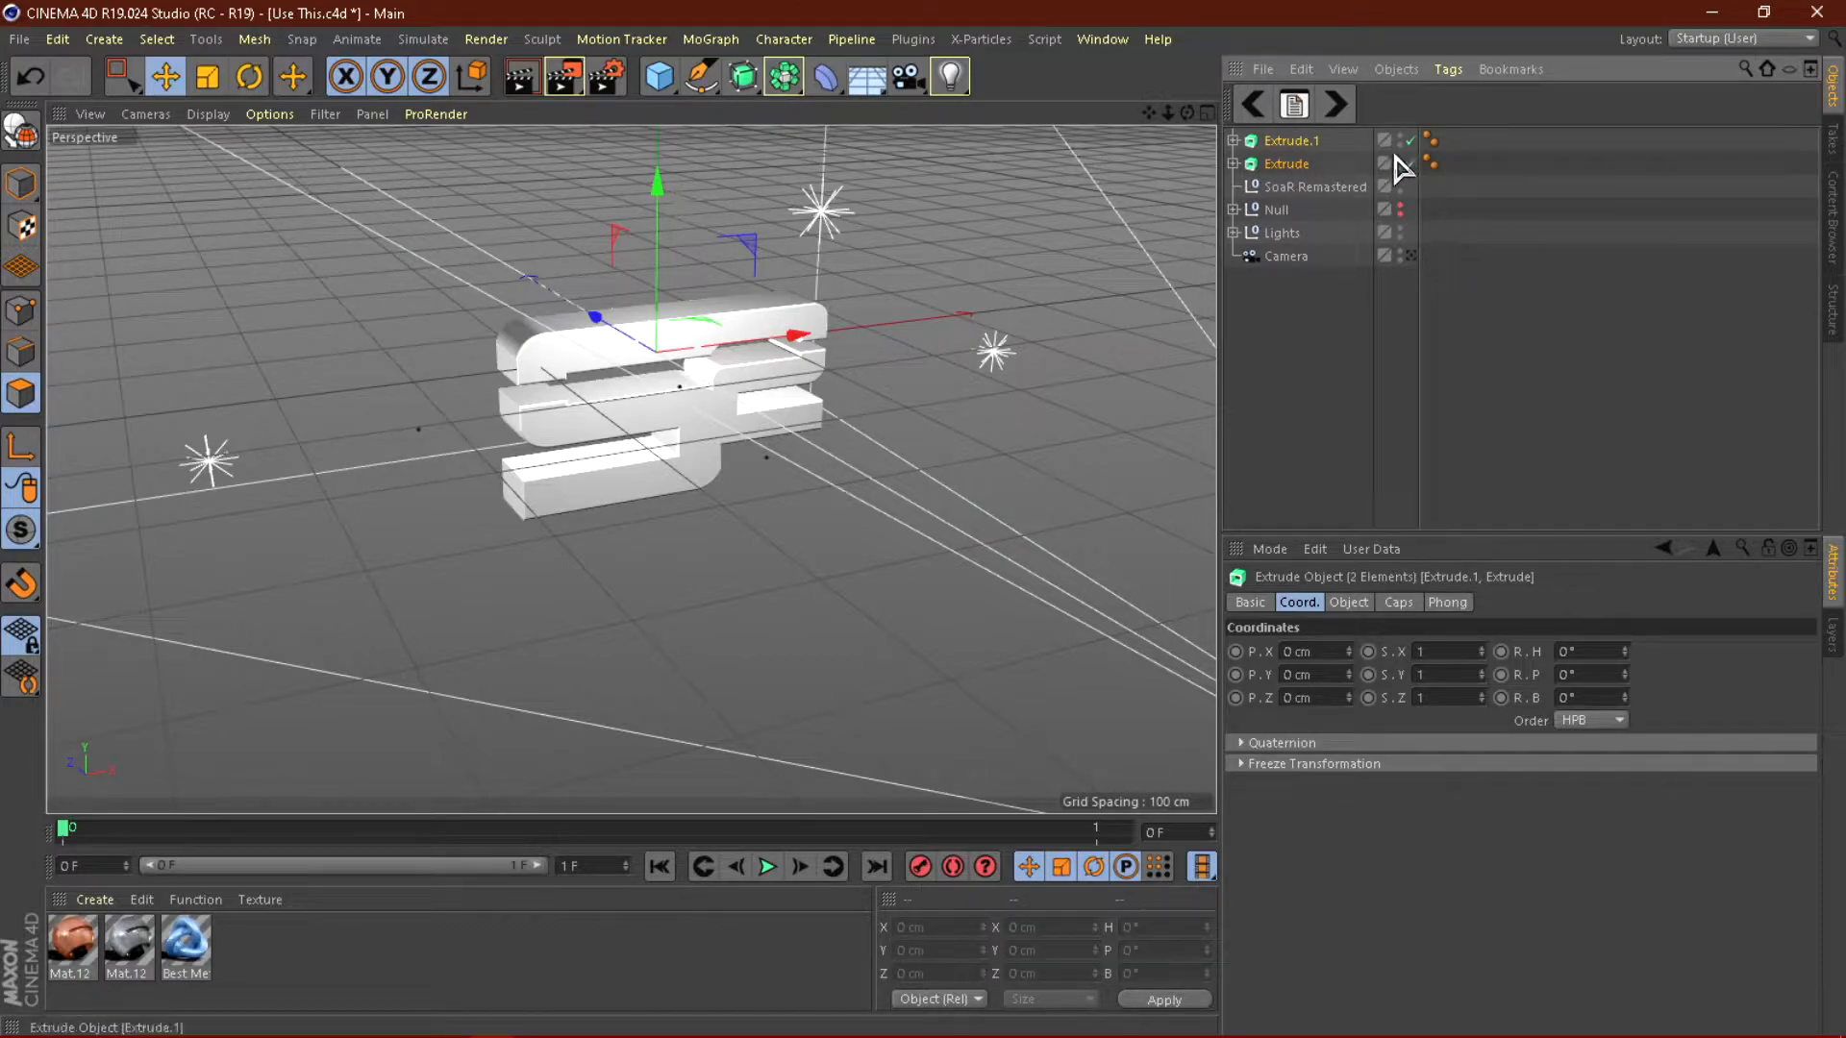
key(alt+g)
double_click(1282, 141)
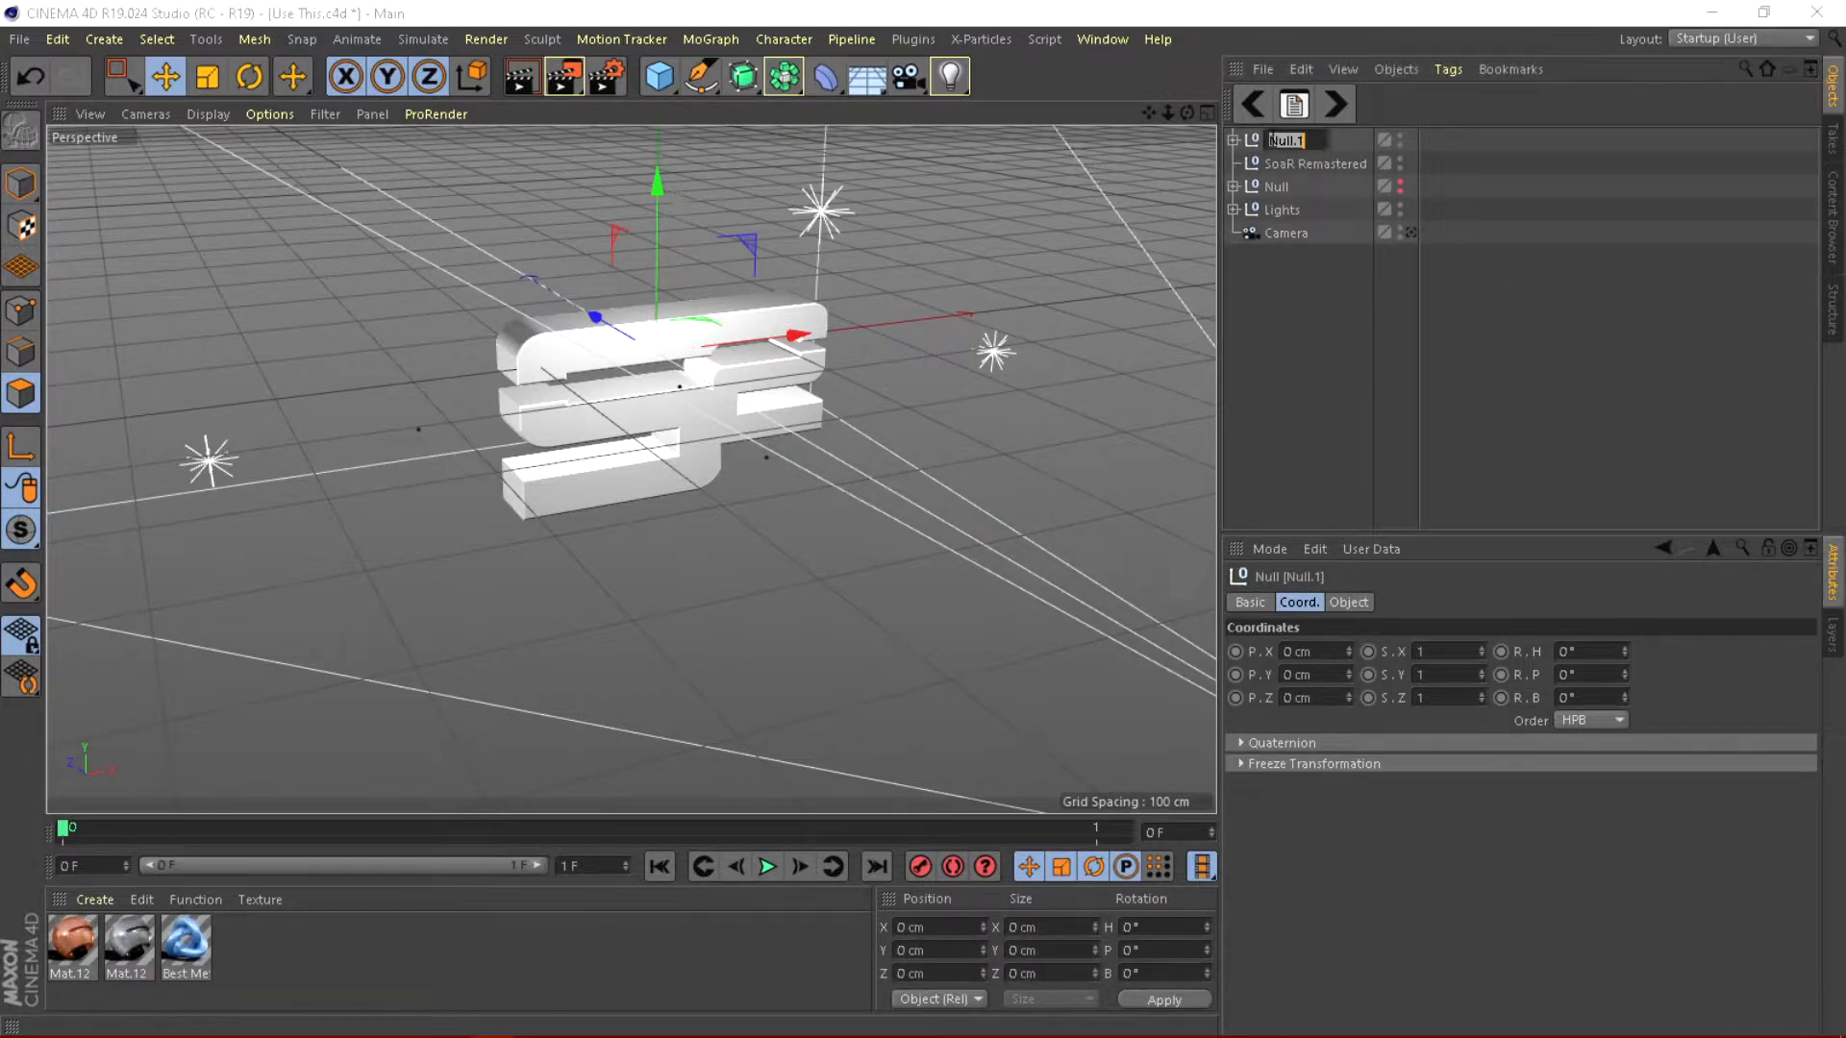
text(Soar)
key(BackSpace)
text(R)
key(Return)
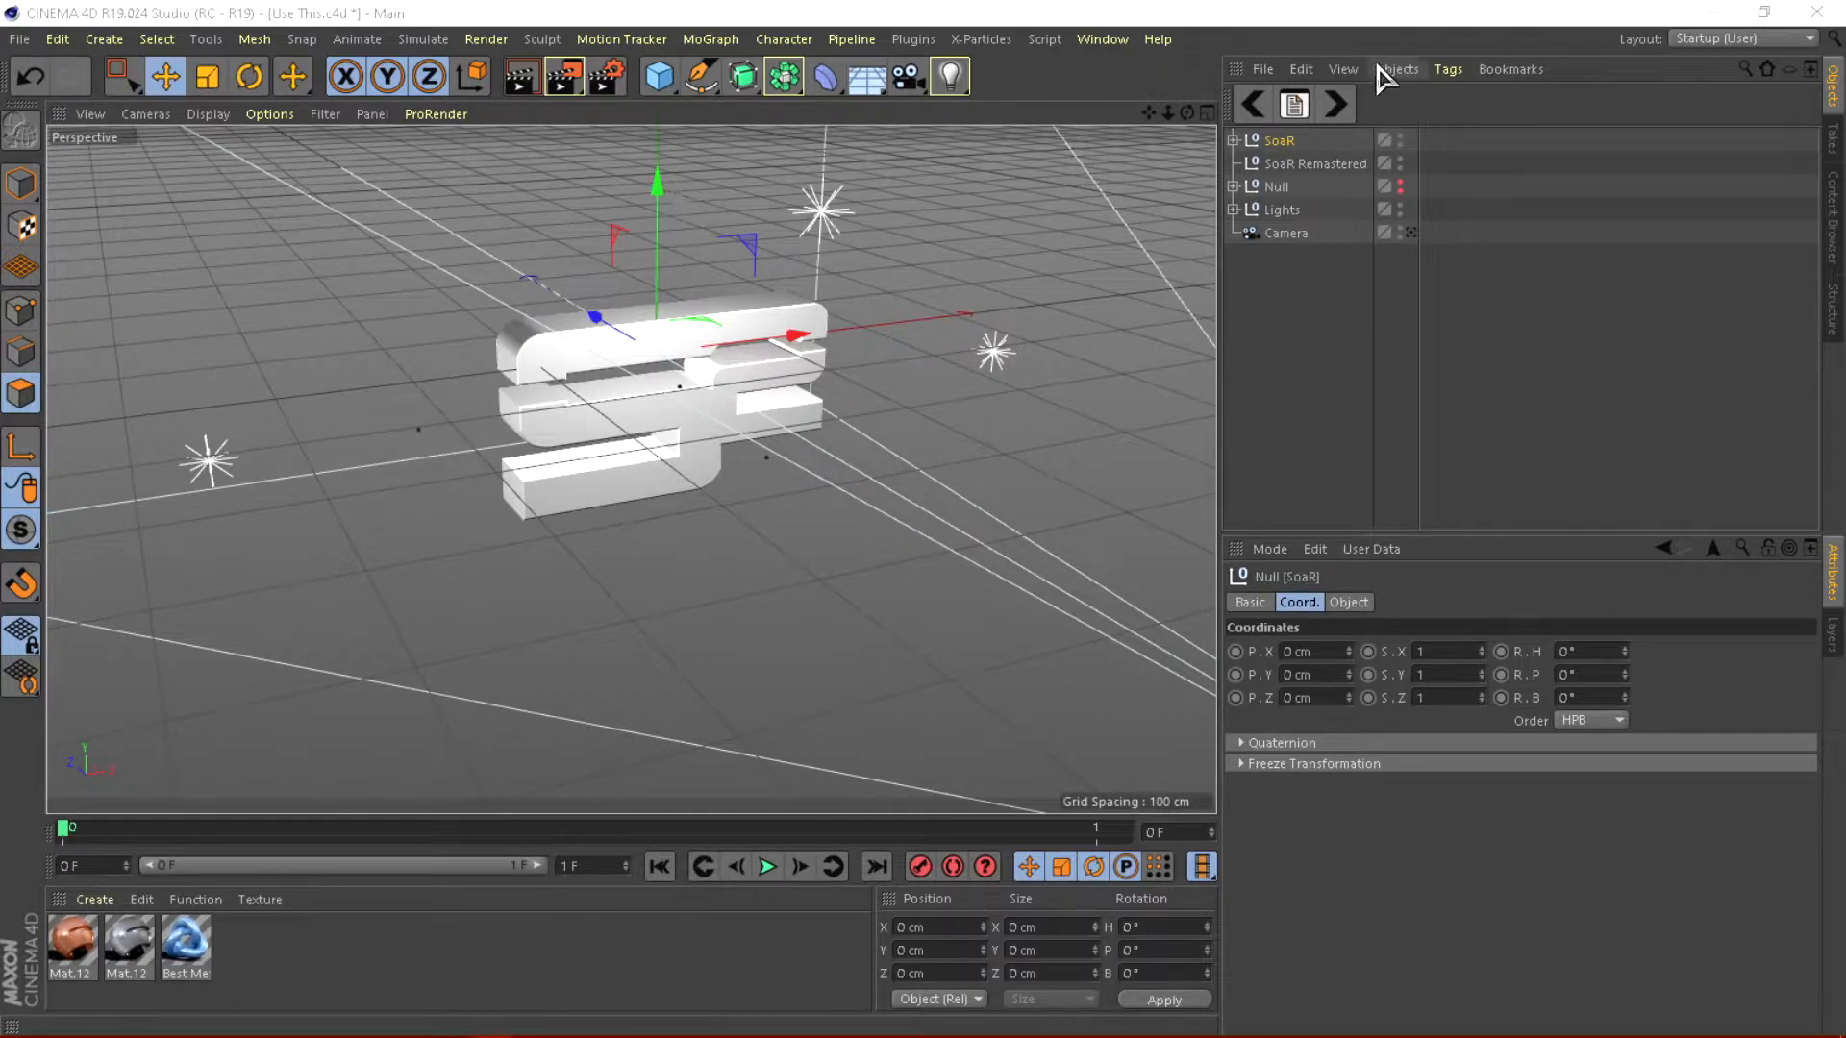
Add a sphere primitive to the scene with a radius of 10 cm and 100 segments.
scroll(644, 466, up, 3)
alt+drag(673, 476, 911, 226)
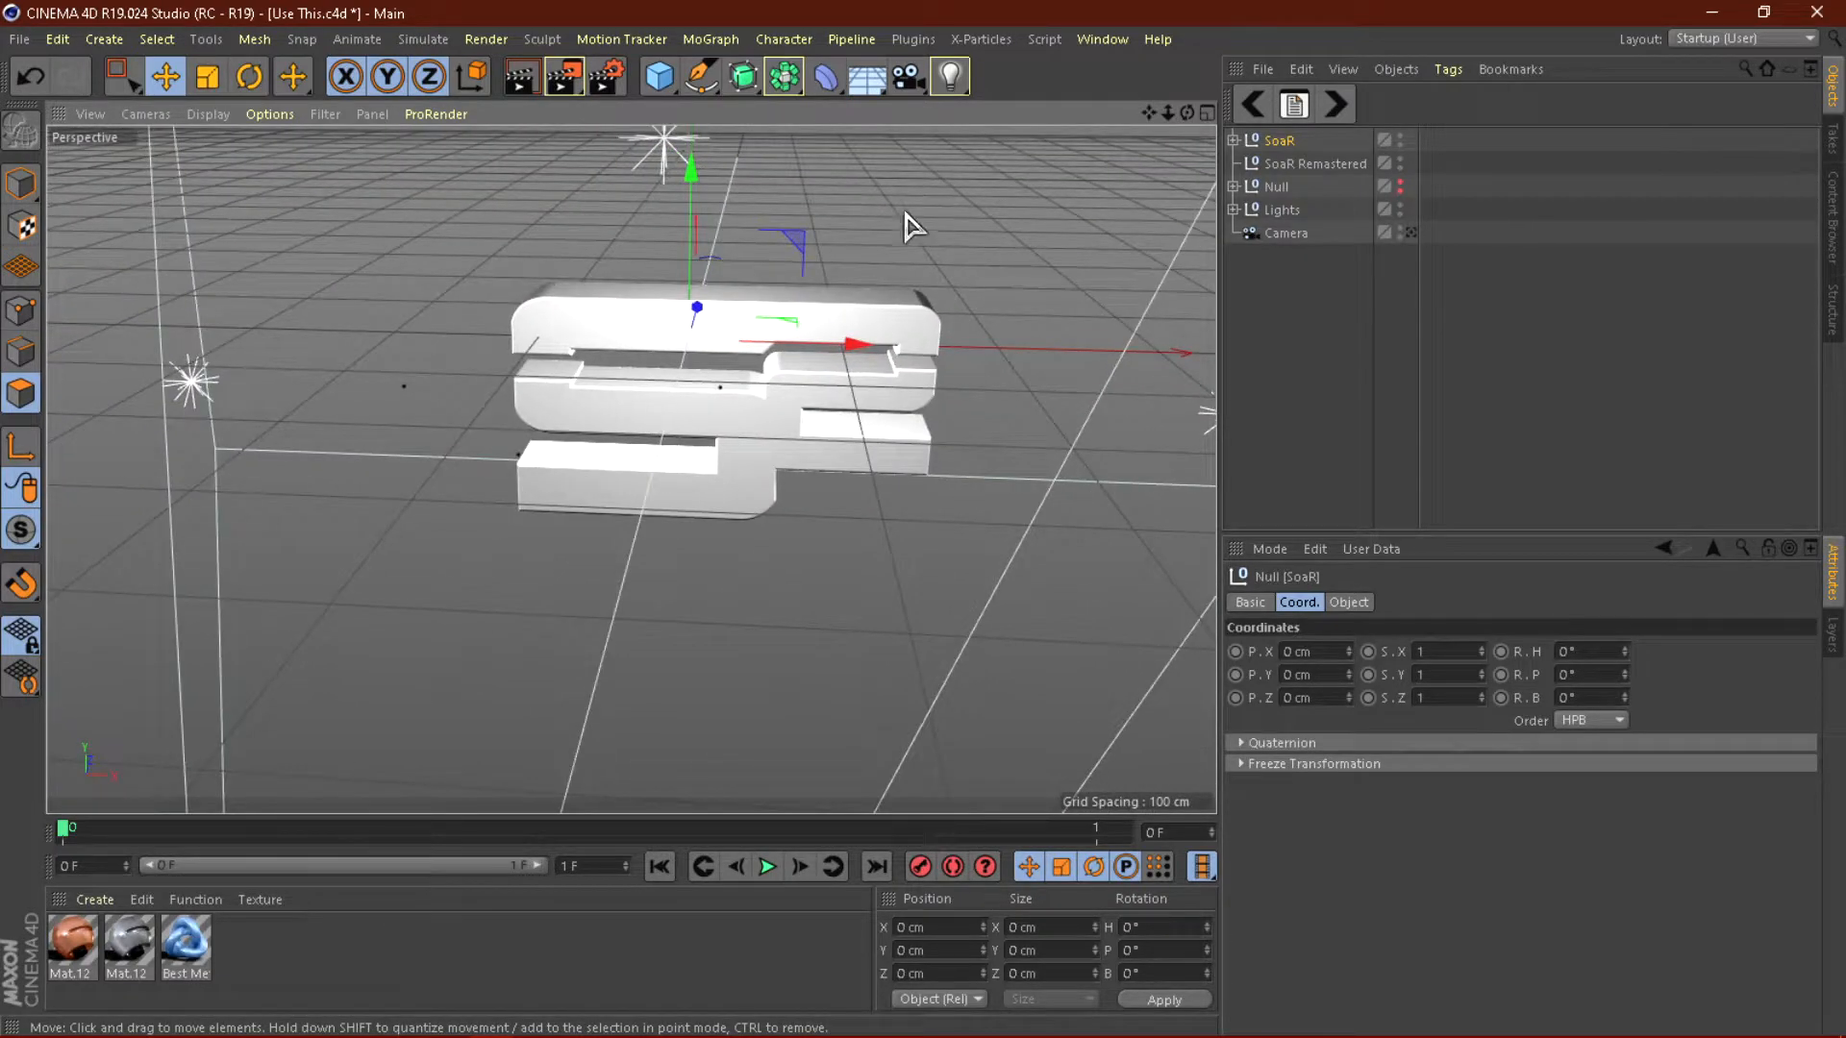
scroll(491, 445, down, 3)
alt+drag(629, 409, 581, 387)
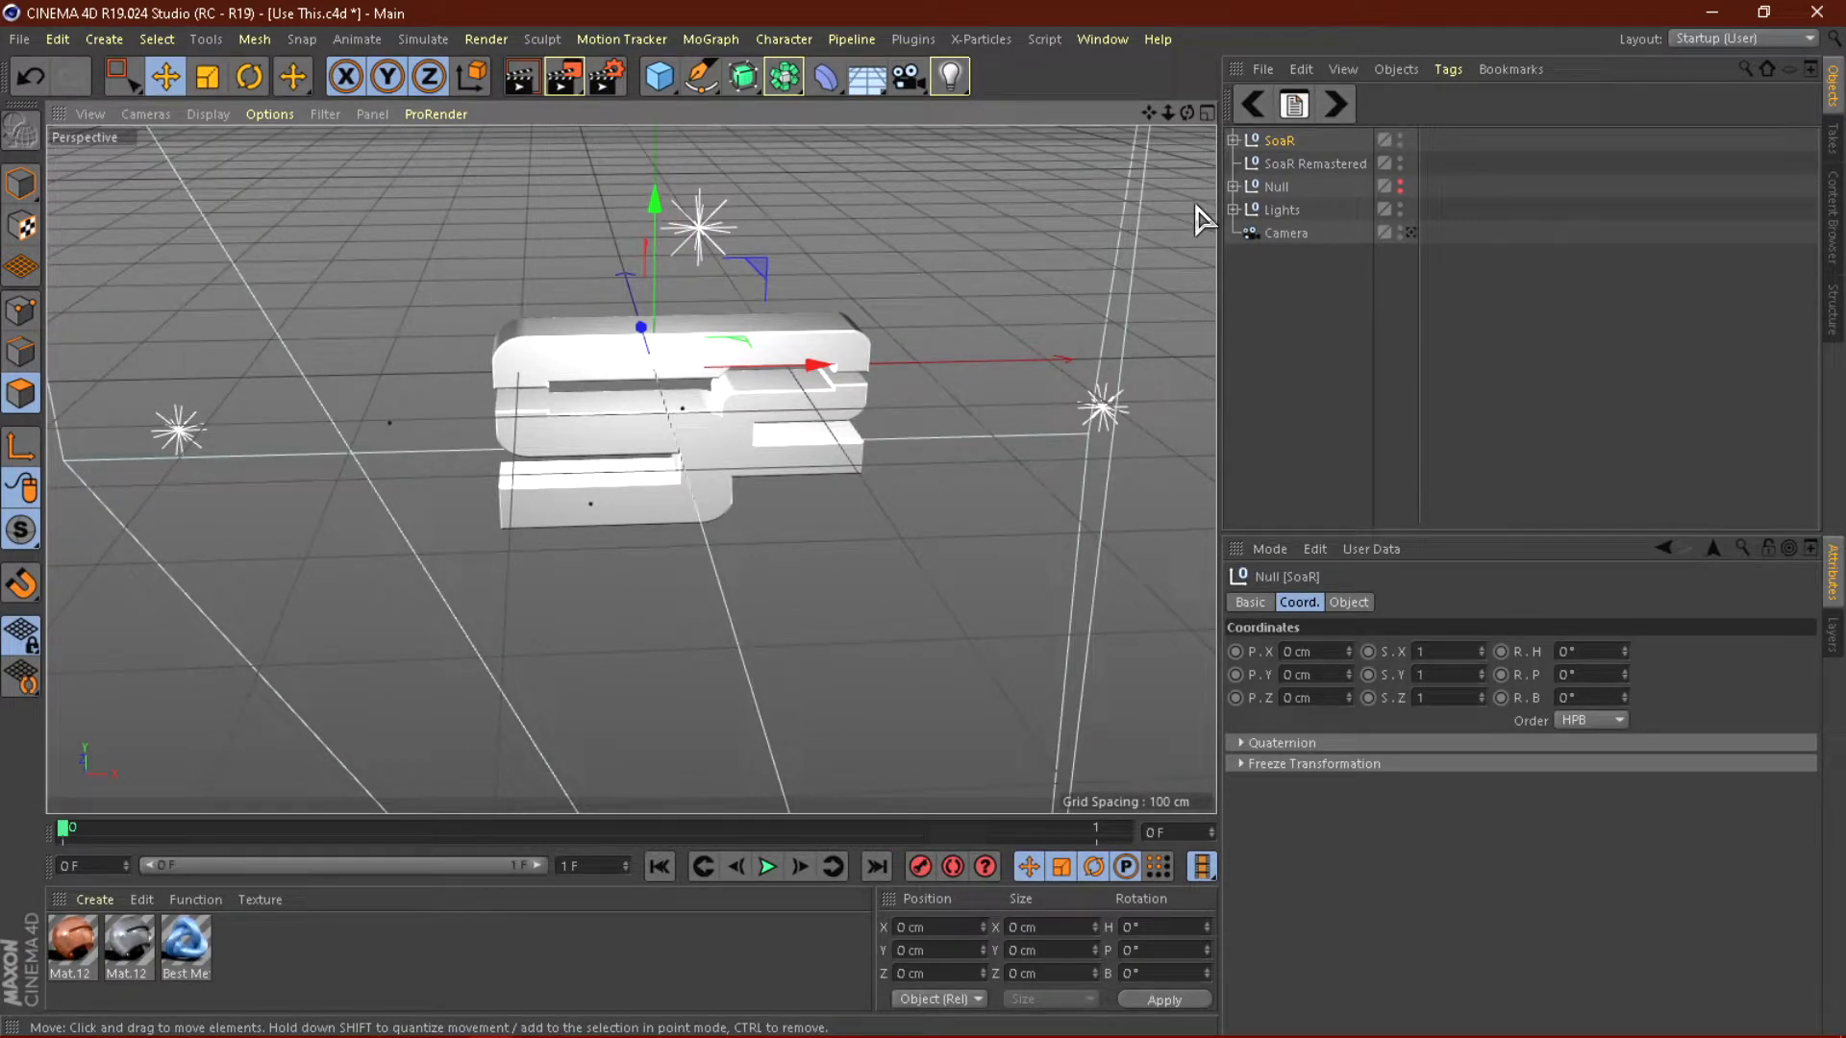
click(655, 81)
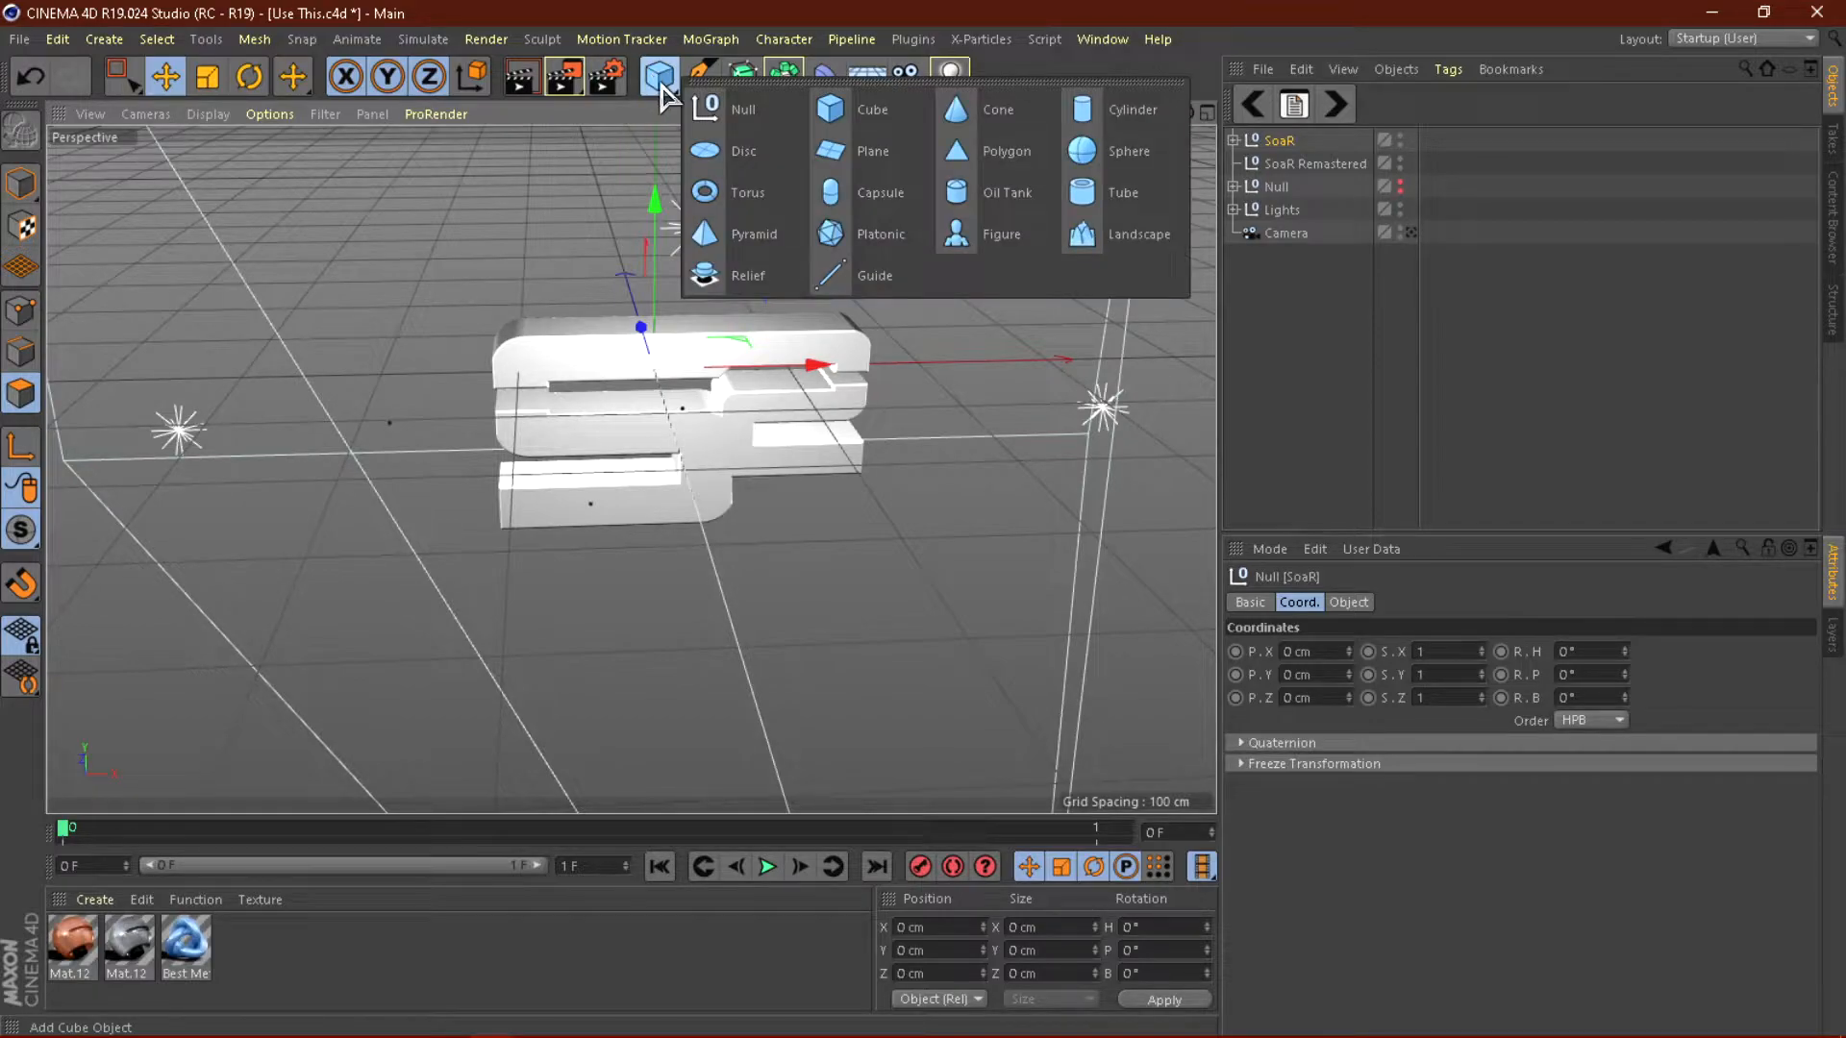
click(1113, 156)
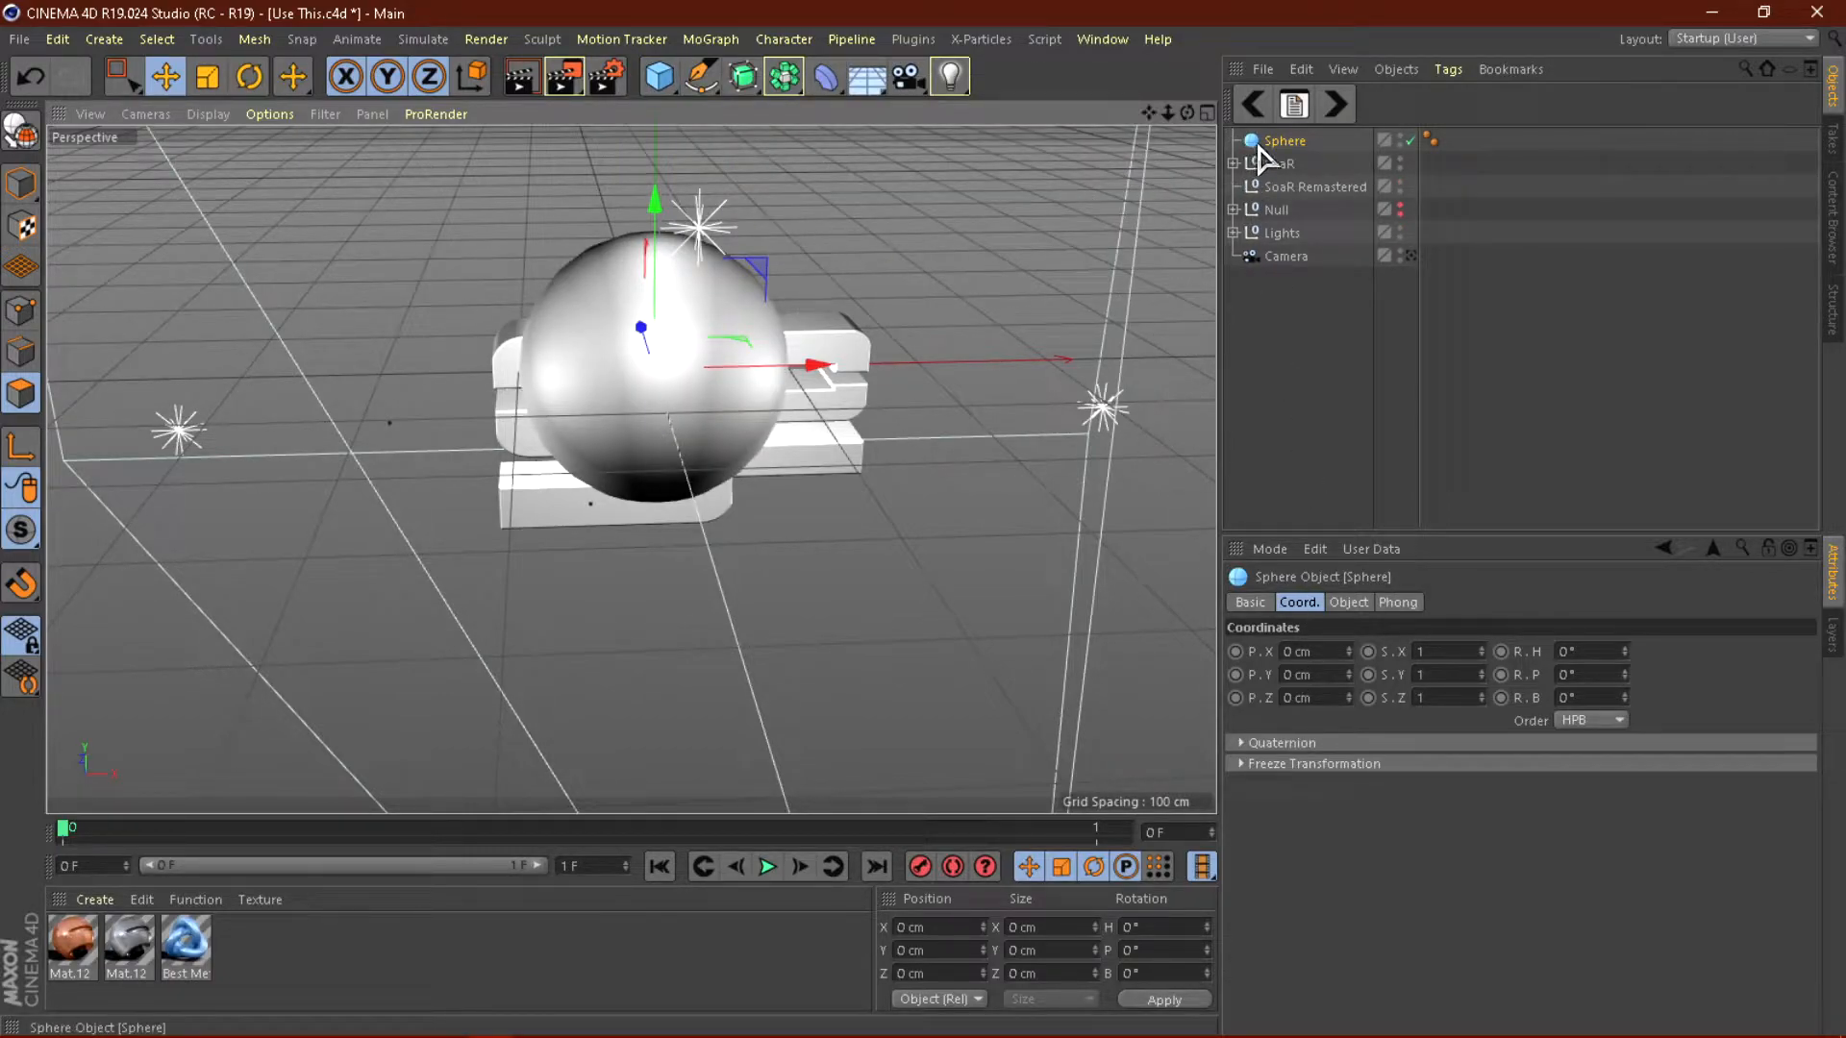
click(1350, 603)
click(1391, 653)
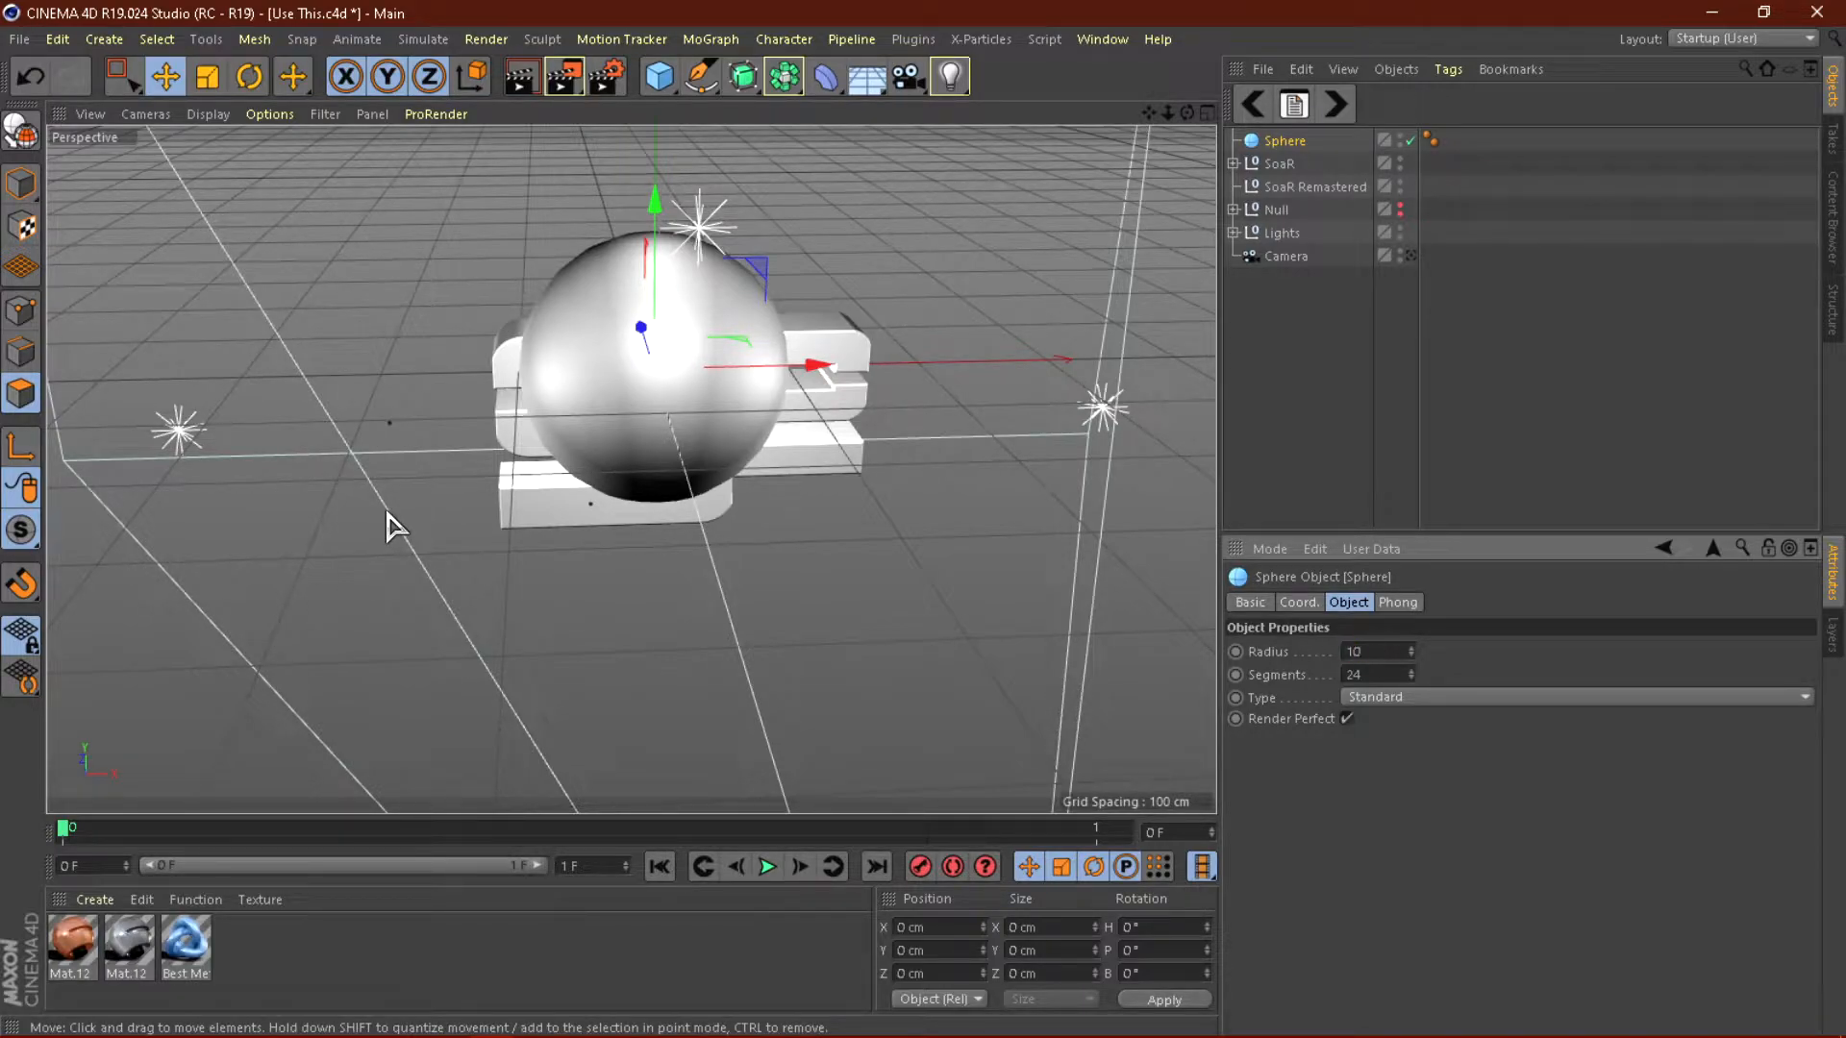
key(Tab)
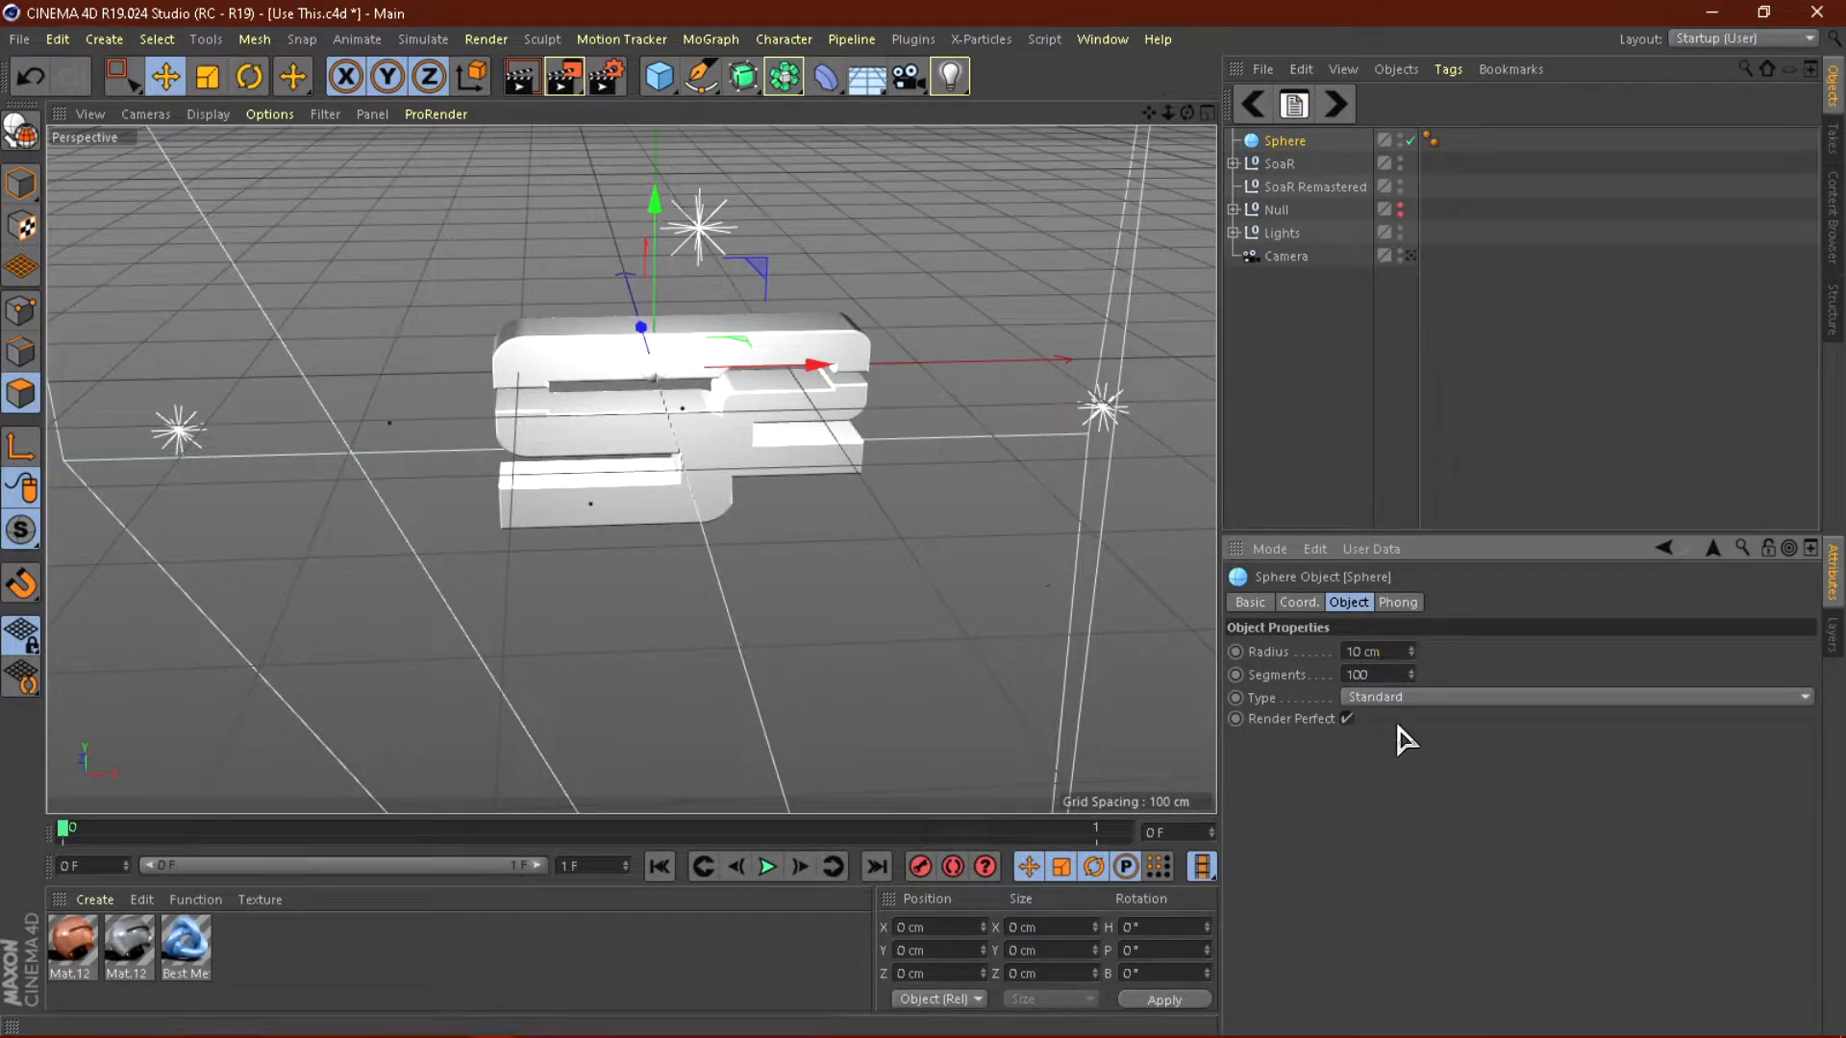
Move the small sphere along the Z axis until it sits clear in front of the logo.
scroll(476, 317, up, 5)
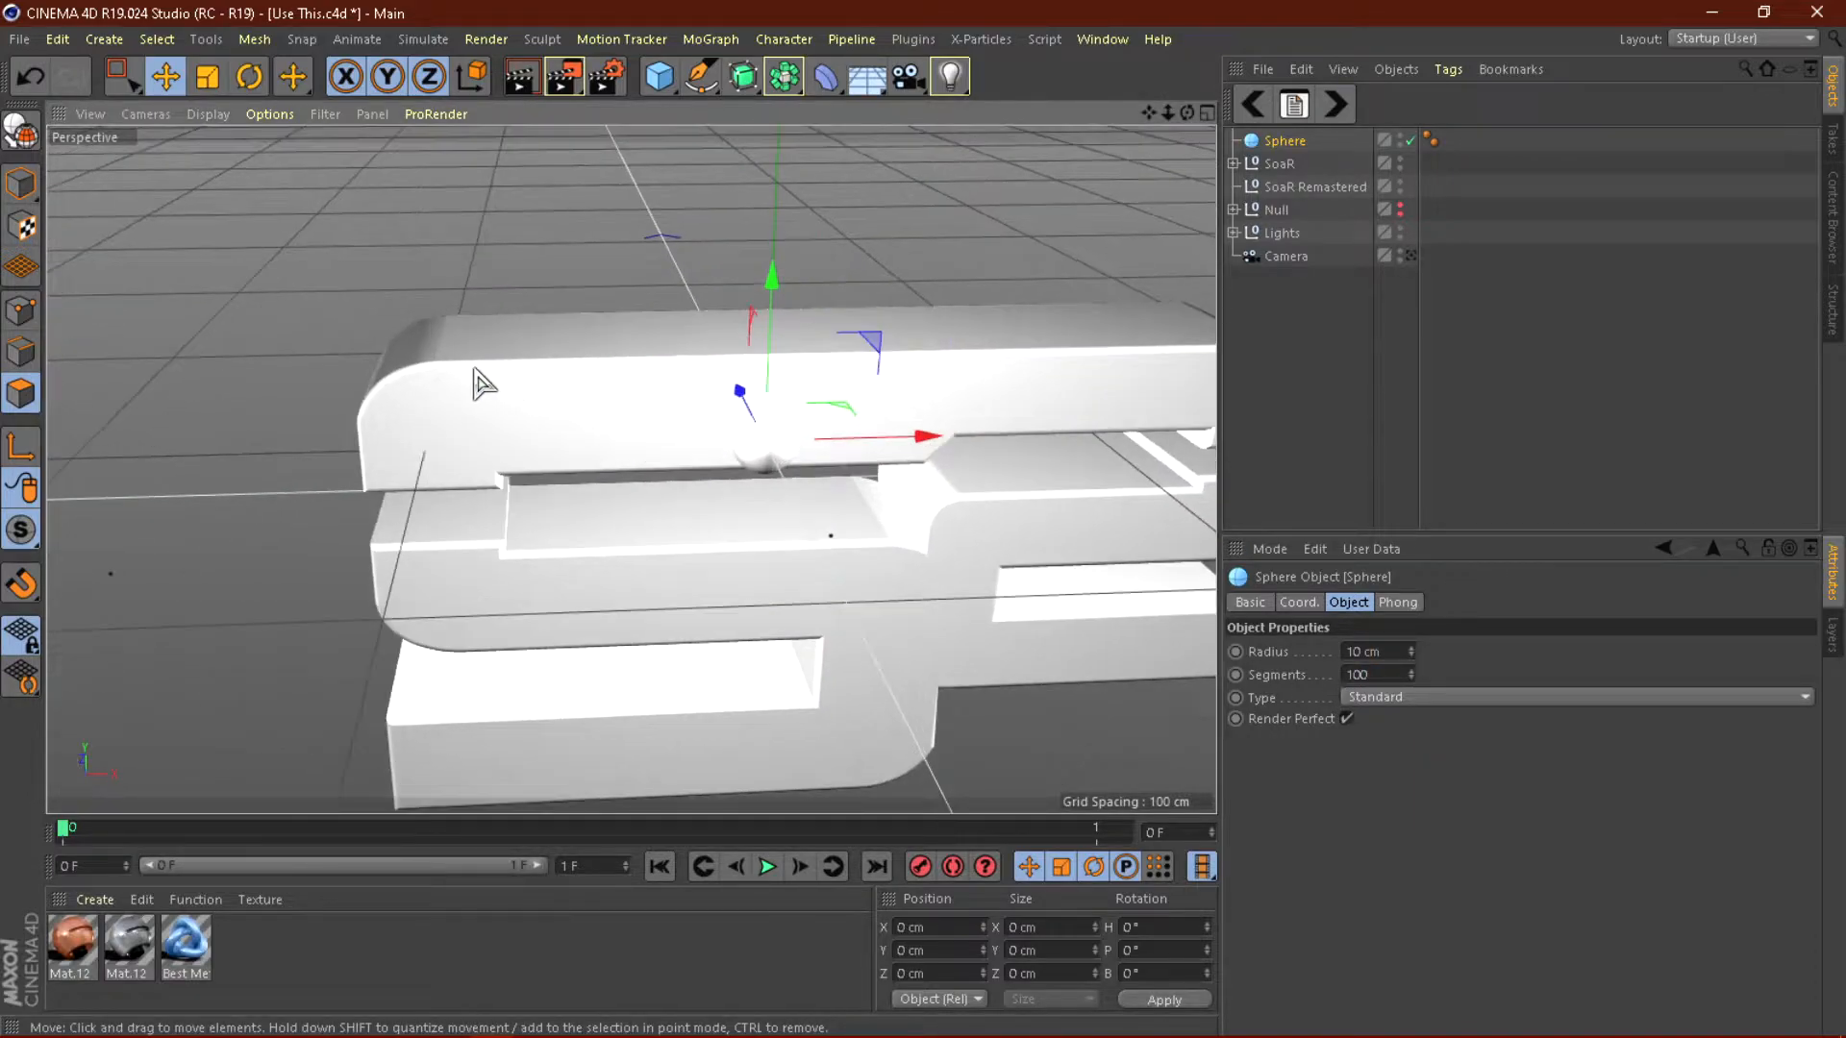
scroll(584, 411, down, 2)
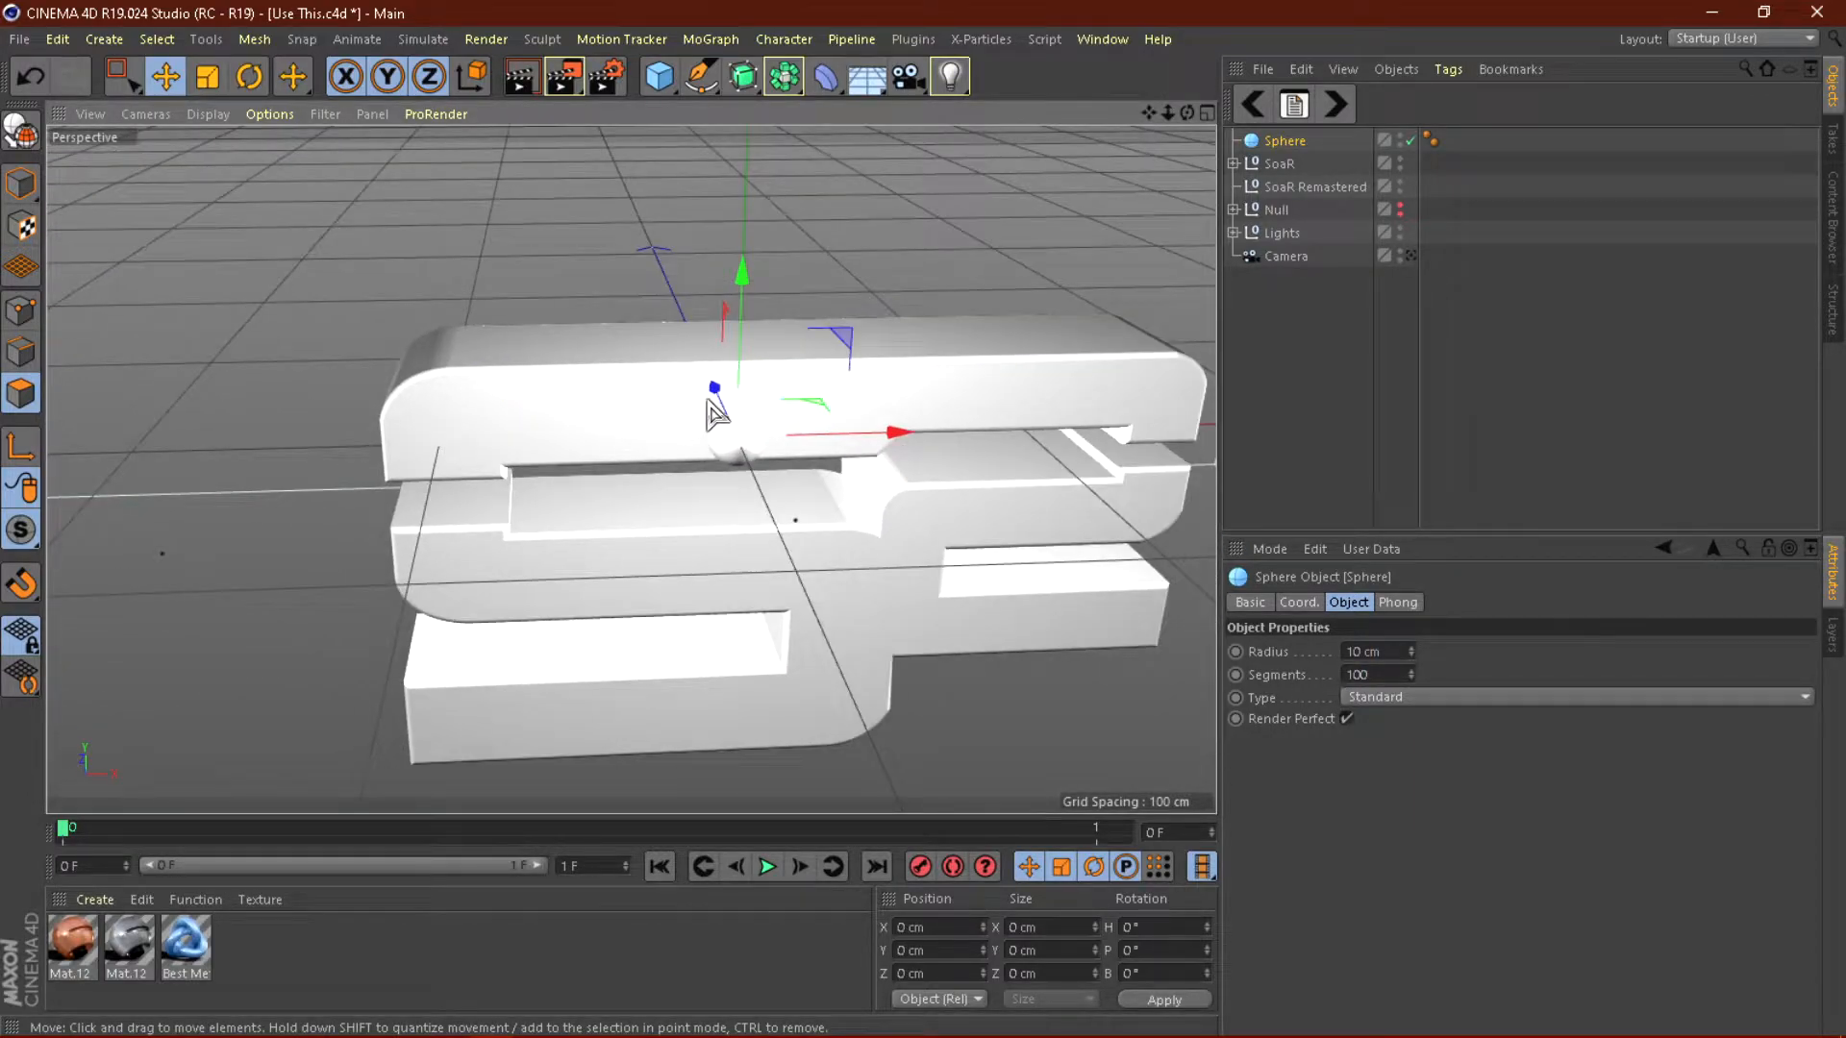
drag(709, 403, 758, 595)
scroll(564, 383, down, 4)
drag(684, 477, 677, 649)
scroll(412, 416, down, 2)
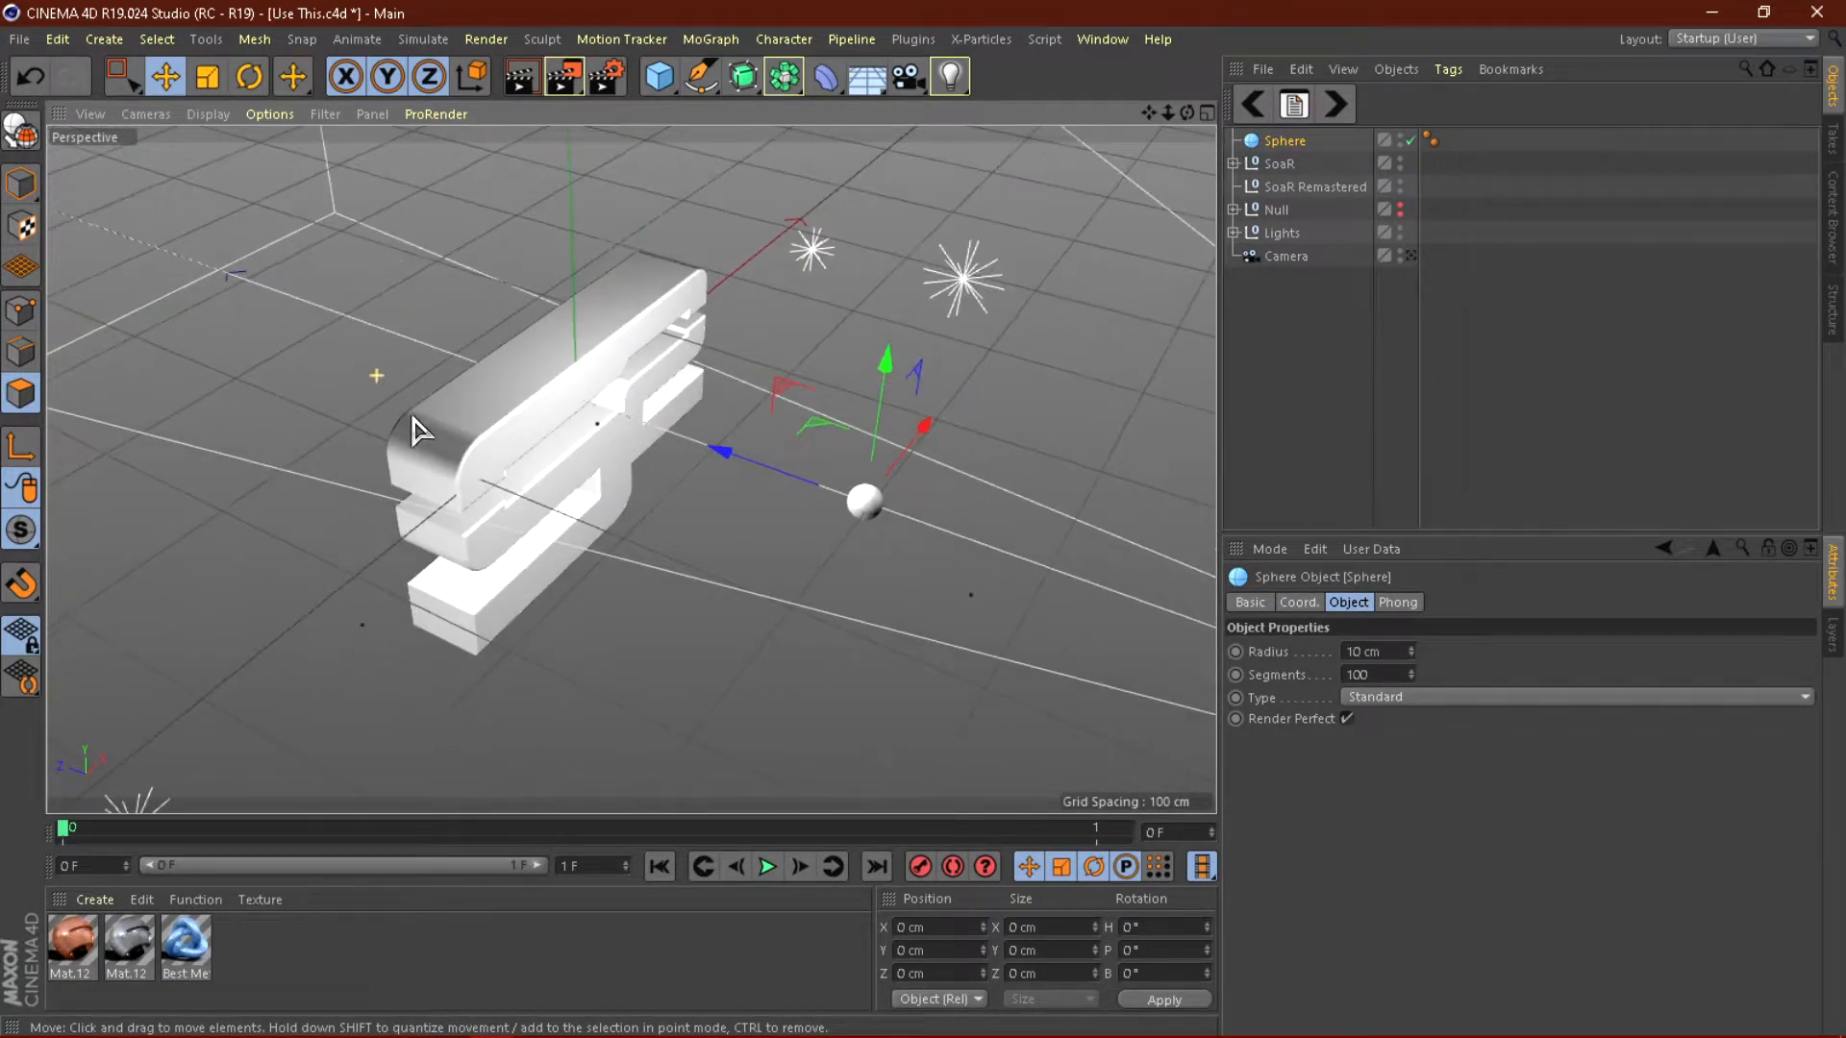
scroll(931, 527, up, 5)
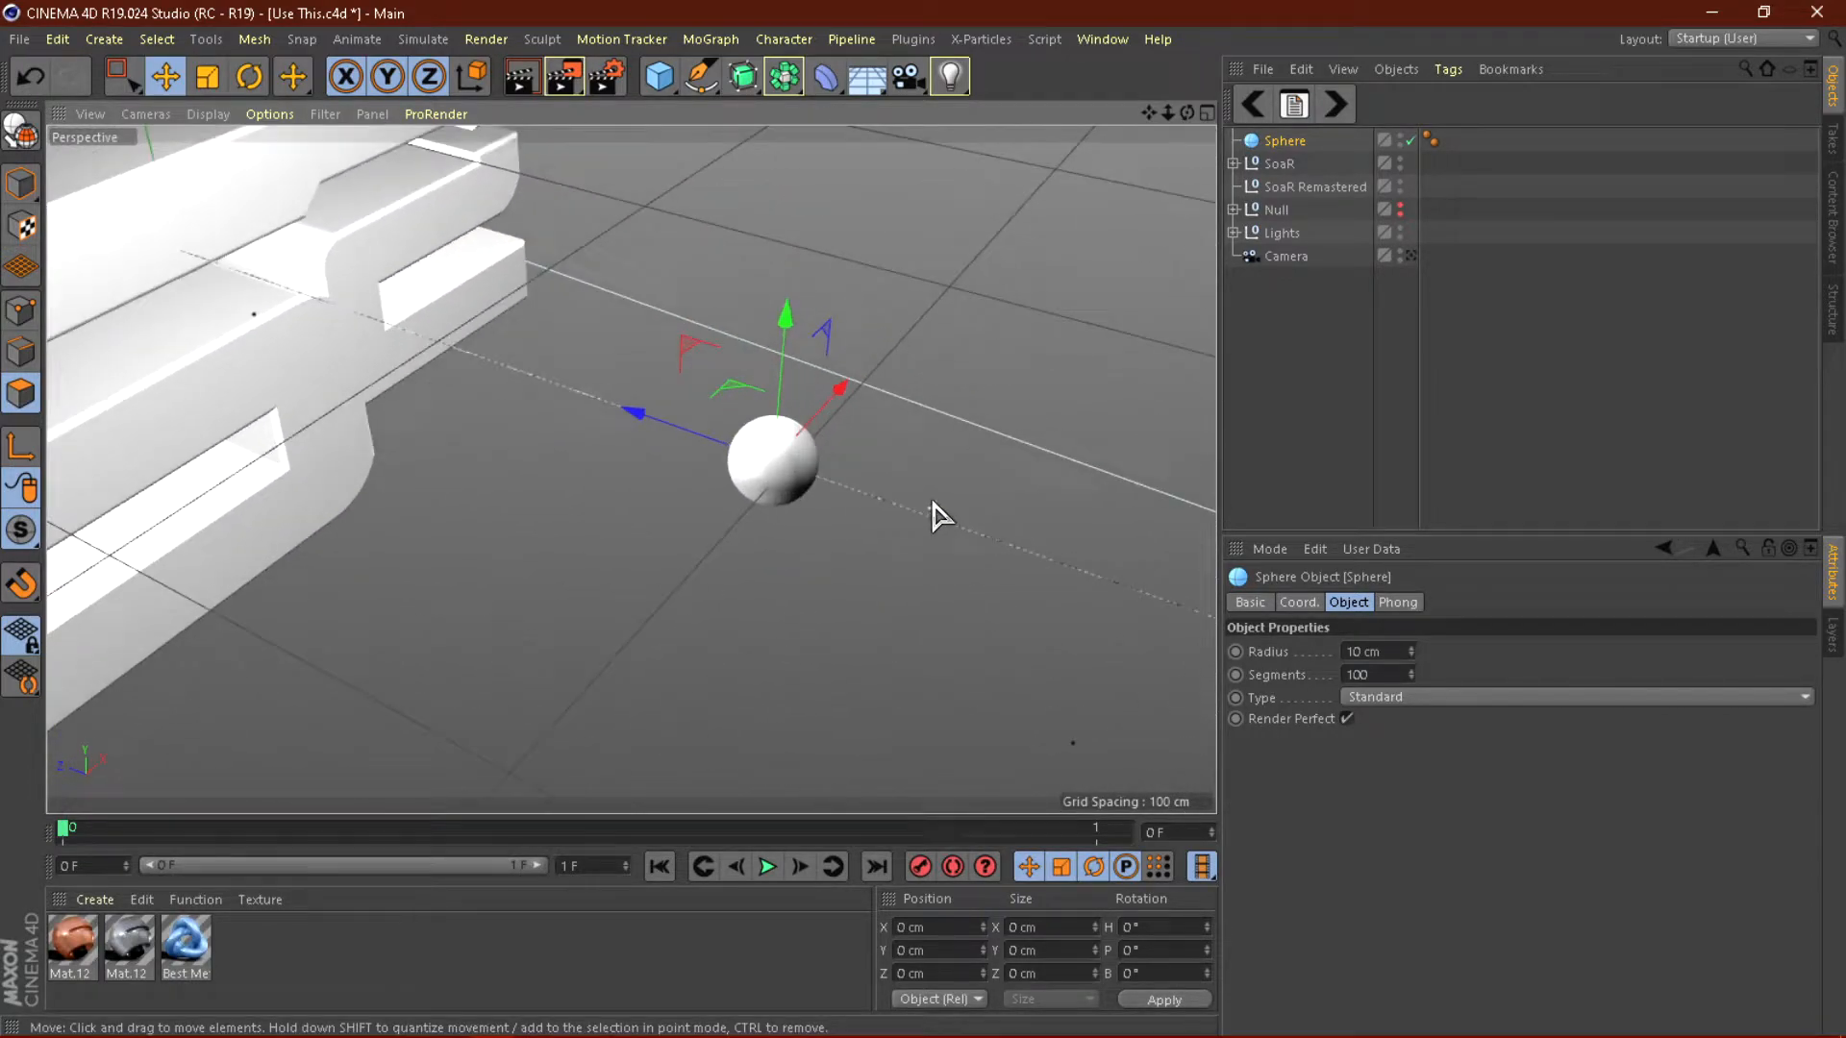
Show the scene in Gouraud Shading (Lines) and examine the sphere's mesh density up close.
click(165, 115)
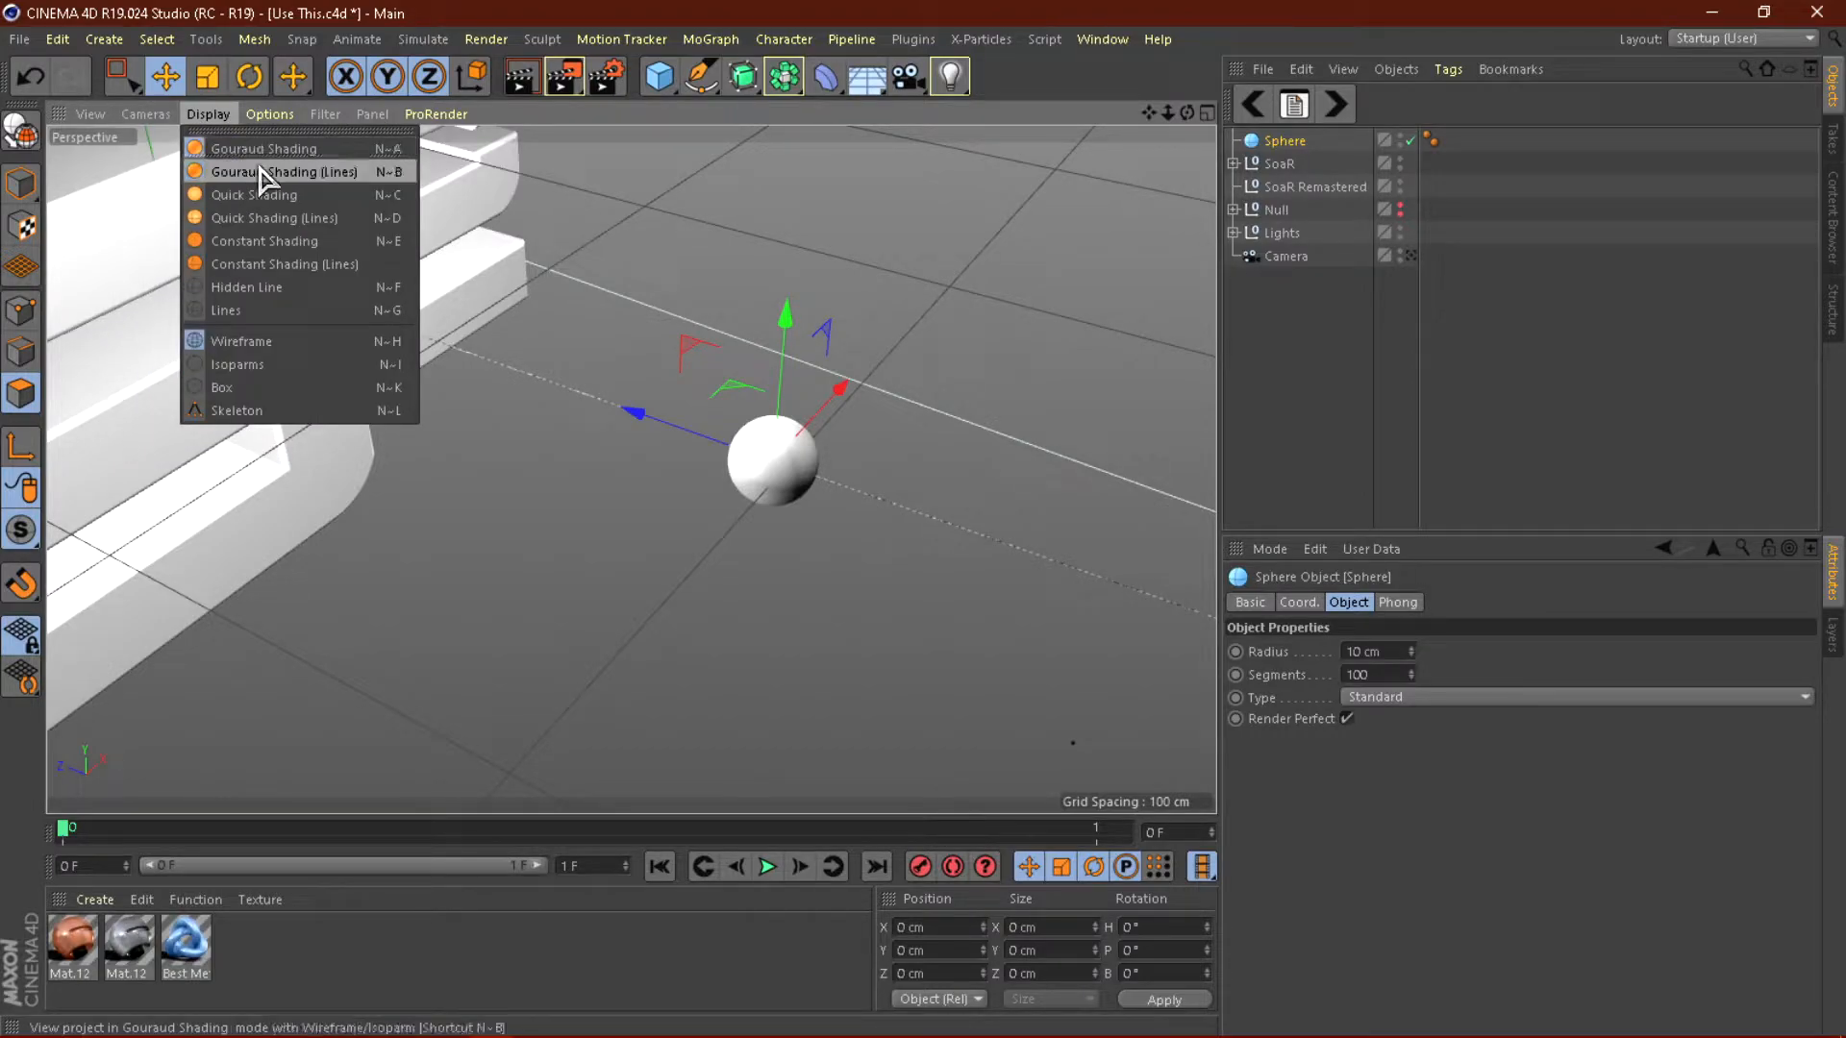
click(289, 169)
scroll(717, 491, up, 3)
scroll(576, 400, up, 3)
scroll(589, 371, up, 3)
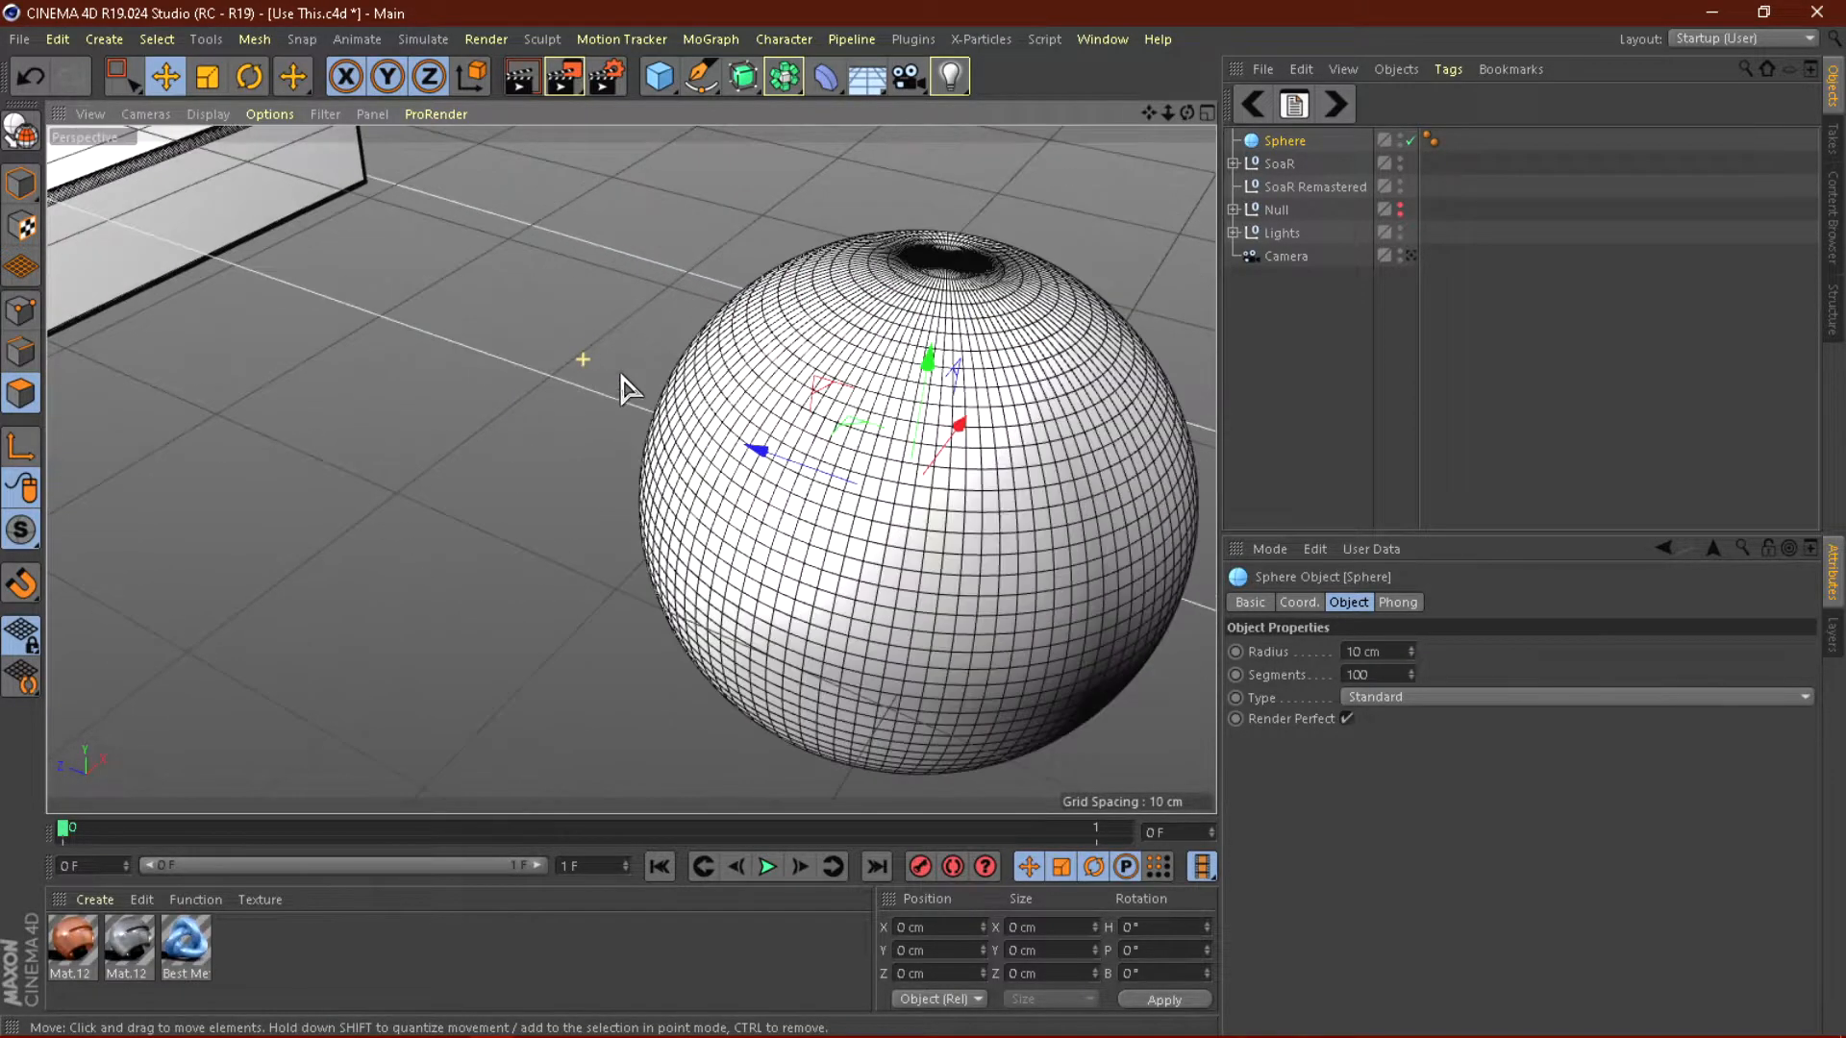
Try a lower segment count on the sphere, restore it to 100, and compare the mesh with the logo.
drag(1410, 674, 1344, 675)
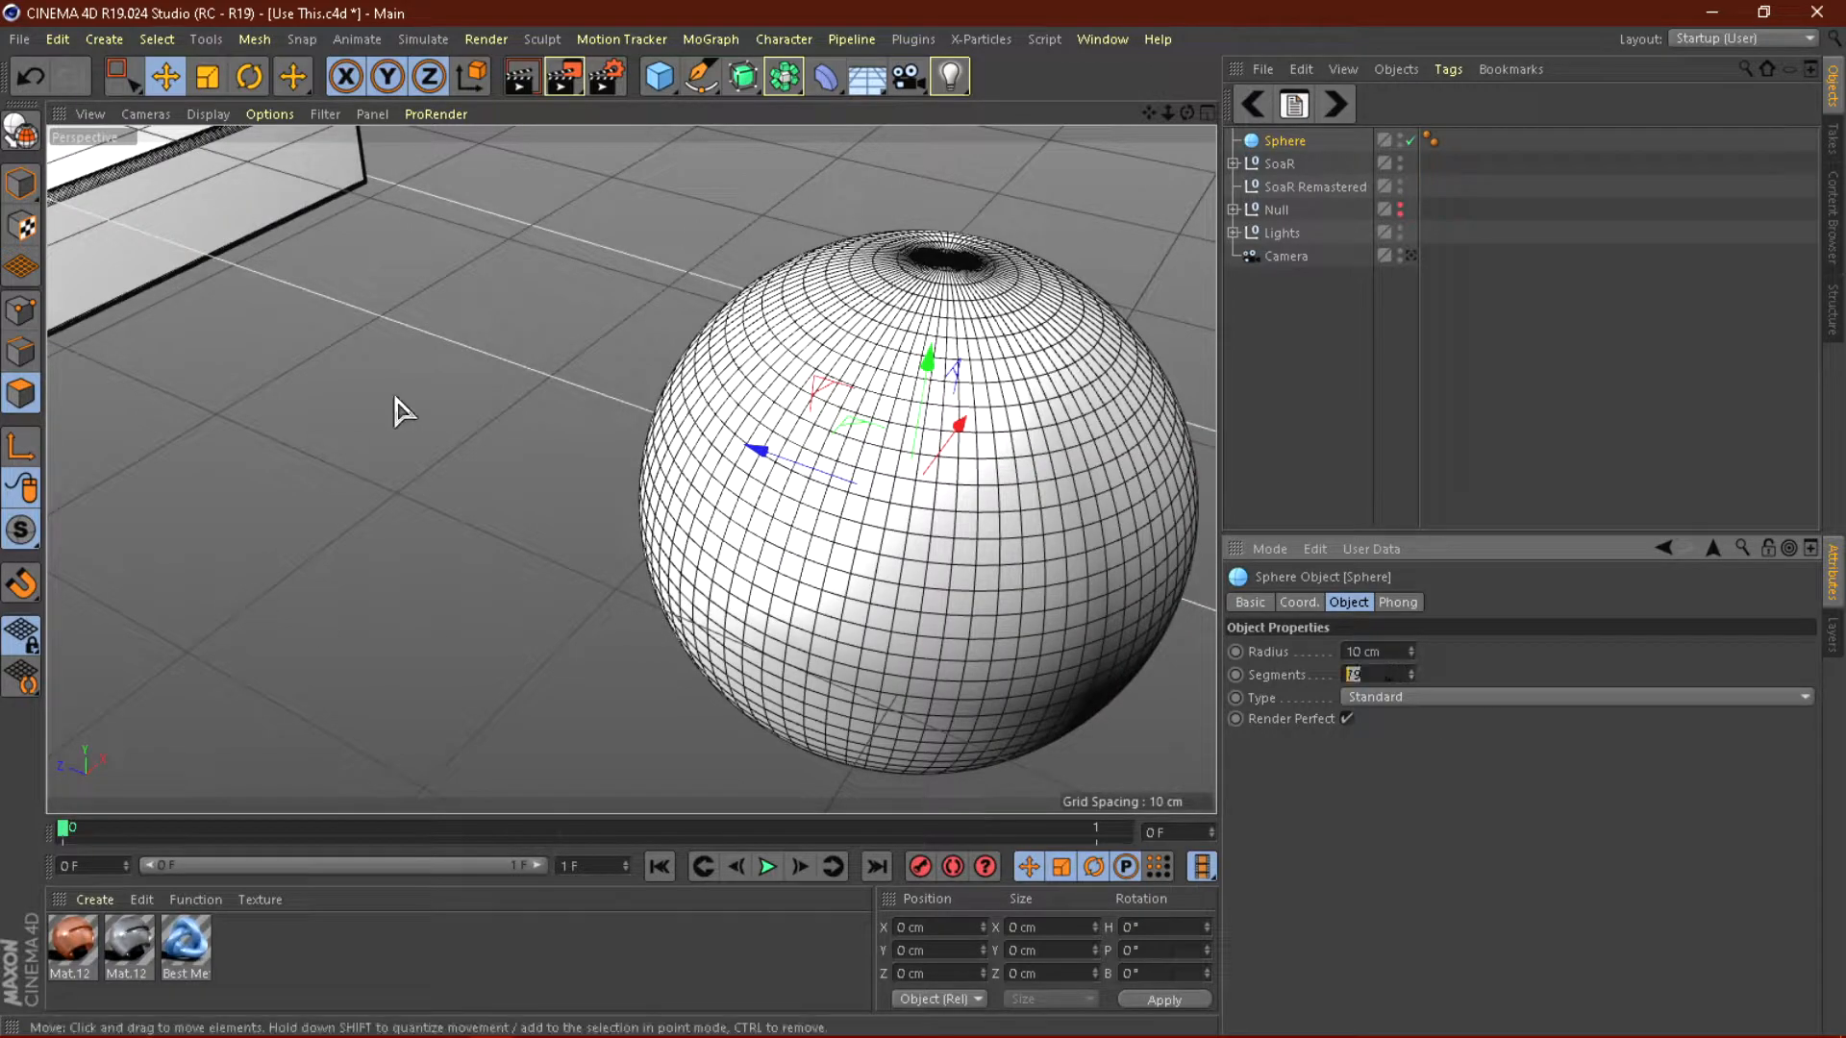
key(Return)
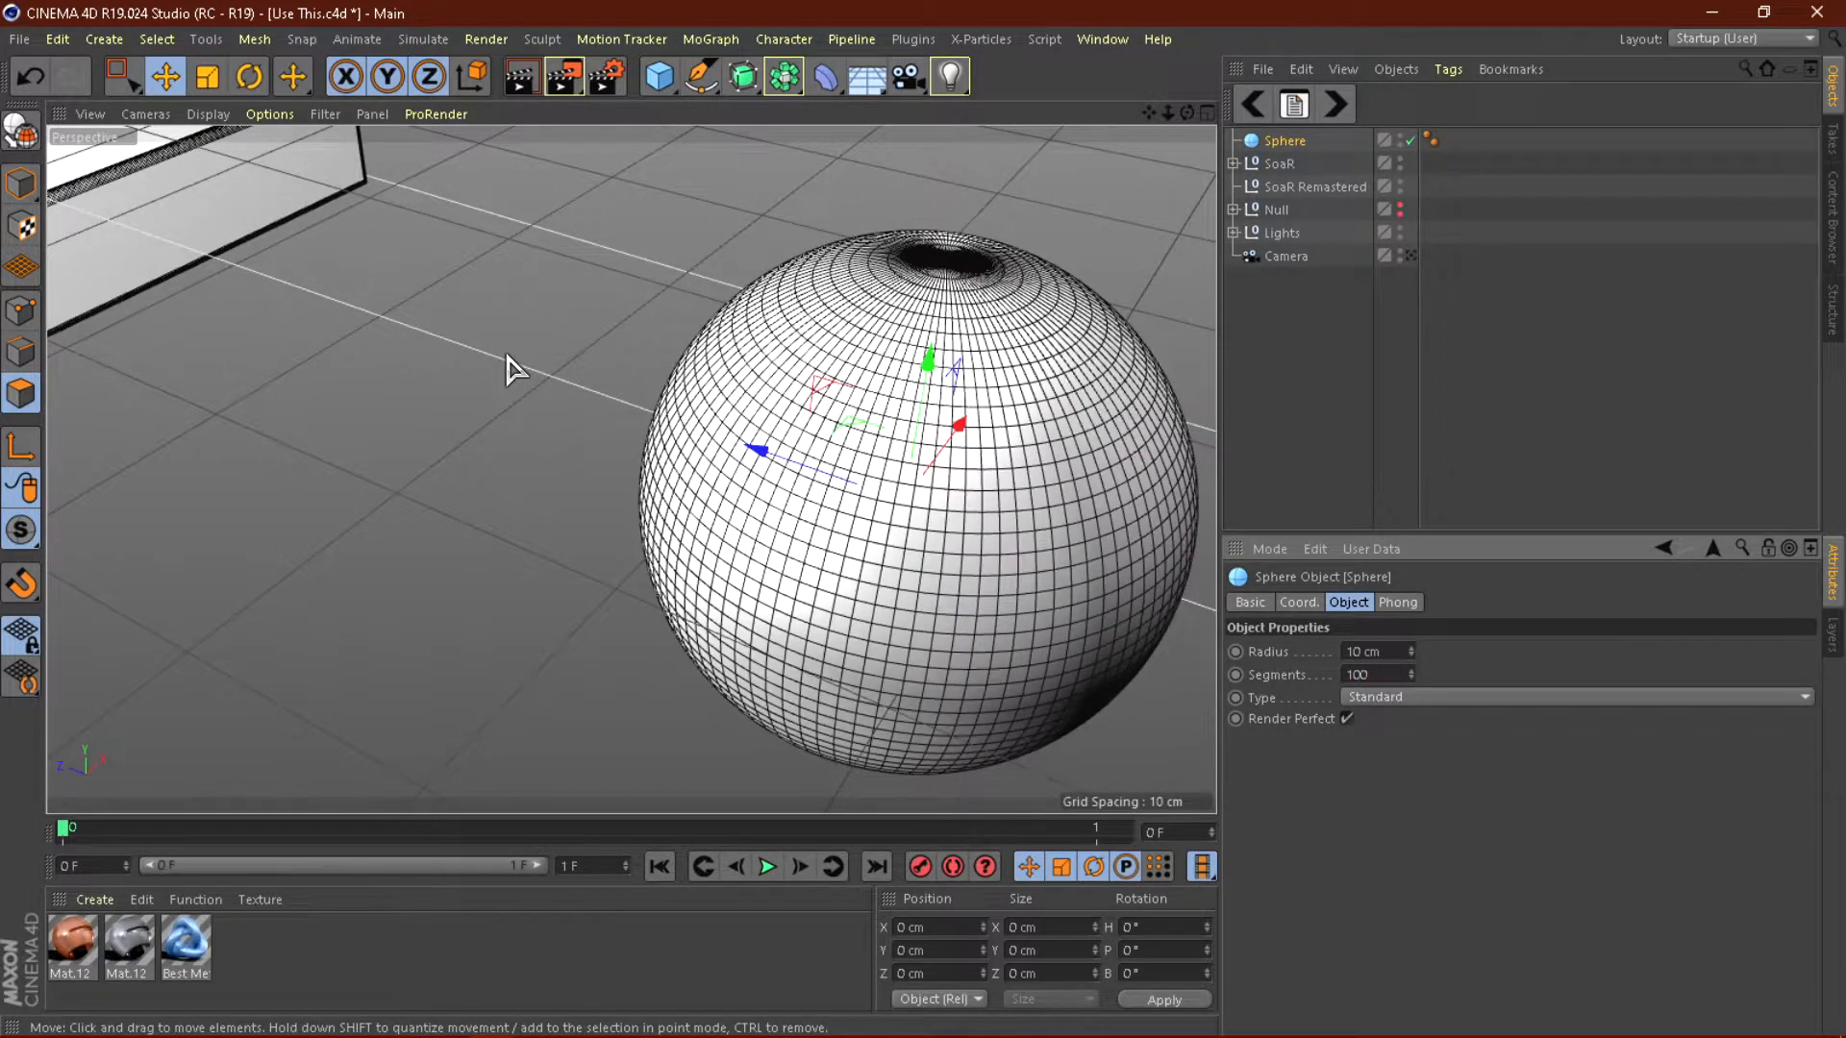
scroll(646, 361, down, 5)
scroll(598, 363, up, 6)
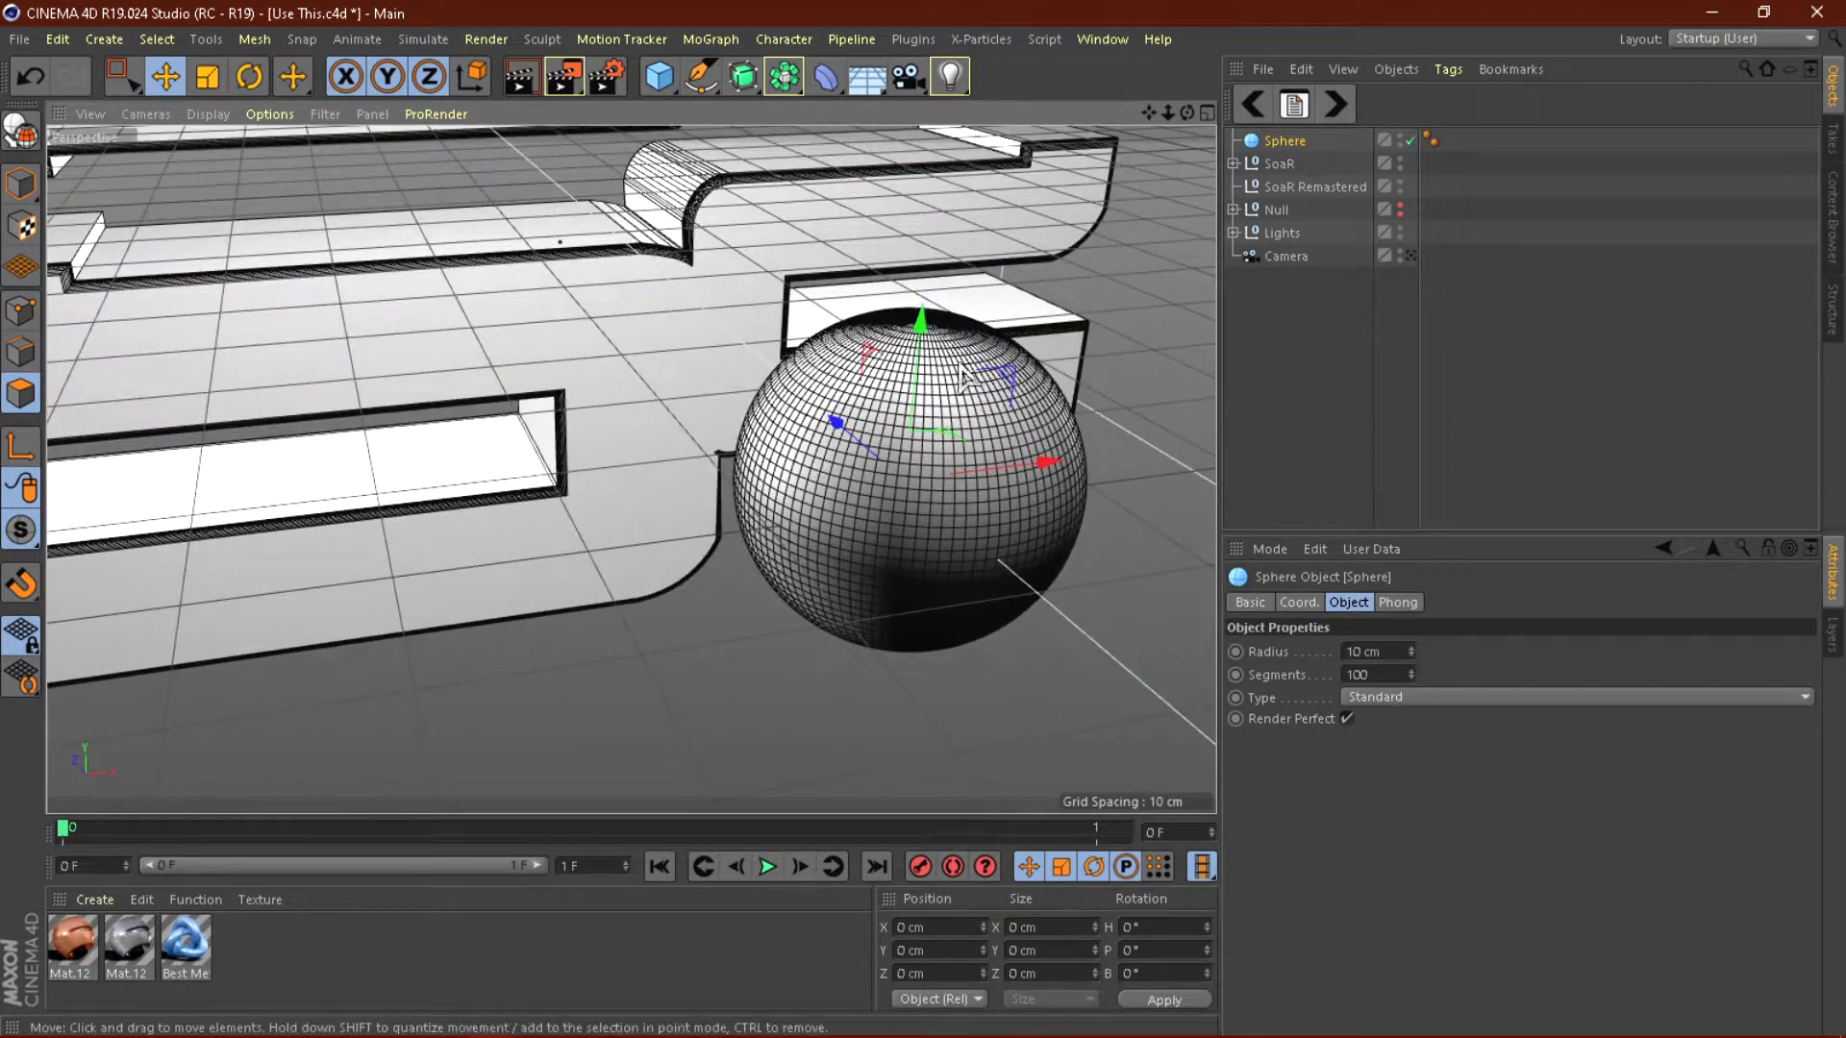
scroll(966, 378, down, 5)
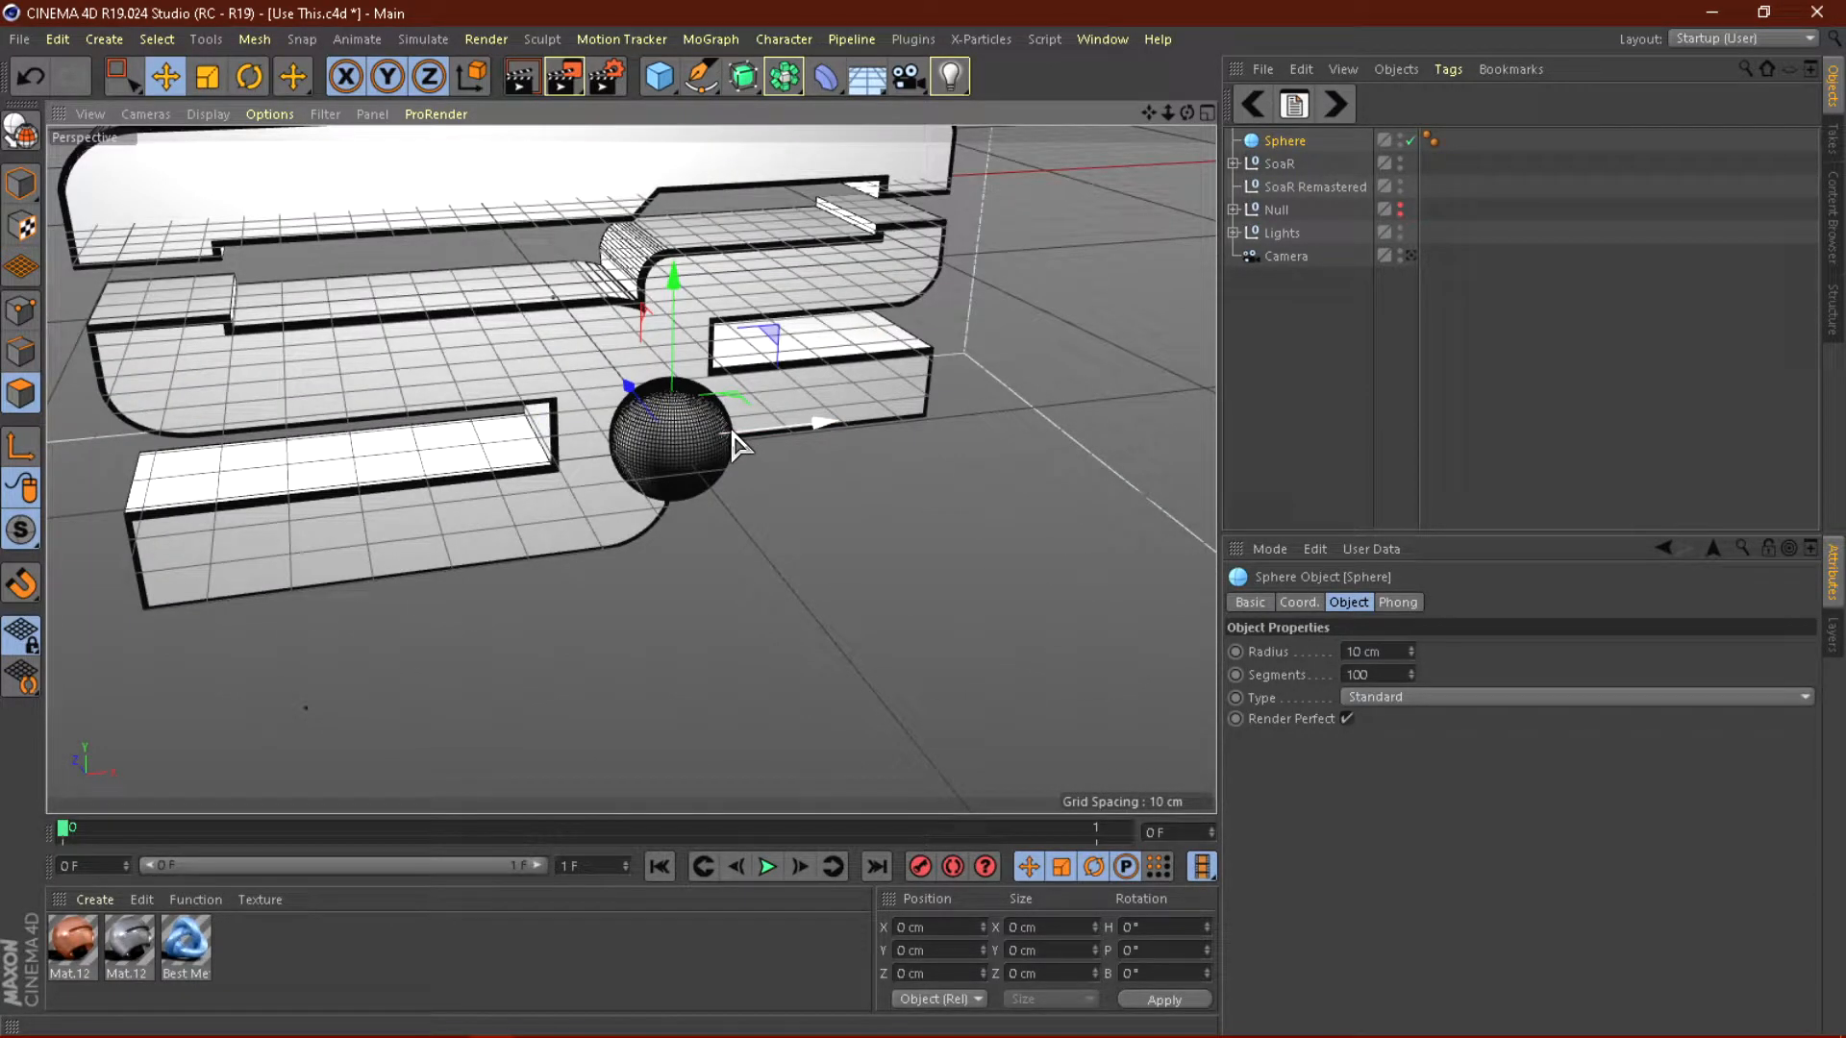
Return the viewport display to plain Gouraud Shading without lines.
click(221, 114)
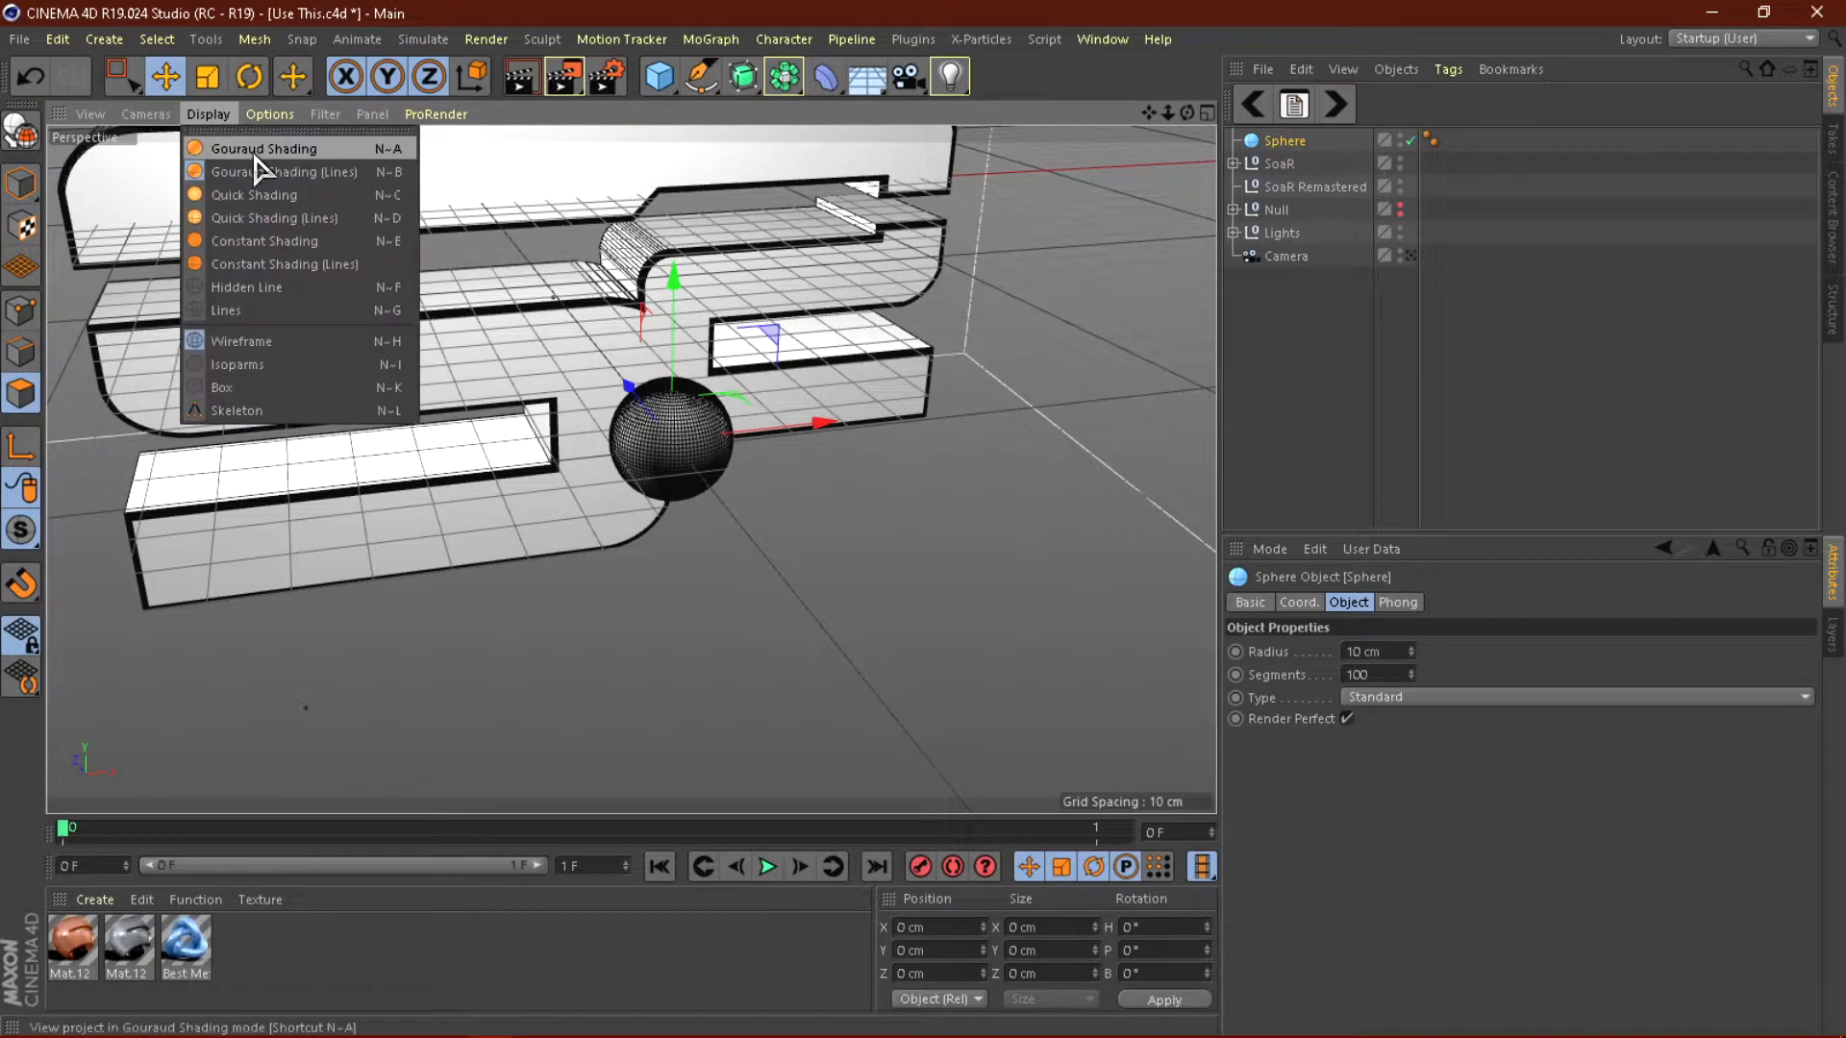
click(254, 162)
click(195, 120)
click(207, 115)
scroll(786, 634, down, 4)
scroll(451, 548, up, 2)
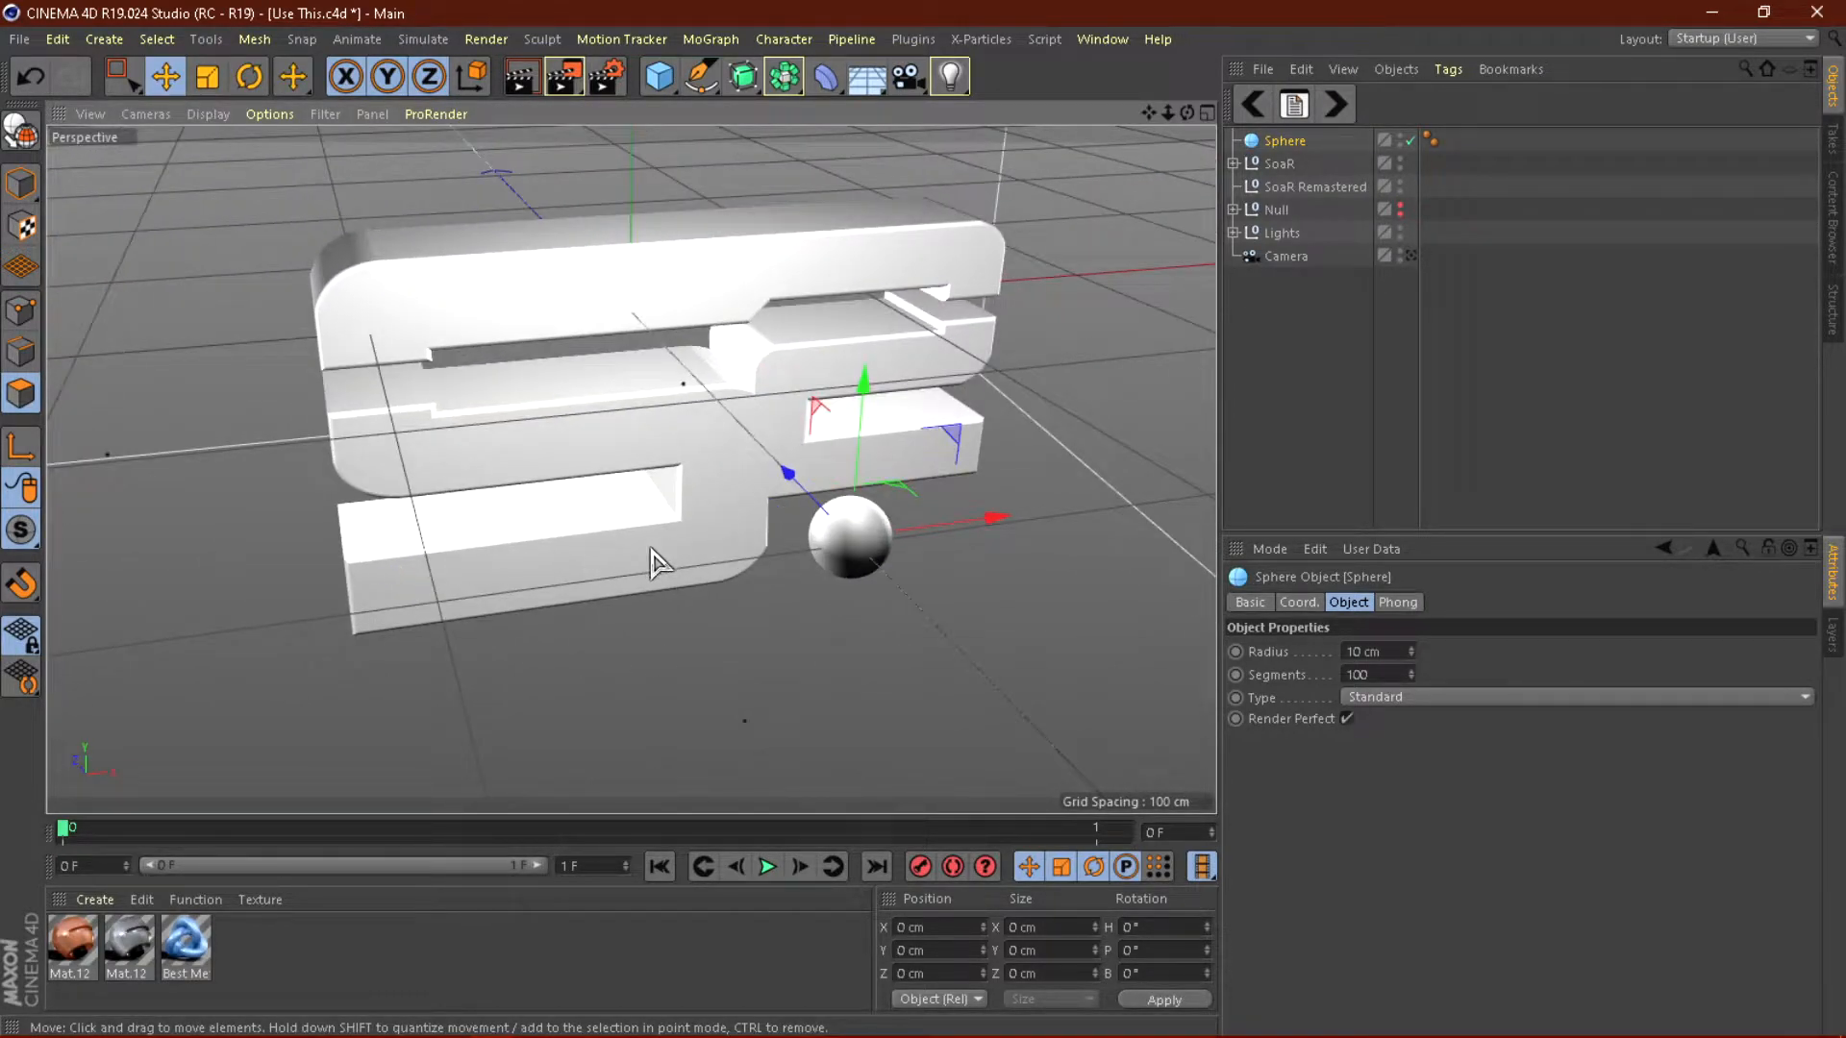
alt+drag(763, 512, 961, 279)
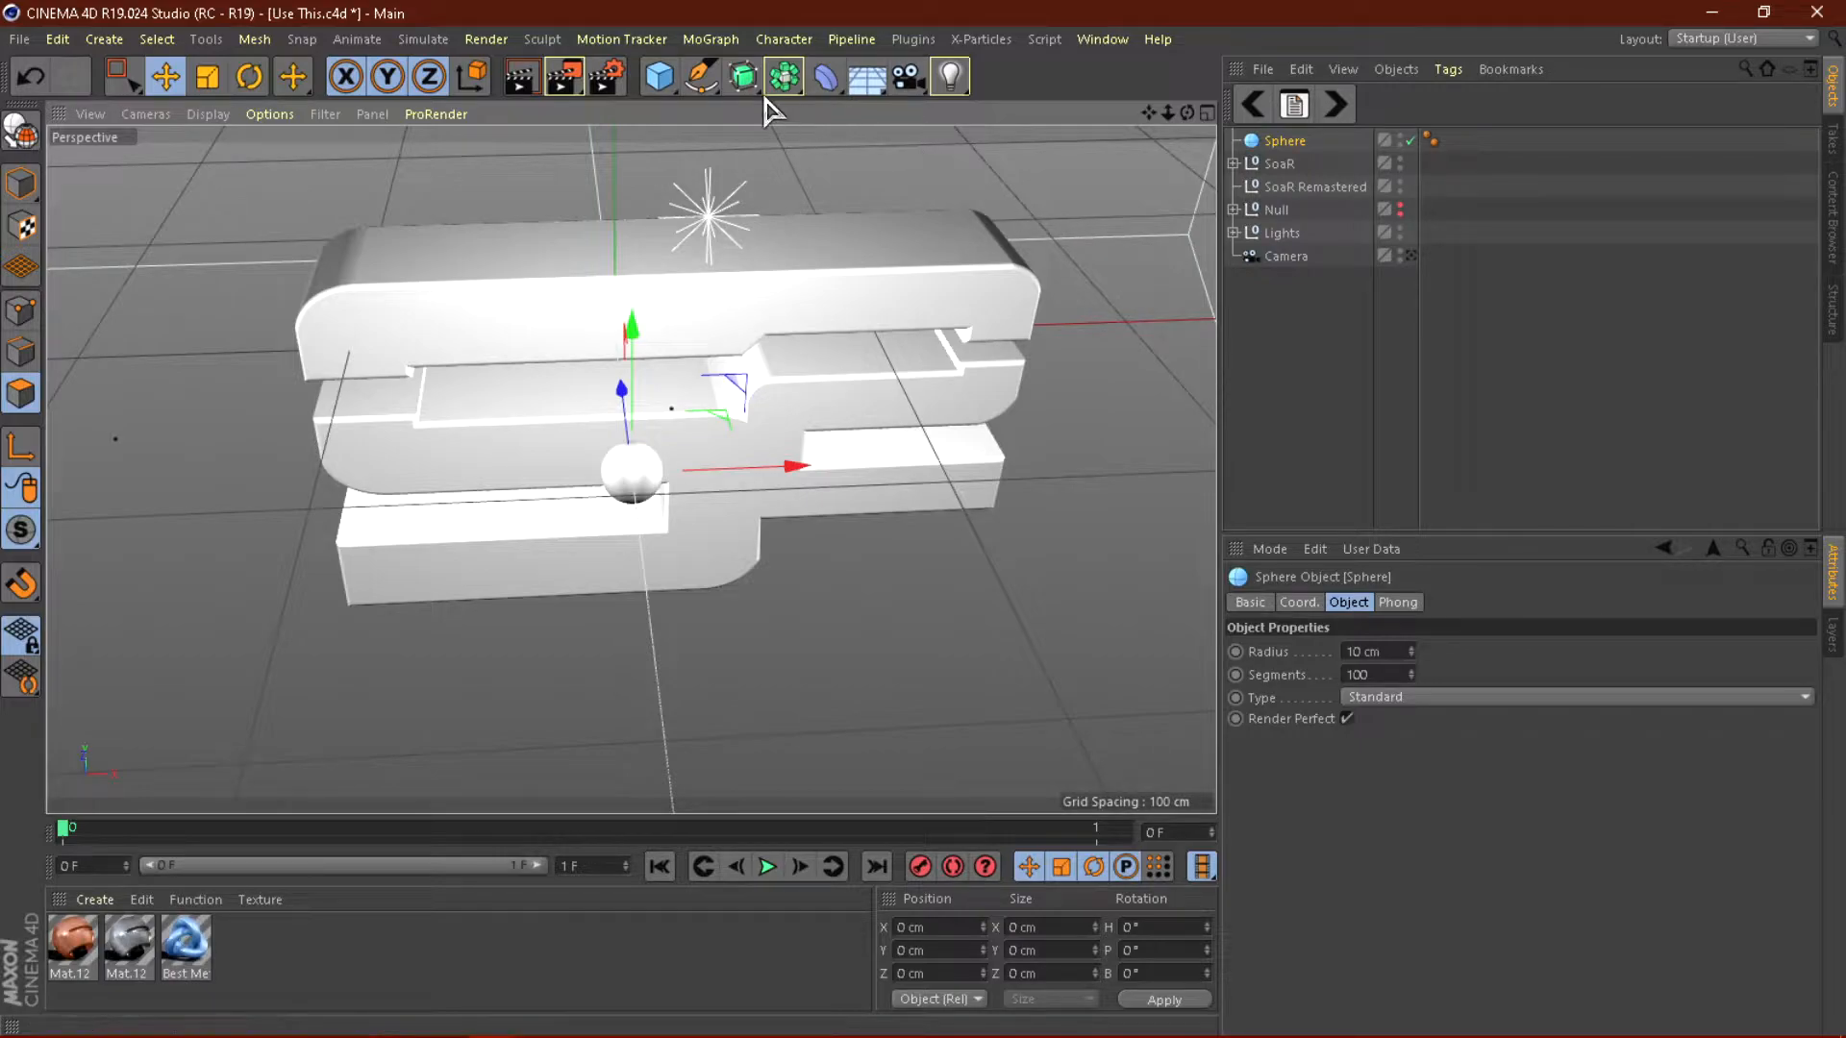
Activate the spline Pen tool and maximise the Front view with the logo outline in frame.
click(701, 77)
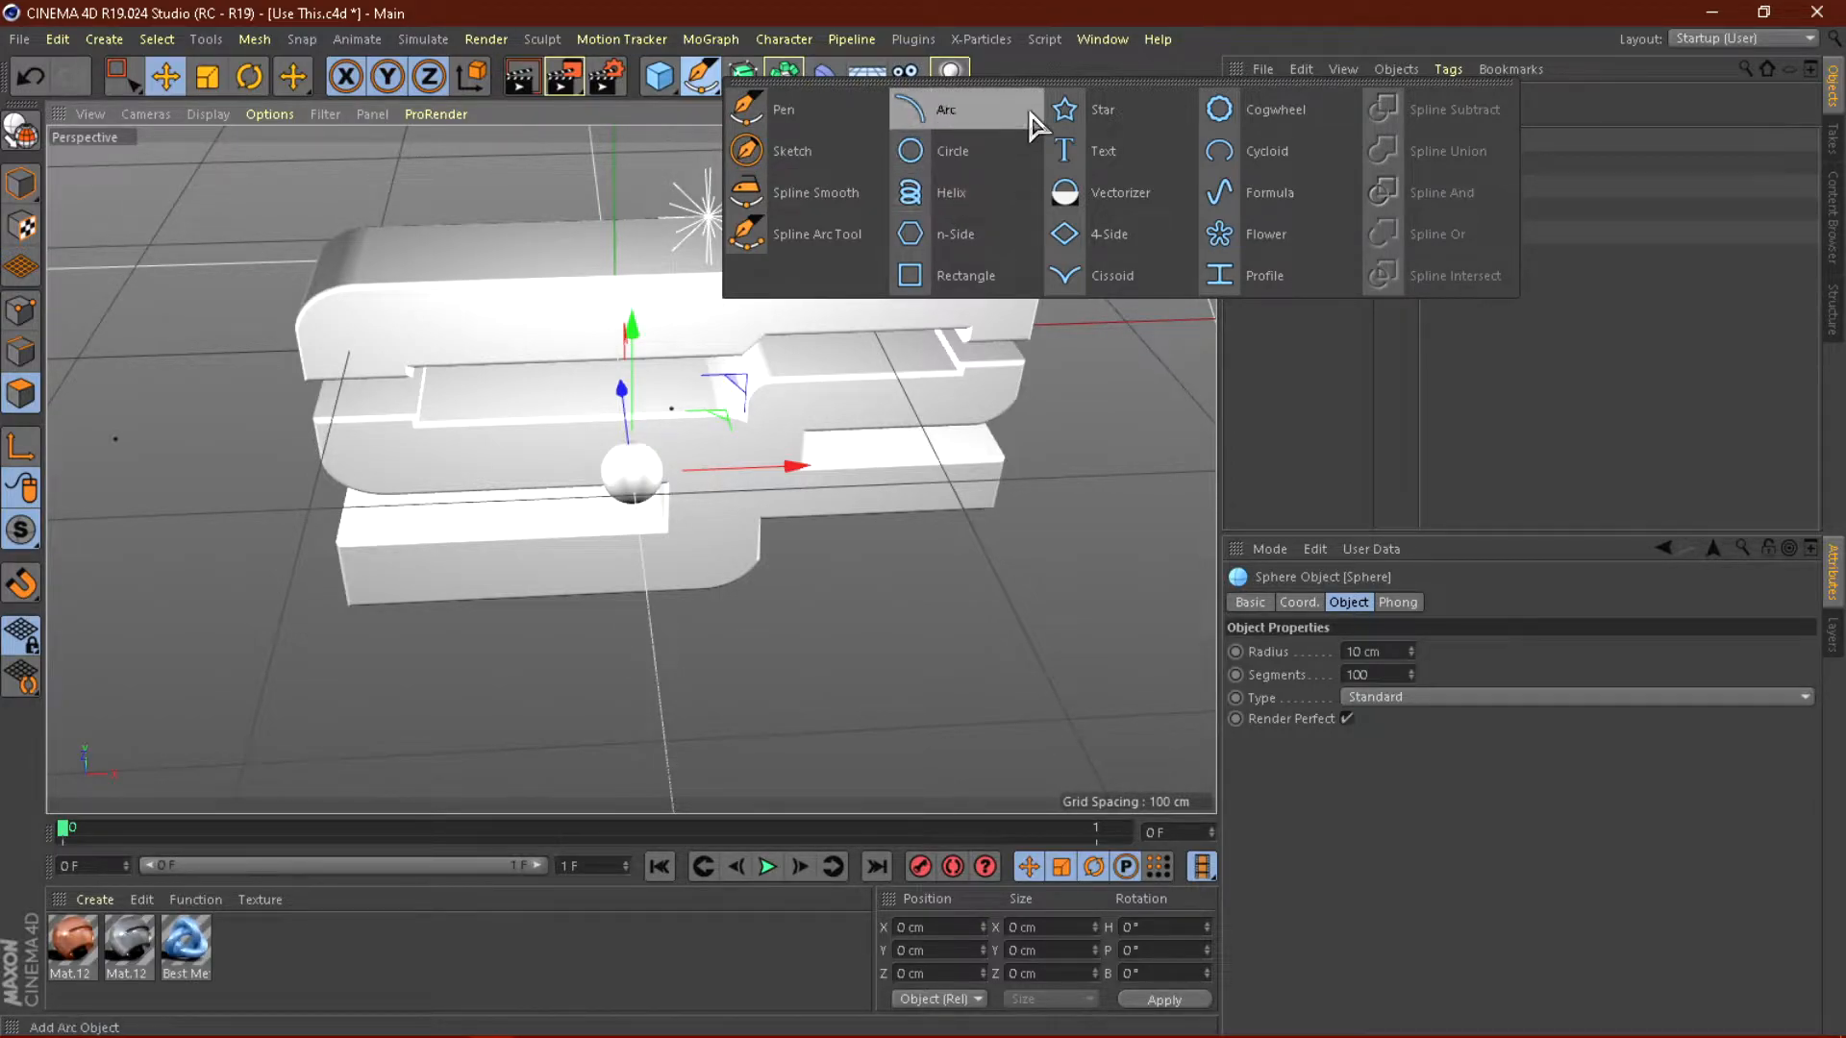
click(788, 124)
alt+drag(803, 445, 754, 688)
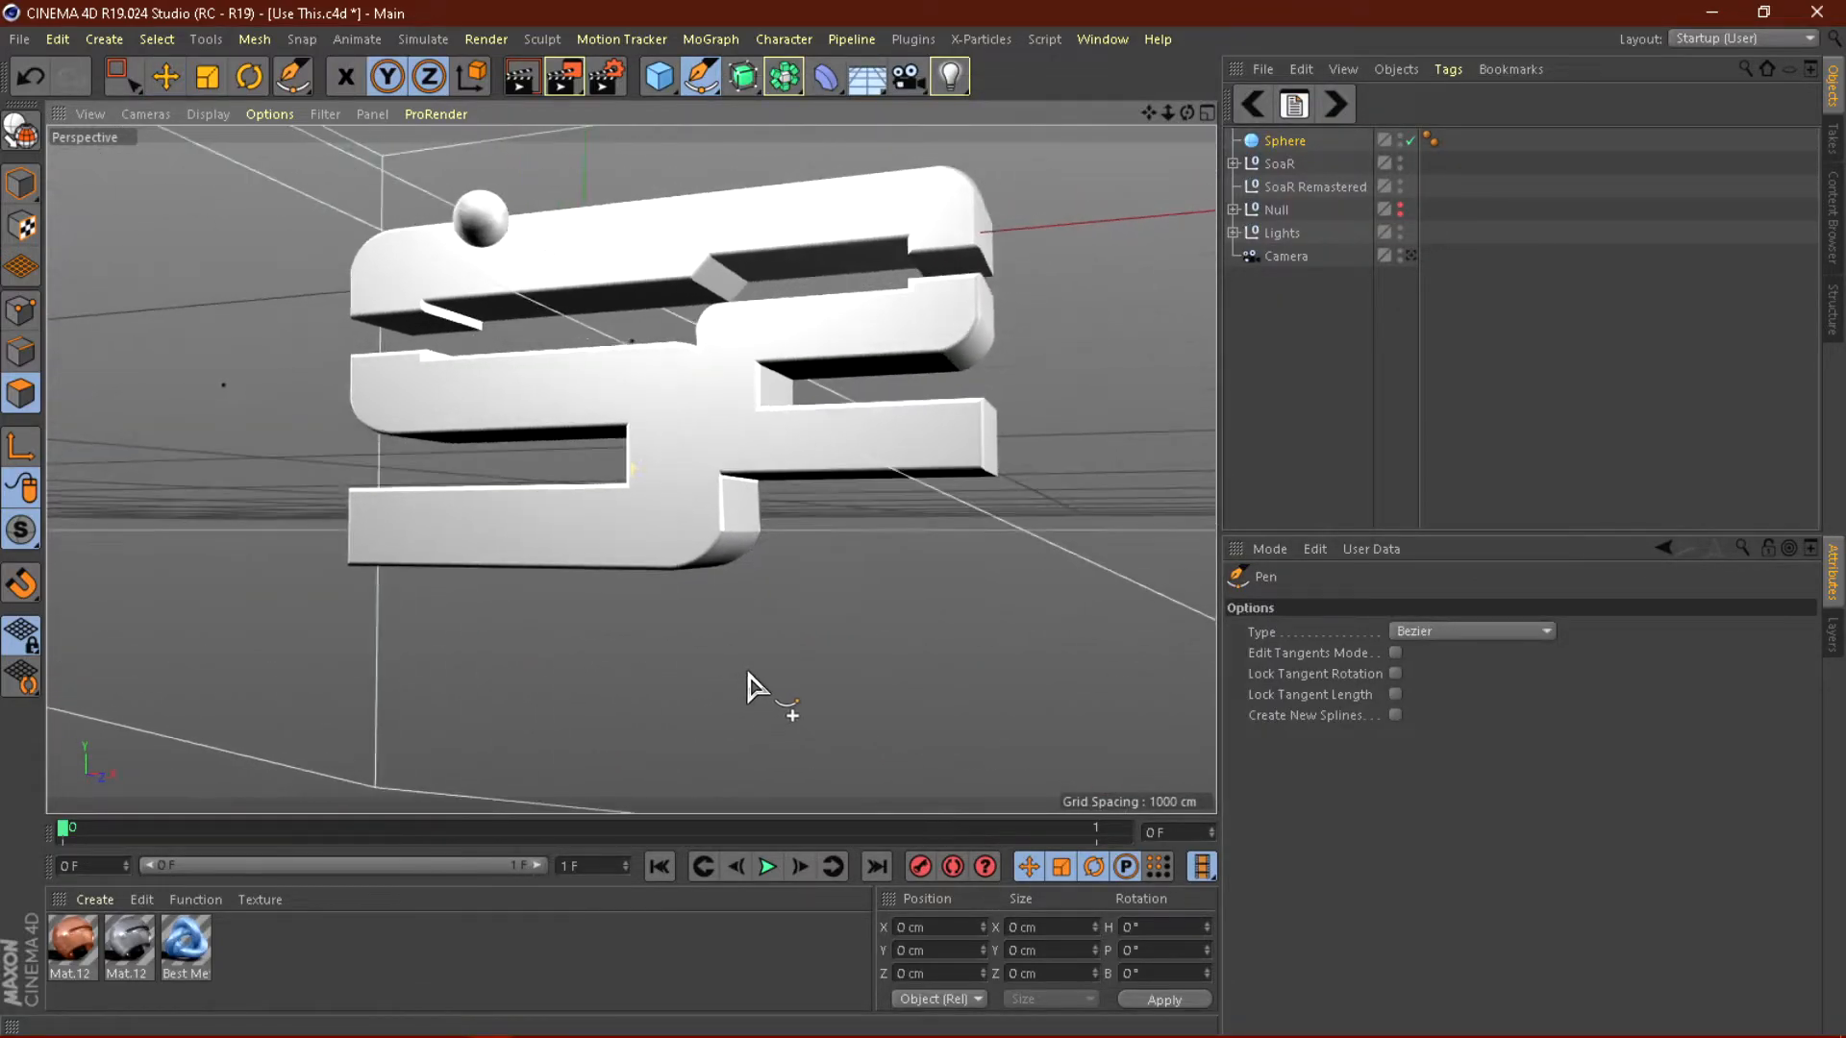
click(1208, 115)
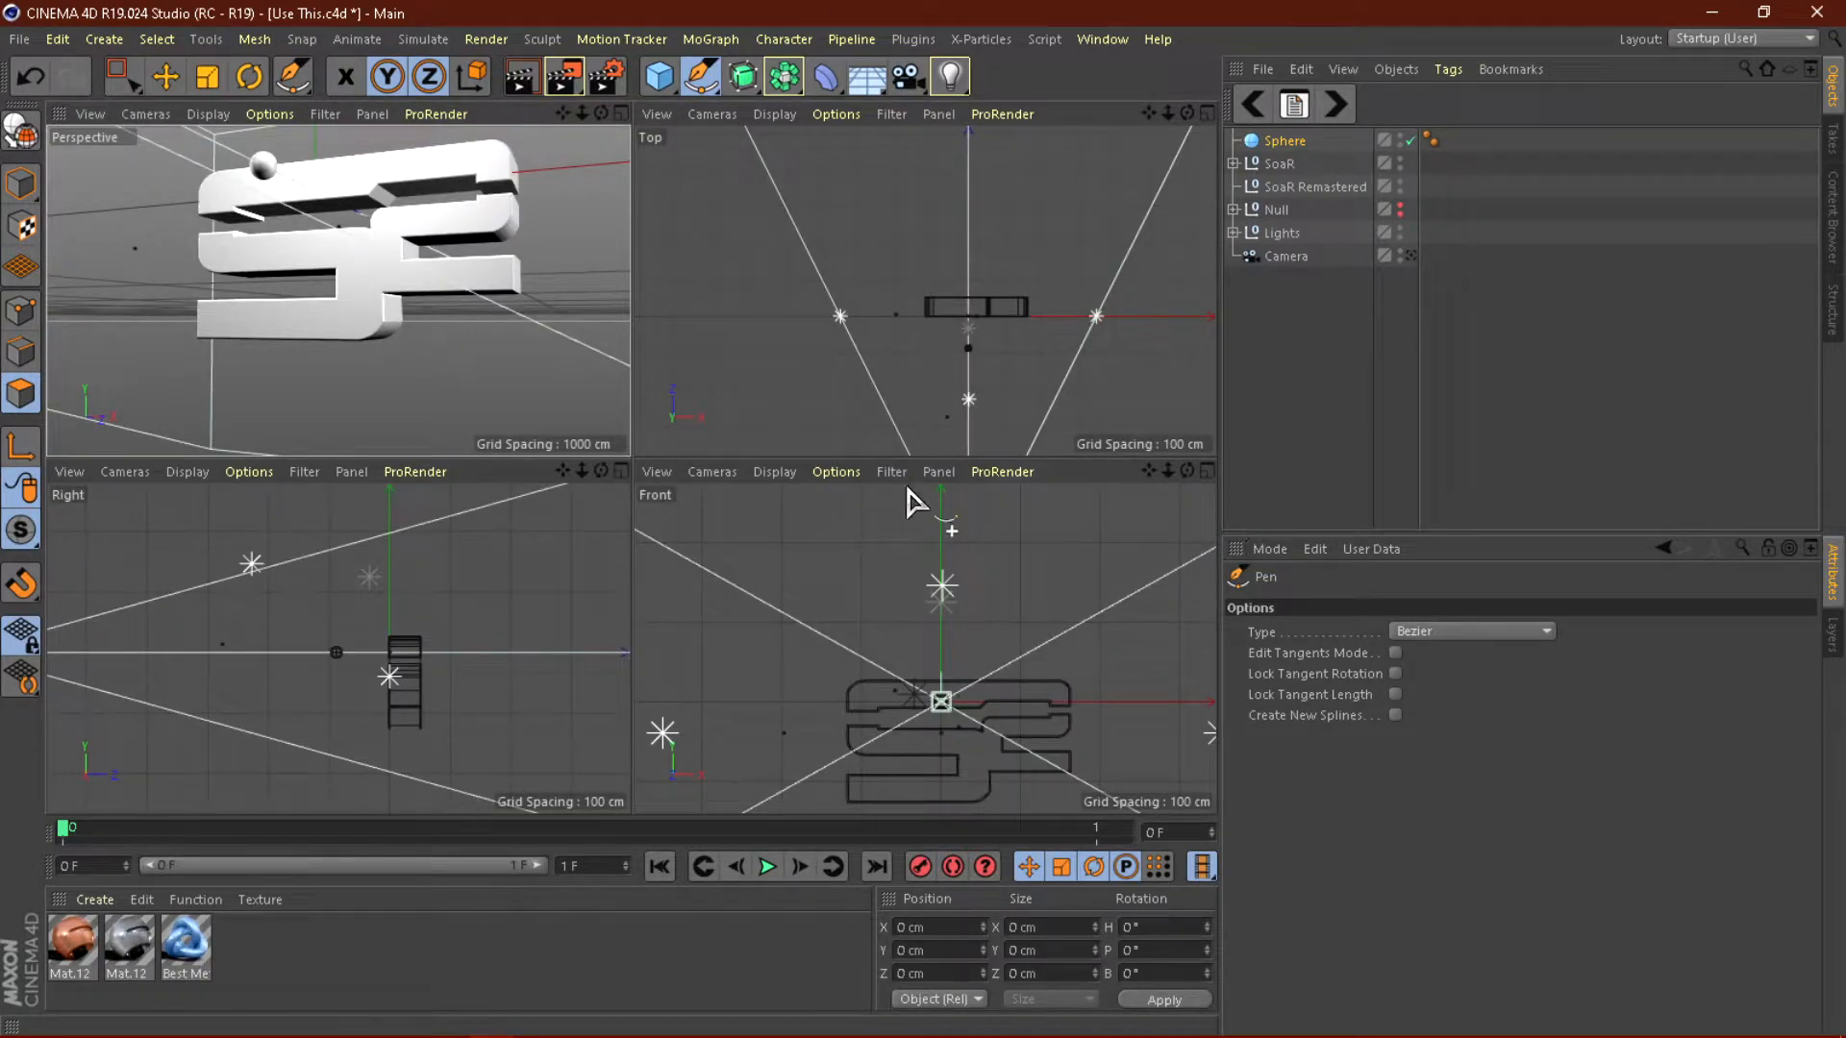
click(1207, 471)
scroll(618, 308, down, 5)
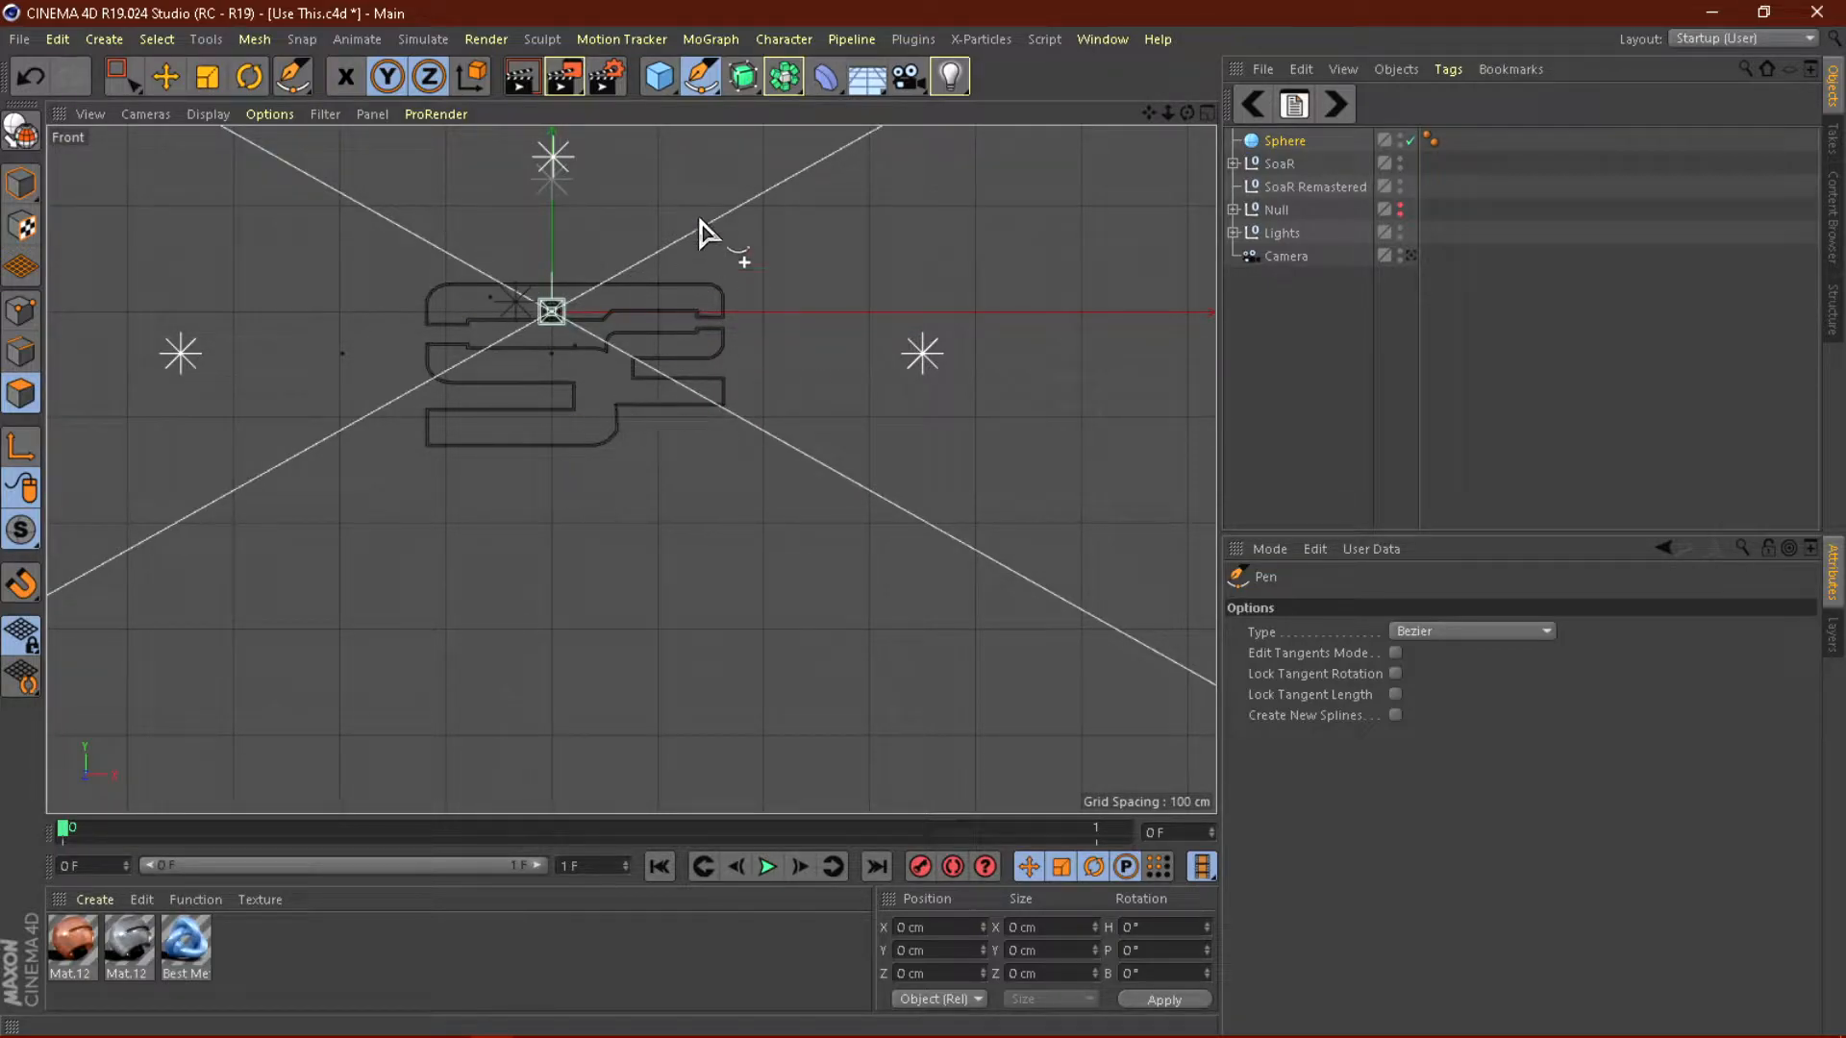
click(704, 81)
scroll(532, 383, up, 2)
scroll(663, 490, up, 2)
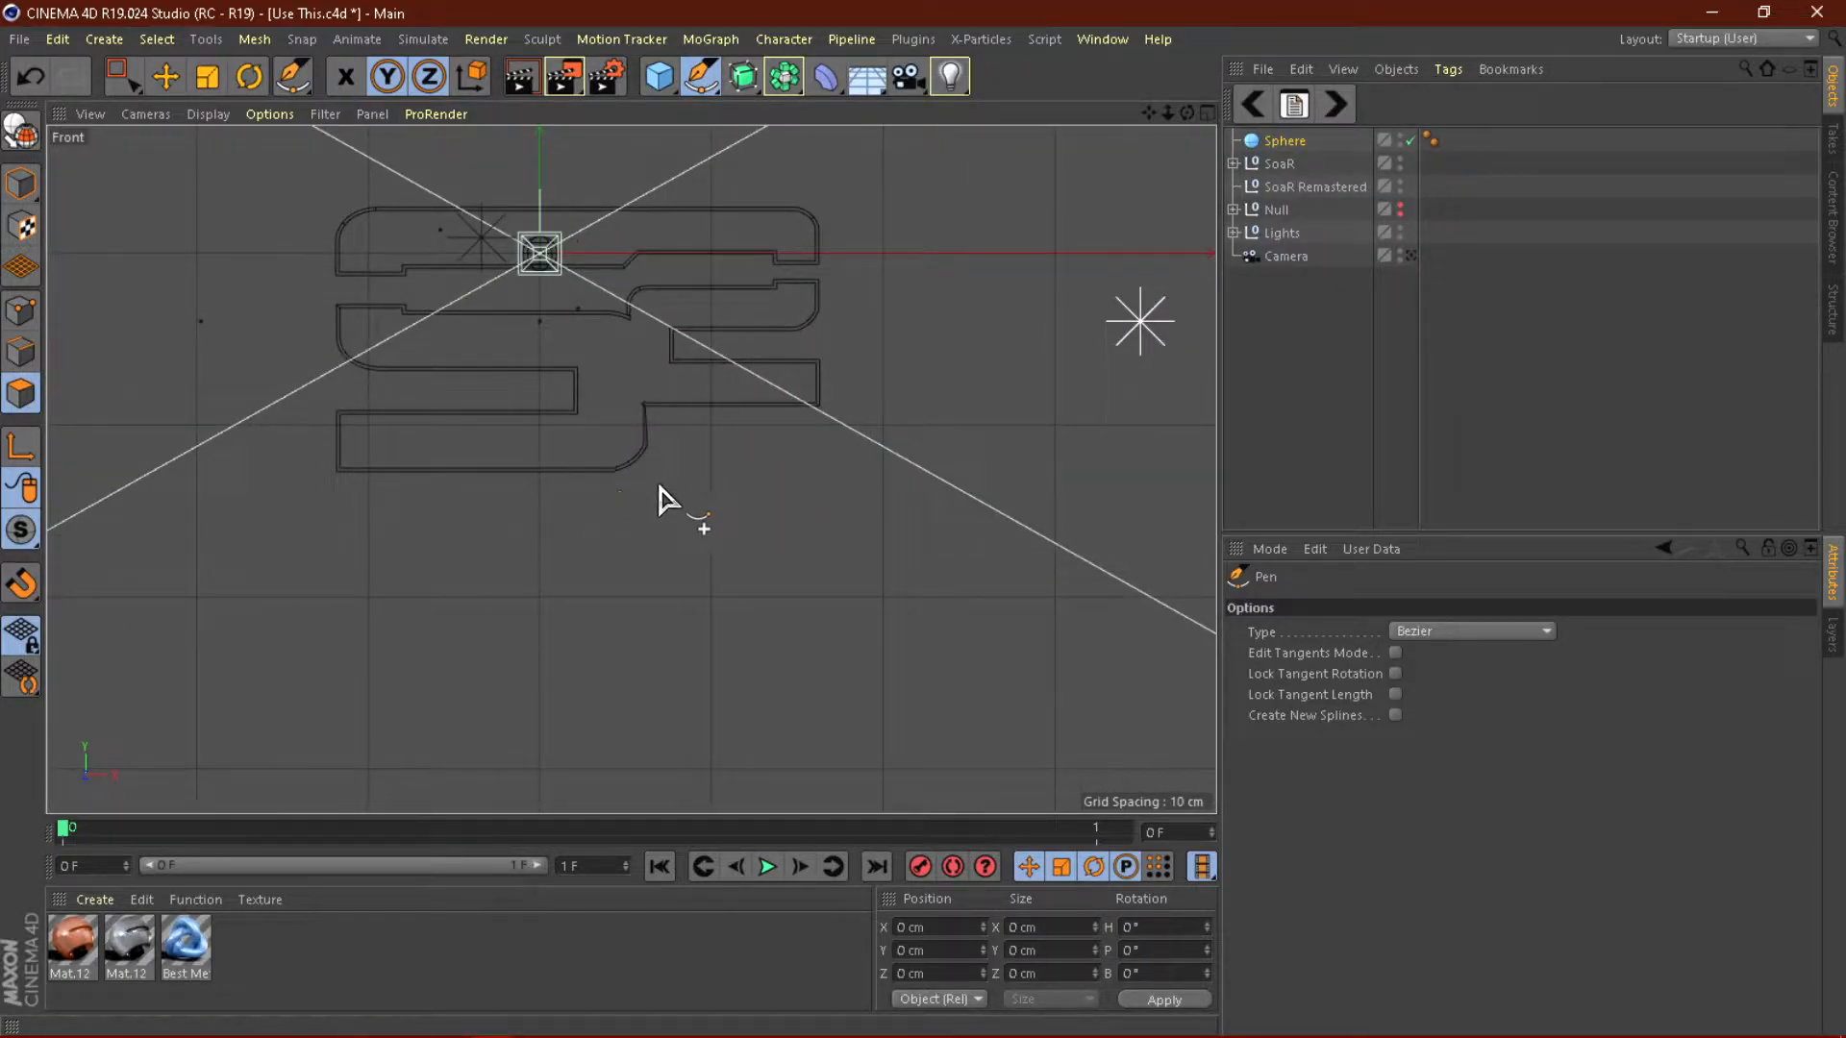
click(597, 520)
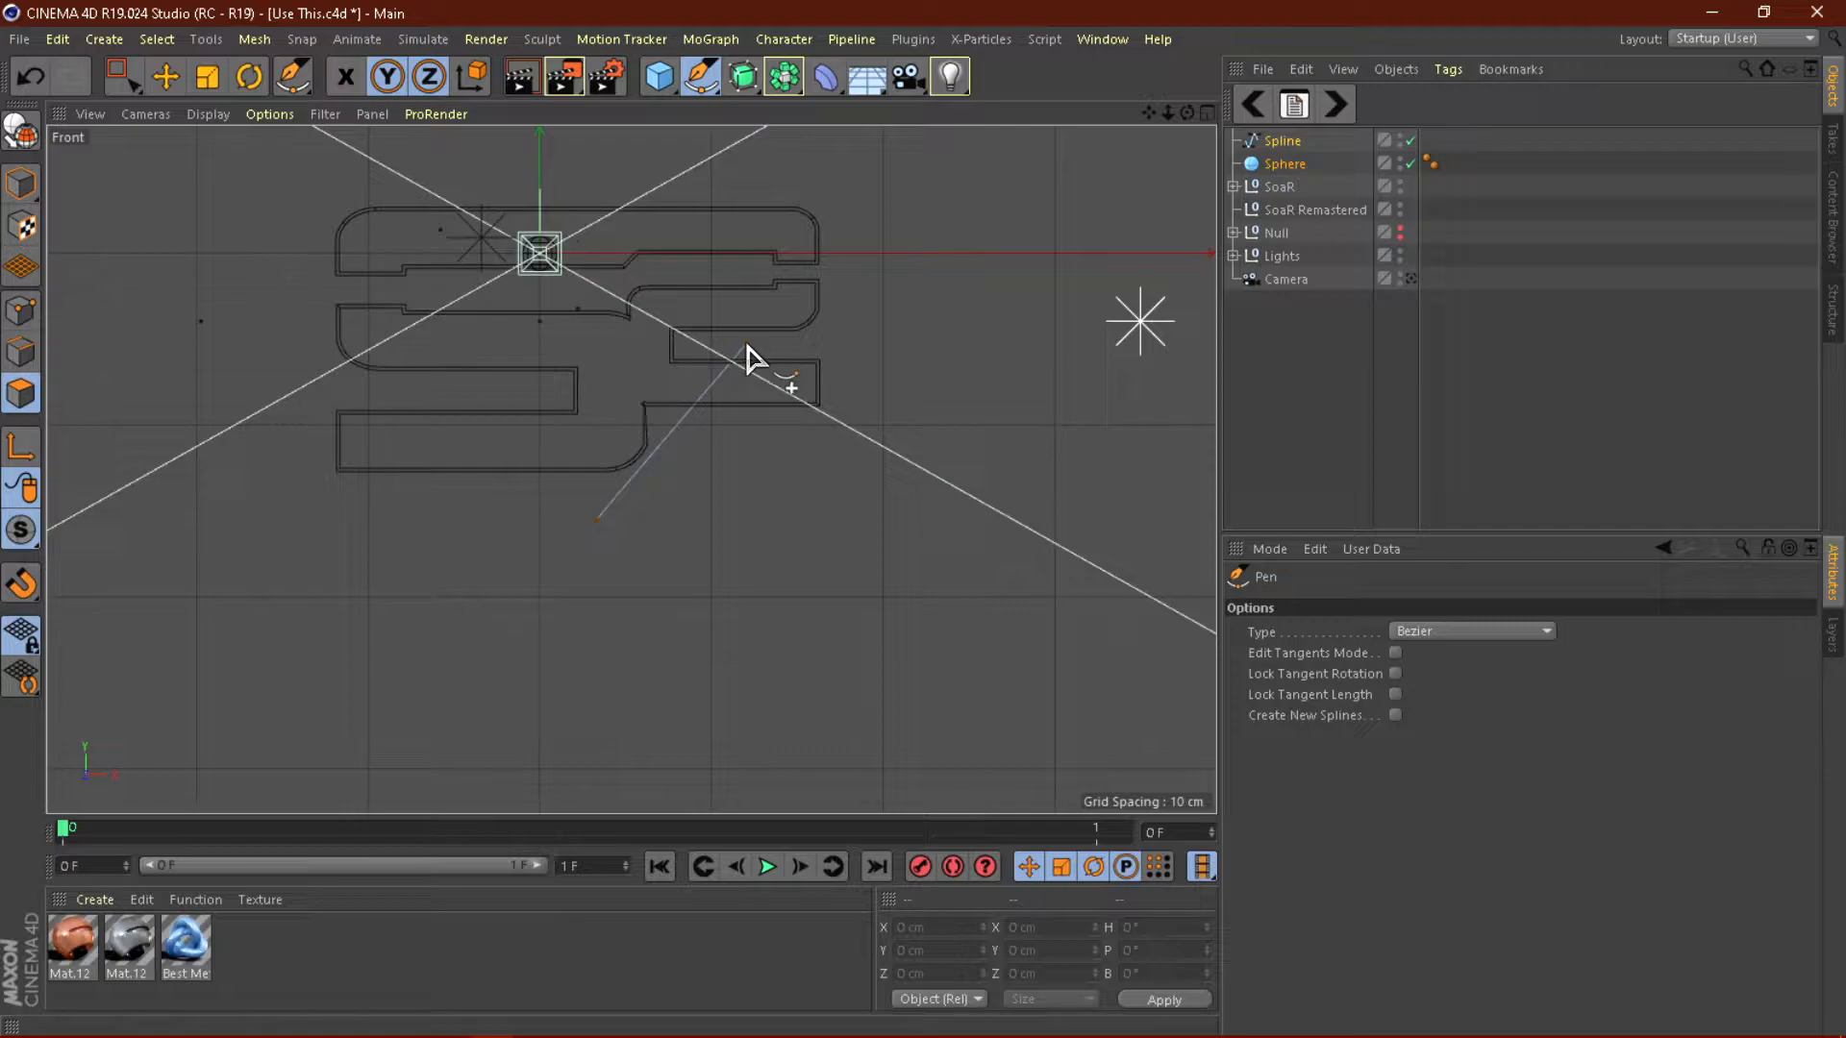
drag(744, 344, 647, 259)
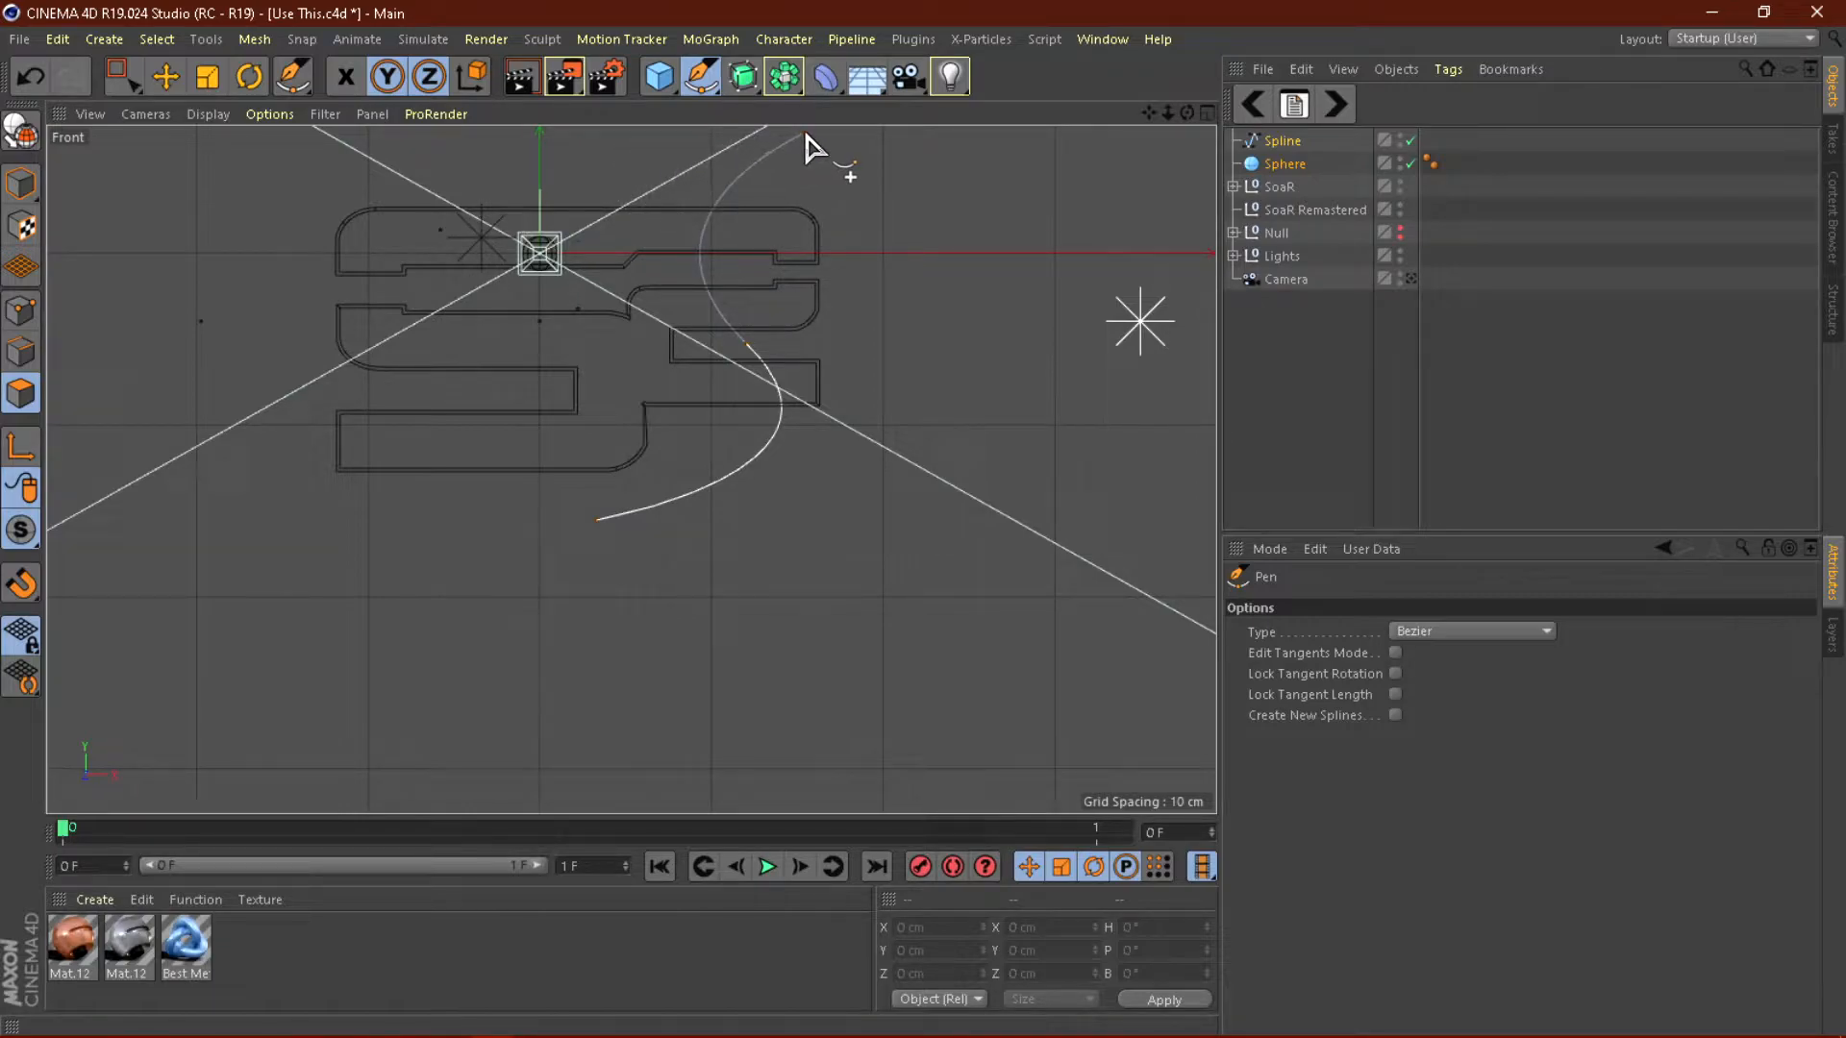
key(ctrl+z)
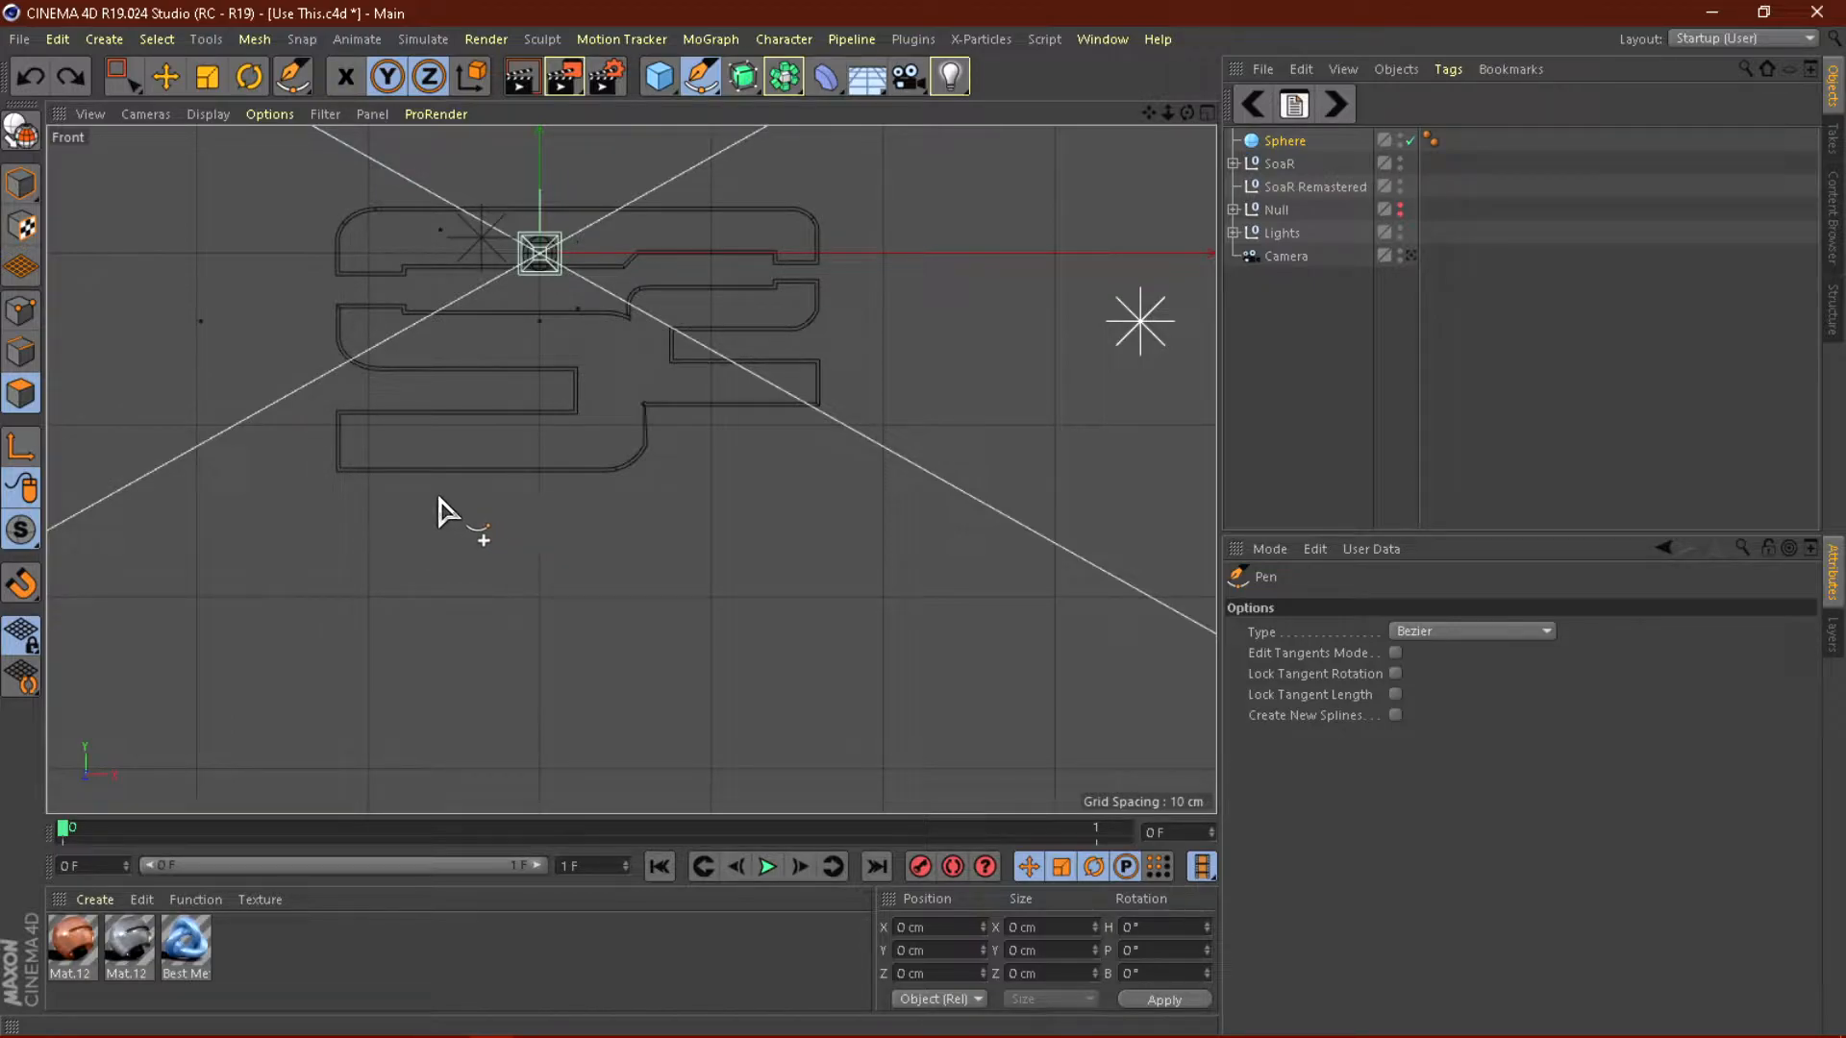
Start a Bezier spline just below the logo and curve it up through the logo's right half.
click(510, 501)
drag(721, 337, 693, 226)
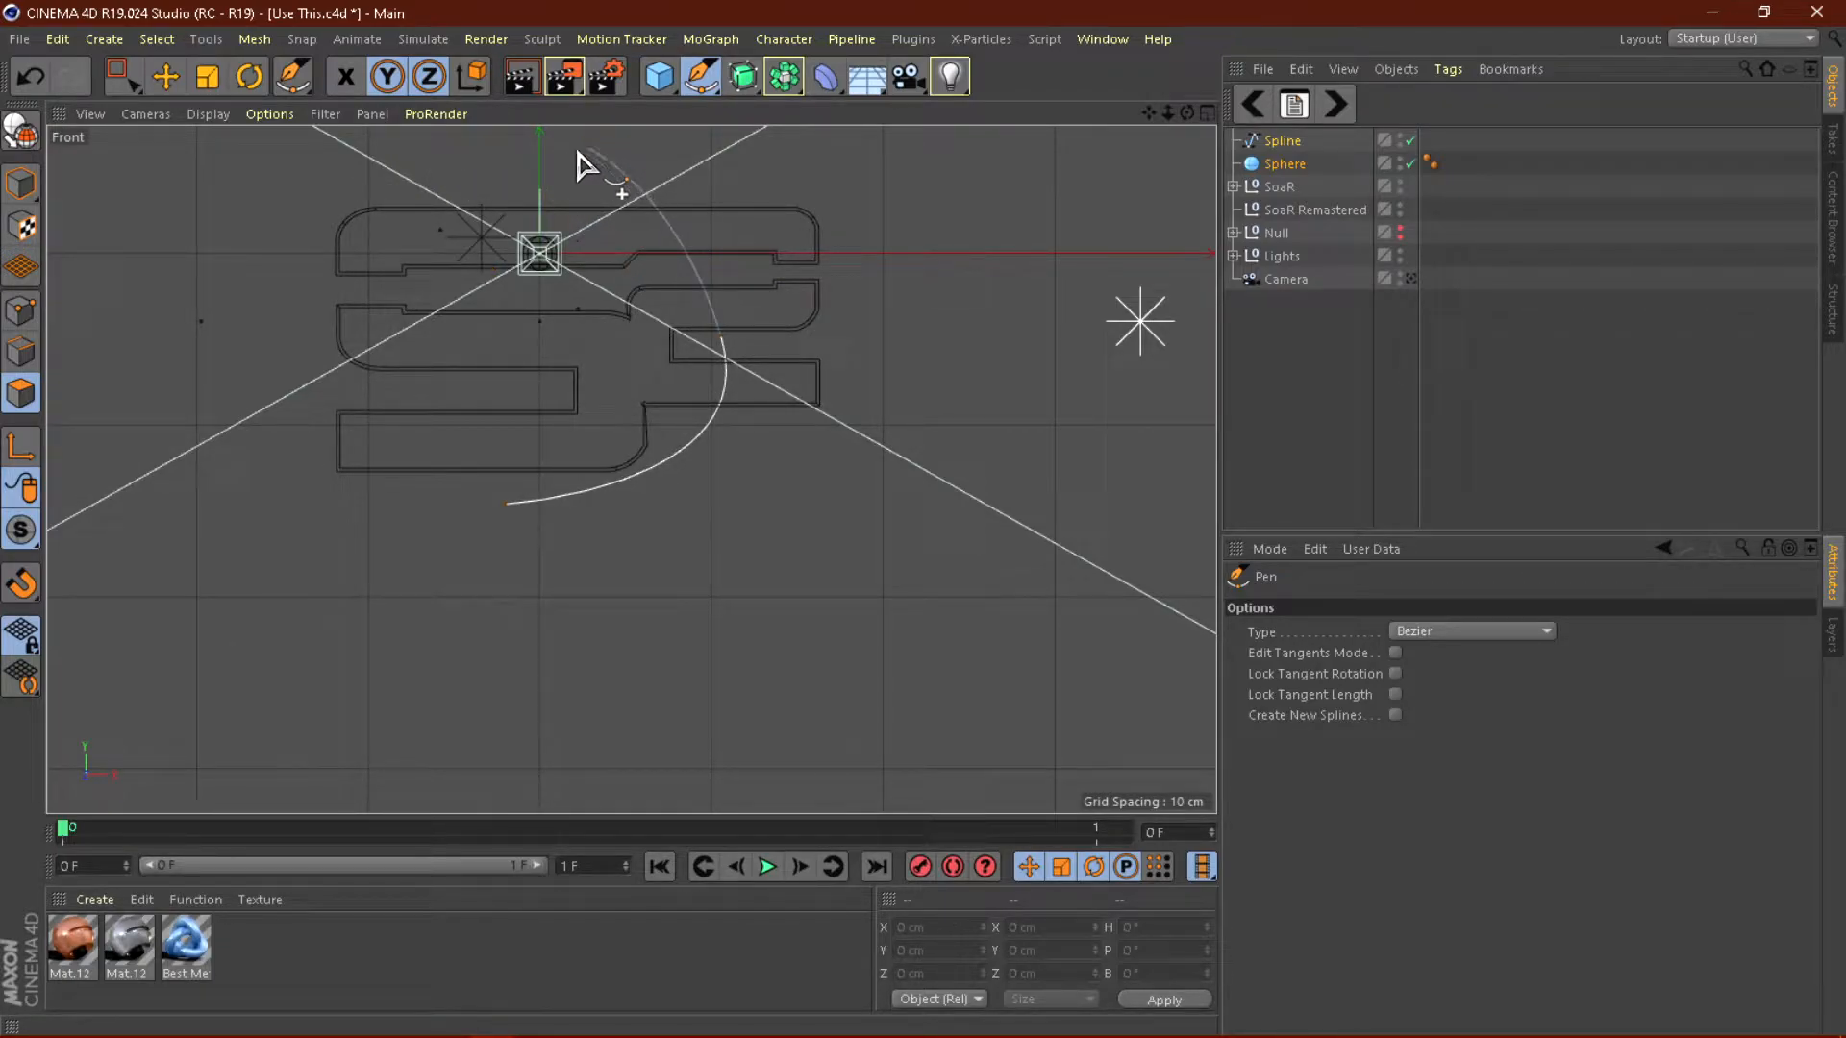
drag(536, 149, 658, 51)
key(ctrl+z)
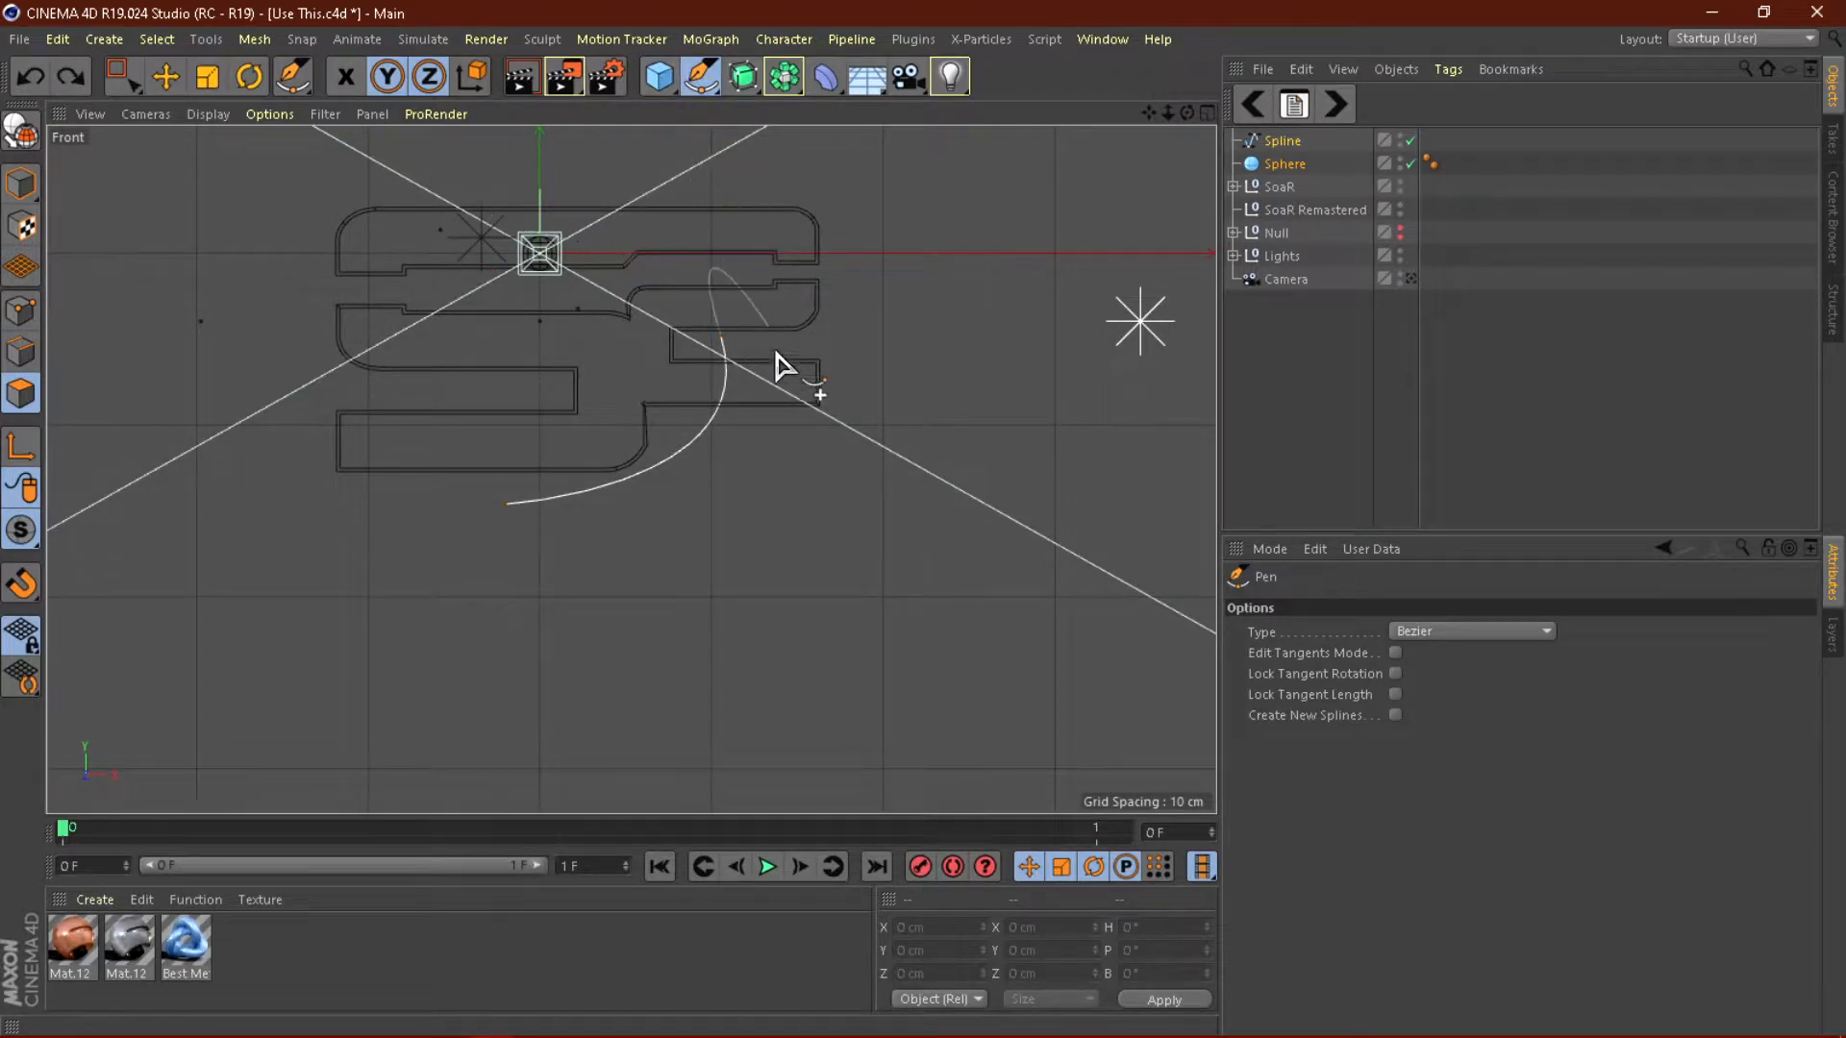
scroll(908, 774, down, 3)
scroll(688, 271, up, 1)
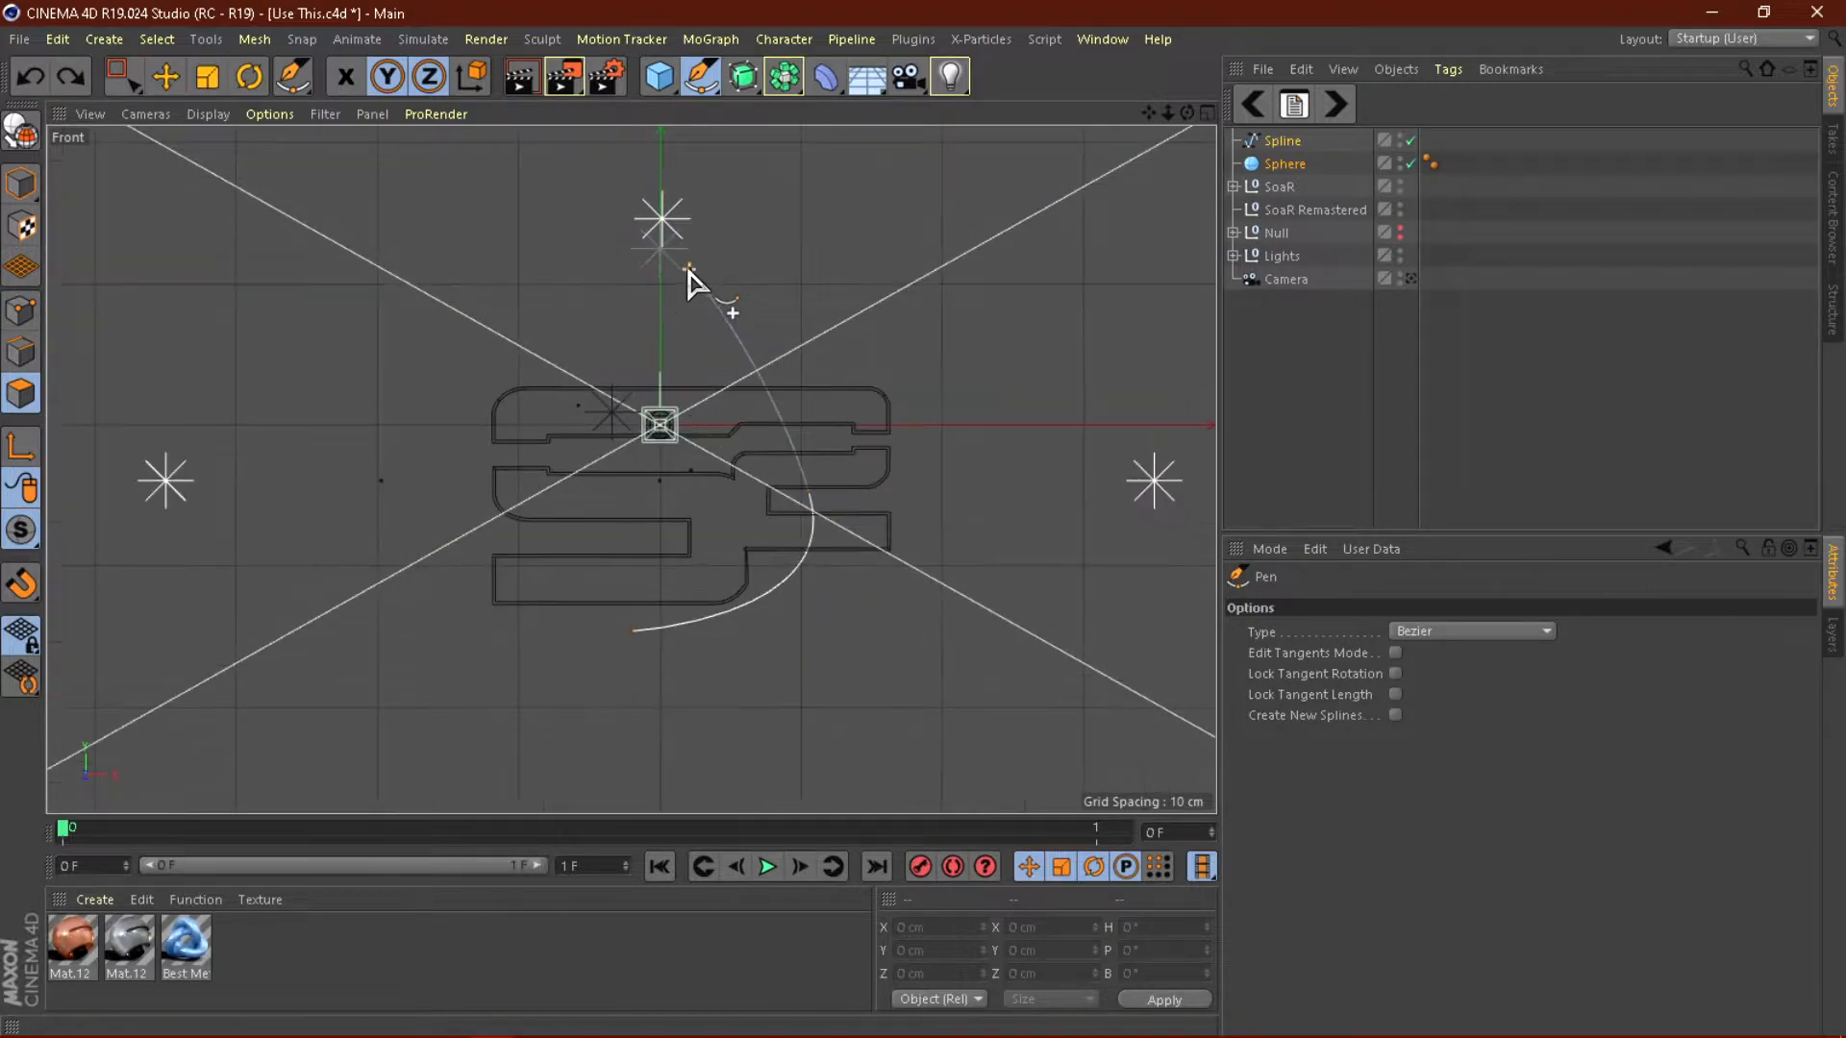
drag(712, 265, 875, 204)
key(ctrl+z)
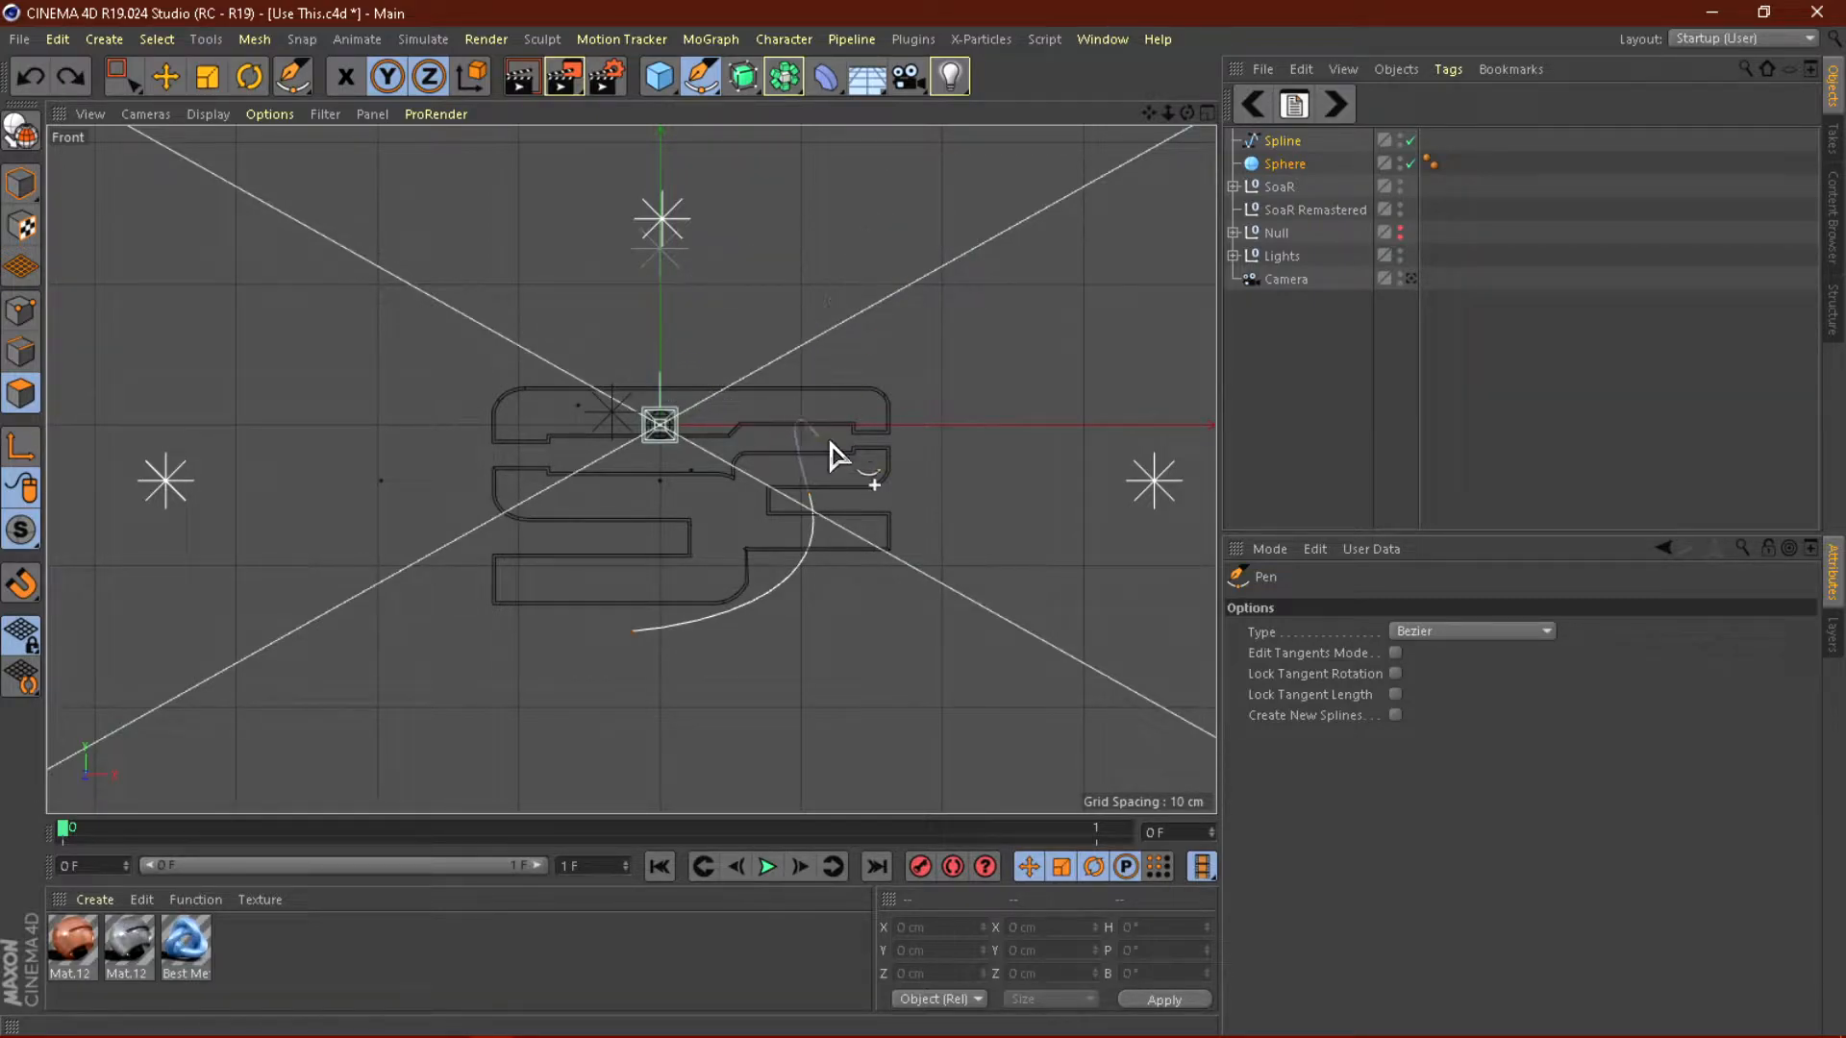
Redraw the spline's second point, end the curve just left of the logo's centre, and return to the maximised Perspective view.
key(ctrl+z)
drag(786, 469, 735, 394)
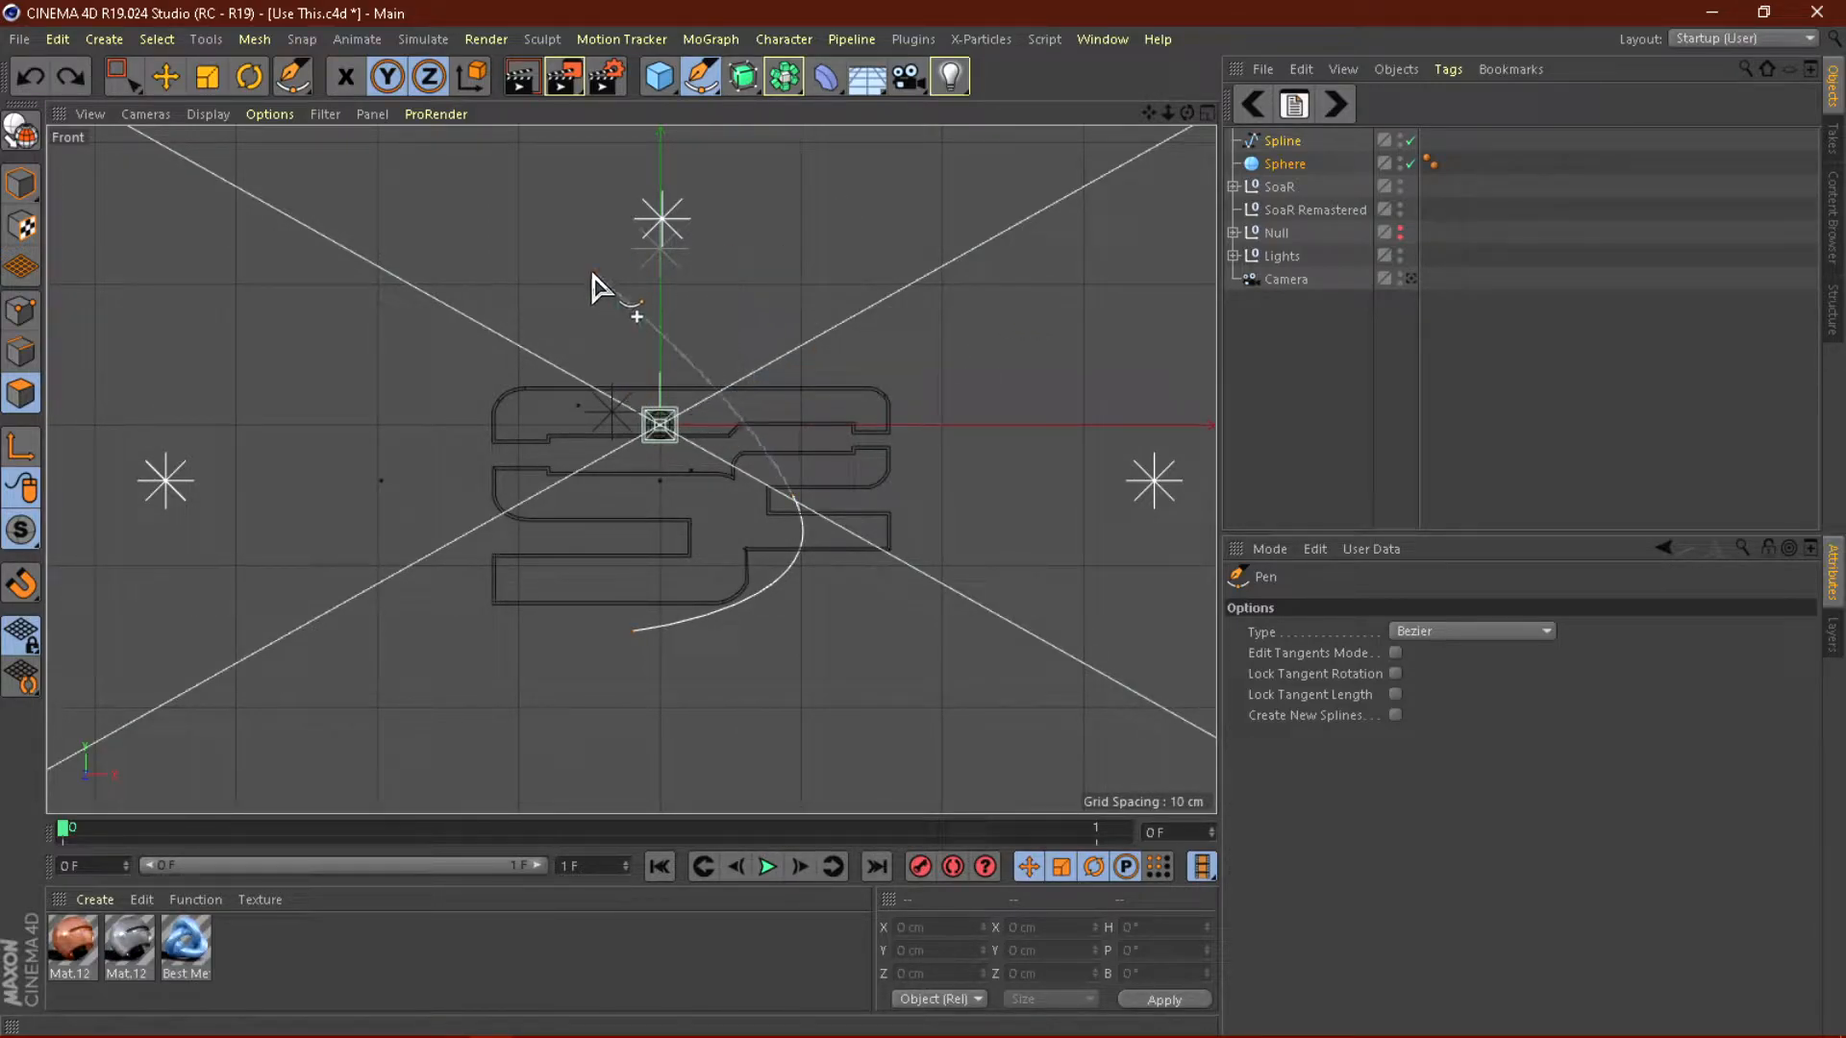
drag(706, 332, 877, 298)
key(ctrl+z)
click(613, 461)
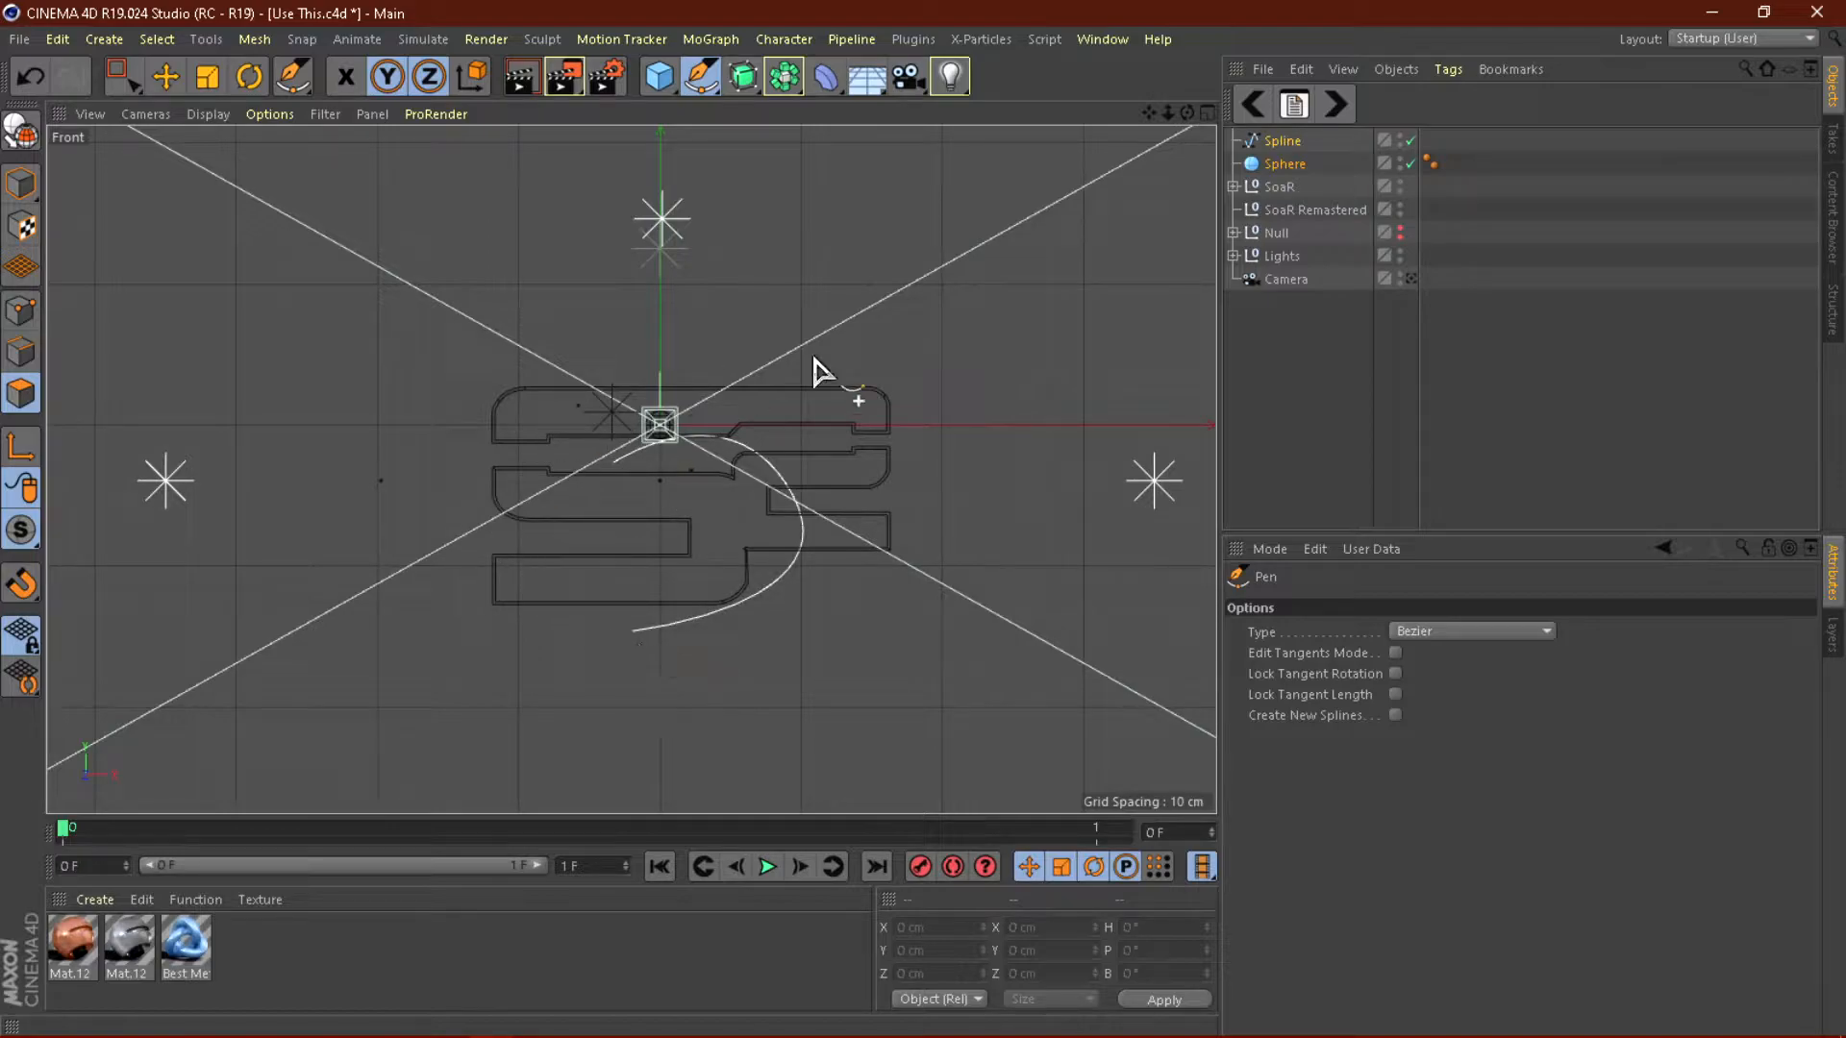
click(1206, 113)
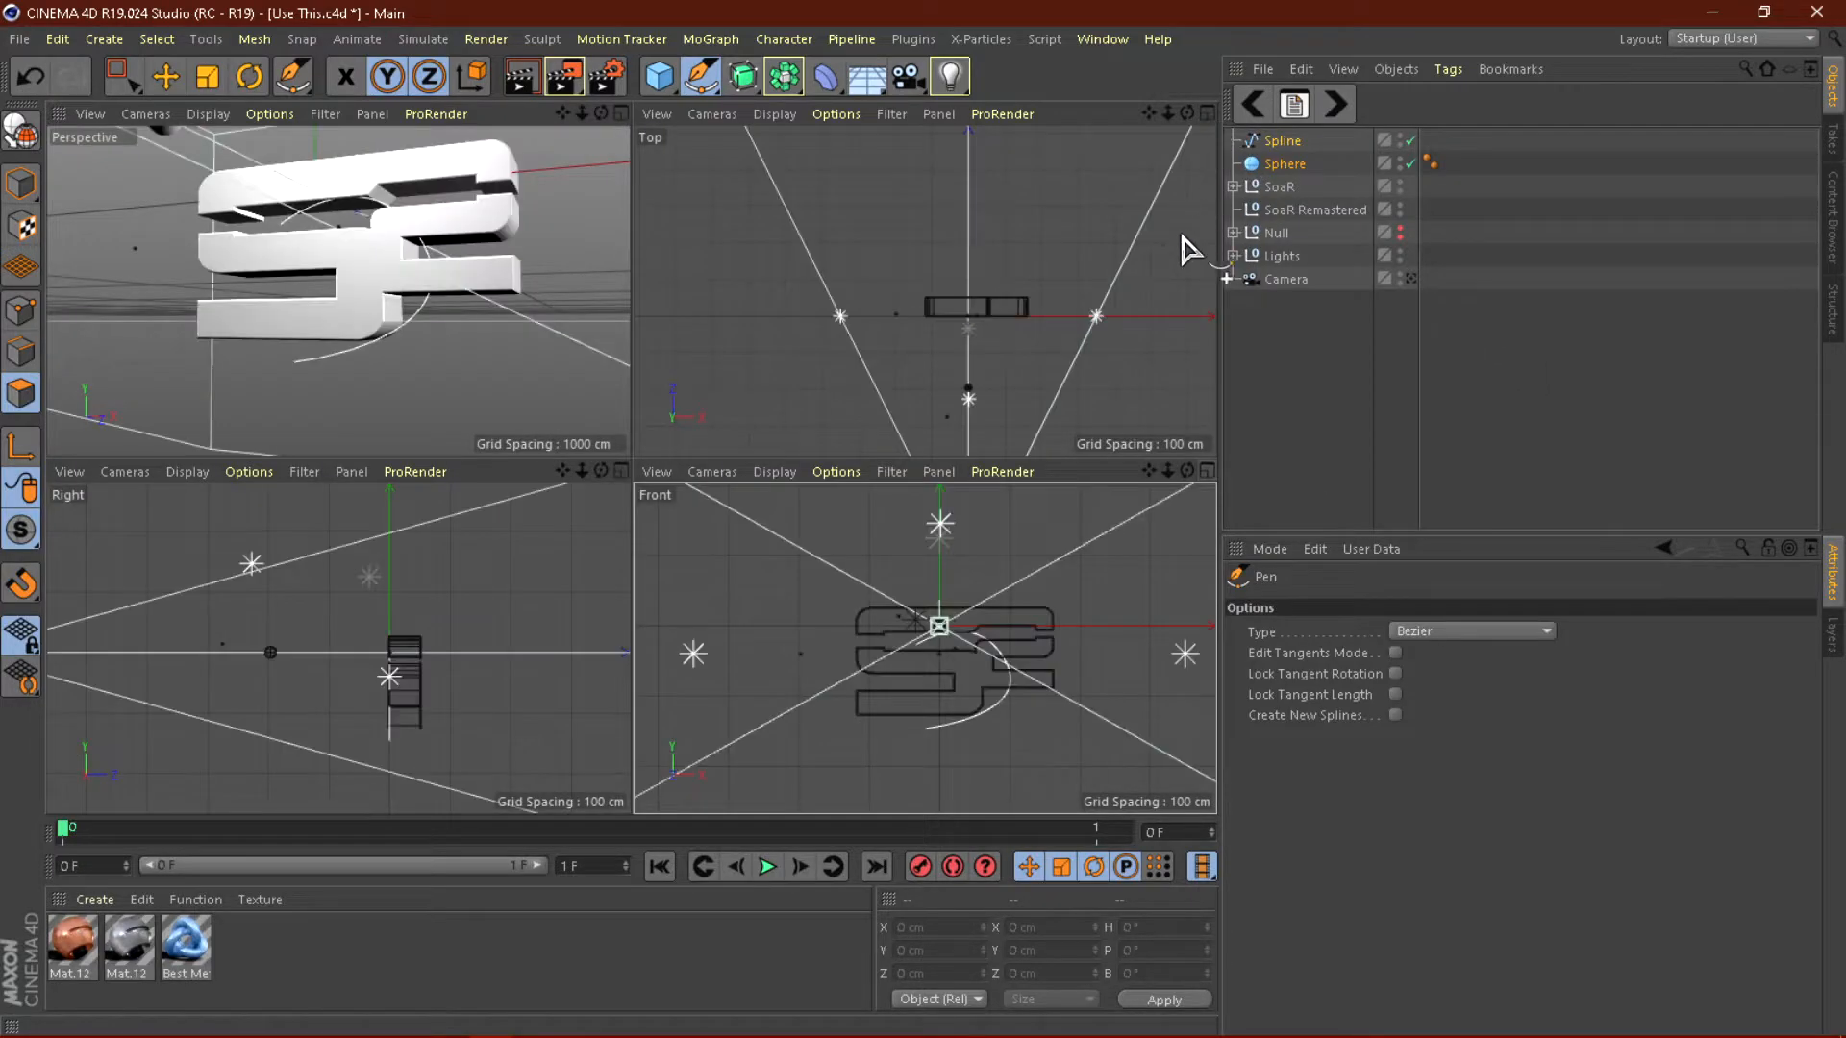
click(620, 114)
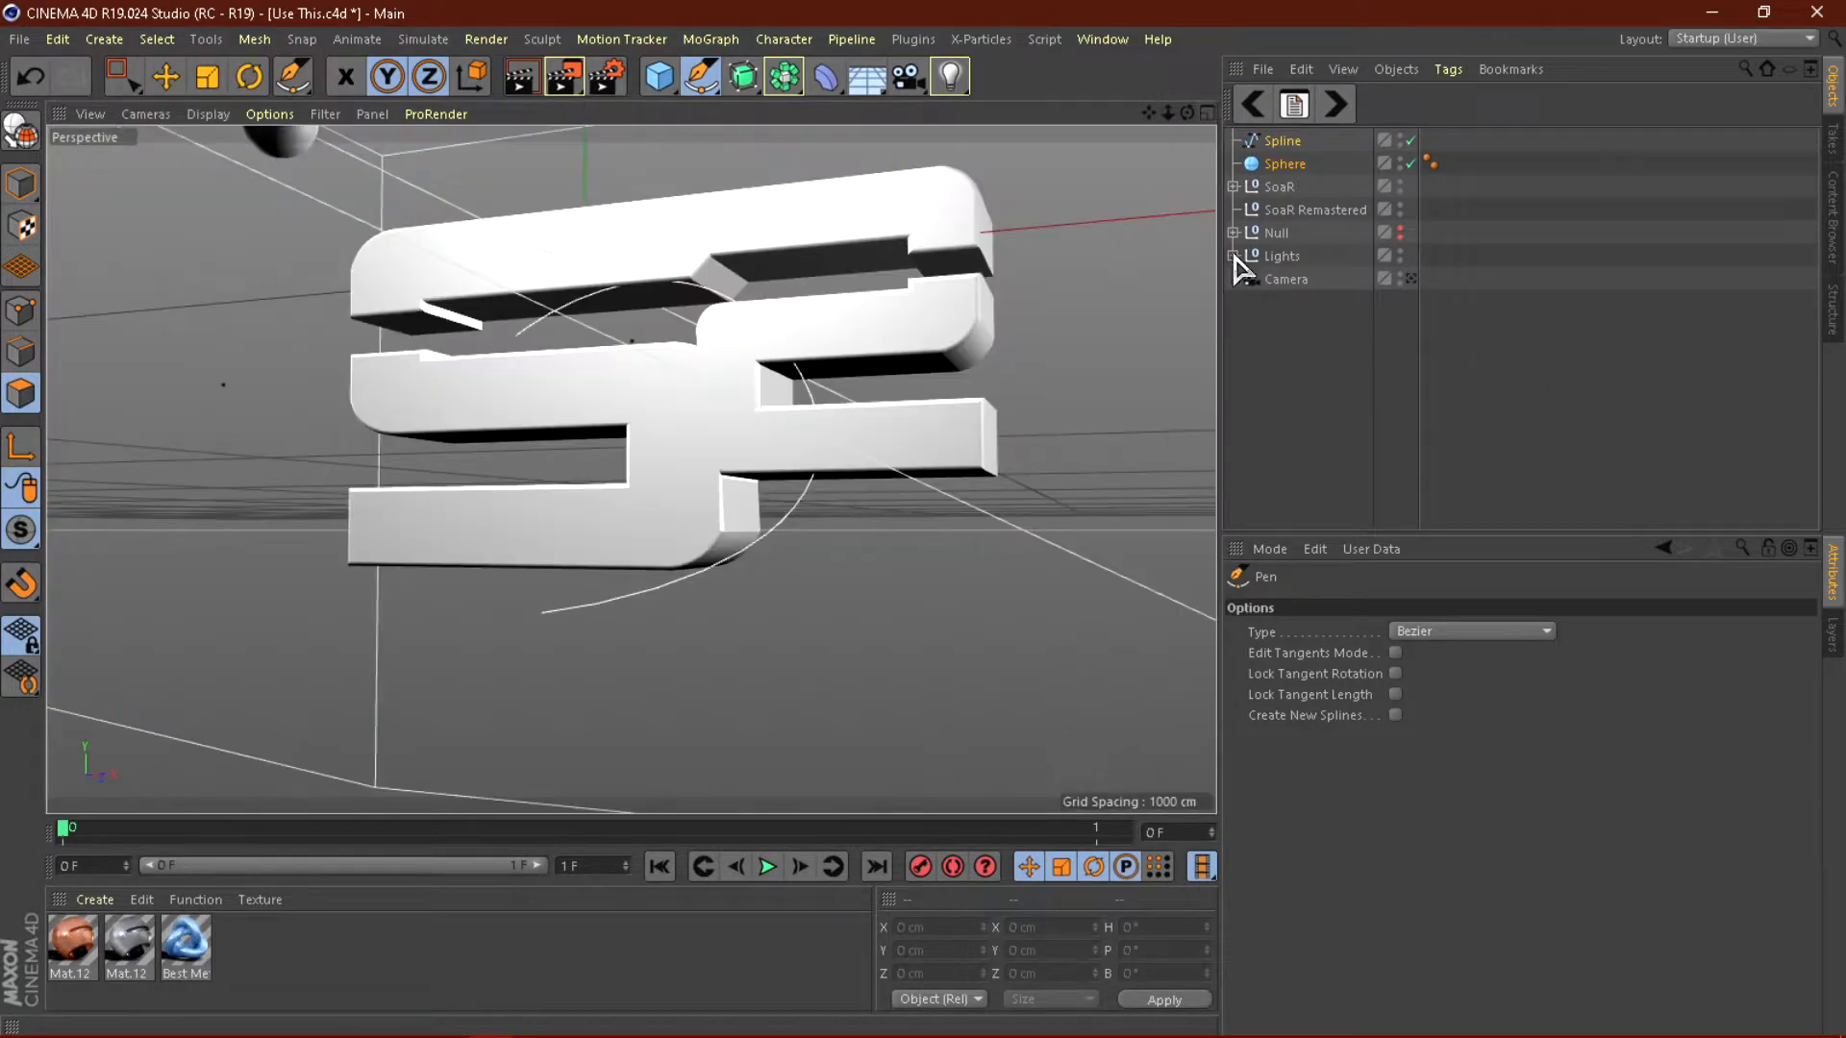
Add a MoGraph Cloner object and make the Sphere its child.
click(739, 41)
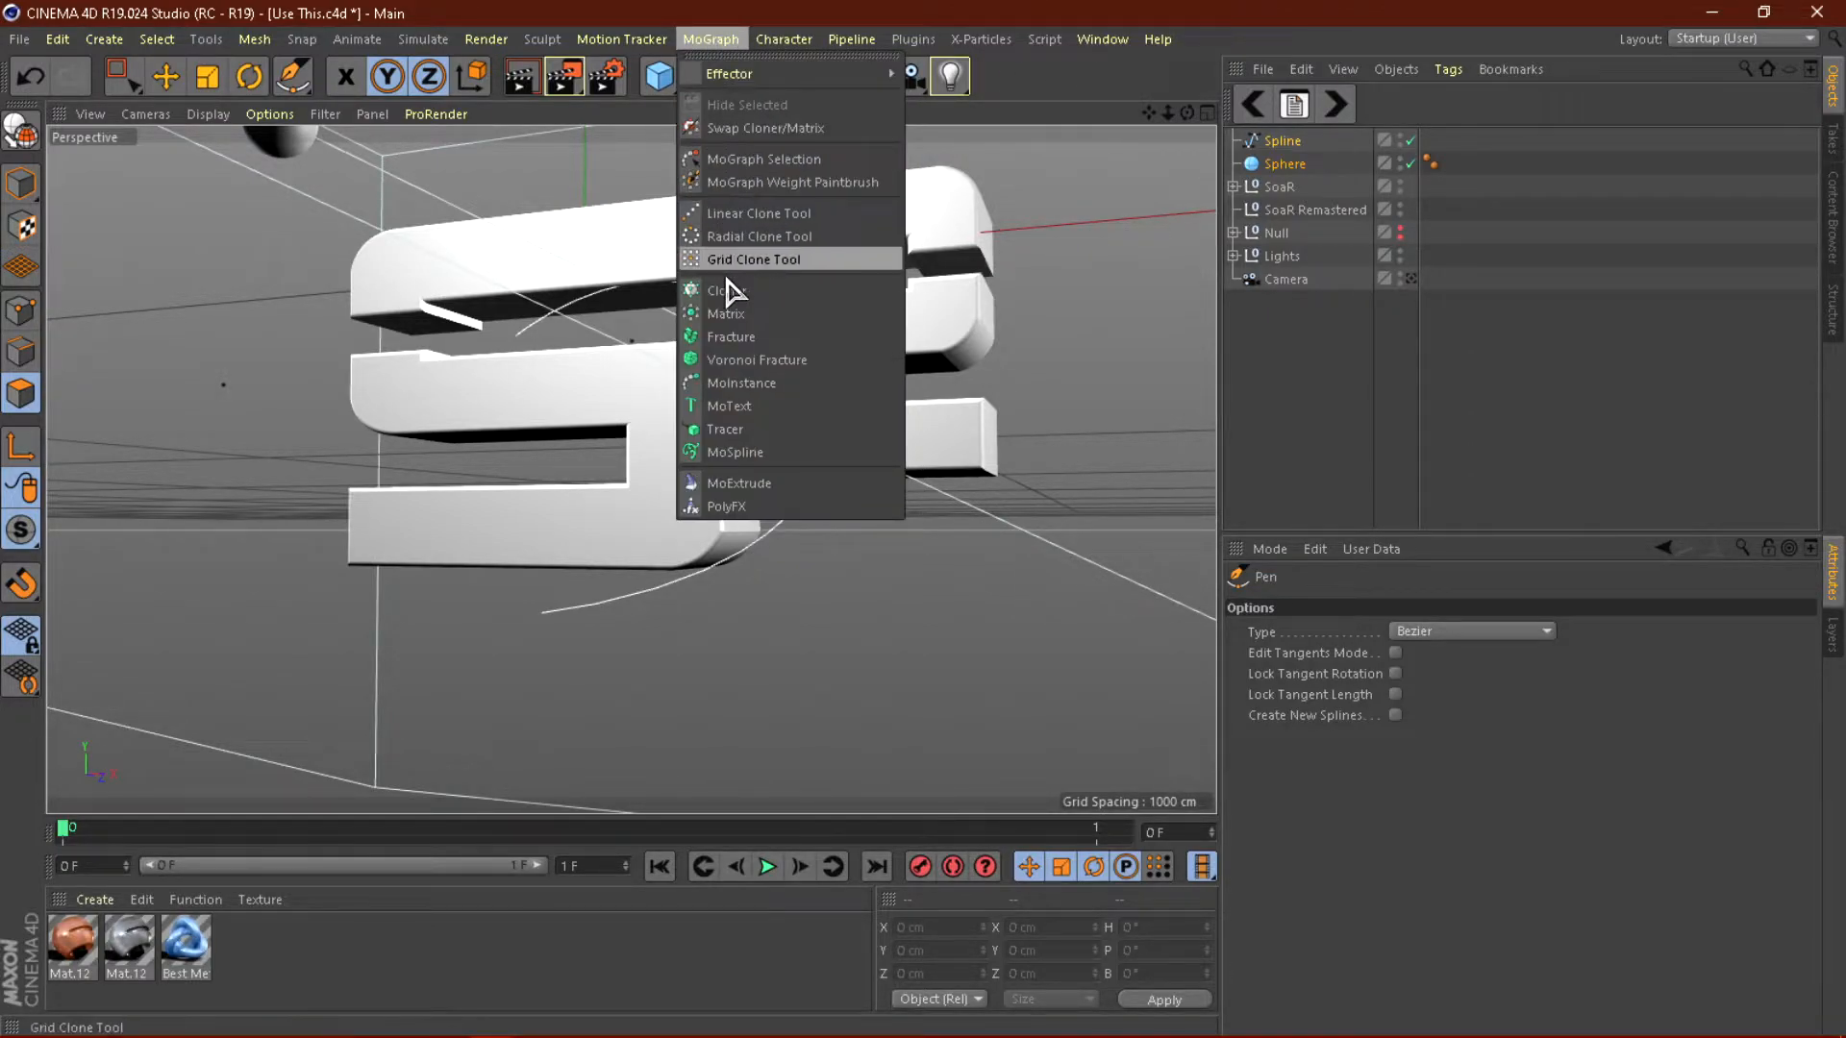
click(729, 306)
click(1288, 187)
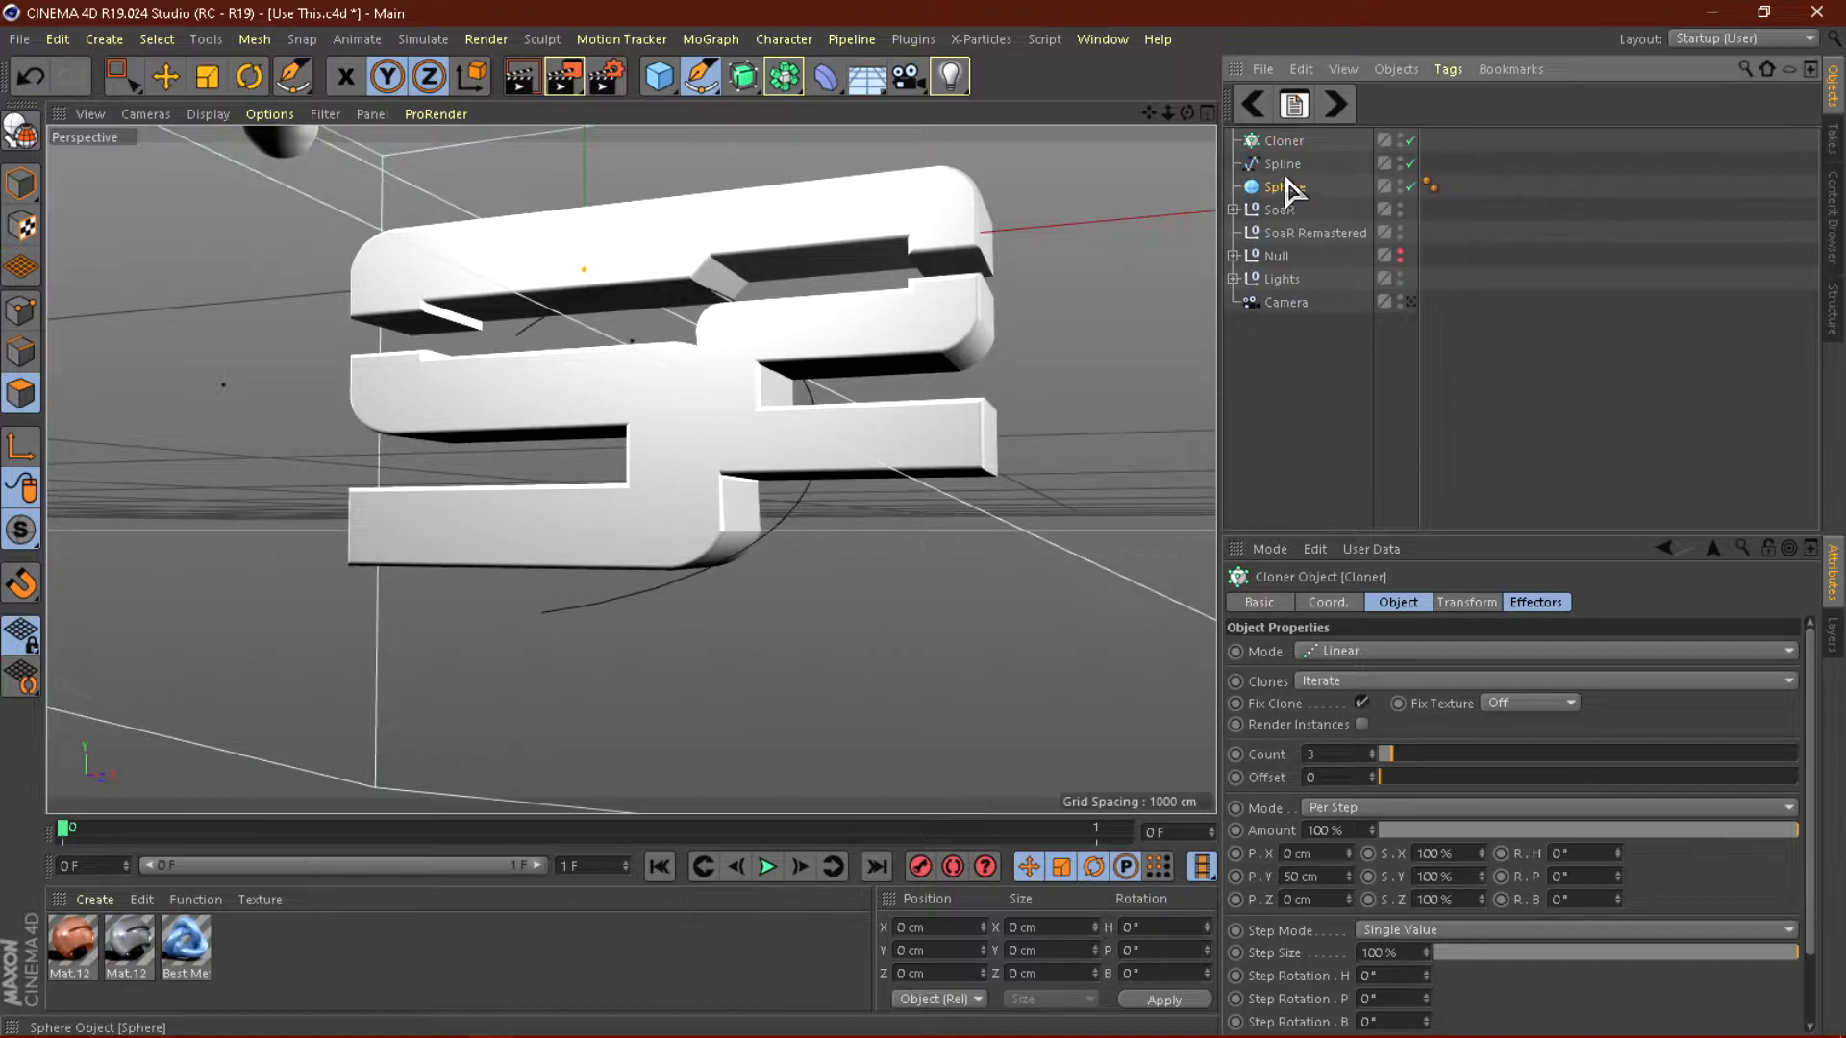
drag(1300, 147, 1301, 154)
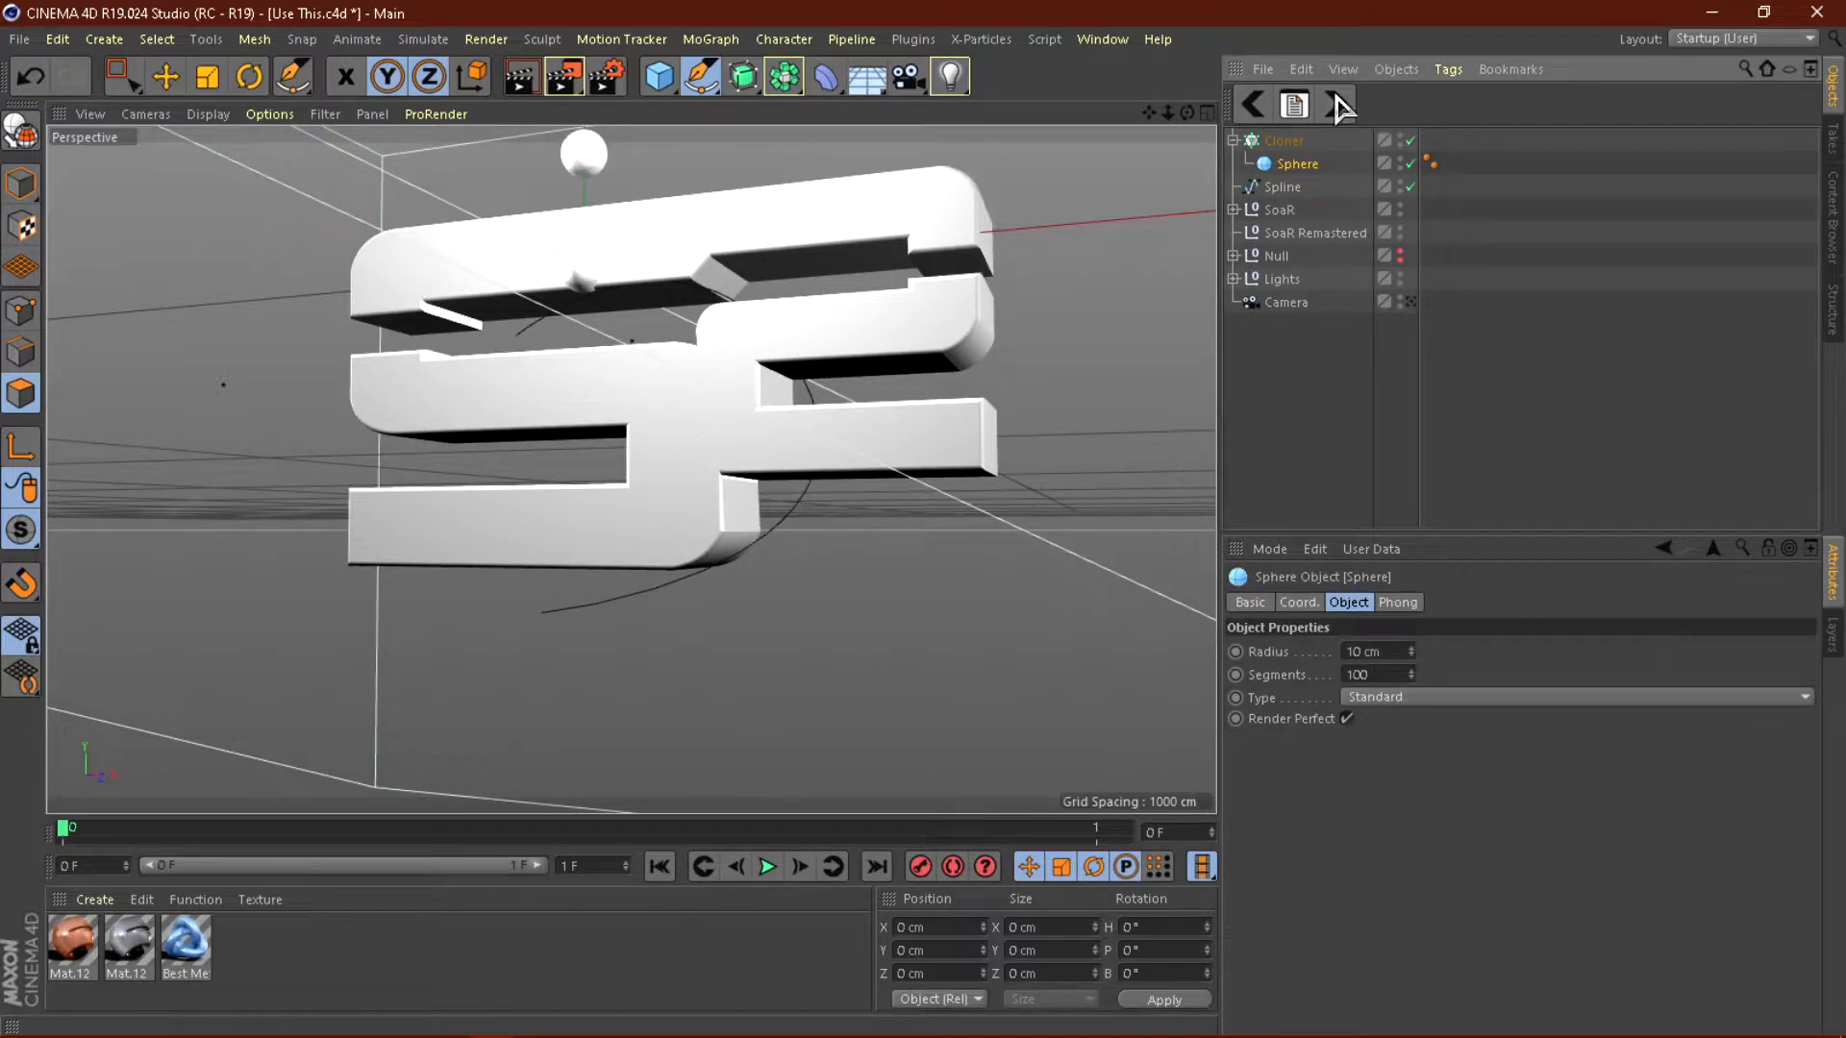
Compare the framing through the scene camera with the free perspective view of the logo and sphere clones.
scroll(914, 400, down, 6)
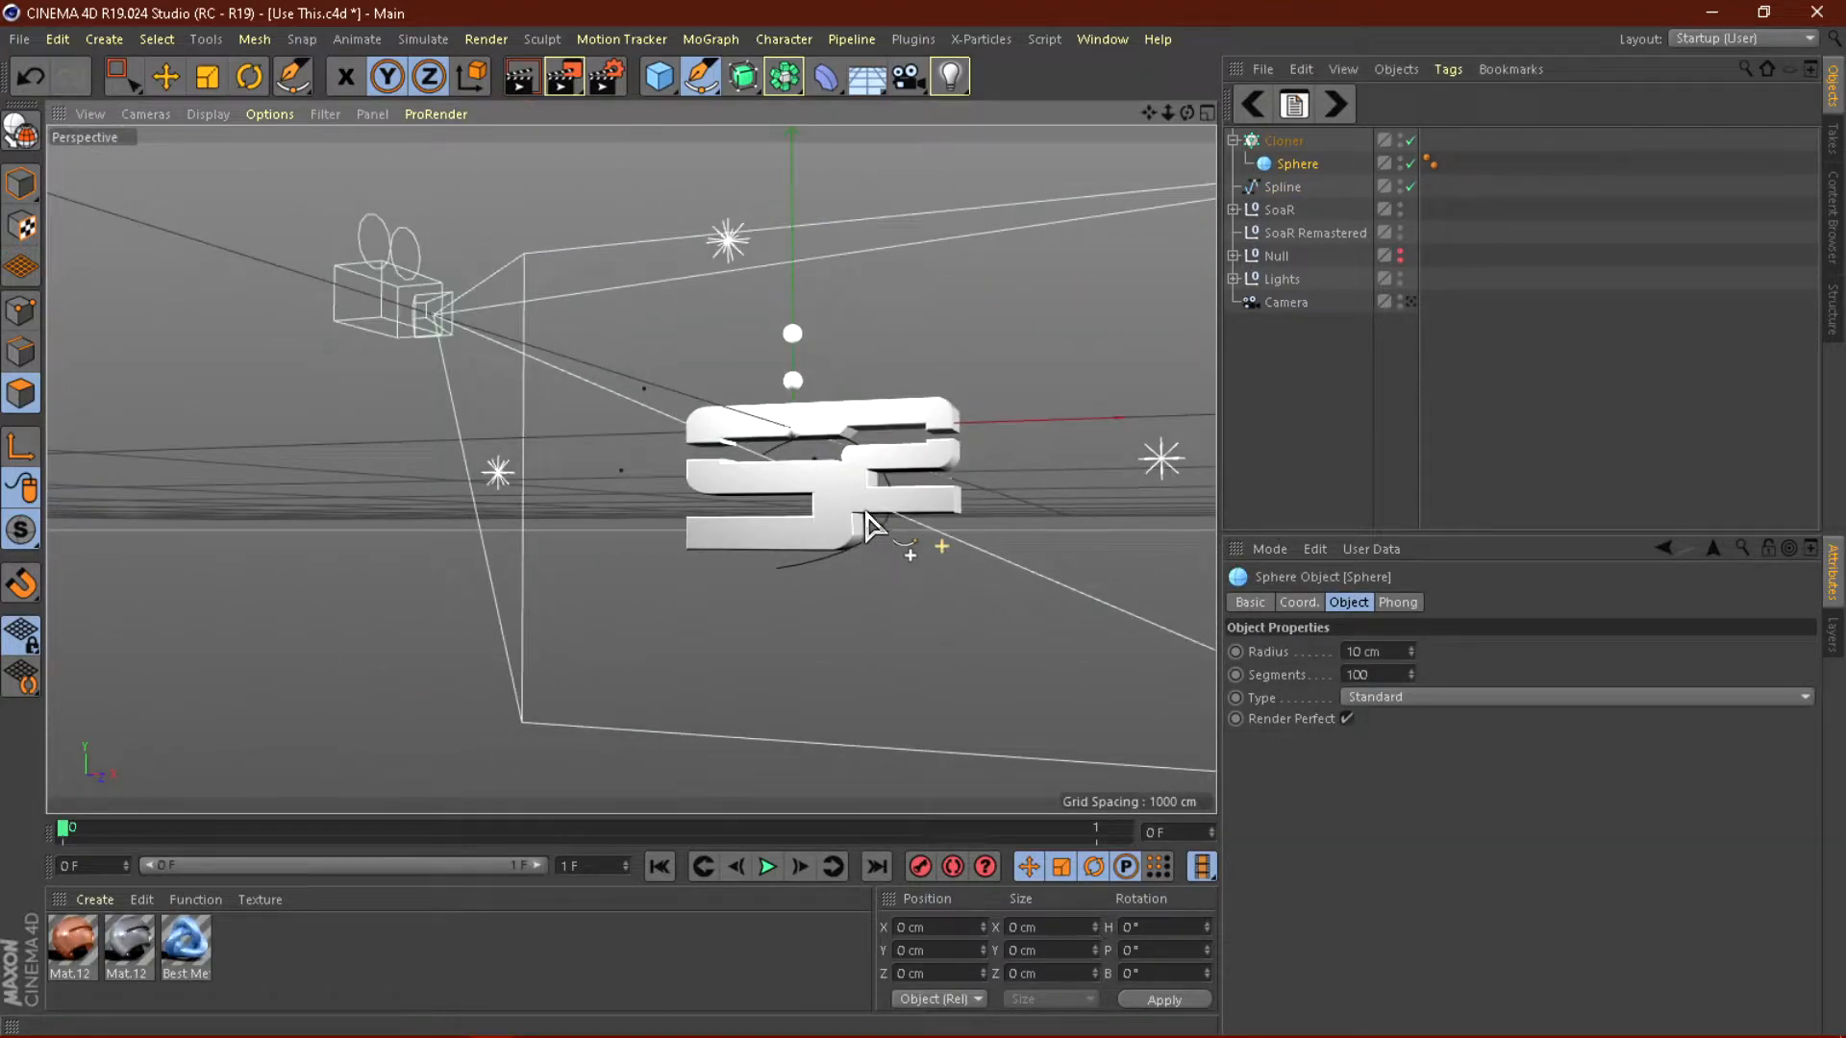
scroll(914, 256, up, 2)
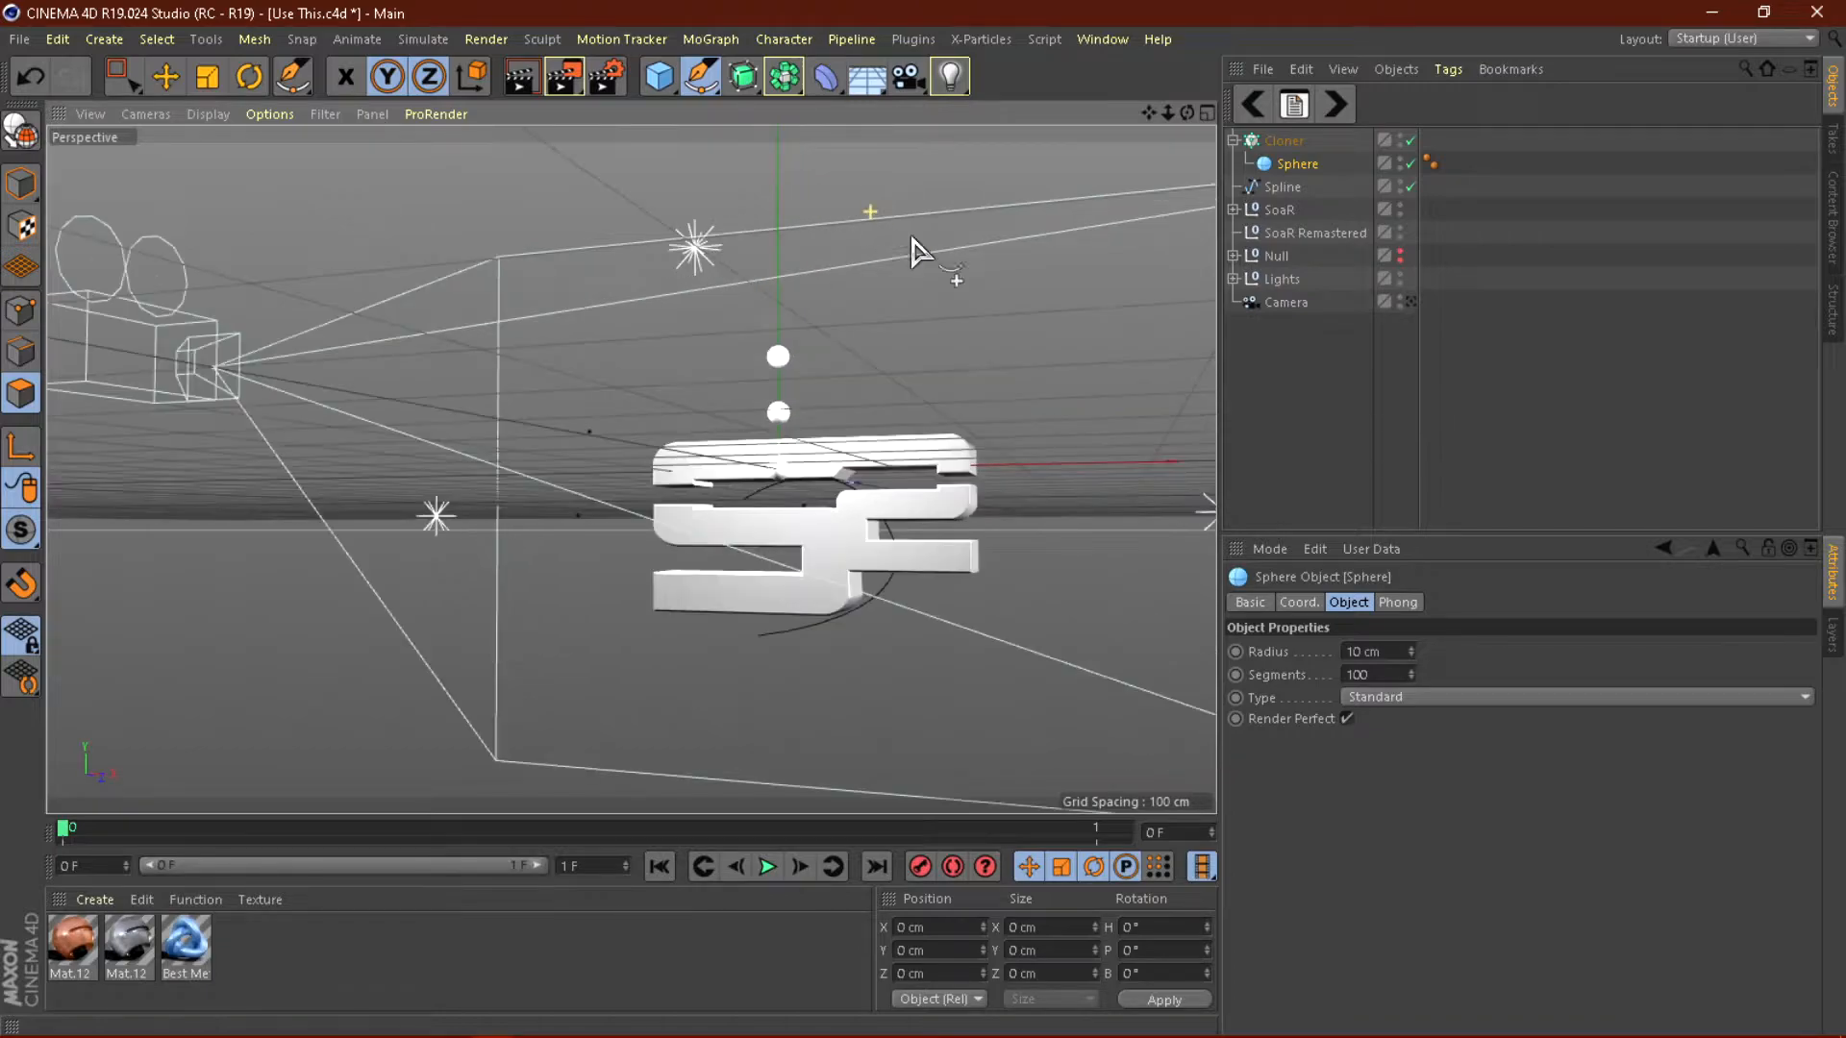
click(1410, 302)
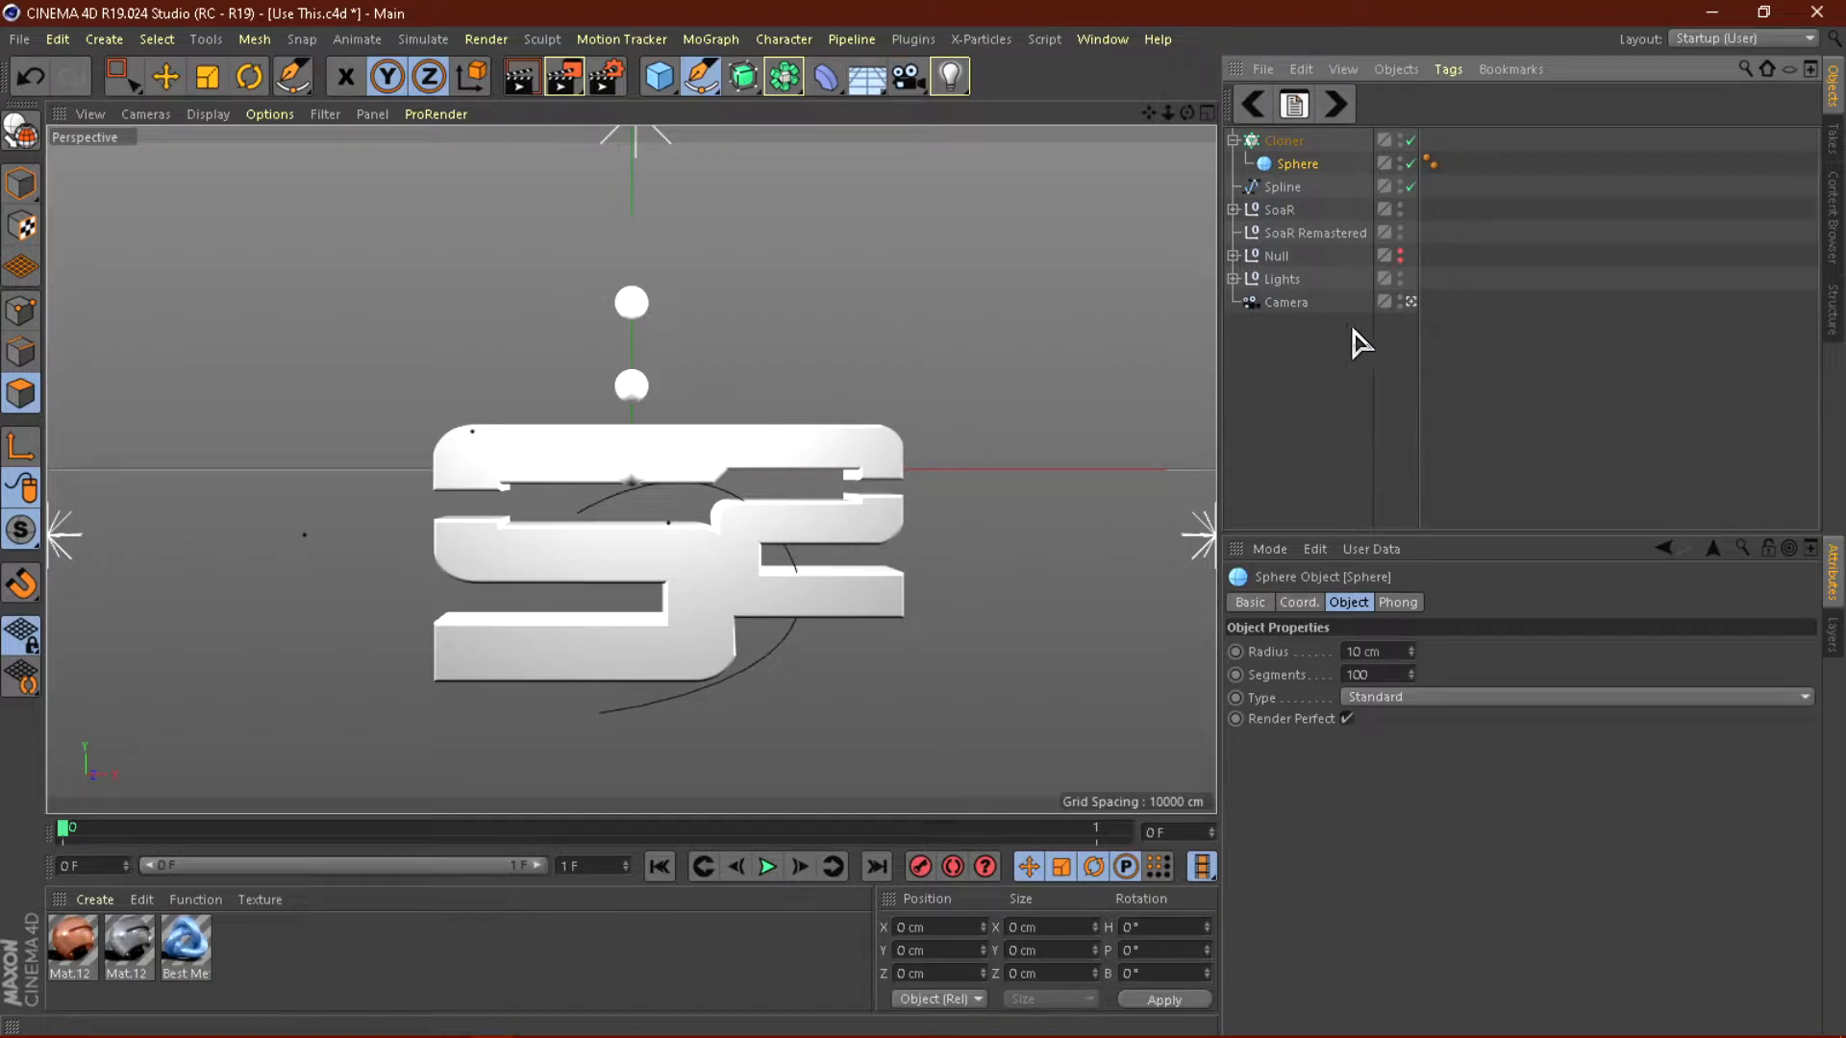
click(1410, 302)
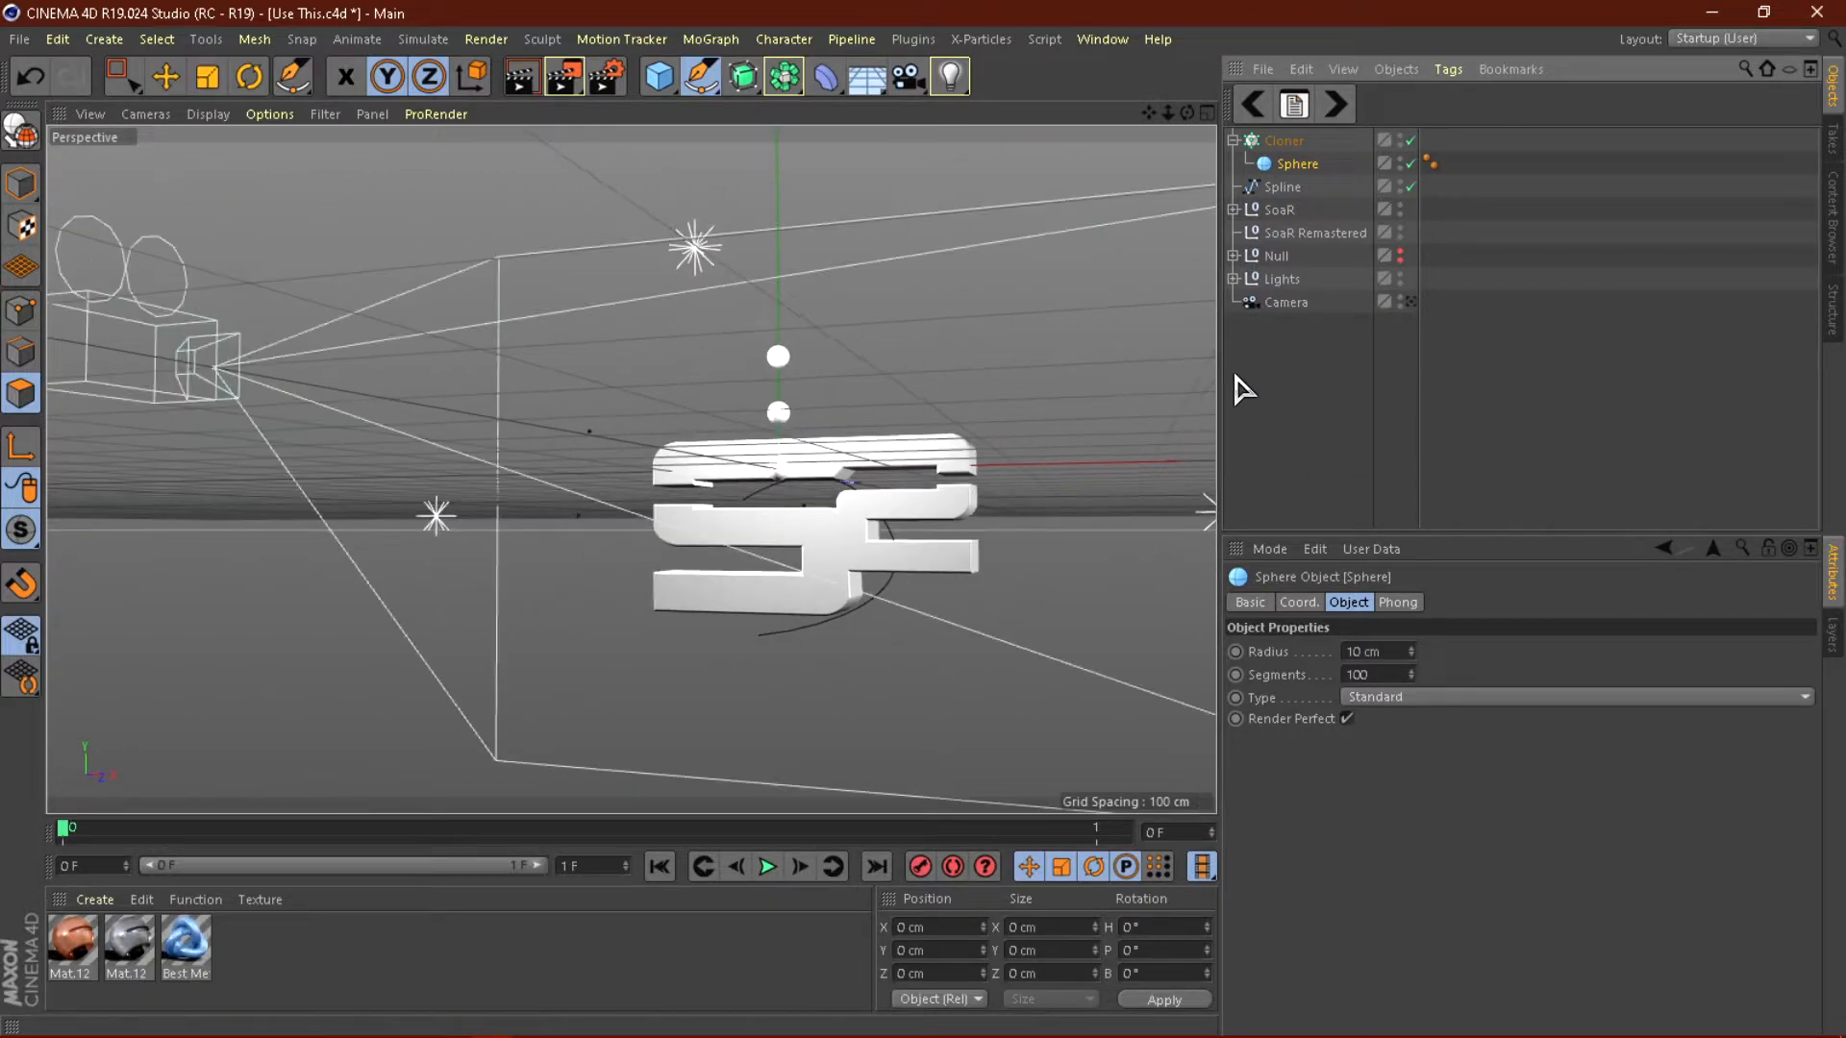
click(1411, 302)
scroll(645, 419, down, 3)
scroll(169, 395, down, 3)
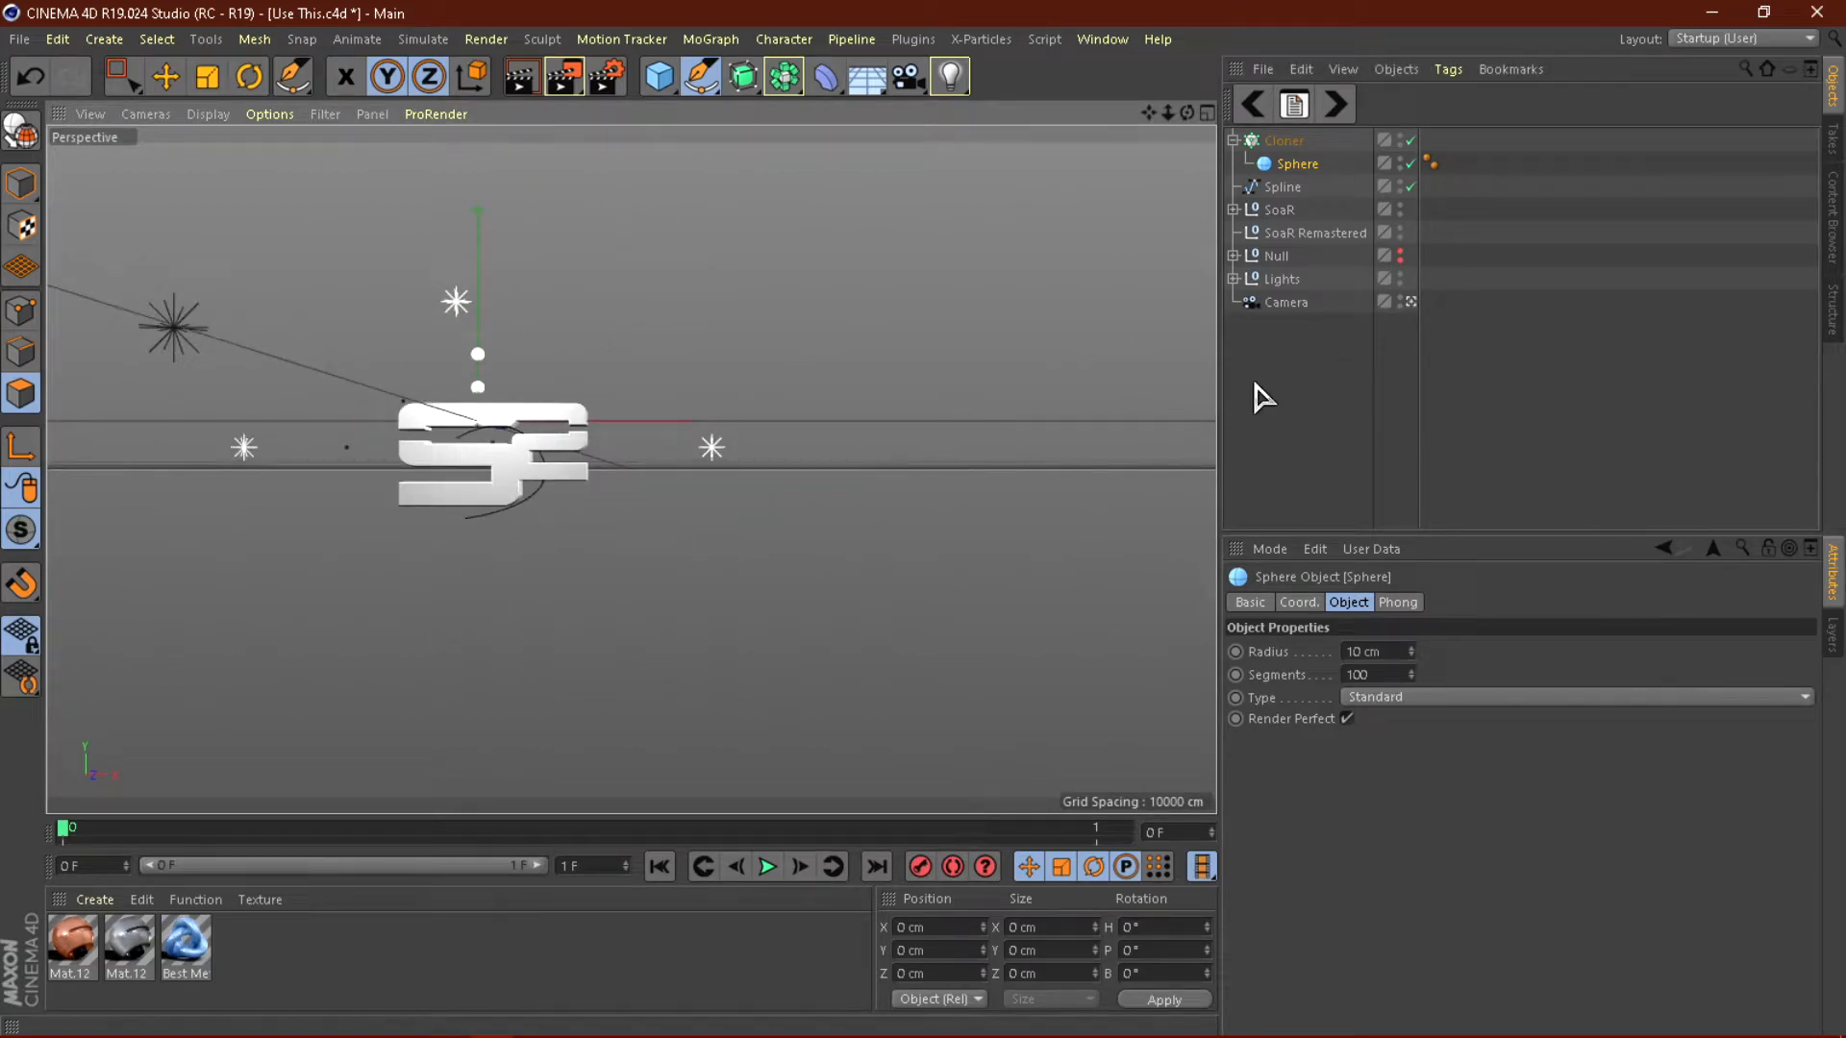
click(1410, 302)
scroll(812, 415, down, 3)
scroll(748, 436, down, 1)
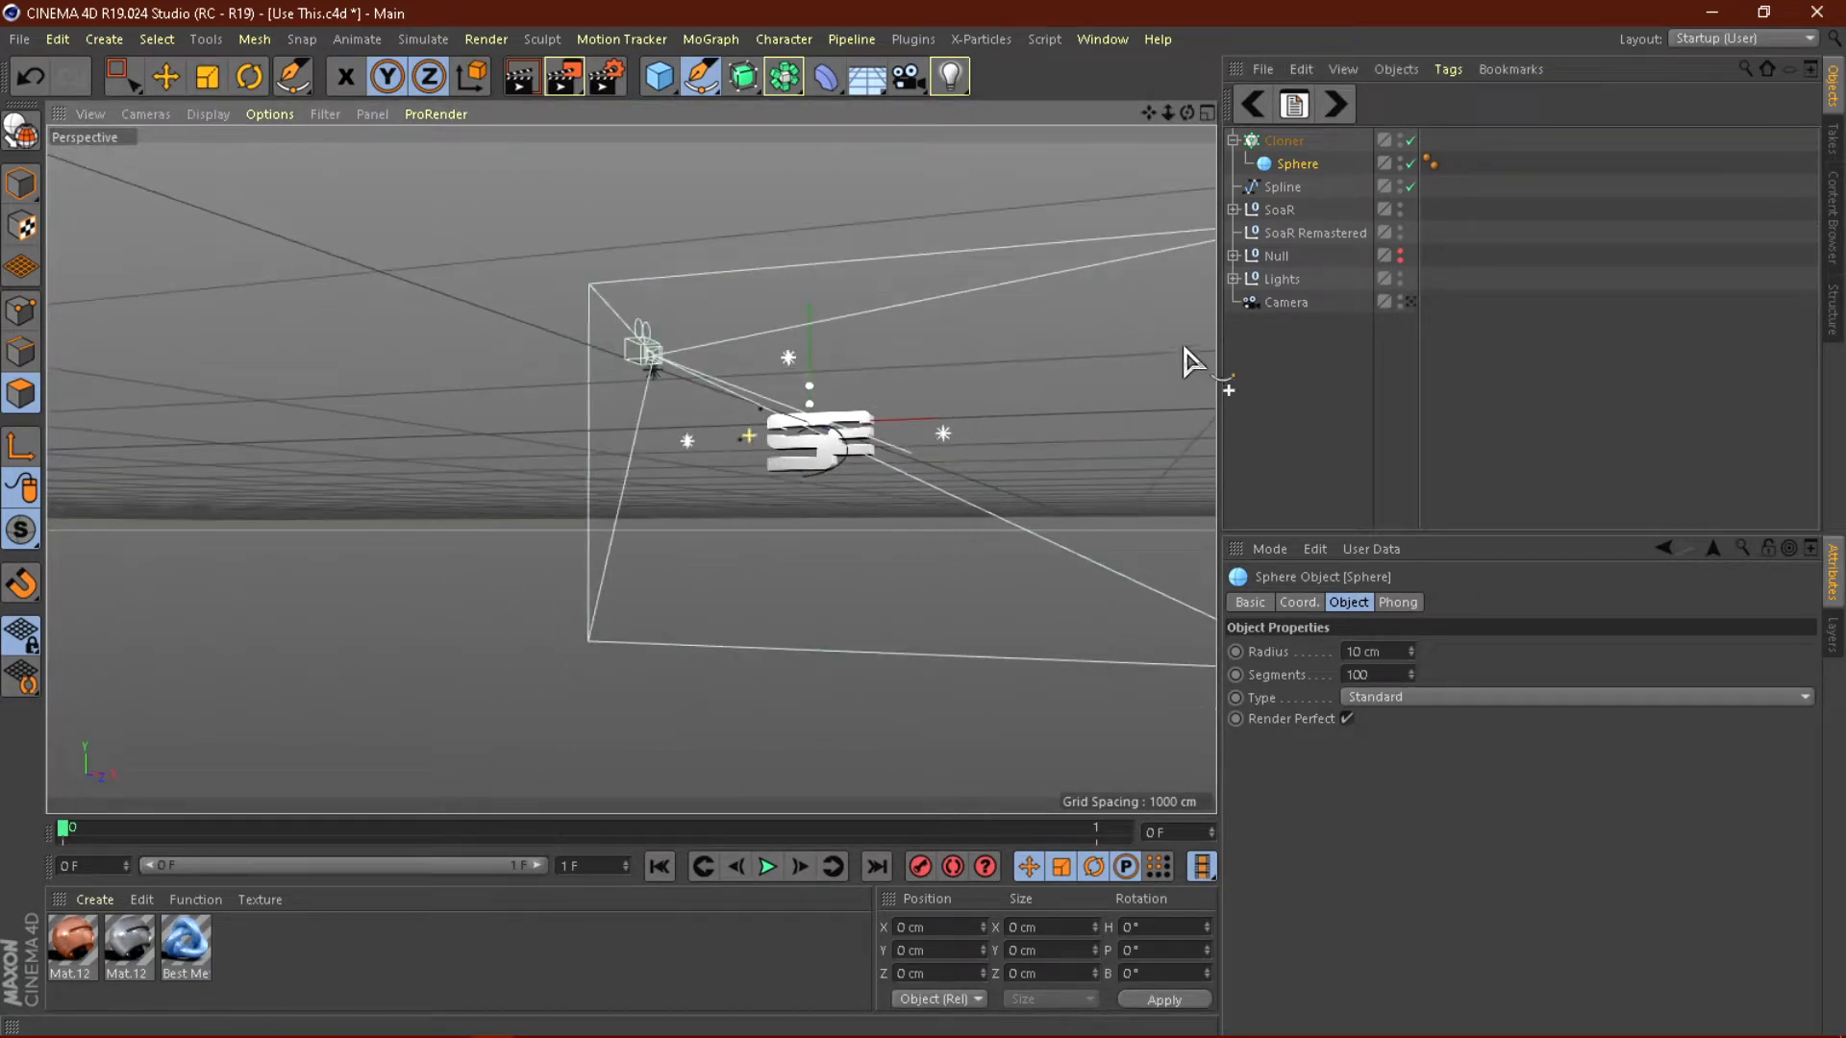
Position the camera at X 0, Y 0, Z -700 cm, and lower it in the camera view until the logo is vertically centred.
click(1288, 302)
key(ctrl+z)
click(1297, 304)
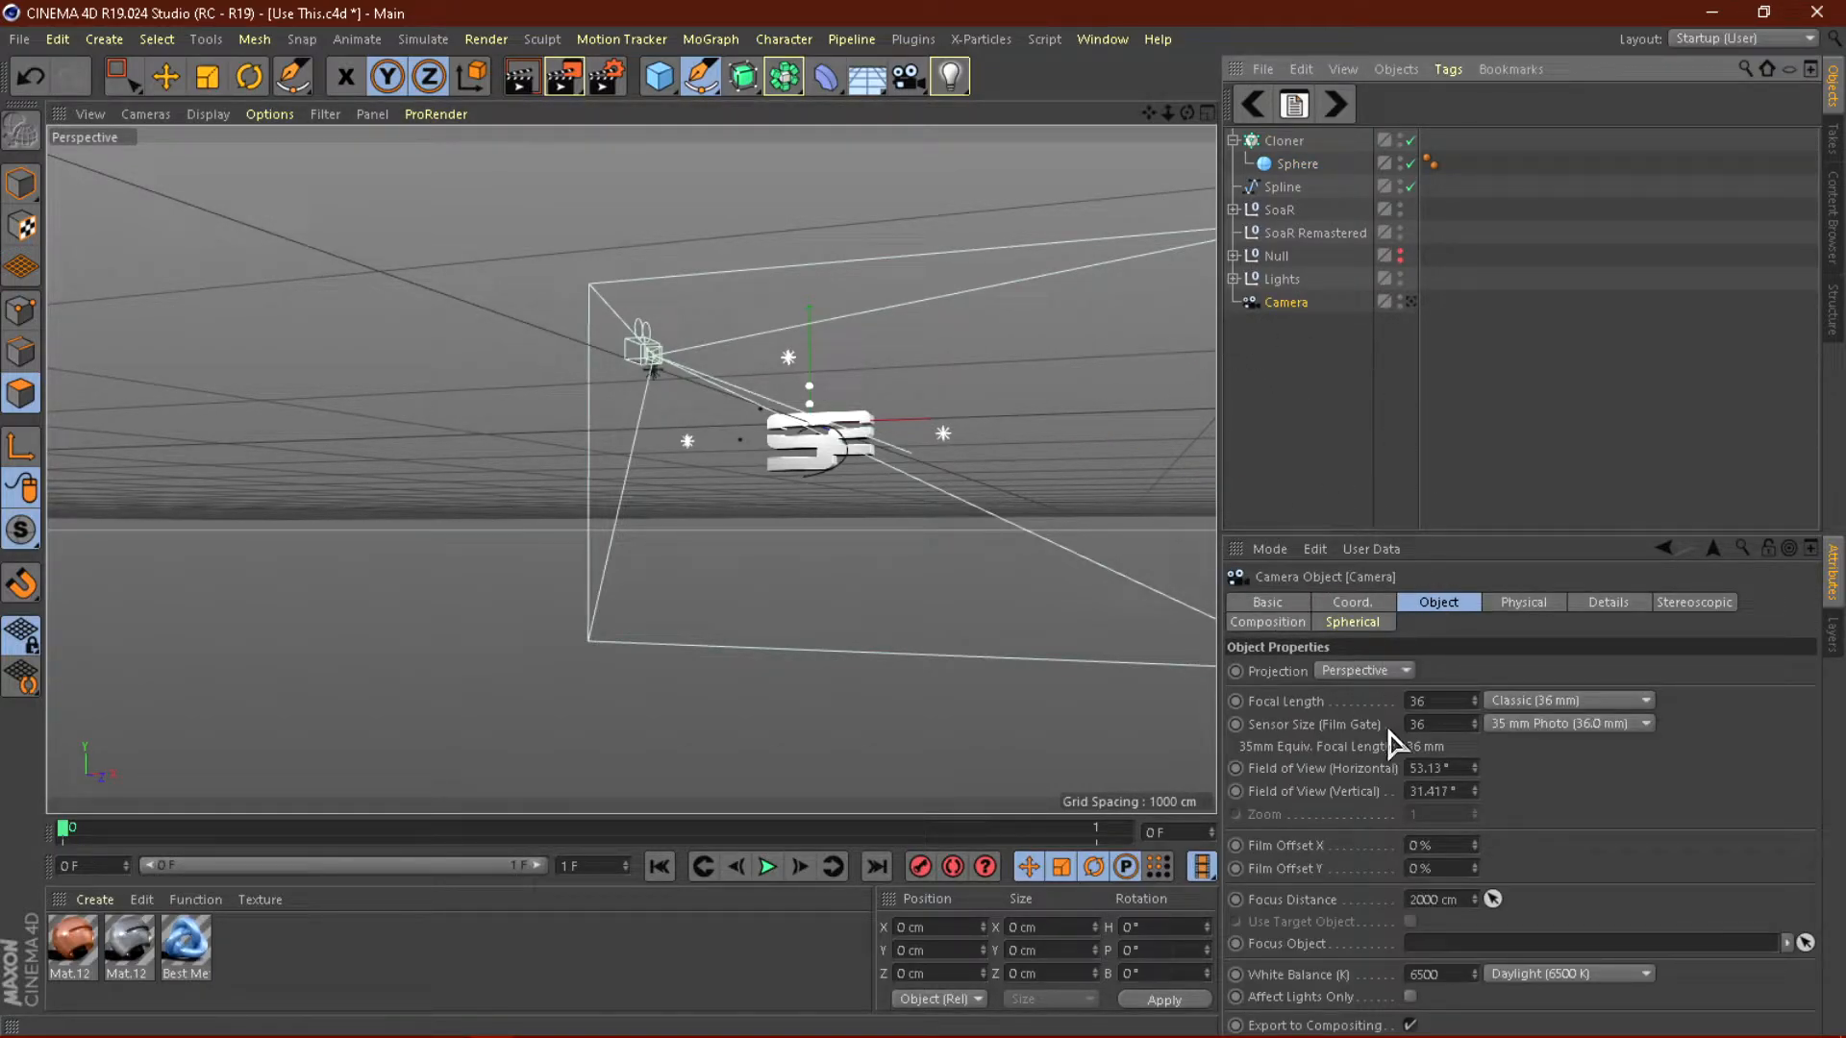
click(1355, 602)
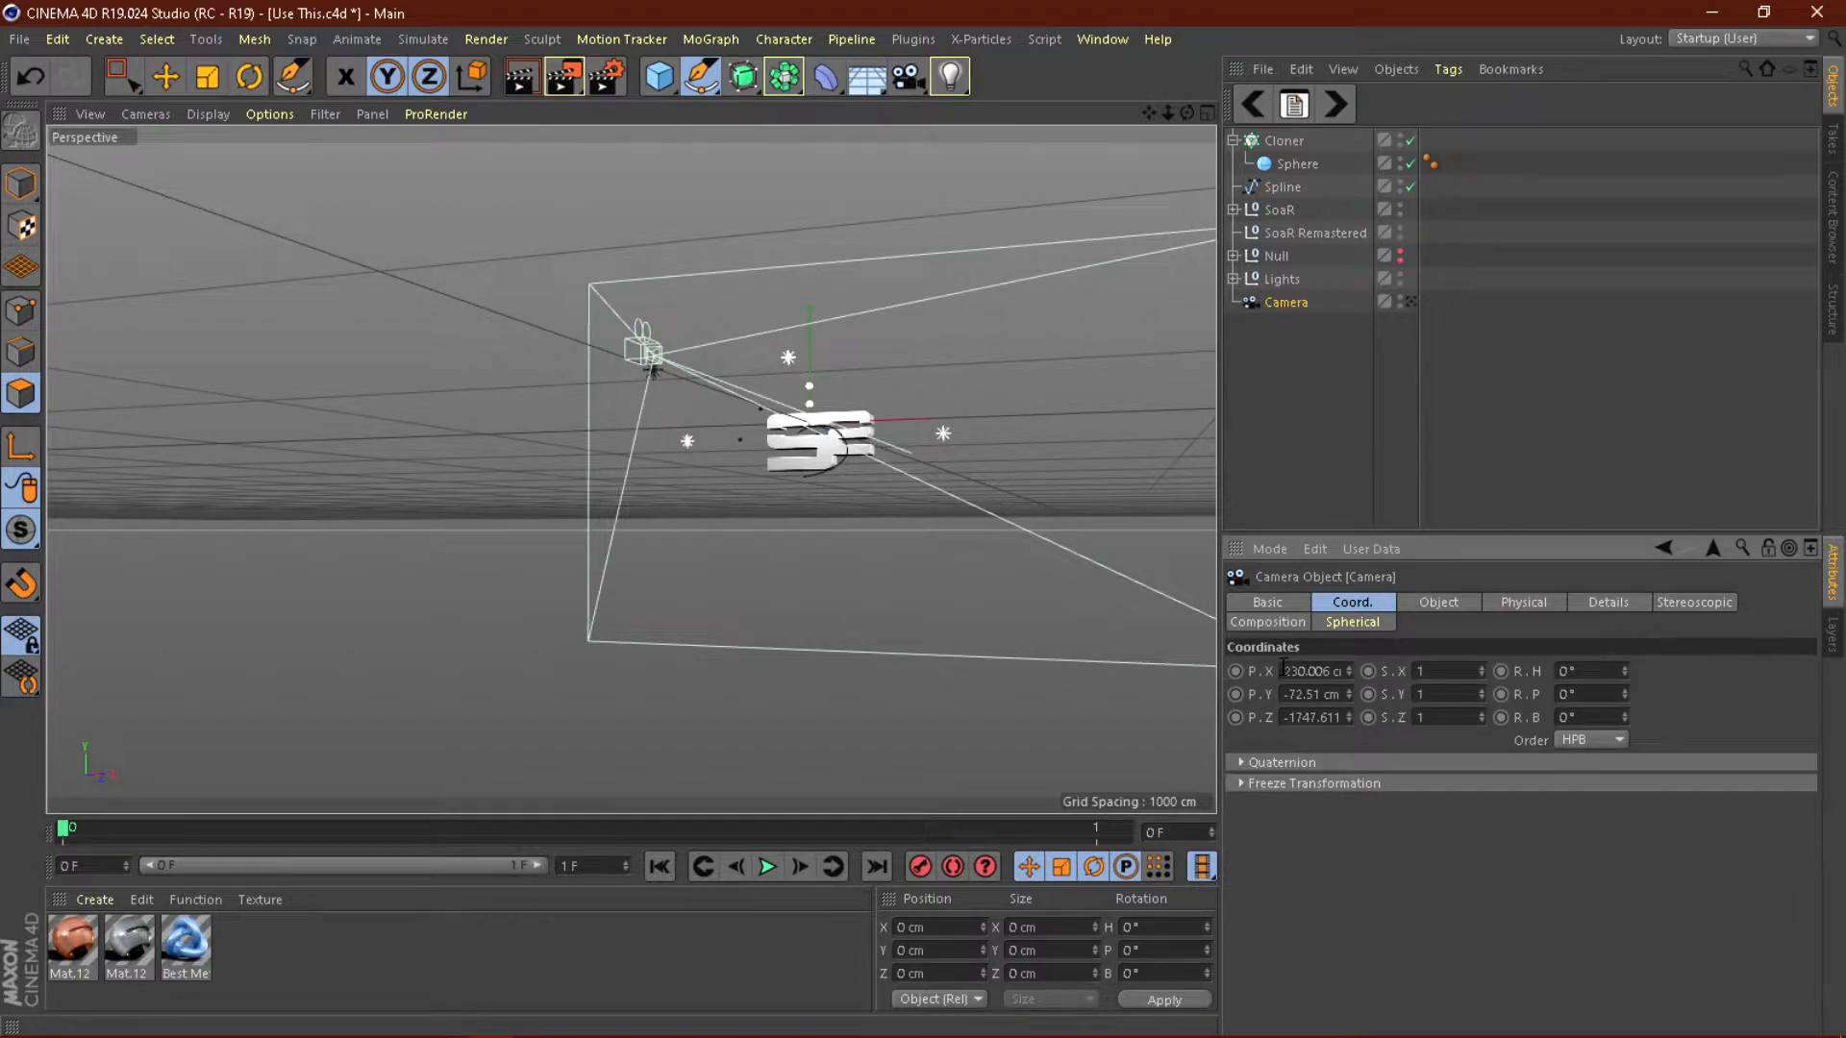
text(0)
key(Tab)
text(0)
key(Tab)
text(0)
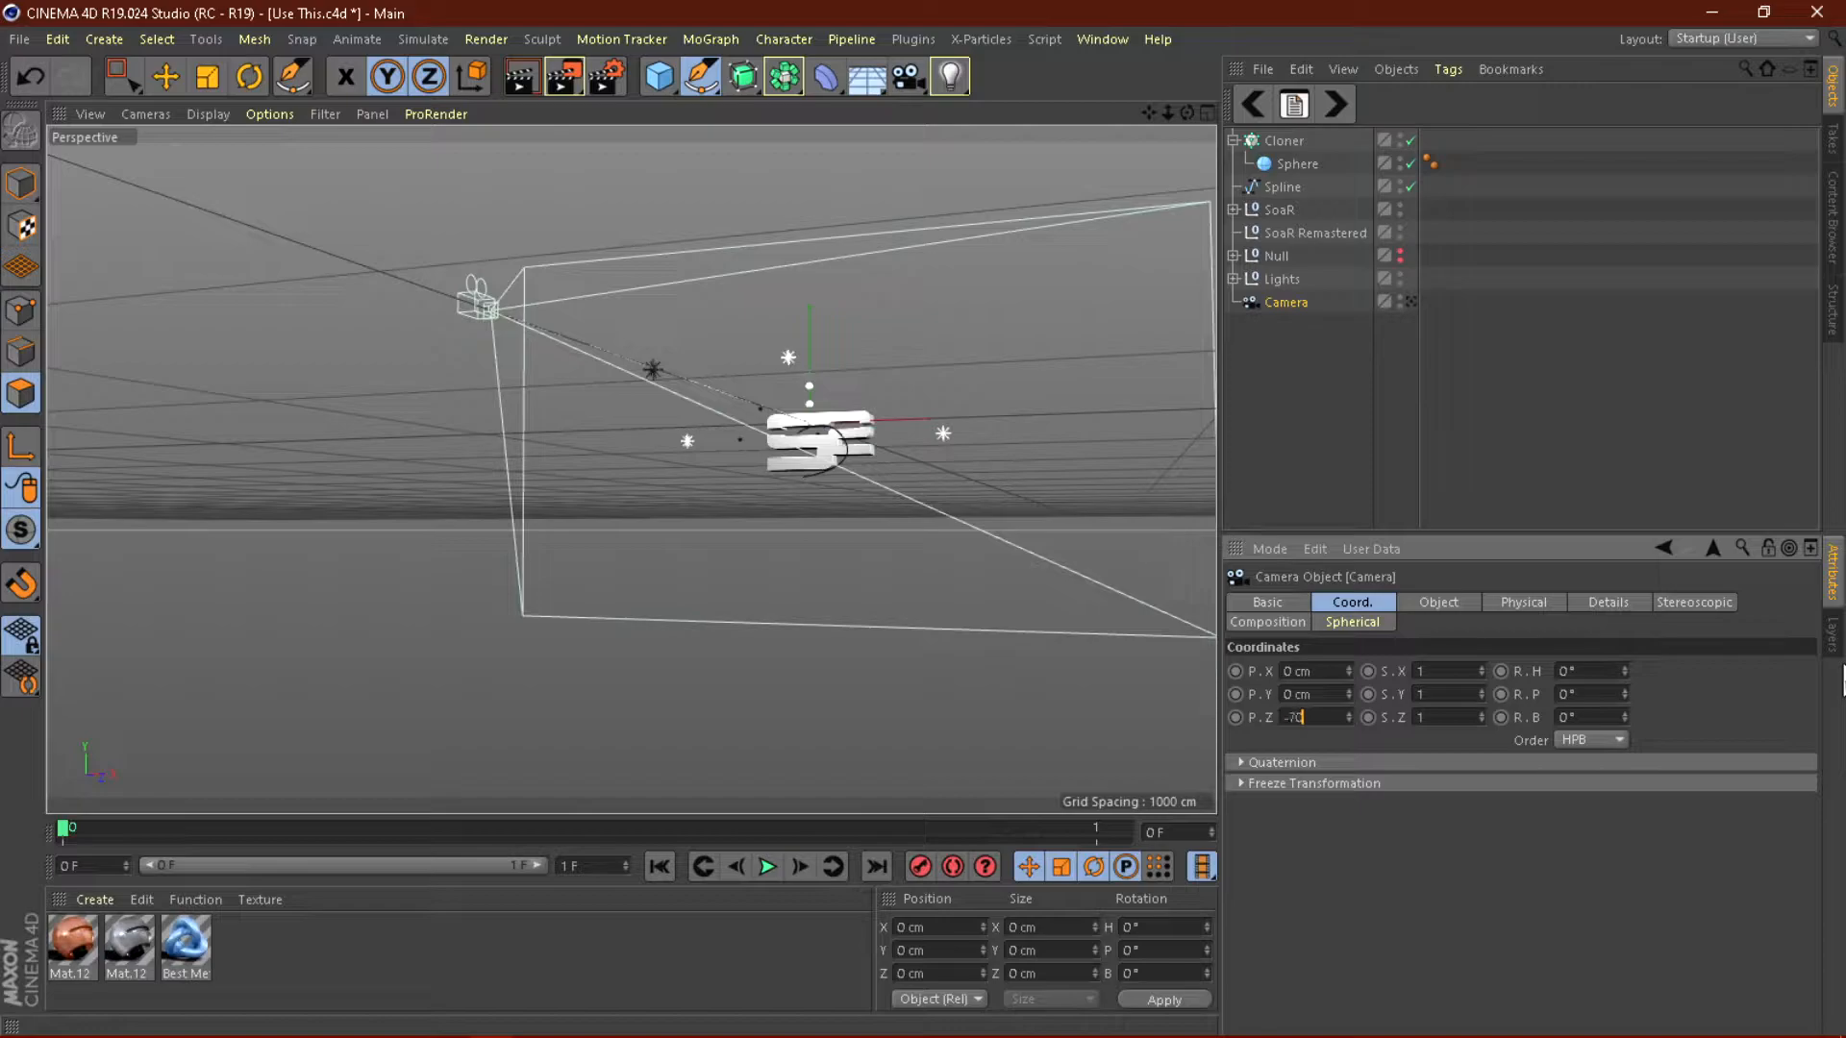
text(0)
key(Return)
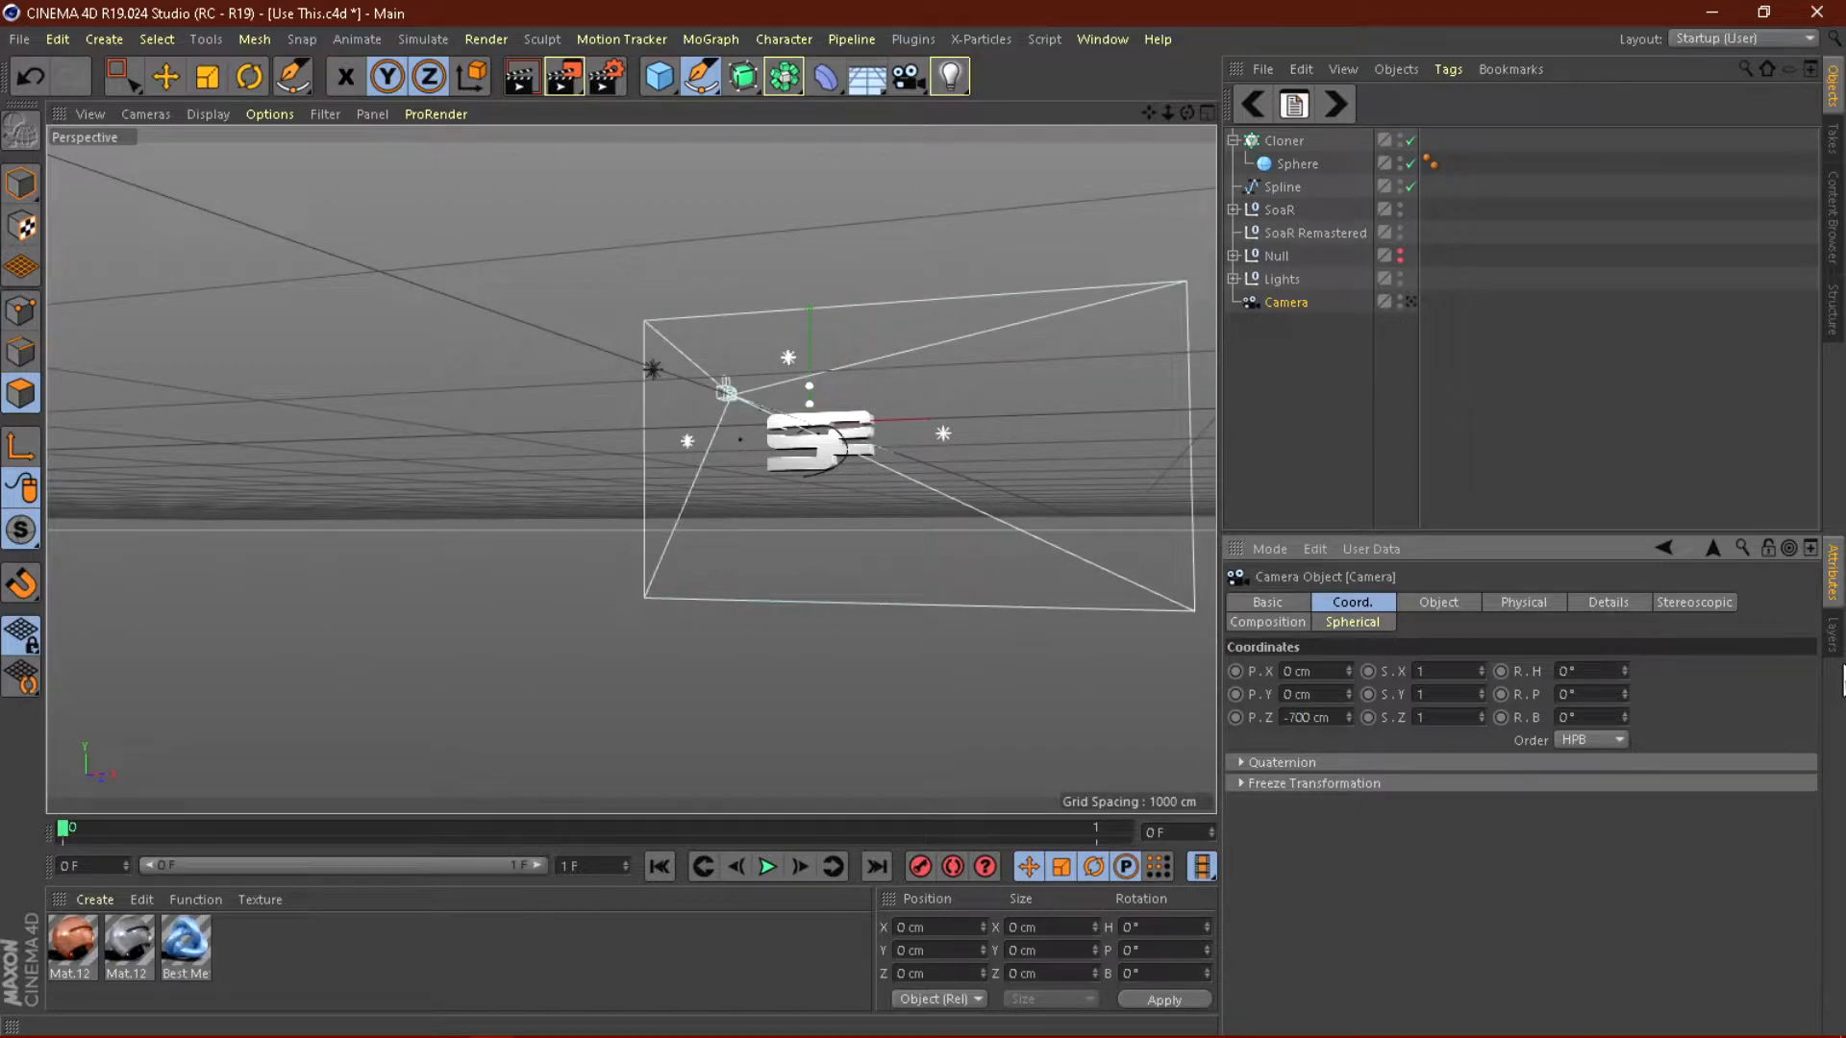
click(1410, 302)
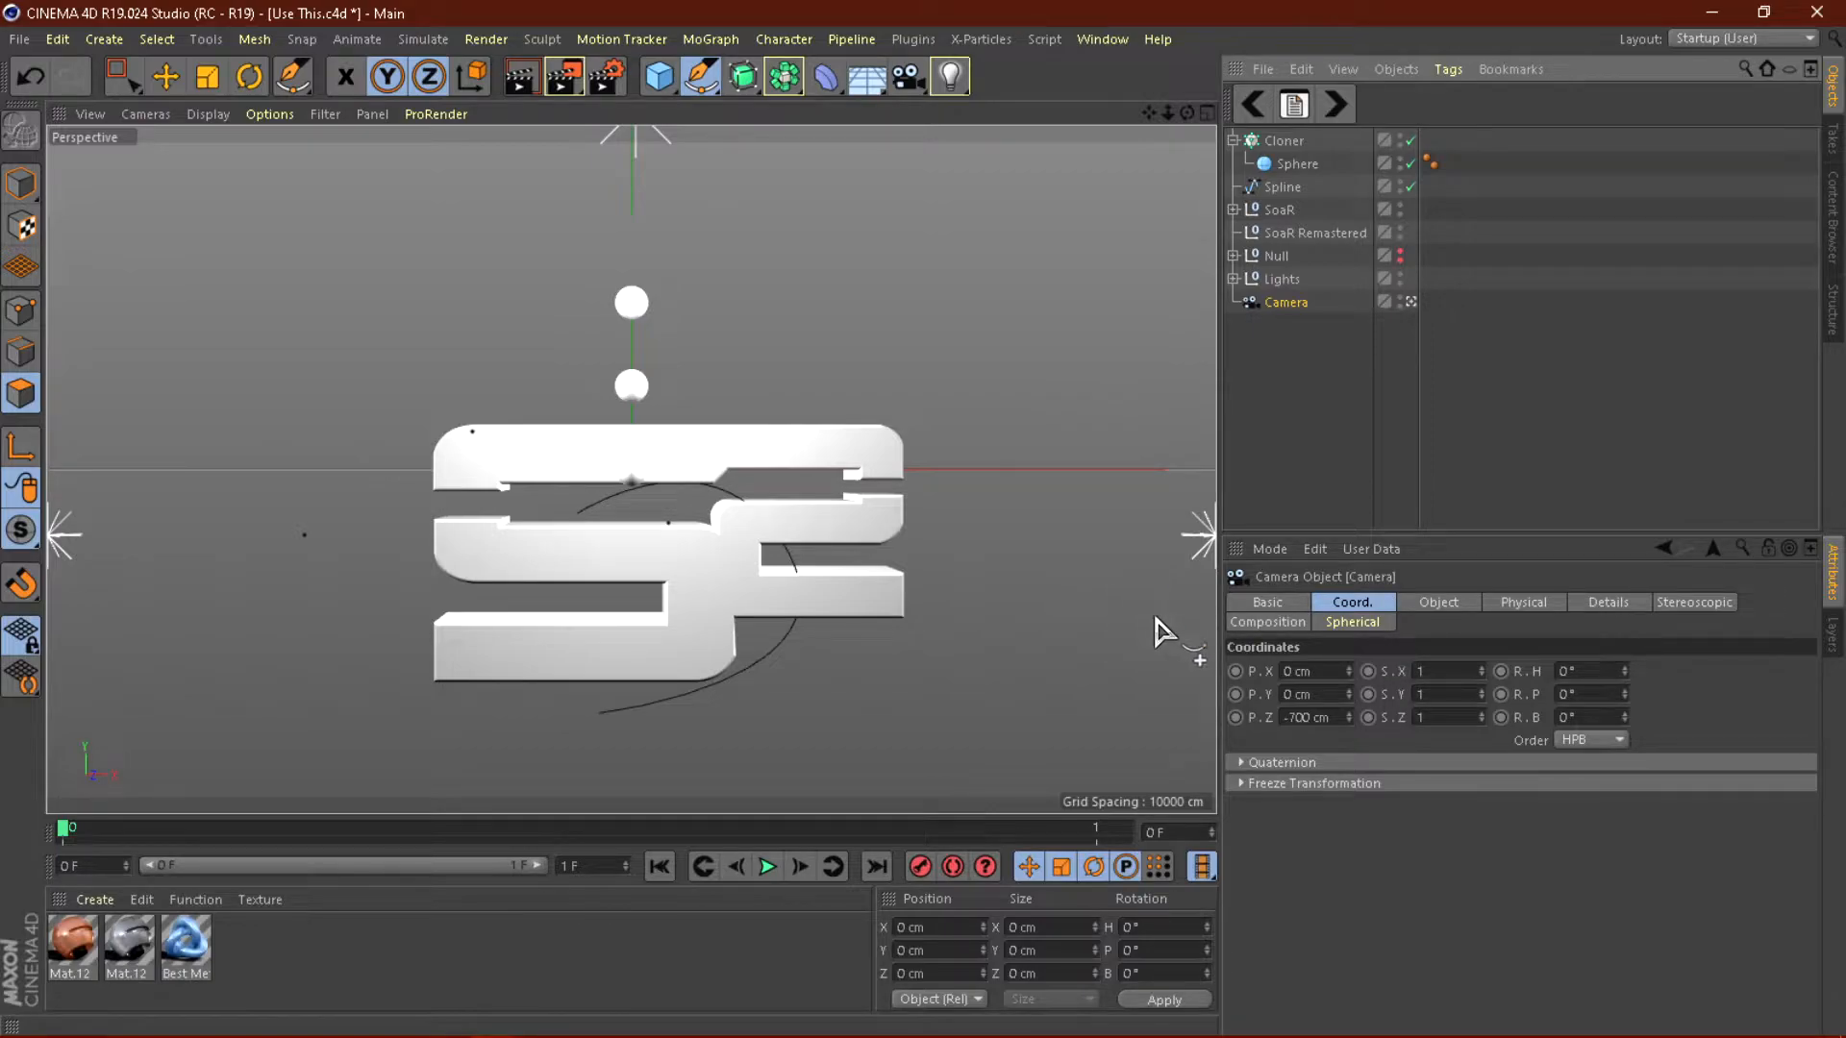
drag(1349, 699, 1349, 750)
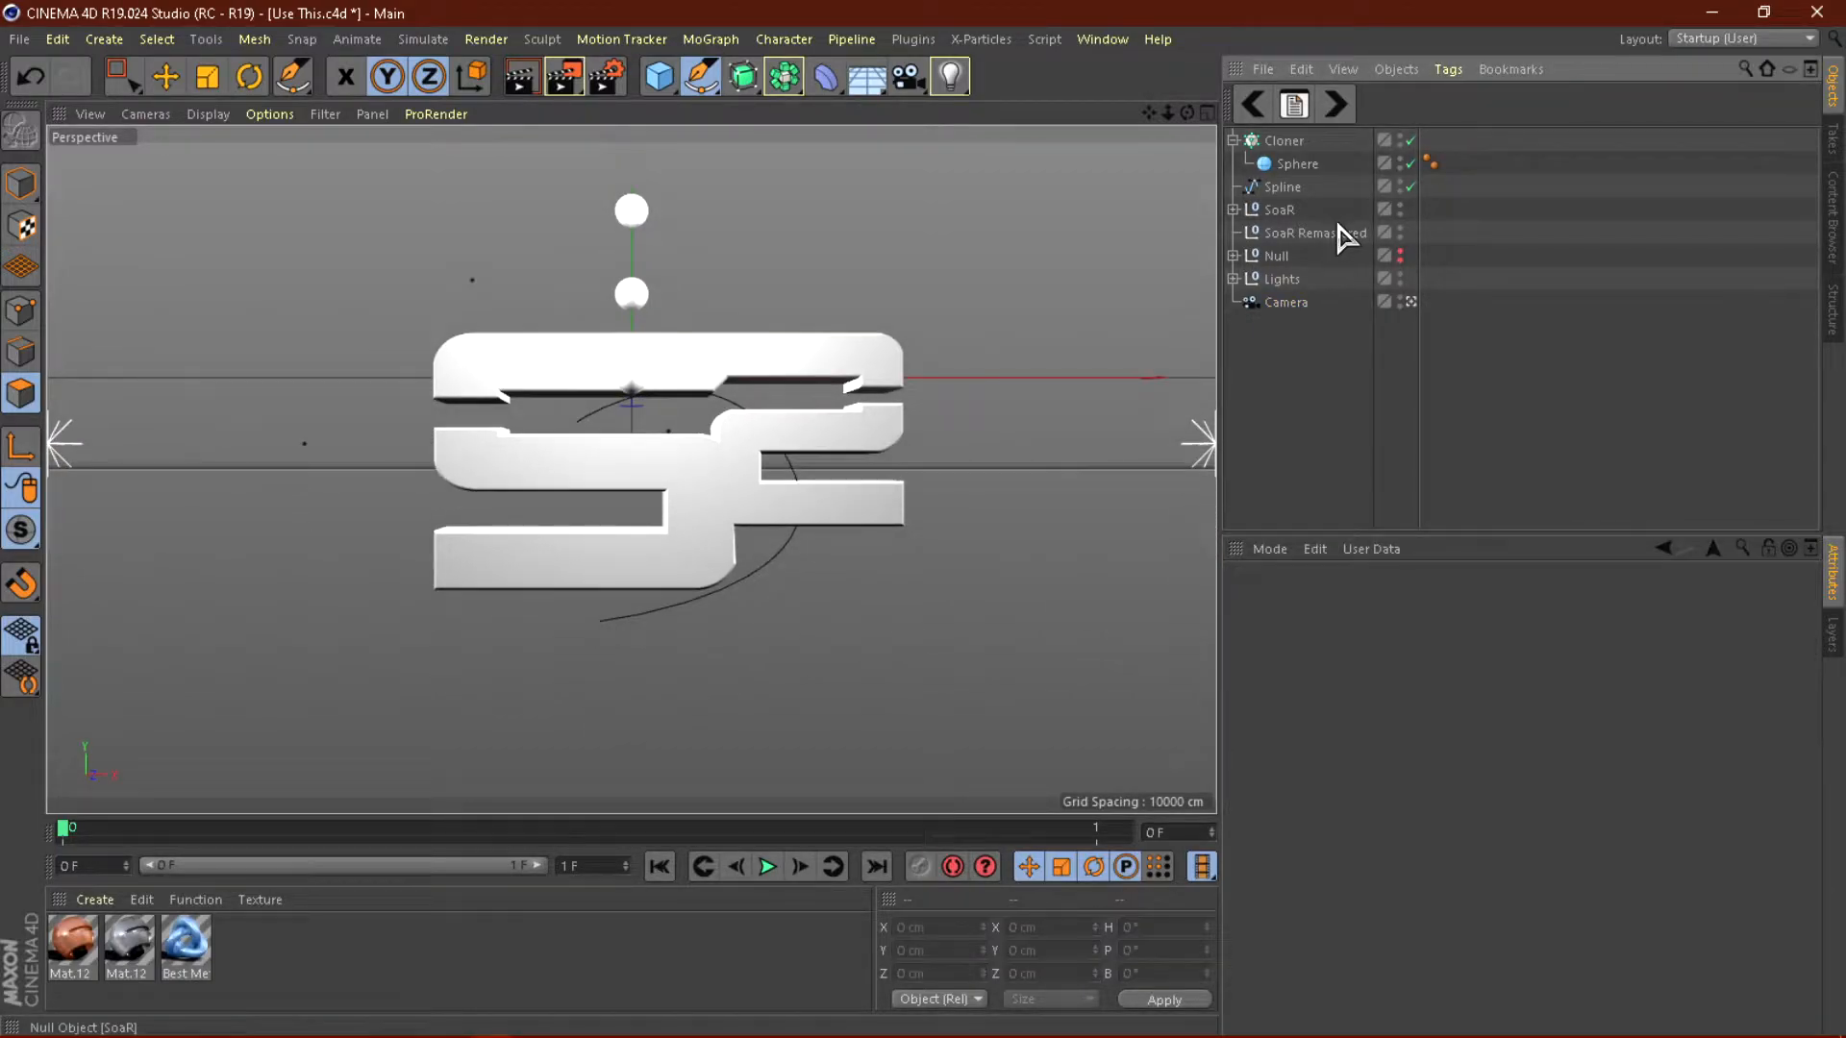
Set the Cloner's mode to Object and assign the curved Spline as its object.
click(1284, 141)
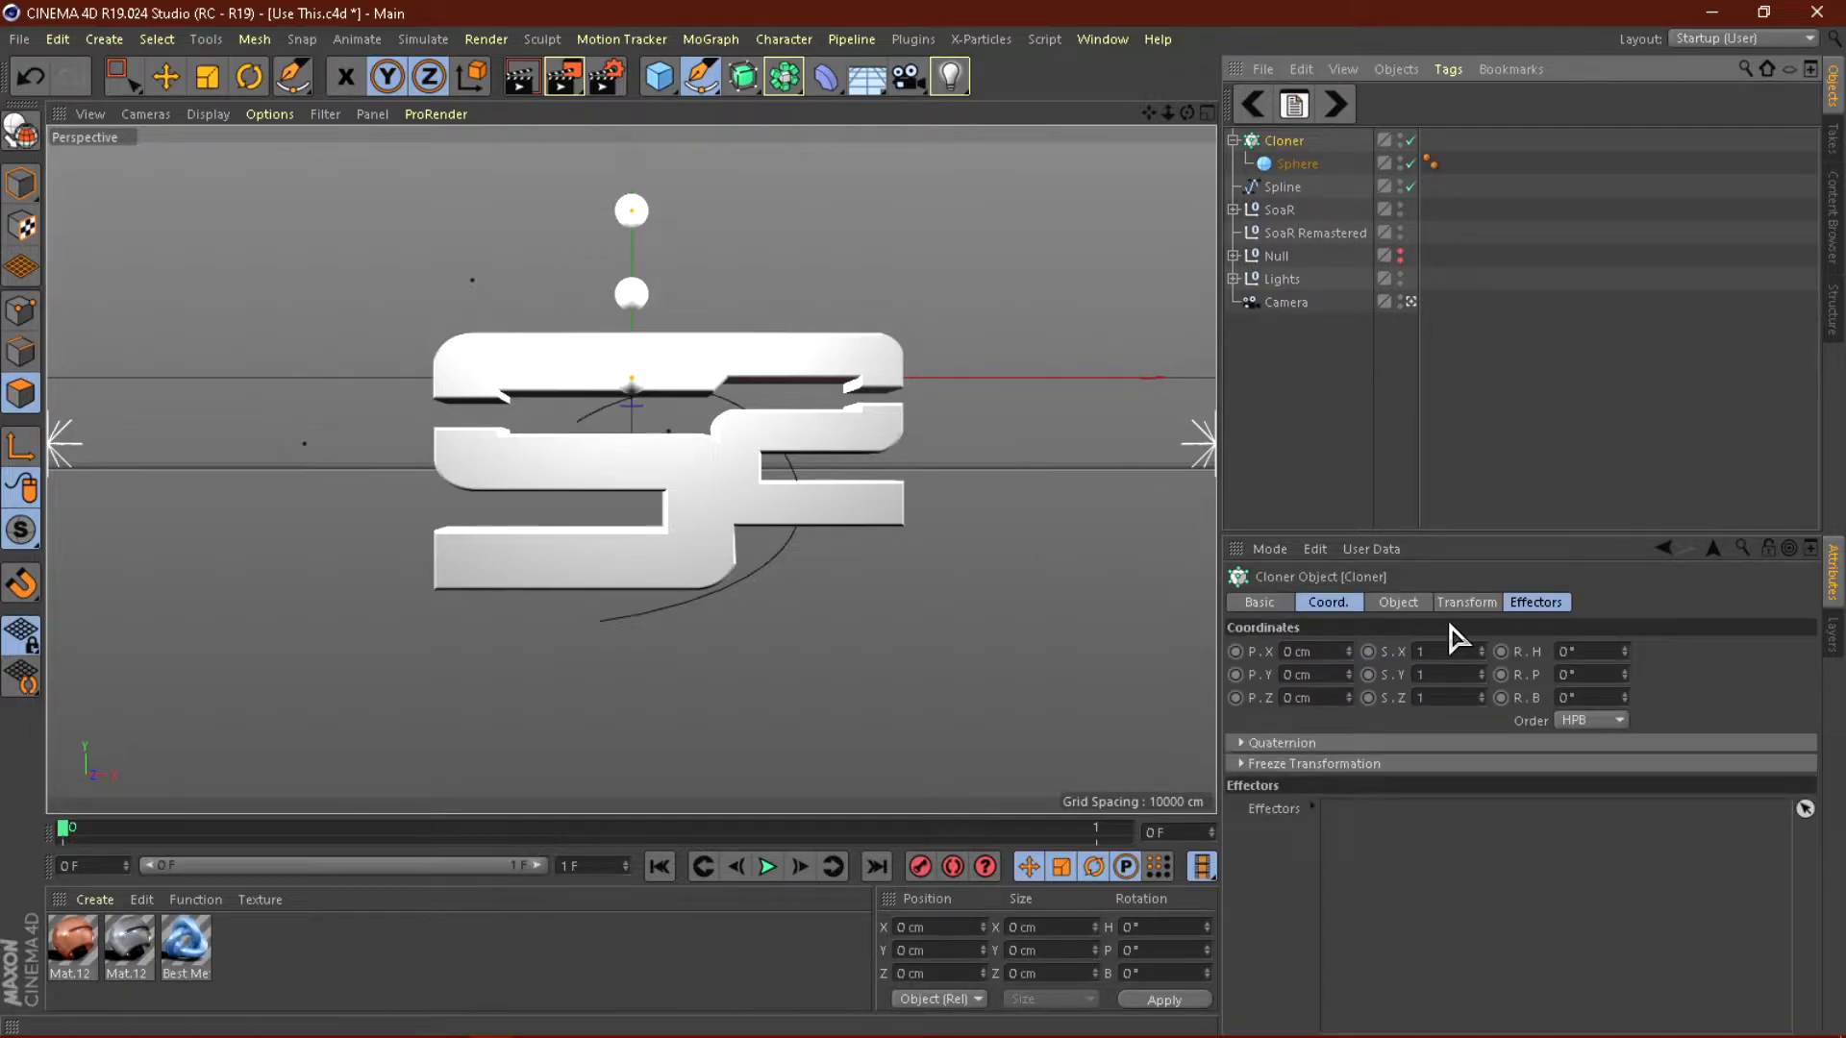
click(1394, 603)
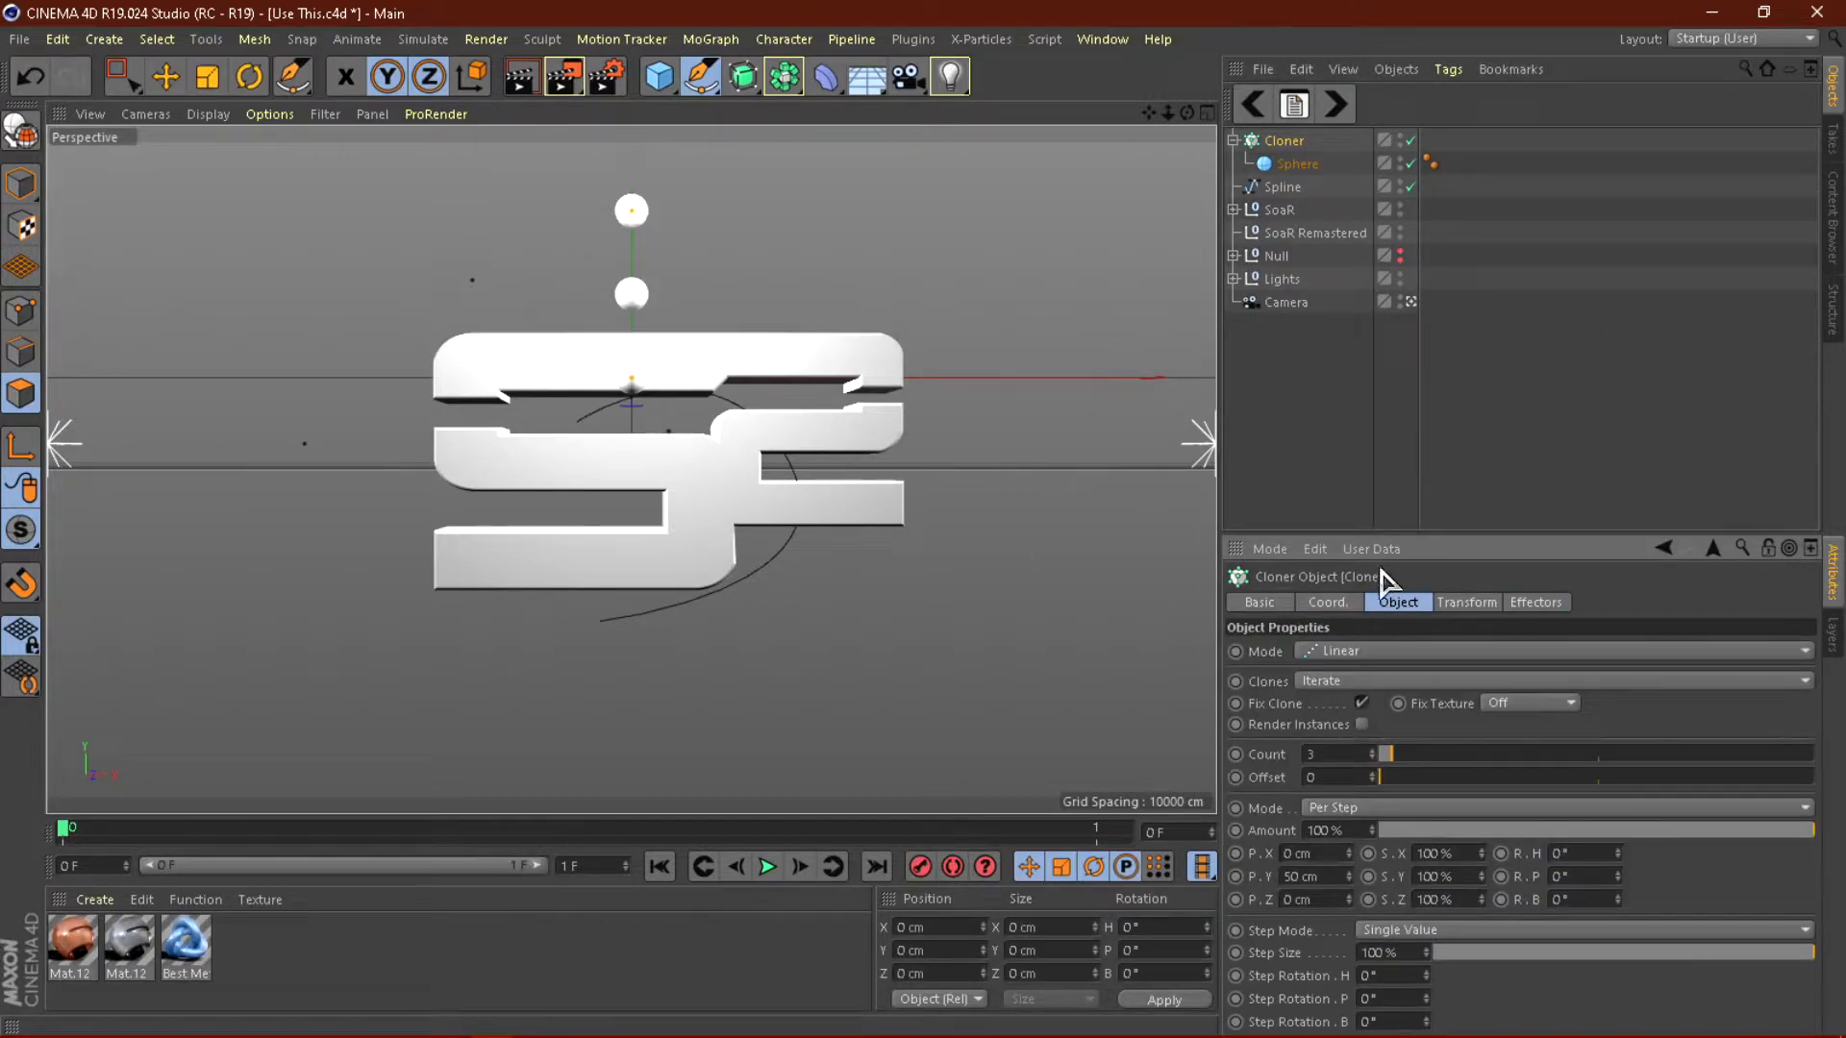
click(1360, 653)
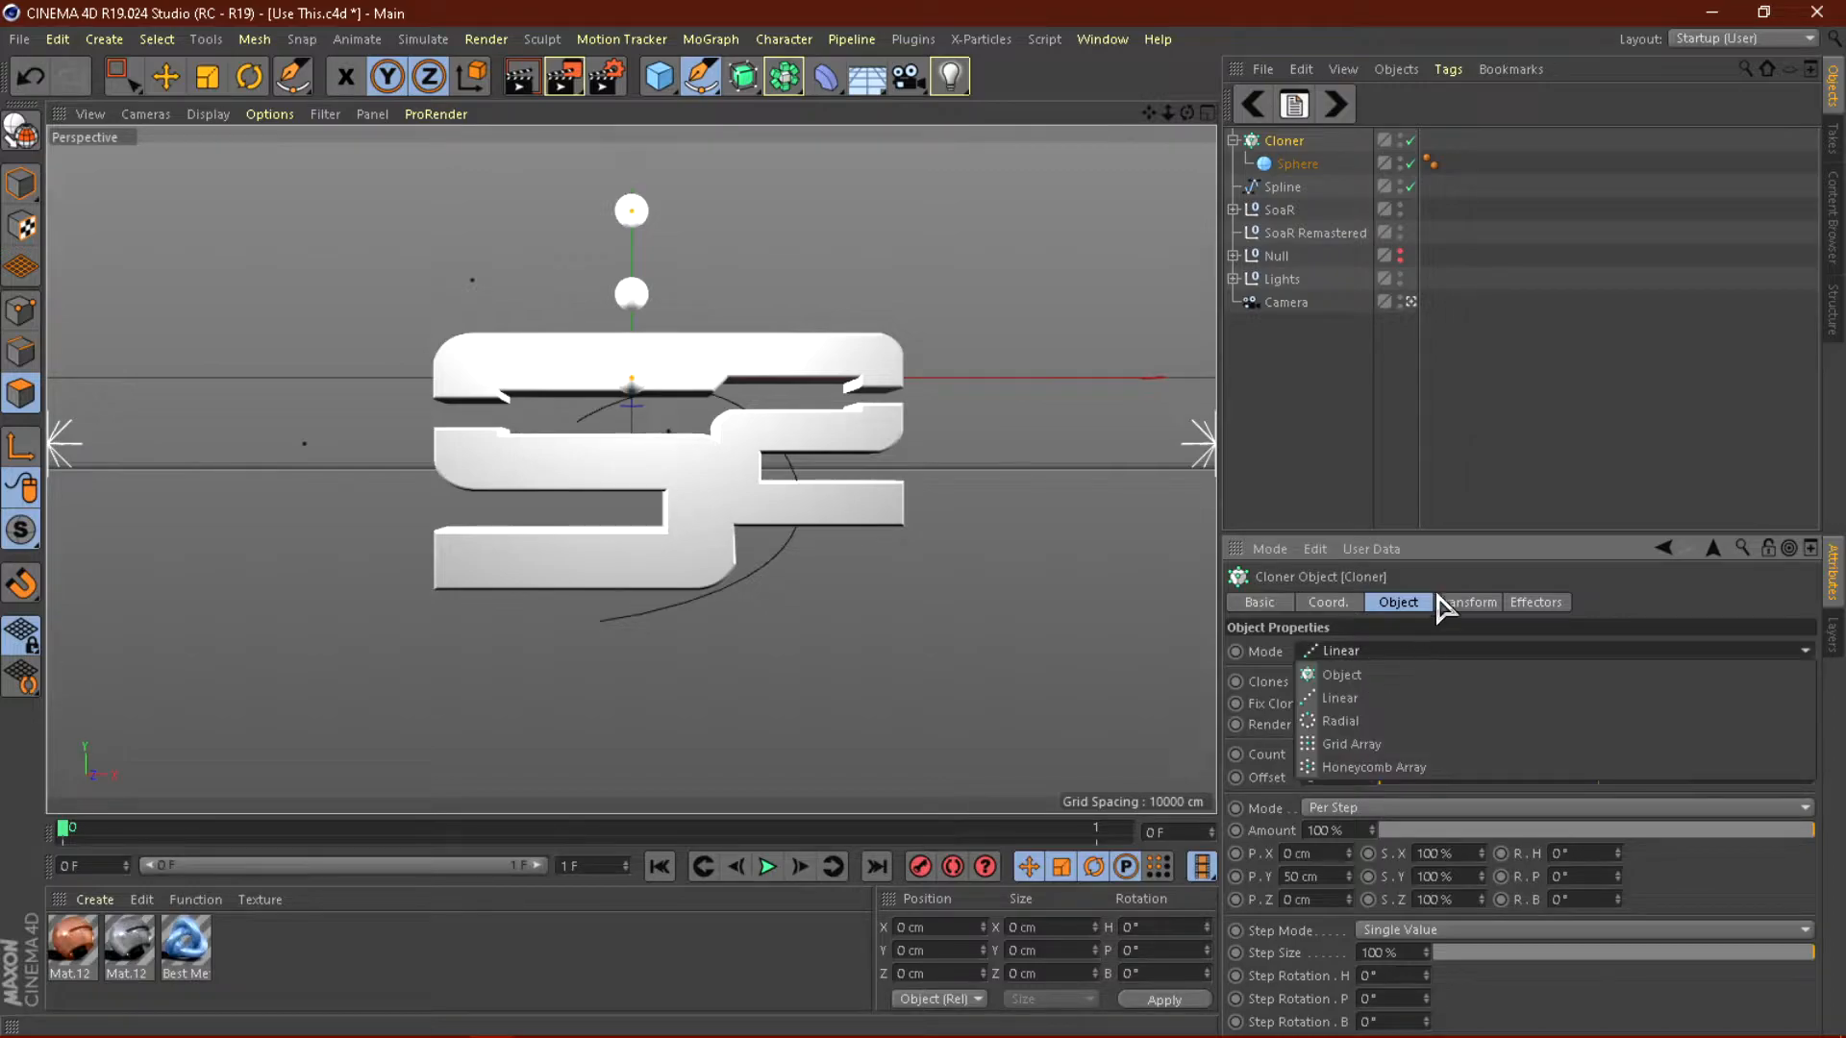
click(1368, 678)
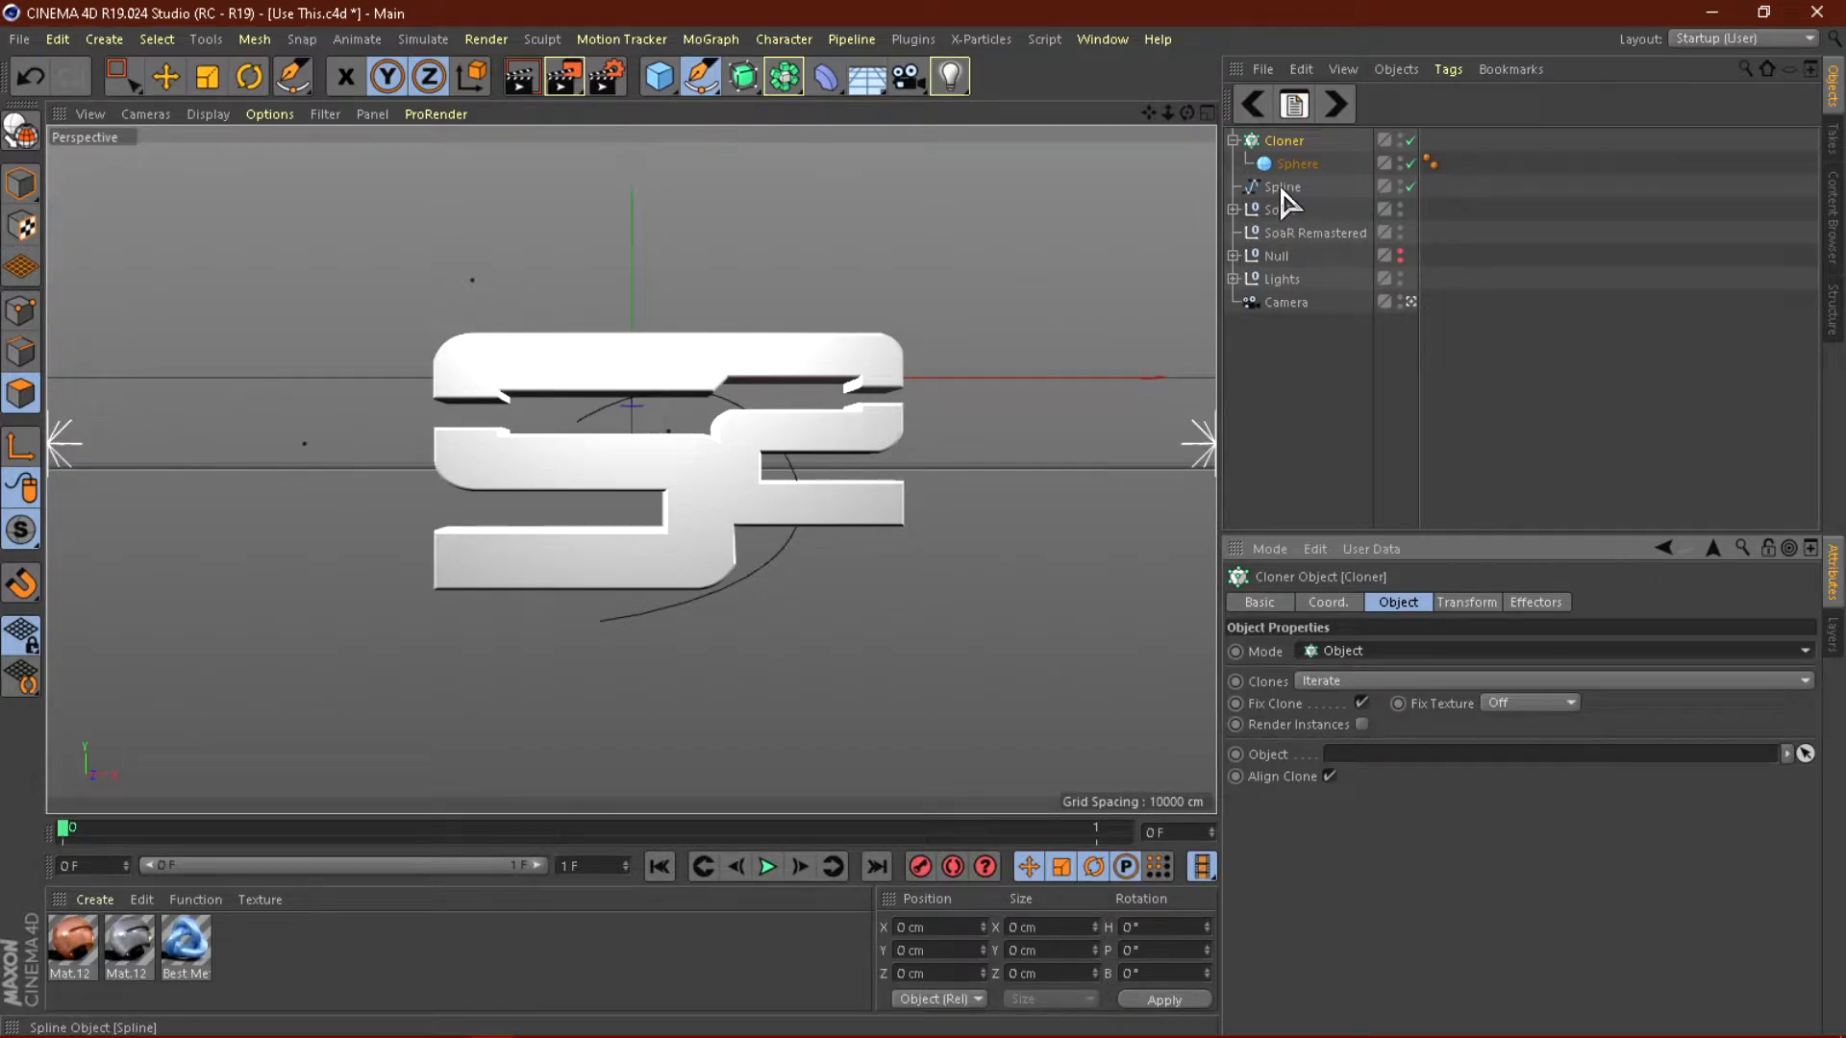
drag(1281, 189, 1380, 735)
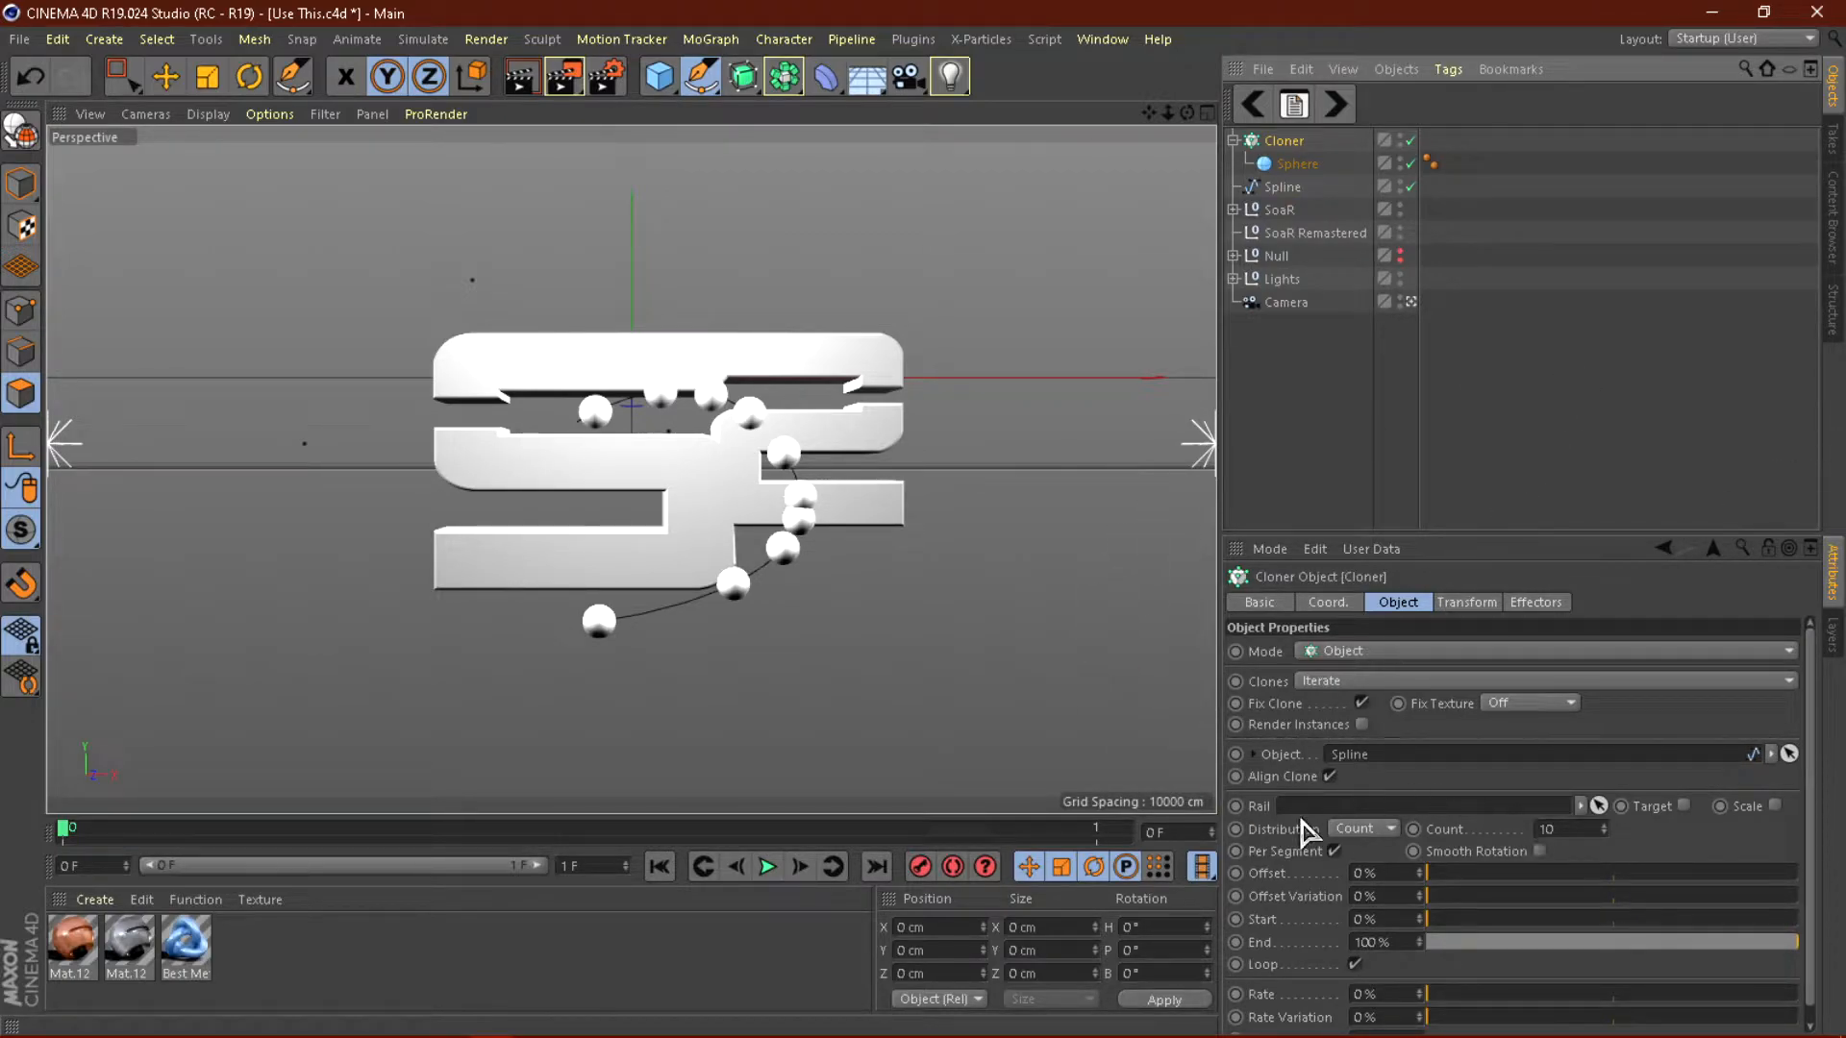
Distribute the sphere clones evenly along the spline and set their count to 26.
click(1357, 830)
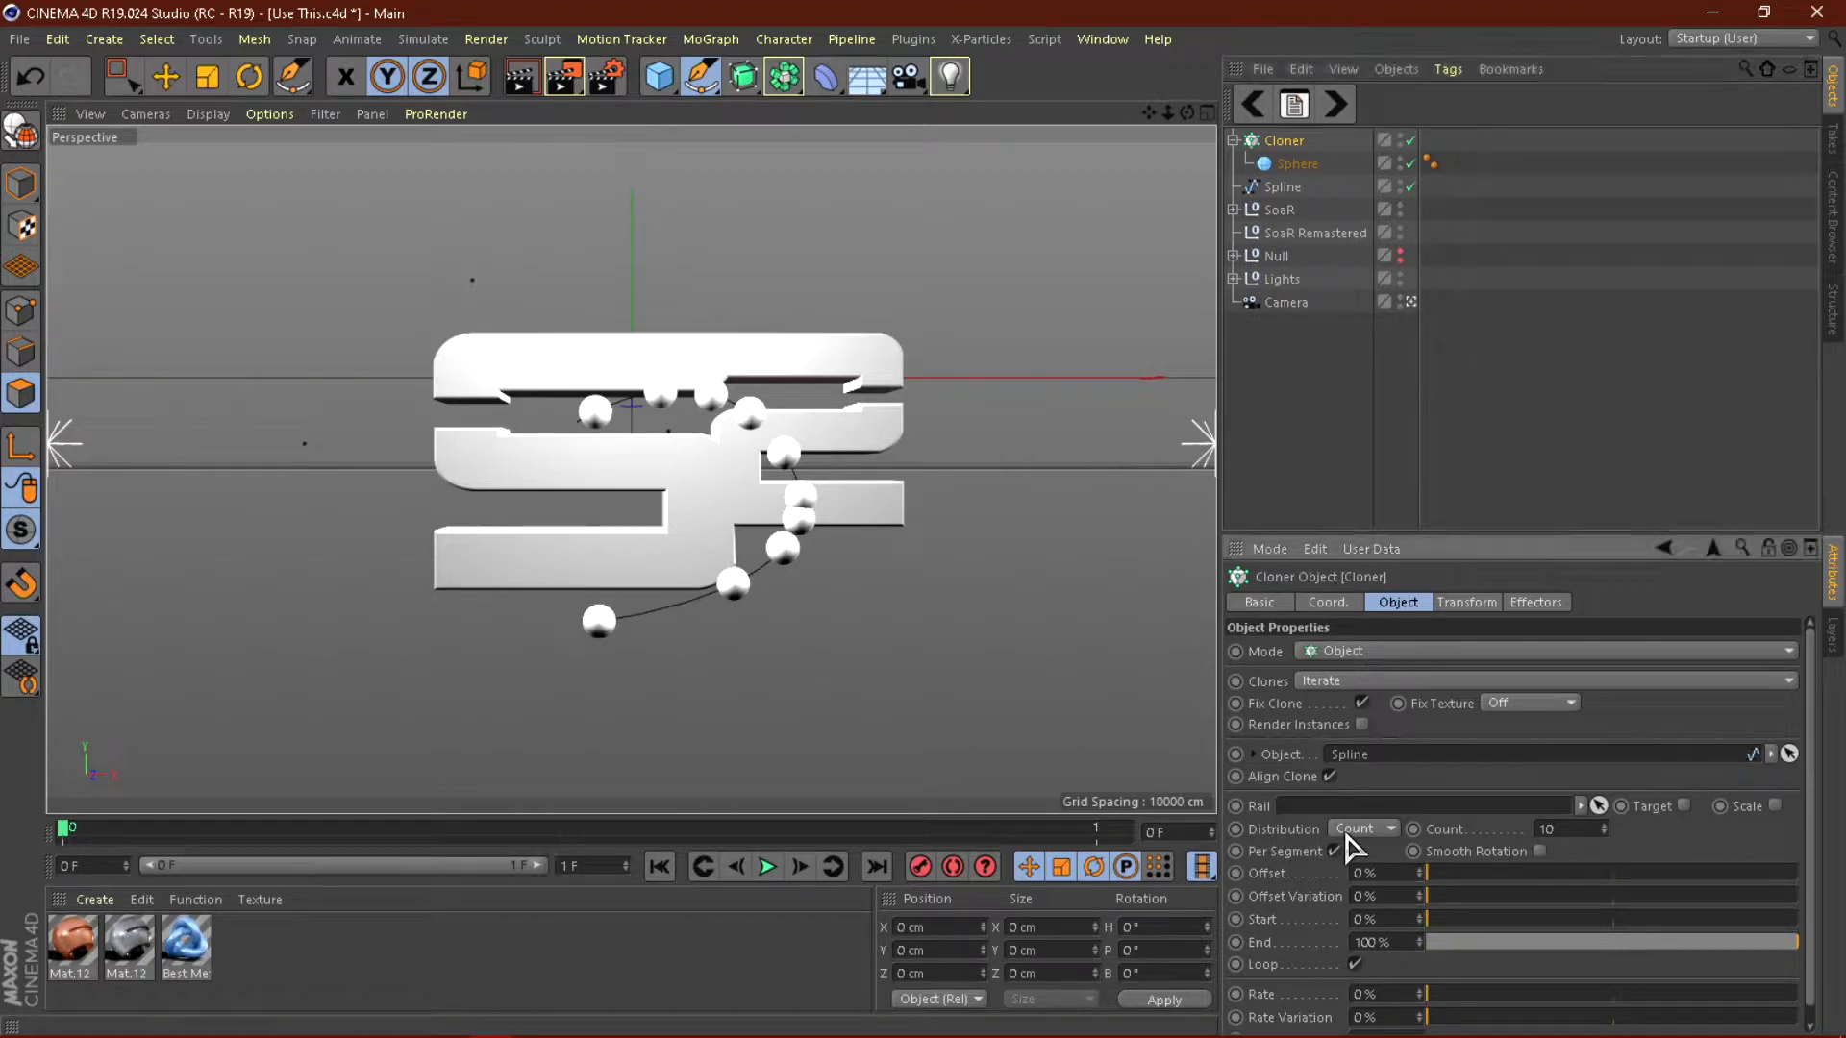
click(1374, 898)
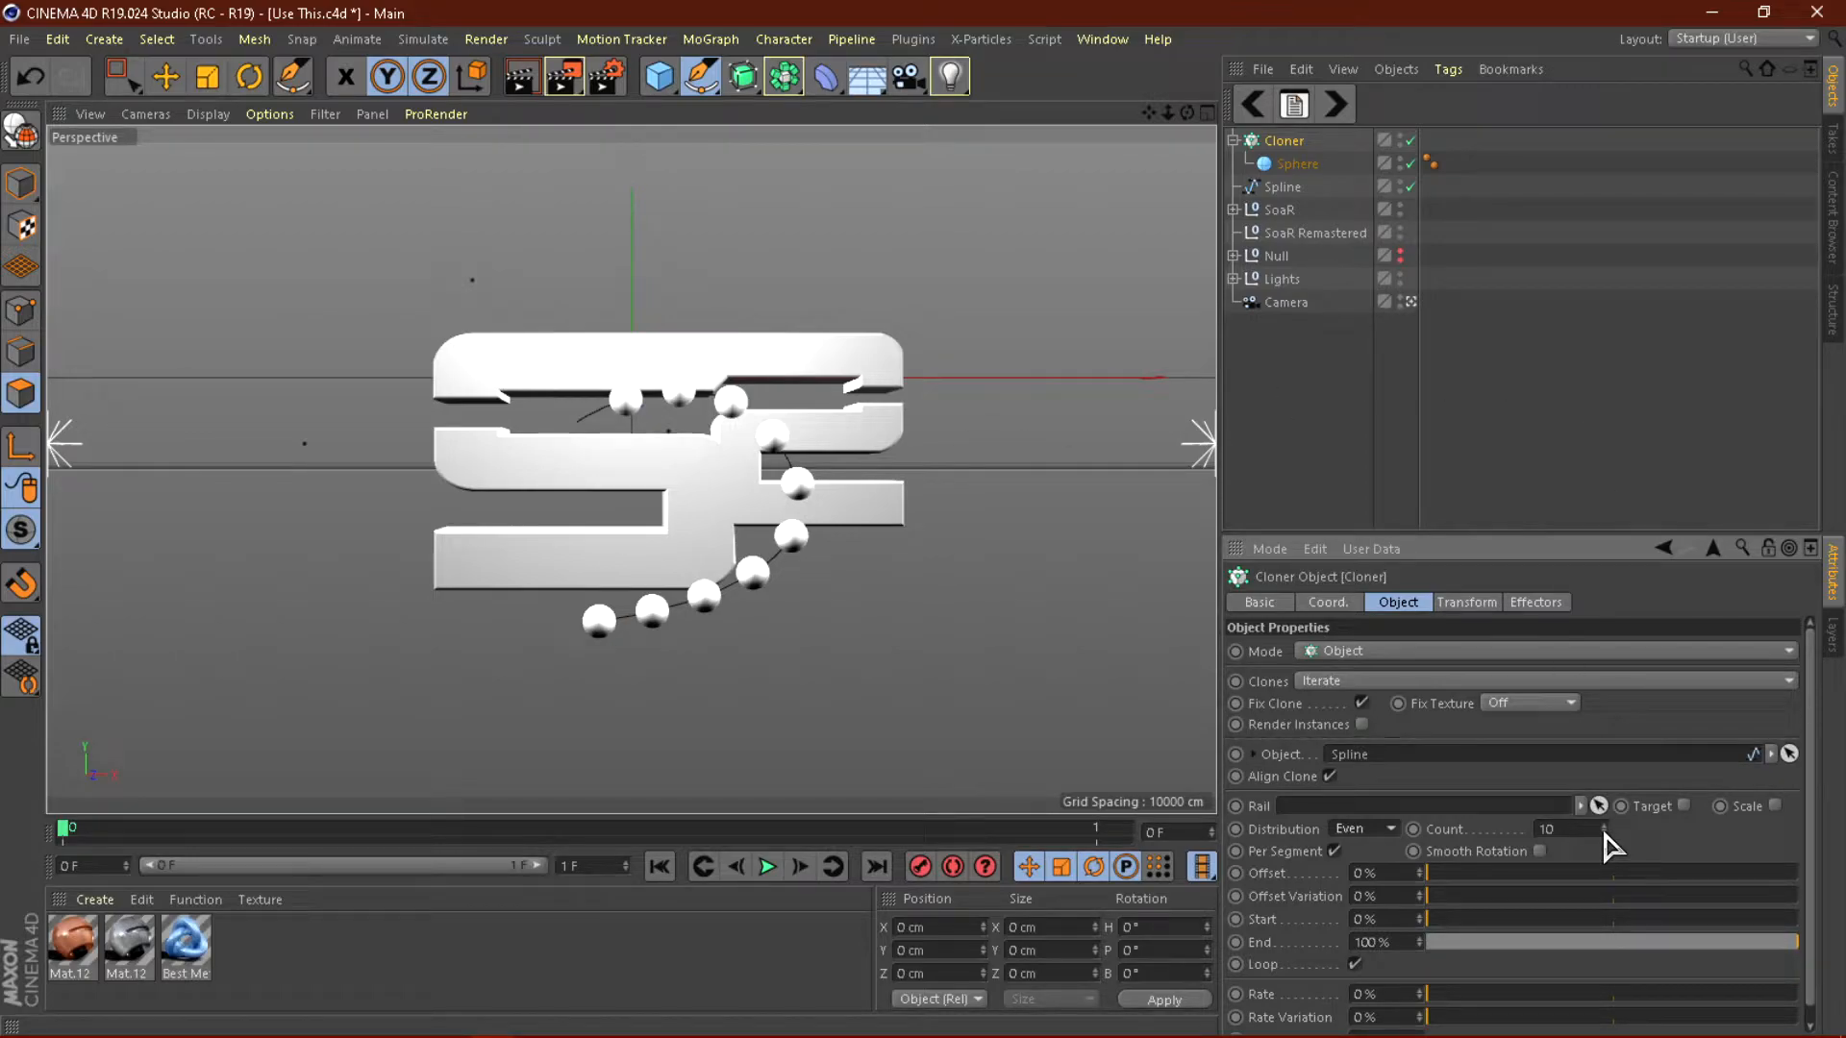
mouse_move(1606, 828)
mouse_down()
mouse_move(1653, 827)
mouse_move(1607, 828)
mouse_up()
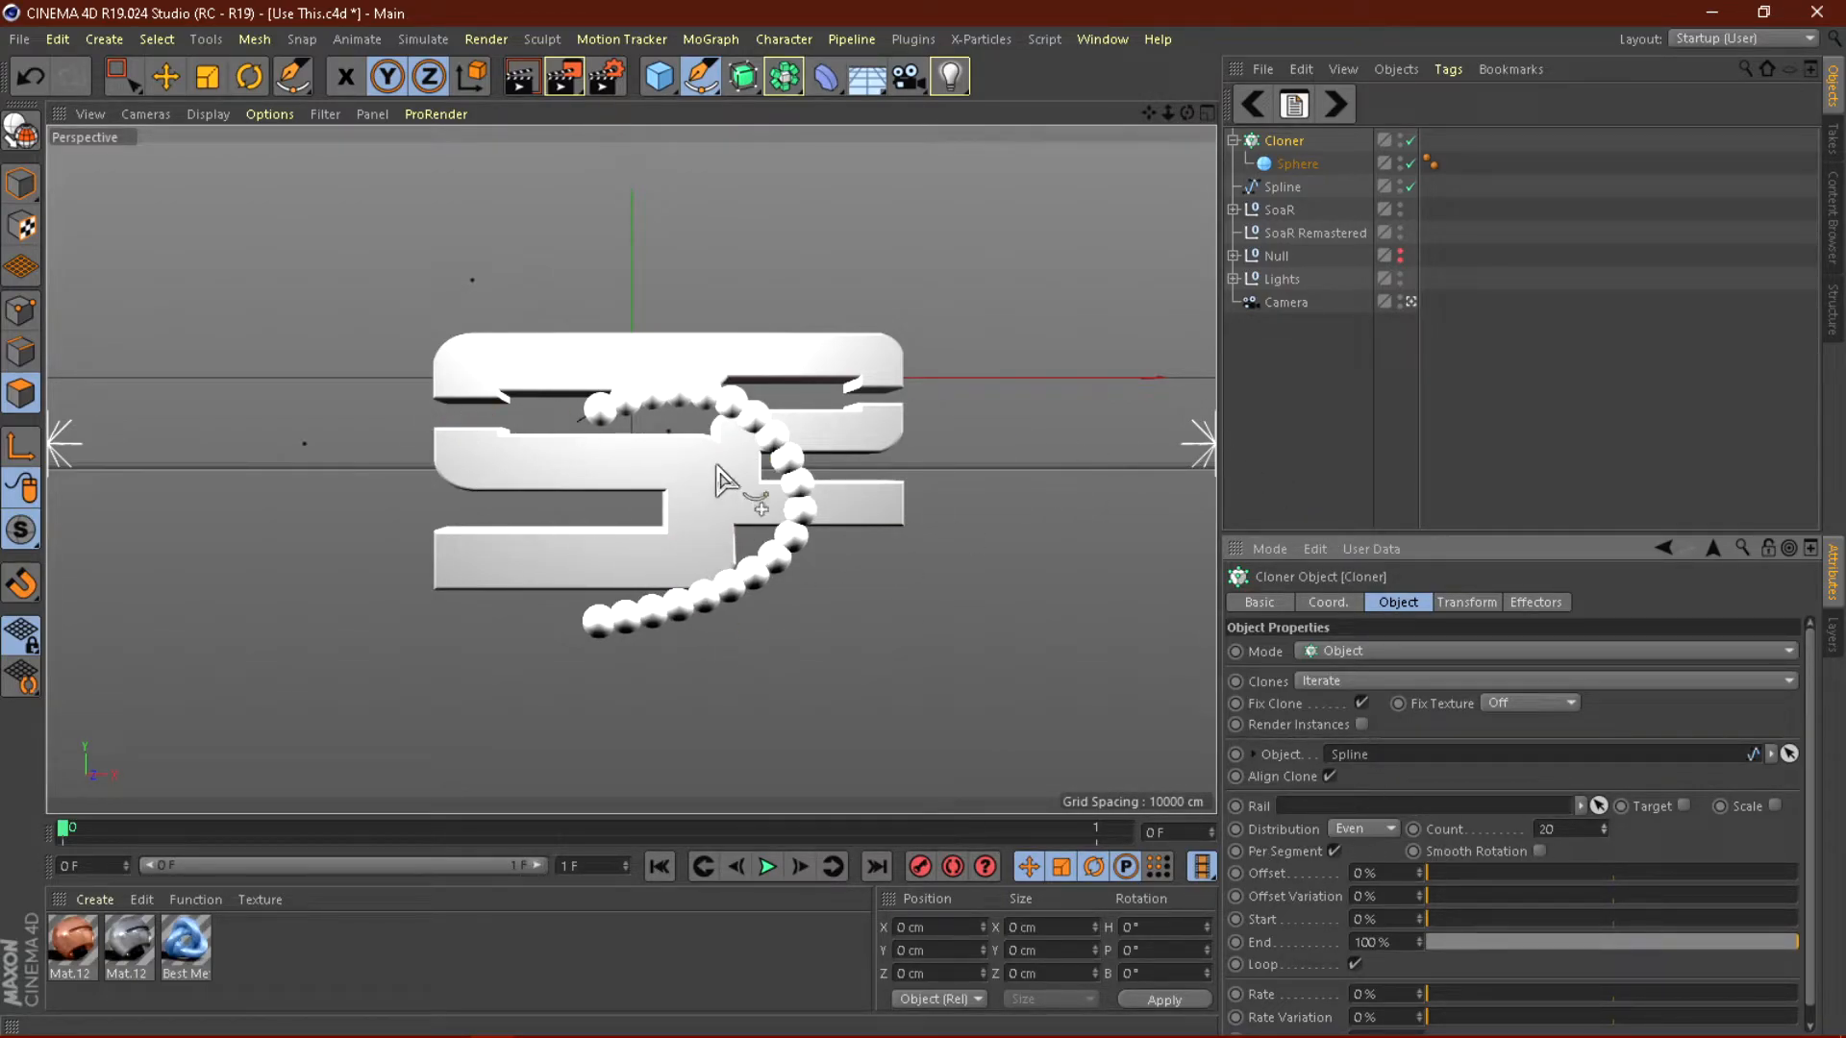
drag(1614, 833, 1624, 833)
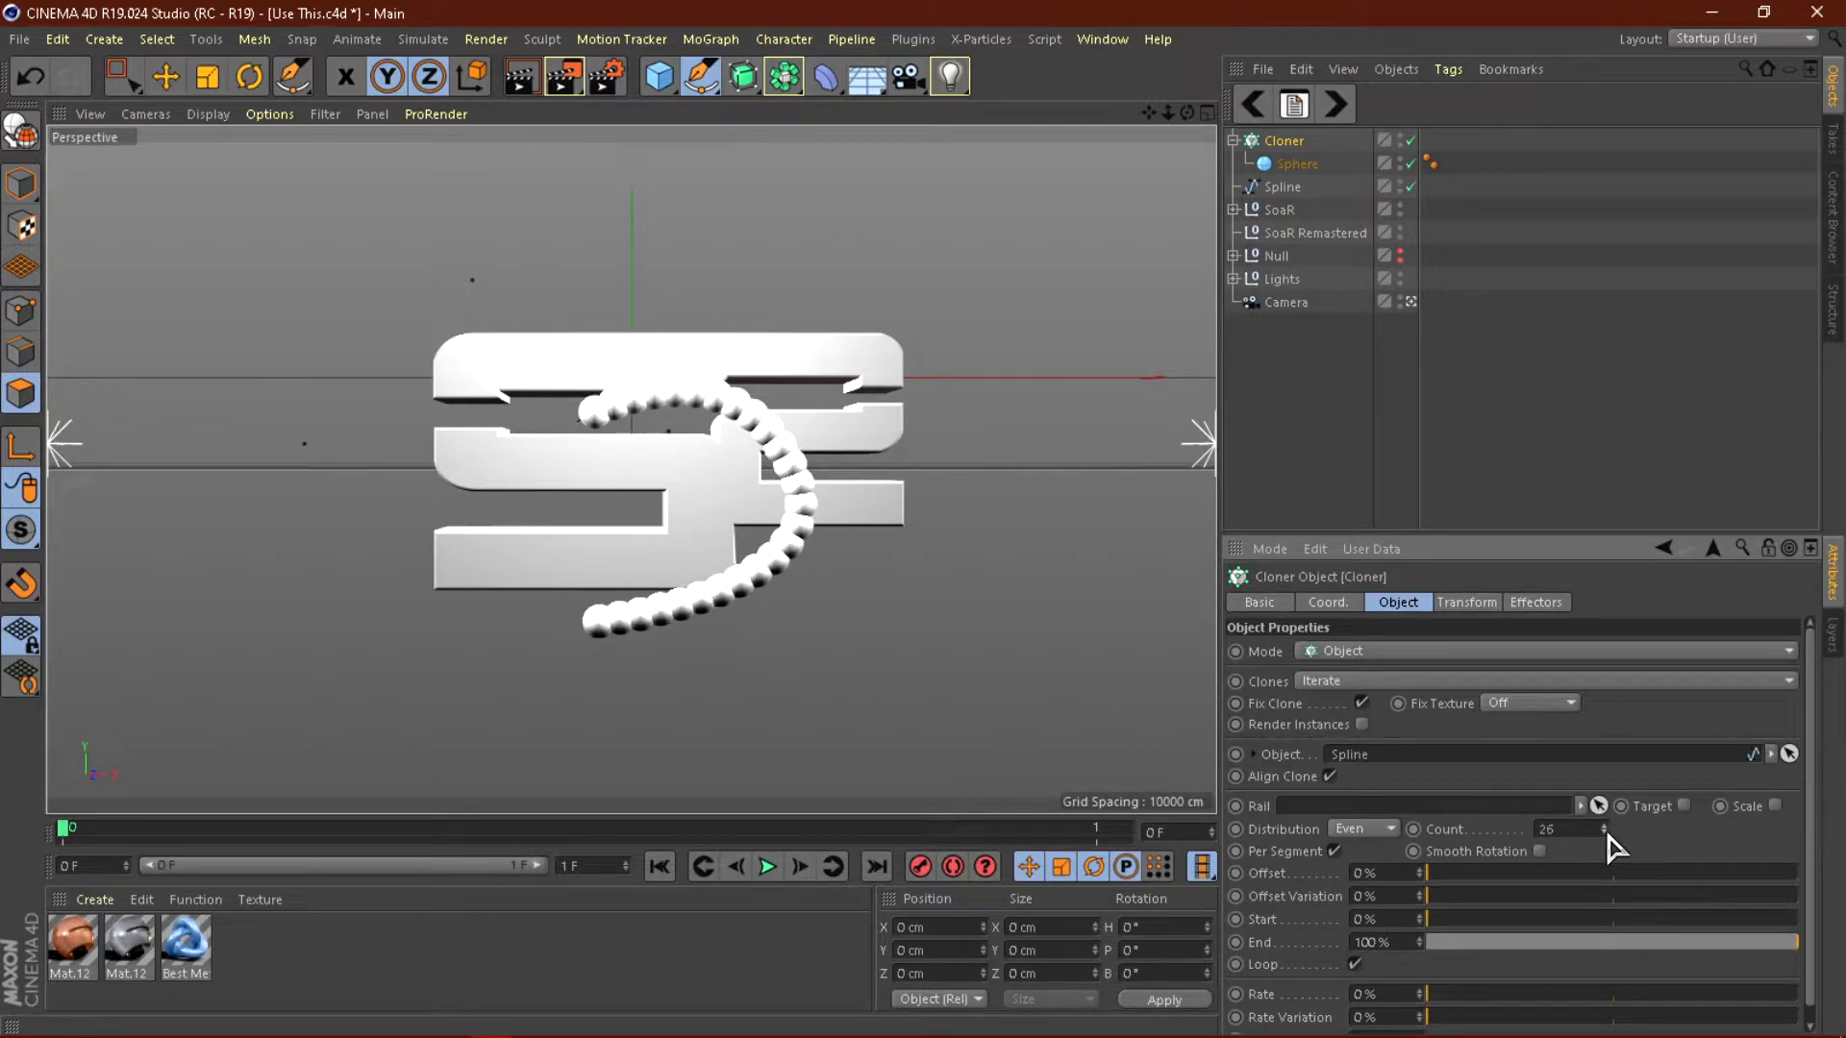
Scale the cloned Sphere down to a radius of about 4.81 cm.
click(1297, 165)
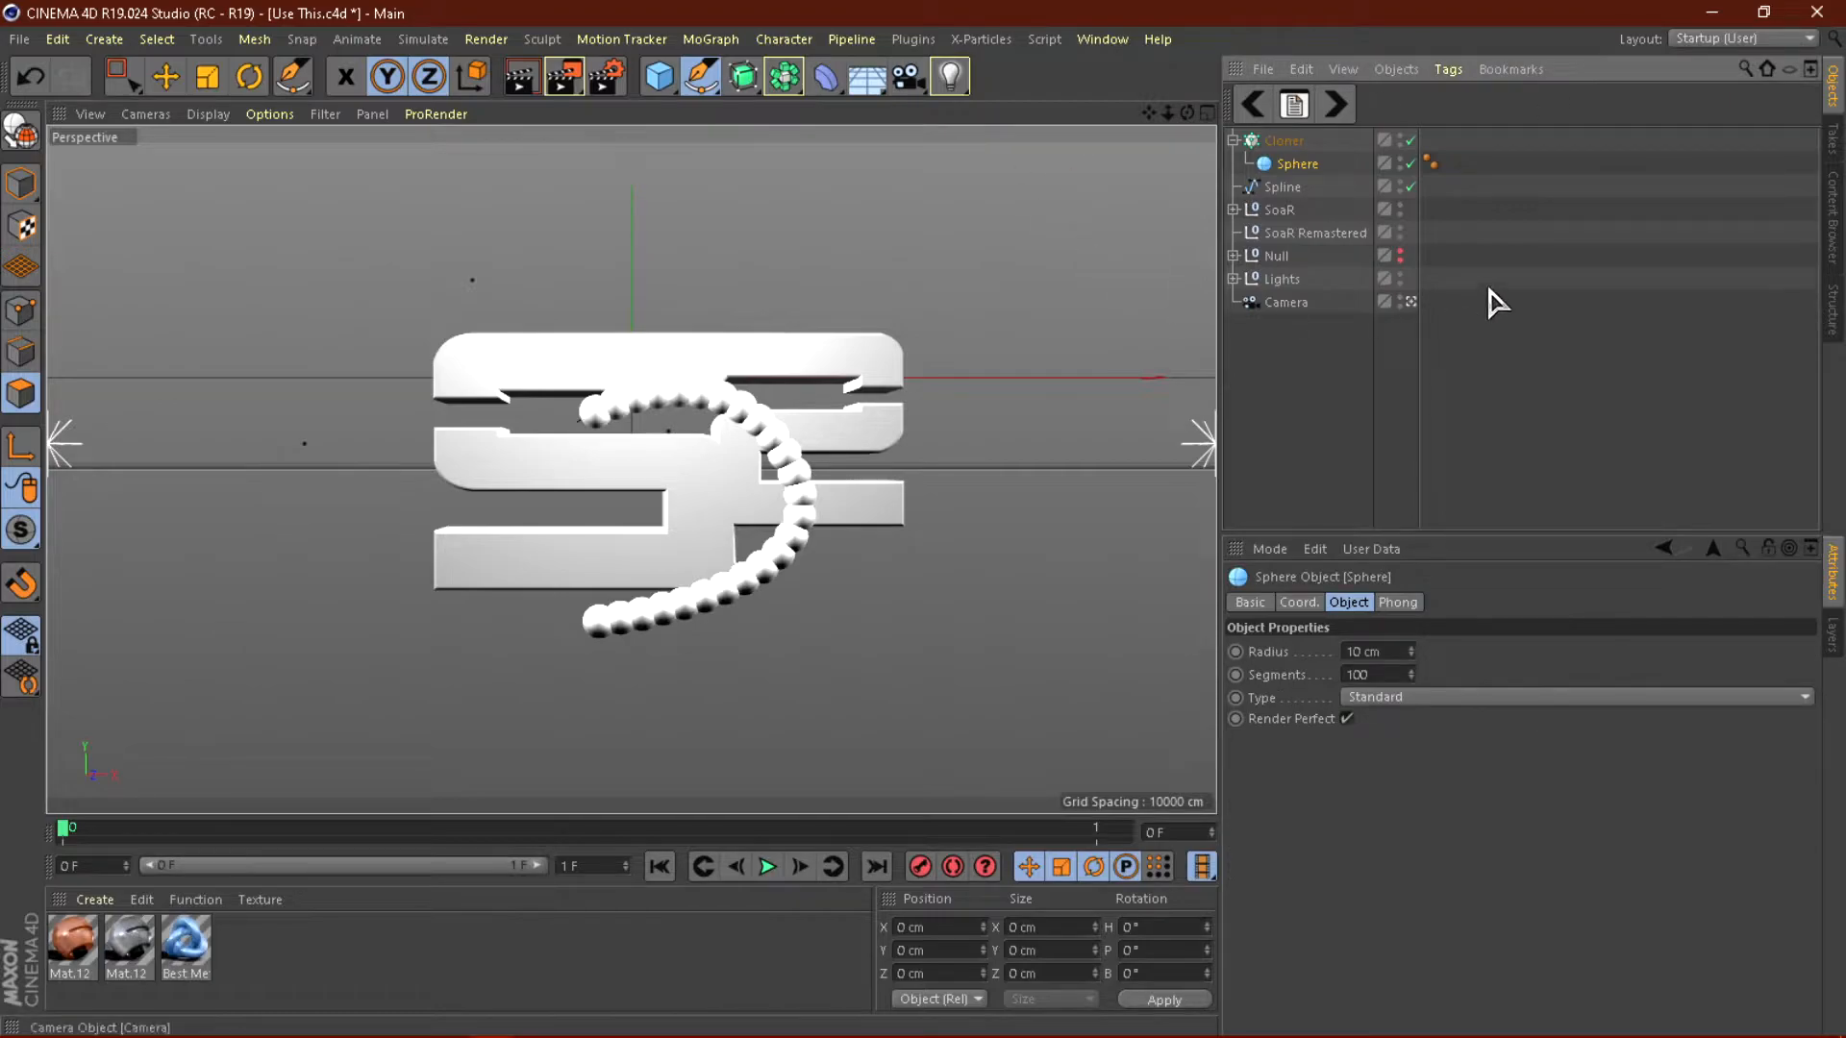
click(207, 77)
mouse_move(979, 197)
mouse_down()
mouse_move(898, 251)
mouse_move(694, 509)
mouse_up()
click(1293, 165)
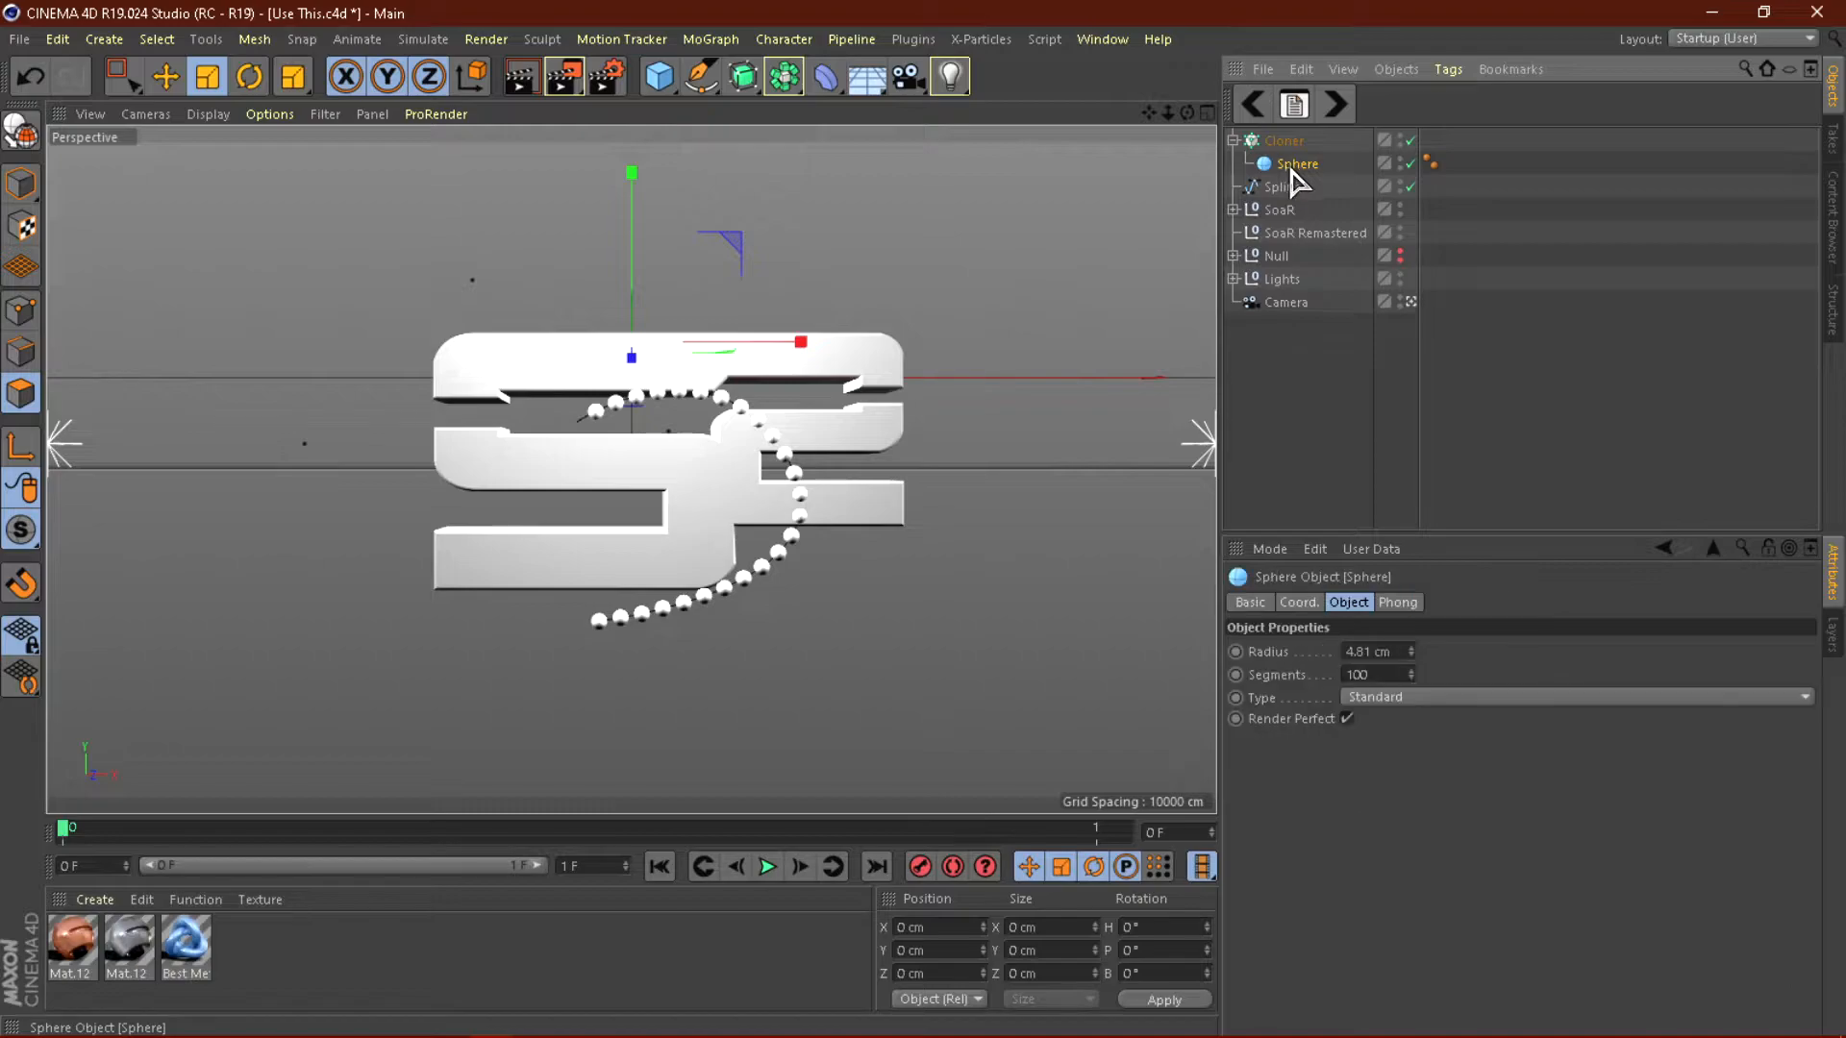
Leave the camera view and examine the string of spheres against the logo from several angles.
click(1409, 302)
scroll(825, 567, up, 5)
scroll(745, 490, up, 5)
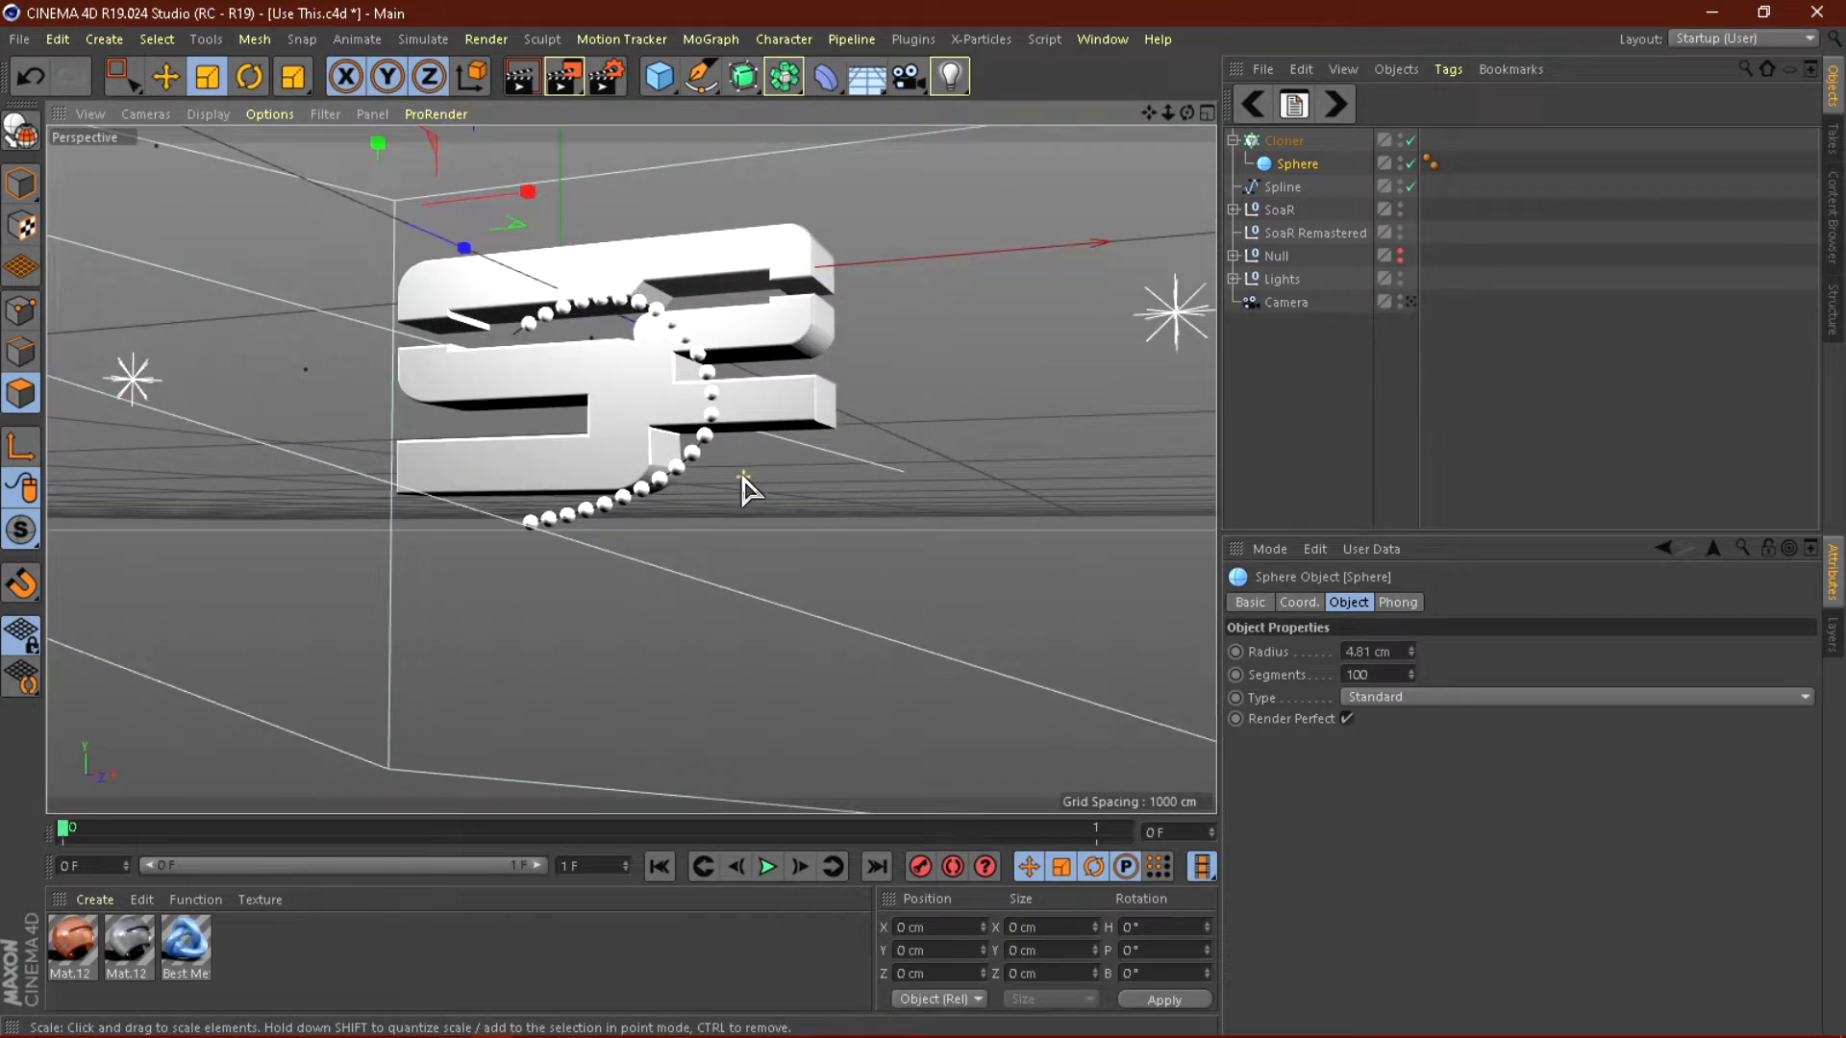
mouse_move(753, 489)
alt+mouse_down()
mouse_move(749, 595)
mouse_move(753, 489)
alt+mouse_up()
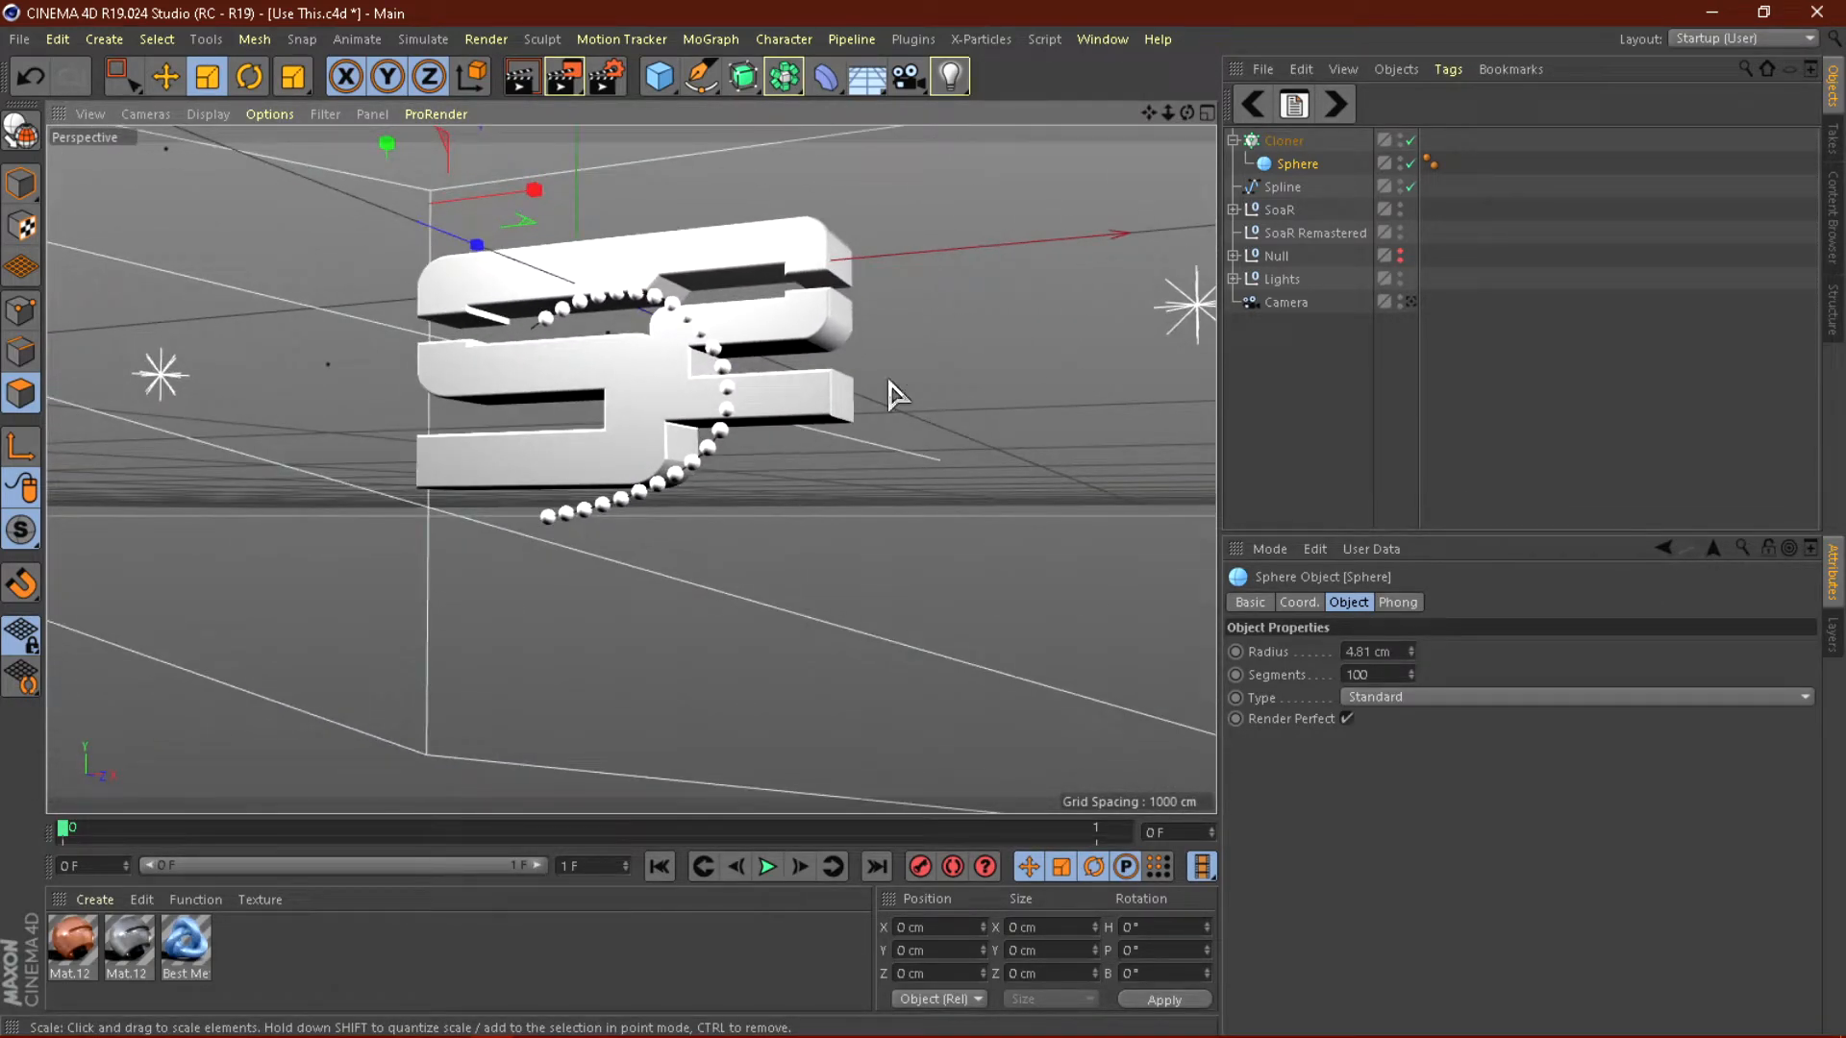
click(1207, 113)
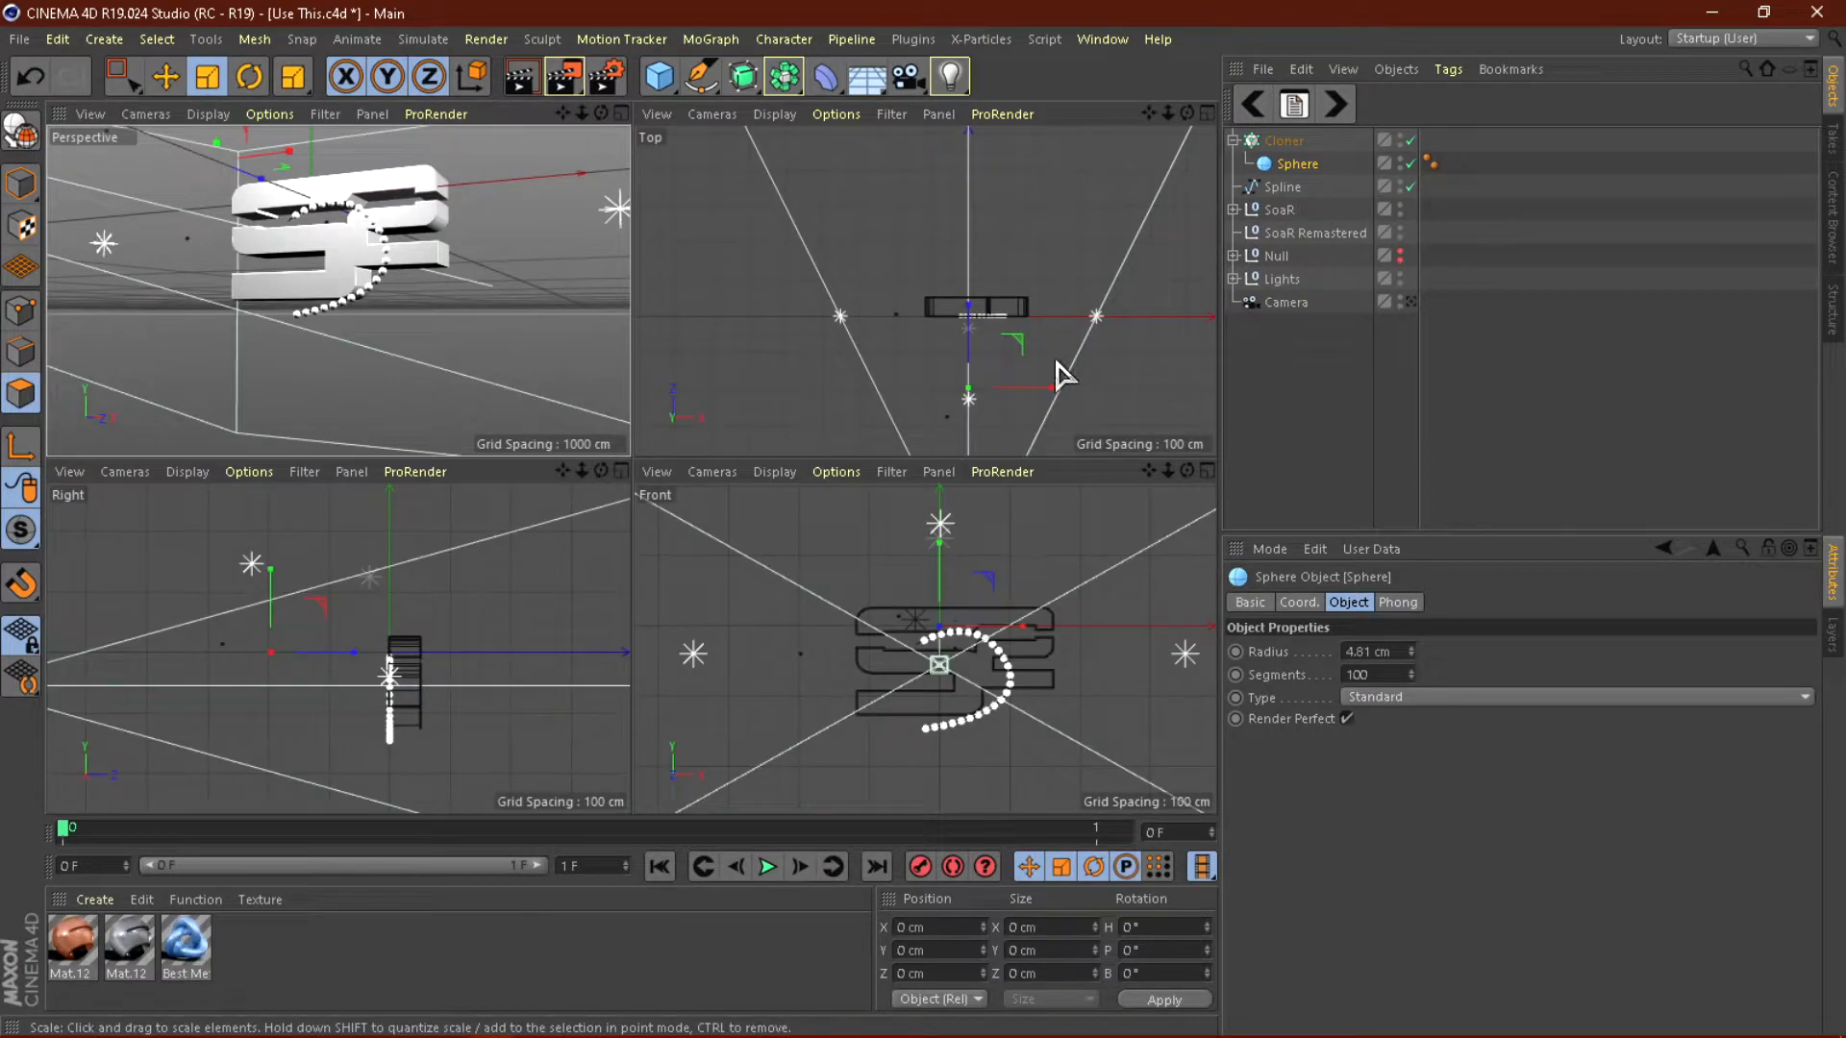
click(619, 114)
scroll(745, 488, up, 2)
alt+drag(776, 501, 900, 460)
scroll(268, 446, down, 4)
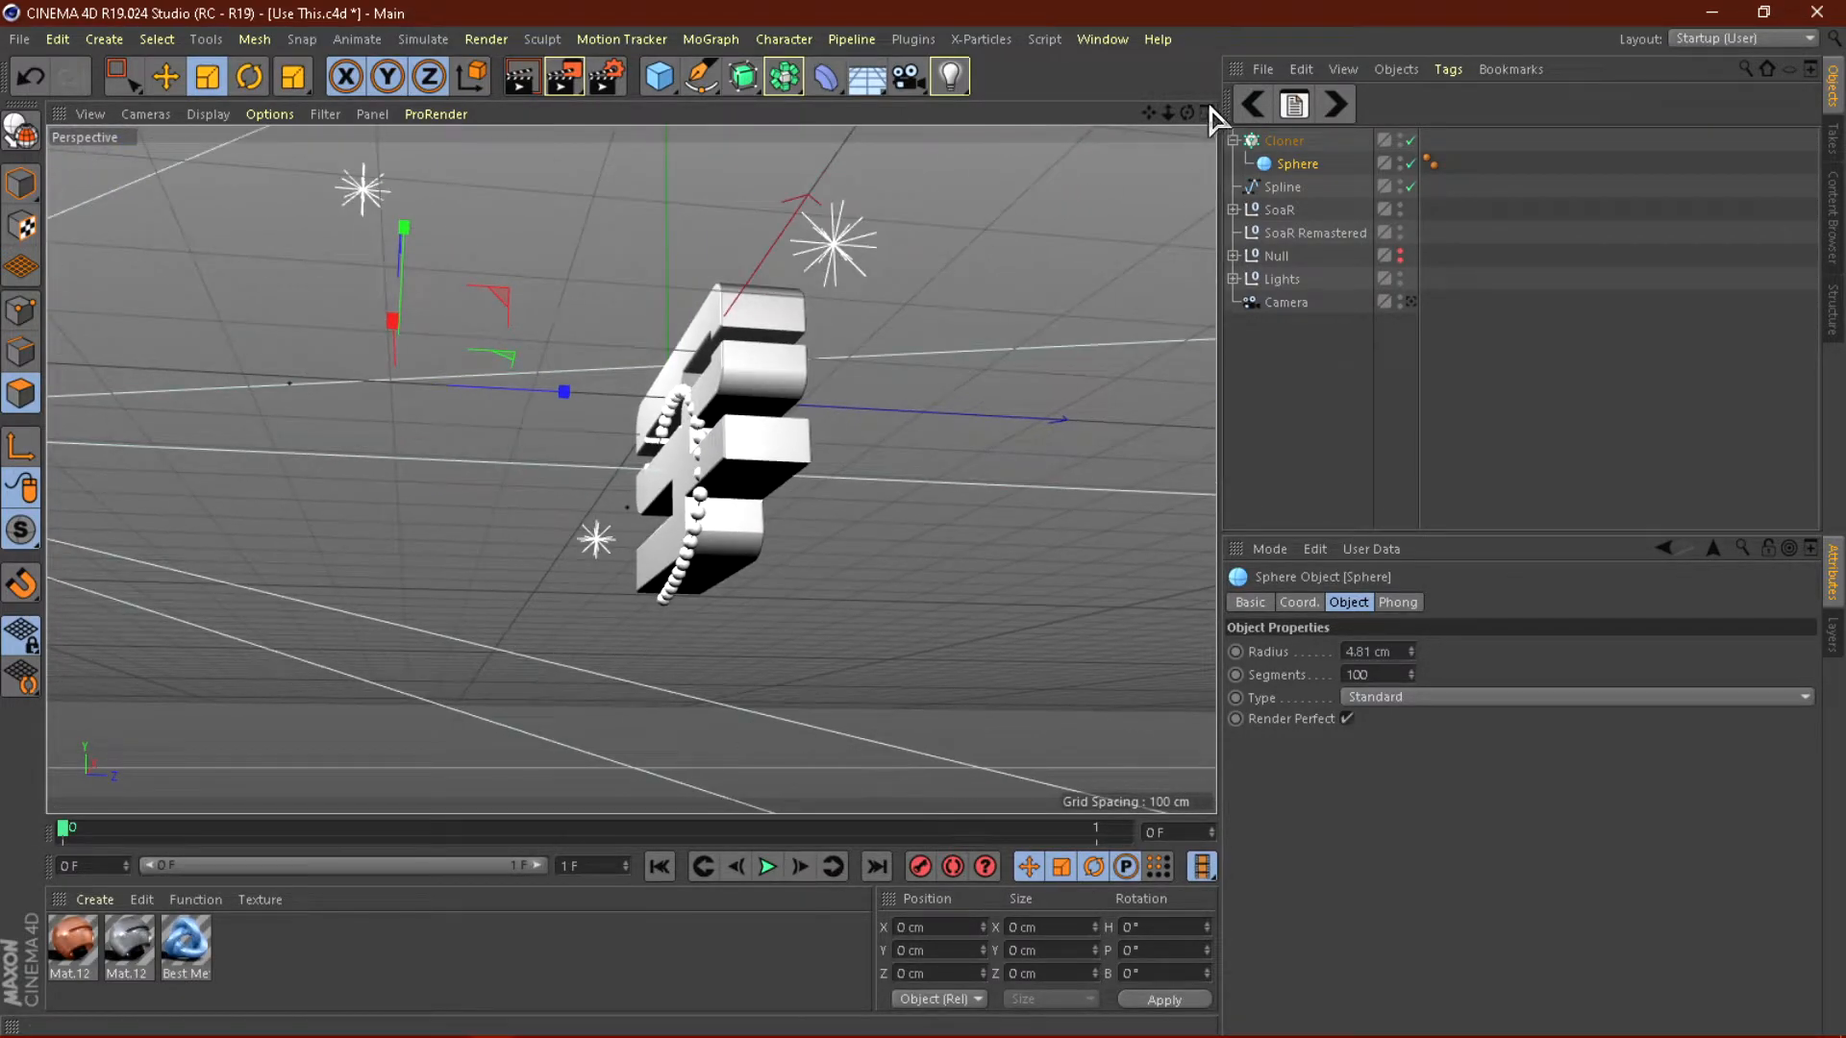
drag(1187, 113, 1245, 155)
scroll(635, 341, up, 6)
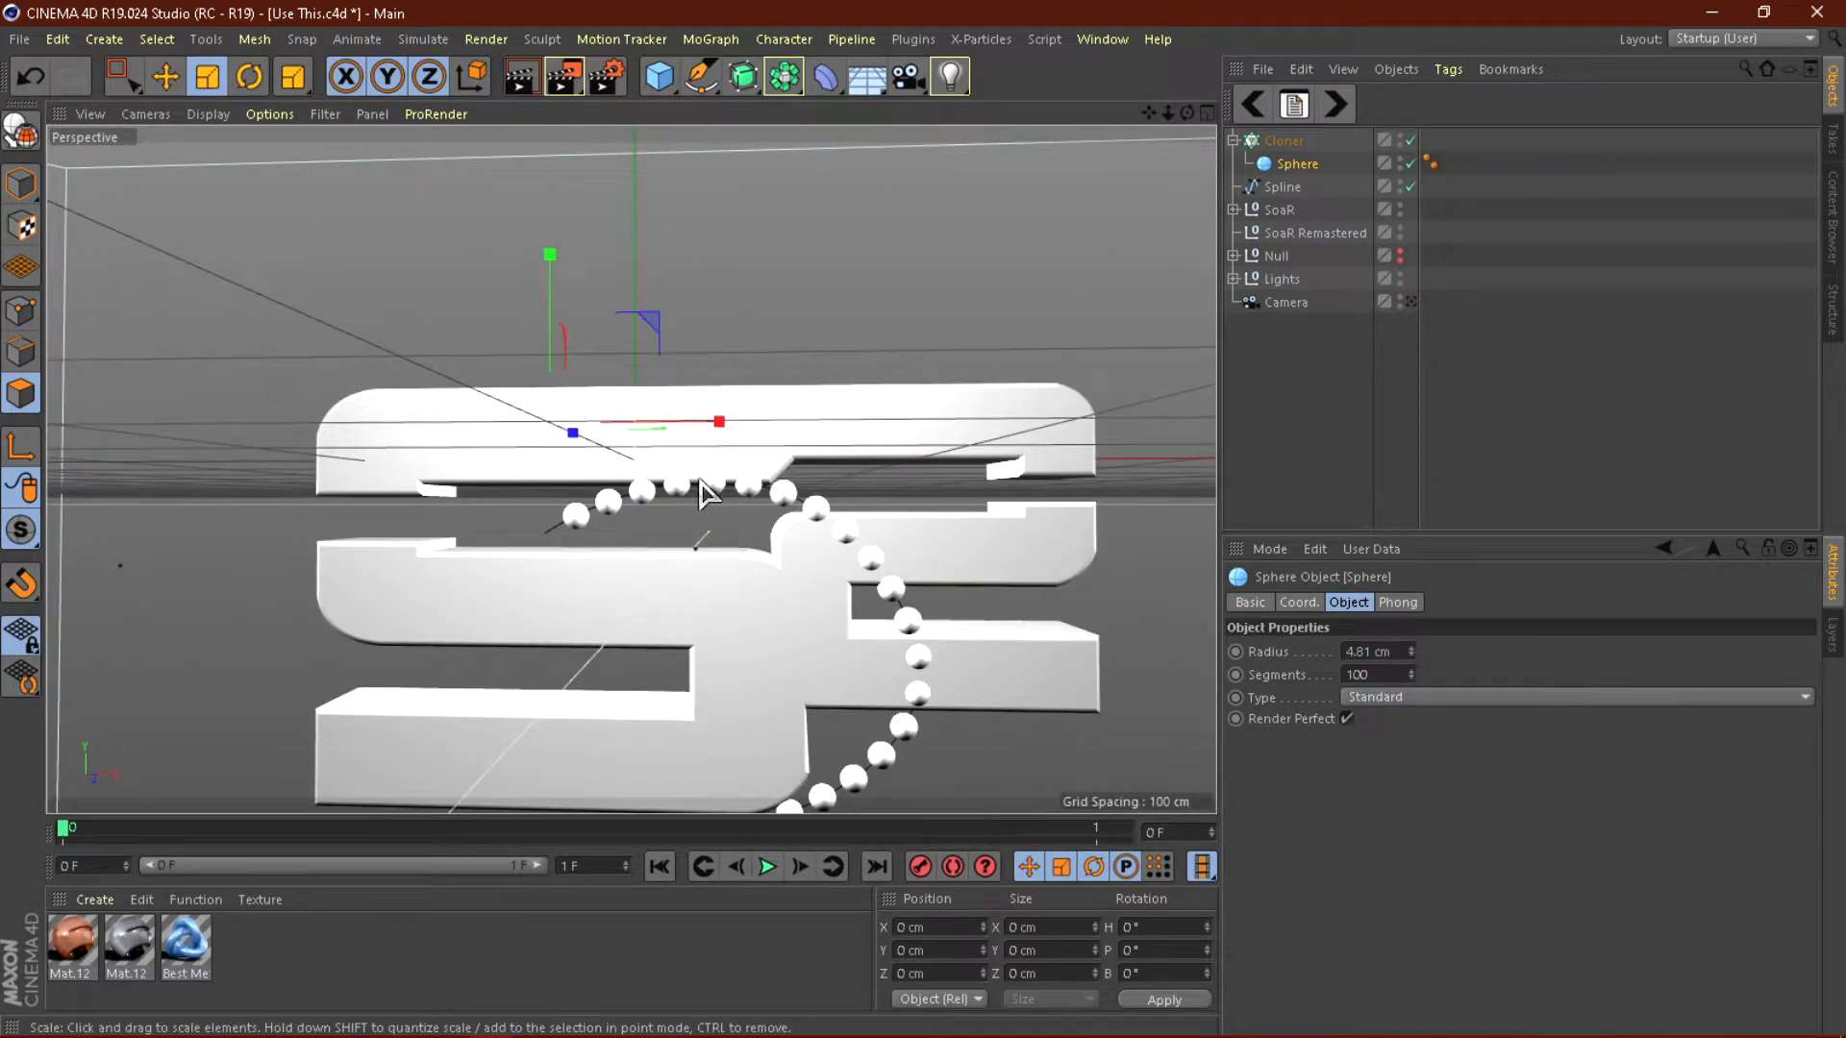
scroll(702, 519, down, 2)
Try to edit the end points of the spline beneath the sphere clones with the Pen tool.
click(1286, 188)
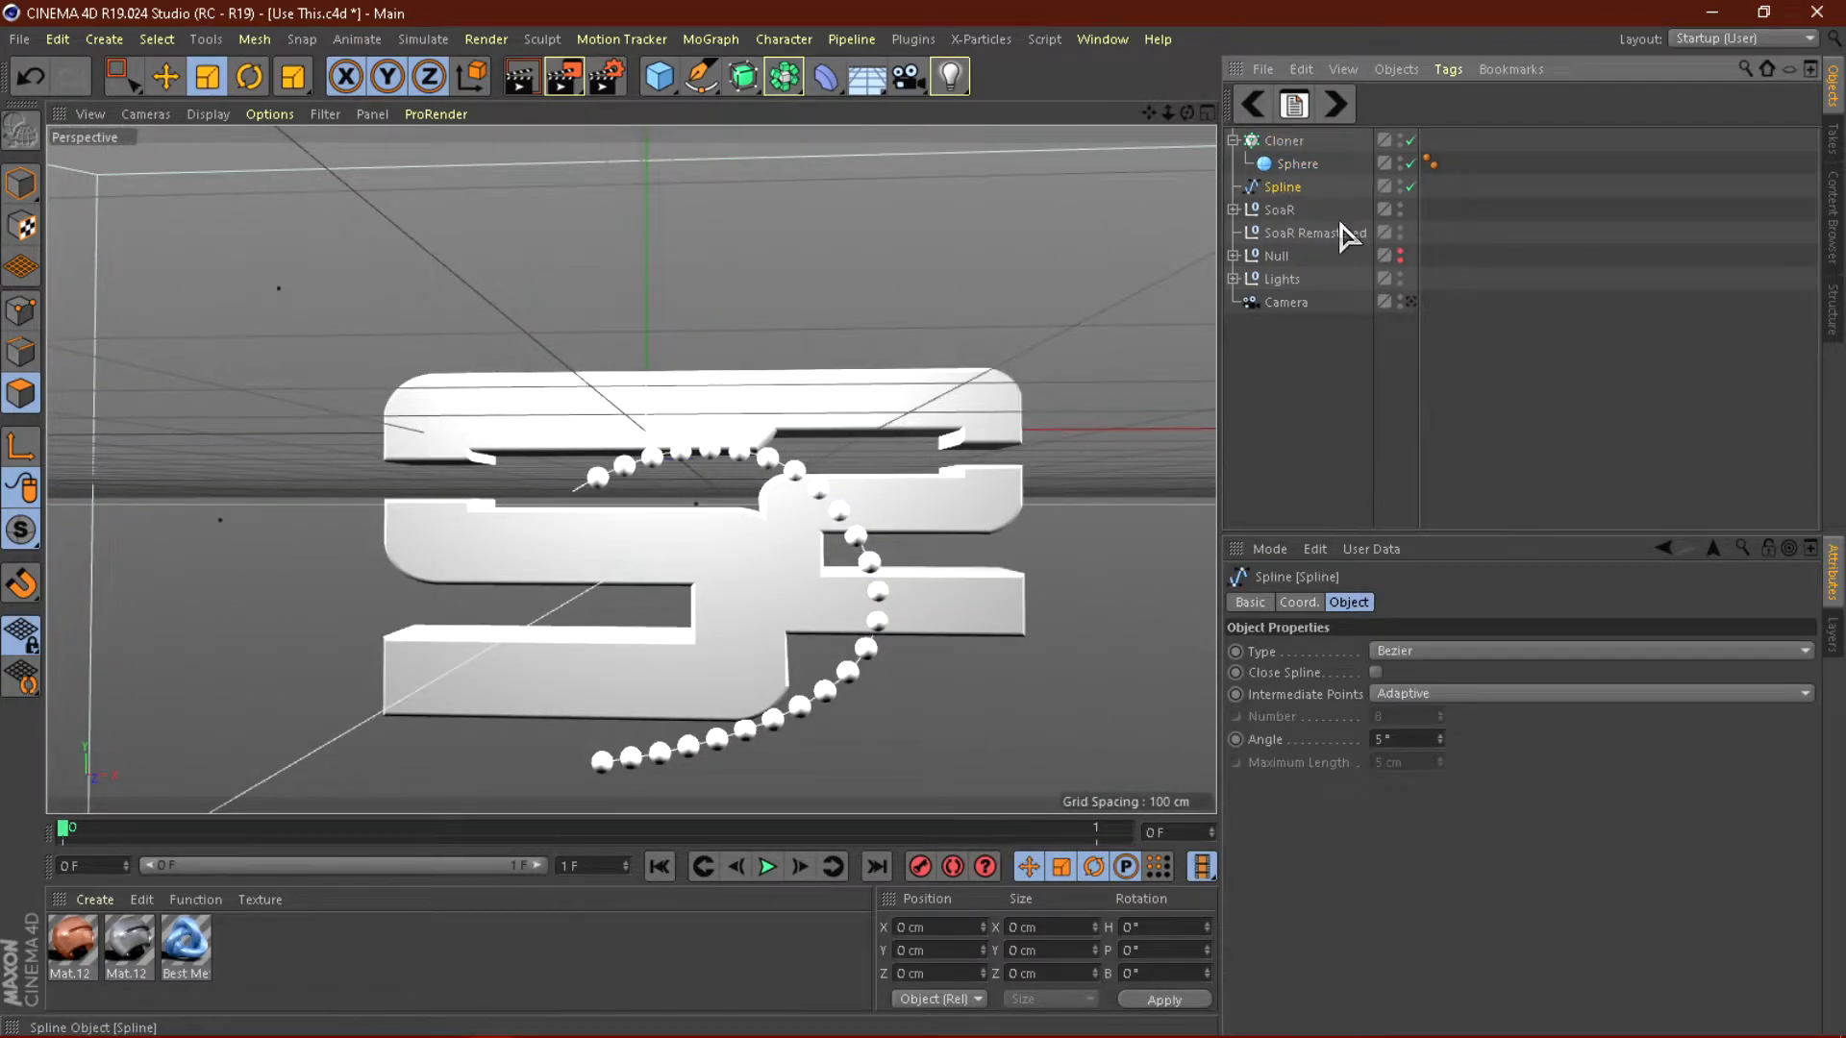
click(701, 76)
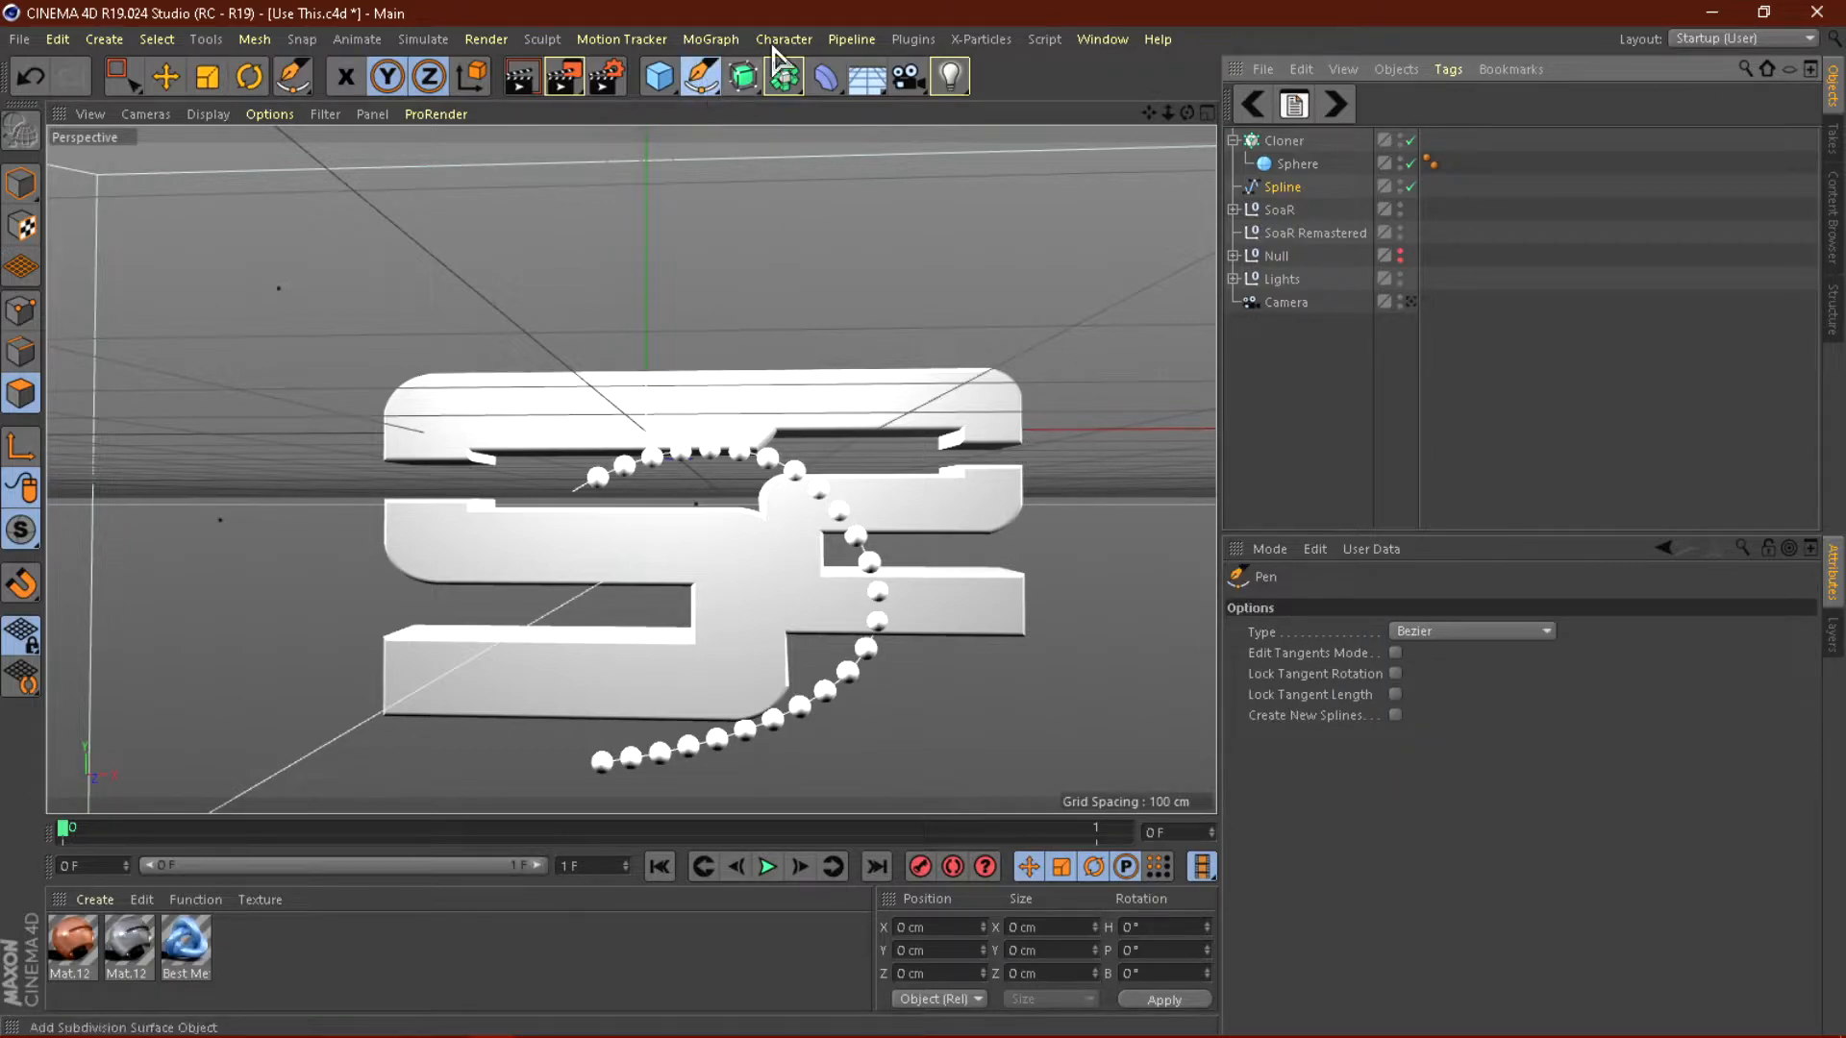
mouse_move(572, 500)
mouse_down()
mouse_move(646, 510)
mouse_move(763, 305)
mouse_move(894, 240)
mouse_move(1065, 381)
mouse_move(1096, 450)
mouse_move(1093, 498)
mouse_move(499, 289)
mouse_move(512, 359)
mouse_move(709, 671)
mouse_move(603, 766)
mouse_up()
key(e)
click(596, 763)
scroll(659, 655, down, 1)
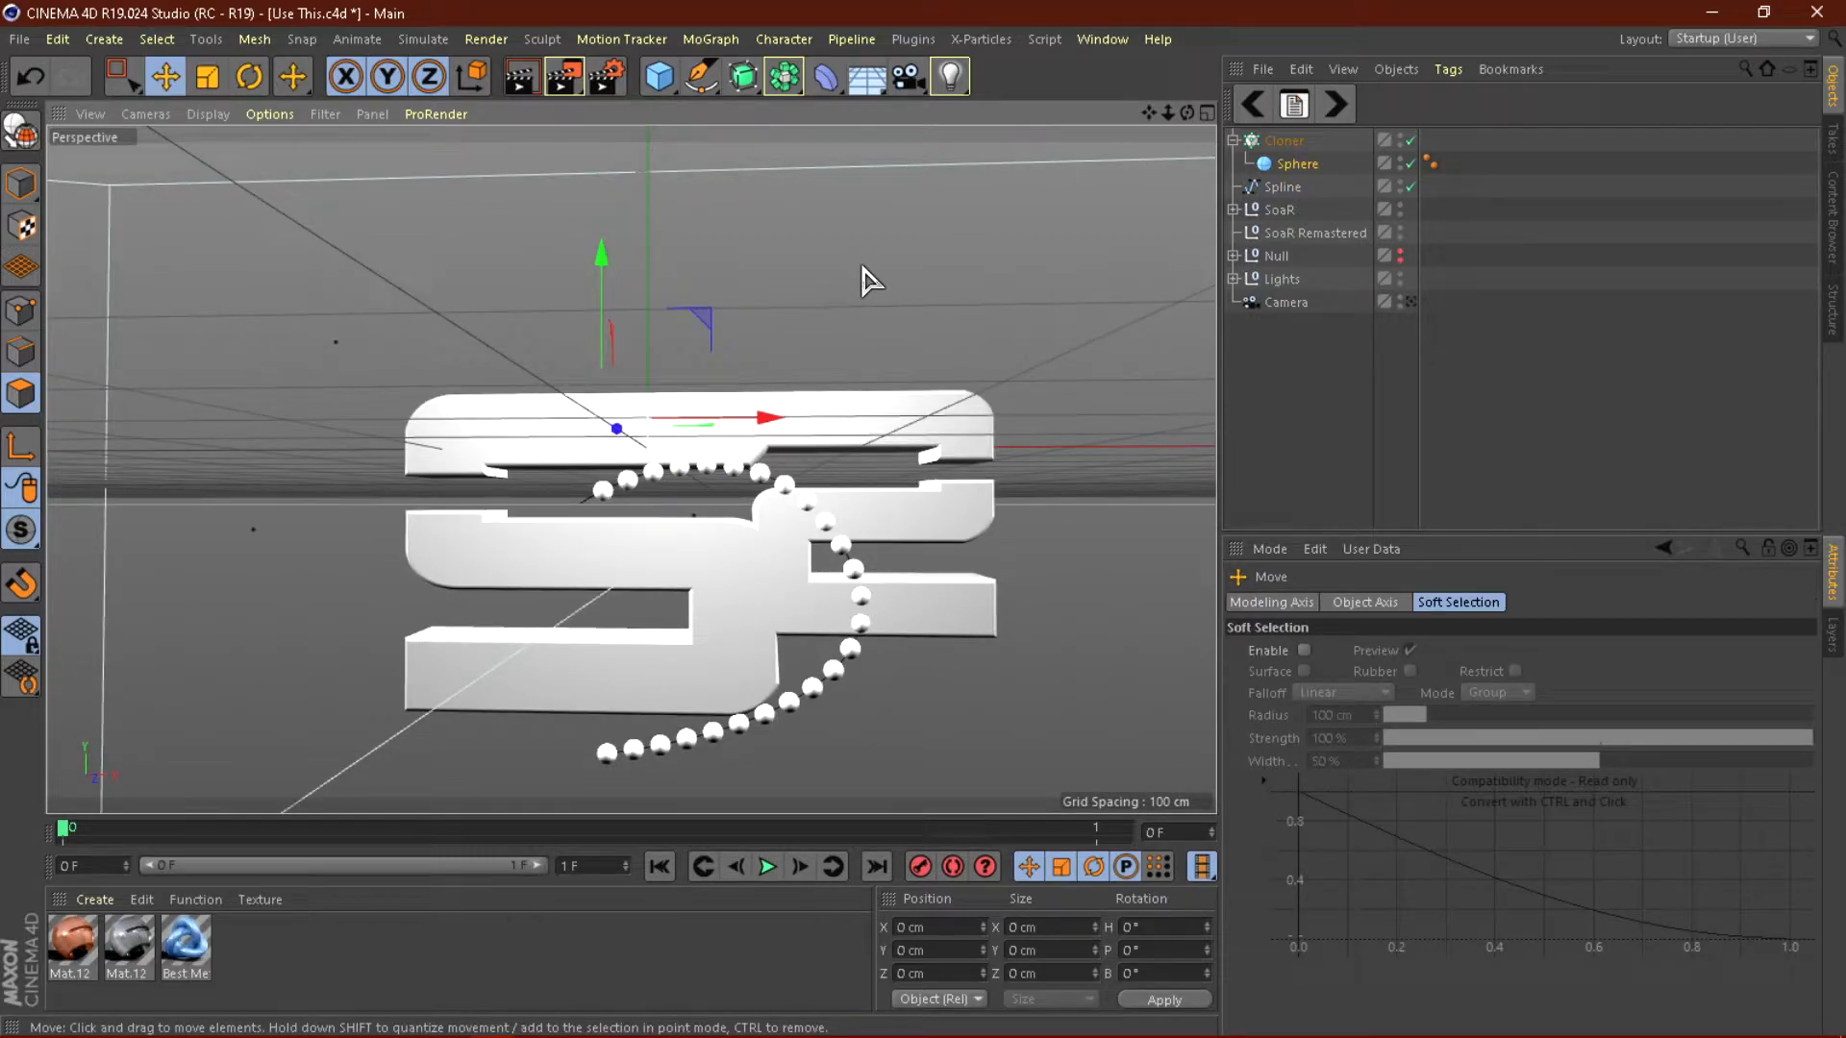
Extend the upper end of the sphere spline out to the logo's left edge with the Pen tool.
click(1281, 186)
click(702, 76)
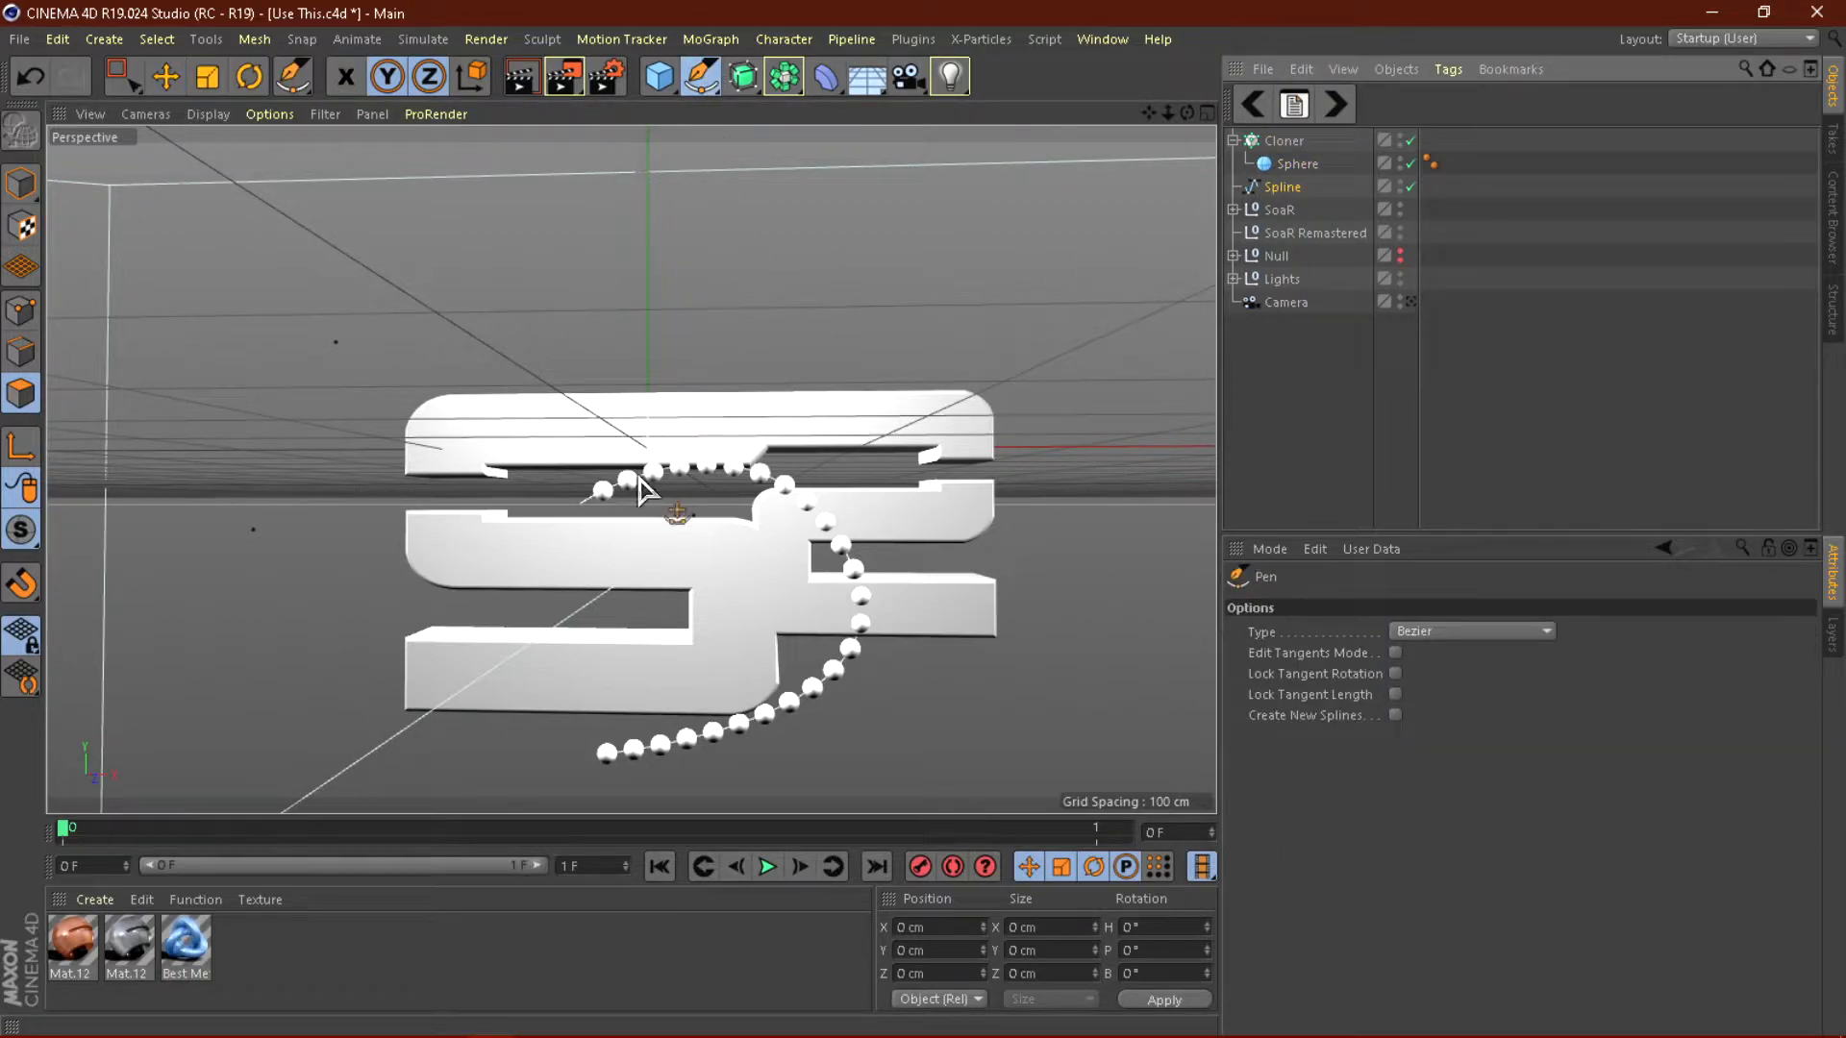
mouse_move(580, 498)
mouse_down()
mouse_move(613, 335)
mouse_move(364, 509)
mouse_move(383, 489)
mouse_move(408, 508)
mouse_move(400, 534)
mouse_move(362, 534)
mouse_move(385, 545)
mouse_up()
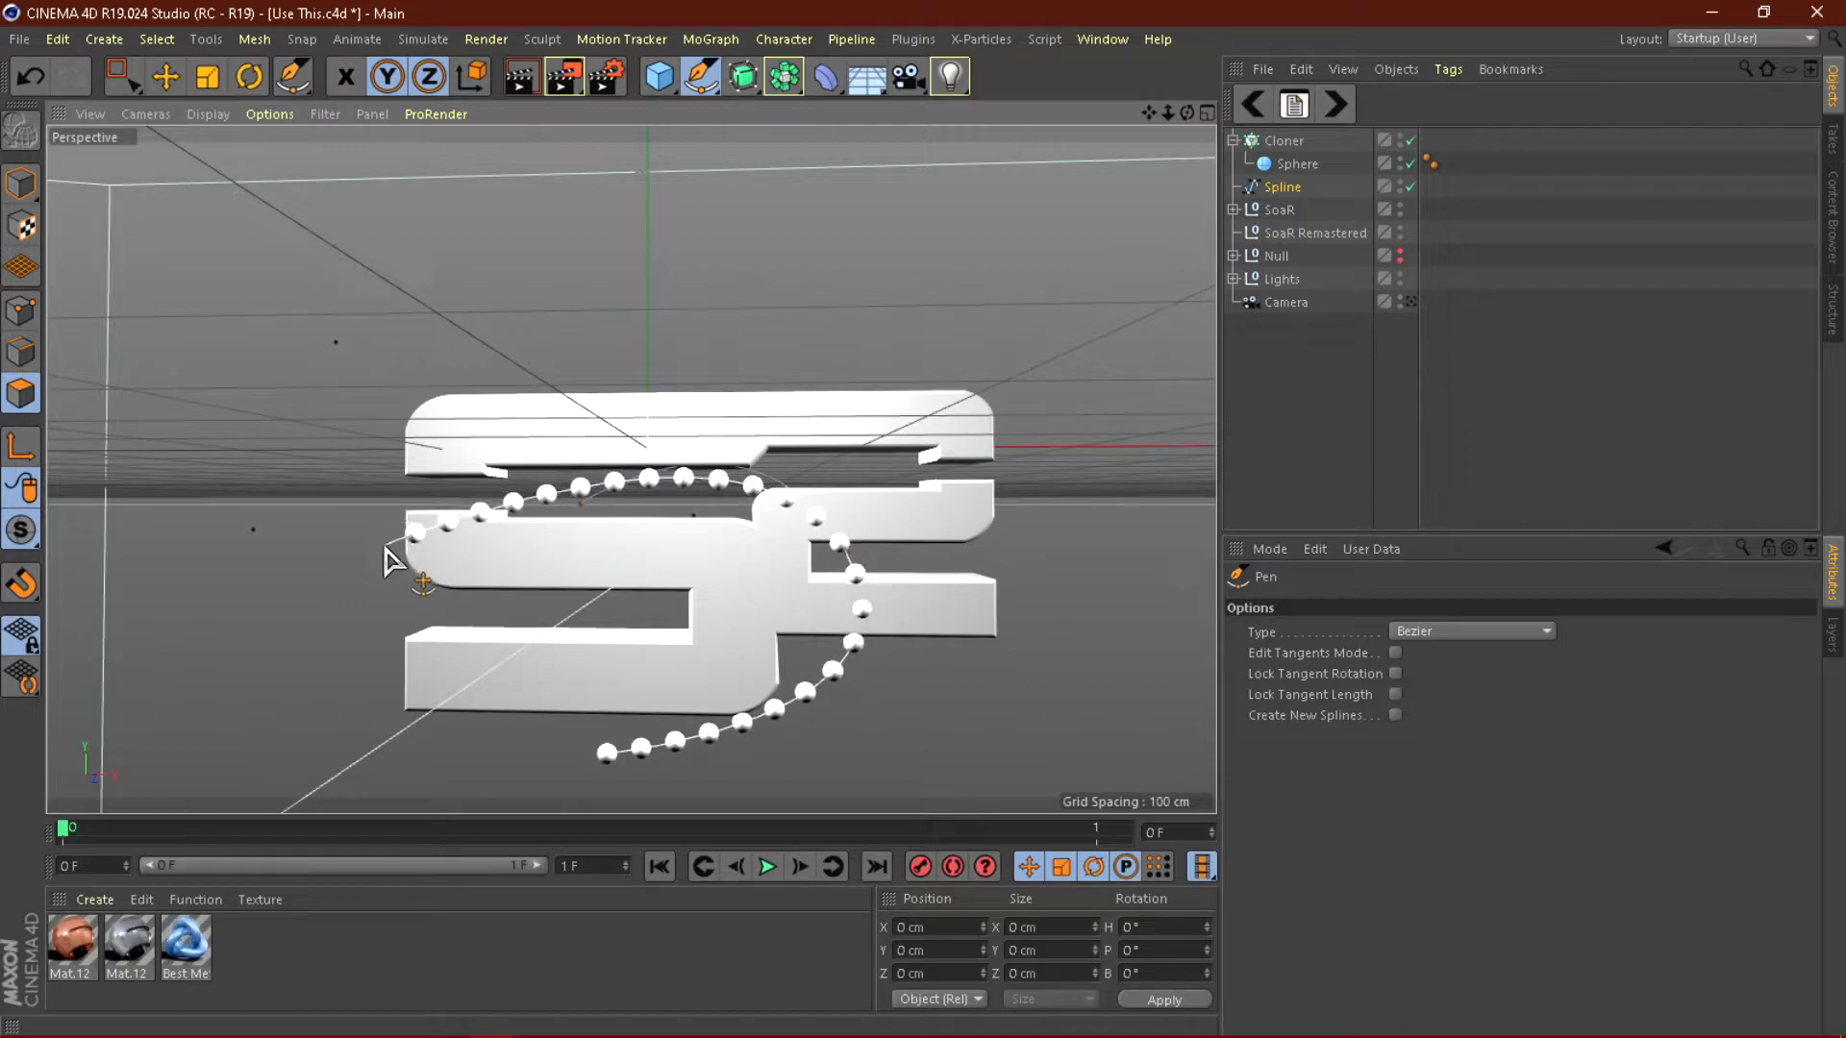
Try to rotate the sphere Cloner while looking through the scene camera.
click(1232, 141)
click(1282, 141)
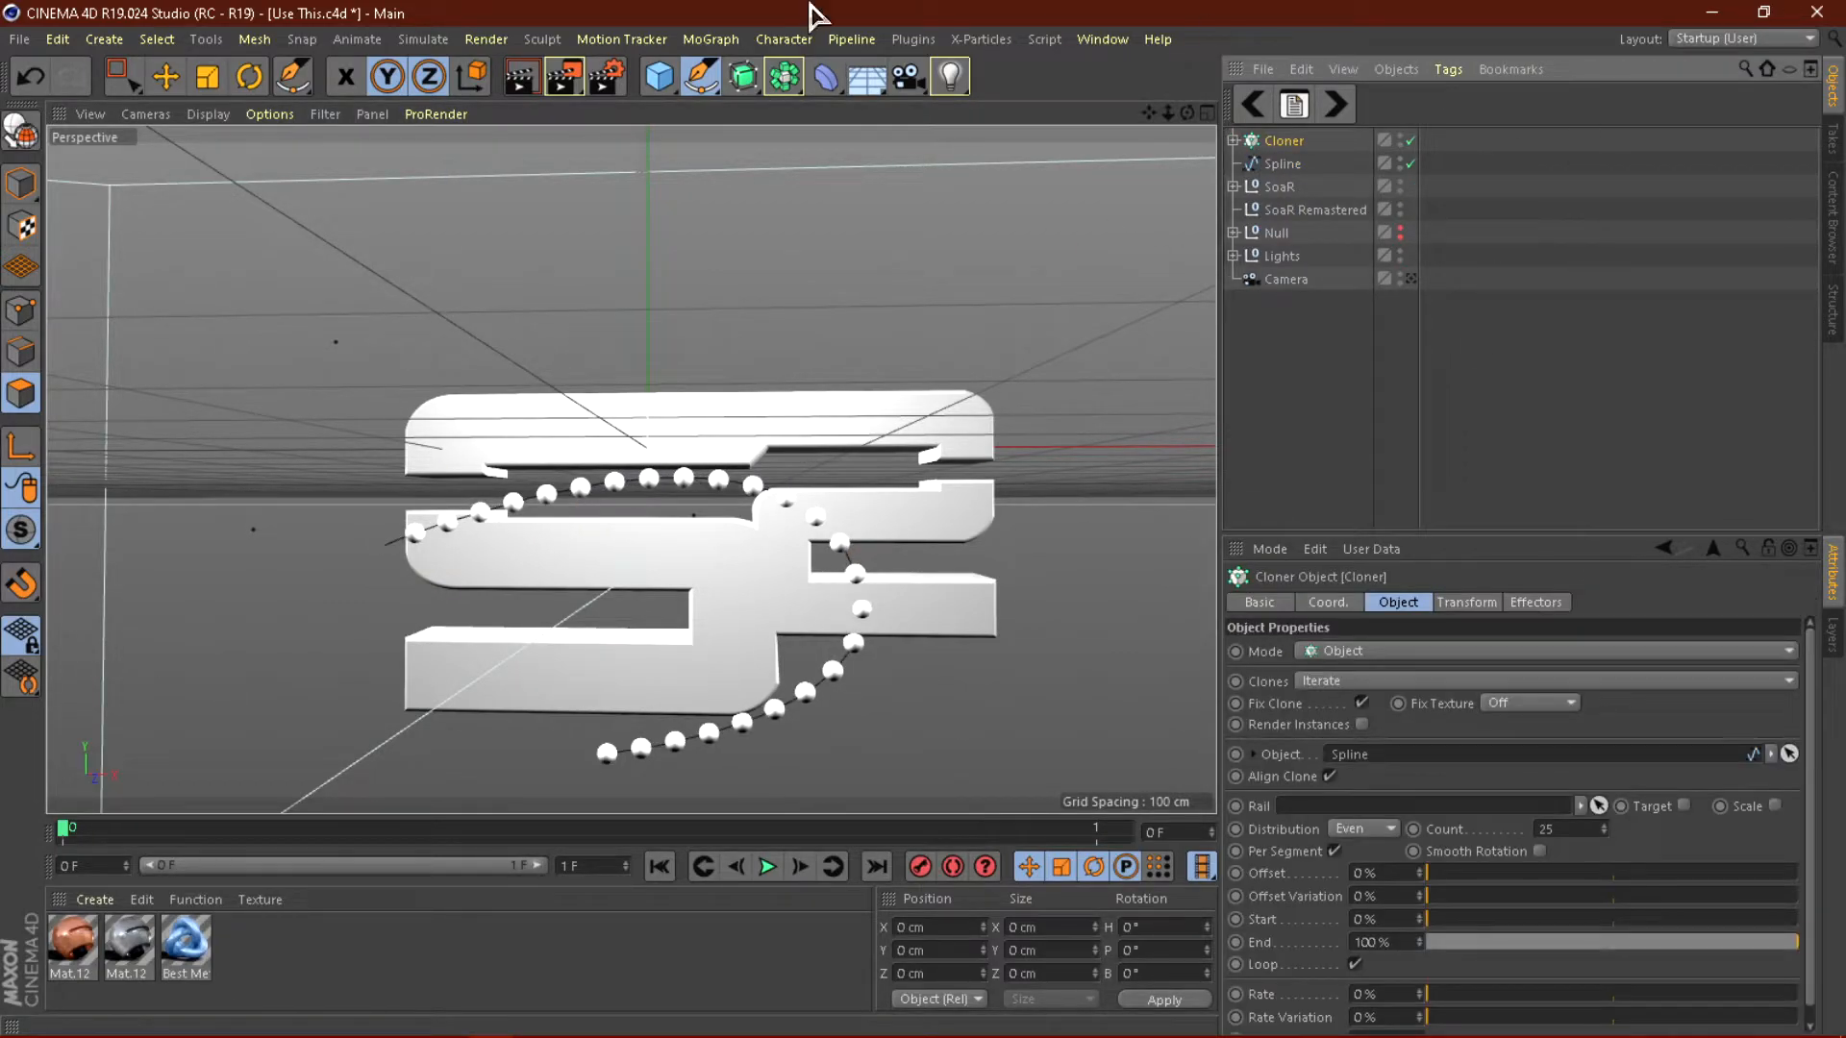
click(253, 79)
click(1410, 279)
drag(662, 450, 707, 428)
drag(1122, 289, 495, 328)
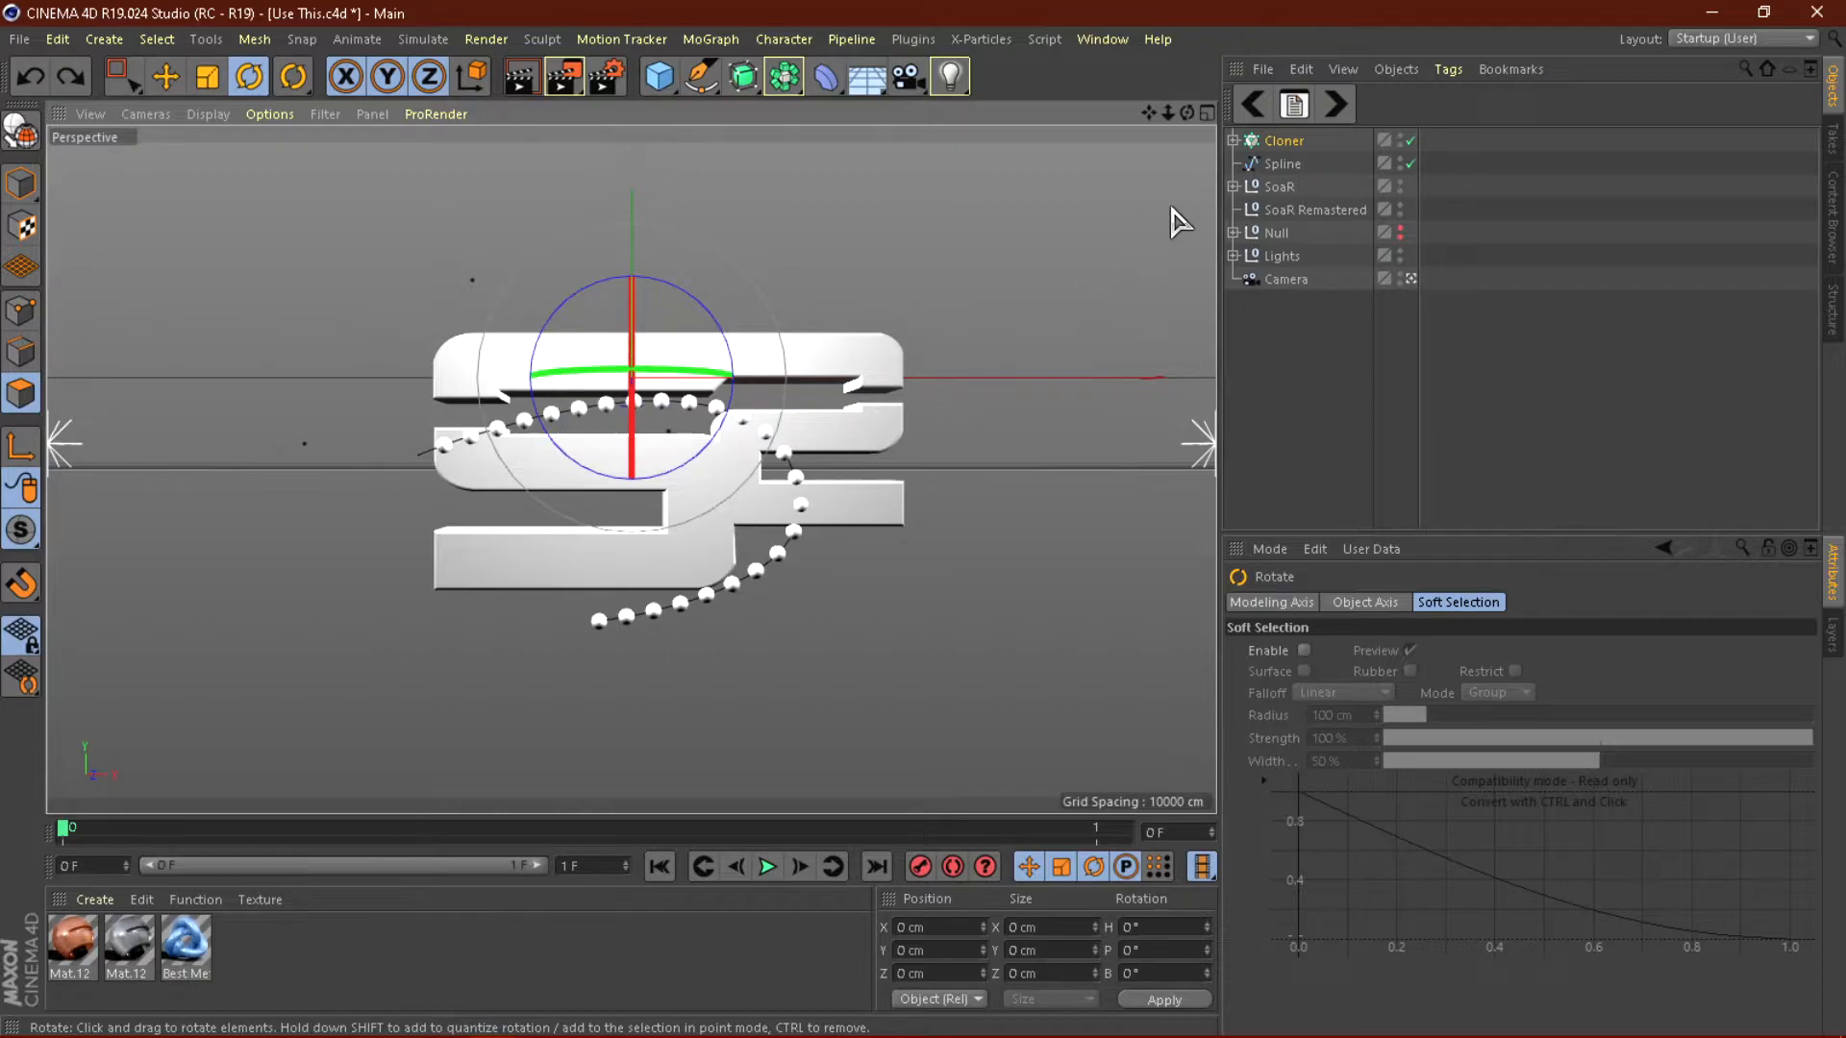
Duplicate the sphere Cloner and hide the original.
click(1233, 141)
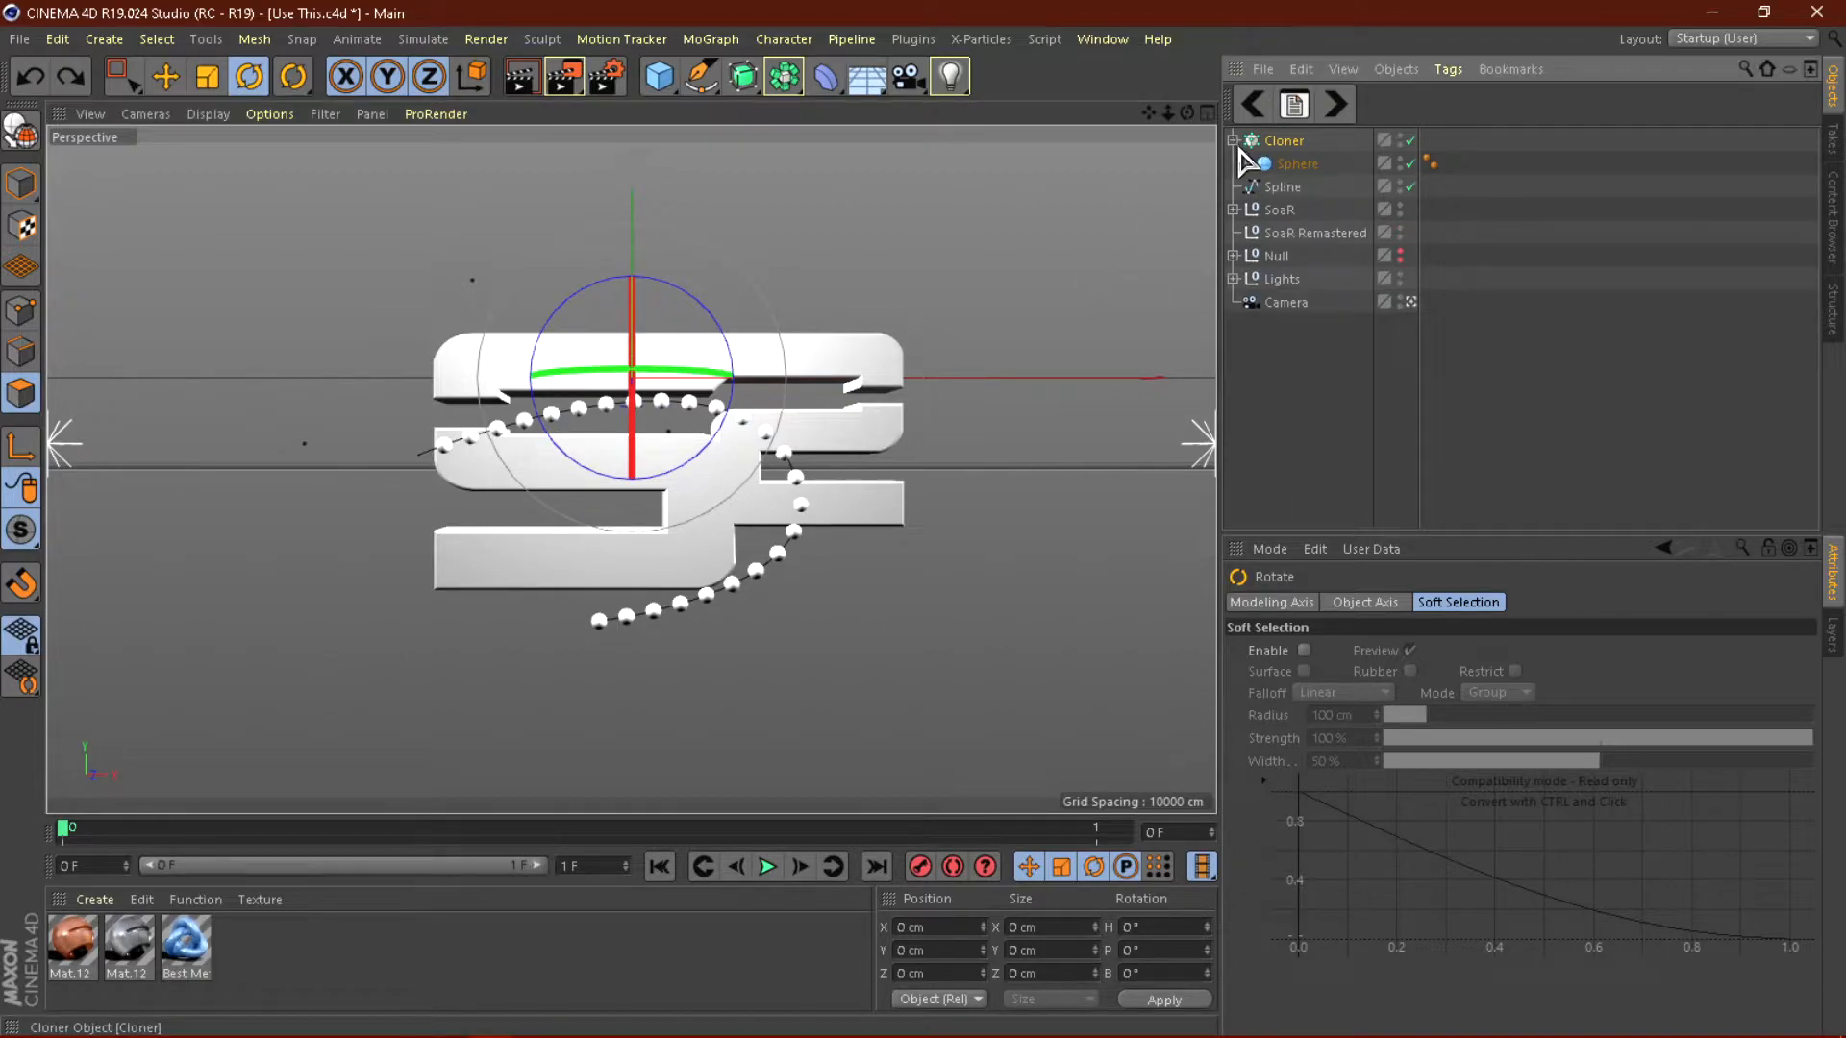
click(1296, 165)
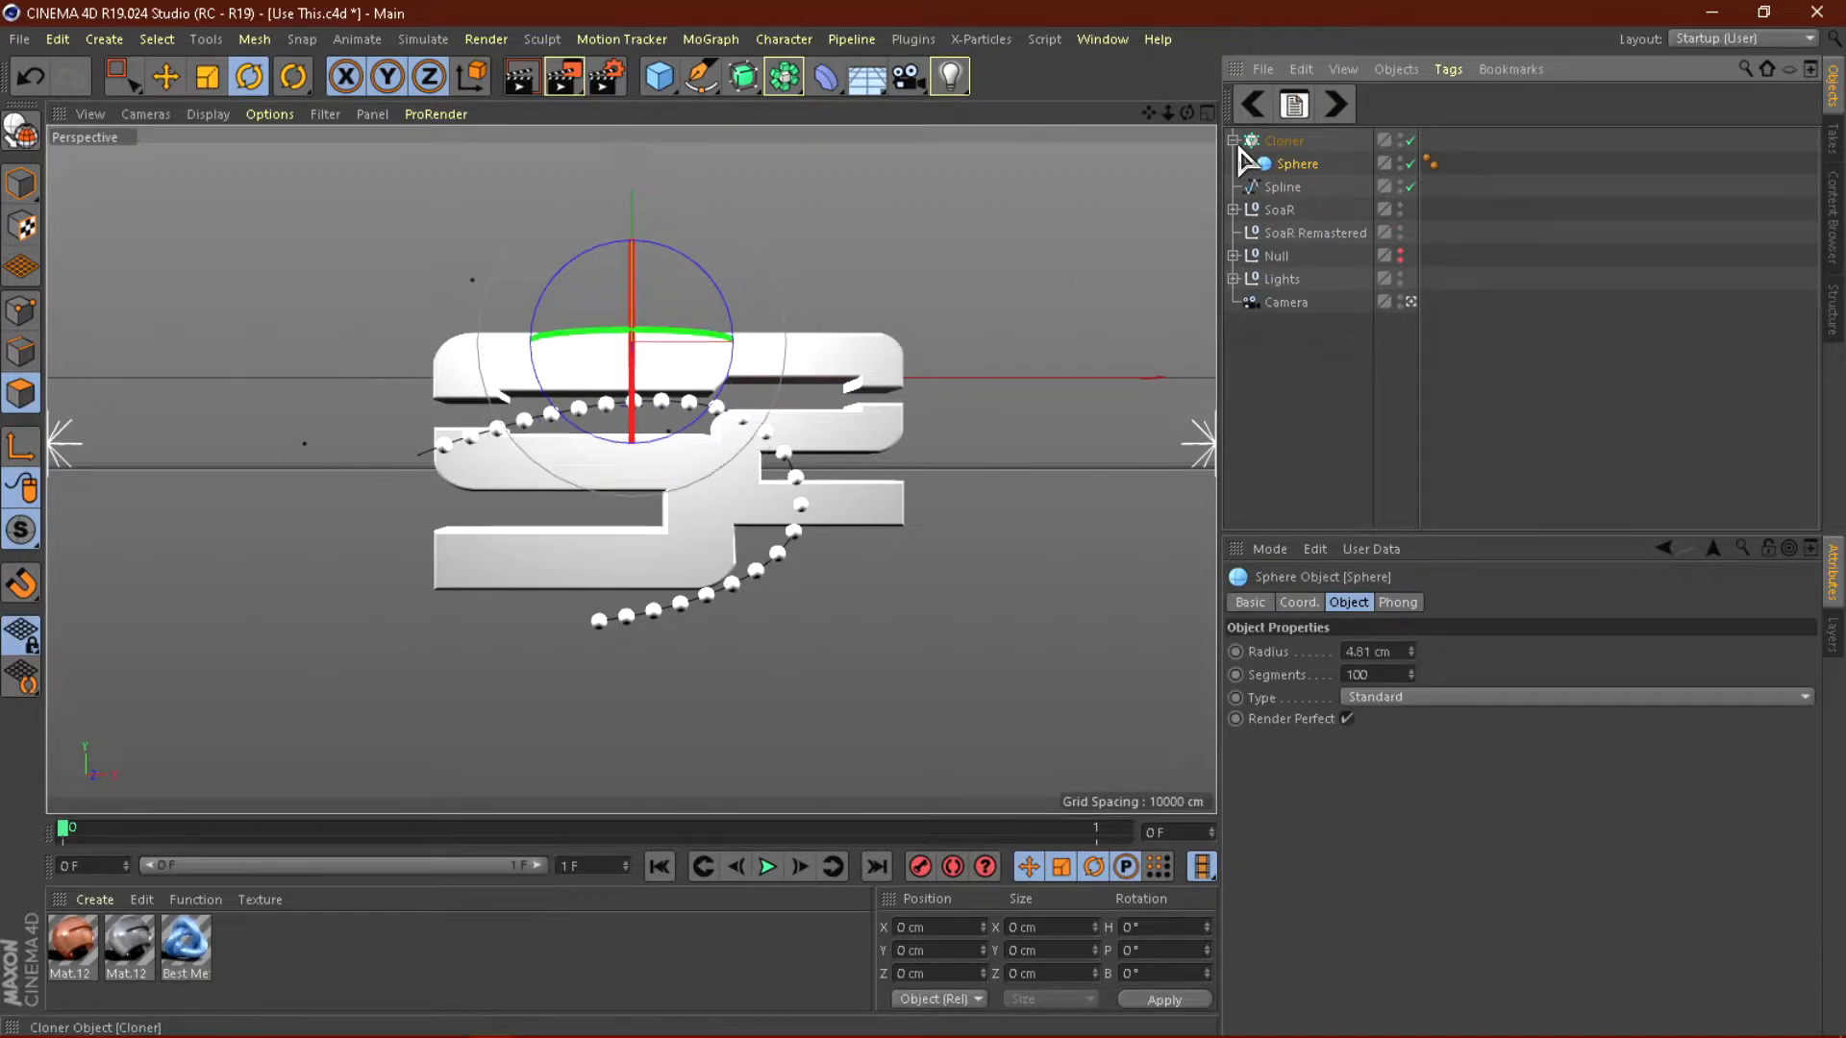
click(1233, 141)
click(1269, 142)
key(ctrl+v)
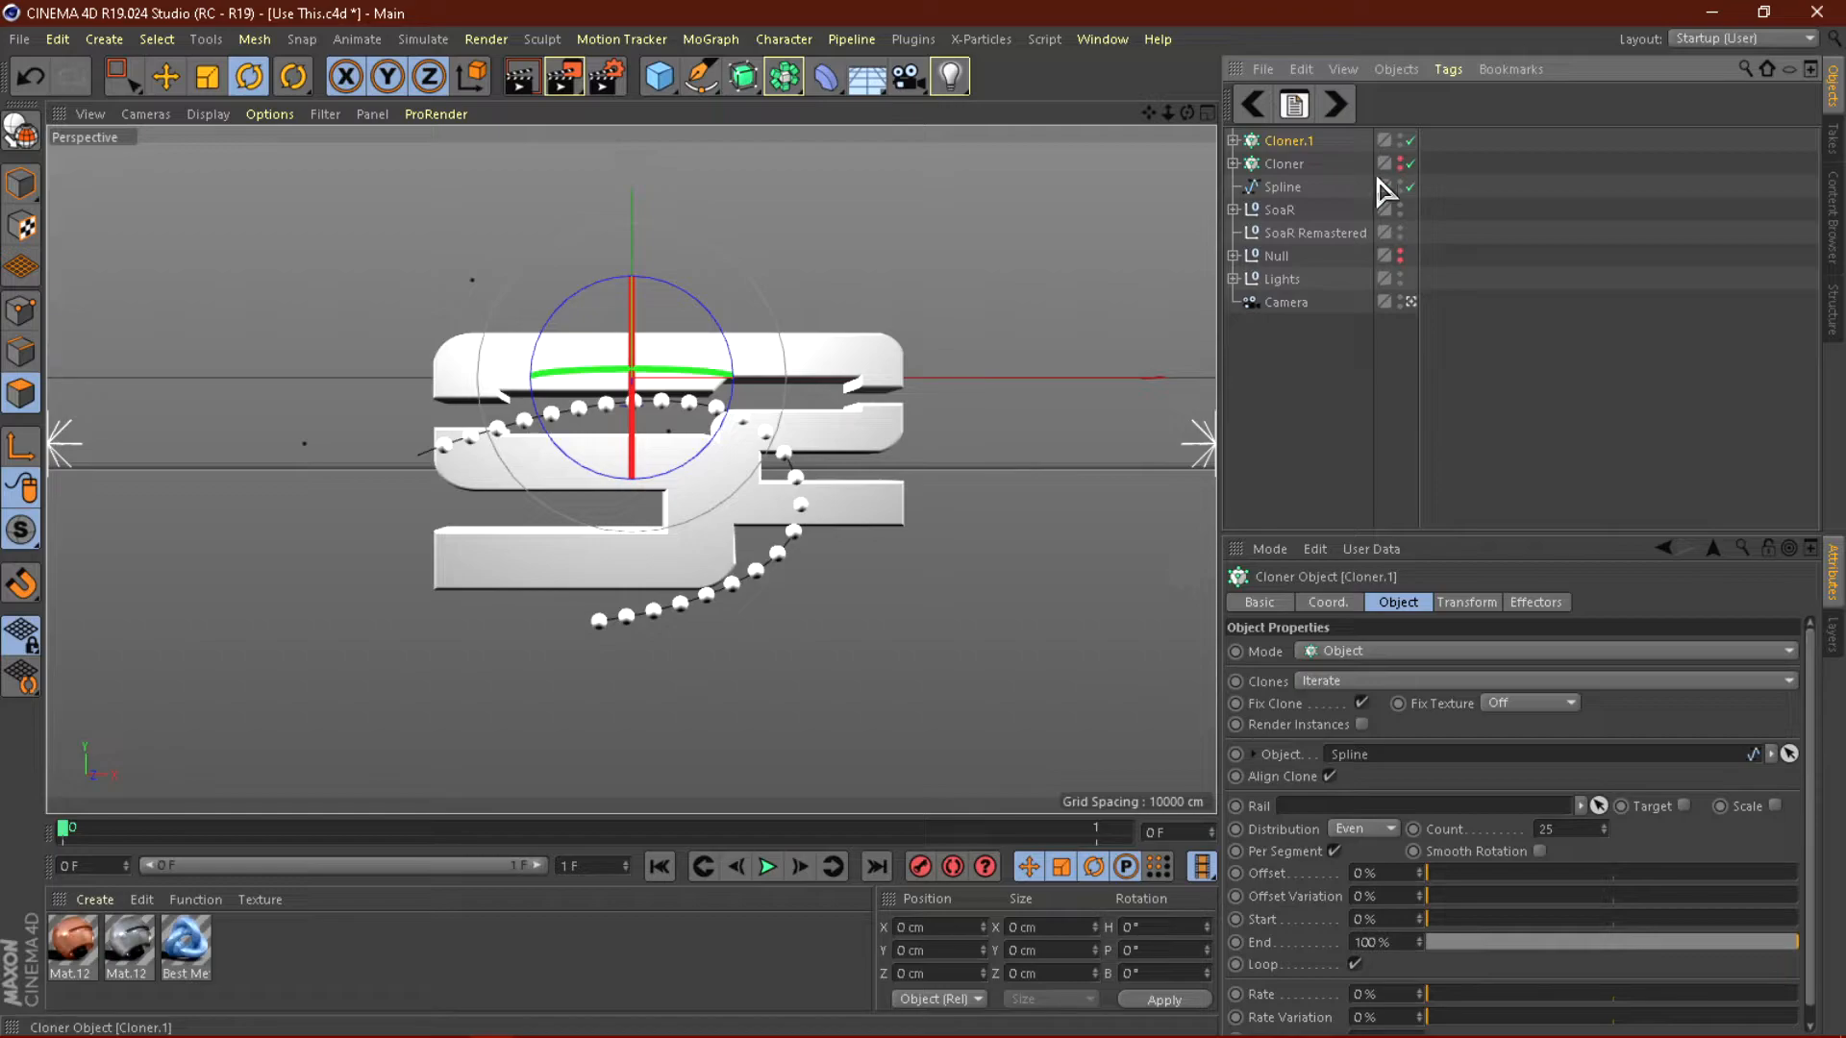
Make the duplicated Cloner editable and check the separate spheres it contains.
right_click(1279, 149)
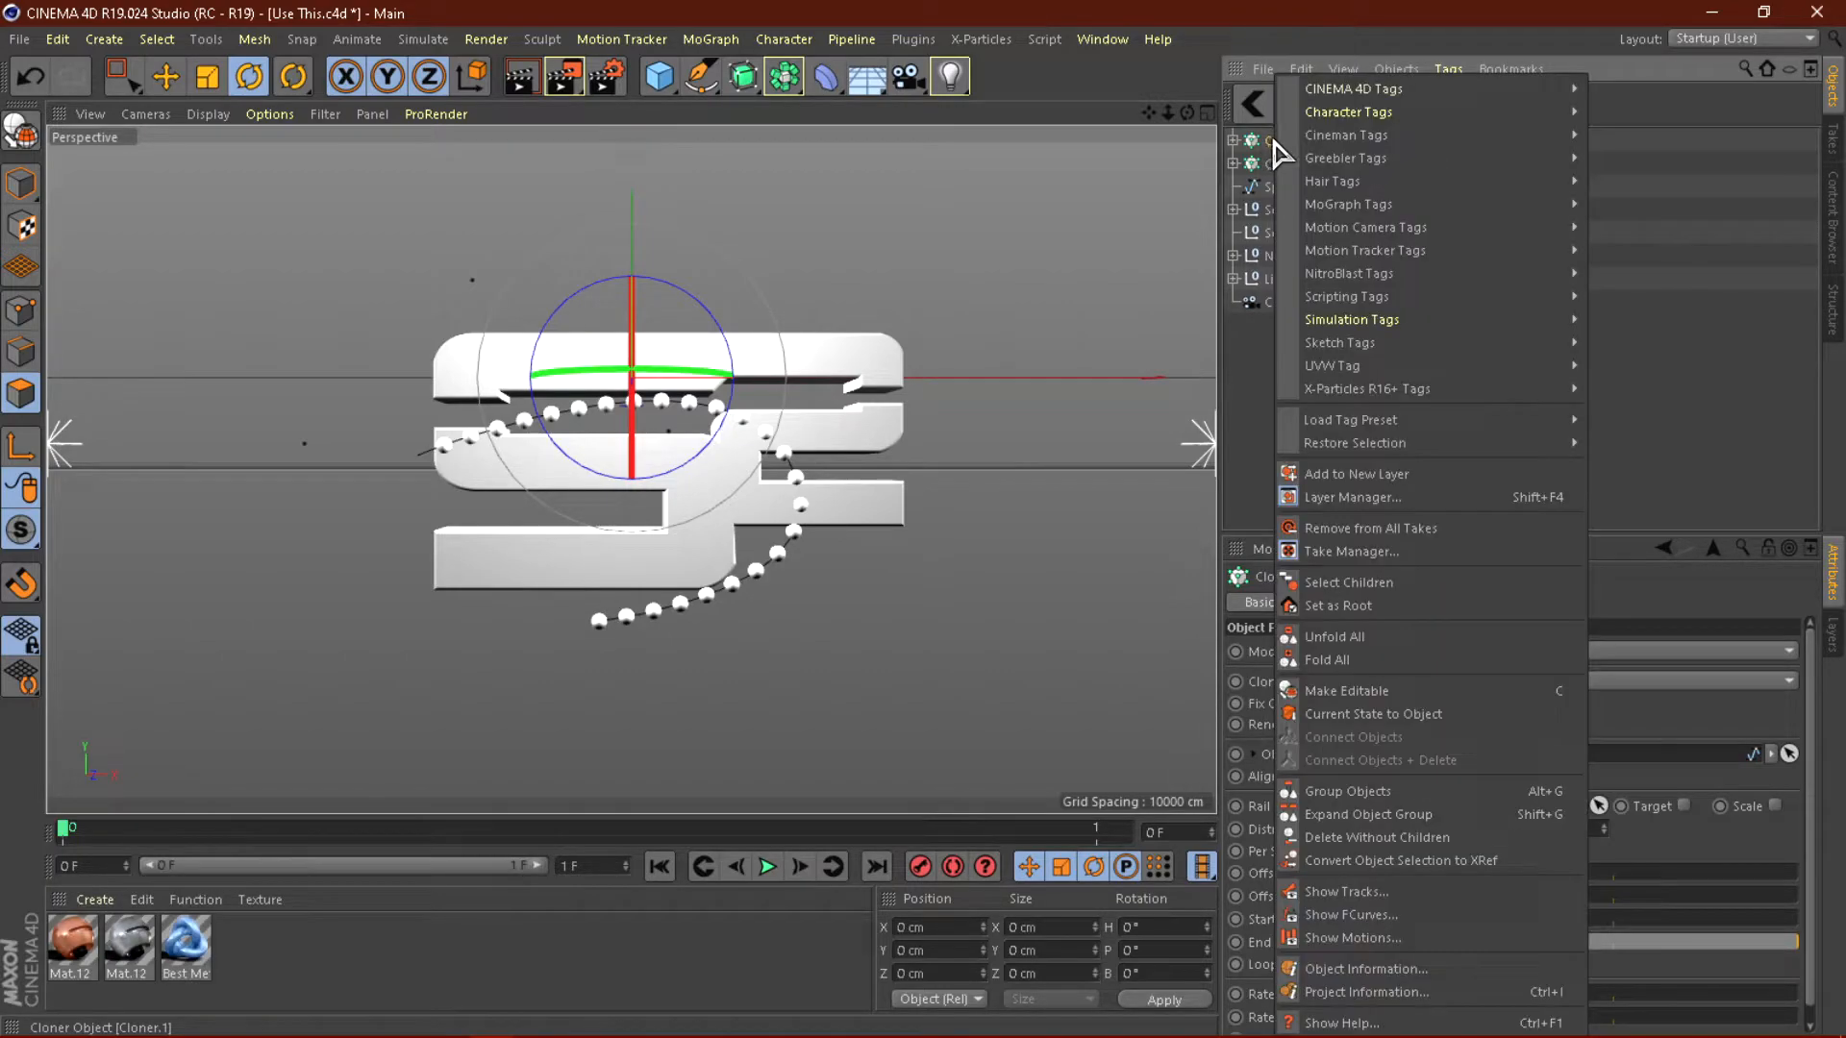
click(1254, 152)
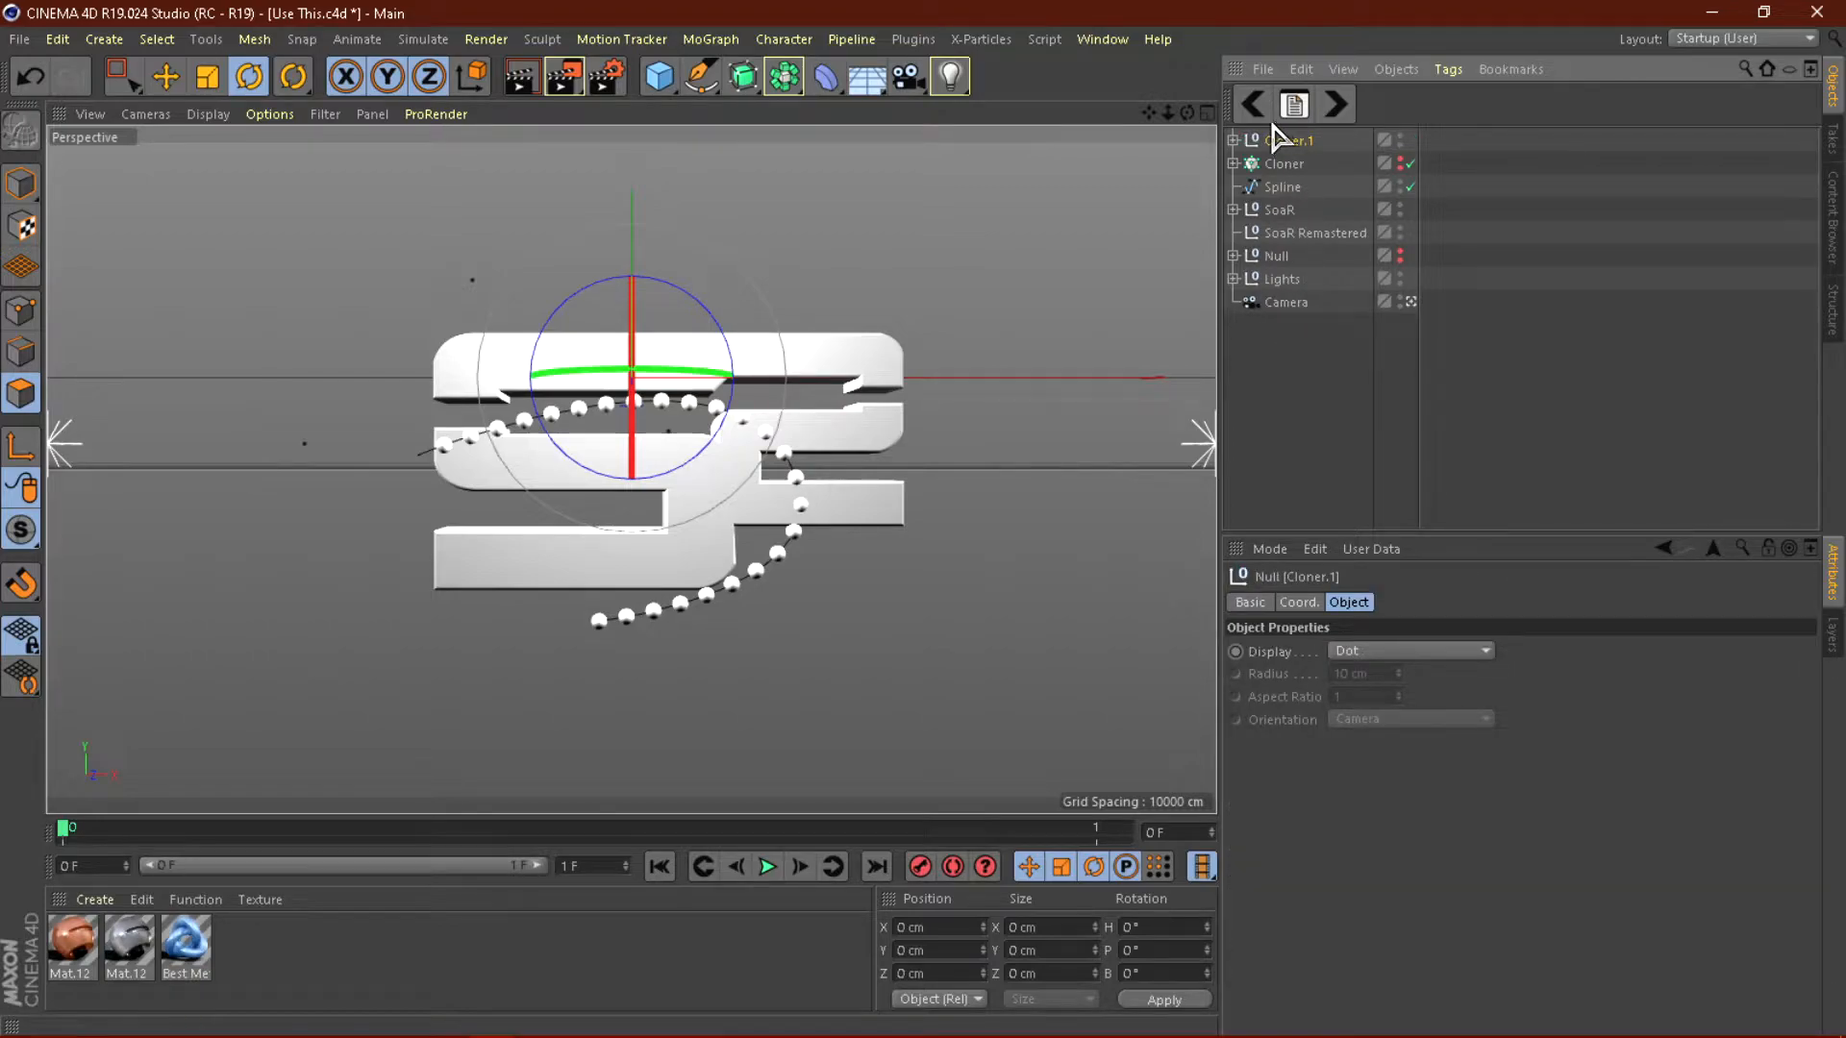
key(c)
click(1332, 166)
scroll(1308, 221, down, 5)
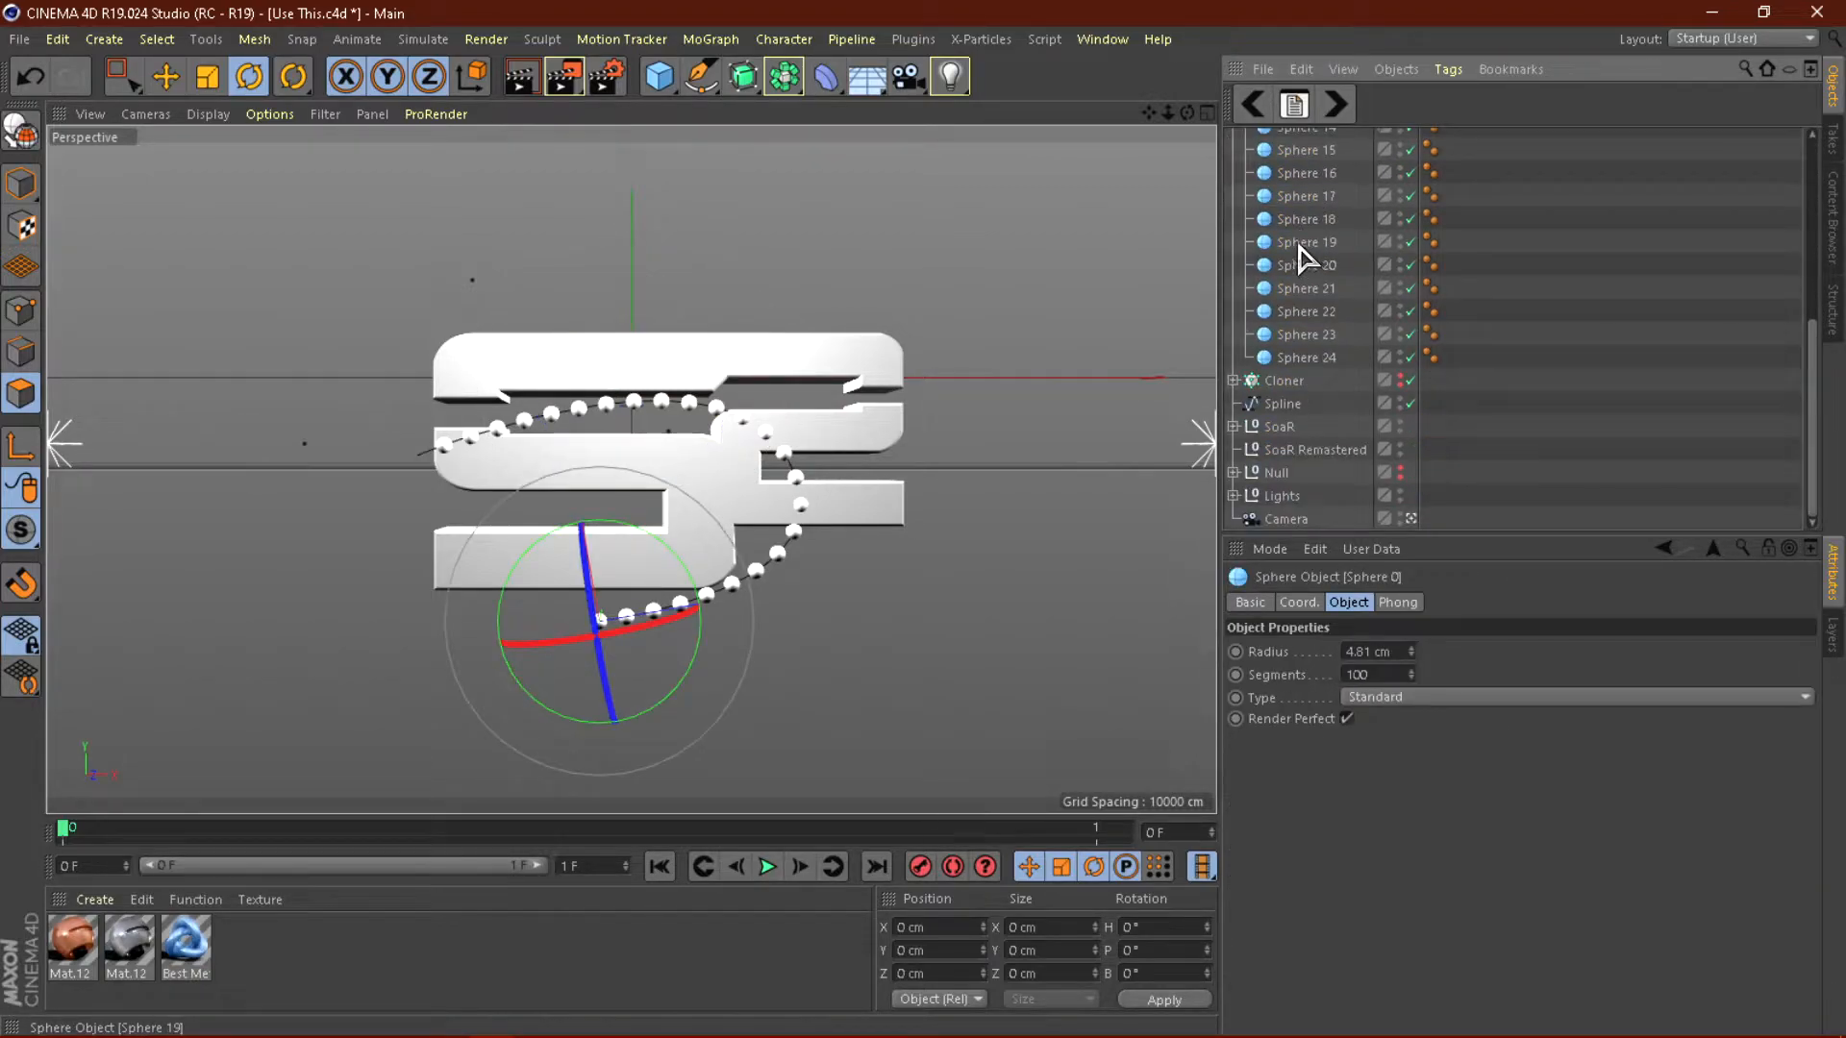
click(1305, 336)
scroll(1304, 305, up, 5)
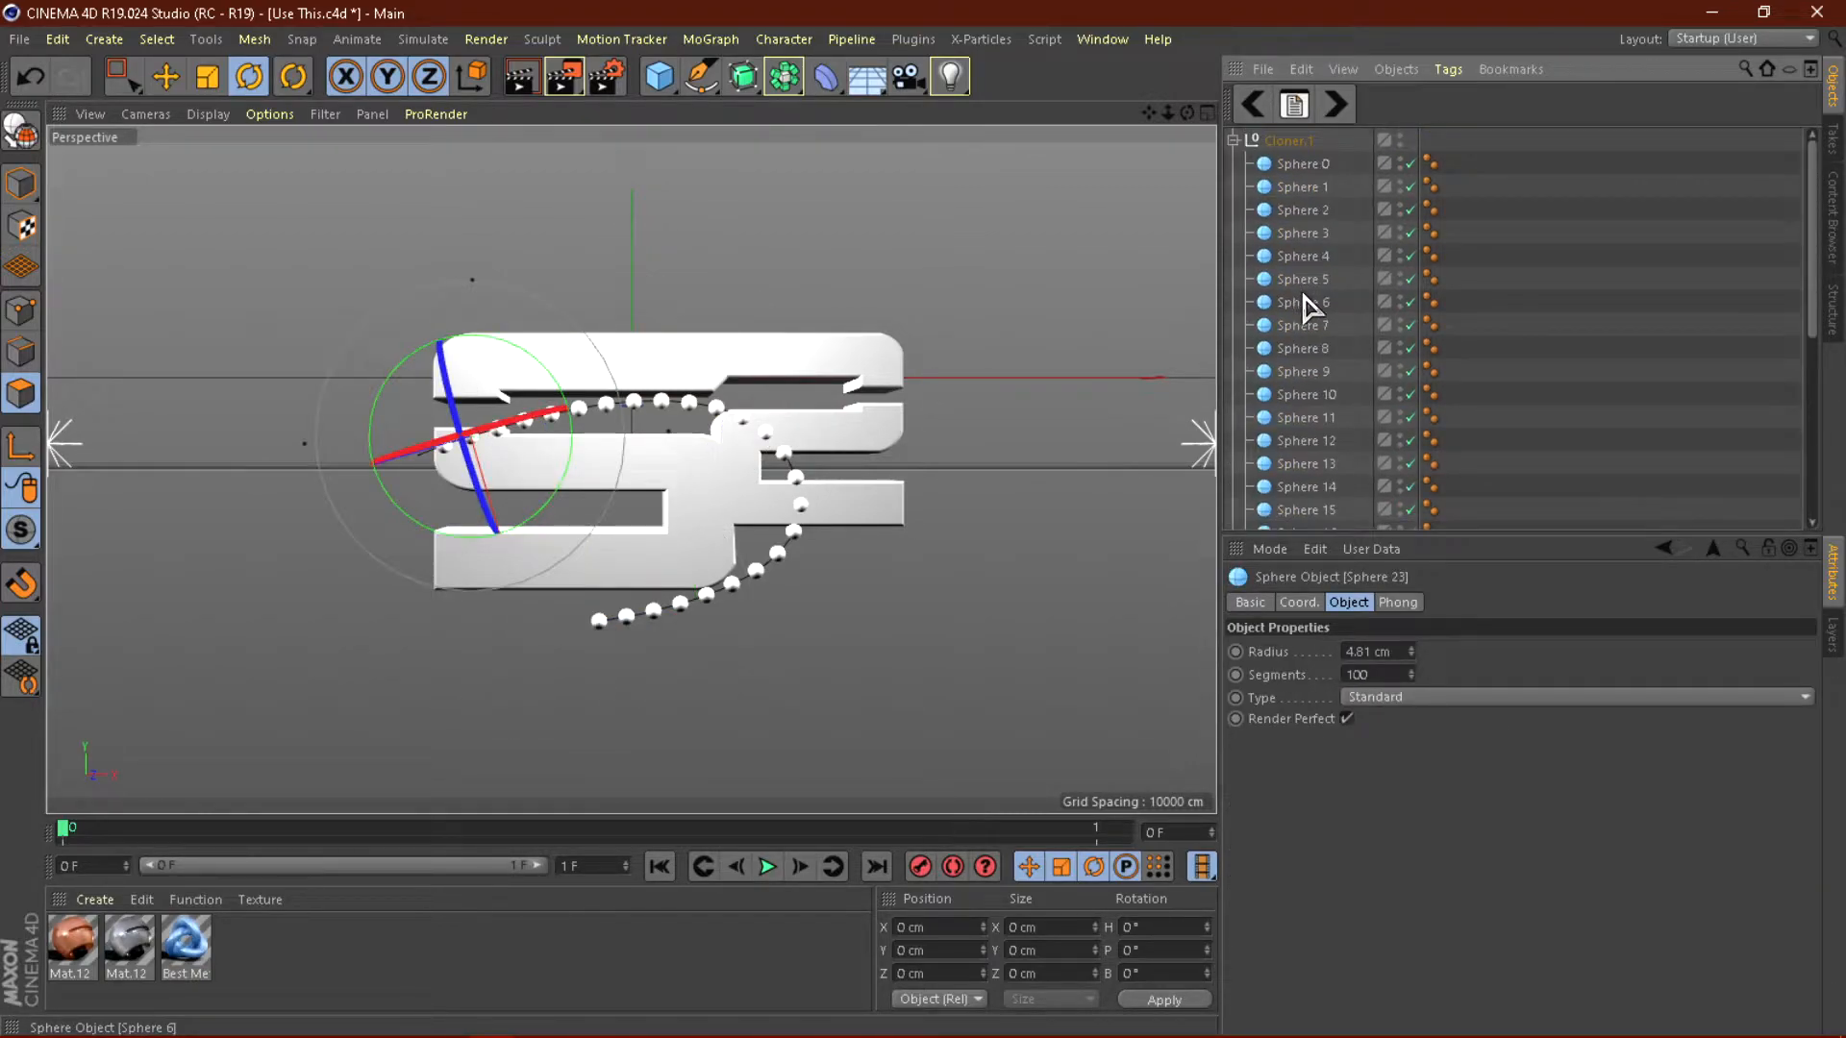
click(1234, 140)
click(1286, 163)
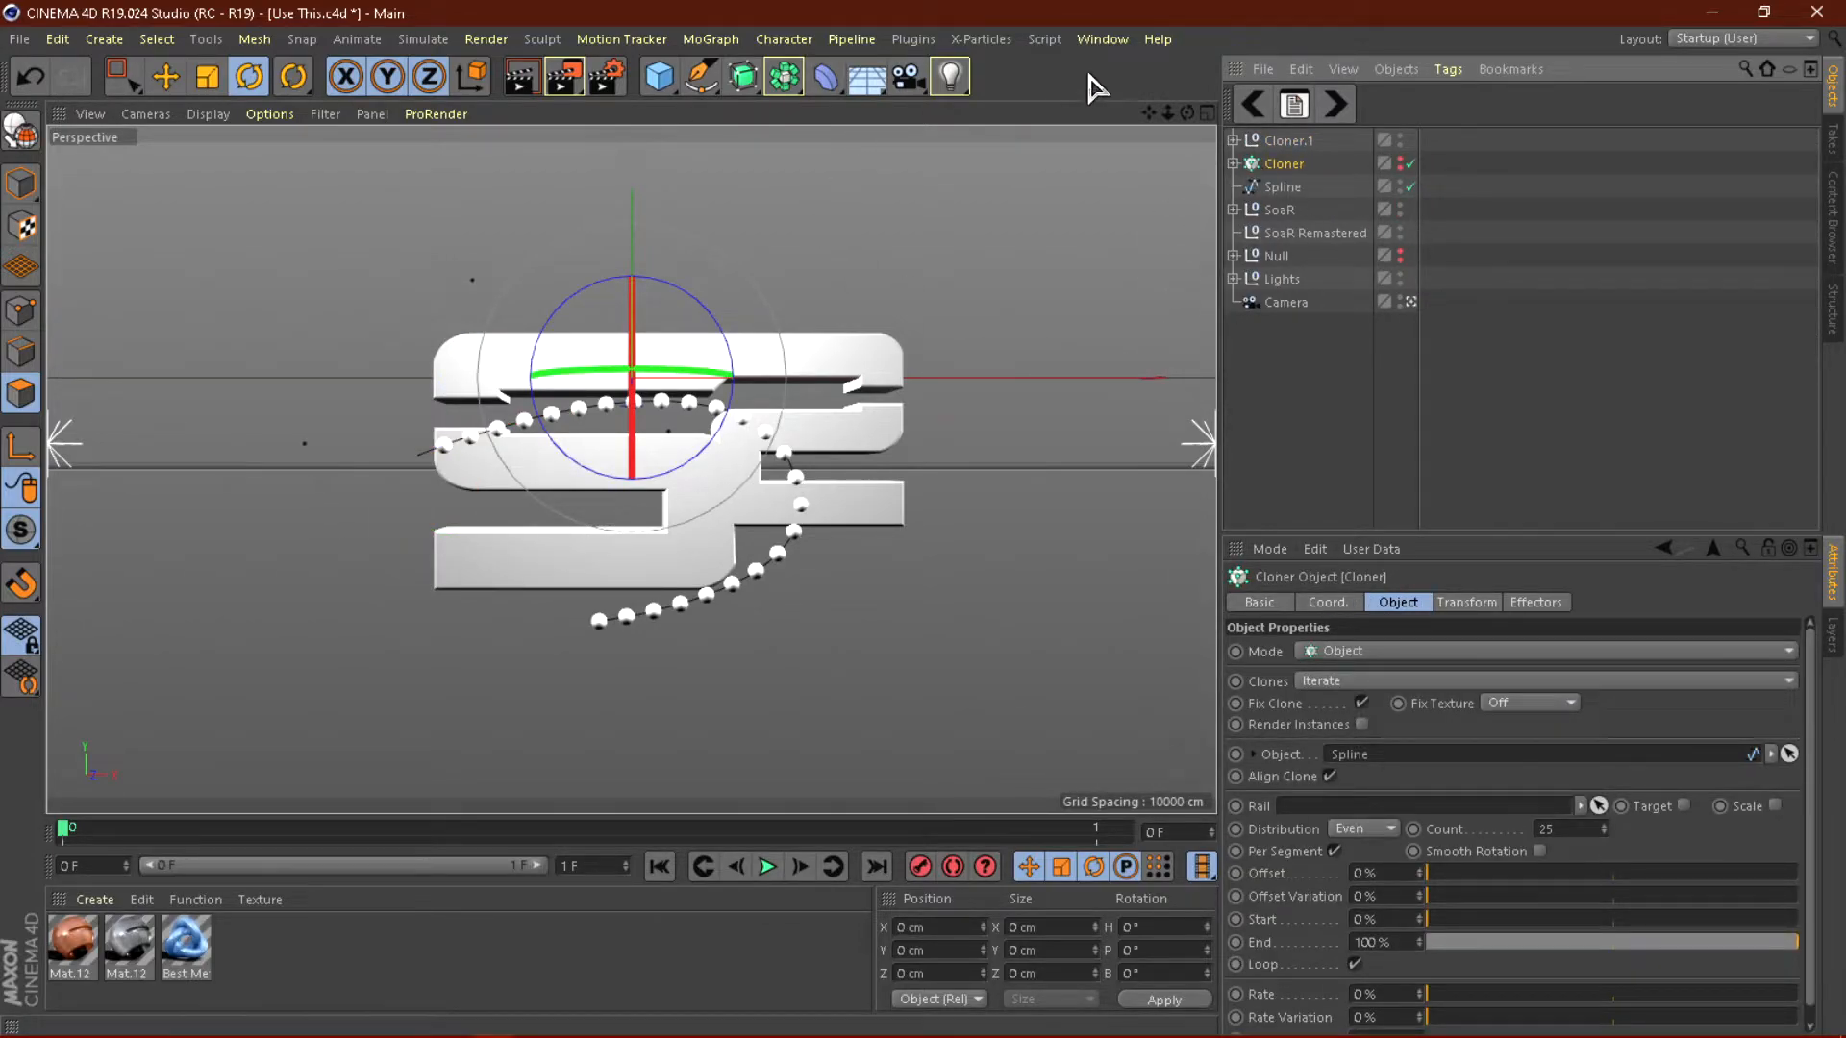
Try to rotate the editable Cloner.1 sphere chain about the logo, and undo the rotation.
click(1299, 142)
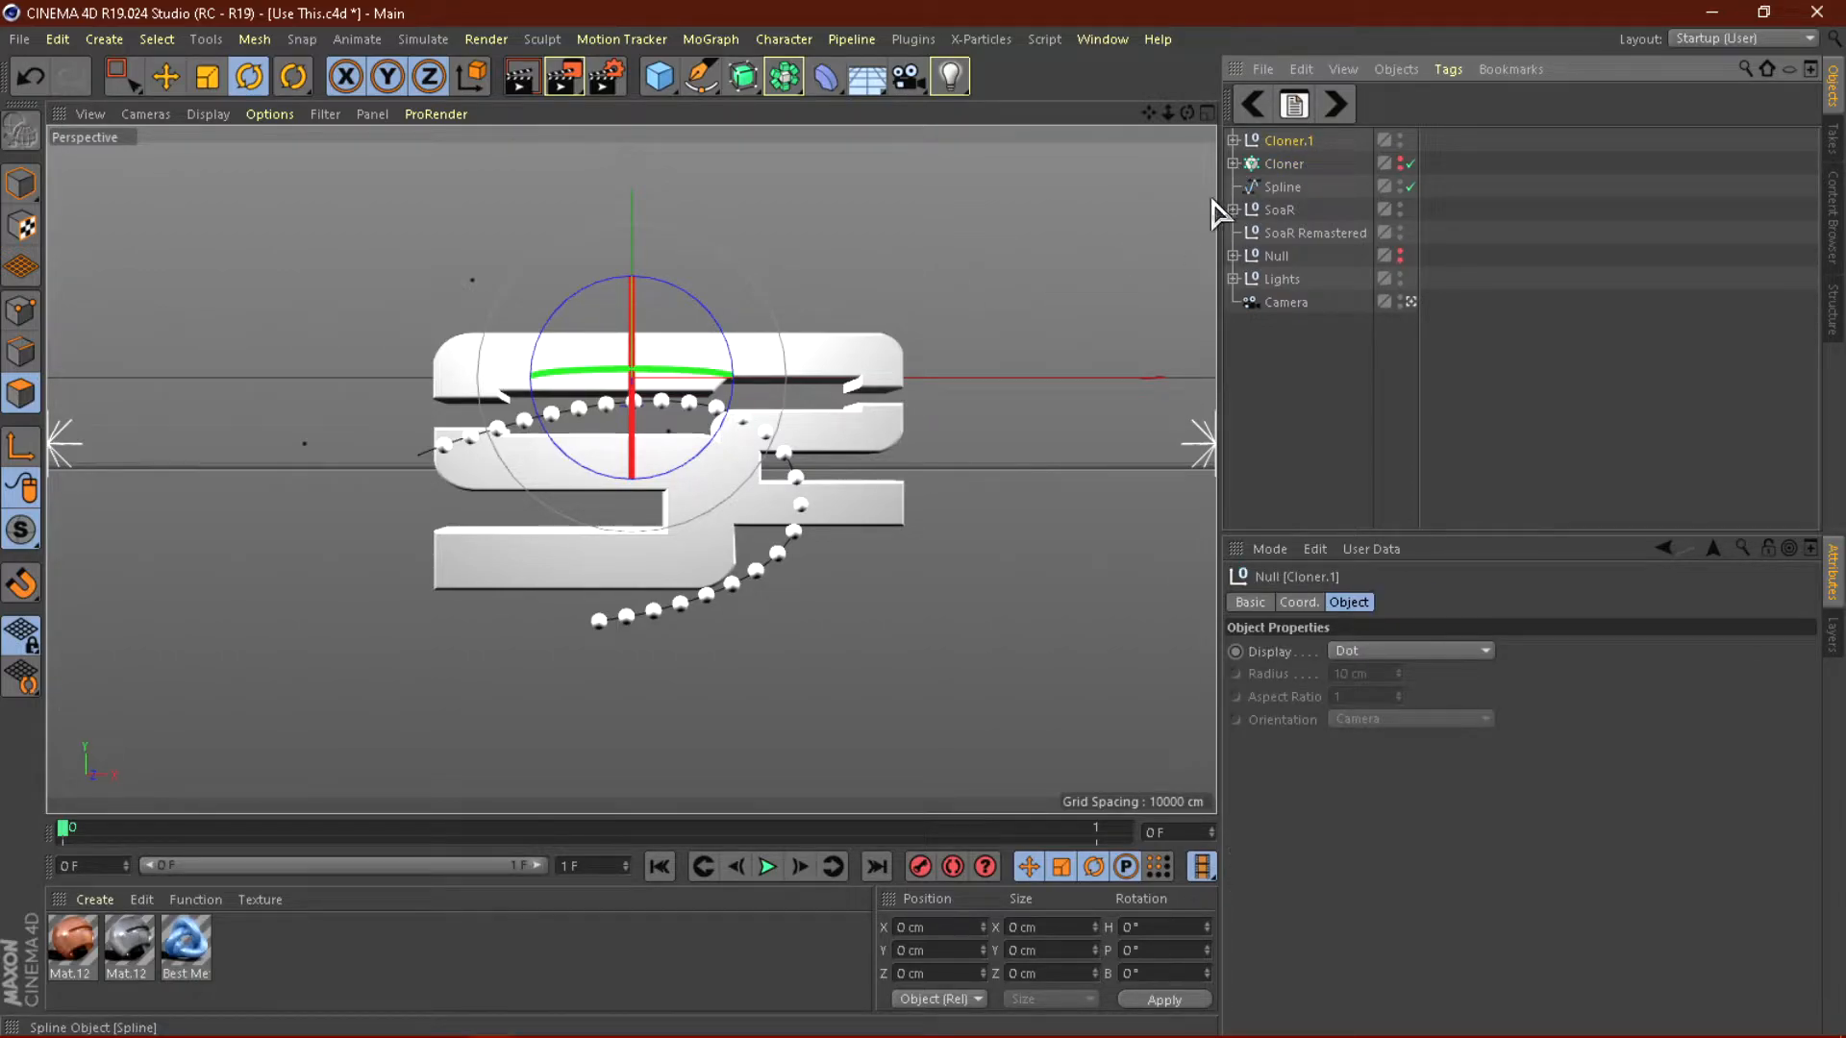
drag(688, 423, 736, 371)
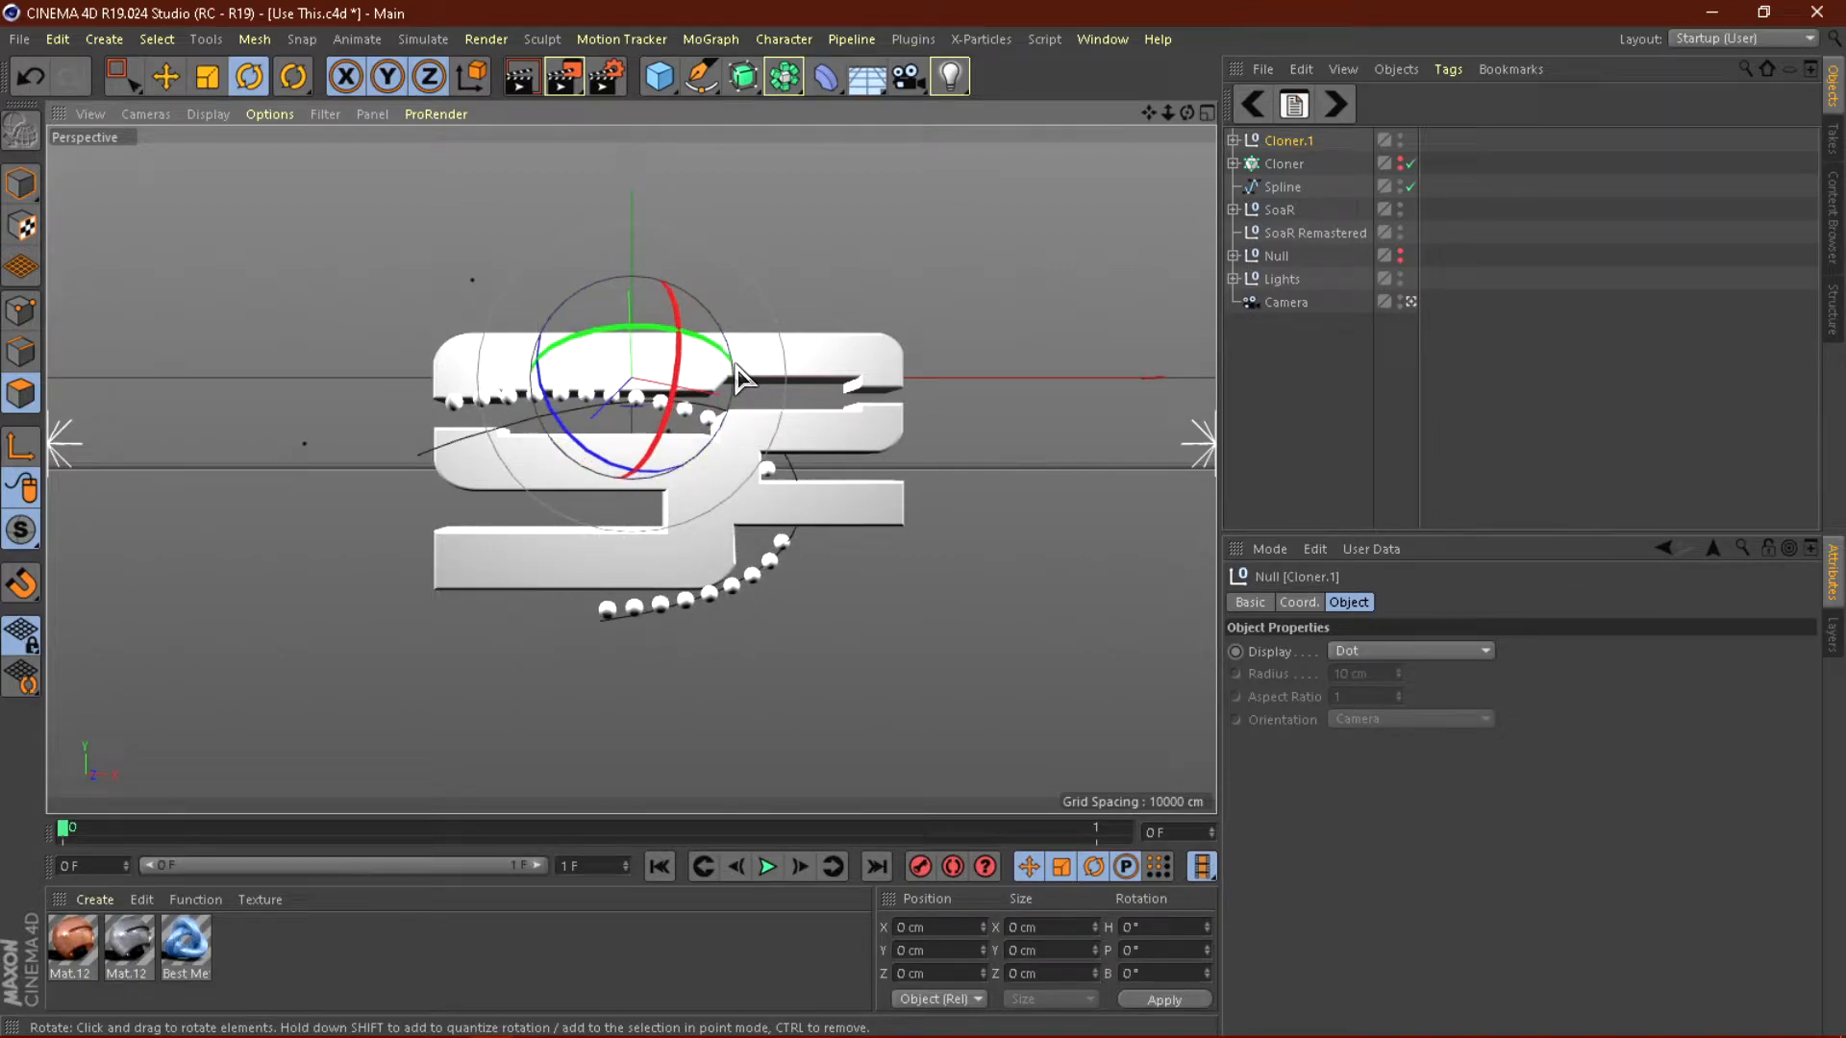
key(ctrl+z)
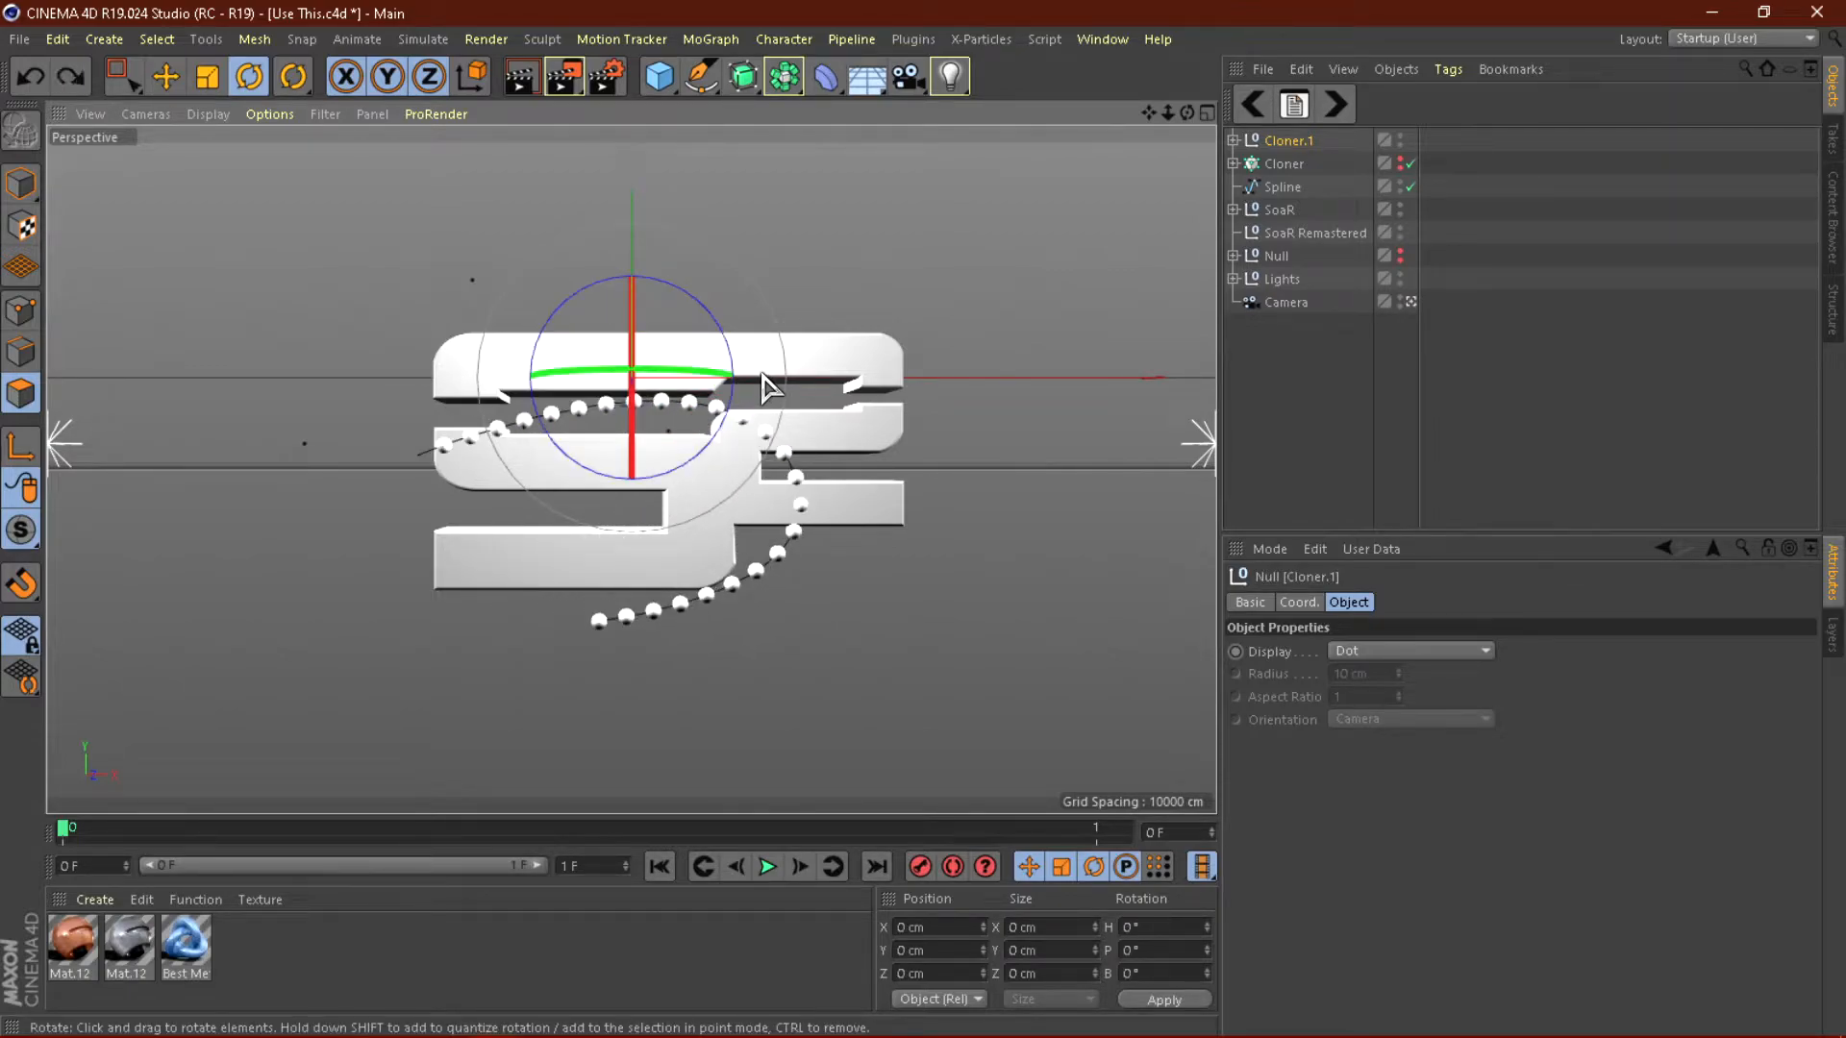
Leave the camera view, rotate the Cloner.1 sphere chain and move it toward the right half of the logo.
click(1410, 301)
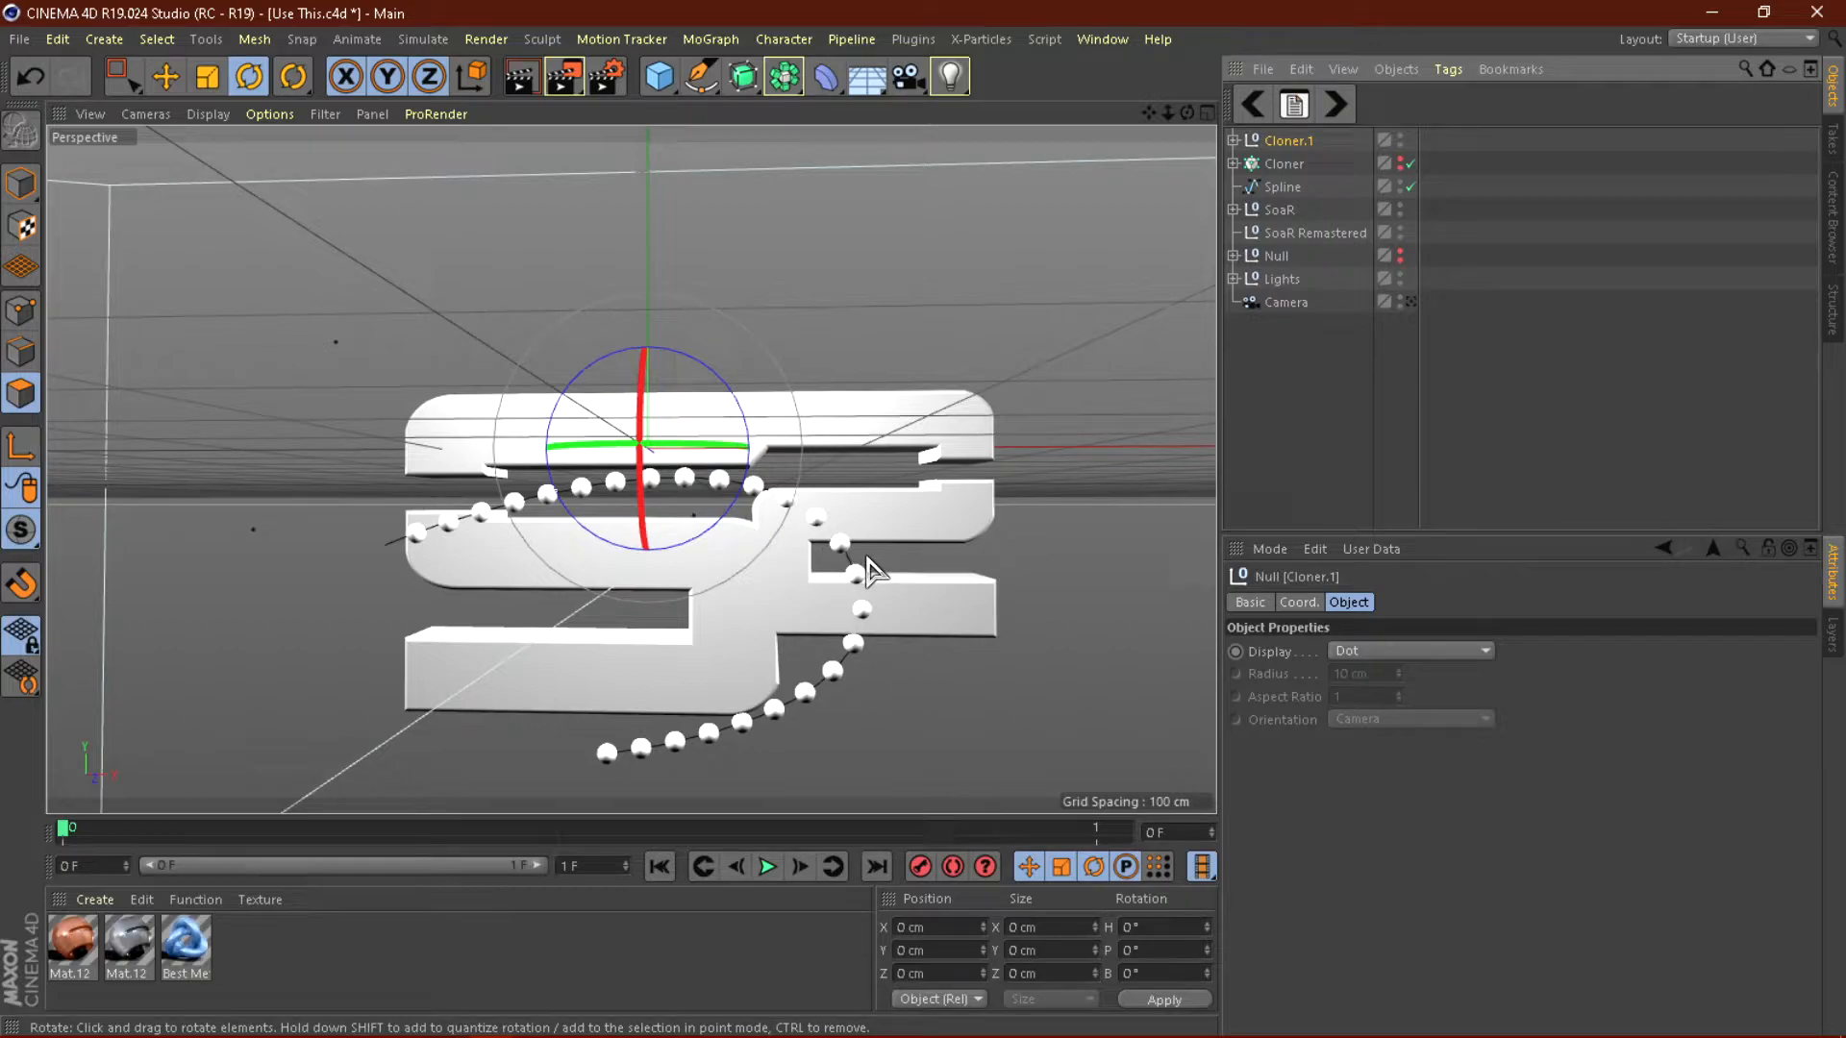
drag(663, 553, 634, 500)
click(175, 83)
drag(620, 490, 733, 531)
alt+drag(504, 509, 762, 639)
drag(562, 492, 546, 386)
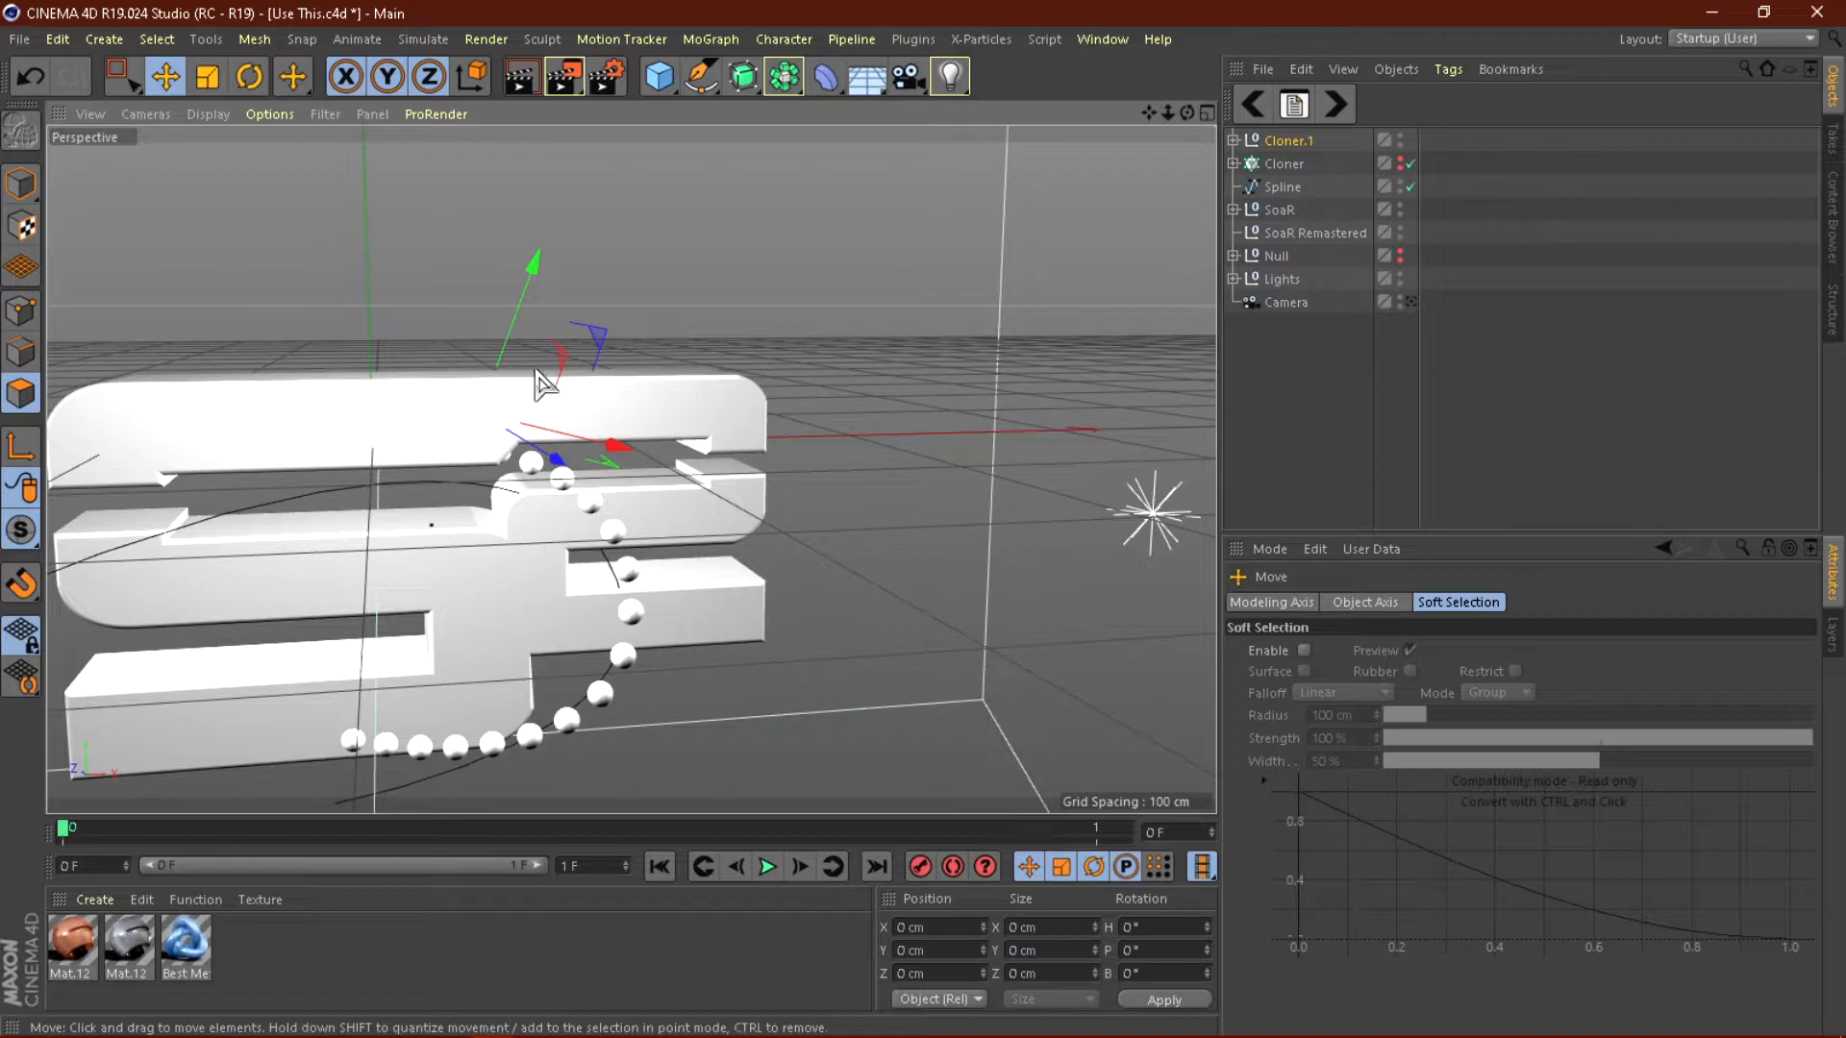
Scale the Cloner.1 sphere chain up slightly and reposition it so it passes through the logo.
click(206, 76)
drag(781, 402, 955, 373)
mouse_move(799, 557)
alt+mouse_down()
mouse_move(756, 585)
mouse_move(799, 559)
alt+mouse_up()
click(167, 79)
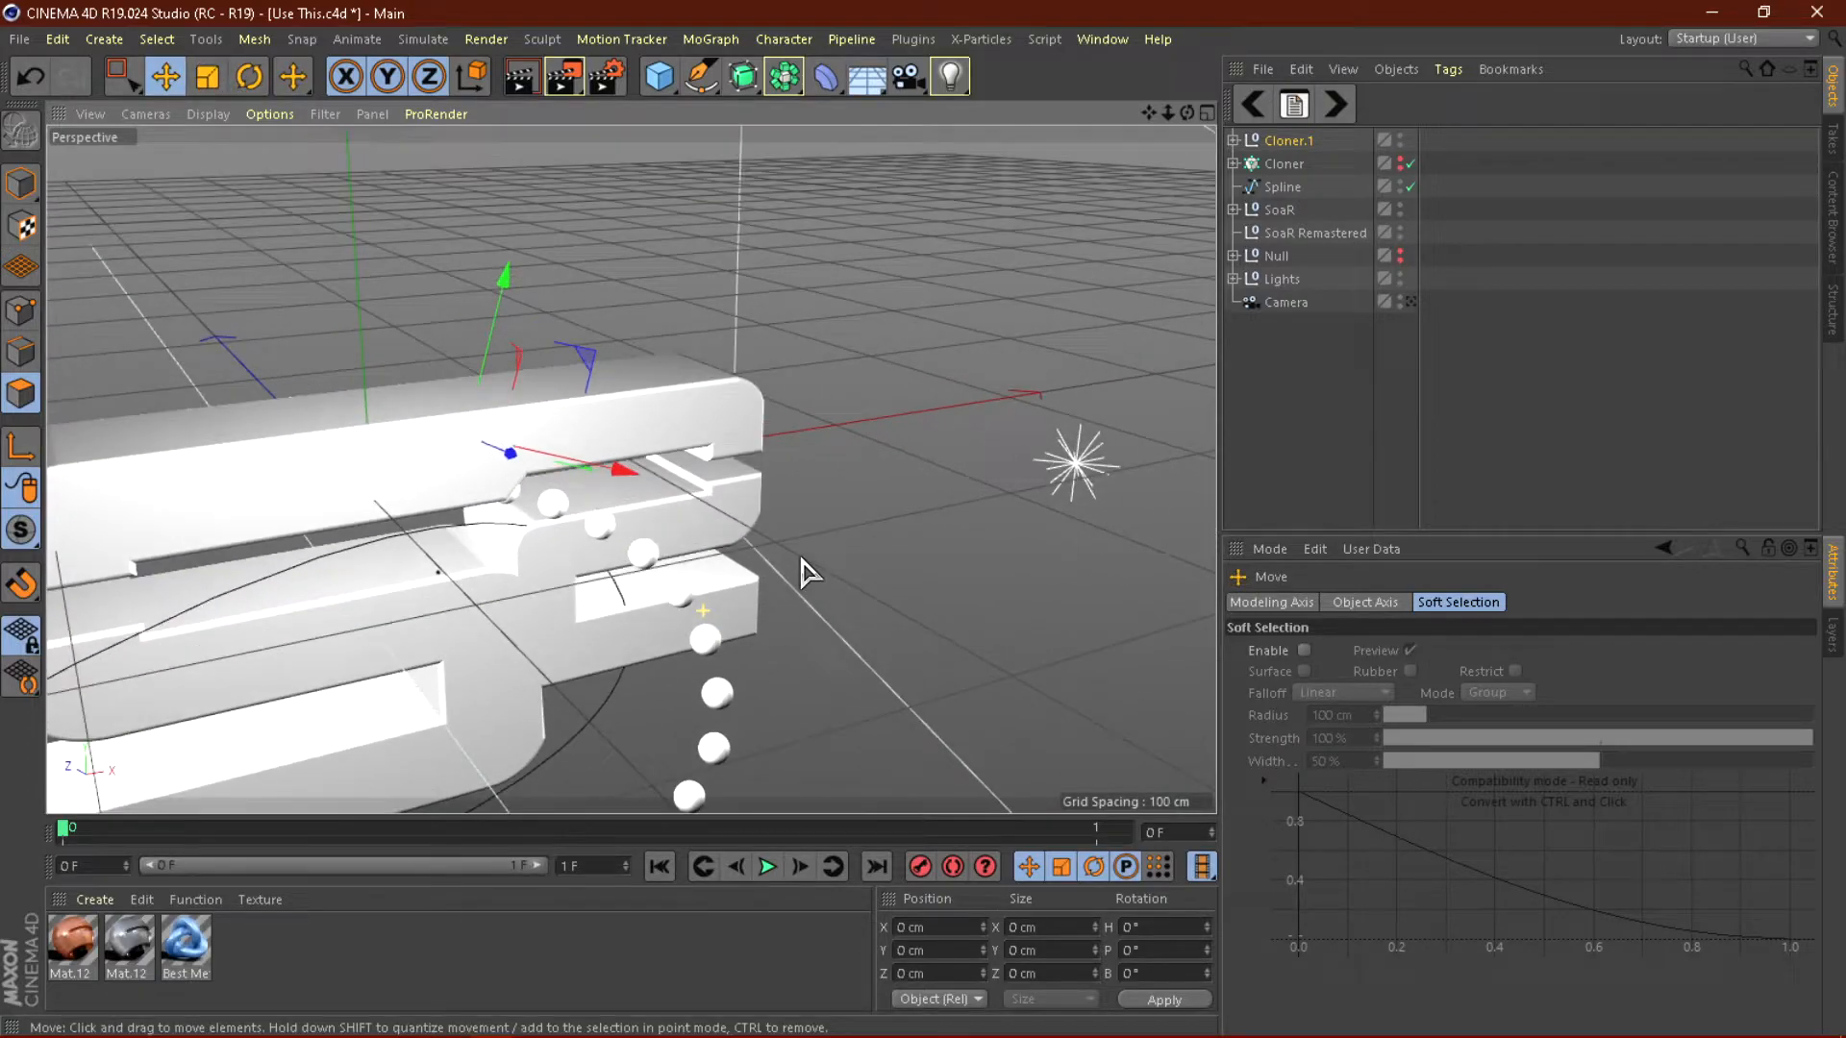
drag(611, 455, 580, 451)
alt+drag(838, 695, 532, 653)
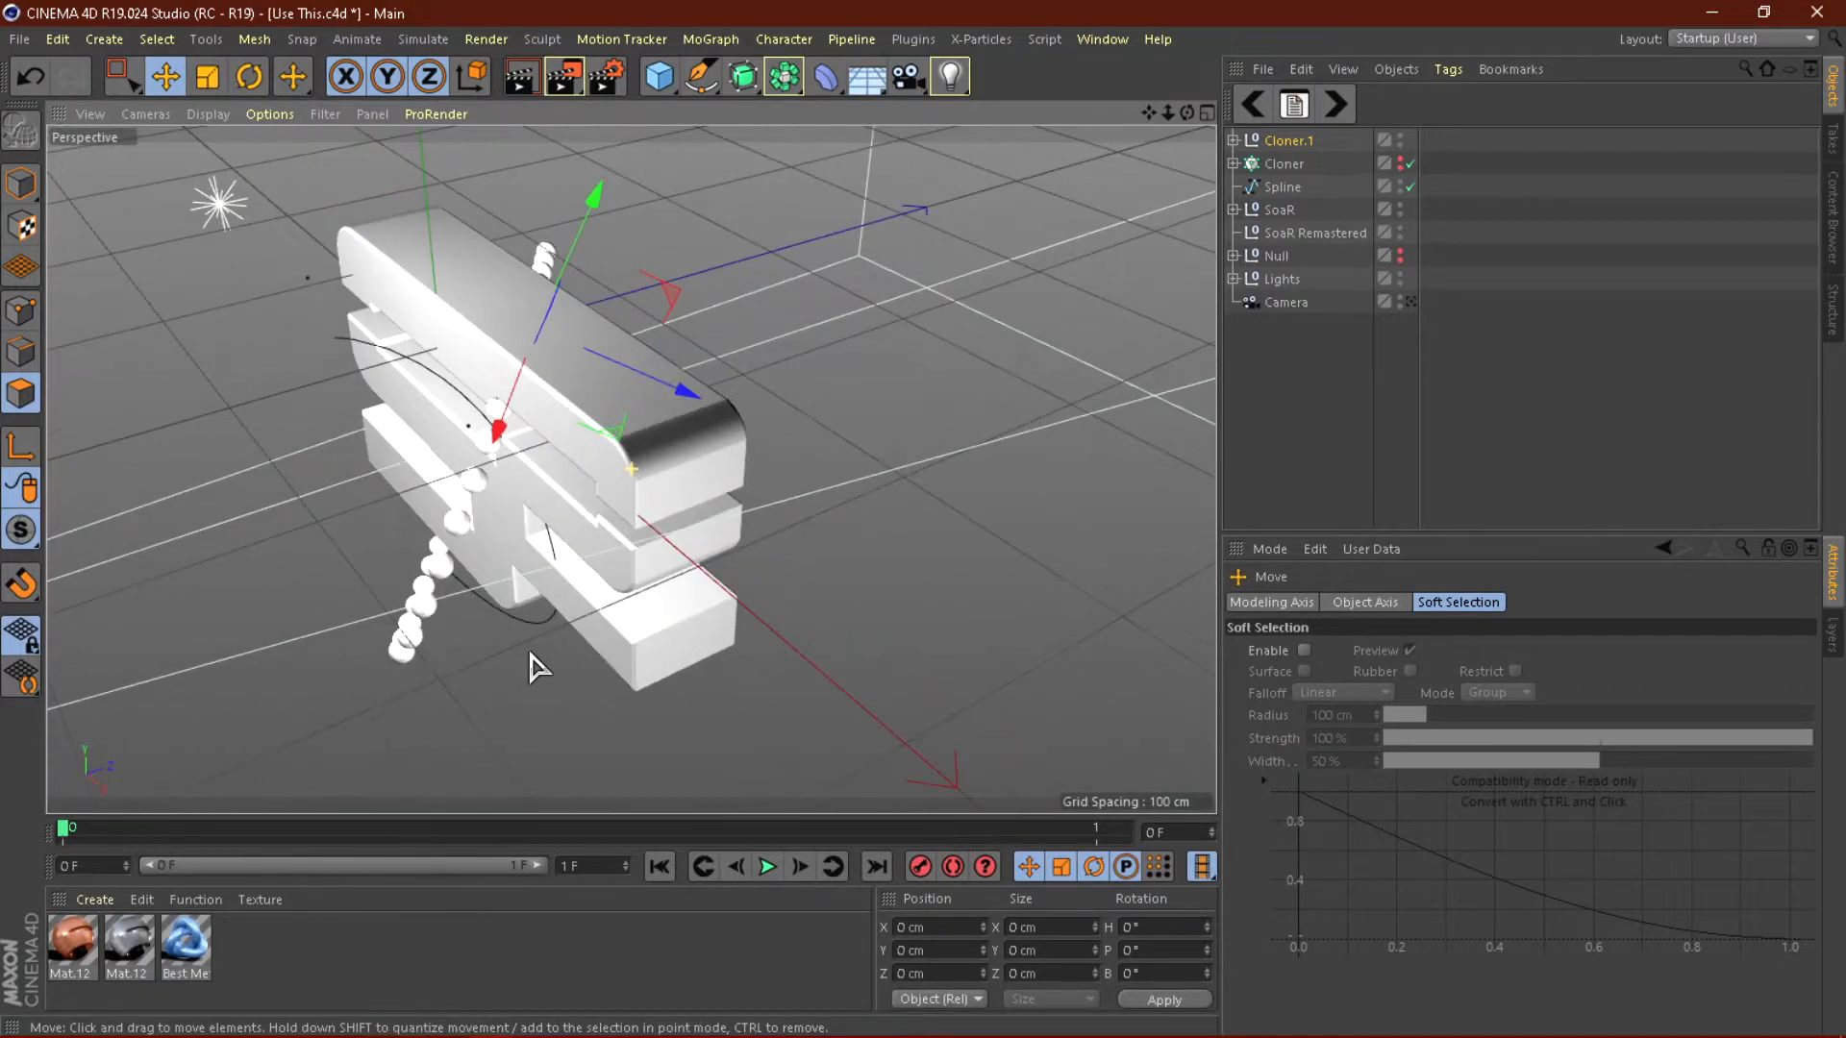
mouse_move(484, 466)
mouse_down()
mouse_move(507, 421)
mouse_move(493, 441)
mouse_up()
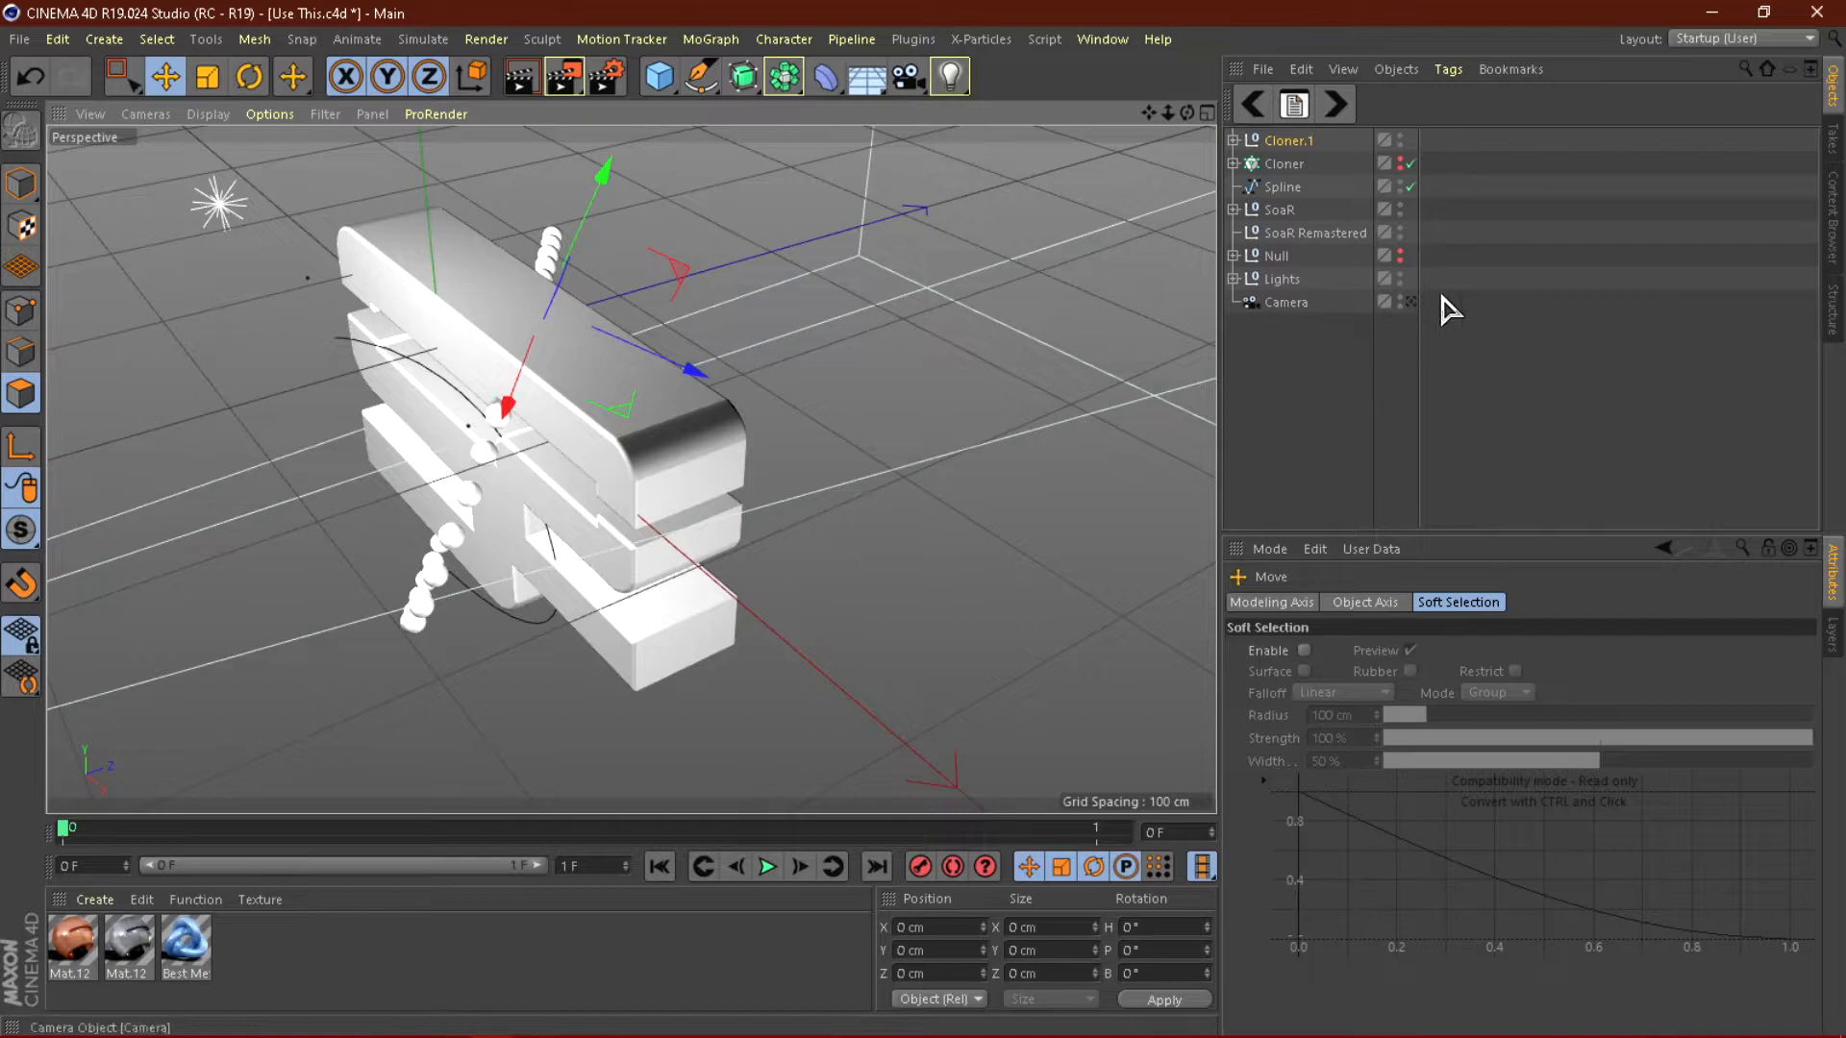
Fine-tune the position and rotation of the Cloner.1 sphere chain as seen through the scene camera.
click(1410, 303)
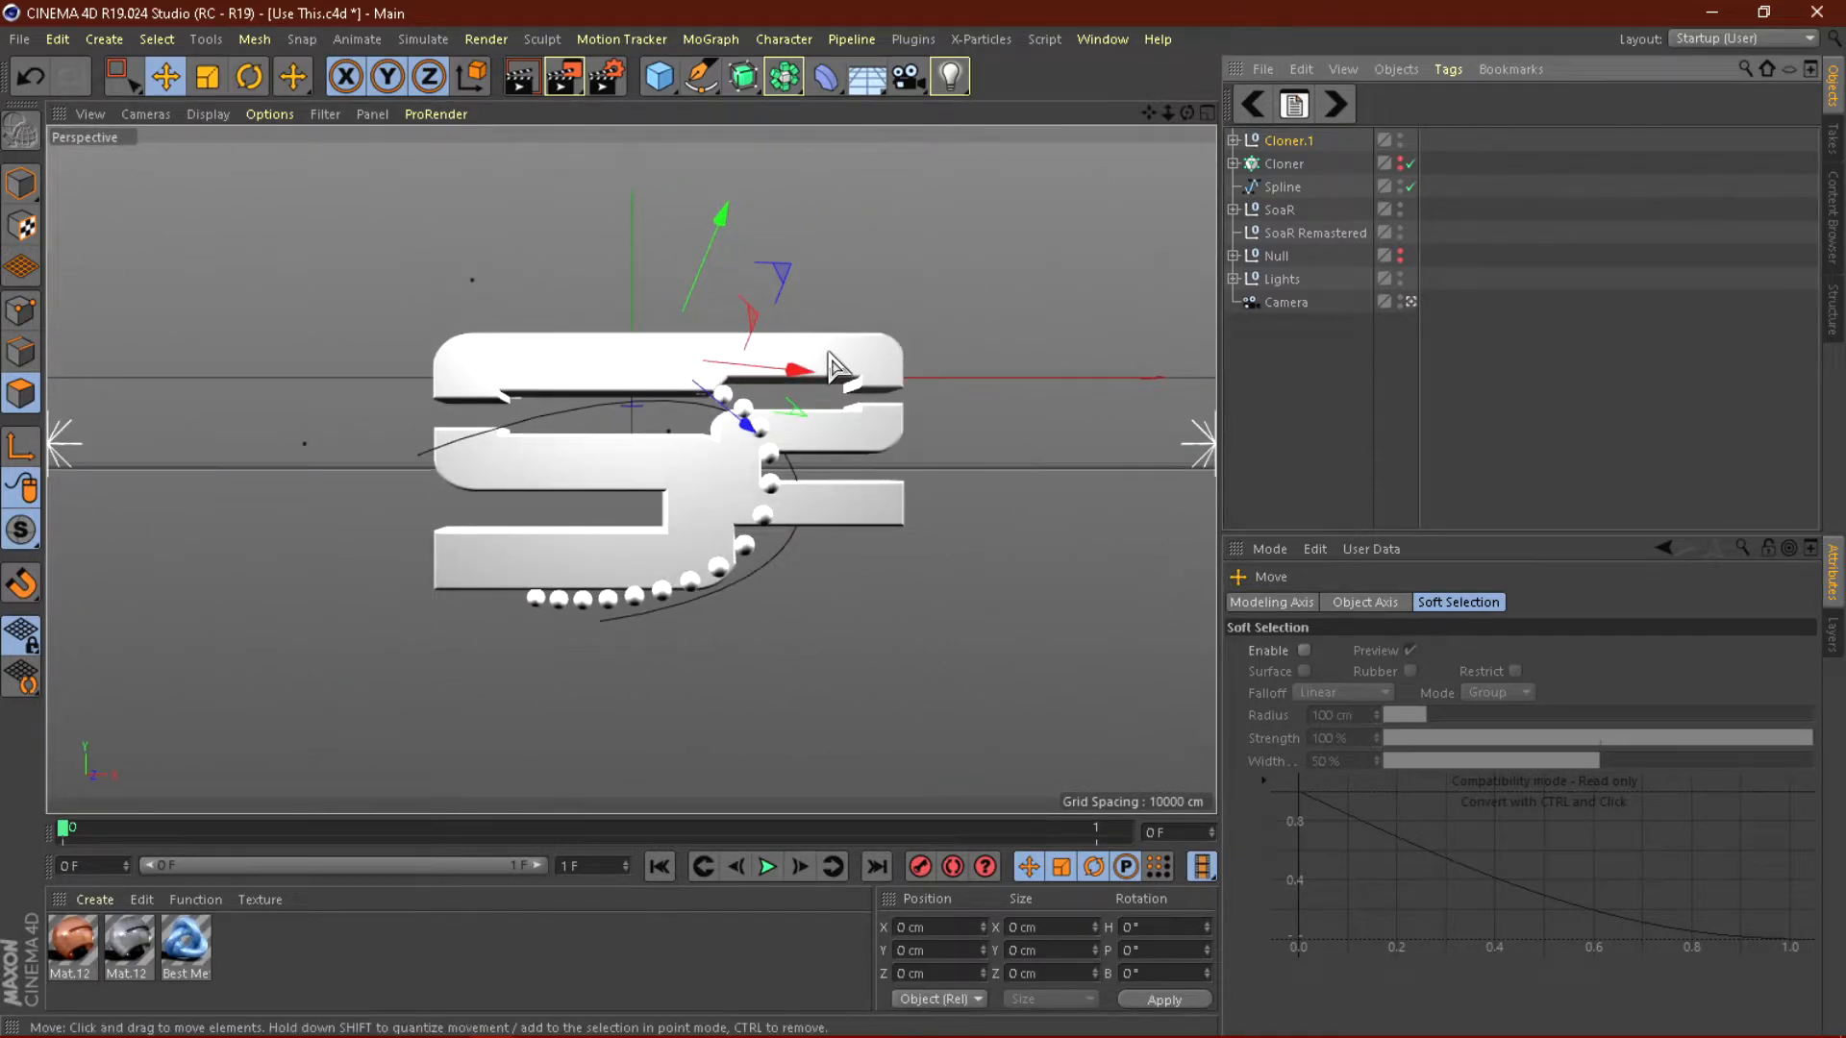
drag(730, 229, 724, 238)
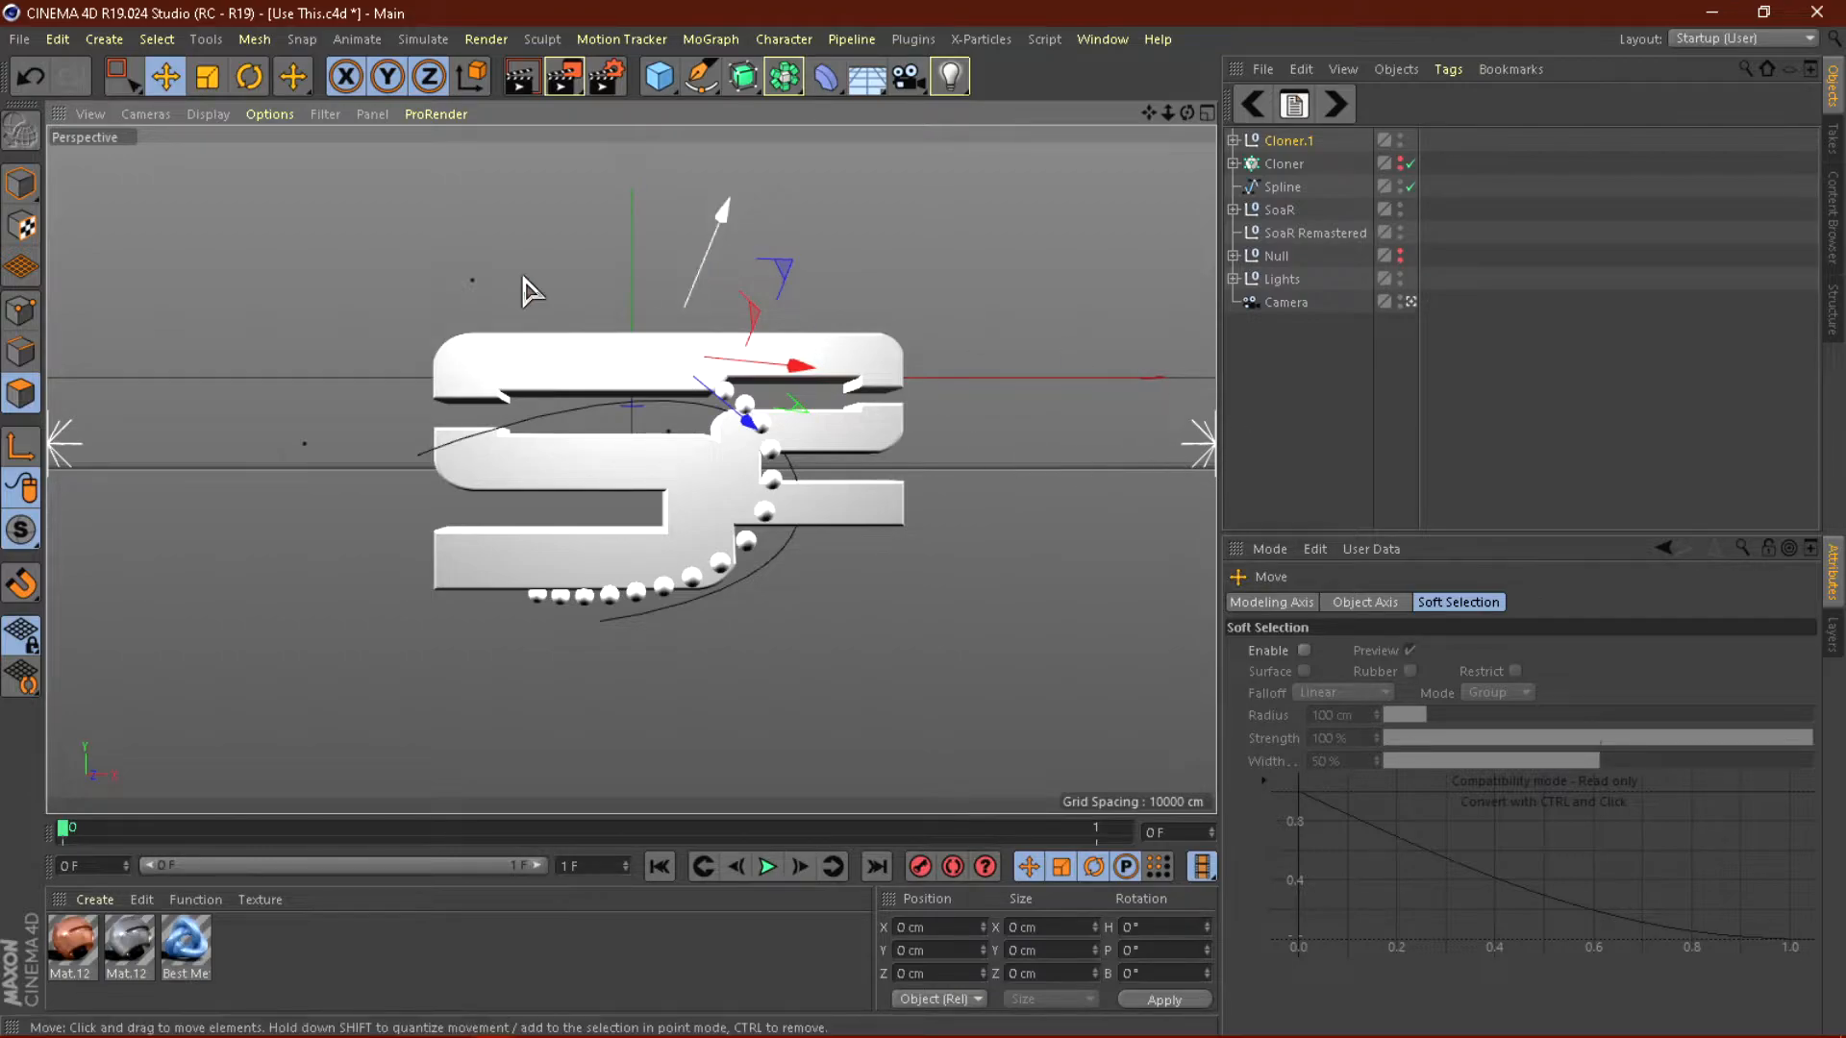
click(249, 76)
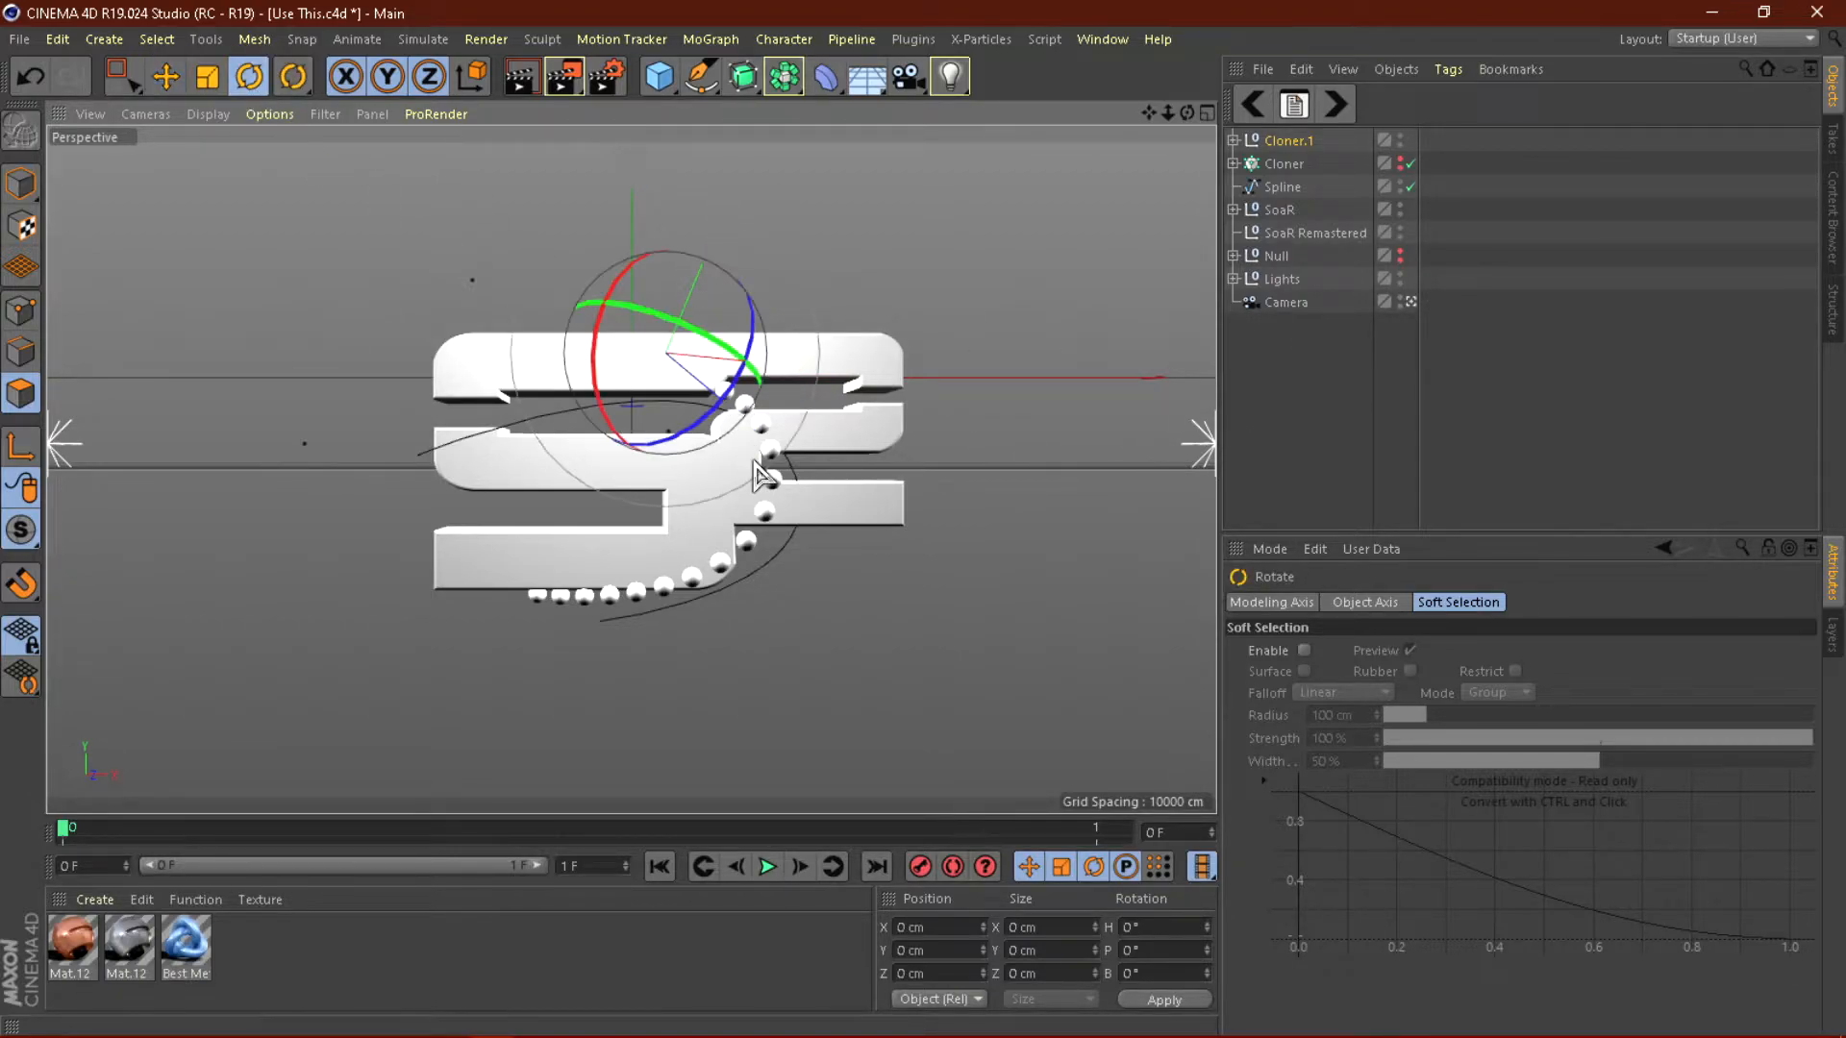
drag(873, 415, 861, 399)
mouse_move(735, 355)
mouse_down()
mouse_move(716, 327)
mouse_move(698, 346)
mouse_move(728, 362)
mouse_up()
click(1269, 399)
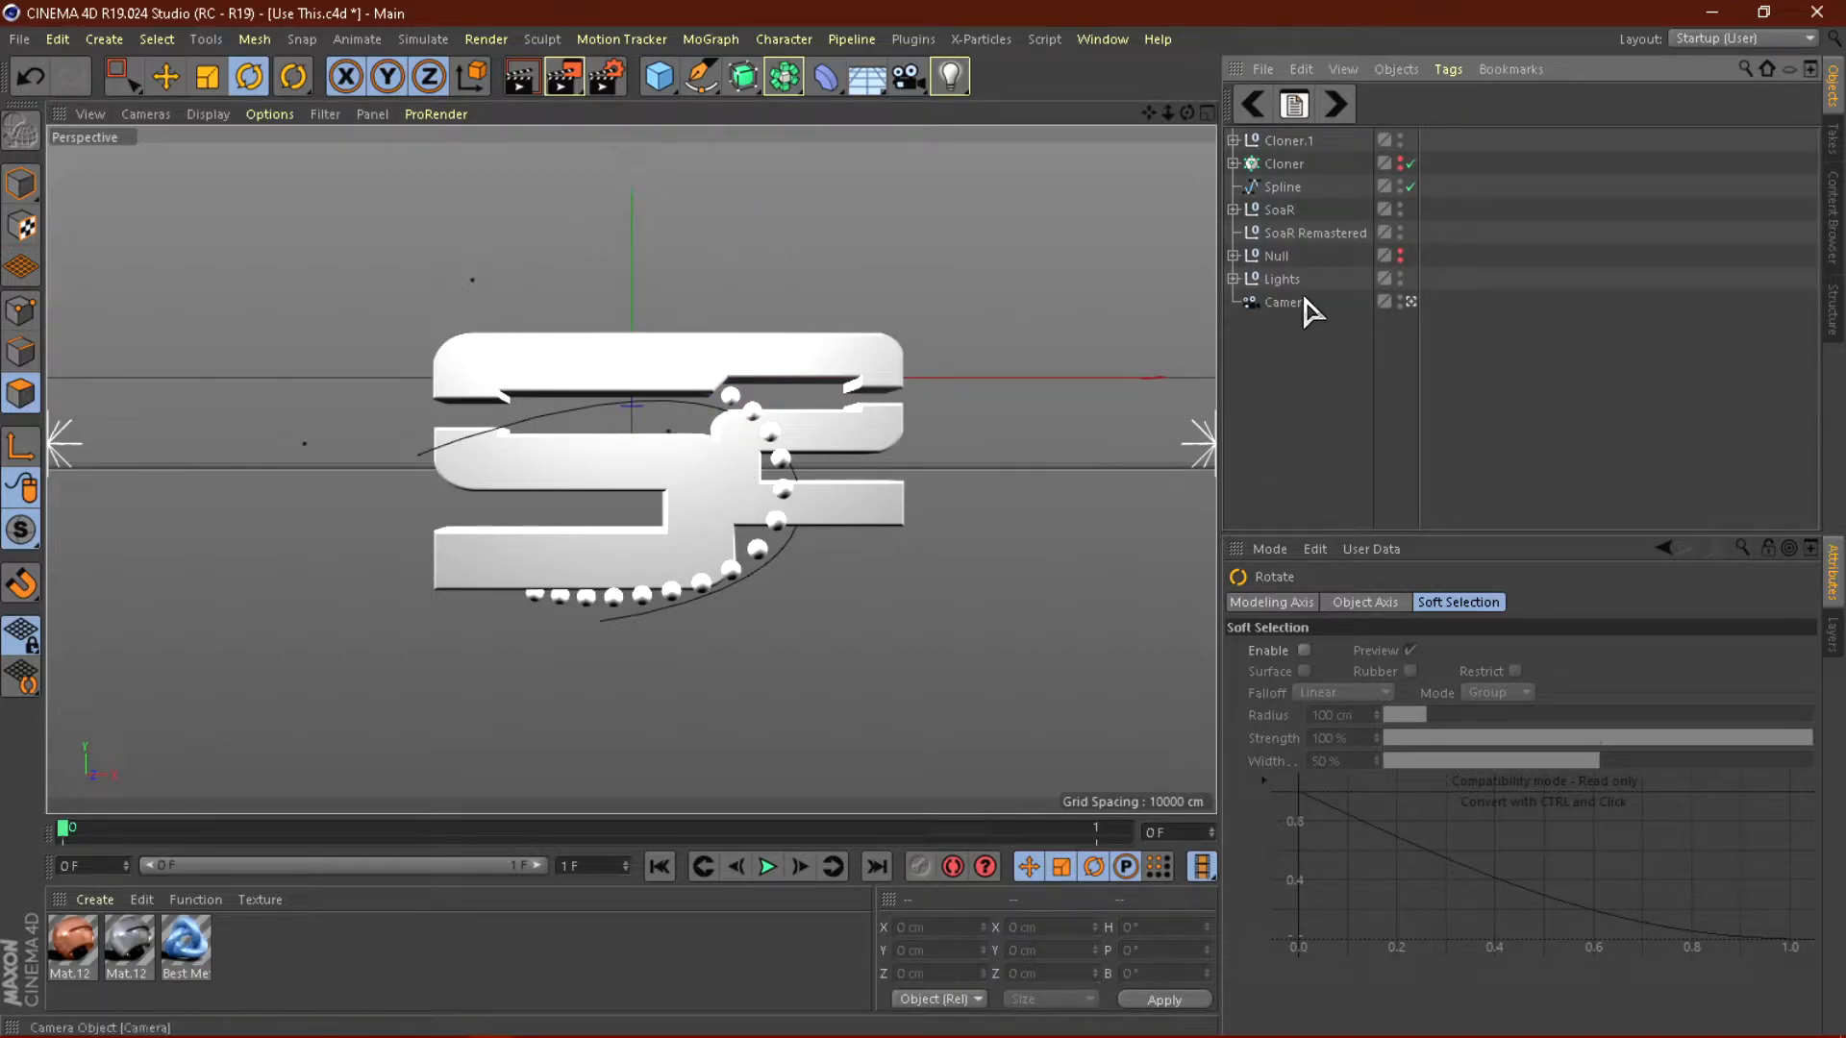
Add a Random effector to the original Cloner.
click(1285, 164)
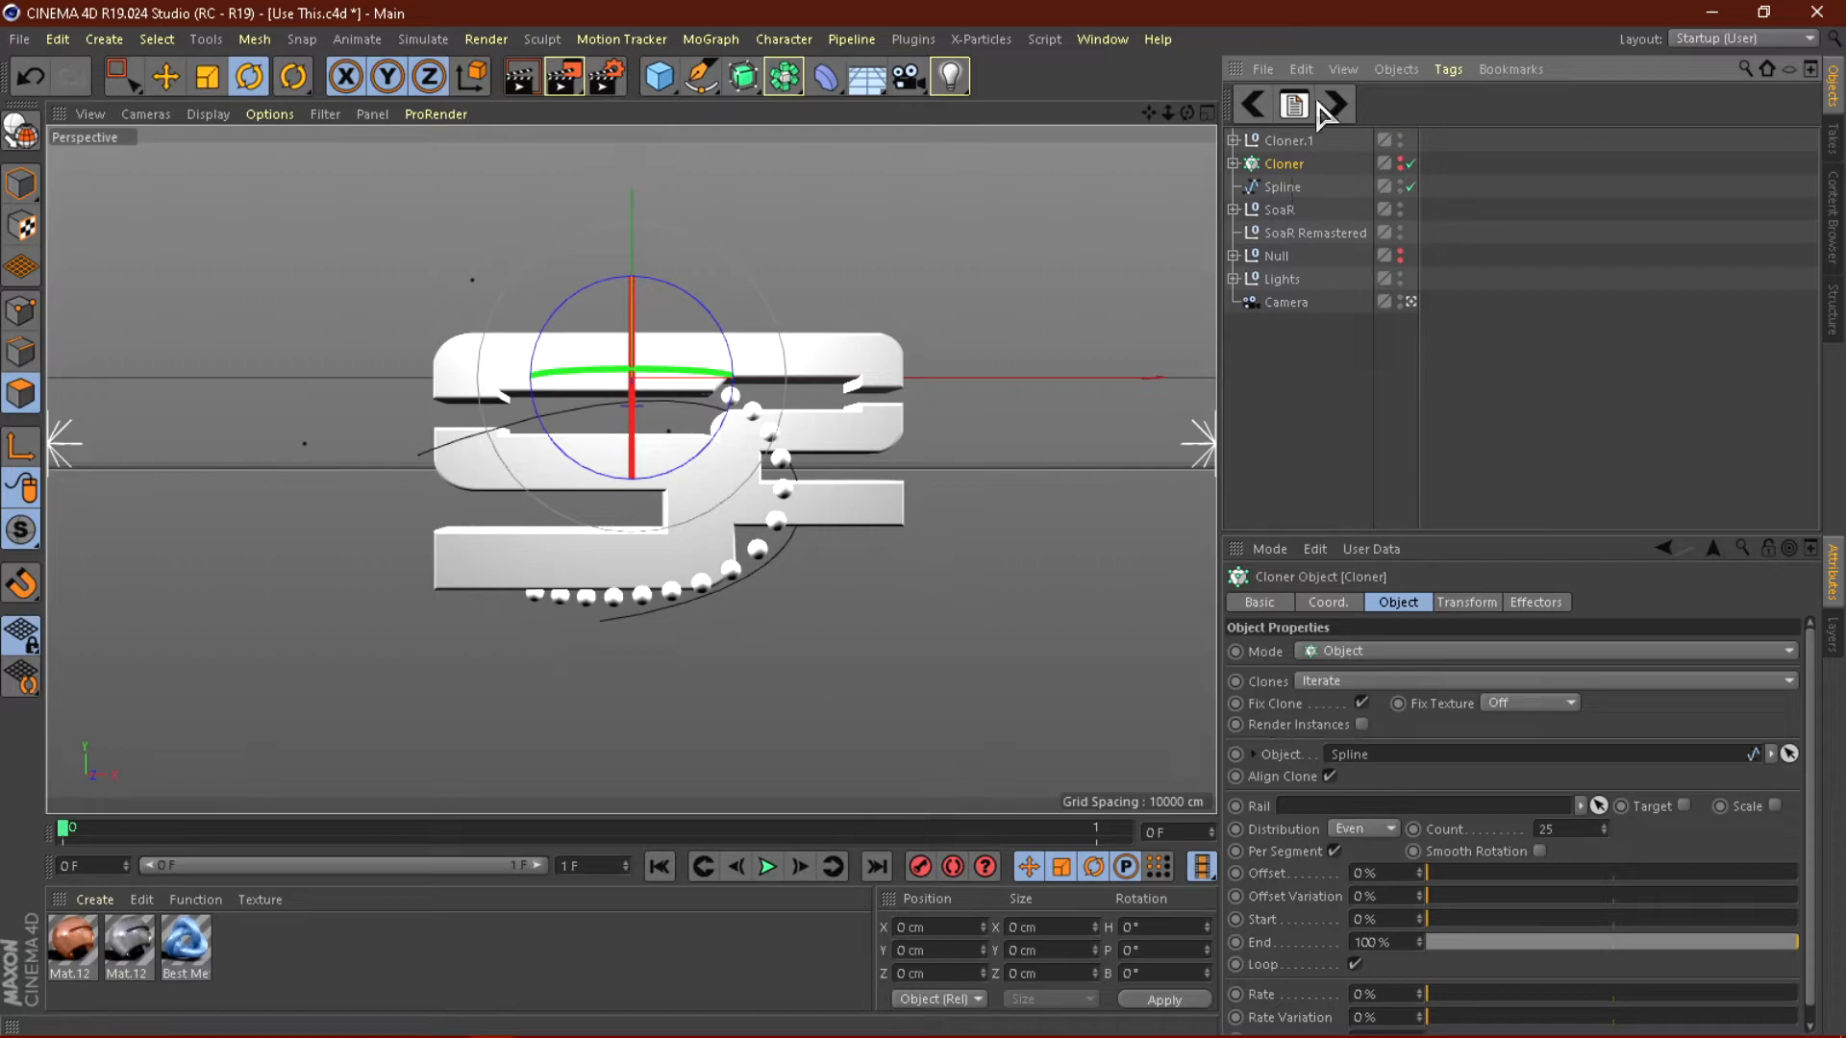
click(1535, 602)
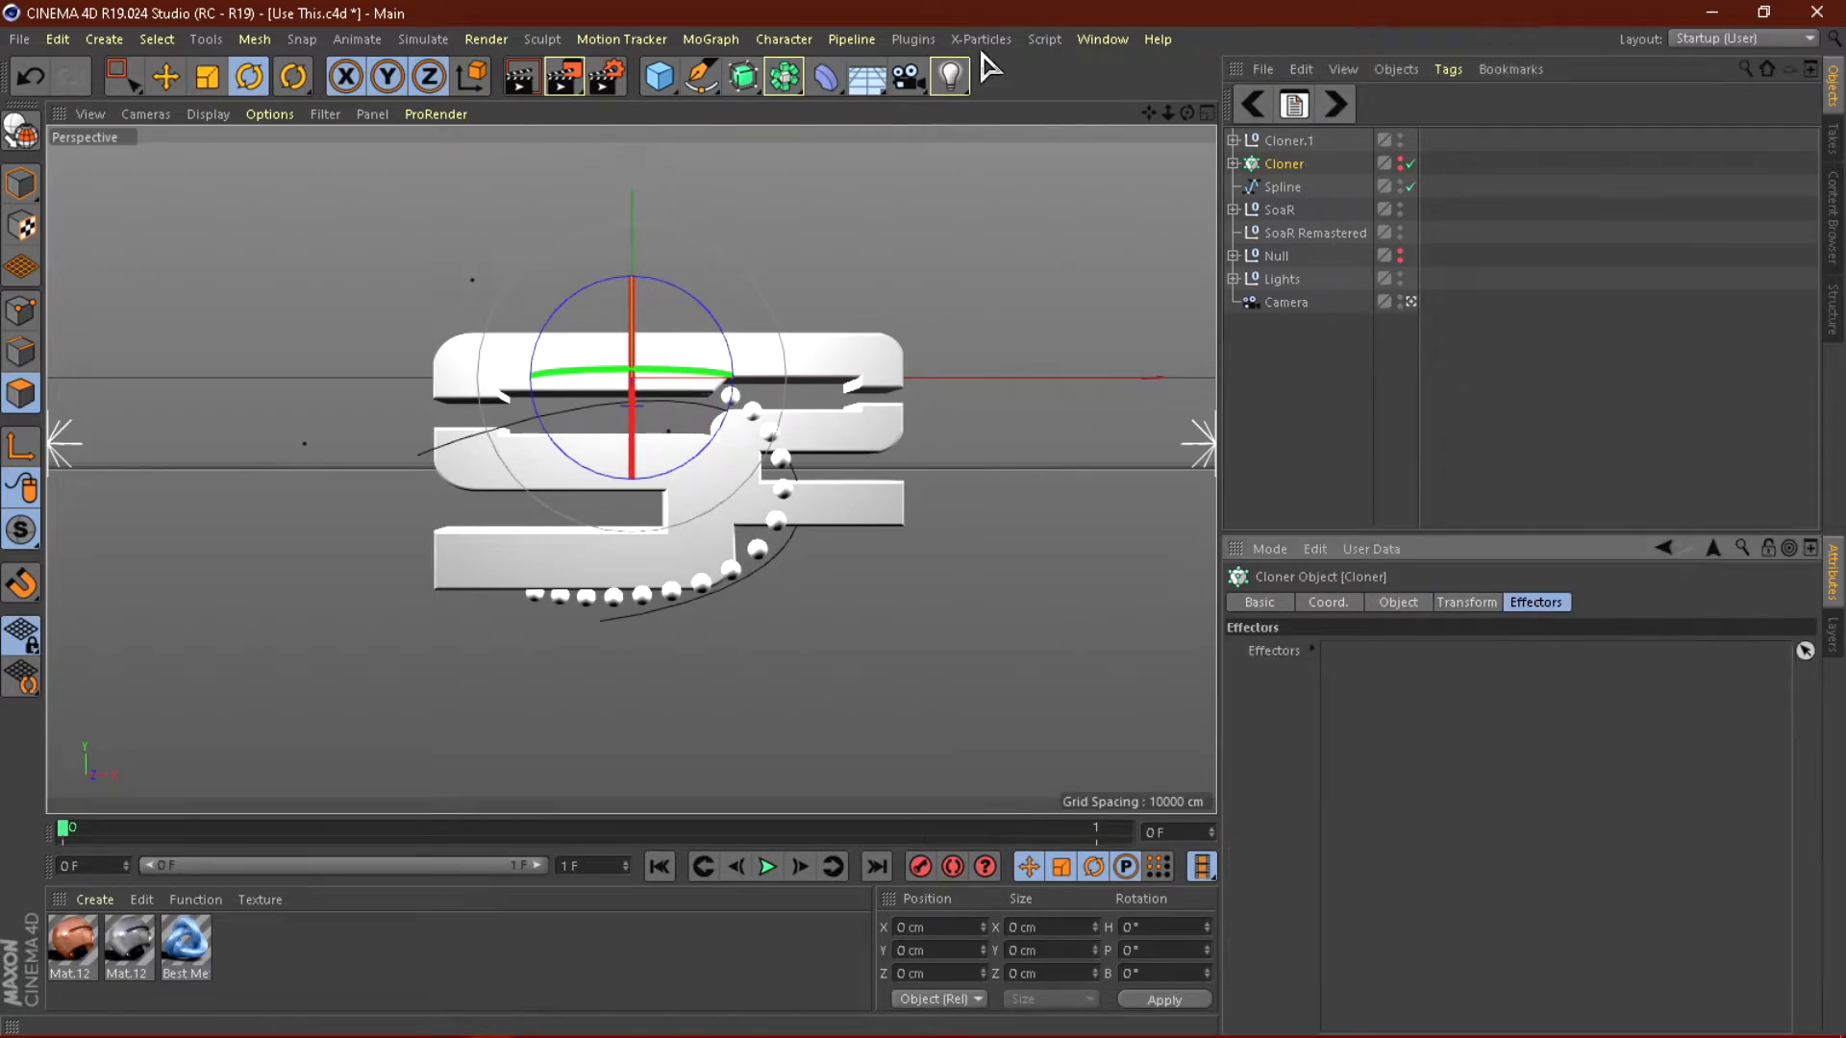
click(709, 39)
mouse_move(712, 73)
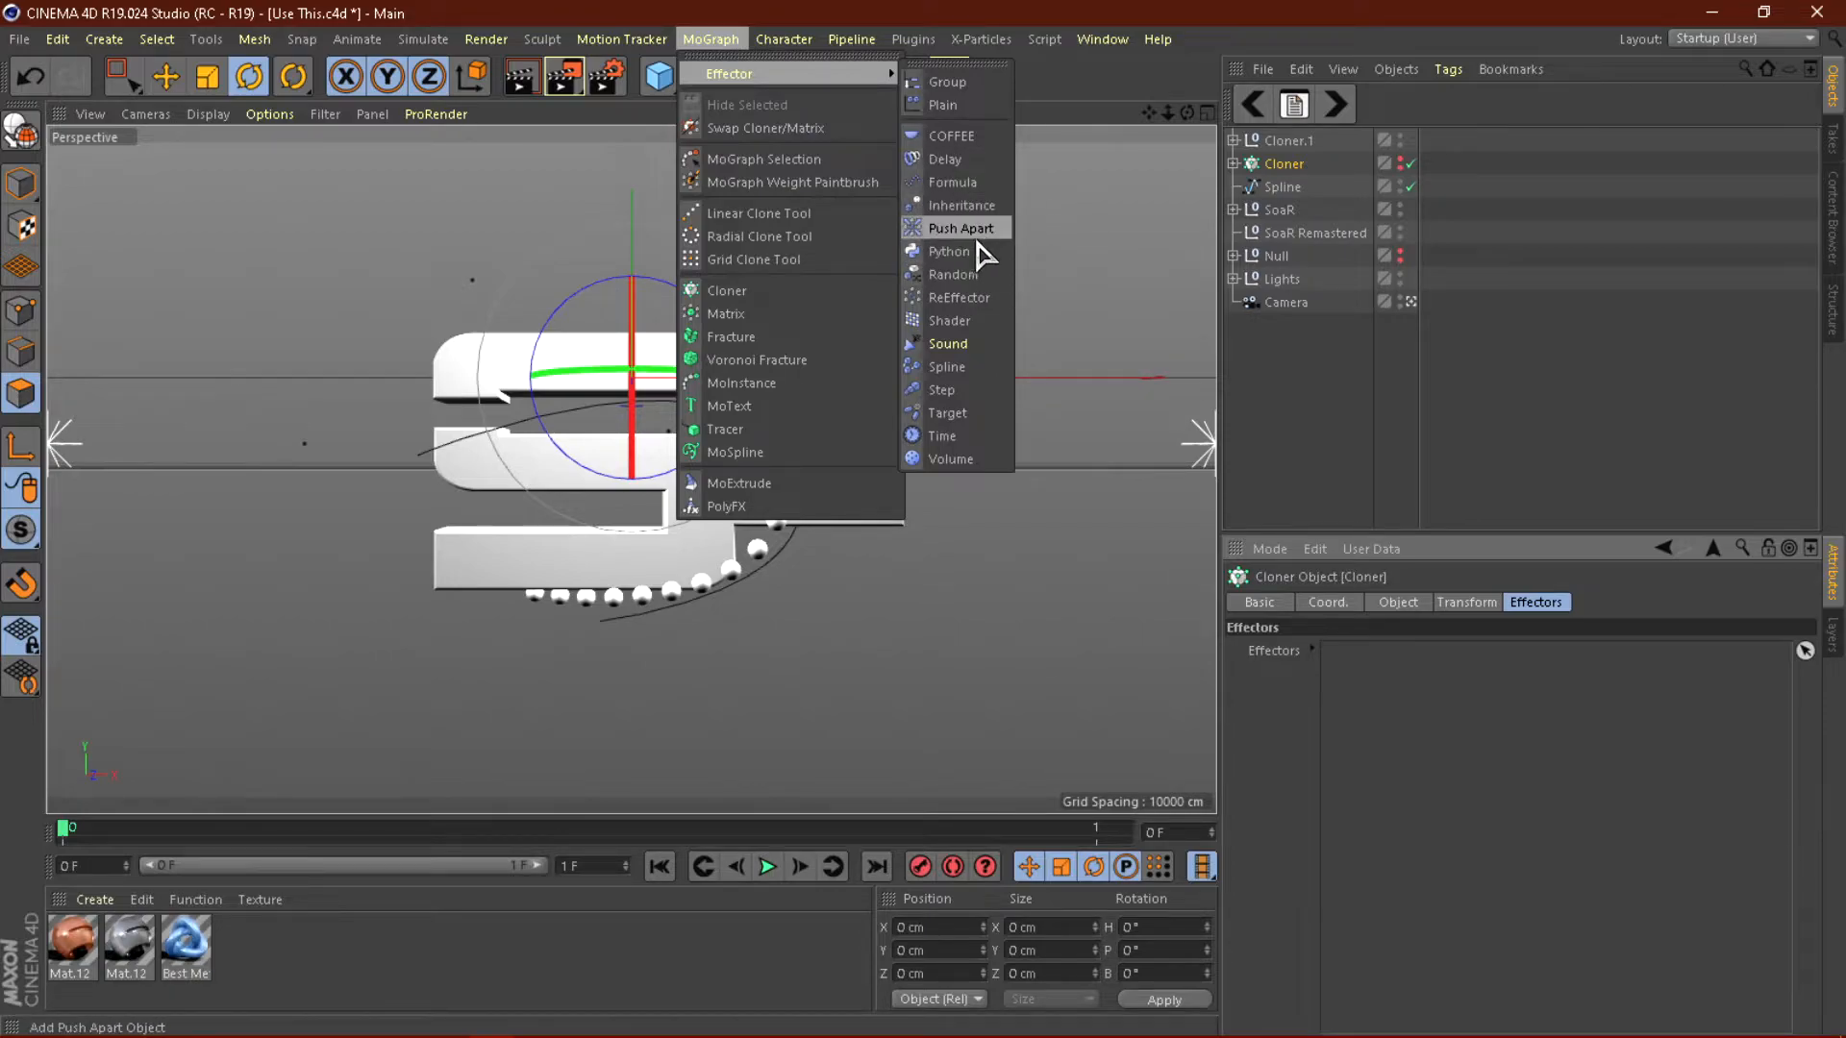
click(967, 278)
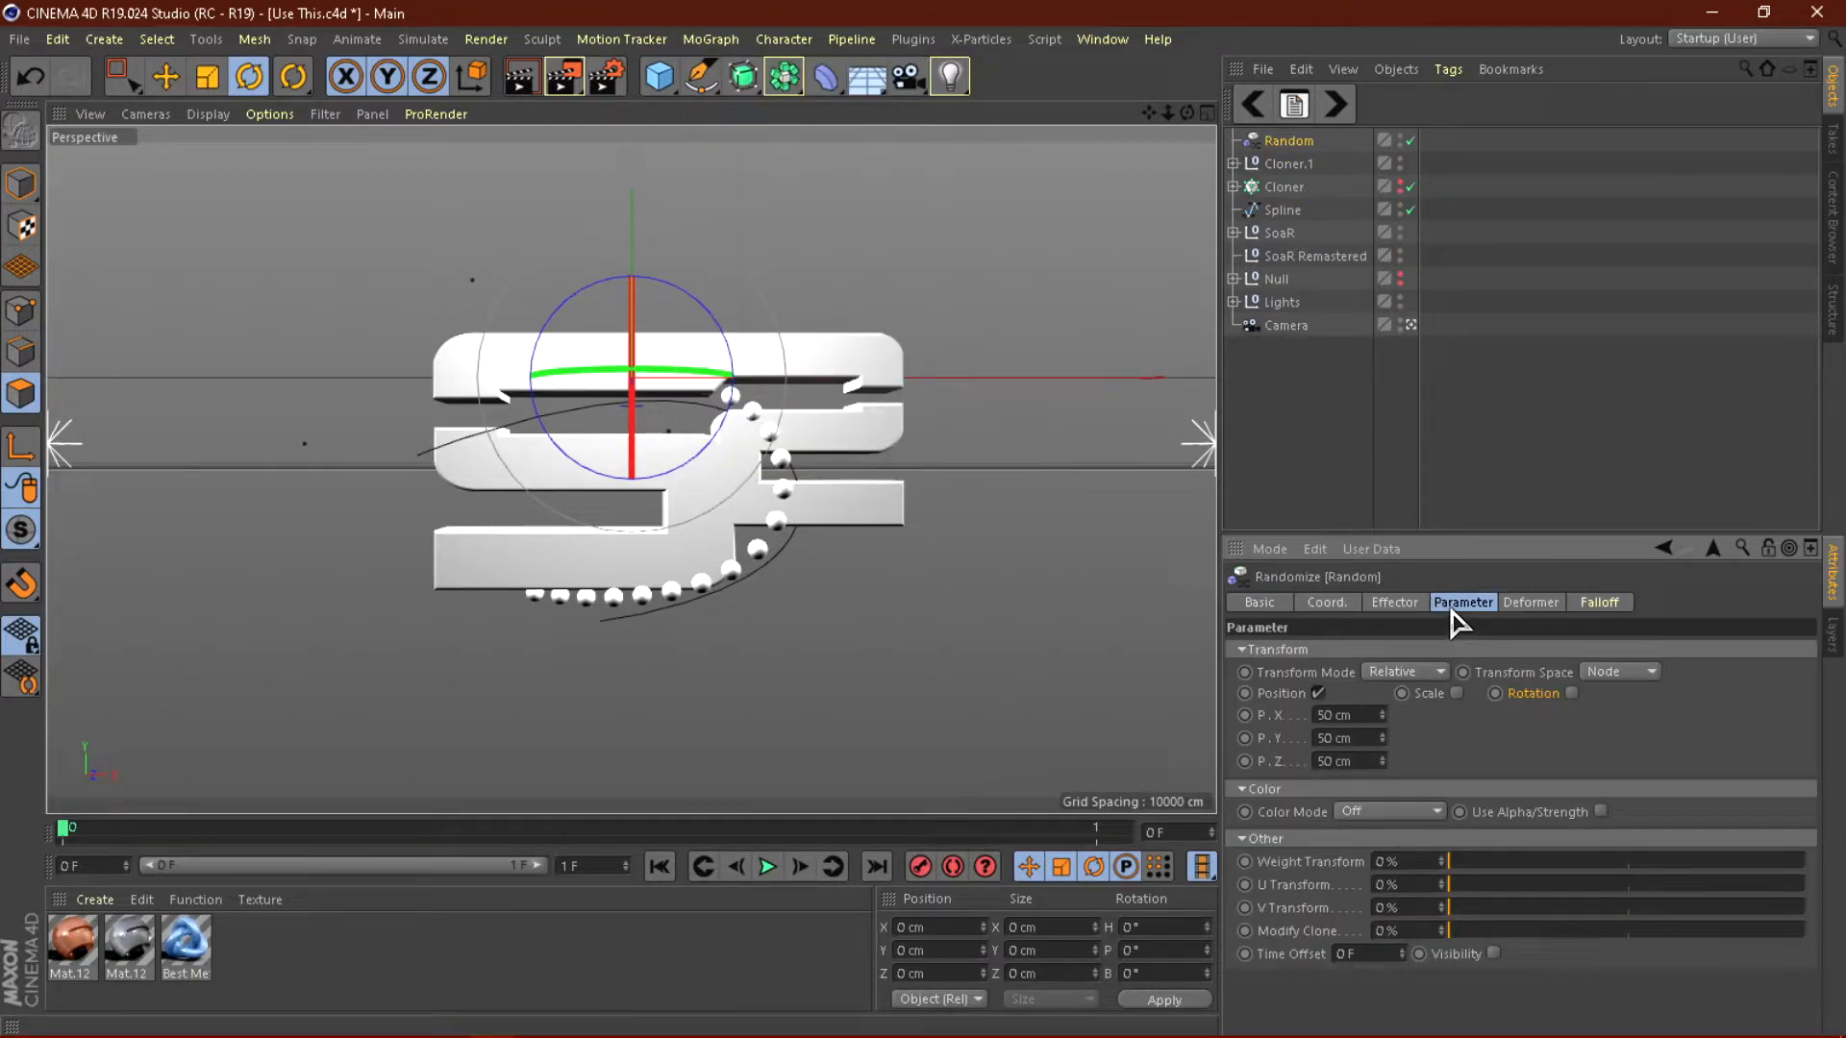
Try enabling rotation in the Random effector's transform parameters, disable it again and check the effector settings.
click(1300, 141)
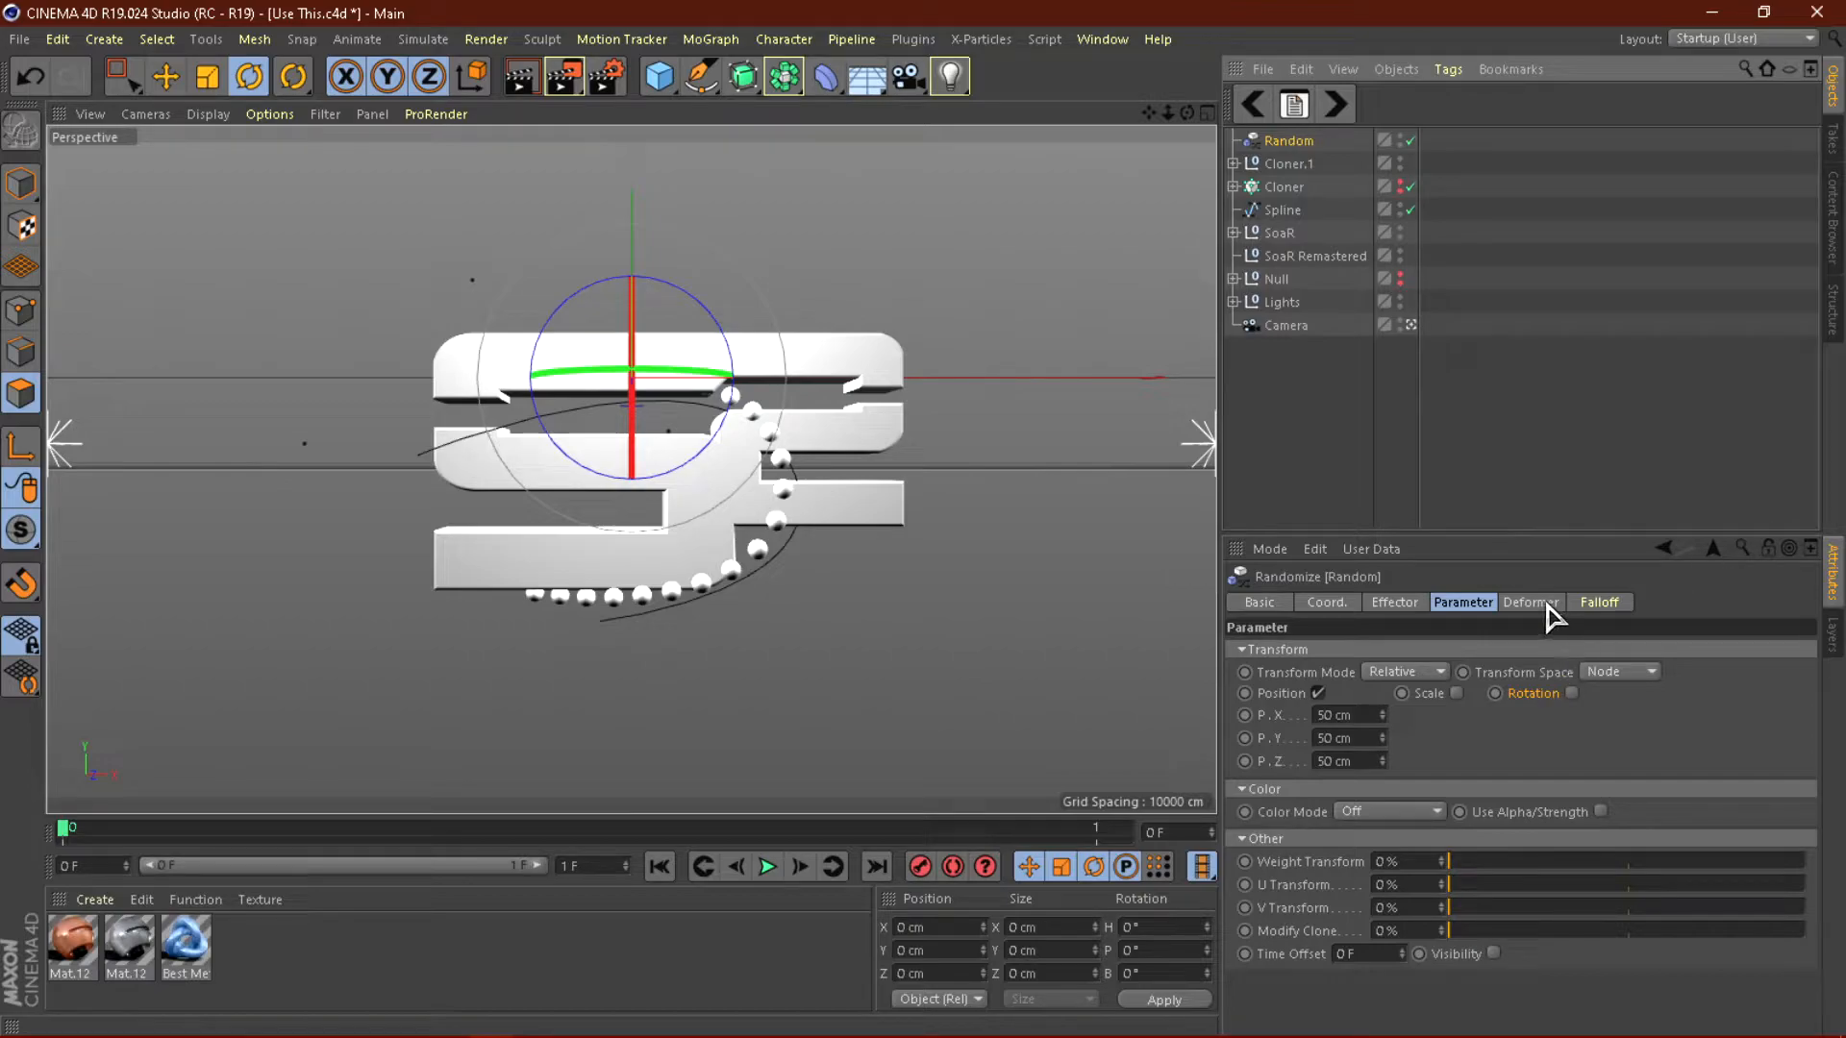
click(1571, 694)
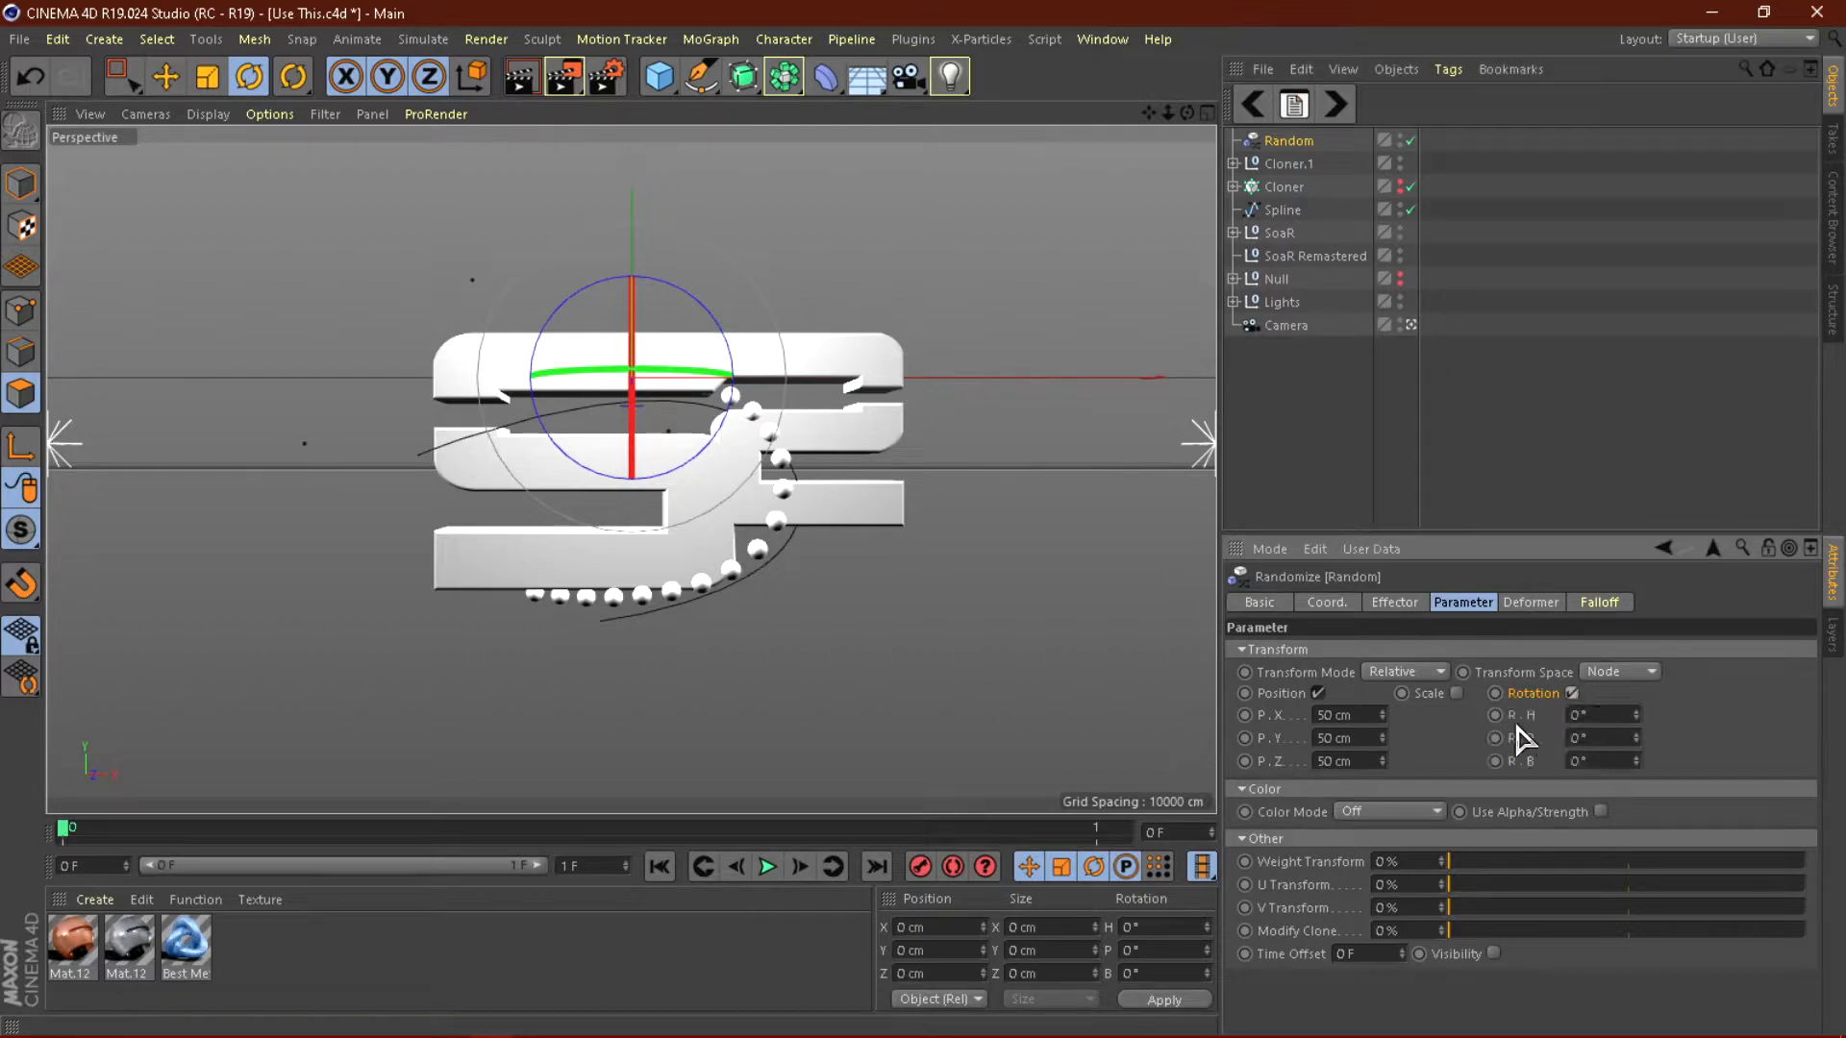
click(1570, 694)
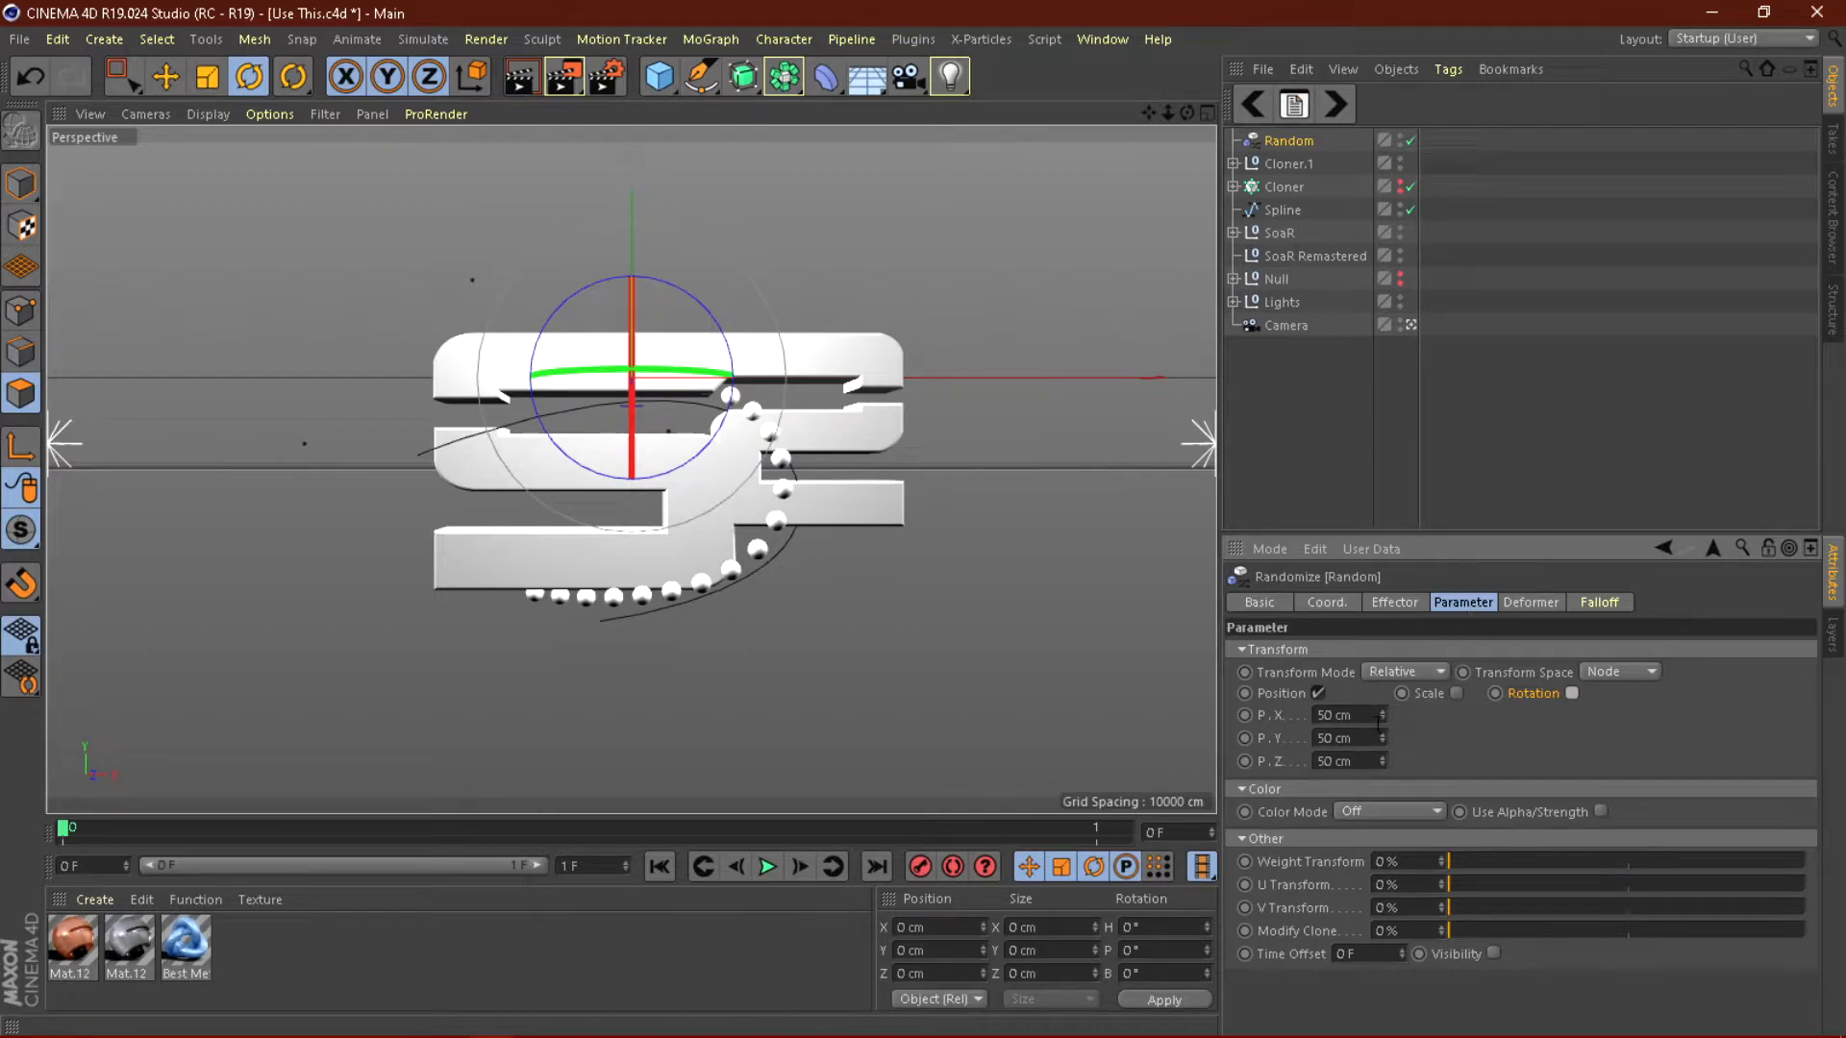
click(1396, 603)
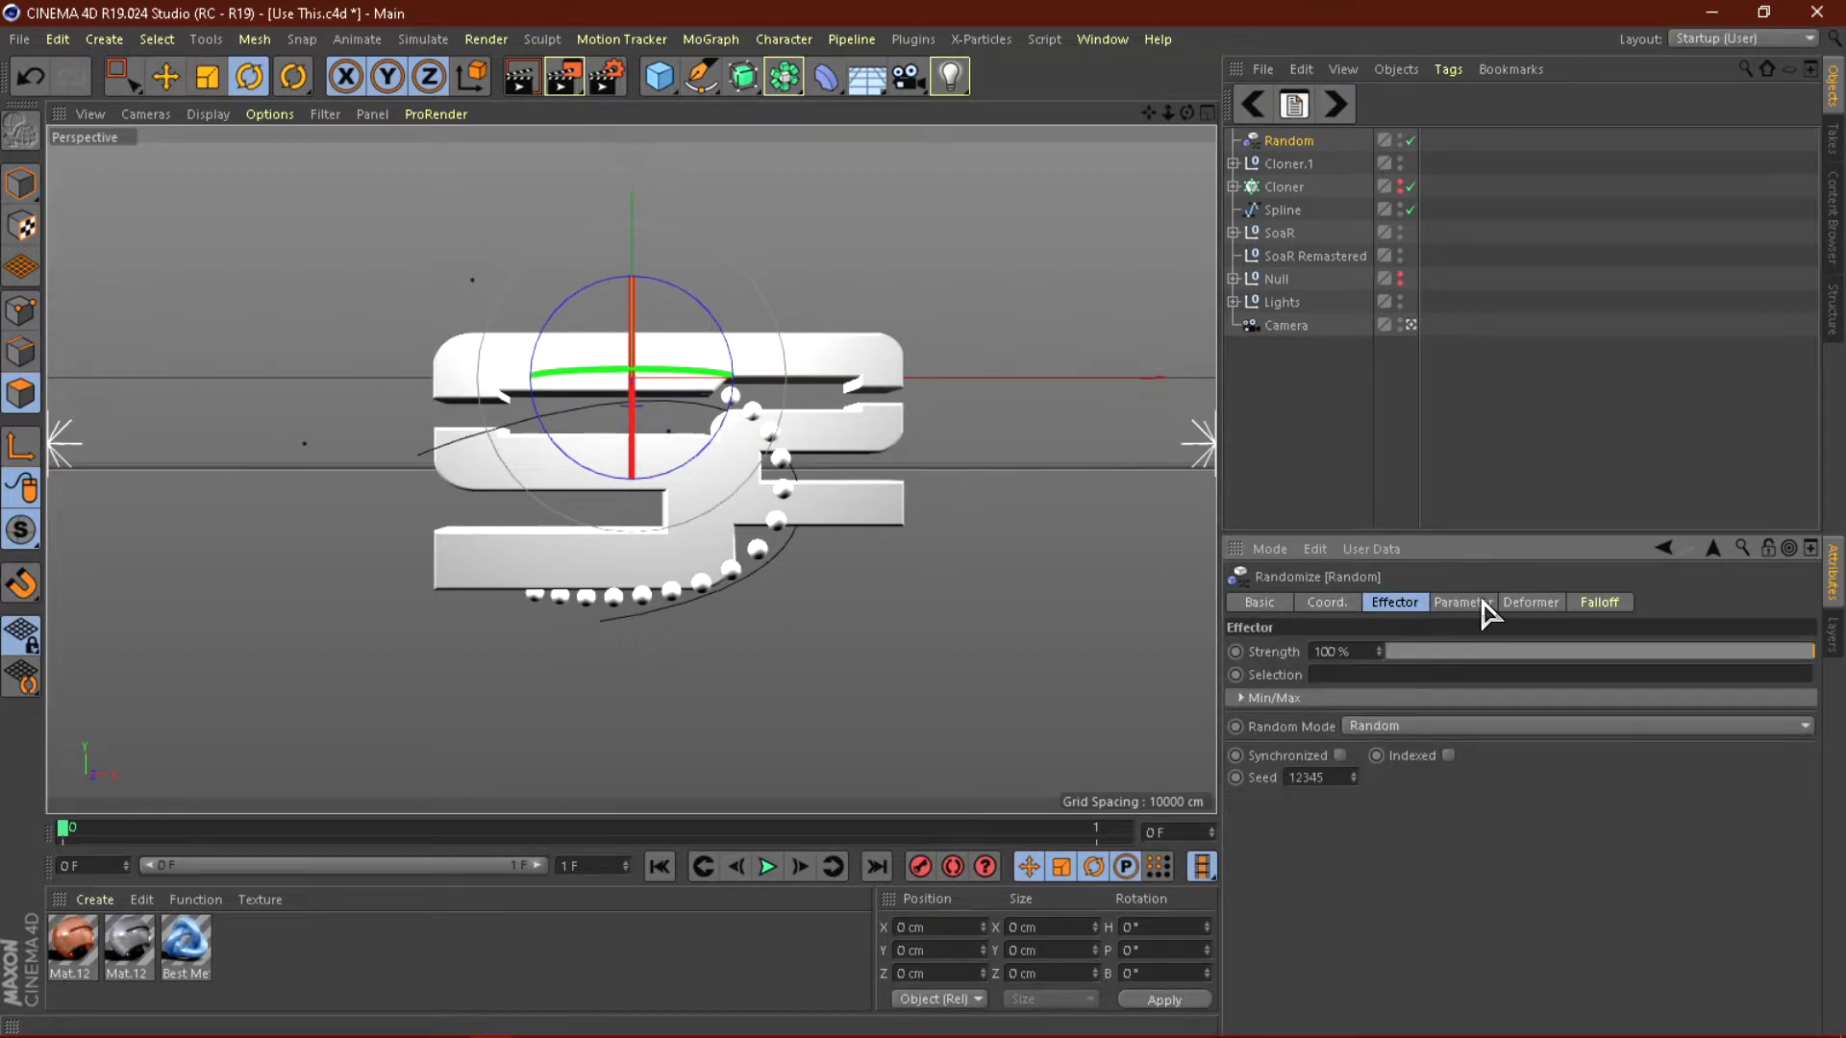
Make the original Cloner visible again alongside the Cloner.1 sphere chain.
click(1290, 165)
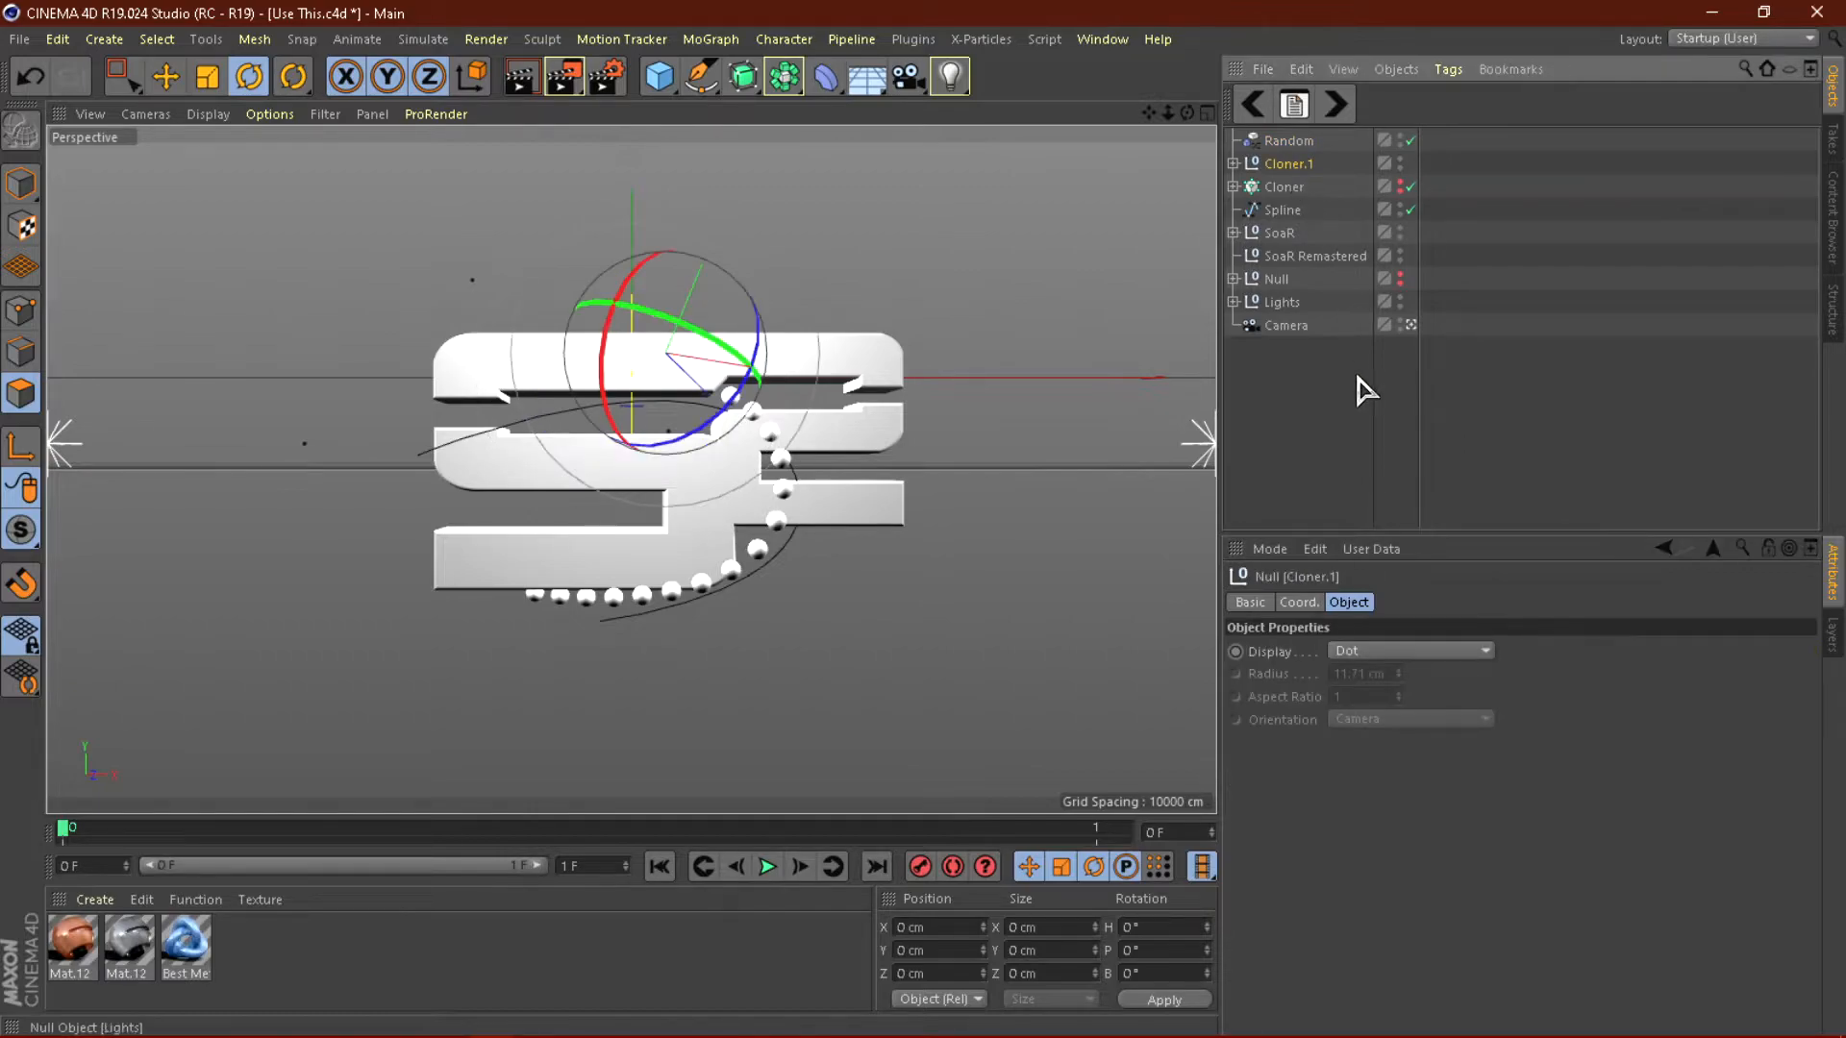
click(1291, 188)
click(1290, 167)
click(1286, 188)
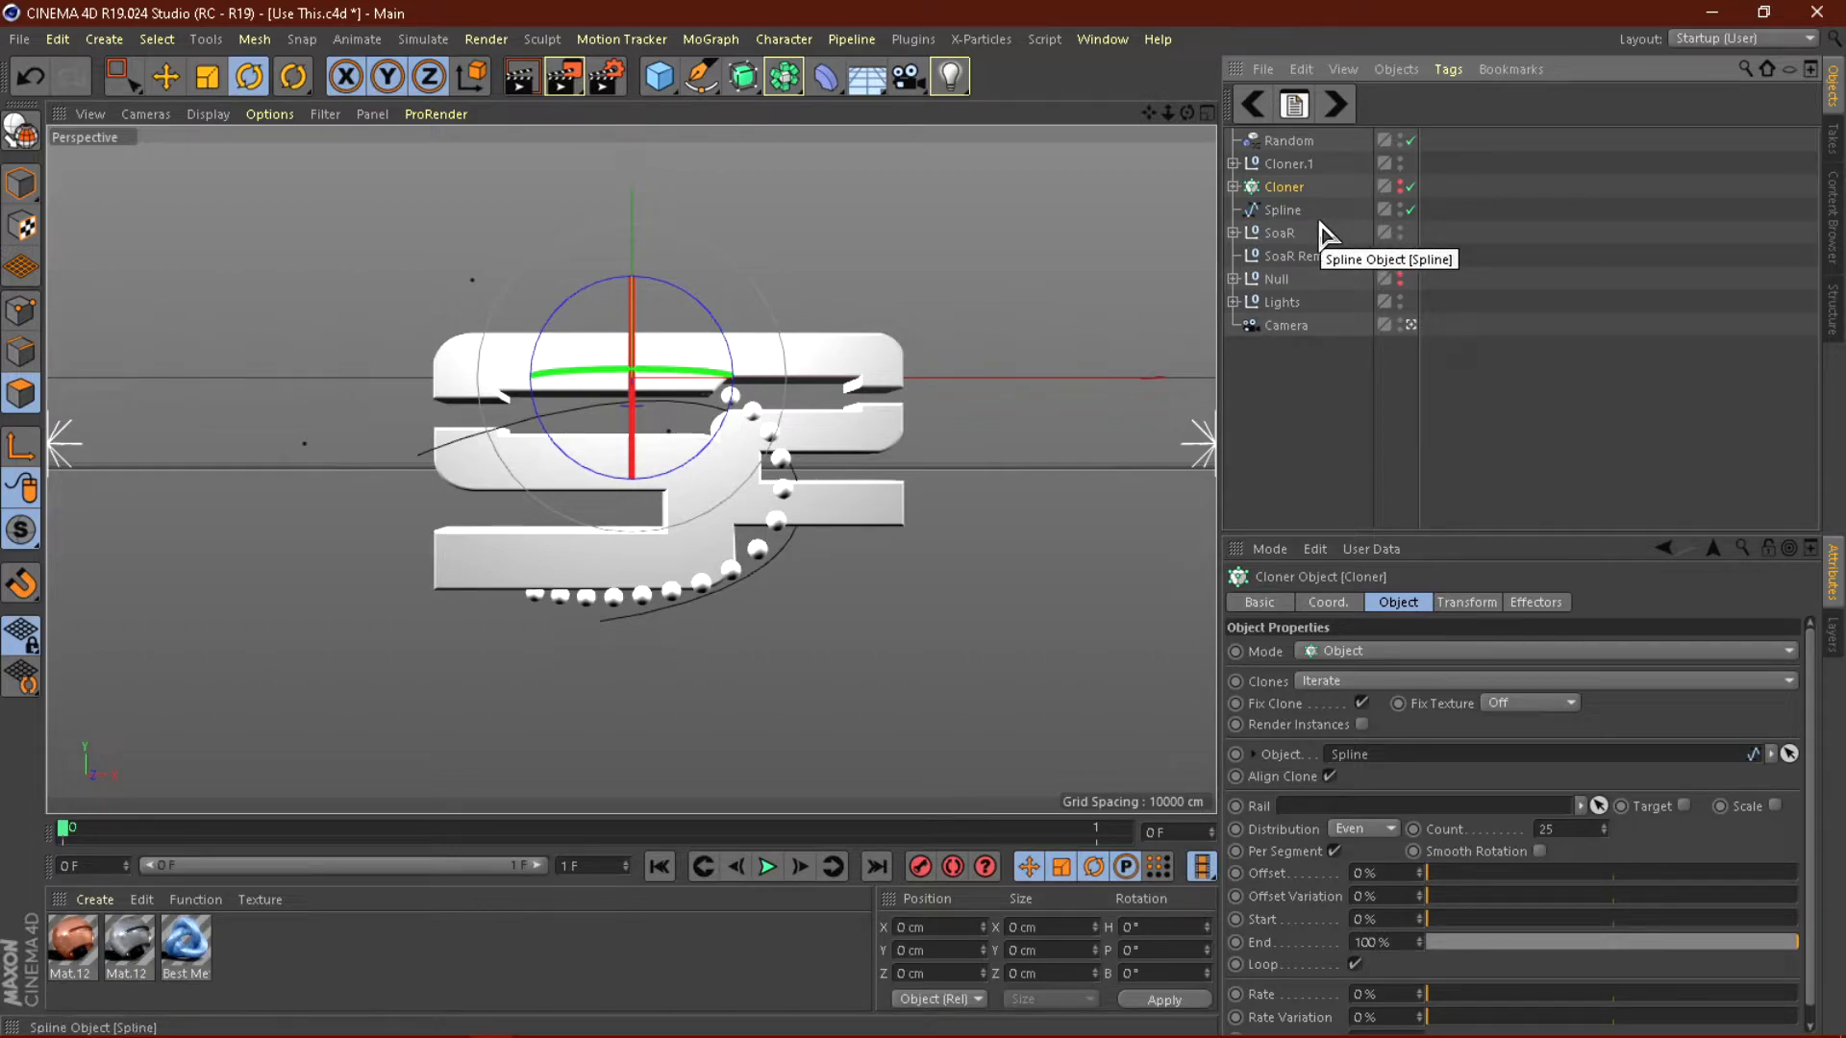
click(1405, 187)
click(1406, 208)
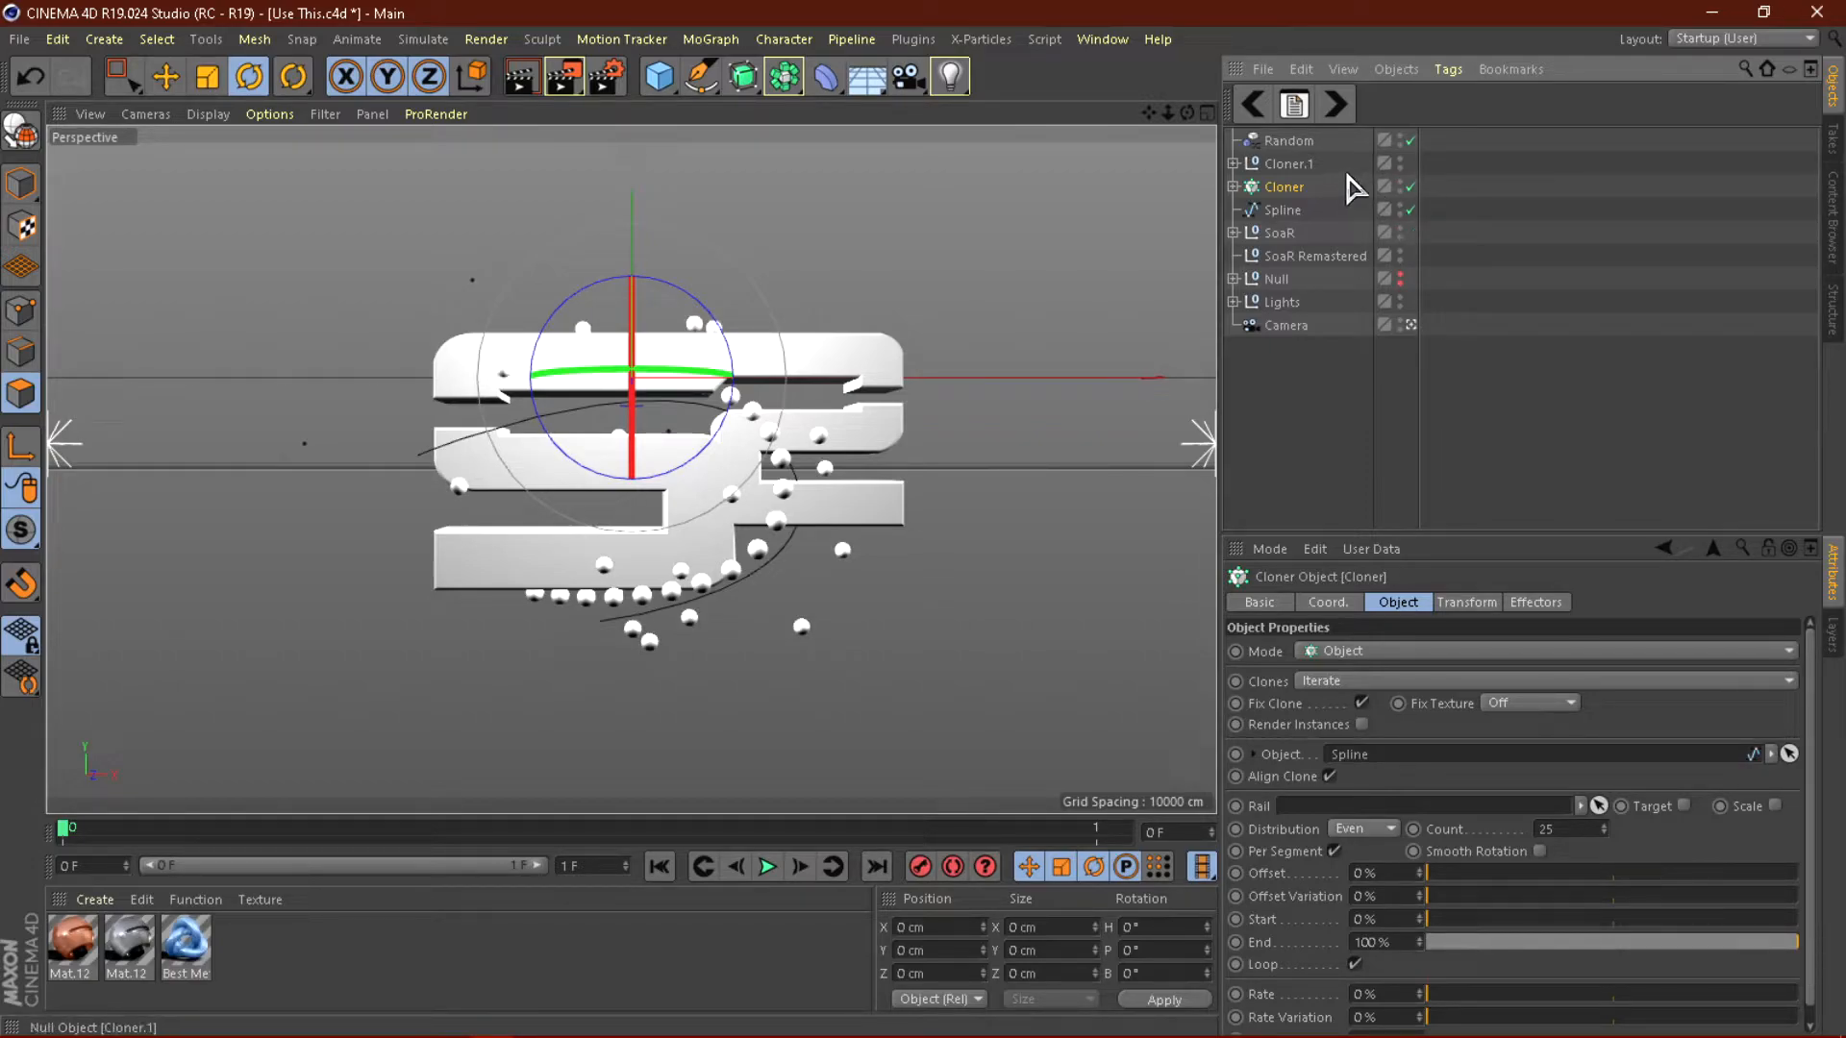
Hide the Cloner.1 chain and check the settings of the original Cloner and its Random effector.
click(1400, 161)
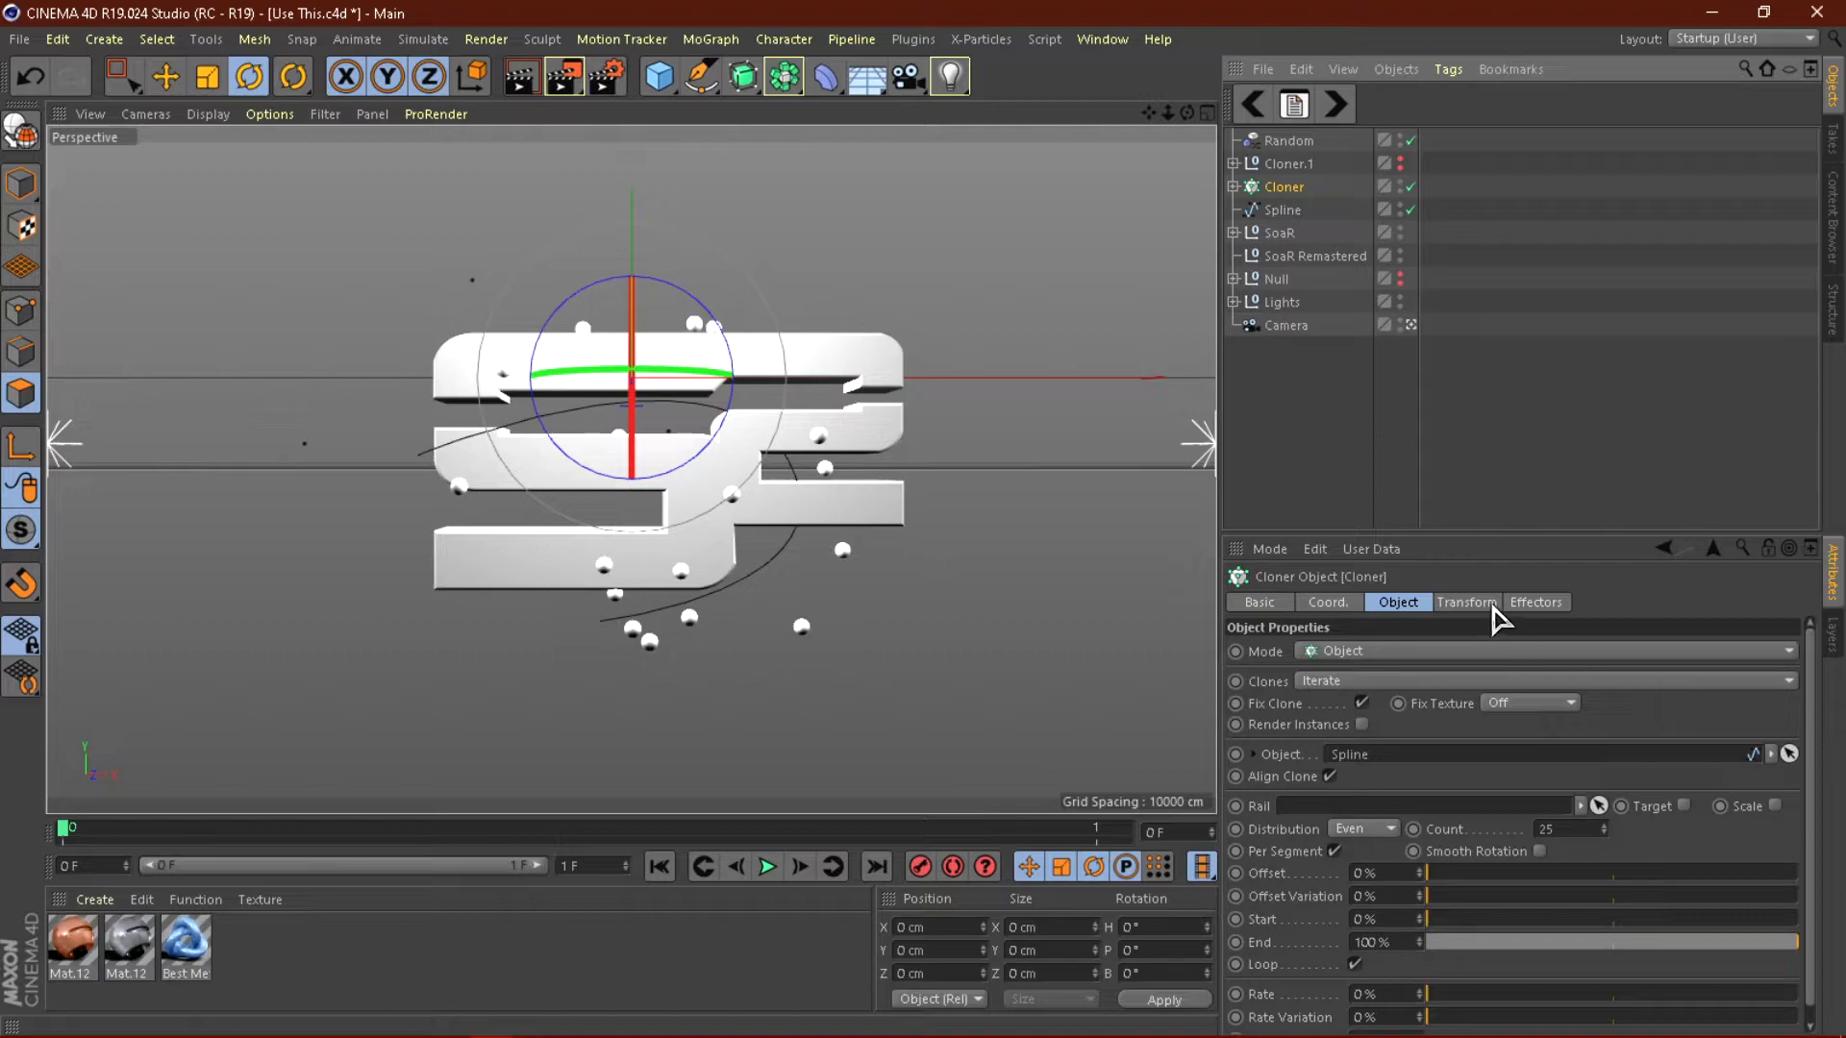
click(1535, 602)
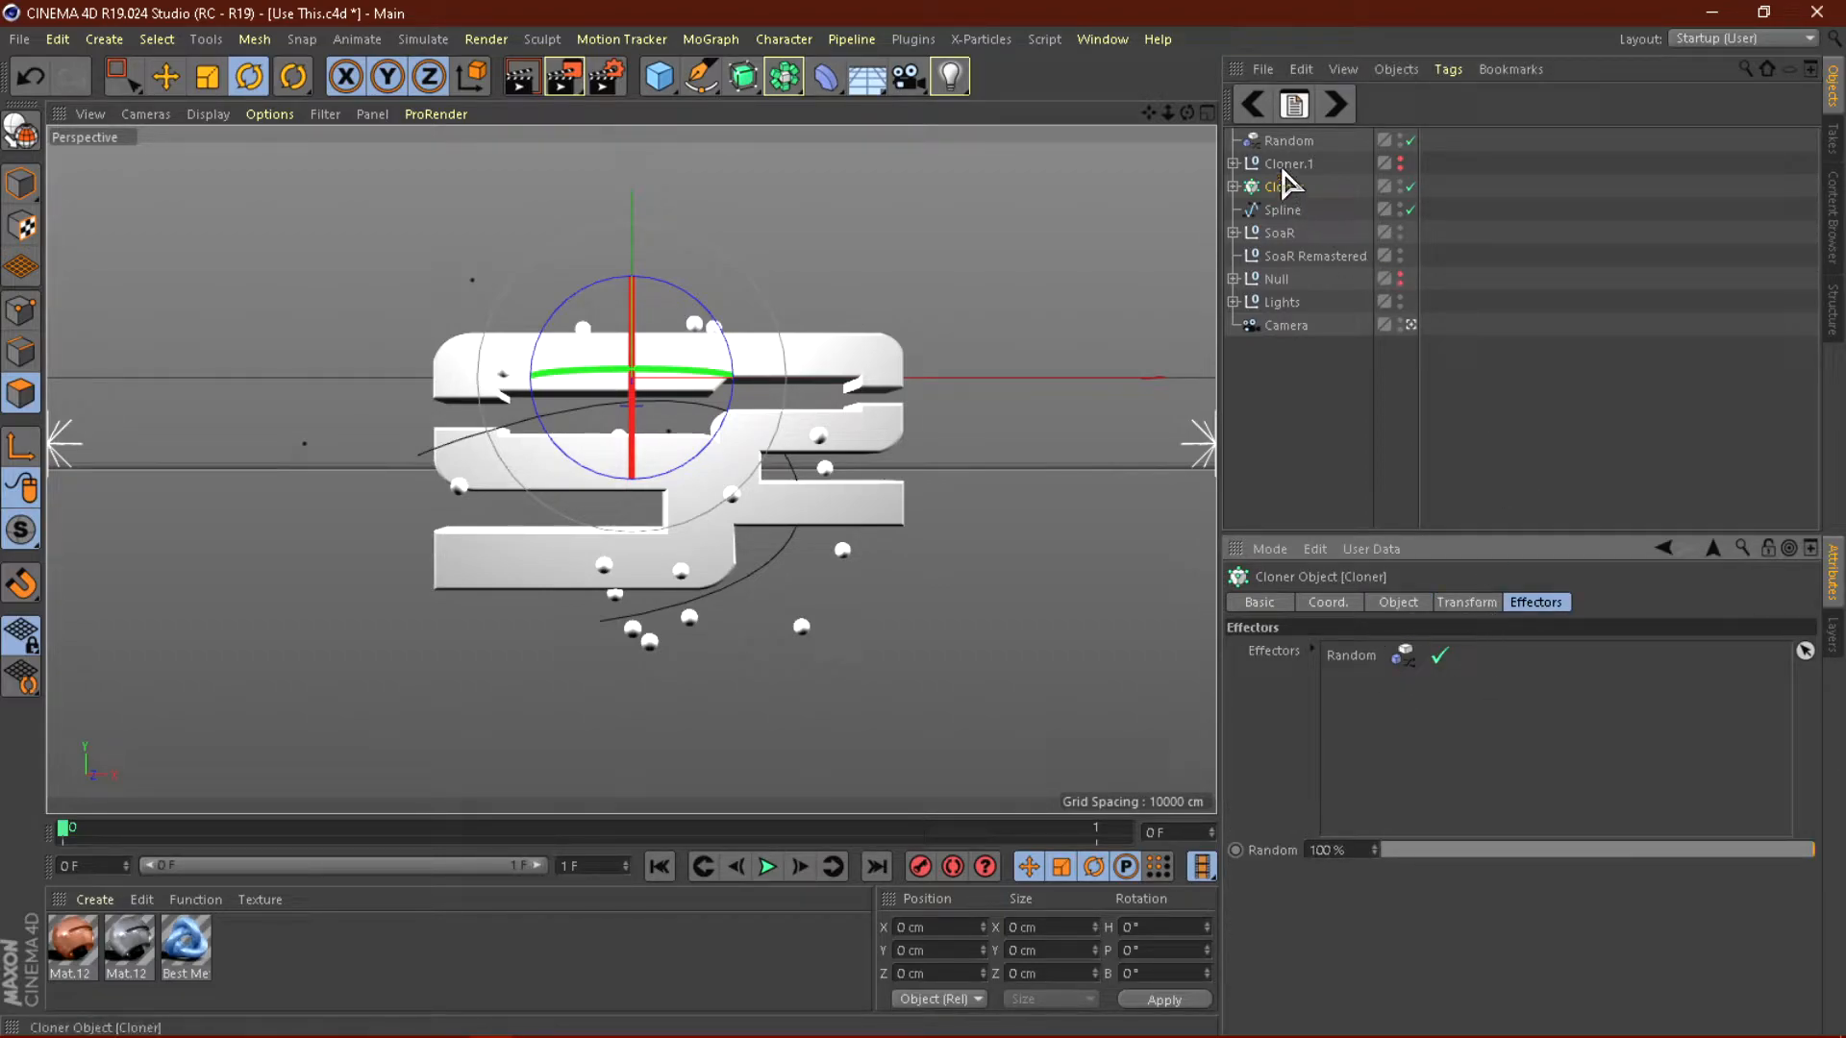
click(1288, 141)
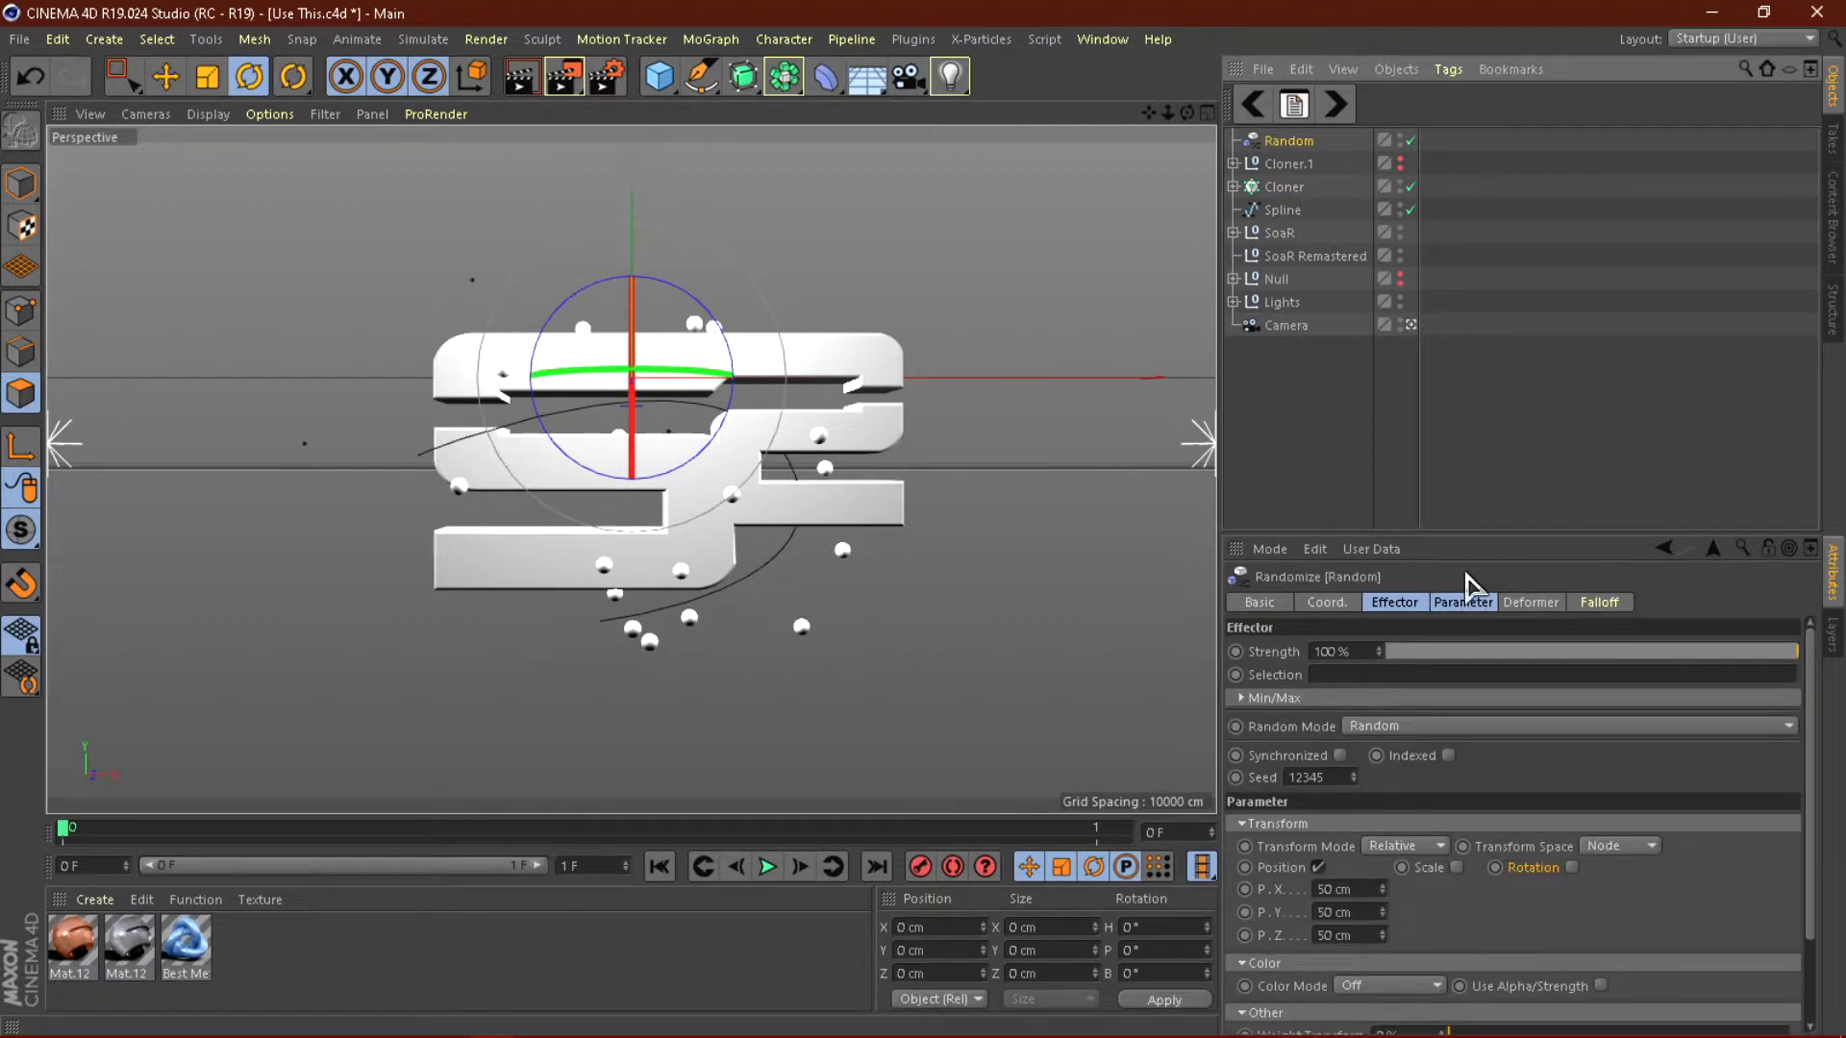
click(1284, 188)
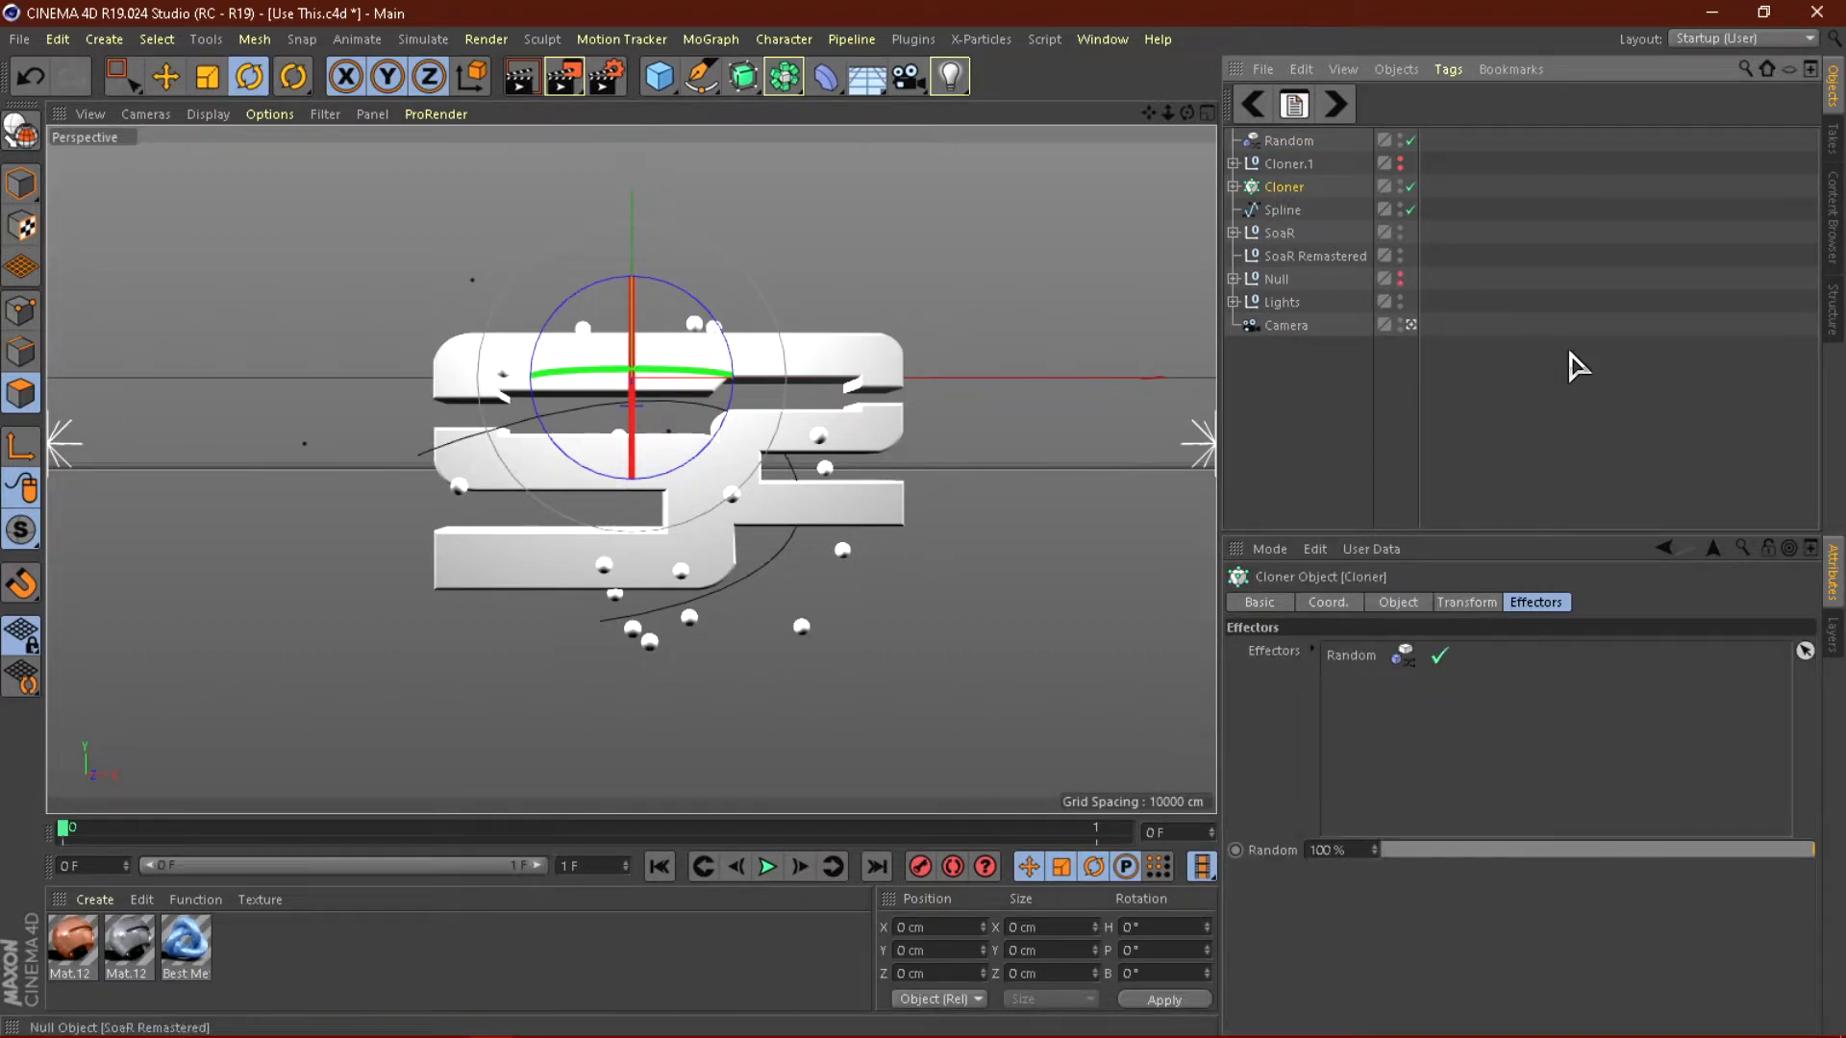
click(1402, 603)
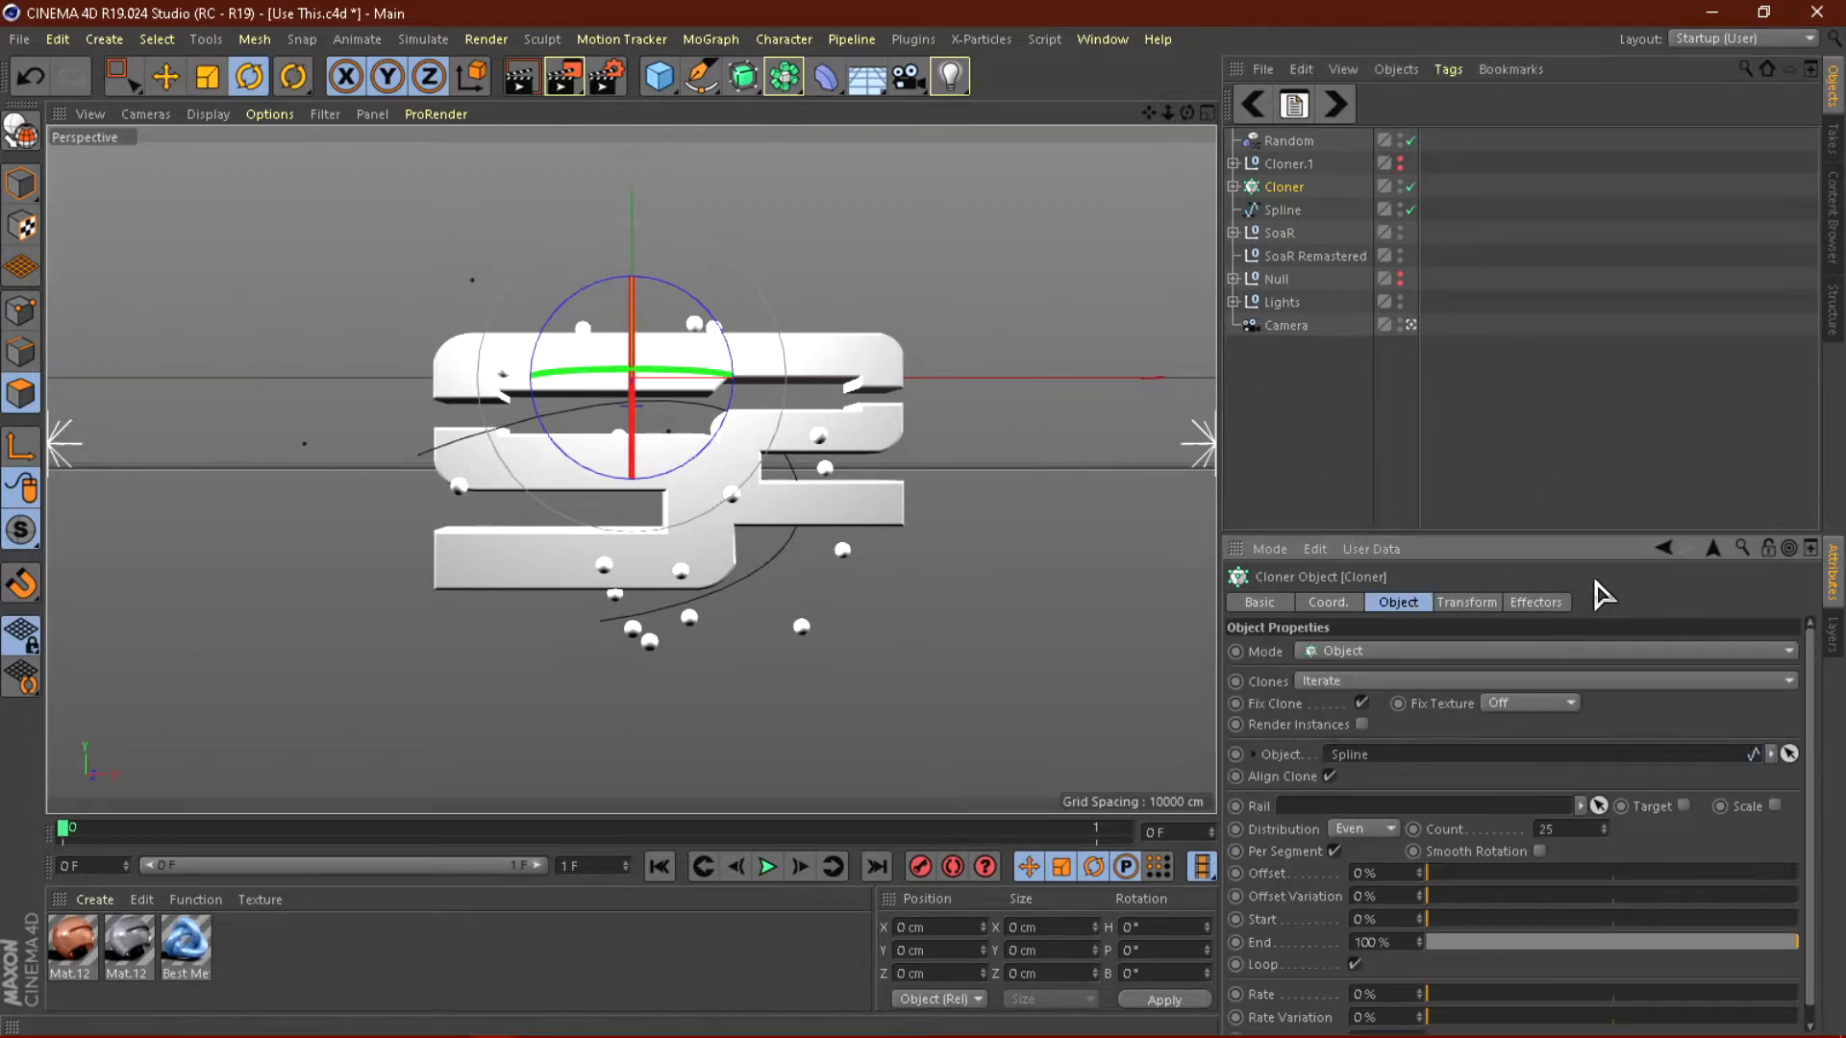
click(1293, 141)
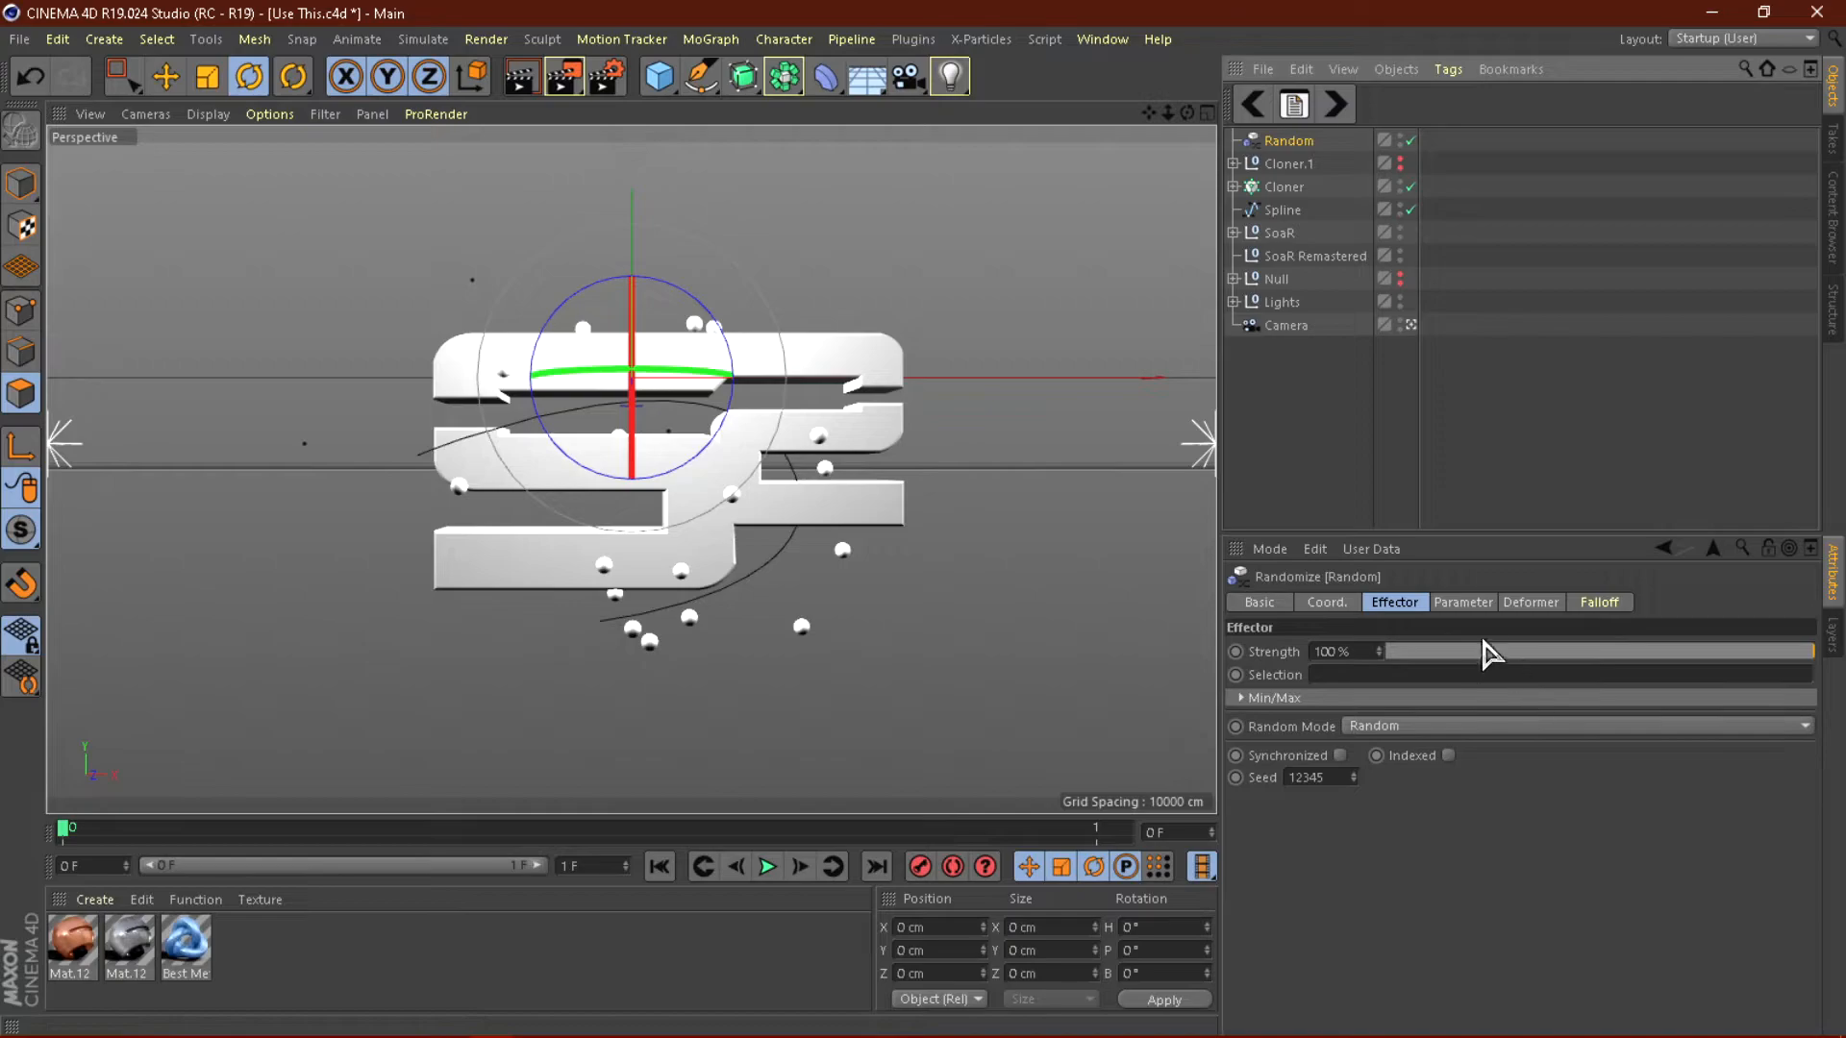
Try a smaller X position variation of 2 cm on the Random effector and undo the last change.
click(1480, 603)
drag(1382, 717, 1387, 769)
key(ctrl+z)
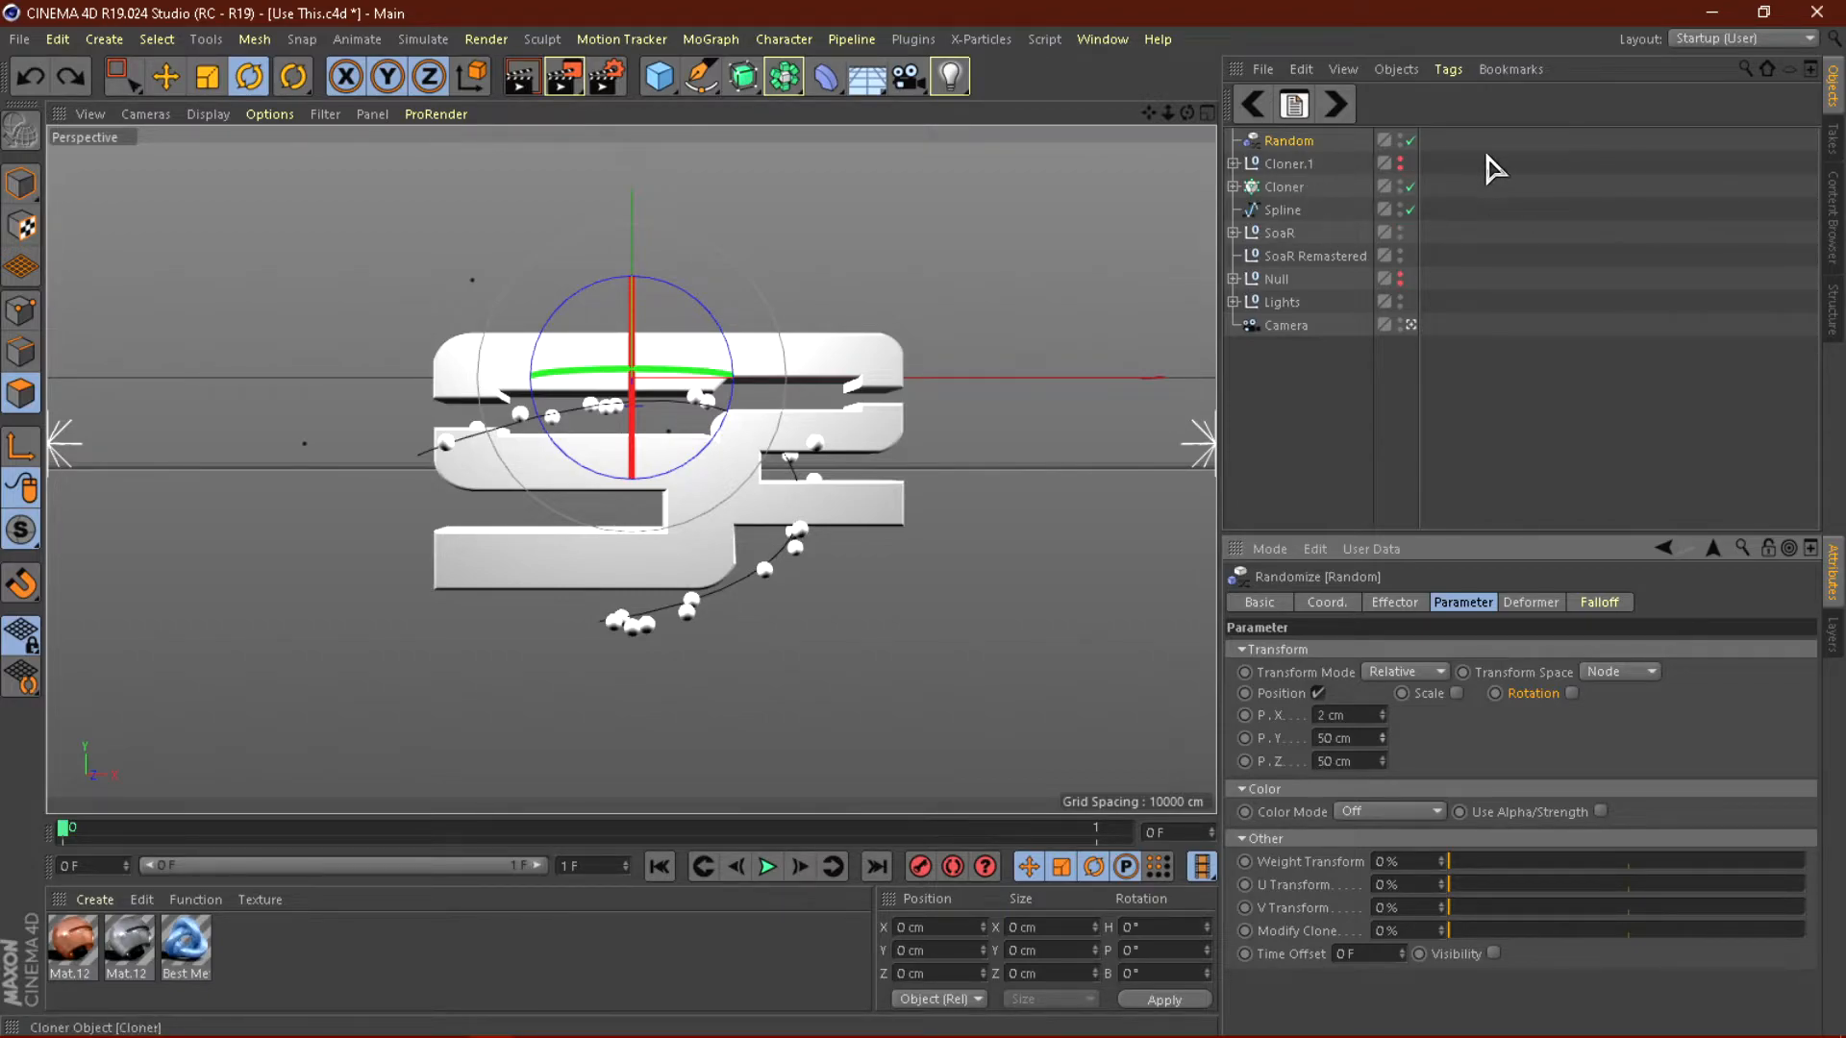
Delete the Random effector, hide the original Cloner and show the Cloner.1 sphere chain again.
key(Delete)
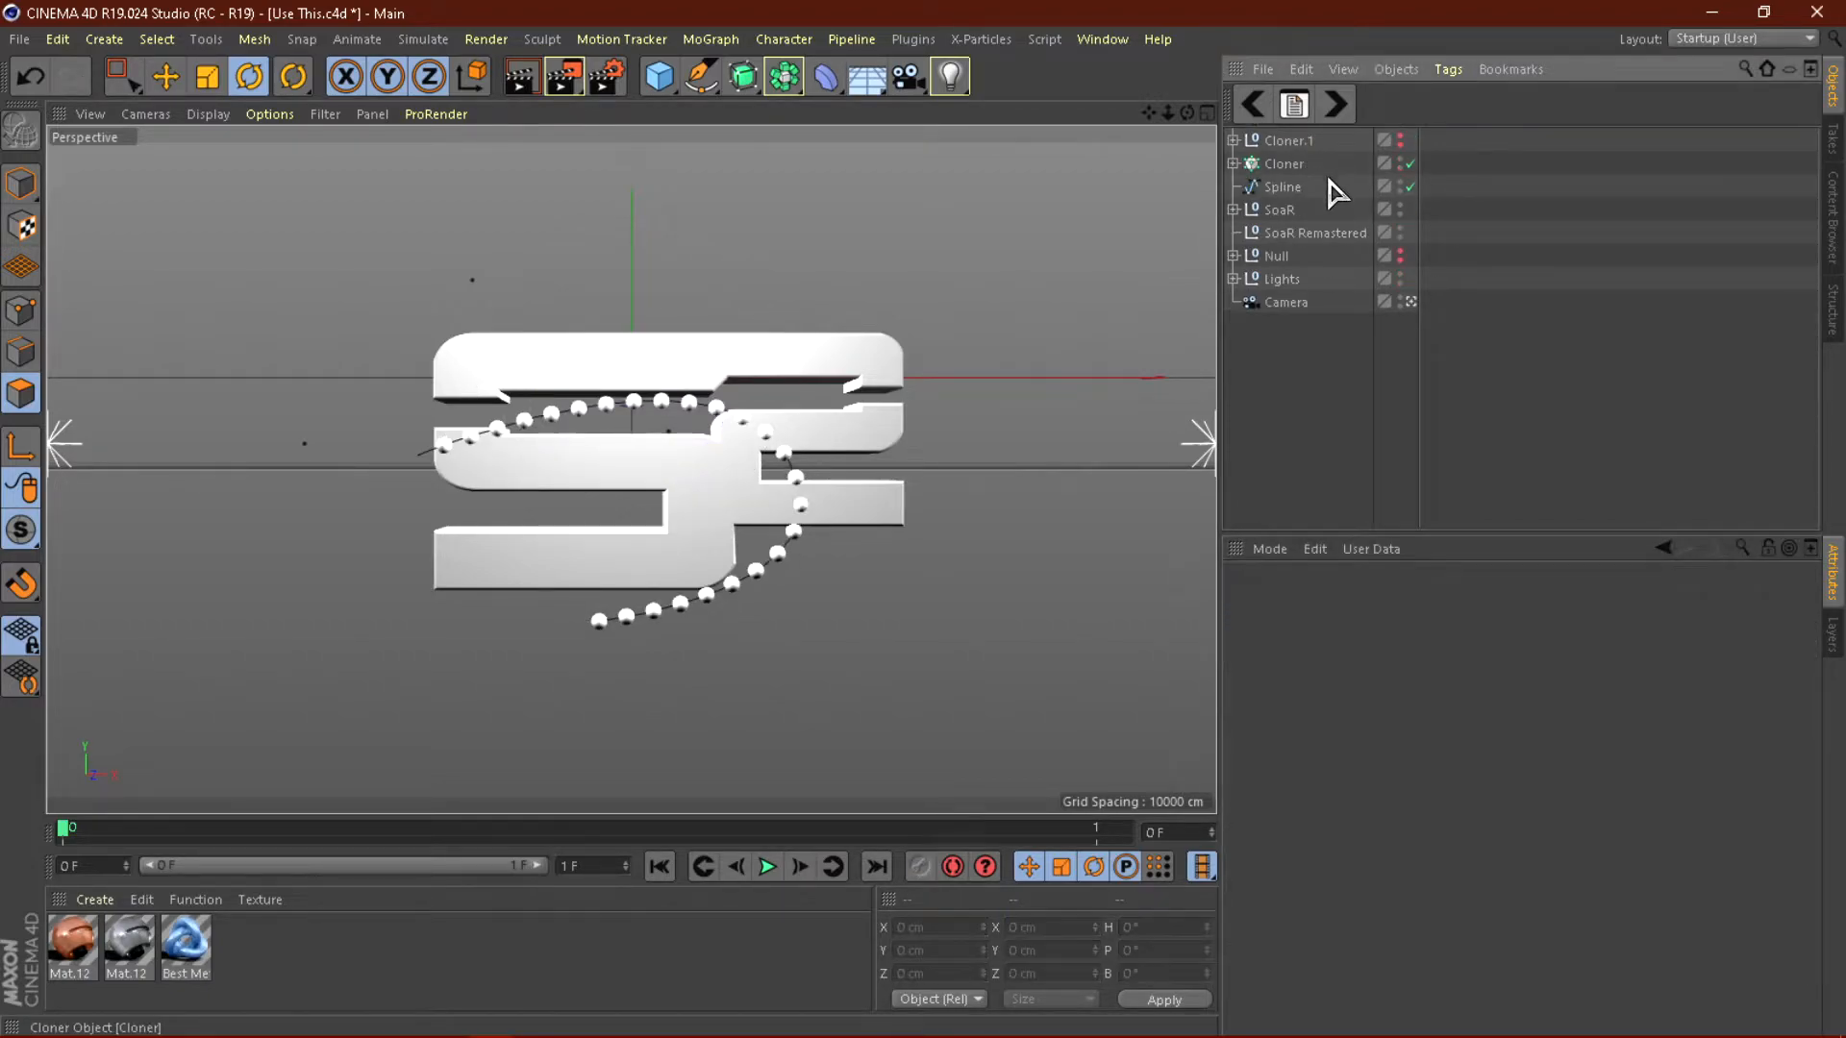
click(1403, 164)
click(1404, 165)
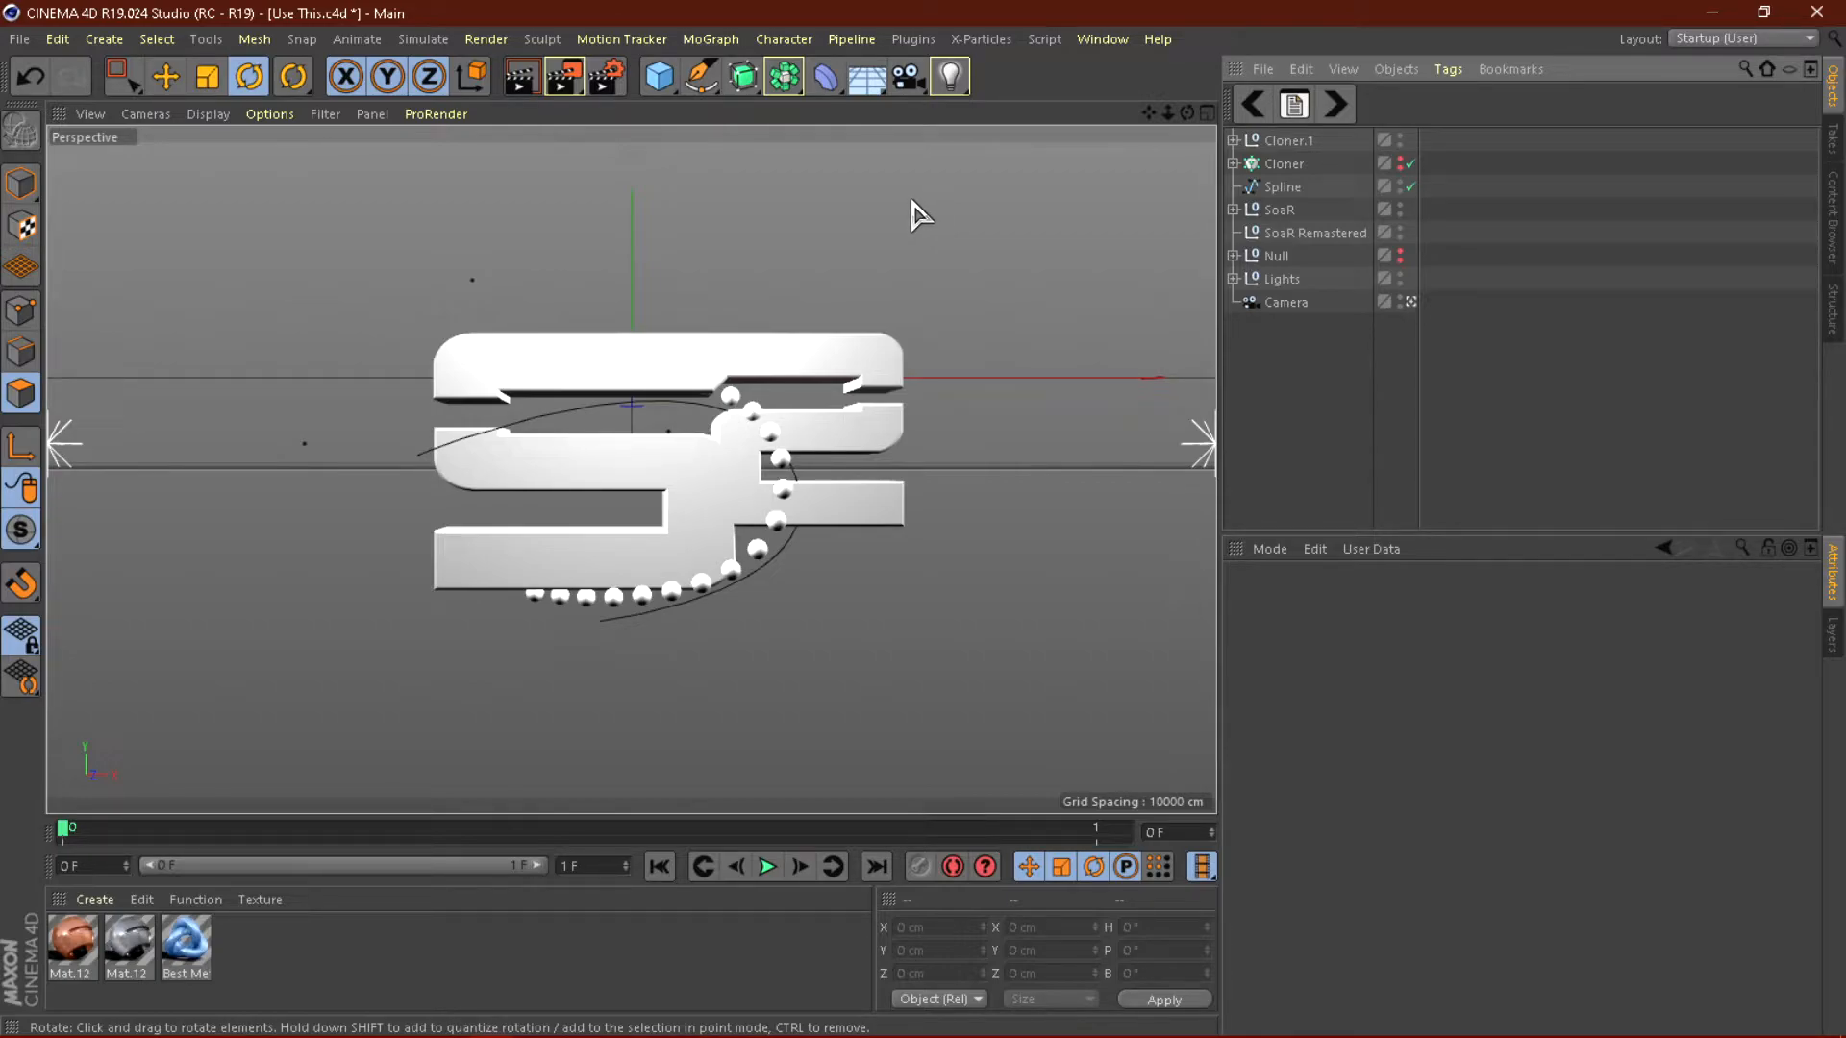
Show the Null group's finished reference design for comparison and hide it again.
click(717, 40)
click(723, 44)
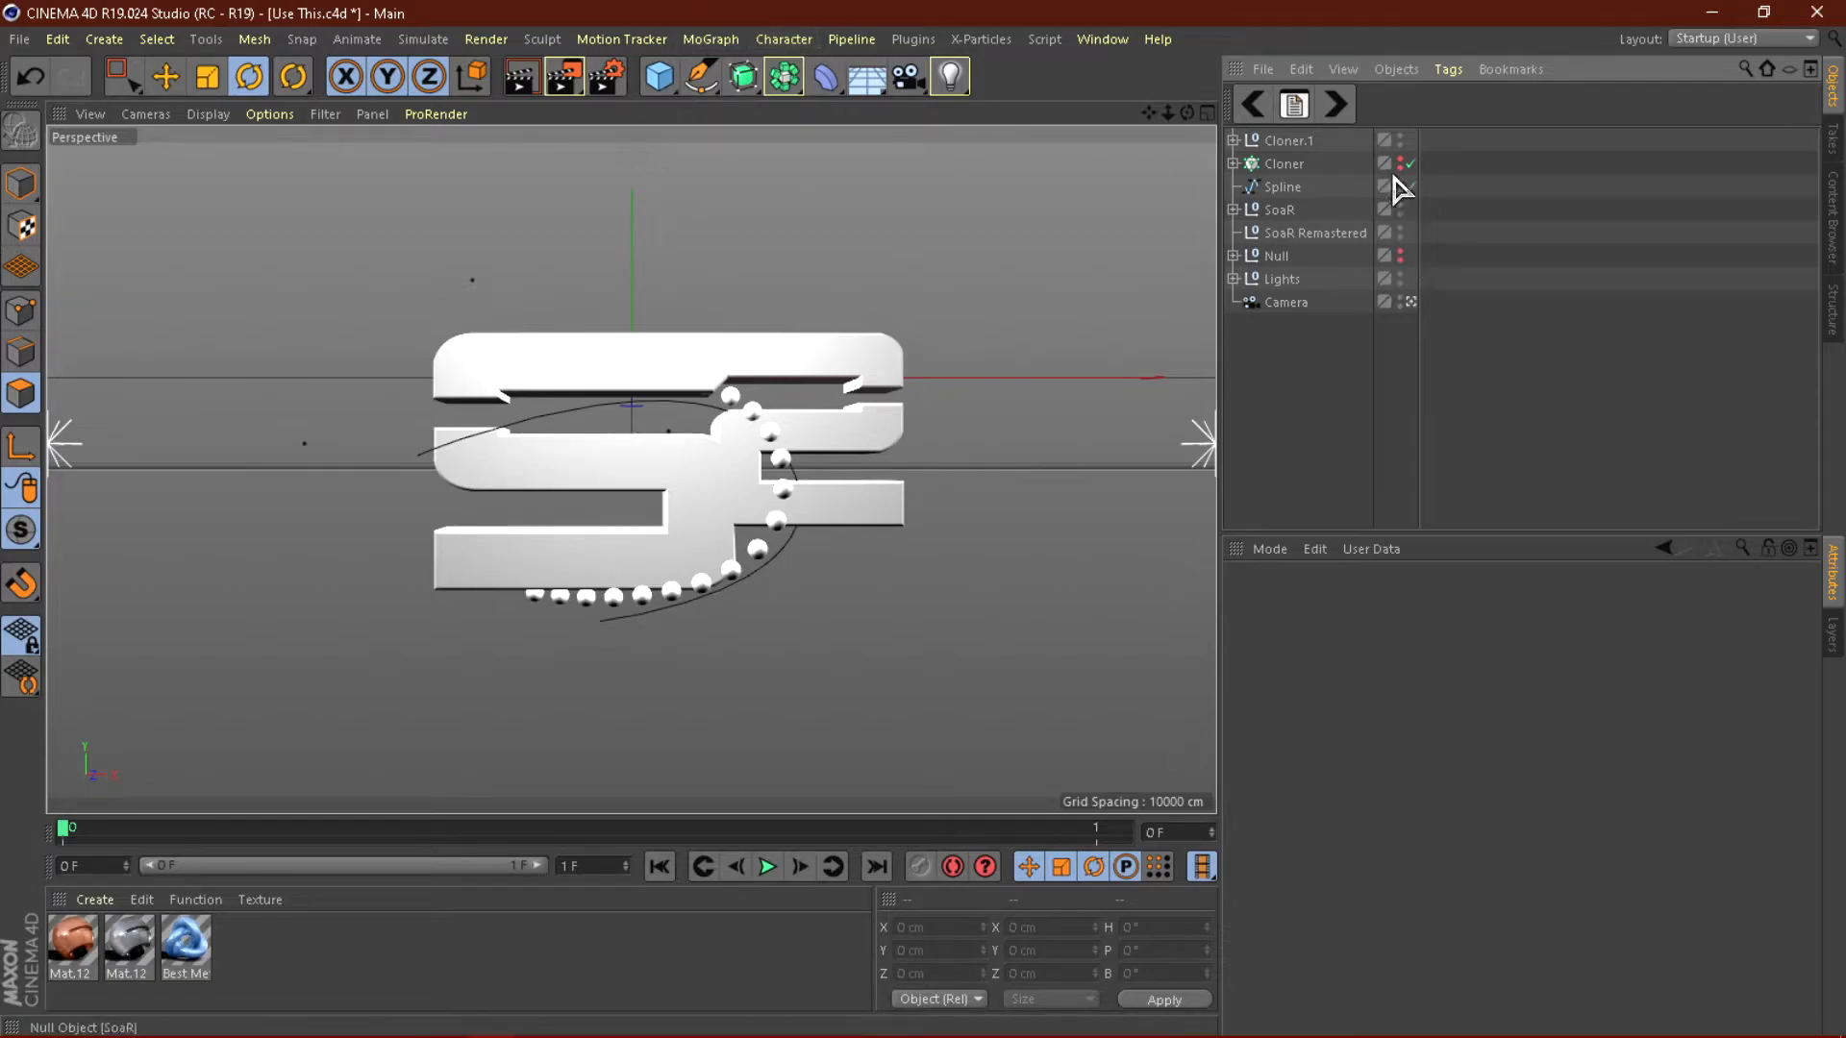
click(1400, 259)
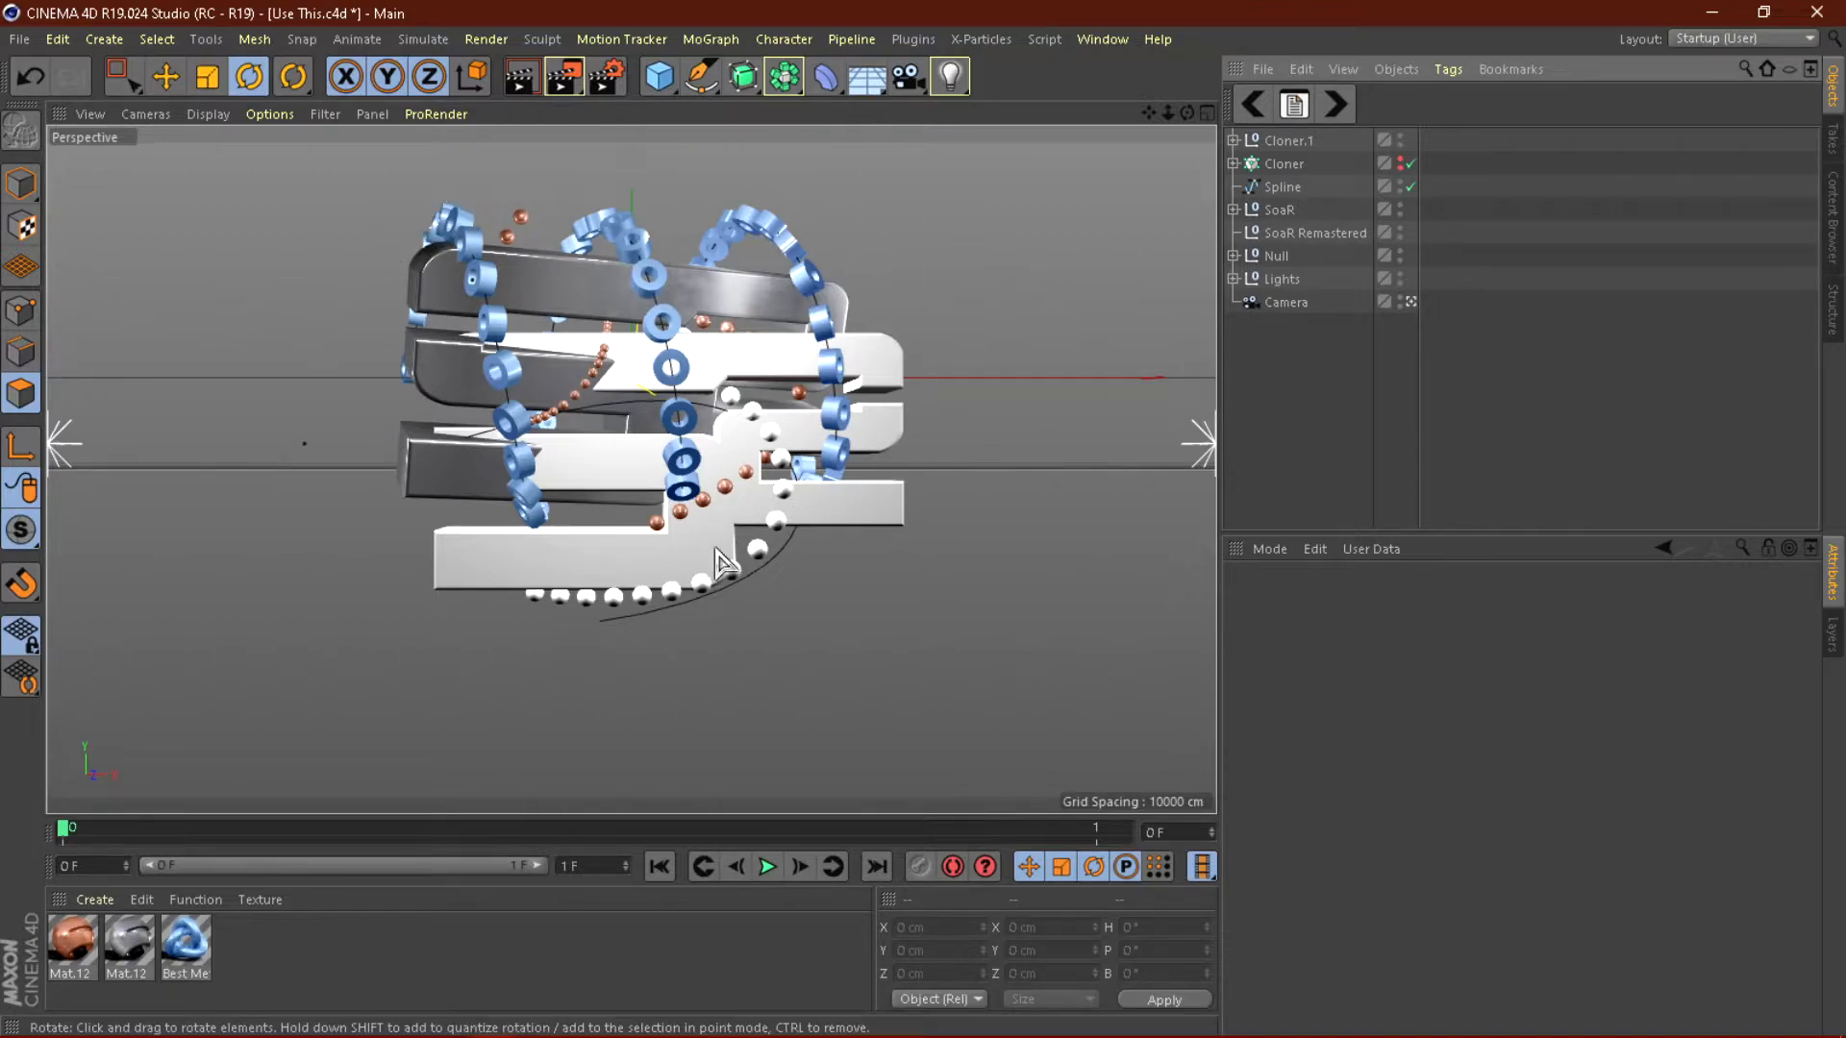
click(1401, 254)
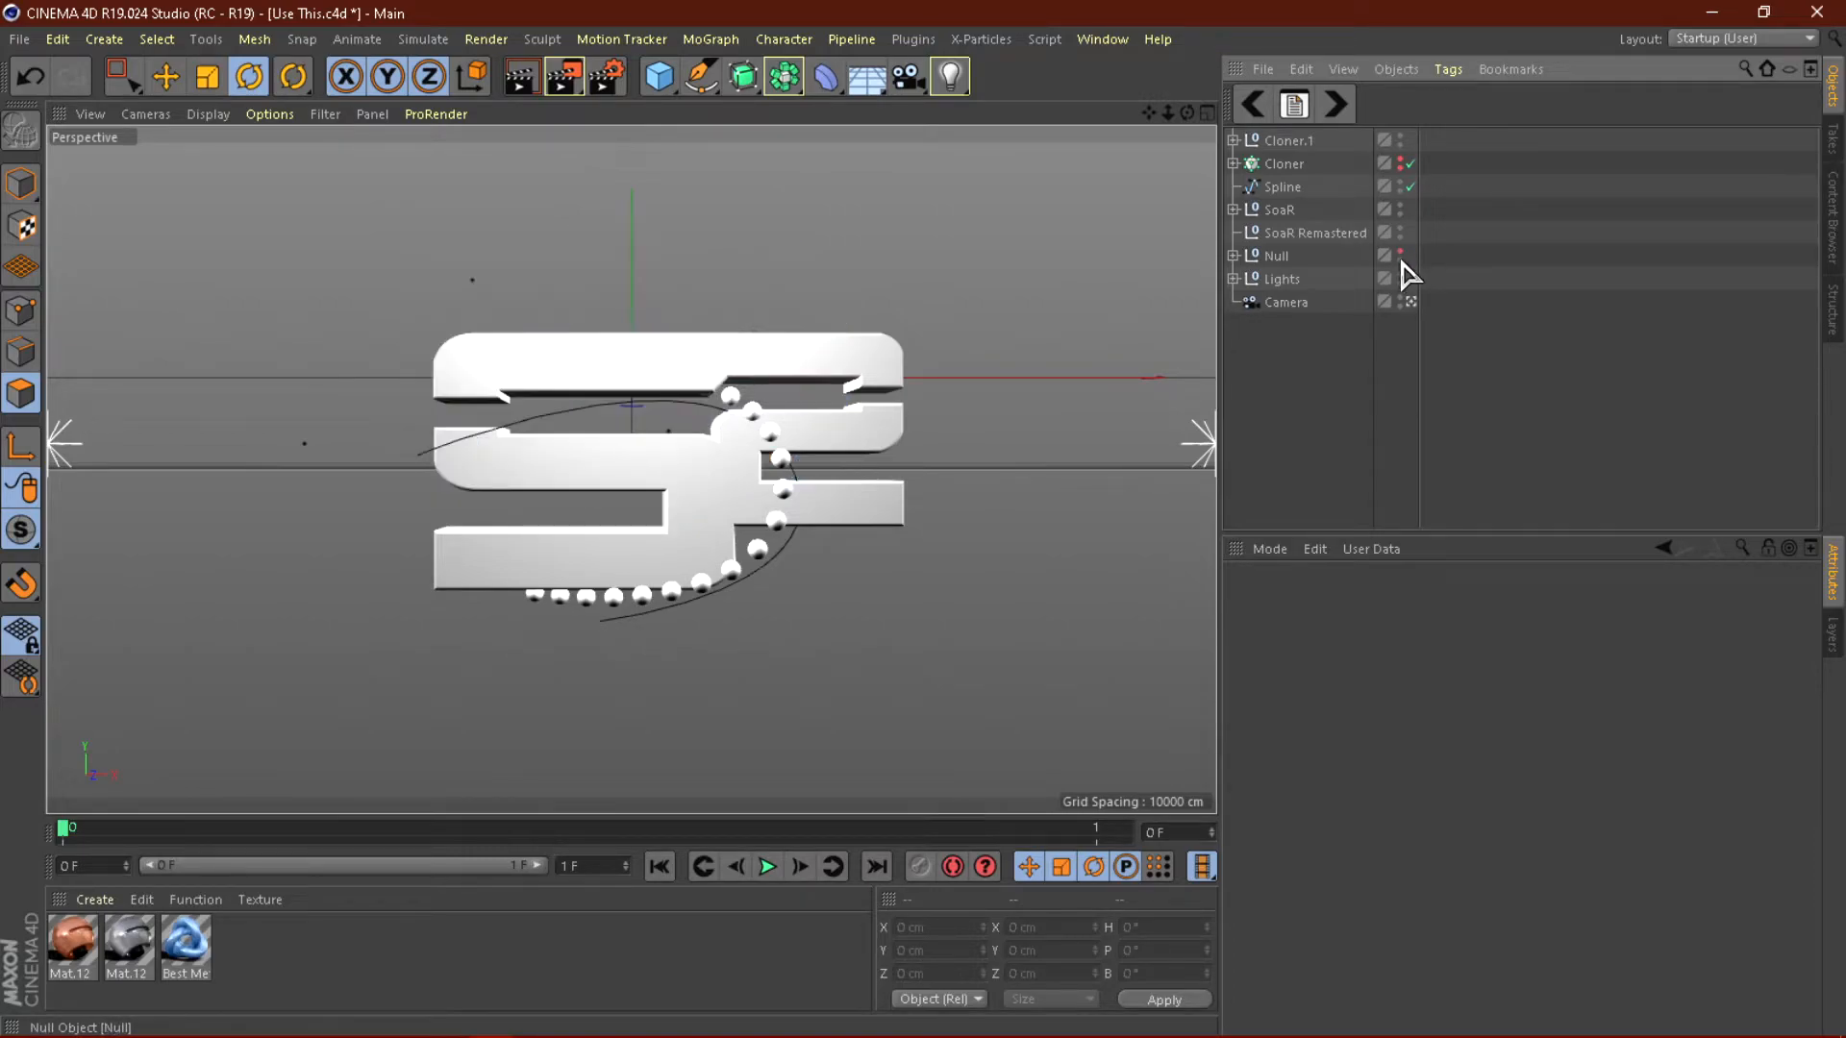
Add a Helix spline and set its heading rotation to 90°.
click(702, 77)
click(969, 211)
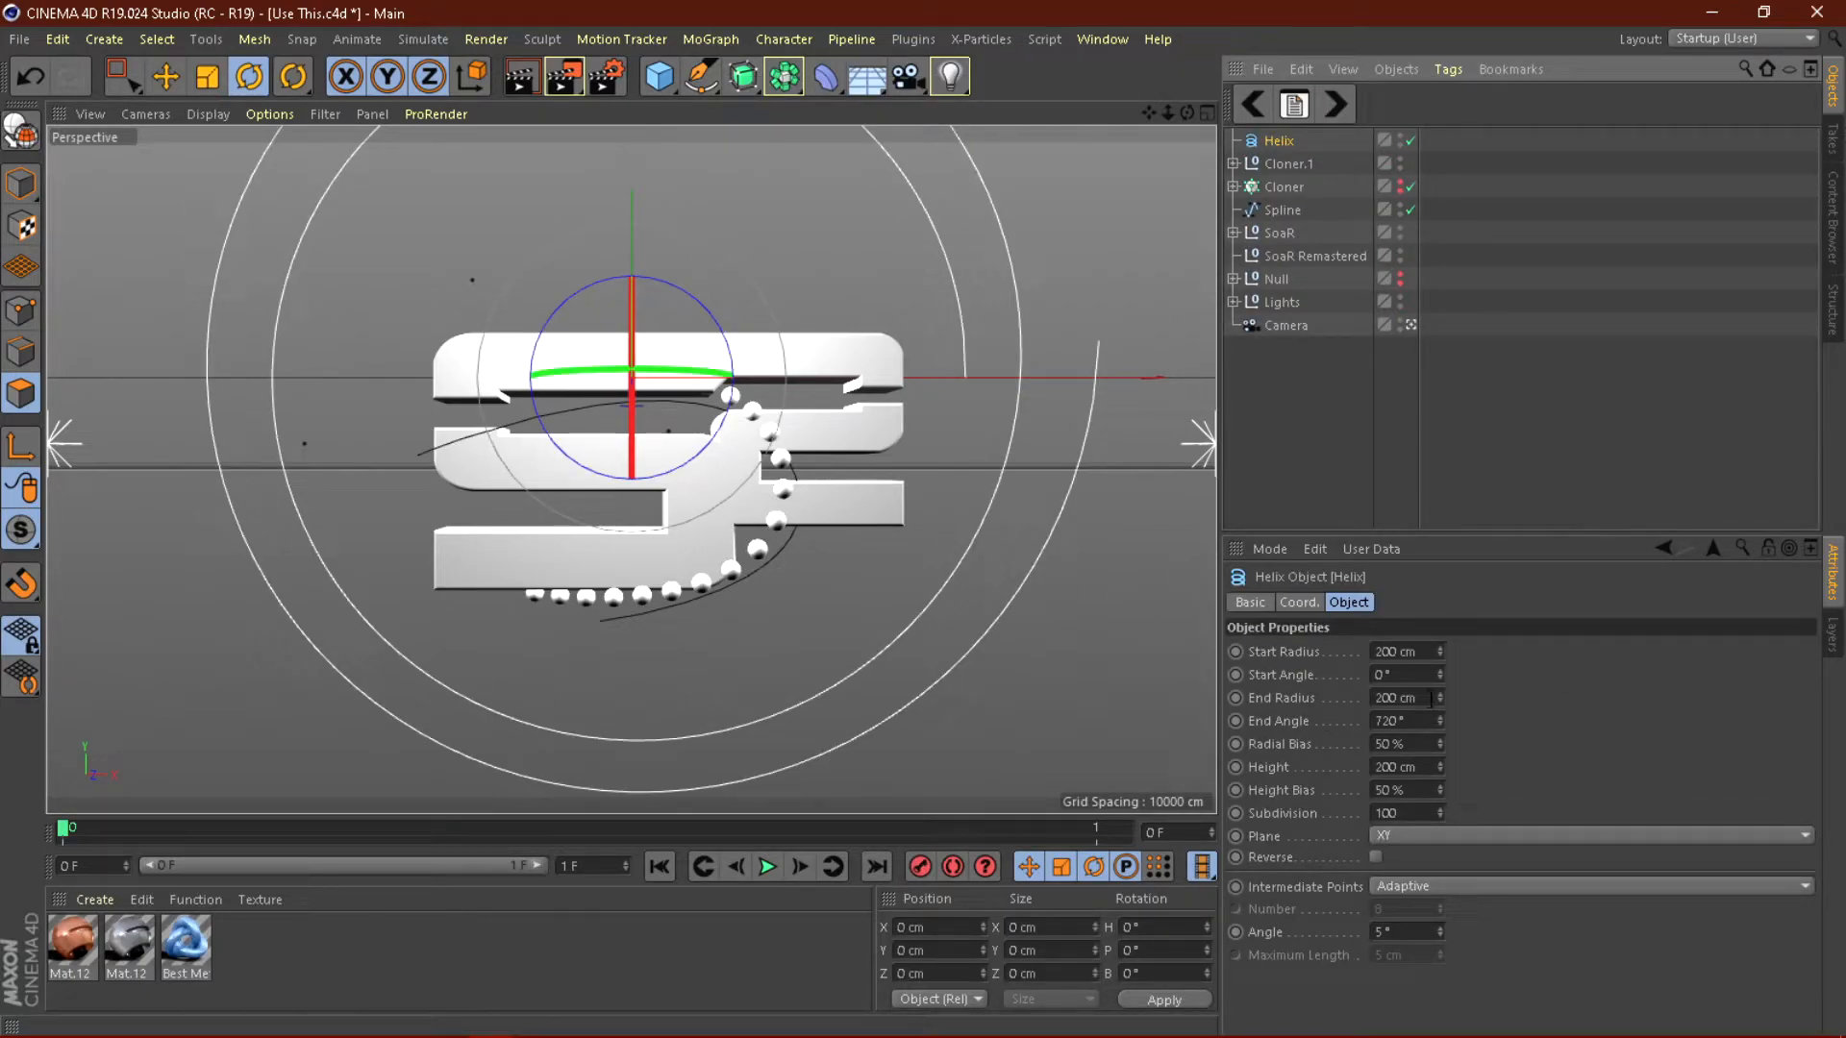
click(1292, 603)
click(1614, 653)
text(90)
key(Return)
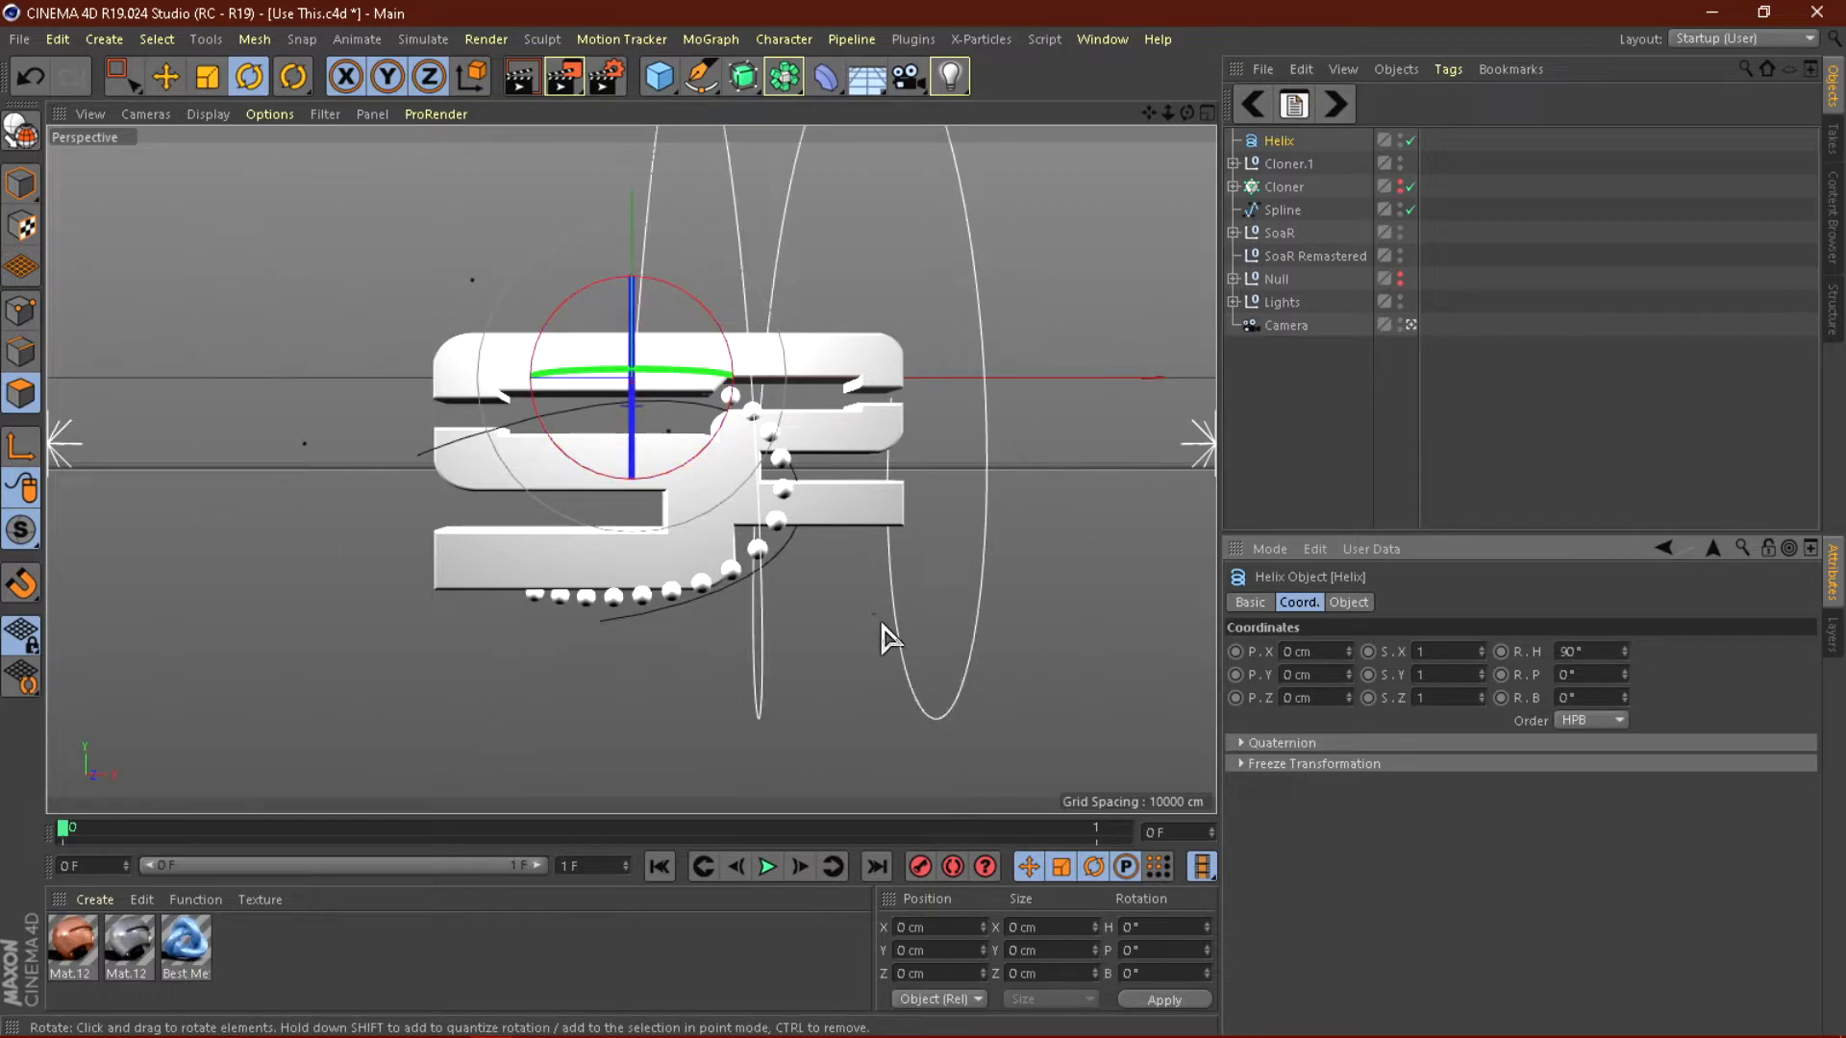
Scale the helix down to a radius of about 84 cm and move it down to the logo's left end.
click(207, 77)
drag(958, 343, 401, 406)
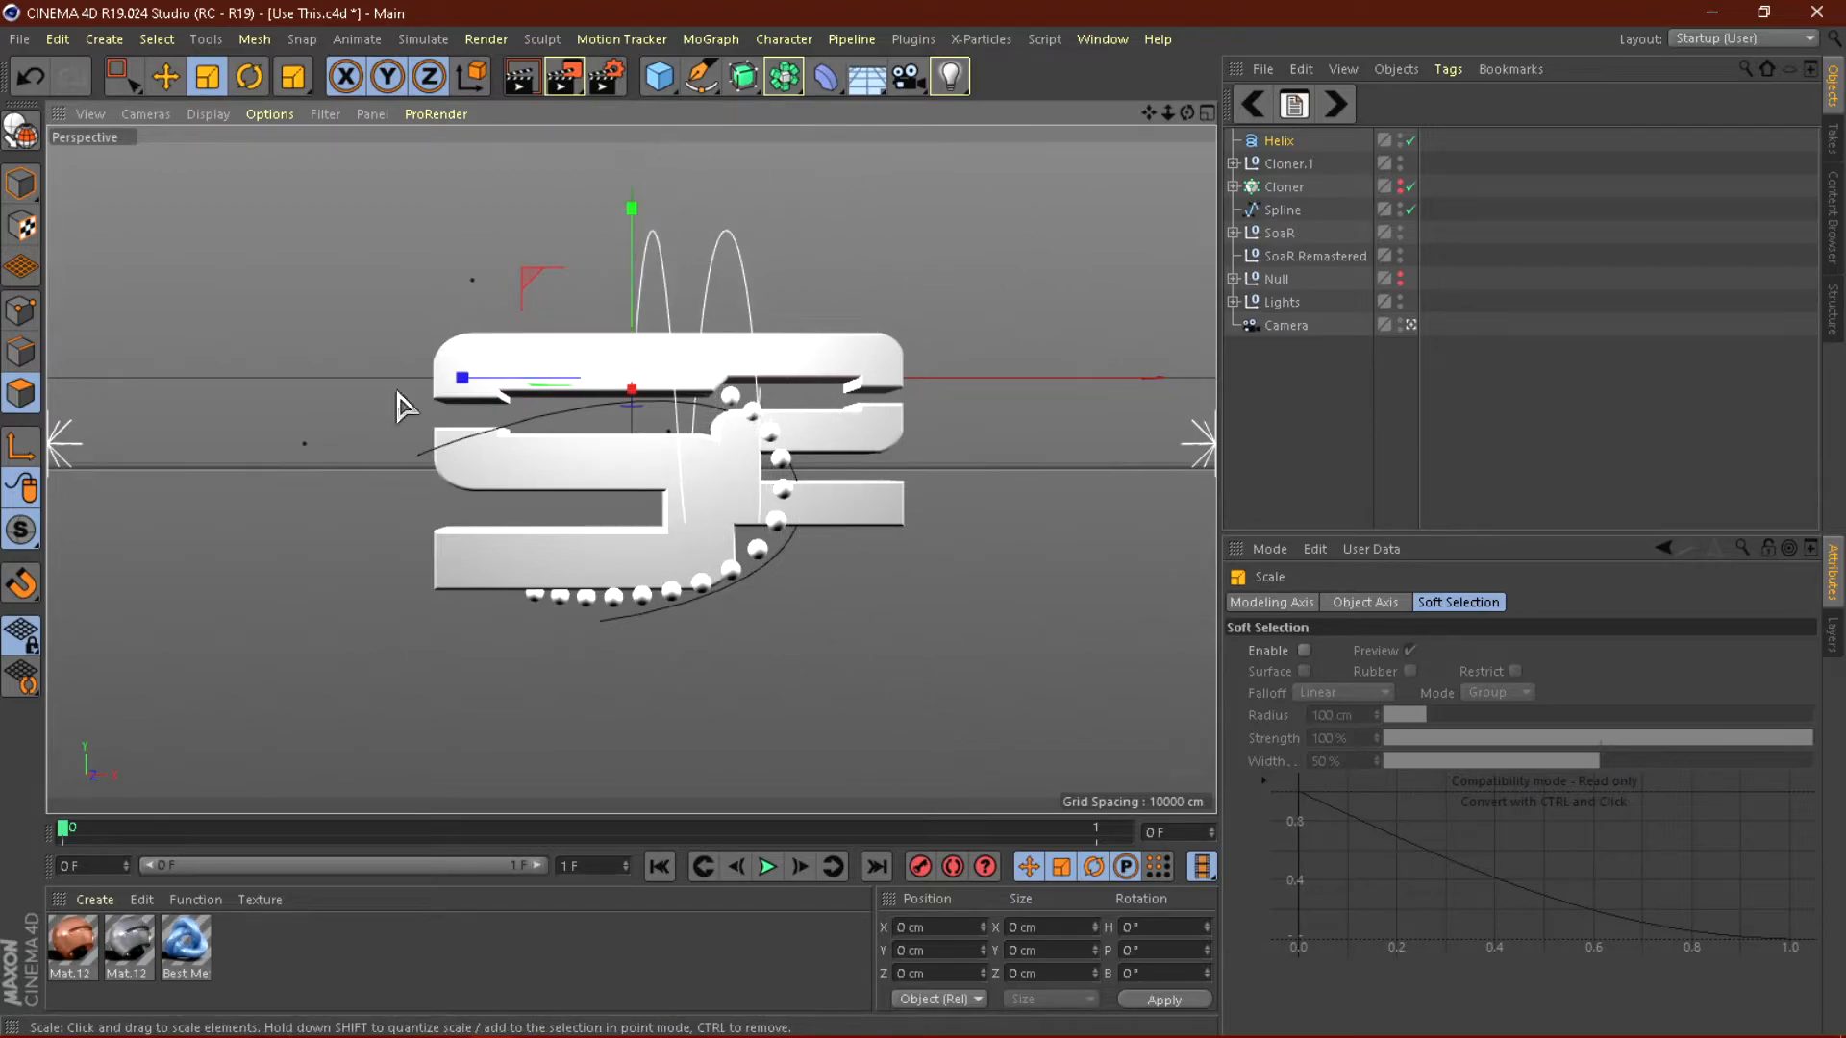
click(166, 77)
drag(631, 214, 647, 308)
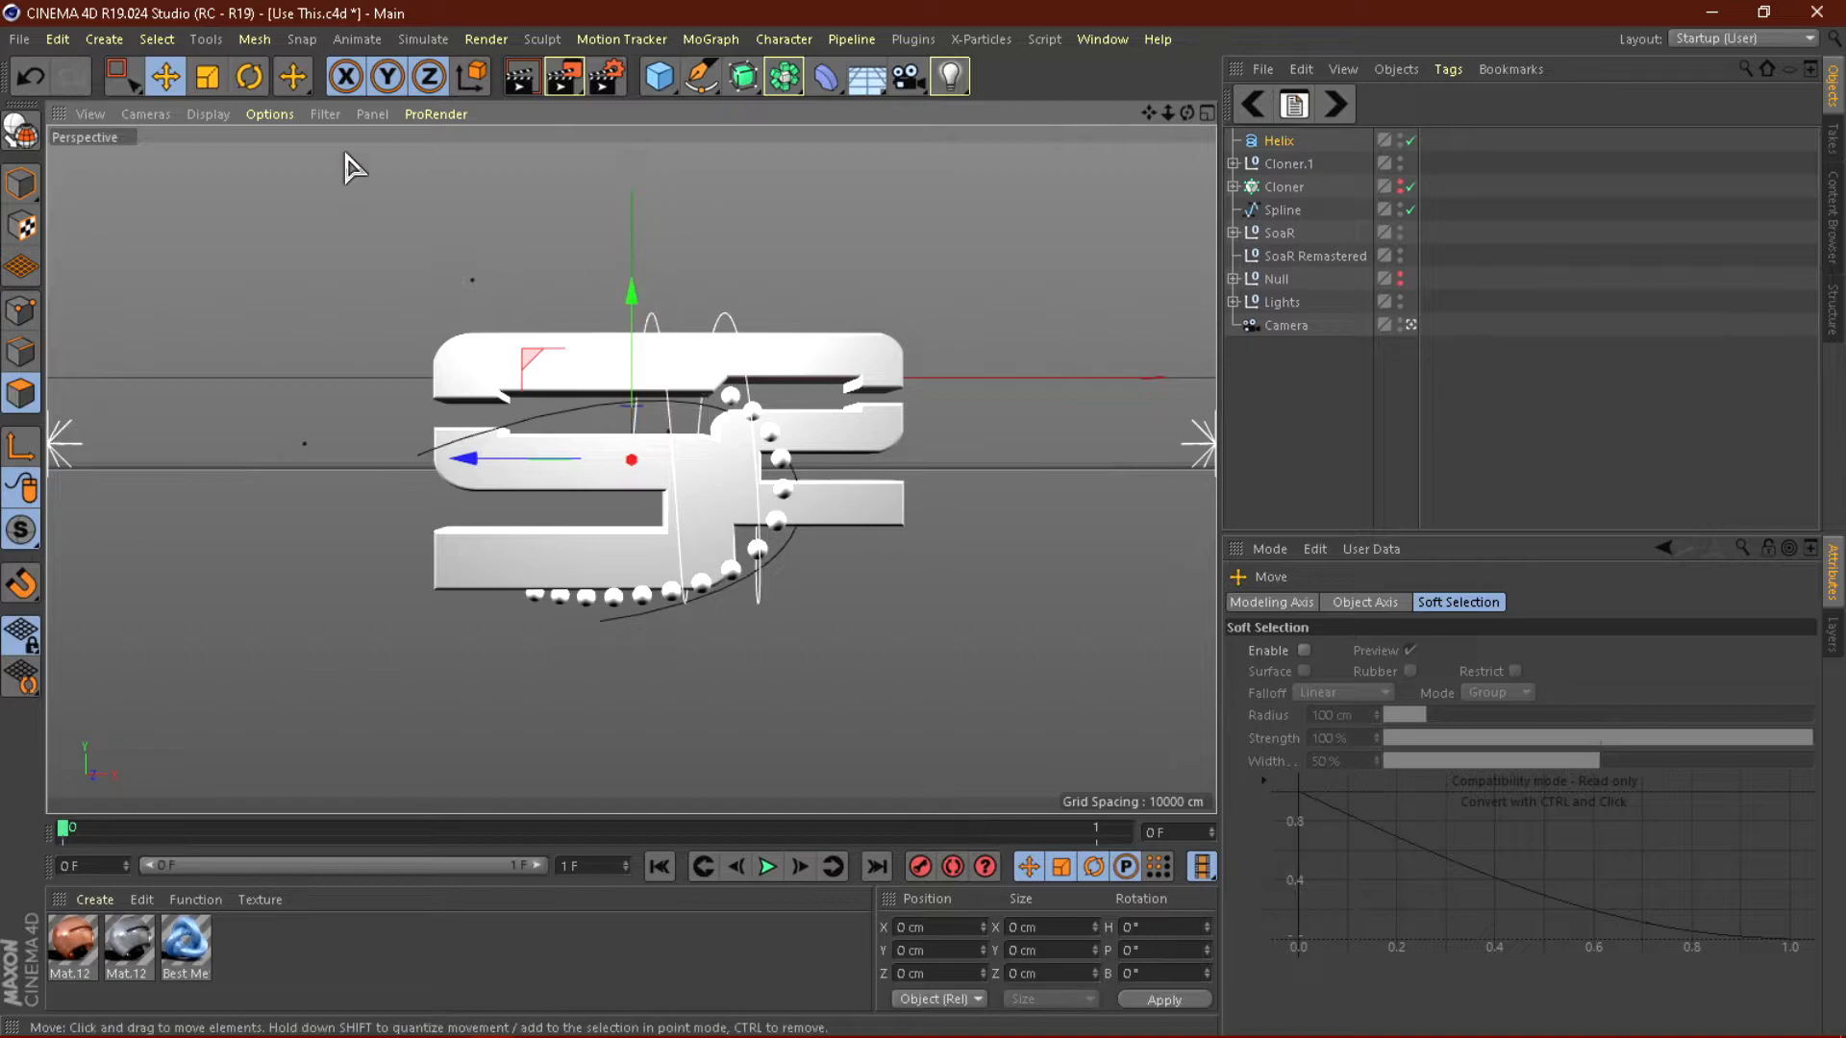
click(207, 77)
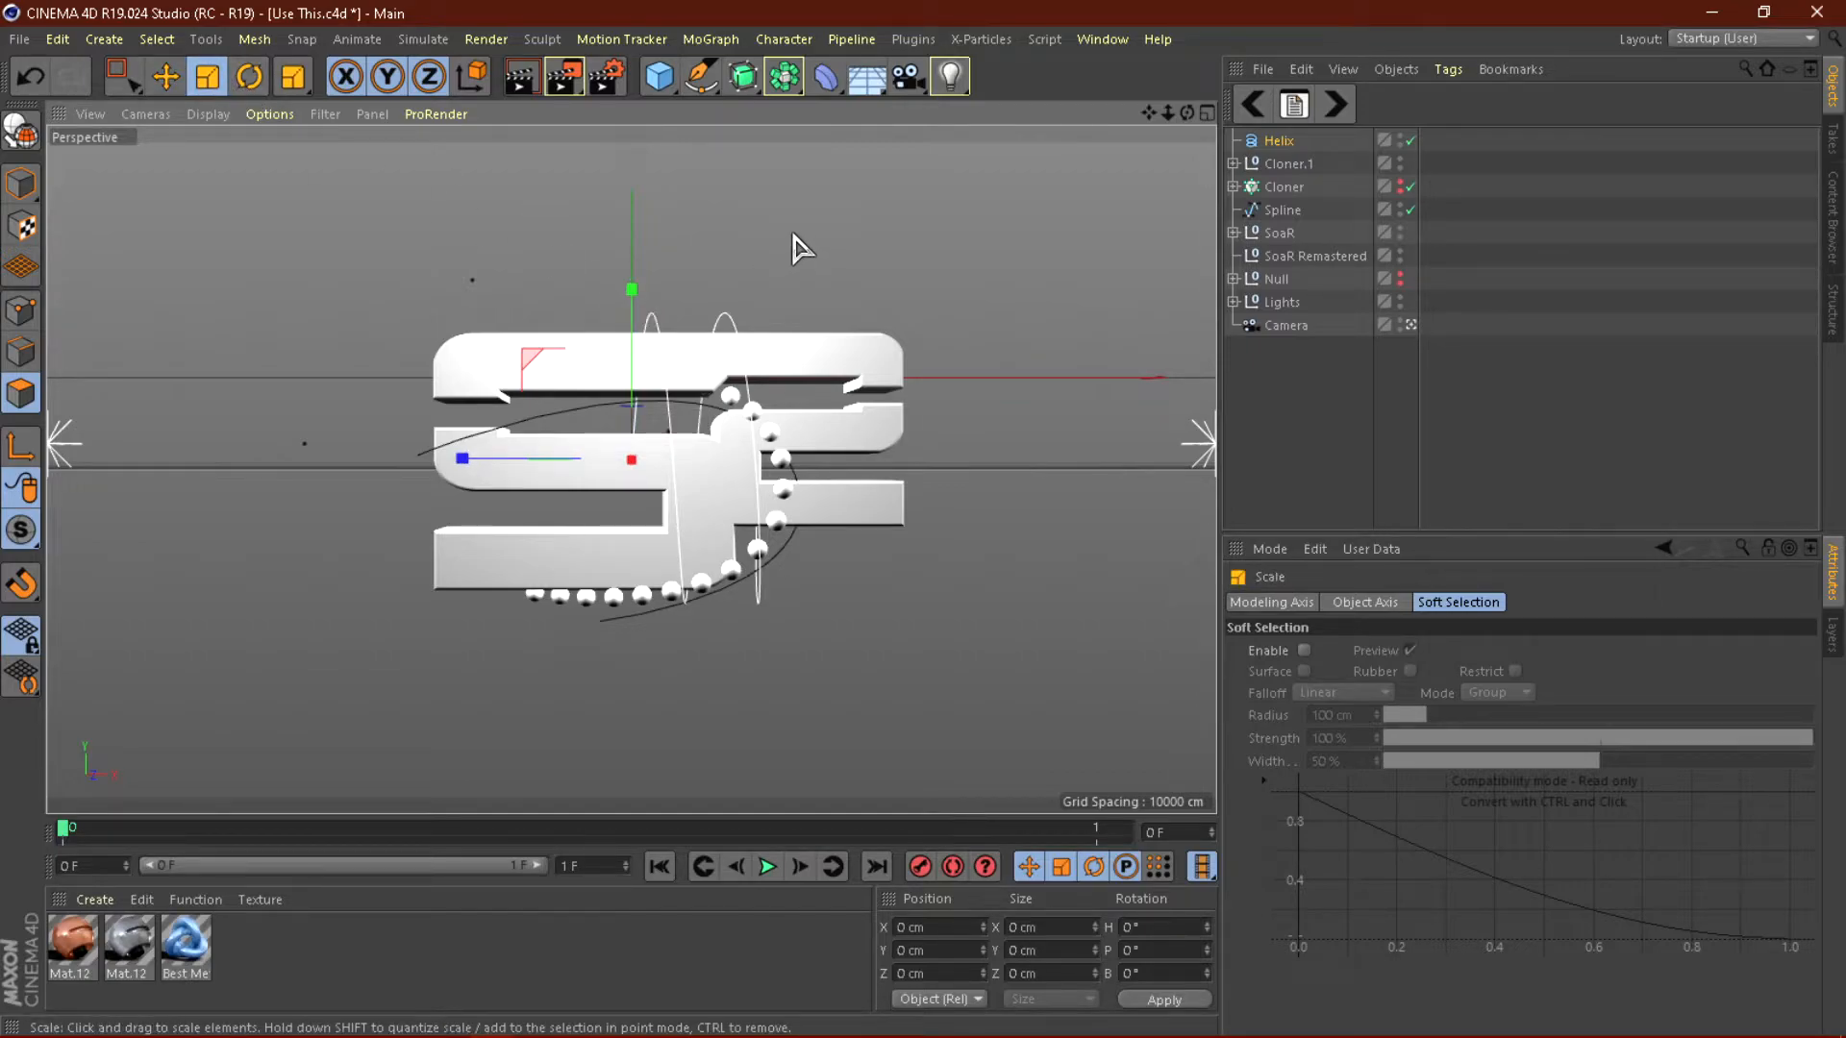
click(161, 81)
drag(497, 465, 294, 460)
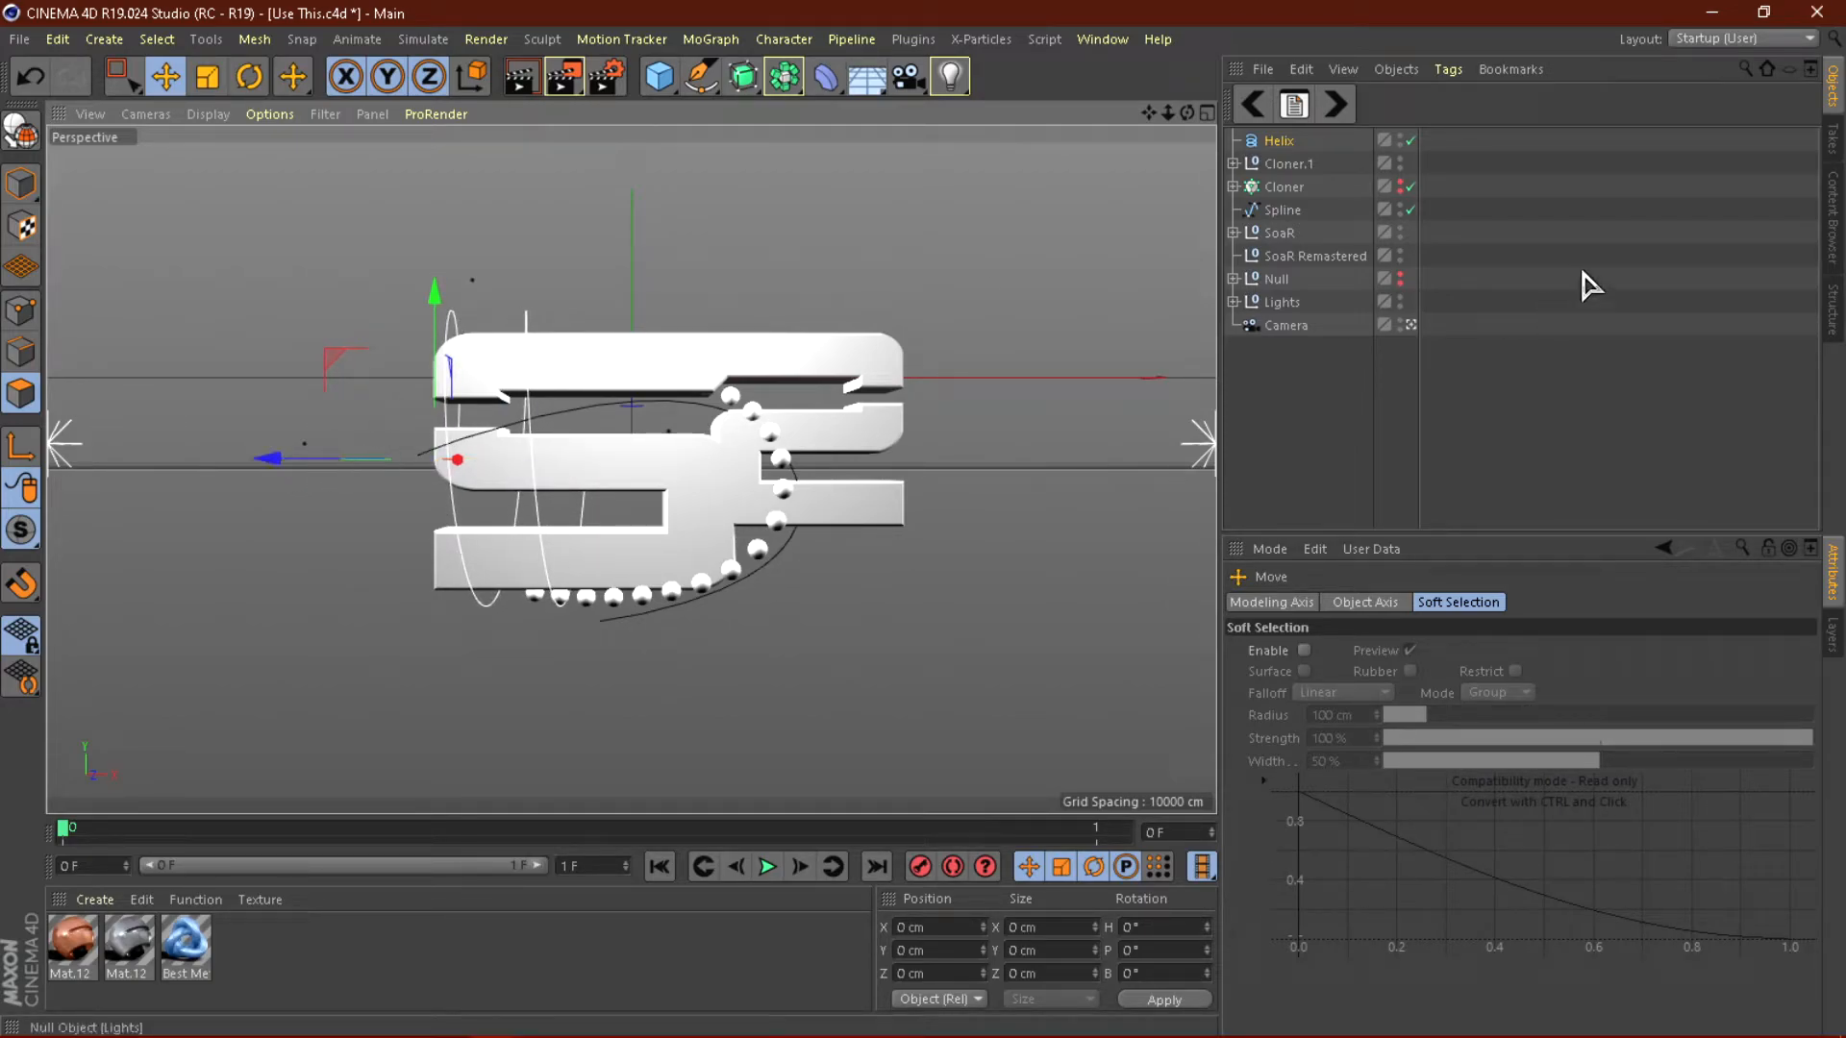
click(207, 79)
drag(614, 234, 582, 255)
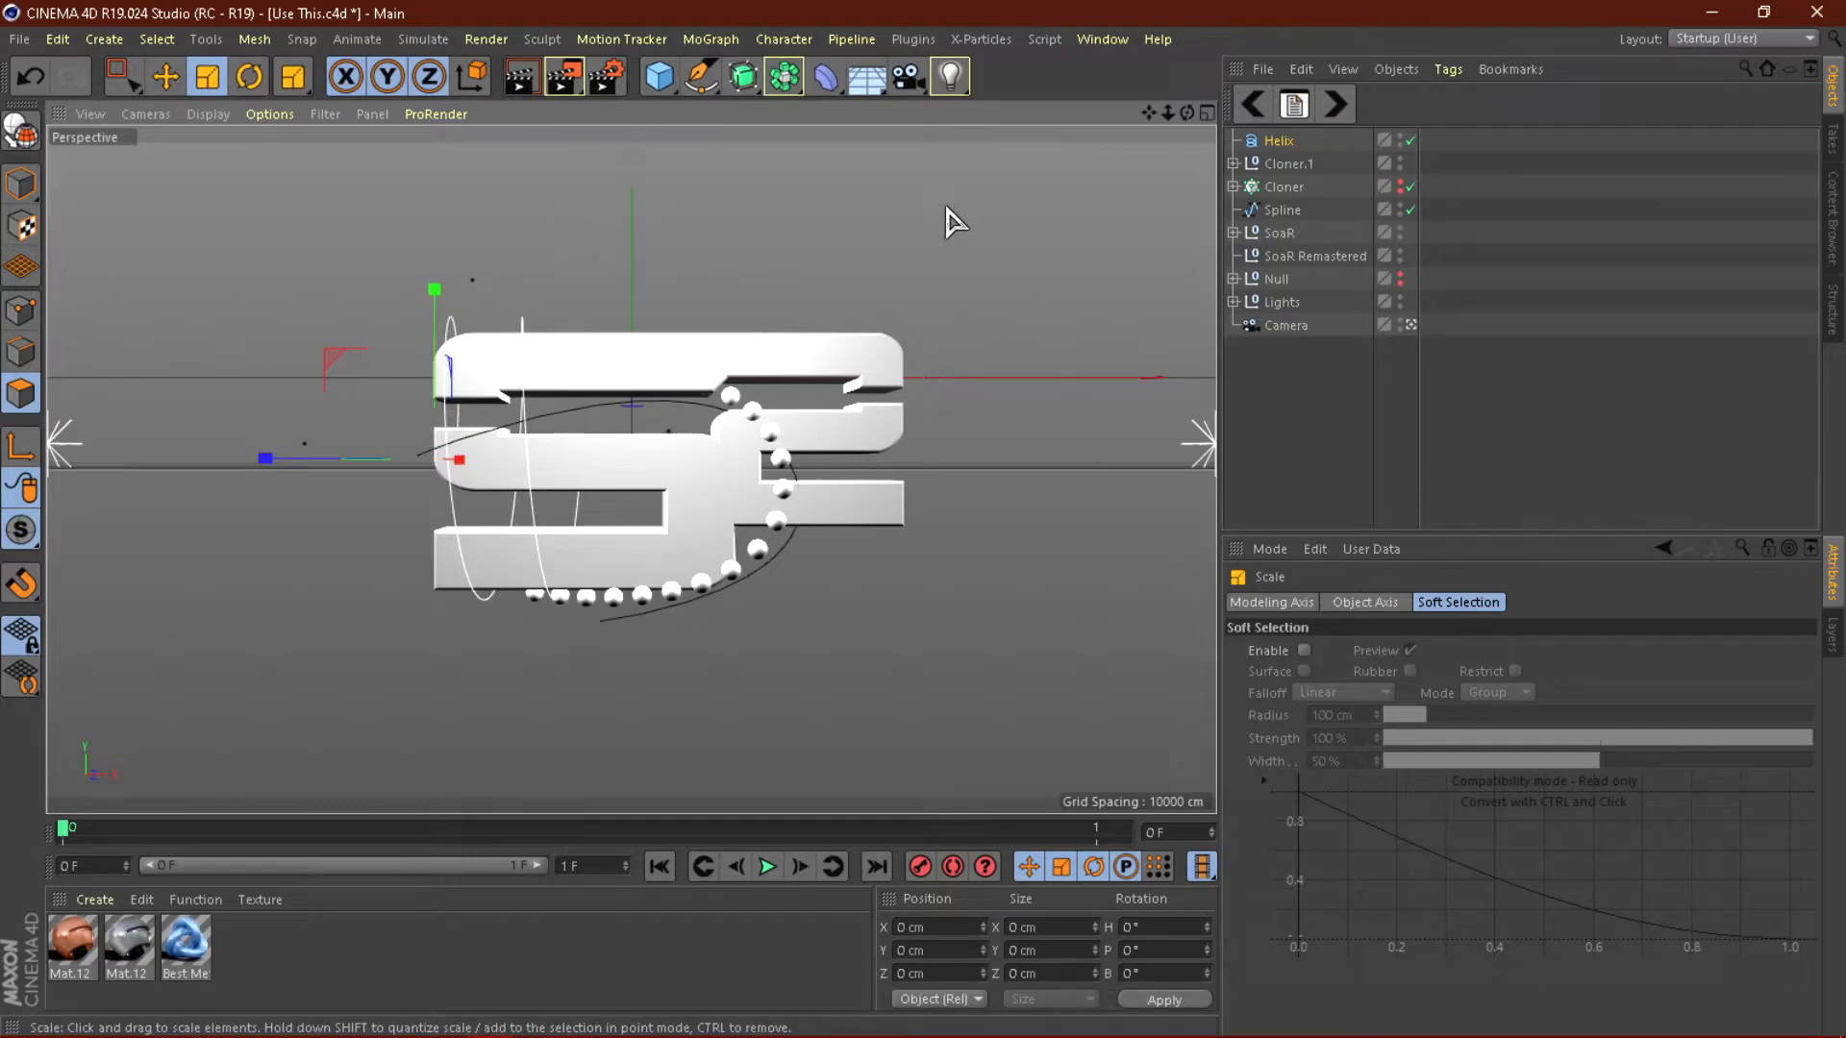
Raise the helix's end angle to 1594° and its height to about 266 cm so it wraps the logo's length.
click(1293, 143)
click(1348, 603)
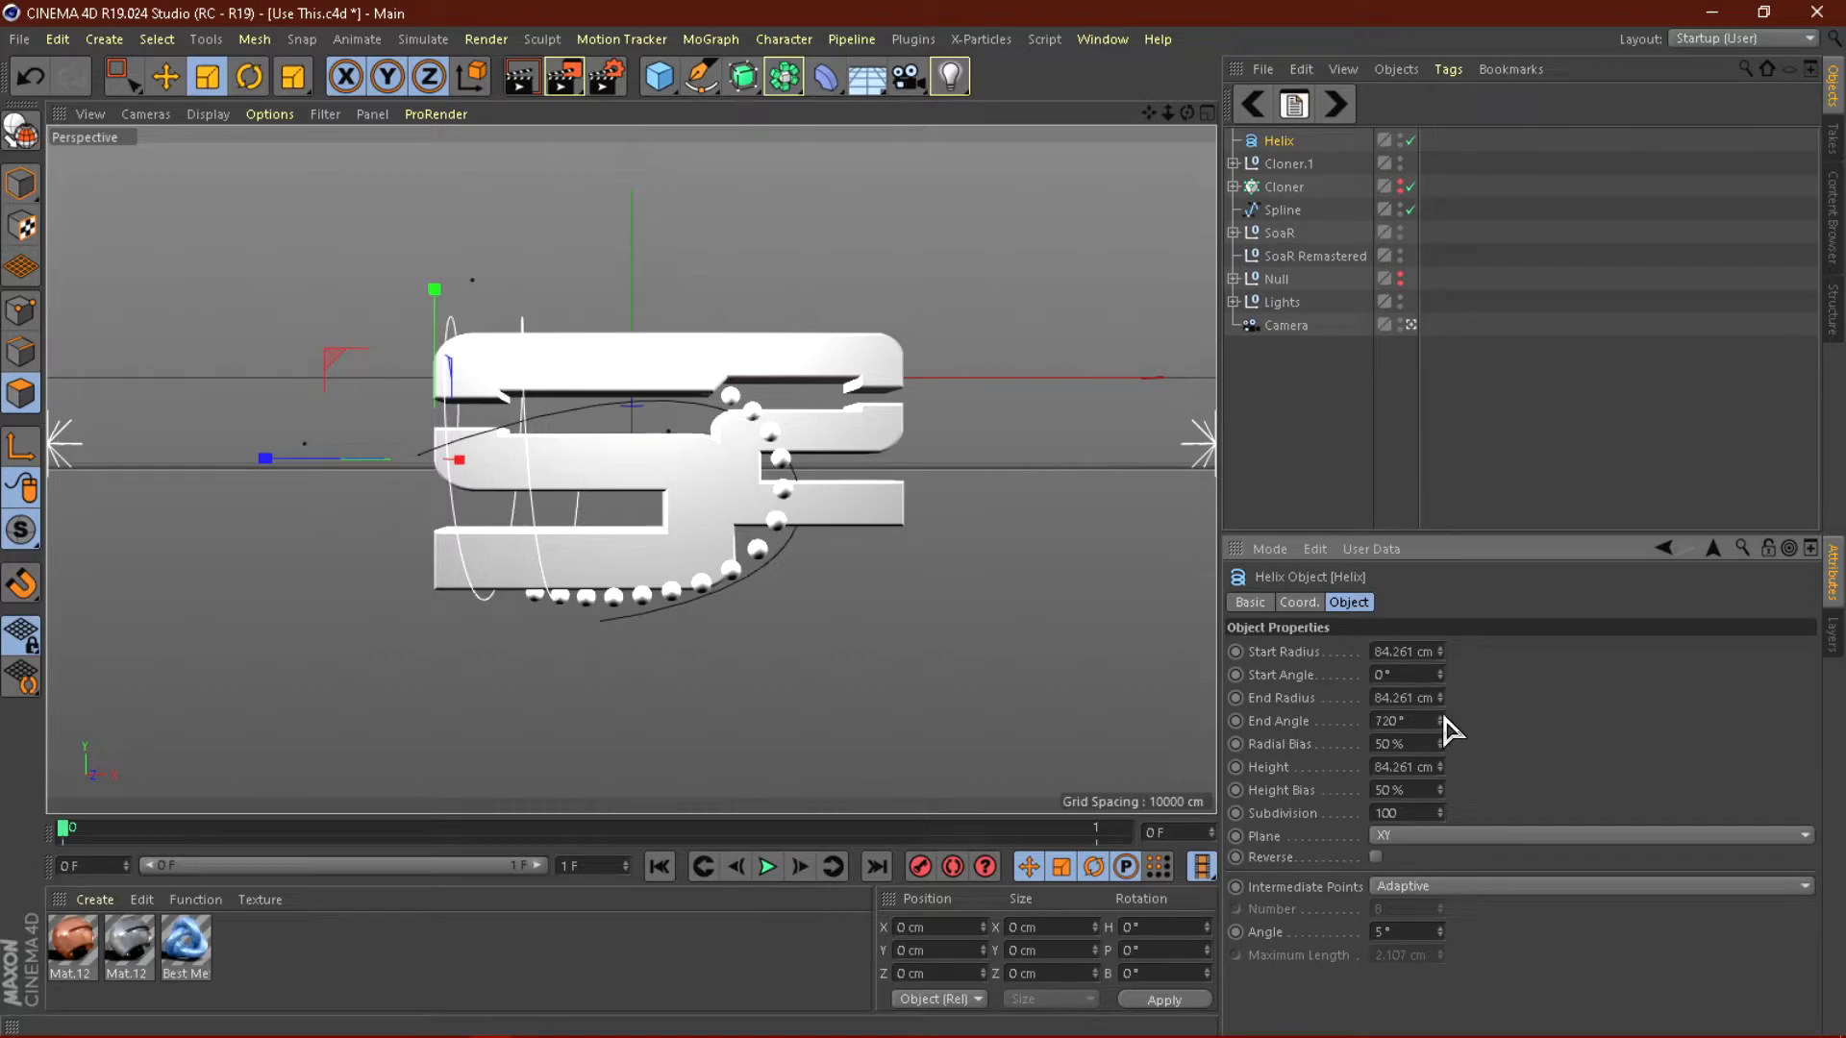
drag(1439, 721, 1438, 725)
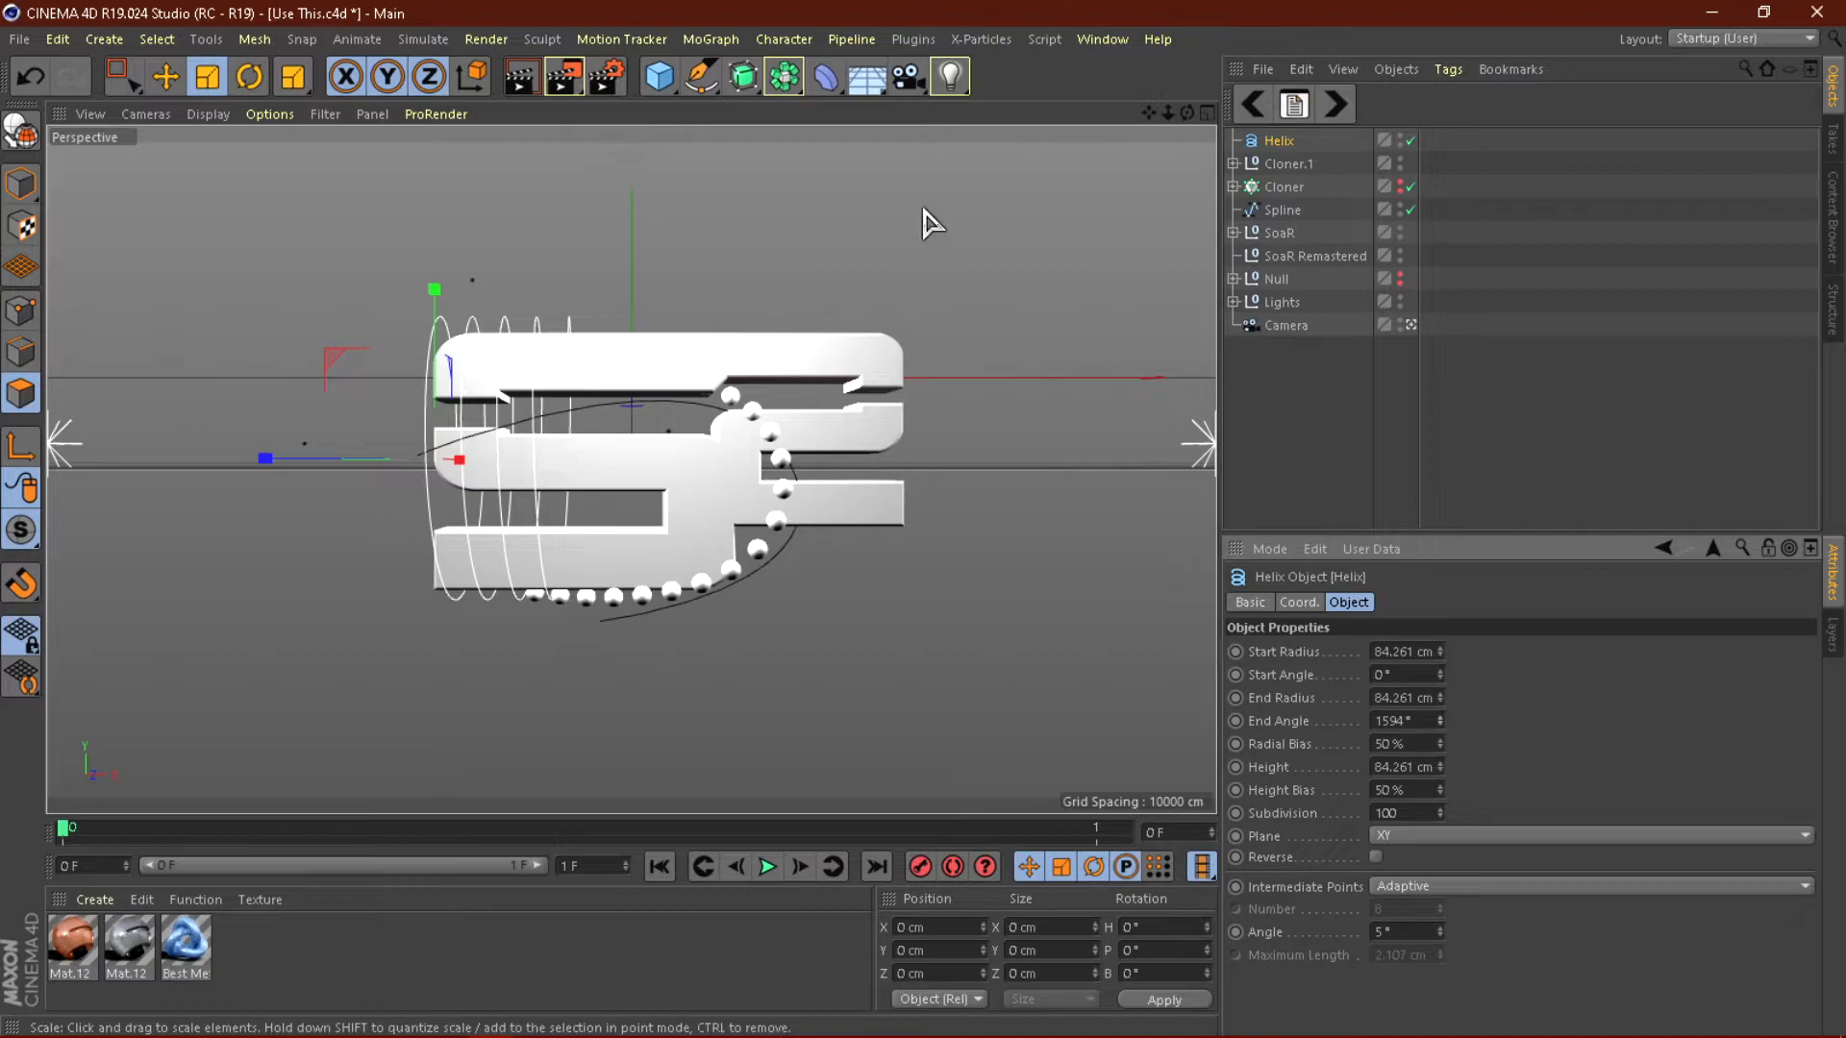
drag(1438, 767, 1439, 761)
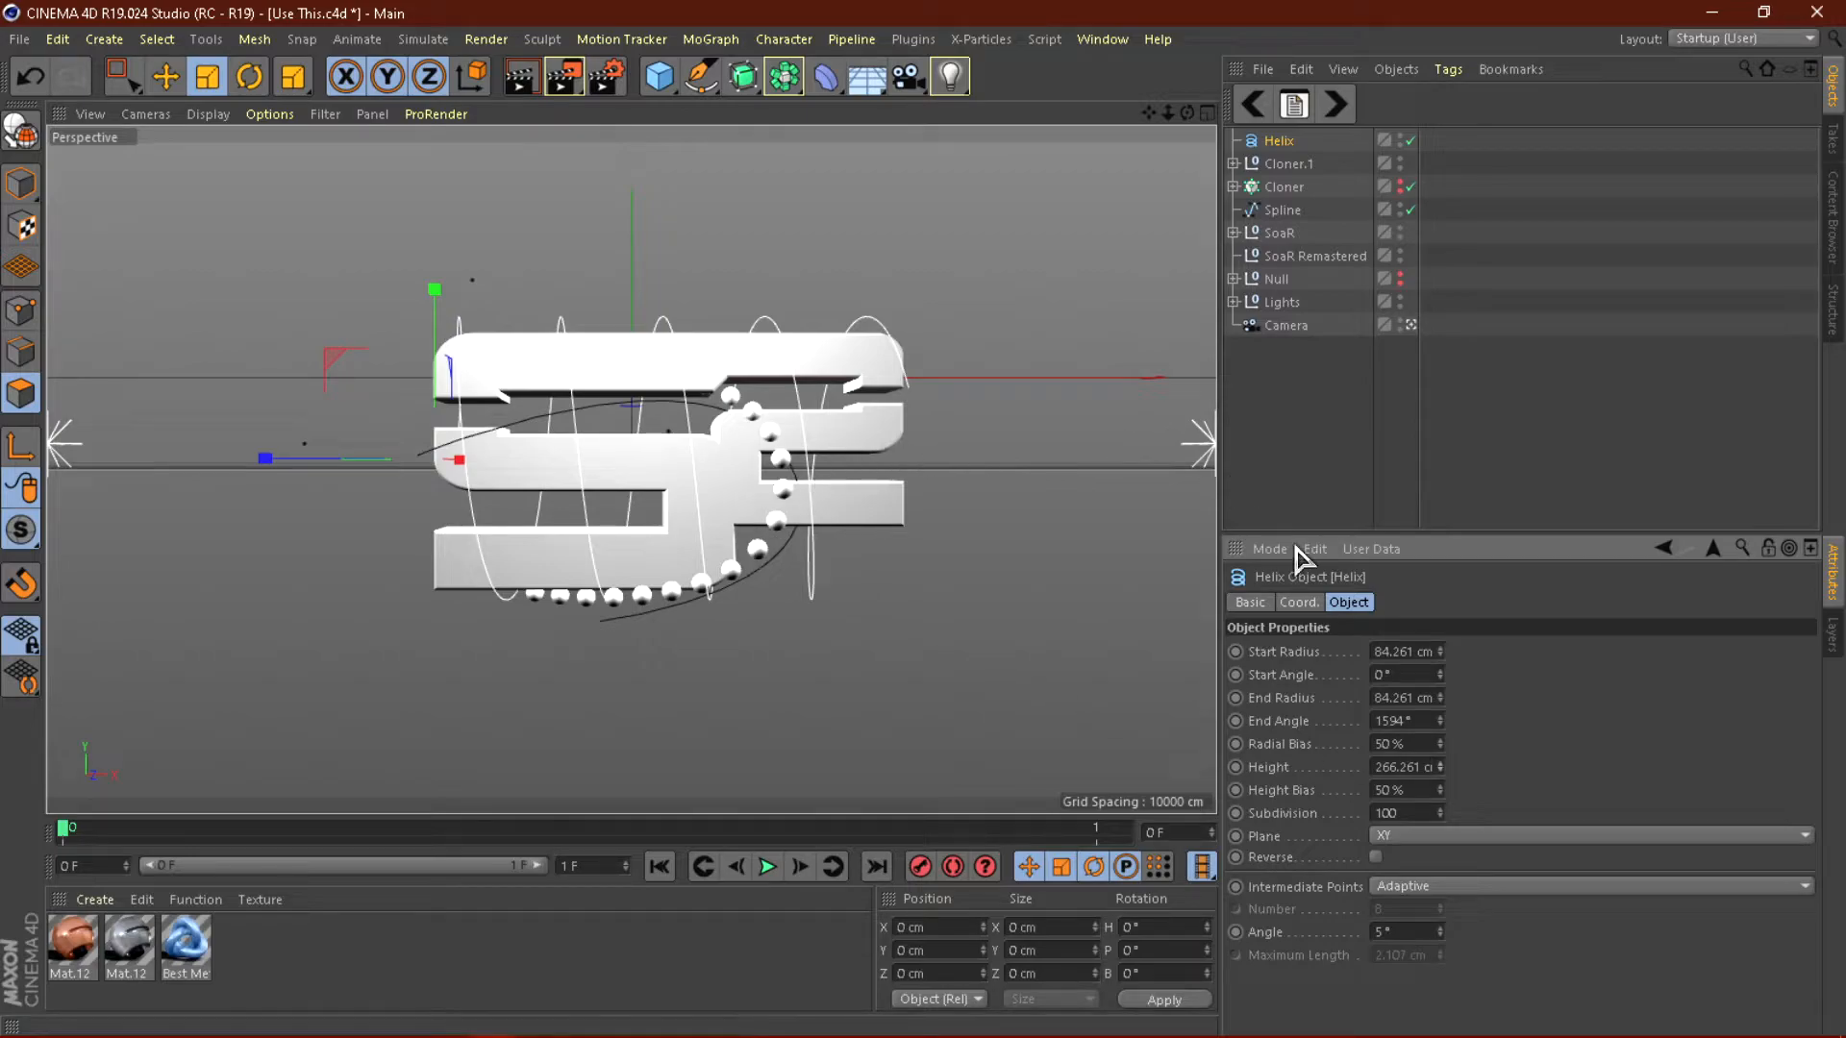
Add a Tube primitive and set its pitch rotation to 90°.
click(659, 76)
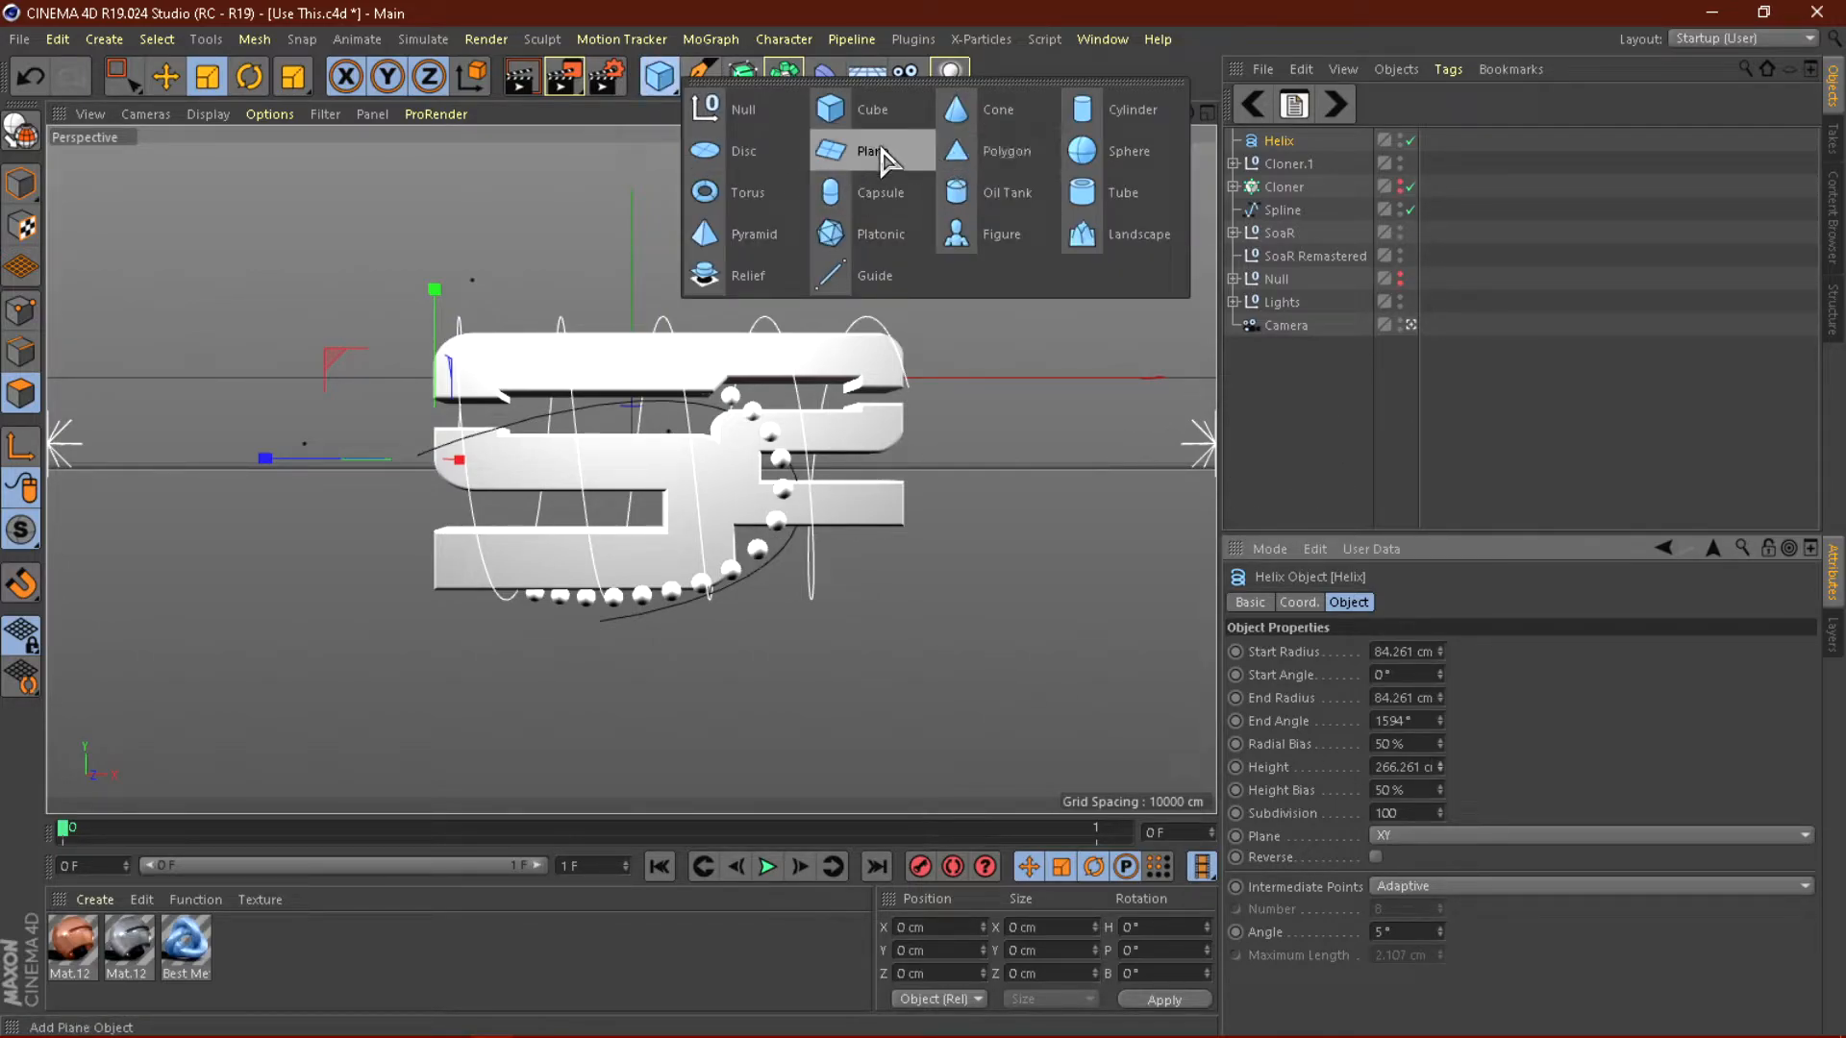
click(1119, 191)
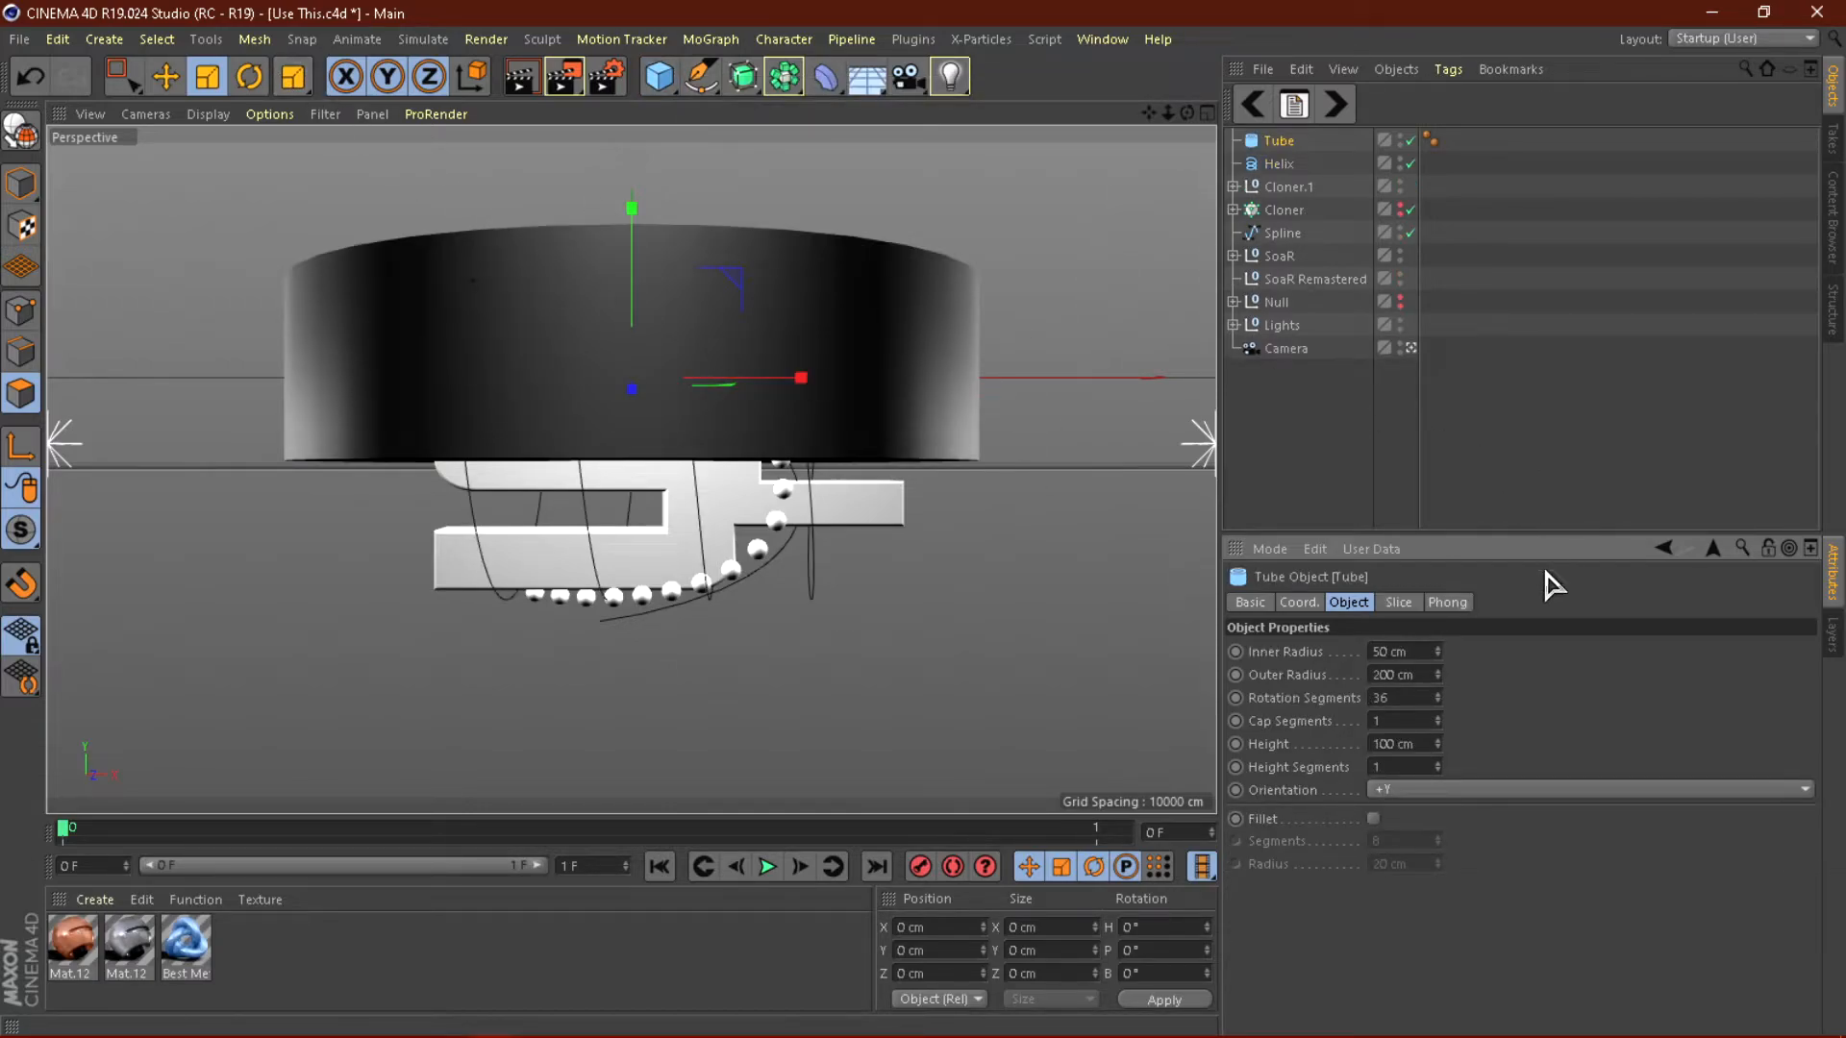
click(1307, 603)
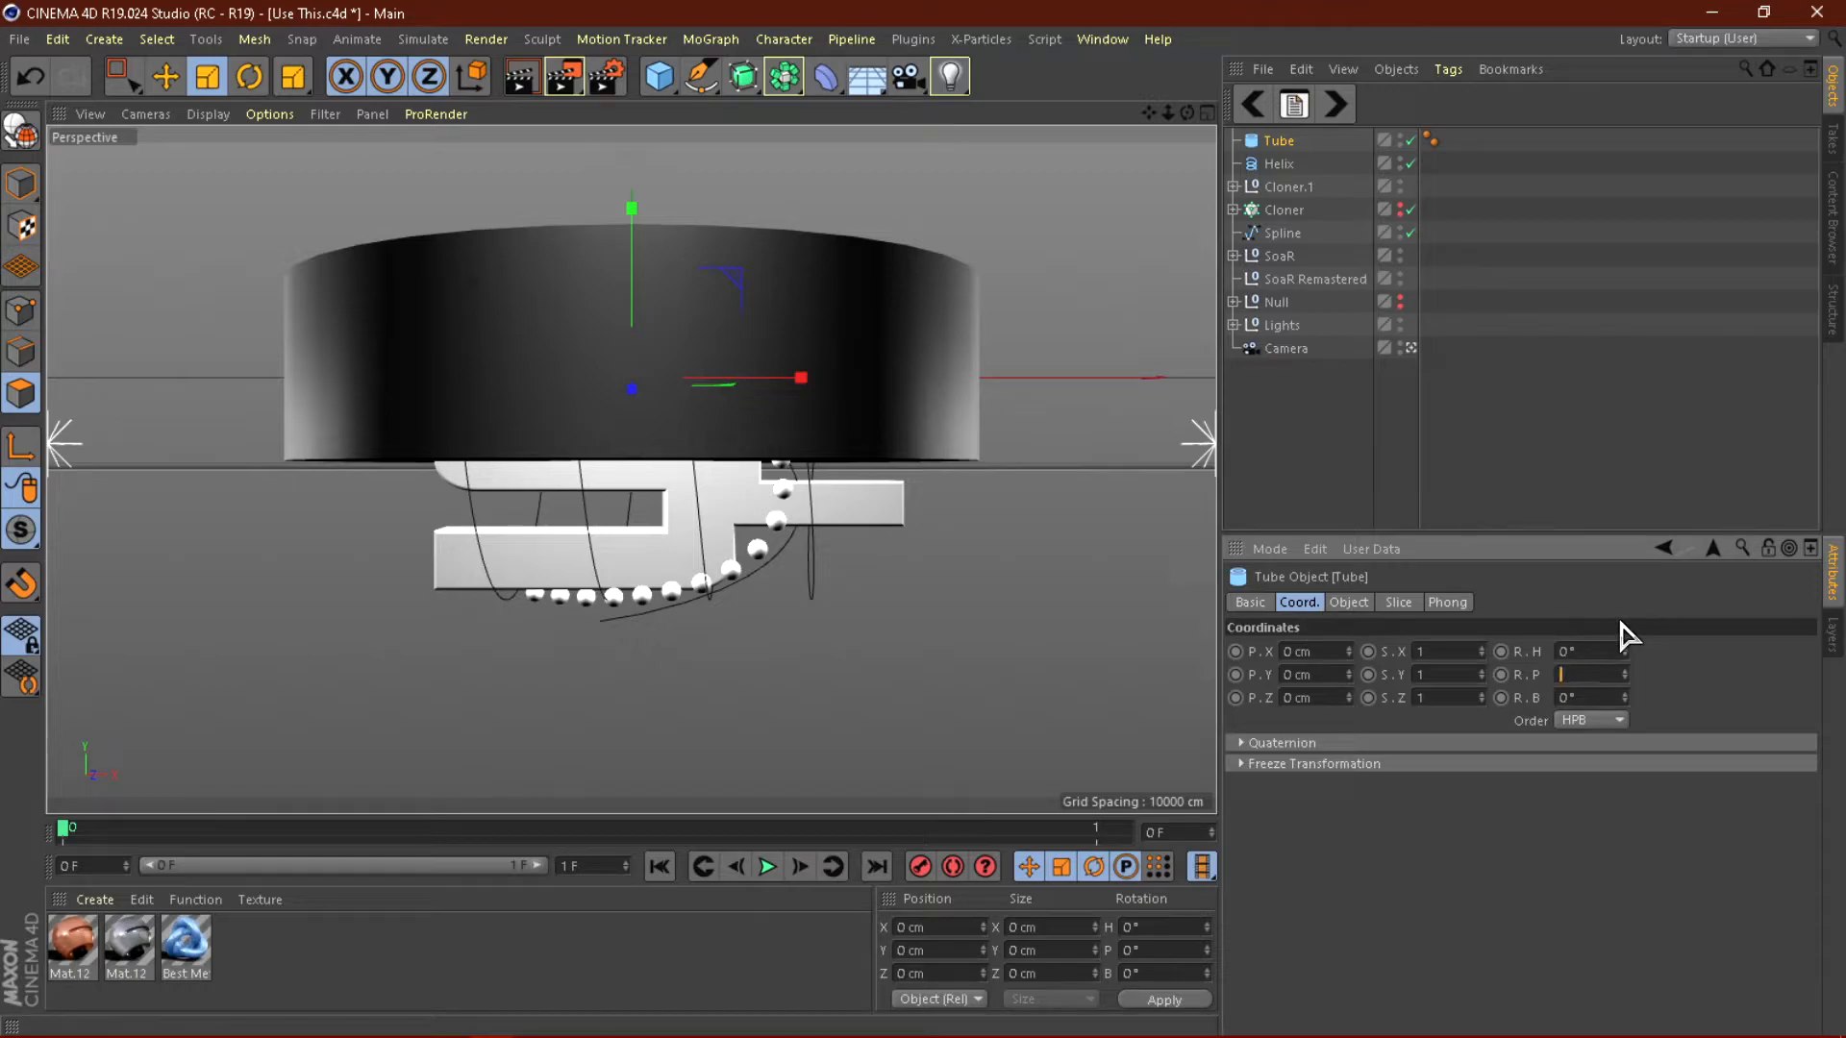
text(90)
key(Return)
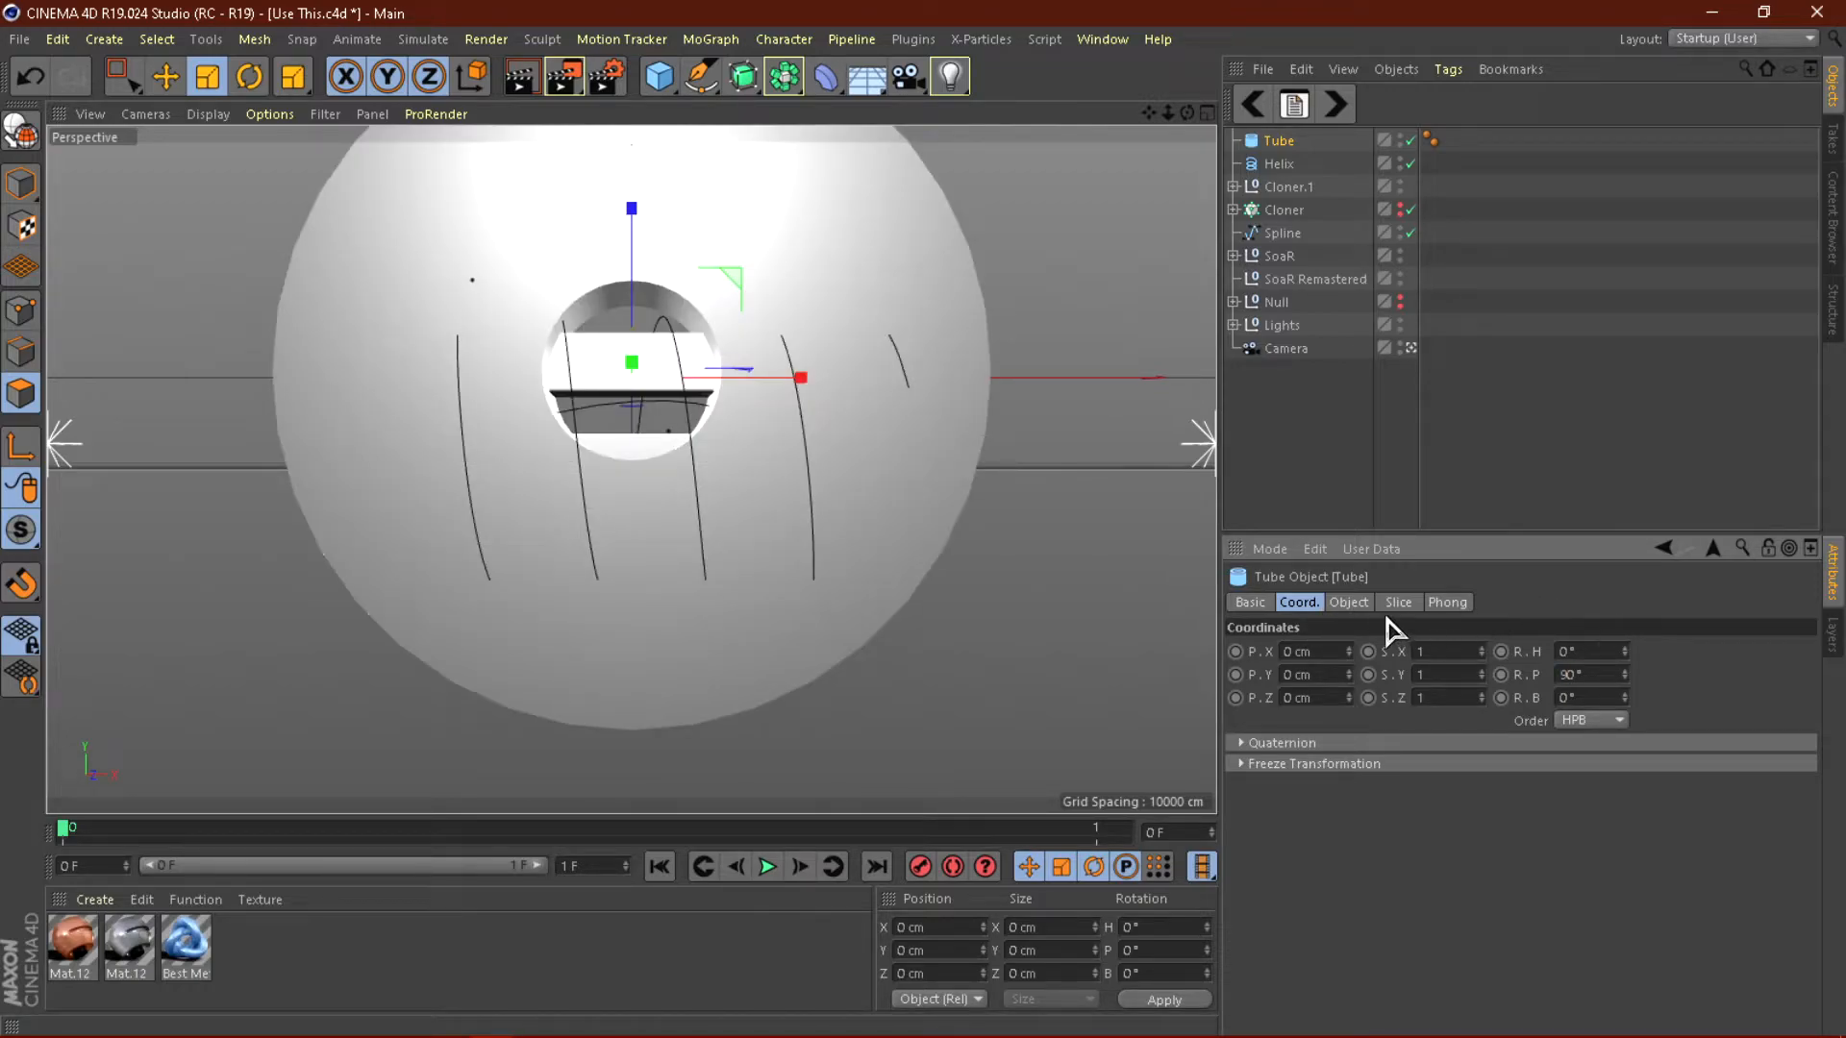
Set the tube's outer radius to 10 cm, inner radius to 5 cm and height to 10 cm.
click(1348, 602)
drag(1425, 673, 663, 626)
key(BackSpace)
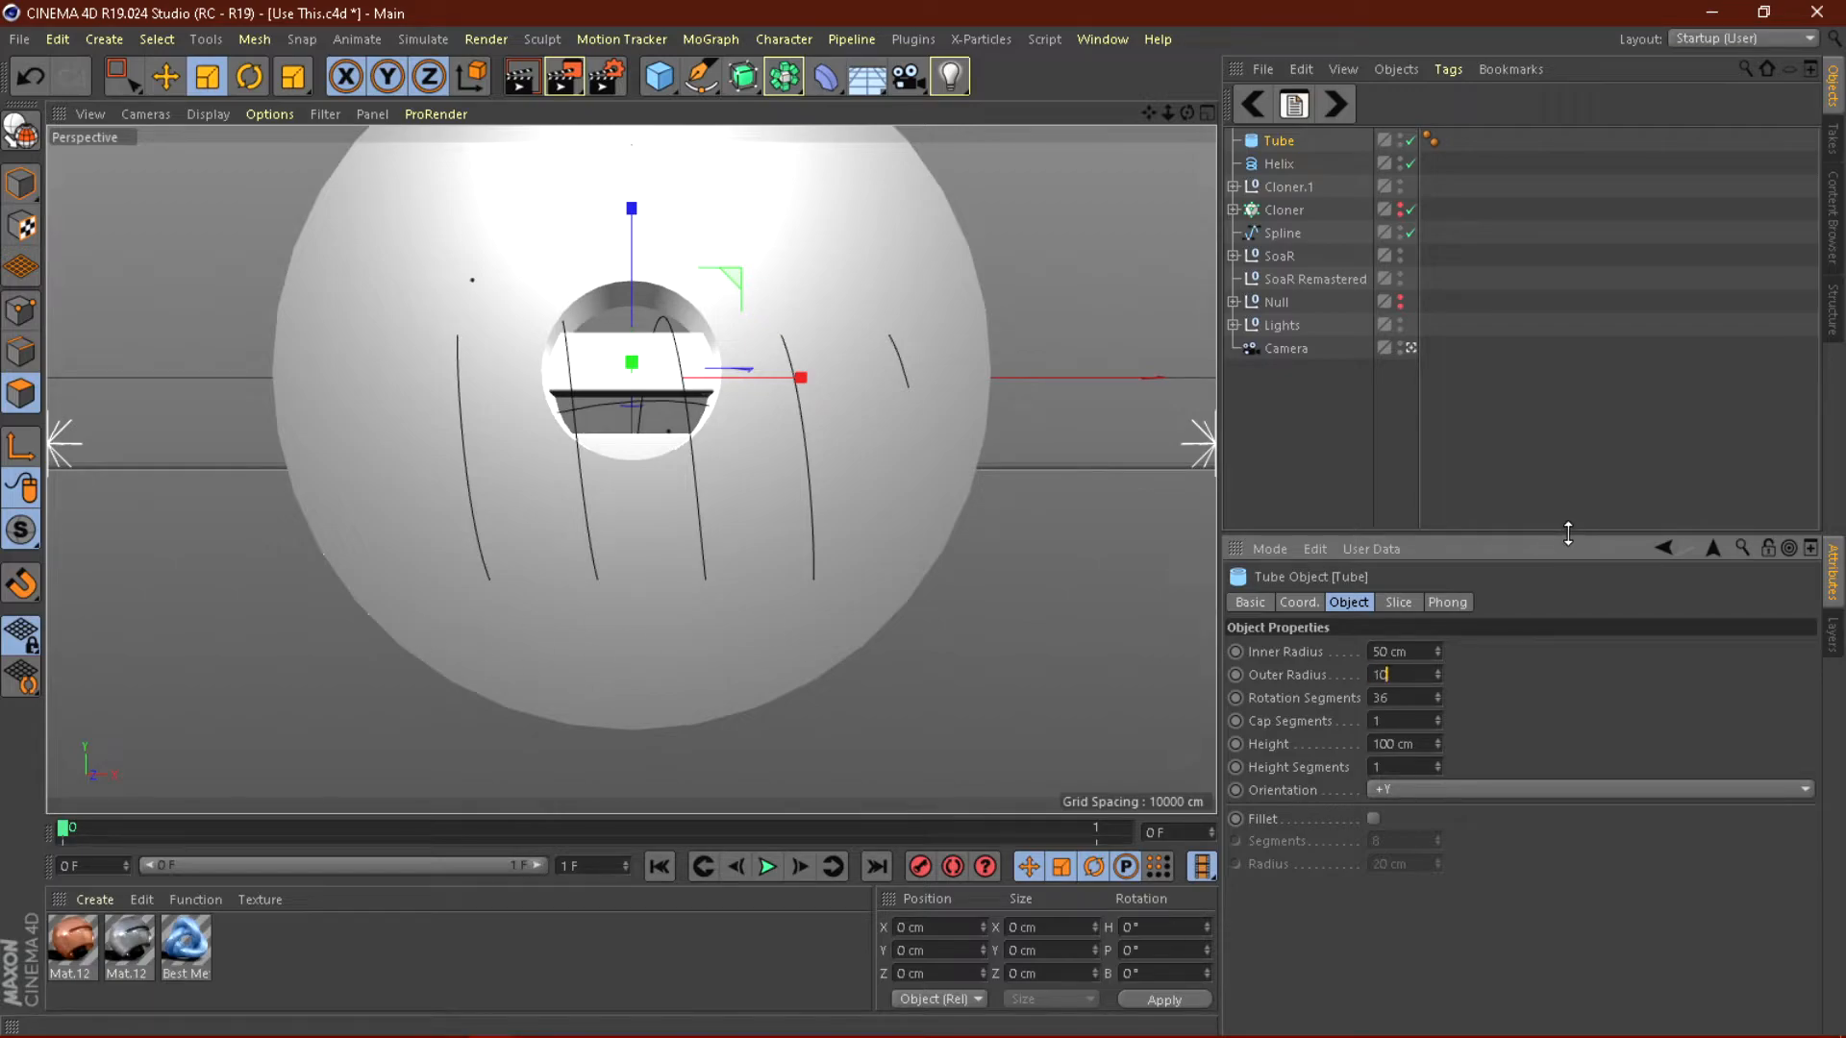
text(10)
key(Return)
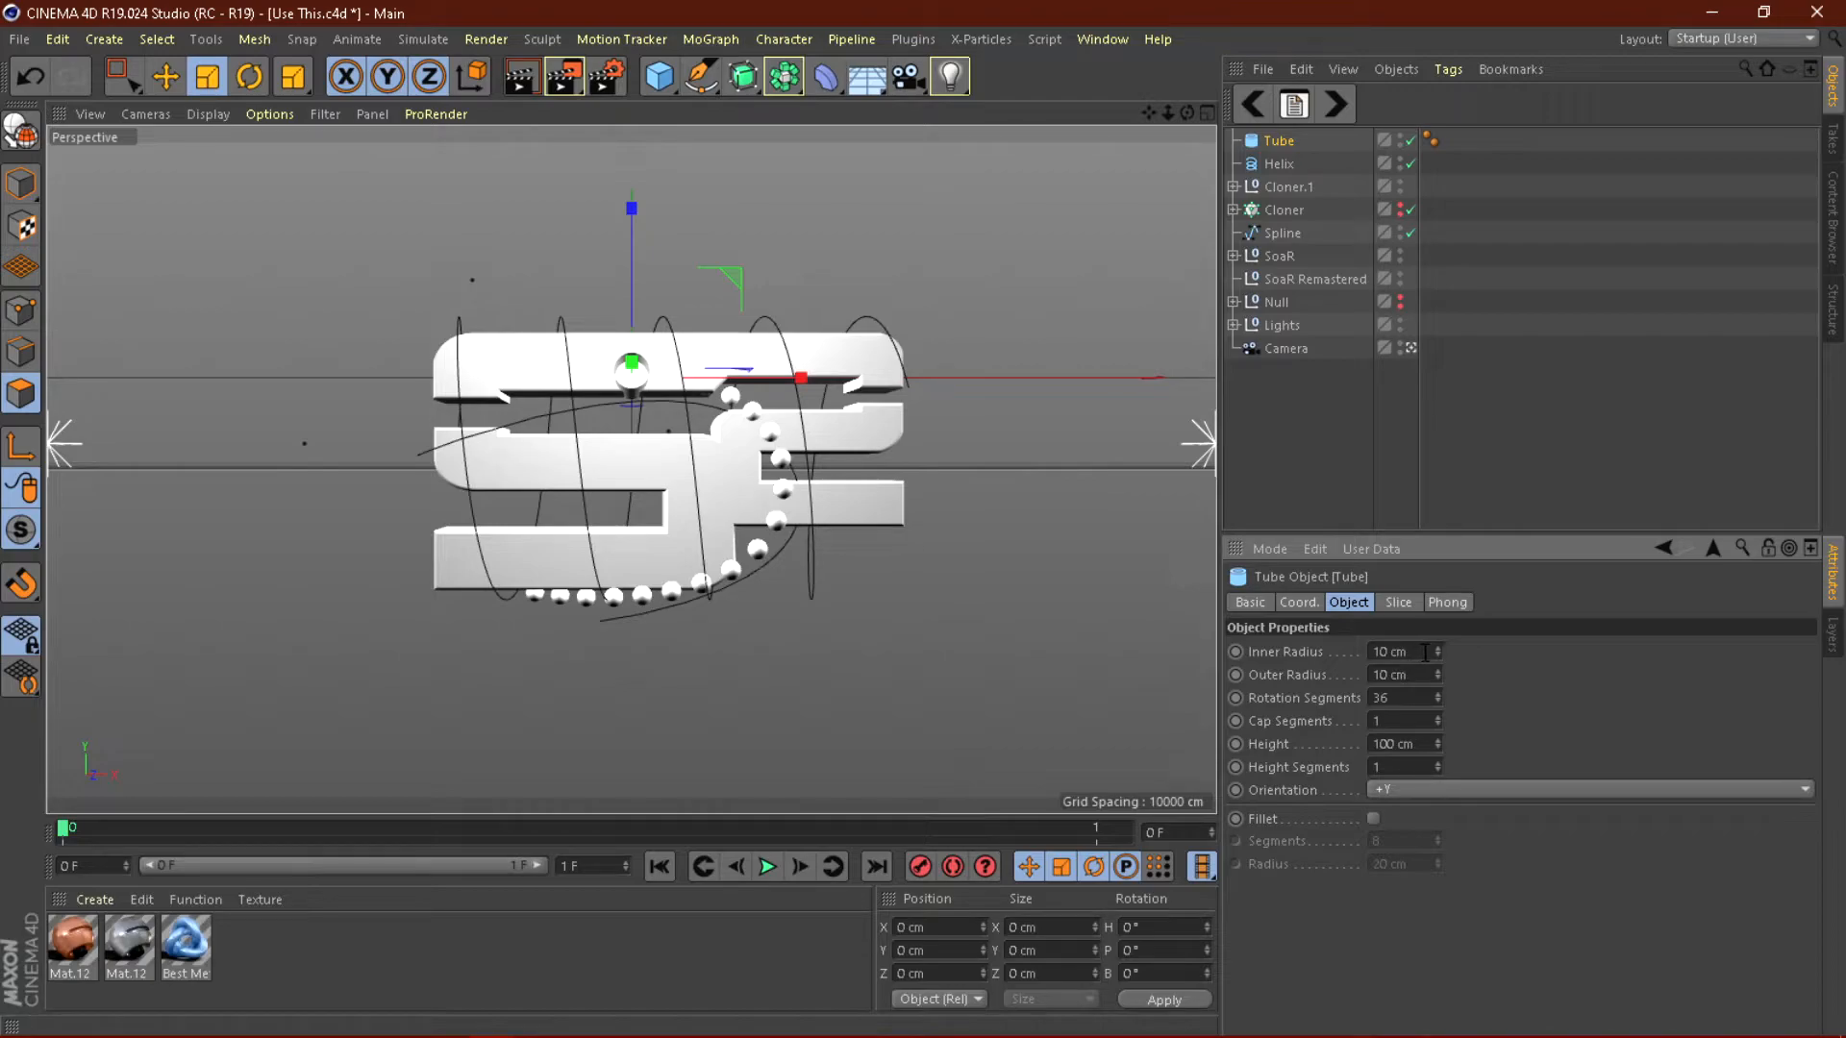
drag(1425, 652, 1062, 626)
text(5)
key(Return)
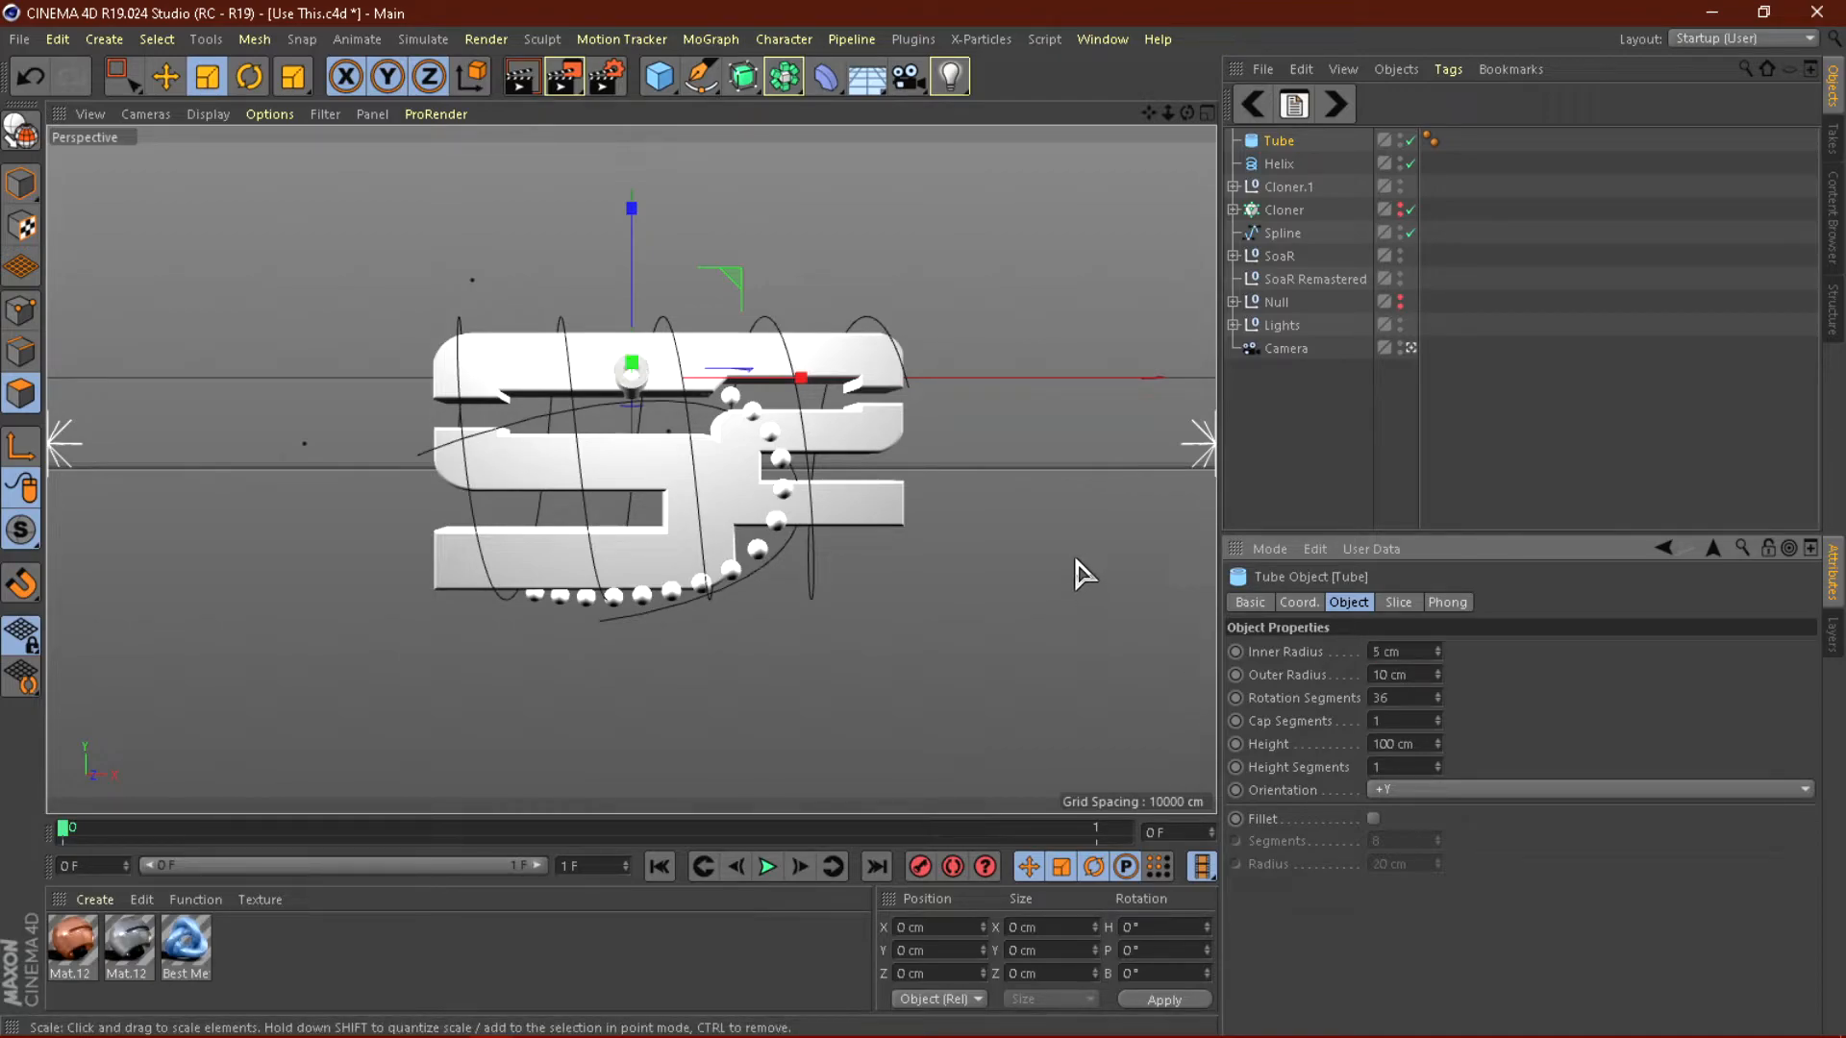
drag(1419, 746, 689, 667)
text(10)
key(Return)
Move the tube out in front of the logo and check it from several angles outside the scene camera.
click(165, 75)
drag(635, 364, 462, 358)
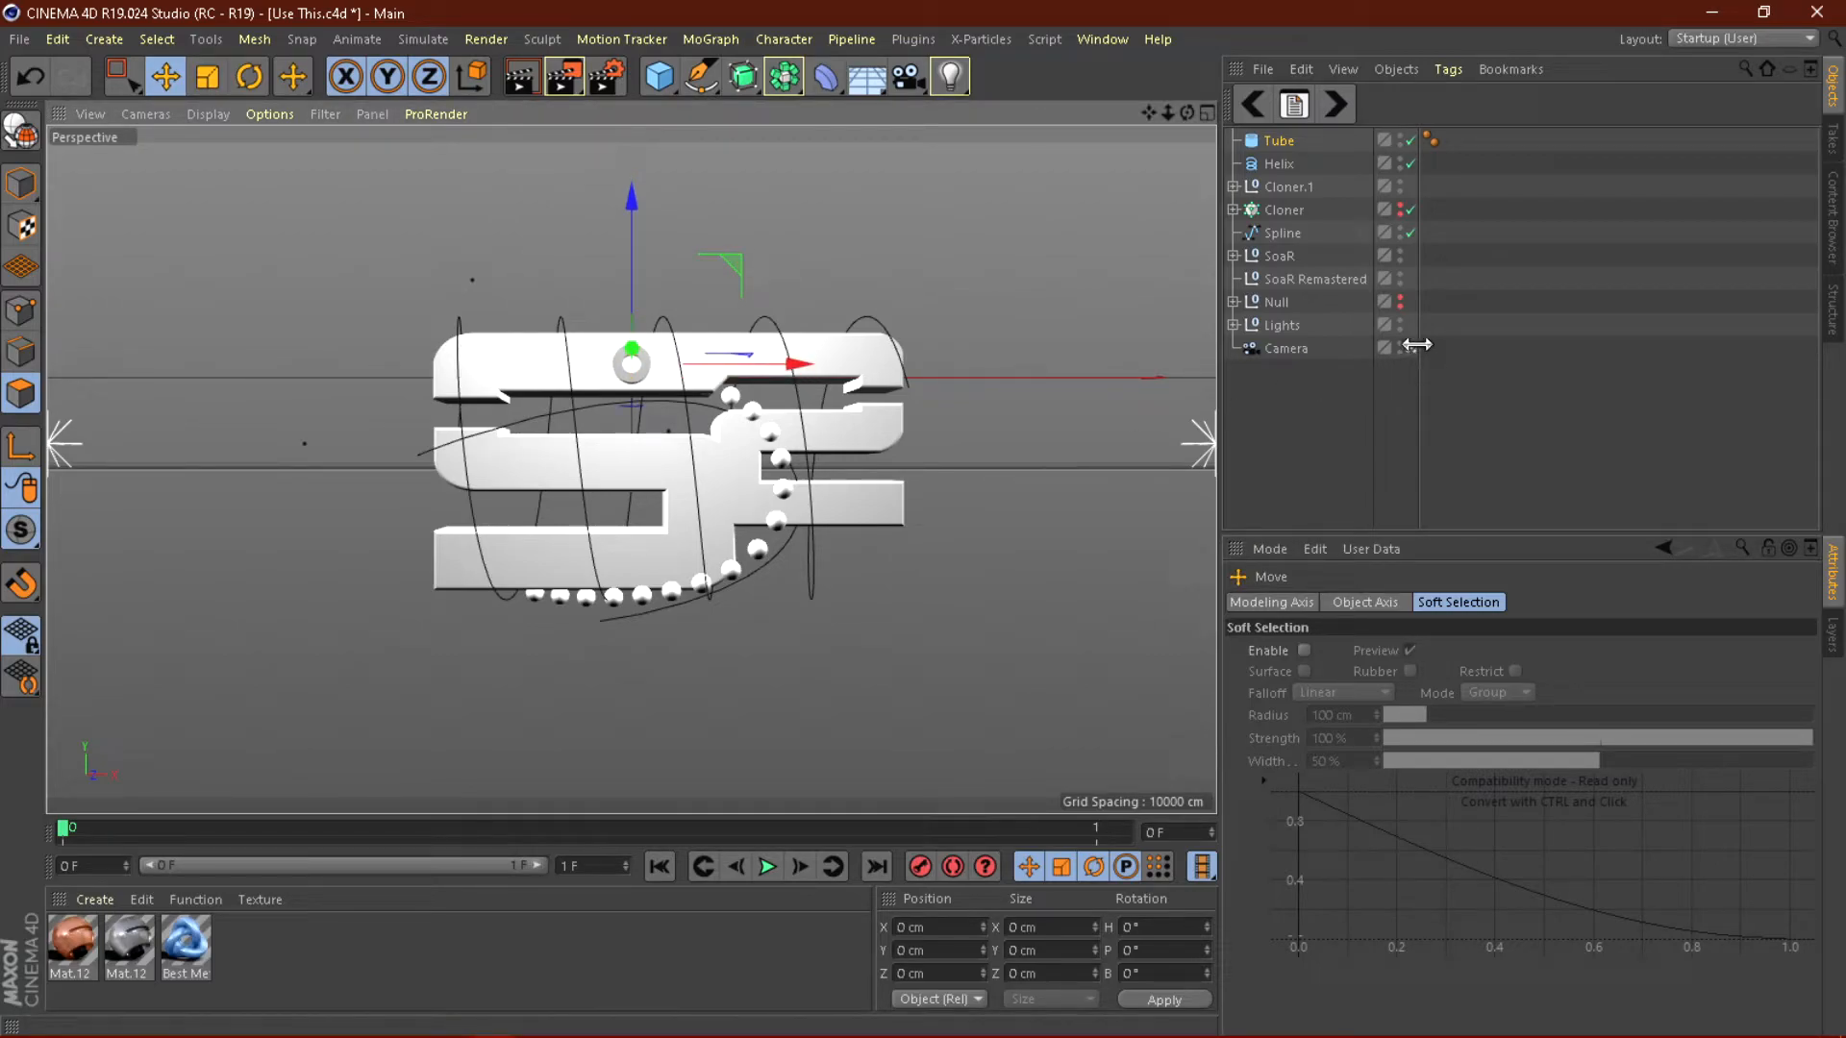
click(1410, 348)
alt+right_drag(412, 515, 474, 445)
mouse_move(537, 413)
alt+mouse_down()
mouse_move(575, 498)
mouse_move(656, 388)
mouse_move(558, 396)
alt+mouse_up()
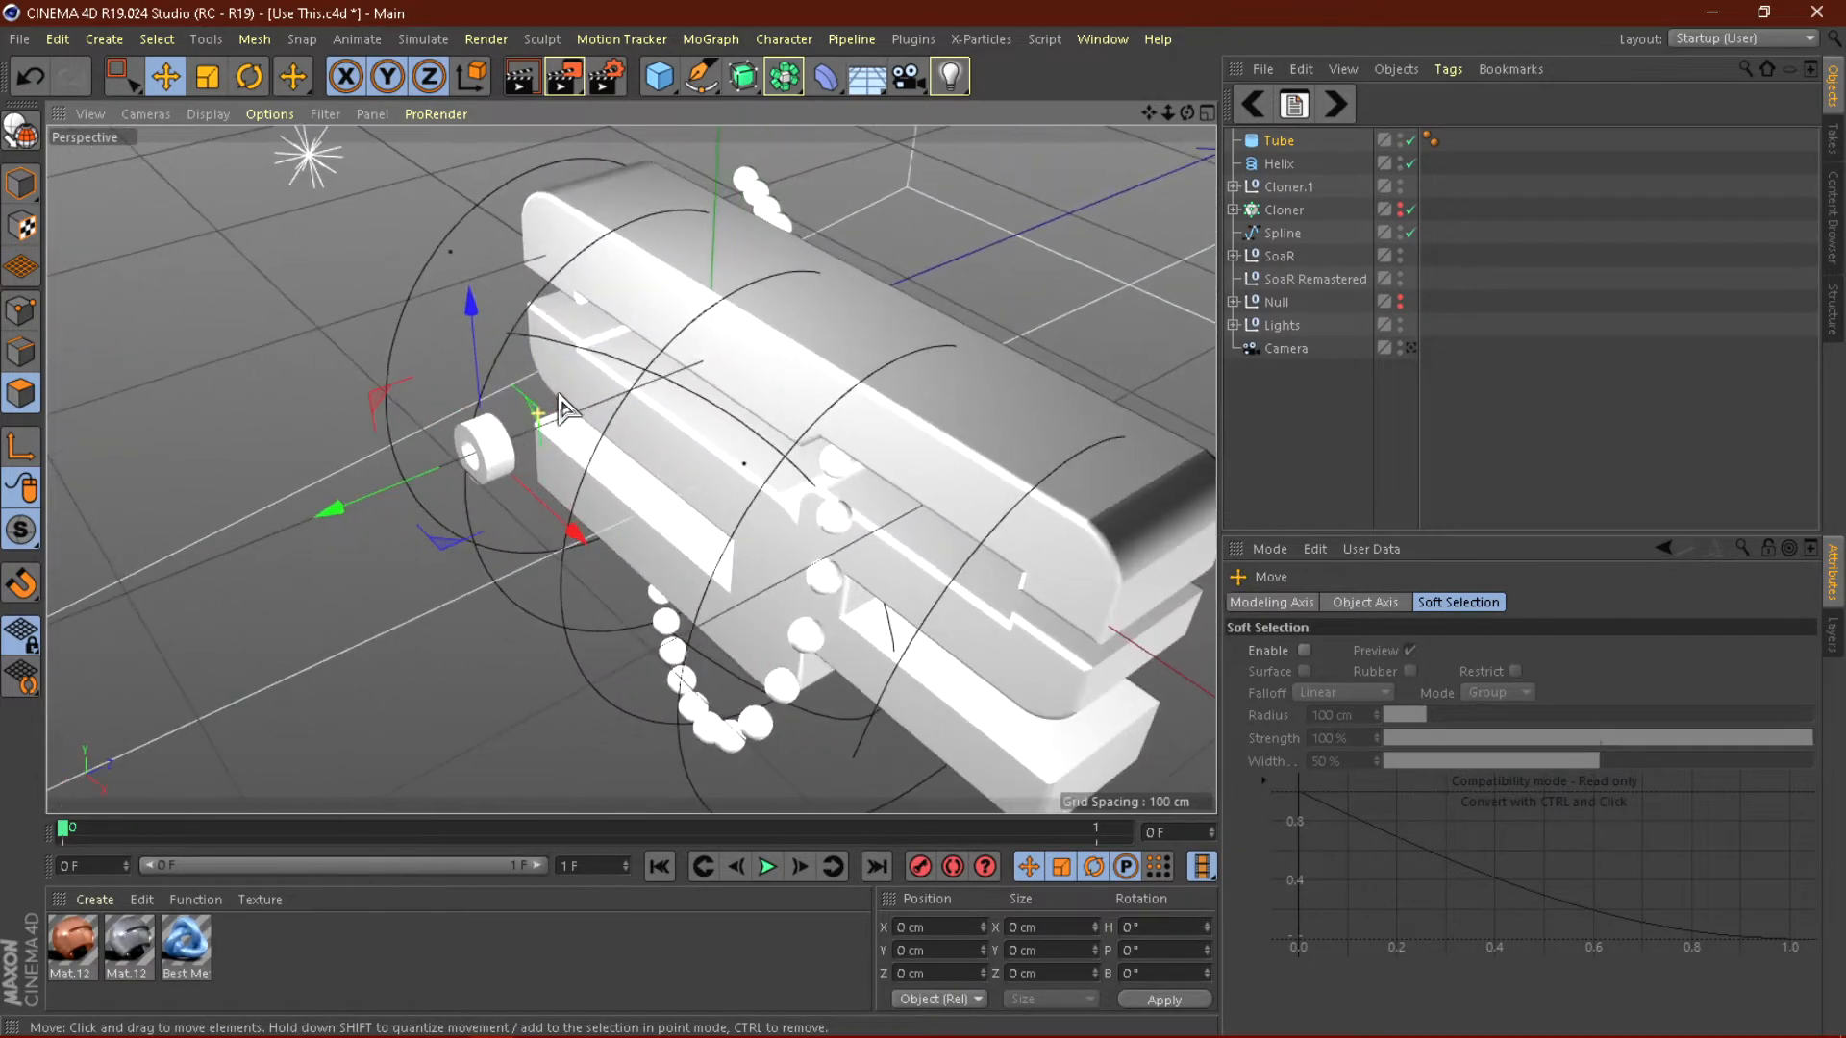
scroll(540, 474, up, 4)
alt+drag(503, 511, 958, 642)
alt+drag(663, 490, 479, 520)
scroll(598, 435, down, 5)
alt+drag(610, 442, 638, 486)
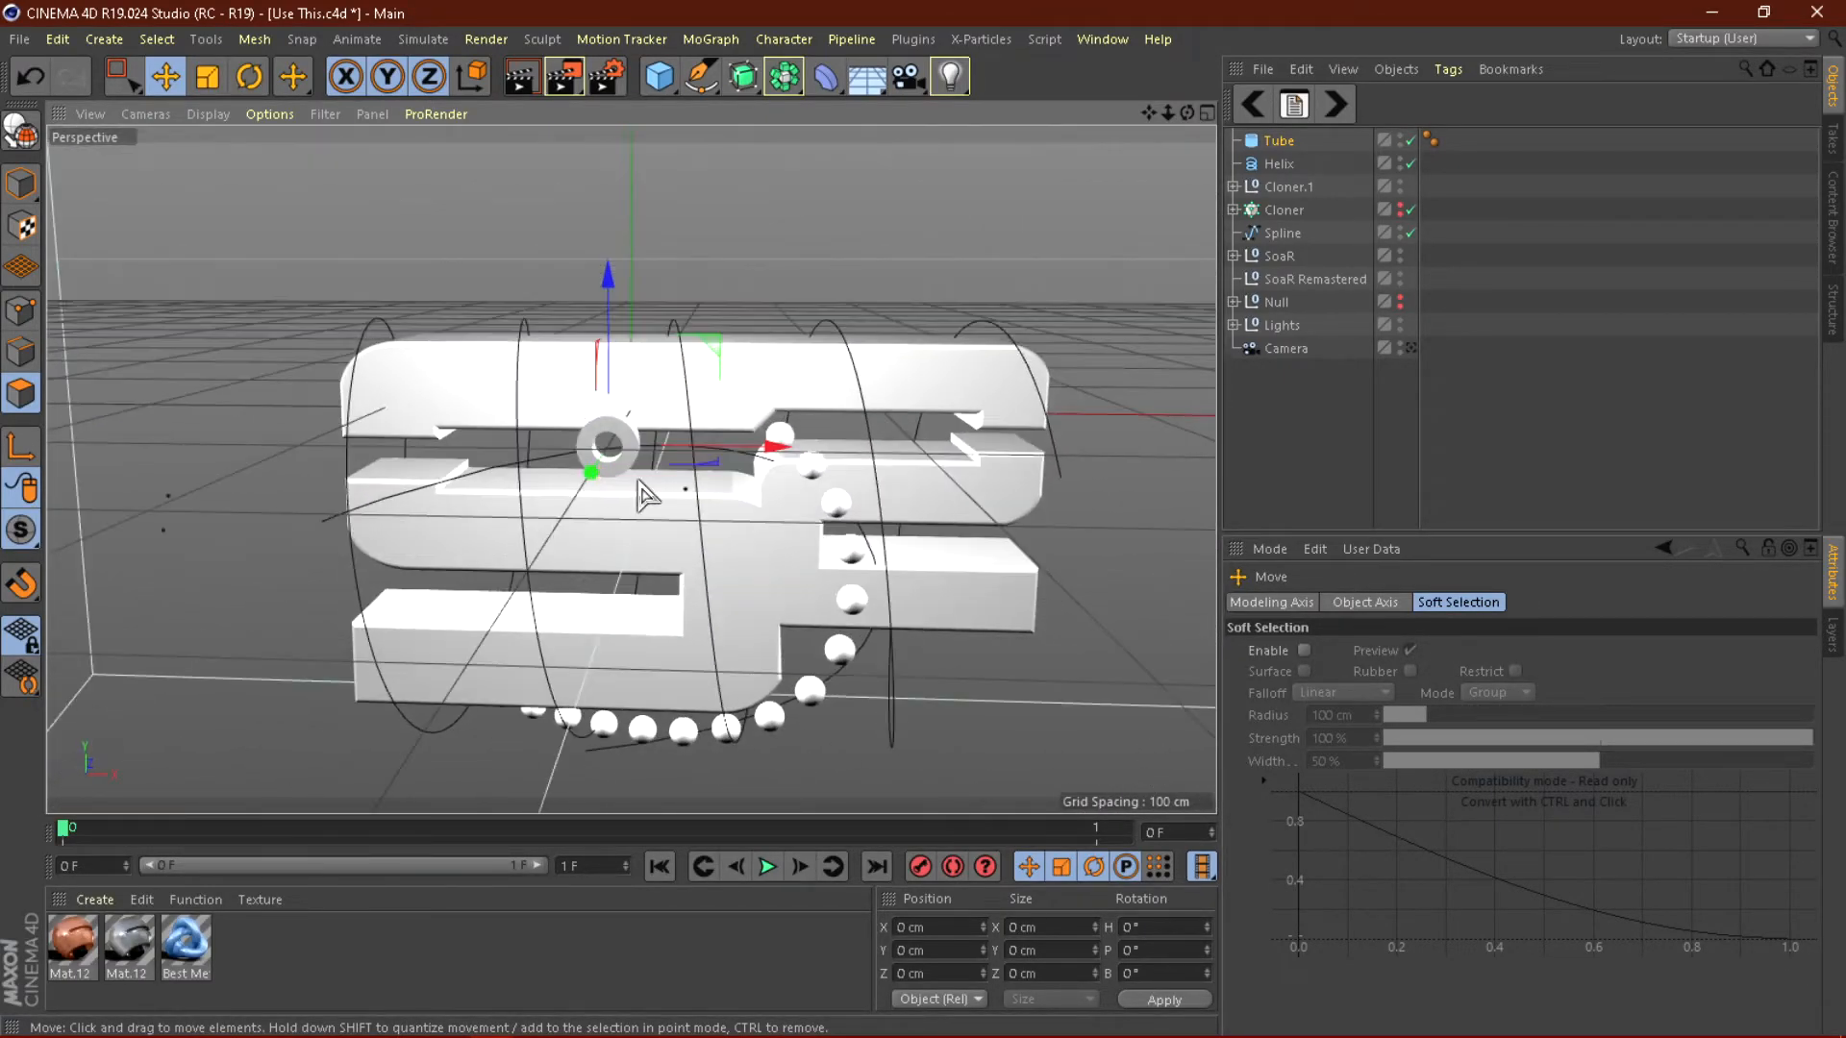
click(1410, 348)
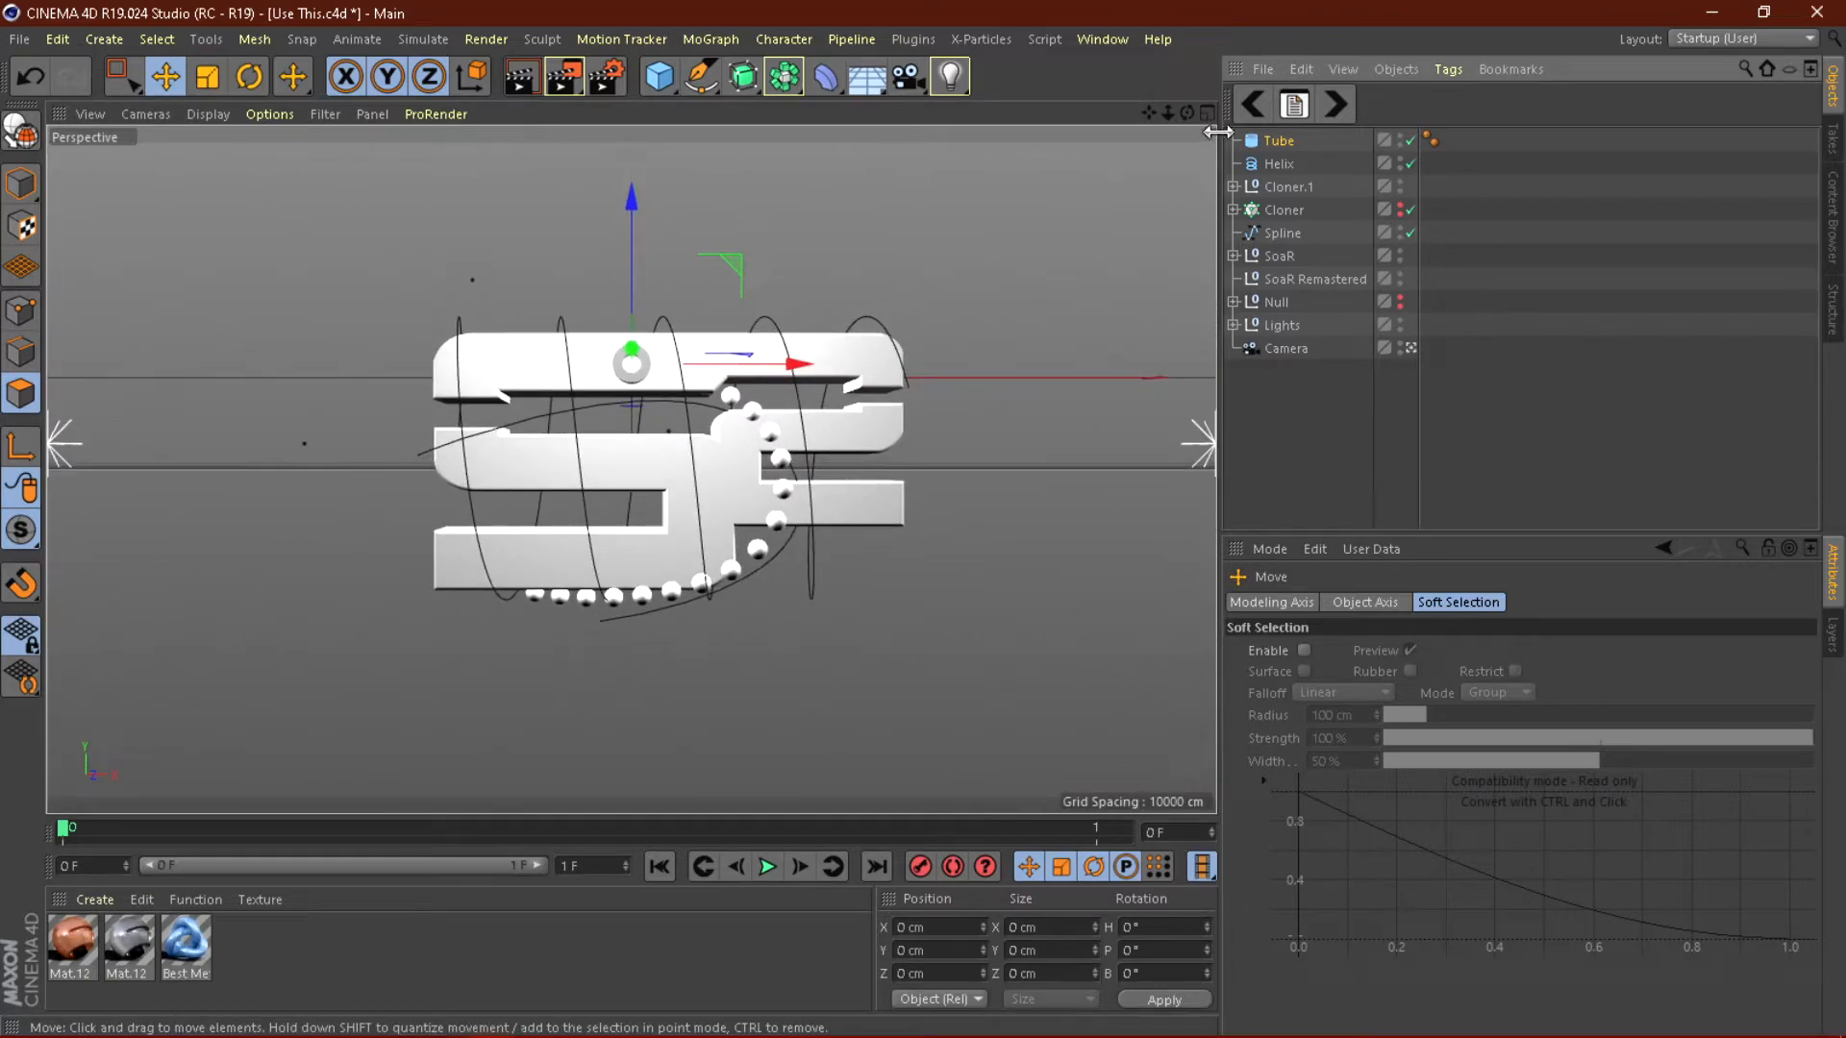
Put the tube into a new Cloner in Object mode and use the helix as the object to clone along.
click(711, 39)
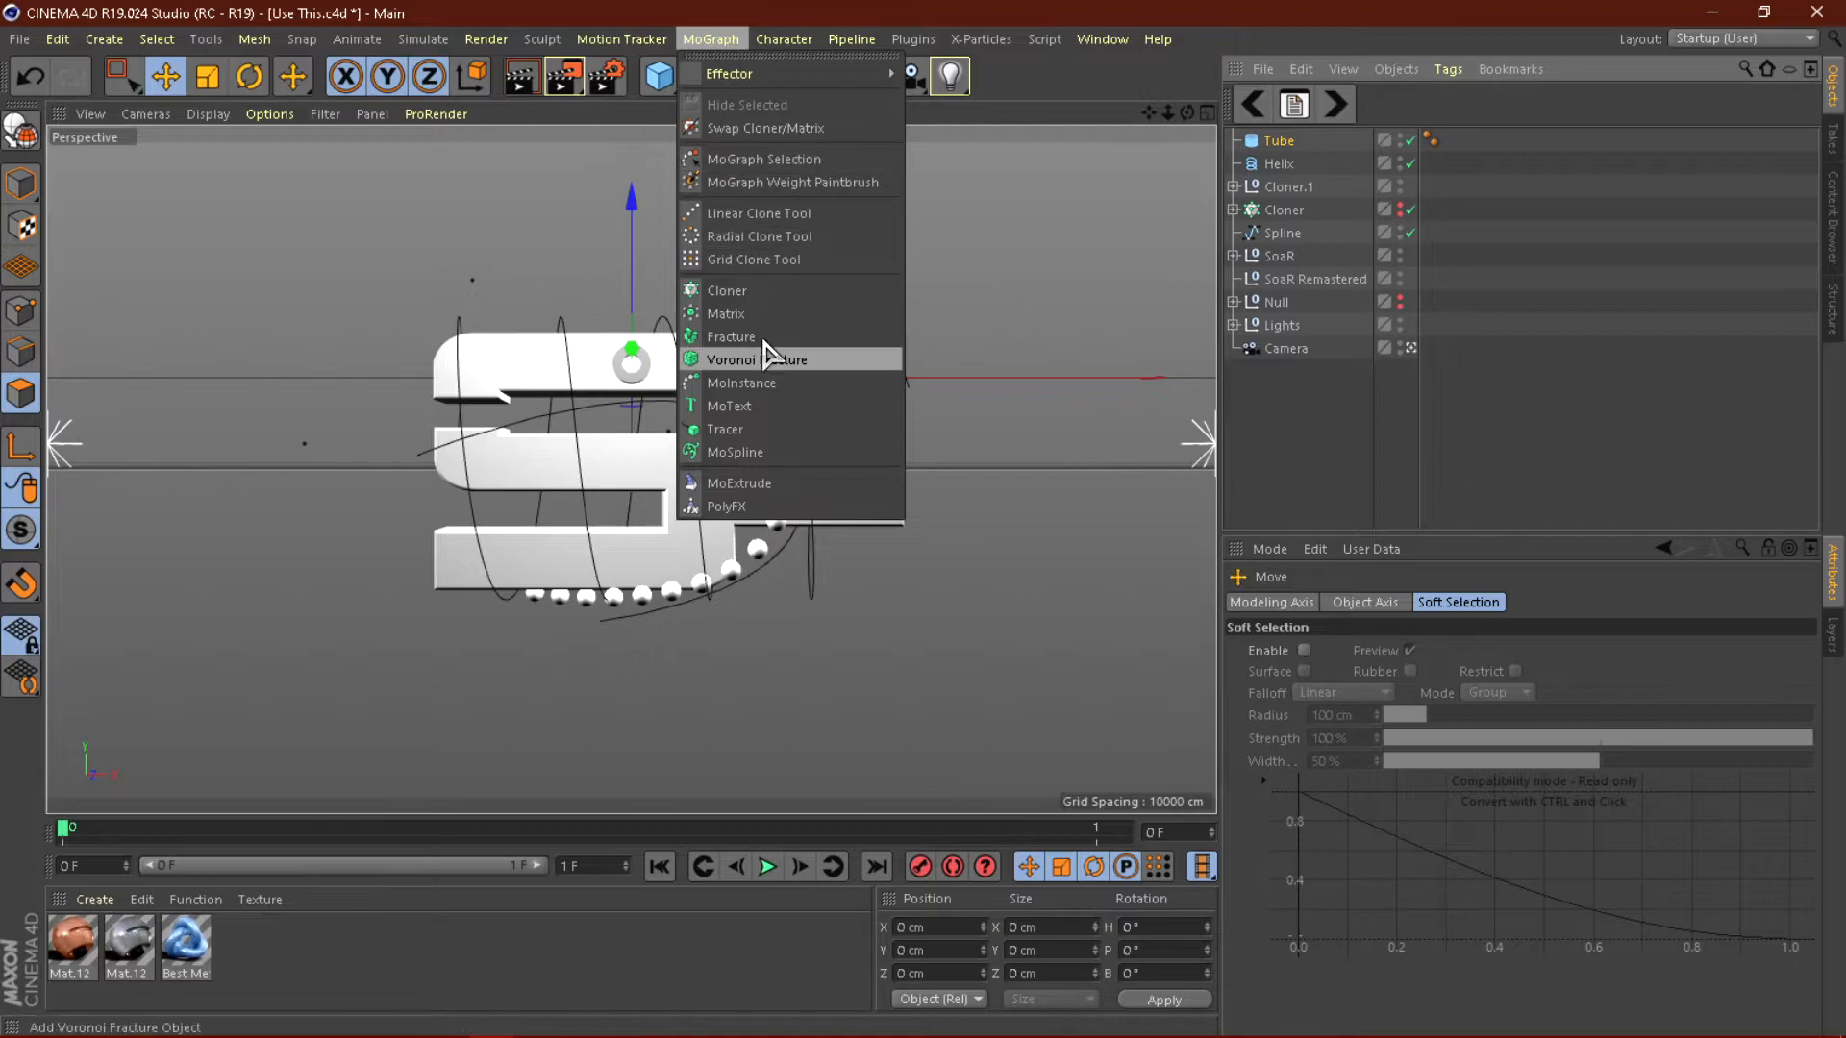
click(736, 296)
drag(1284, 139, 1286, 142)
click(1290, 142)
click(1384, 651)
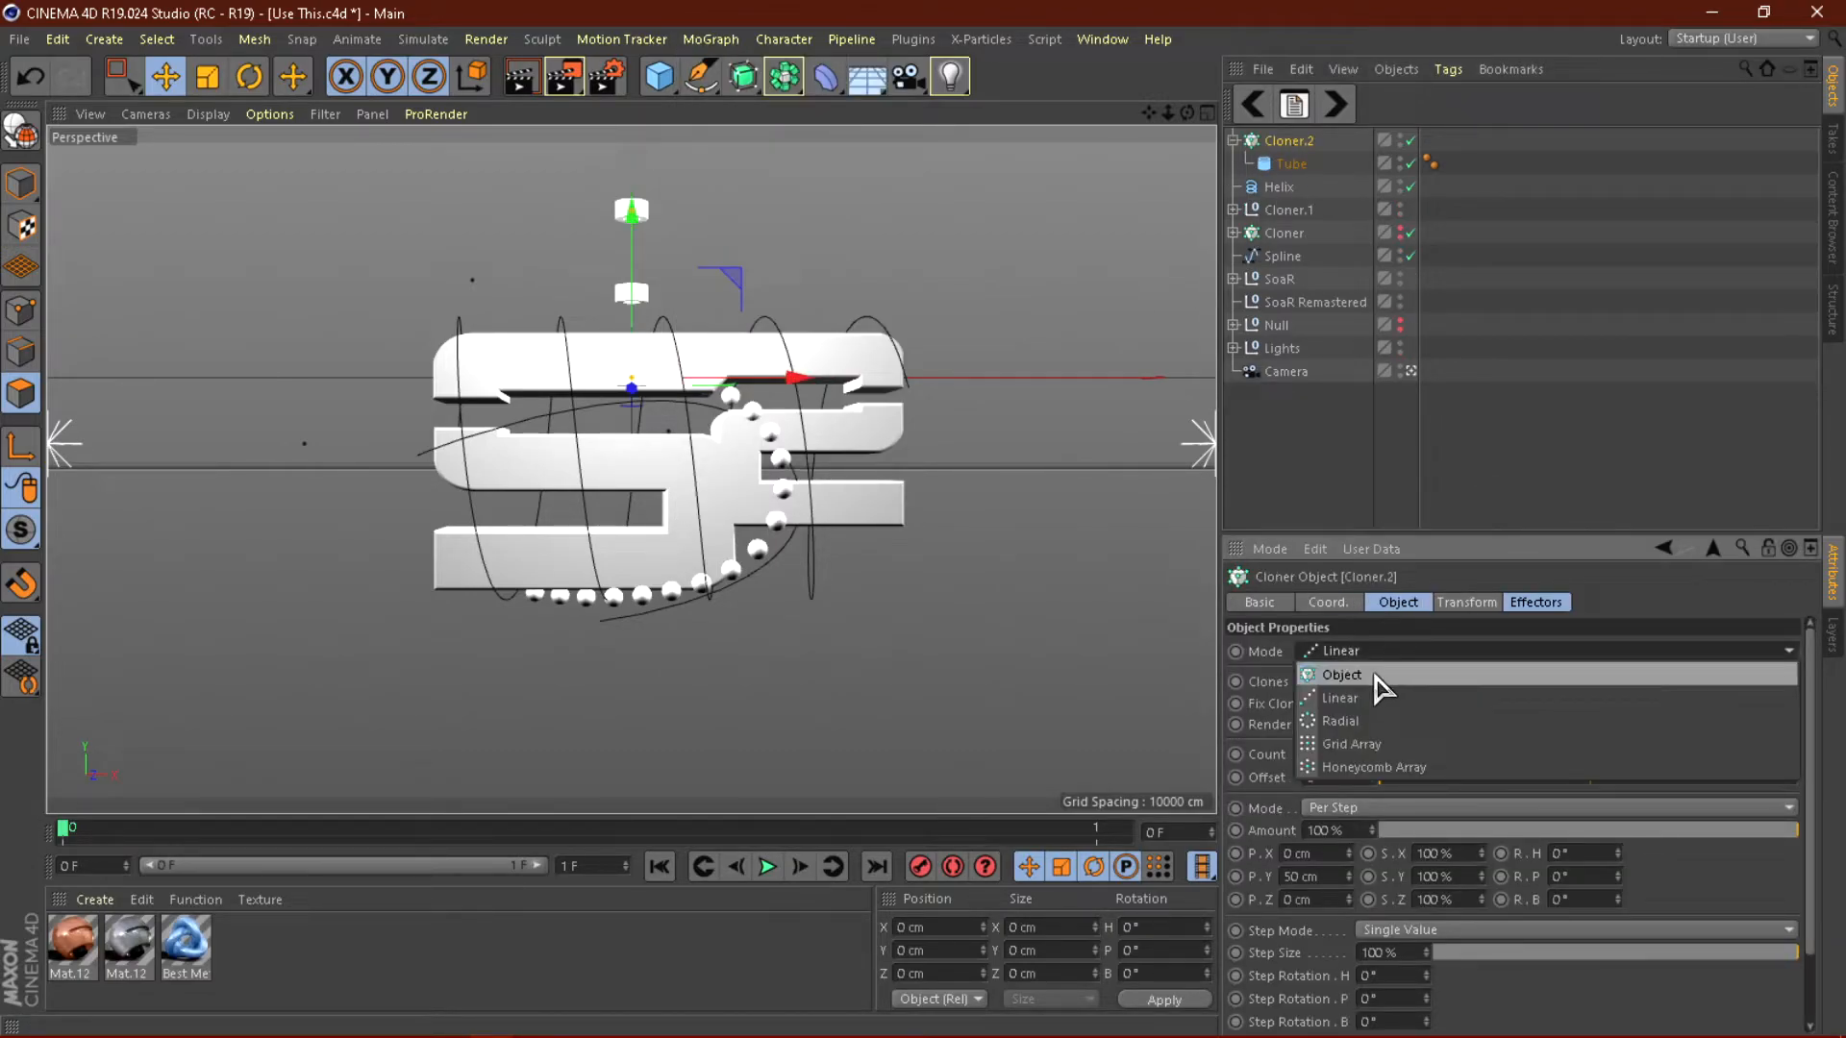
click(1382, 676)
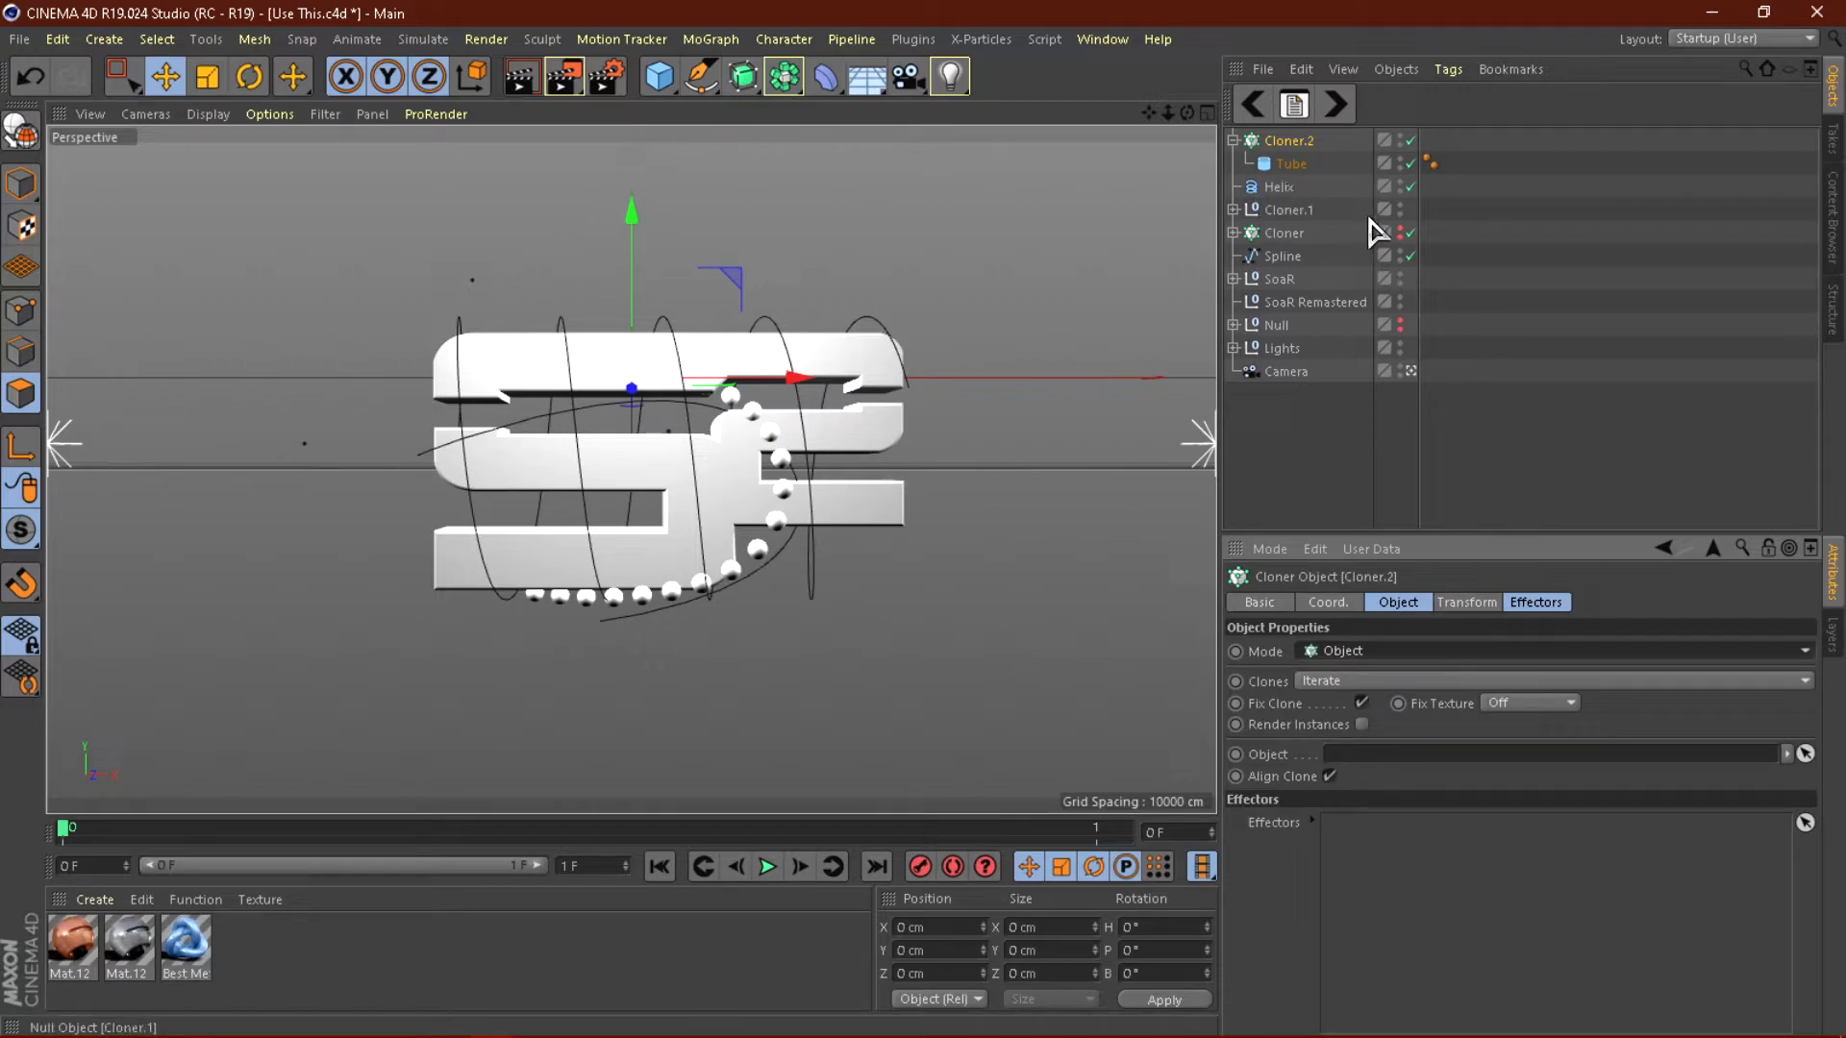
drag(1279, 187, 1490, 660)
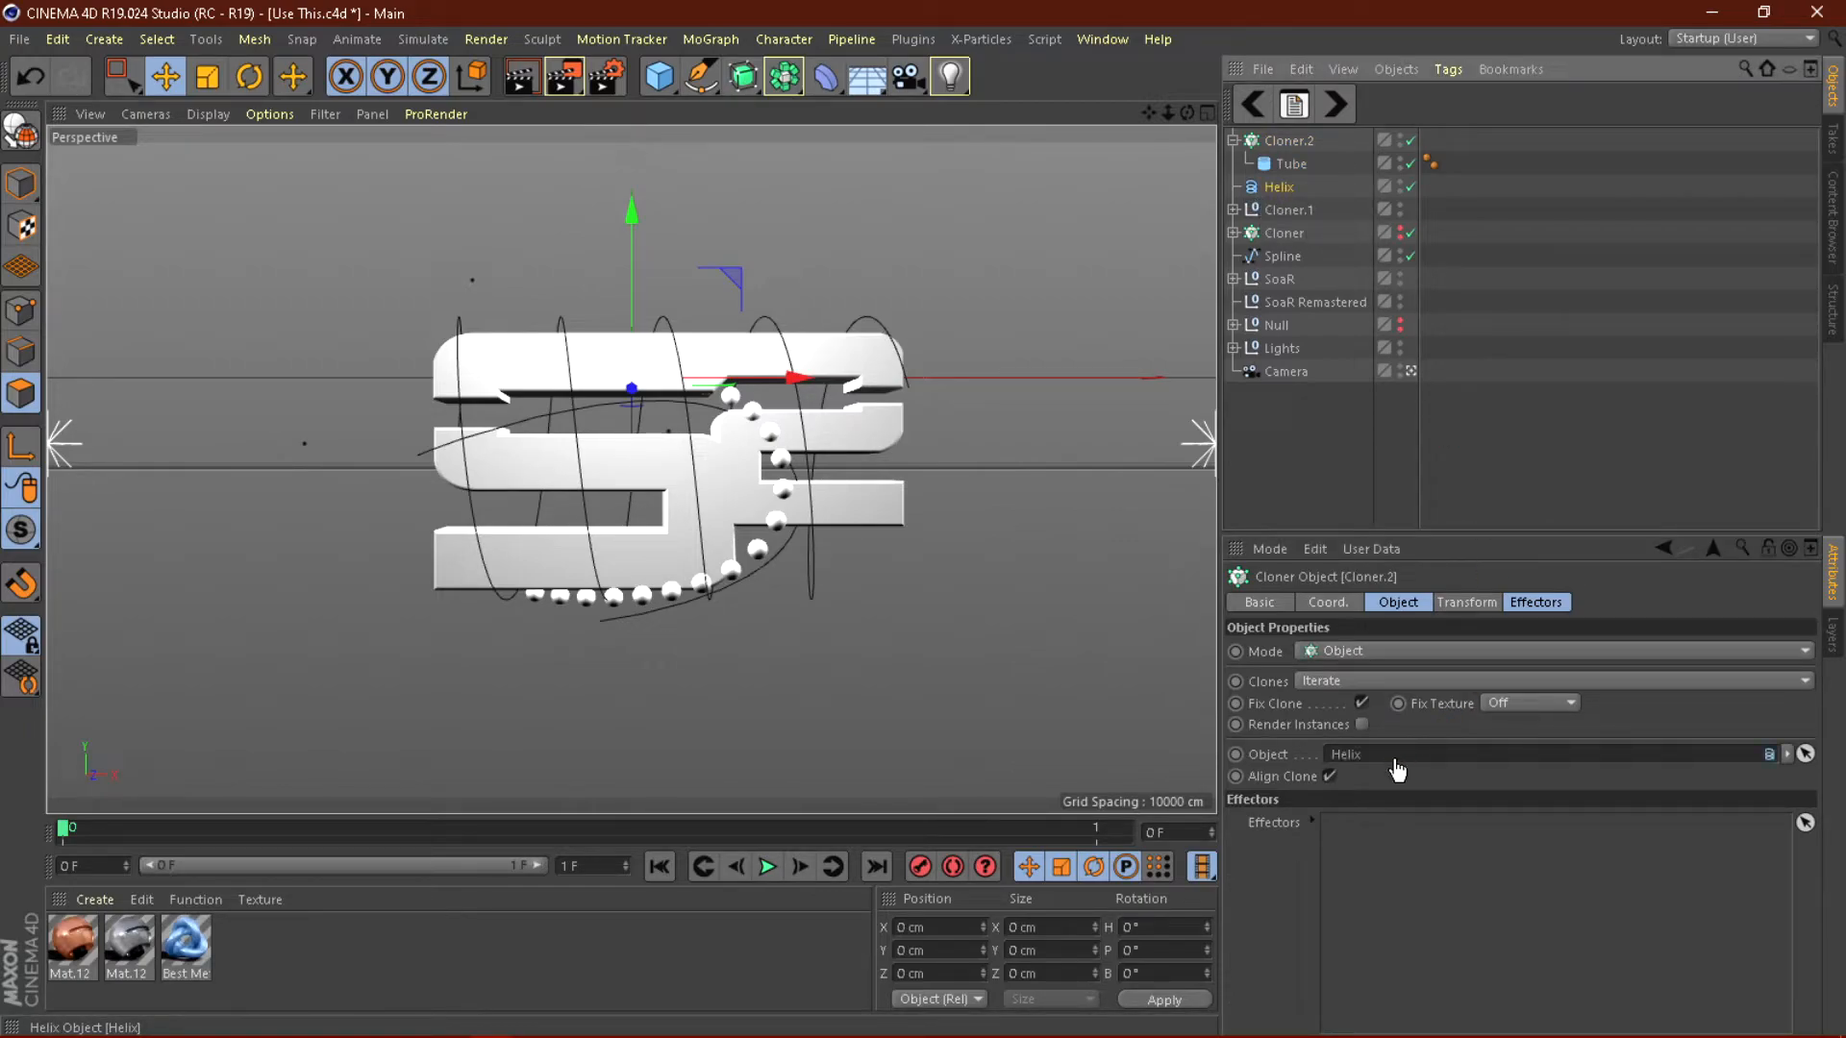
drag(1397, 770, 1402, 771)
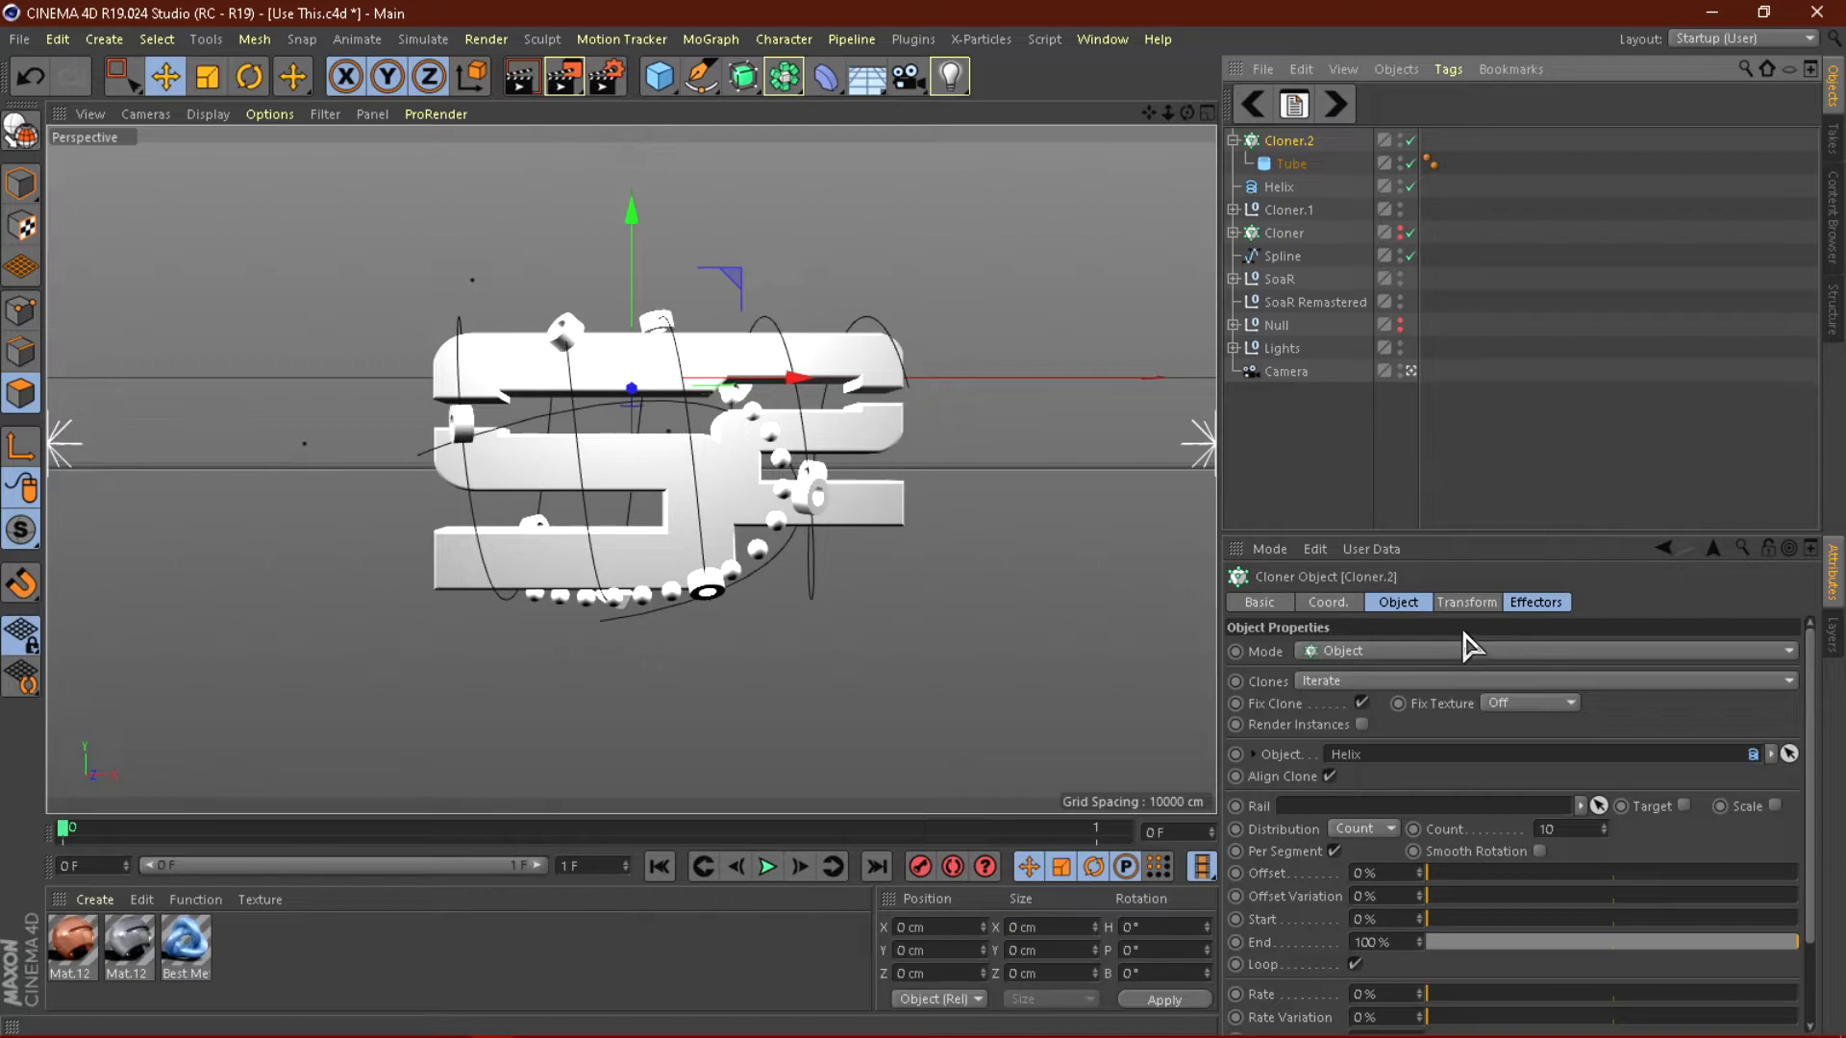
Leave the scene camera and raise the tube cloner's count to 49 along the helix.
click(1234, 140)
click(1411, 348)
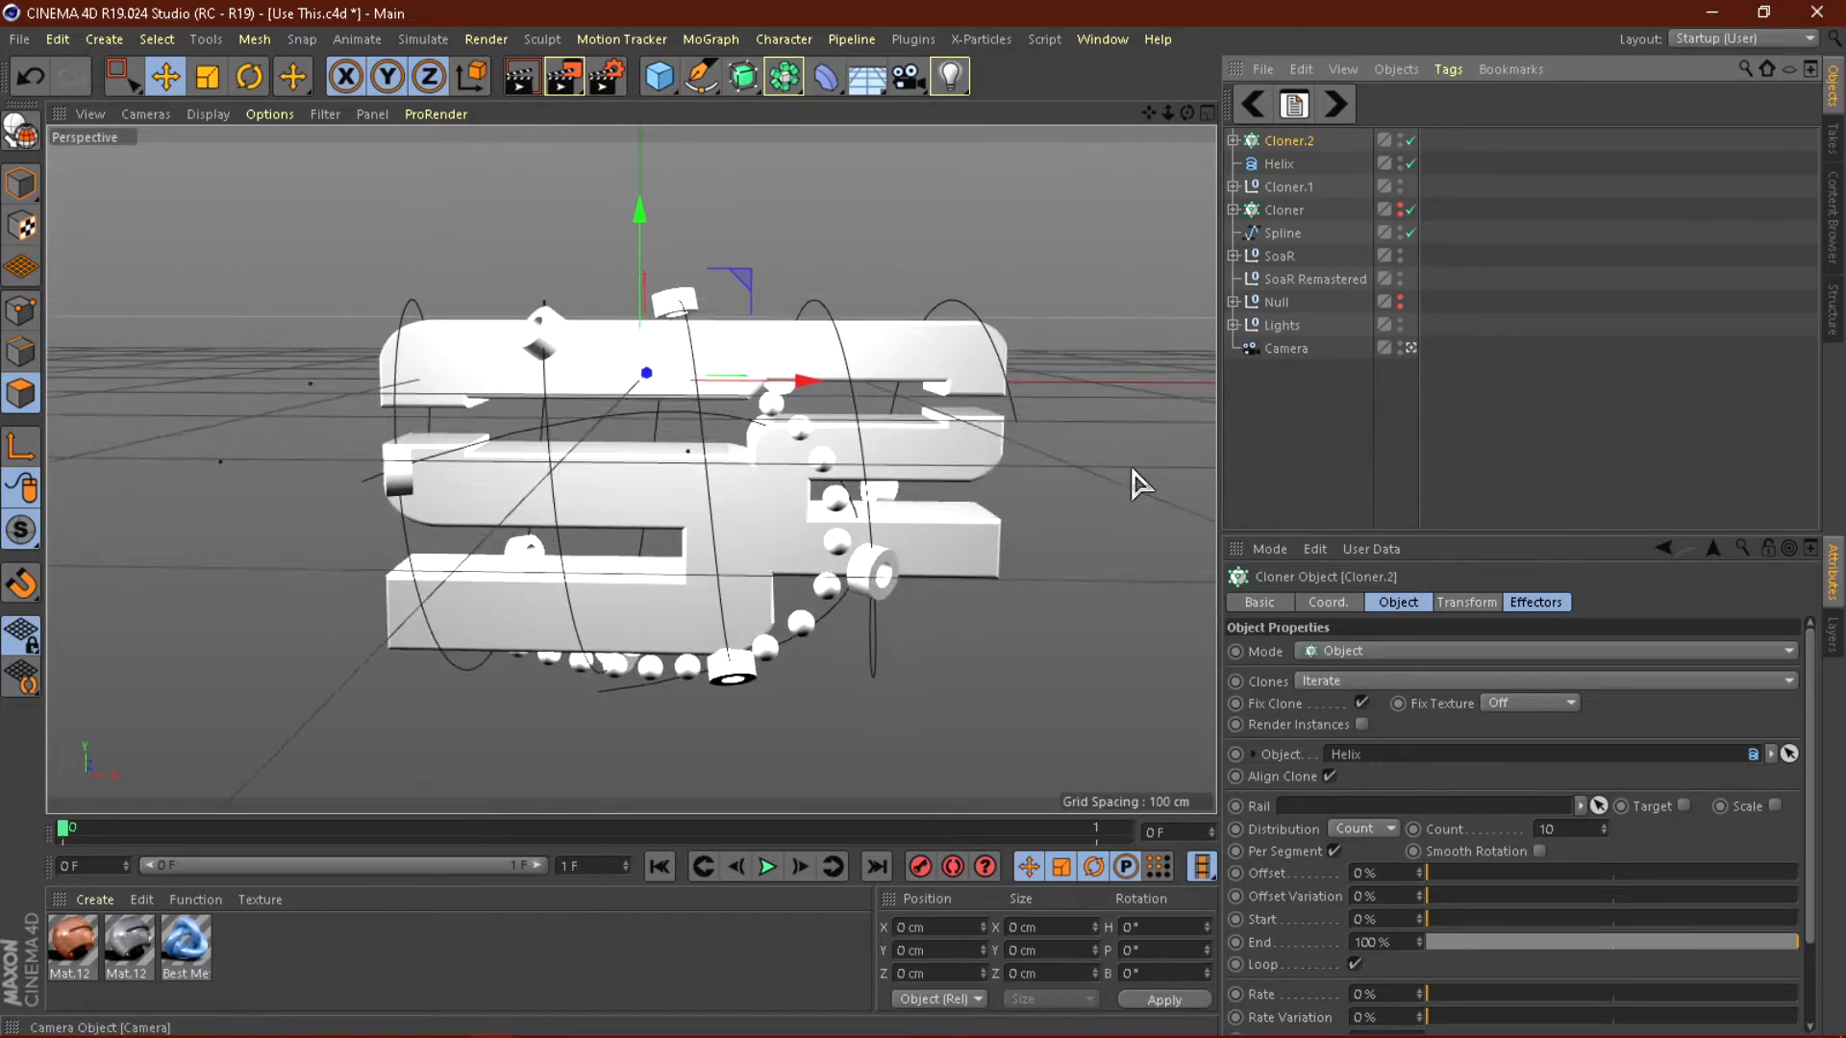
scroll(932, 490, up, 3)
alt+drag(926, 489, 973, 460)
click(1233, 141)
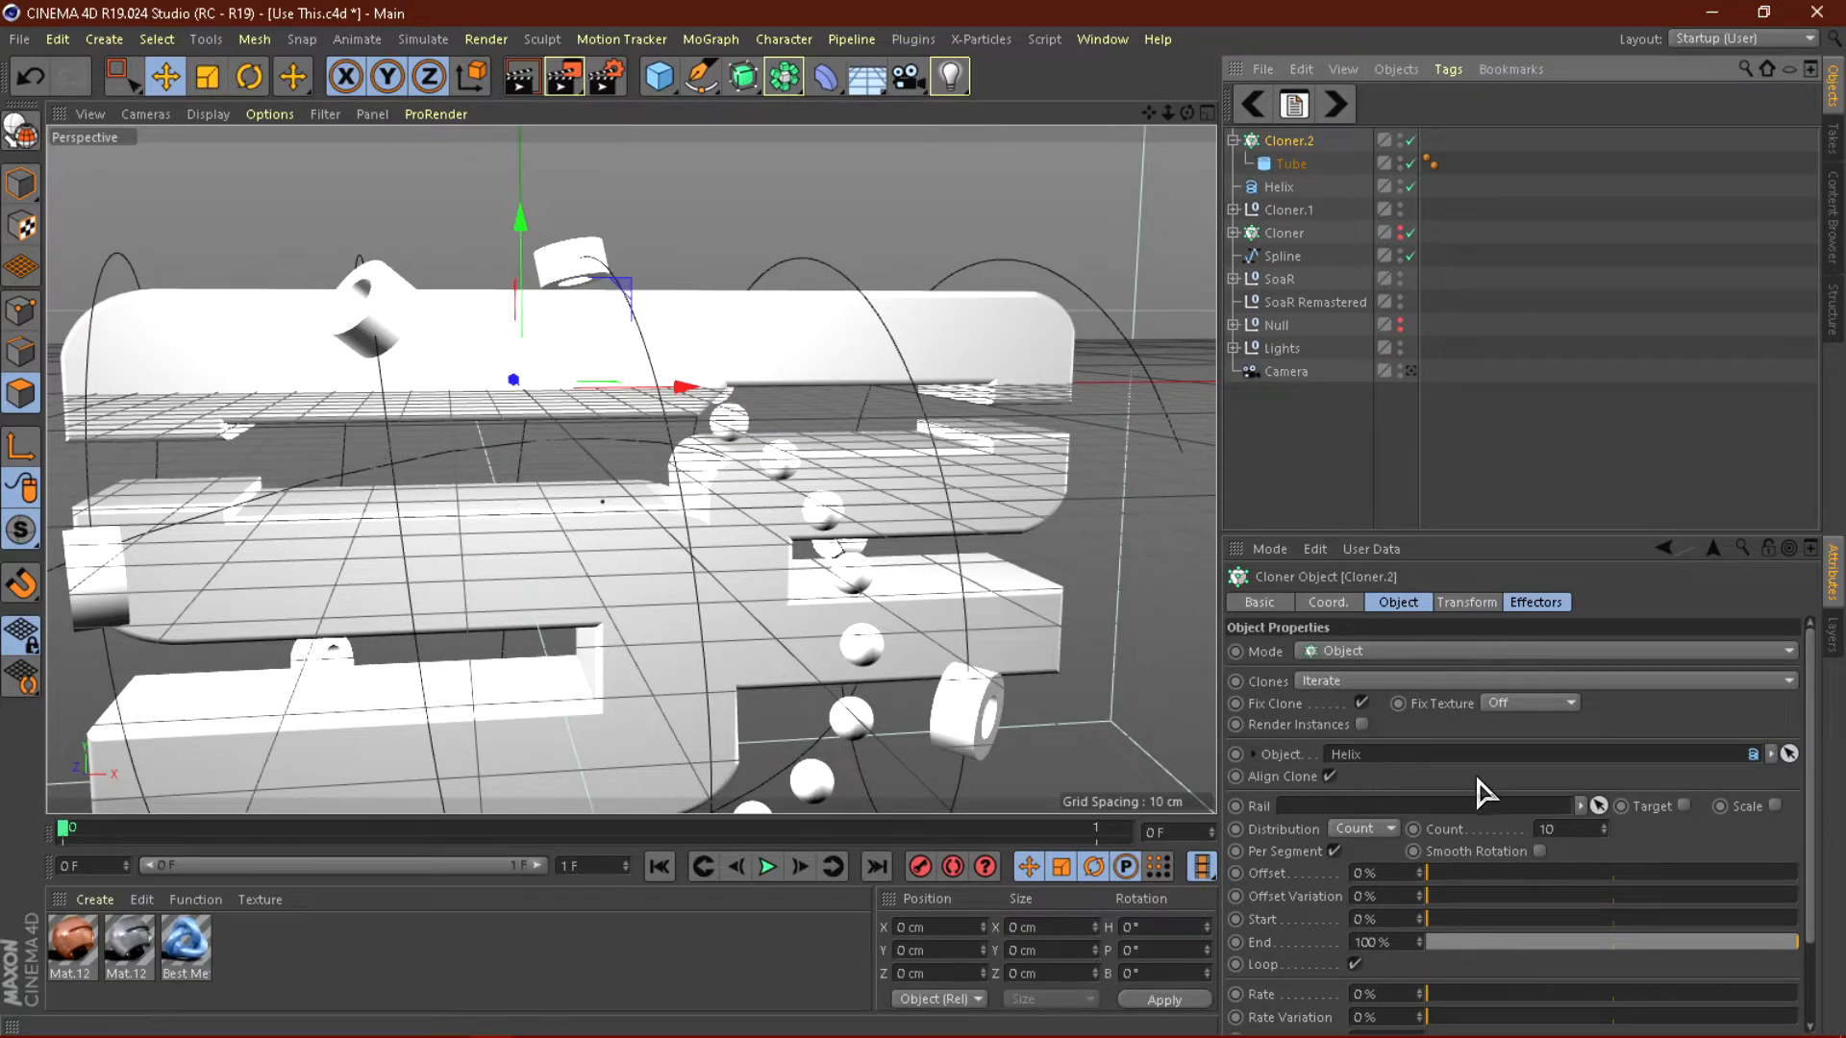
drag(1603, 829, 1604, 791)
scroll(807, 316, down, 1)
scroll(805, 314, down, 3)
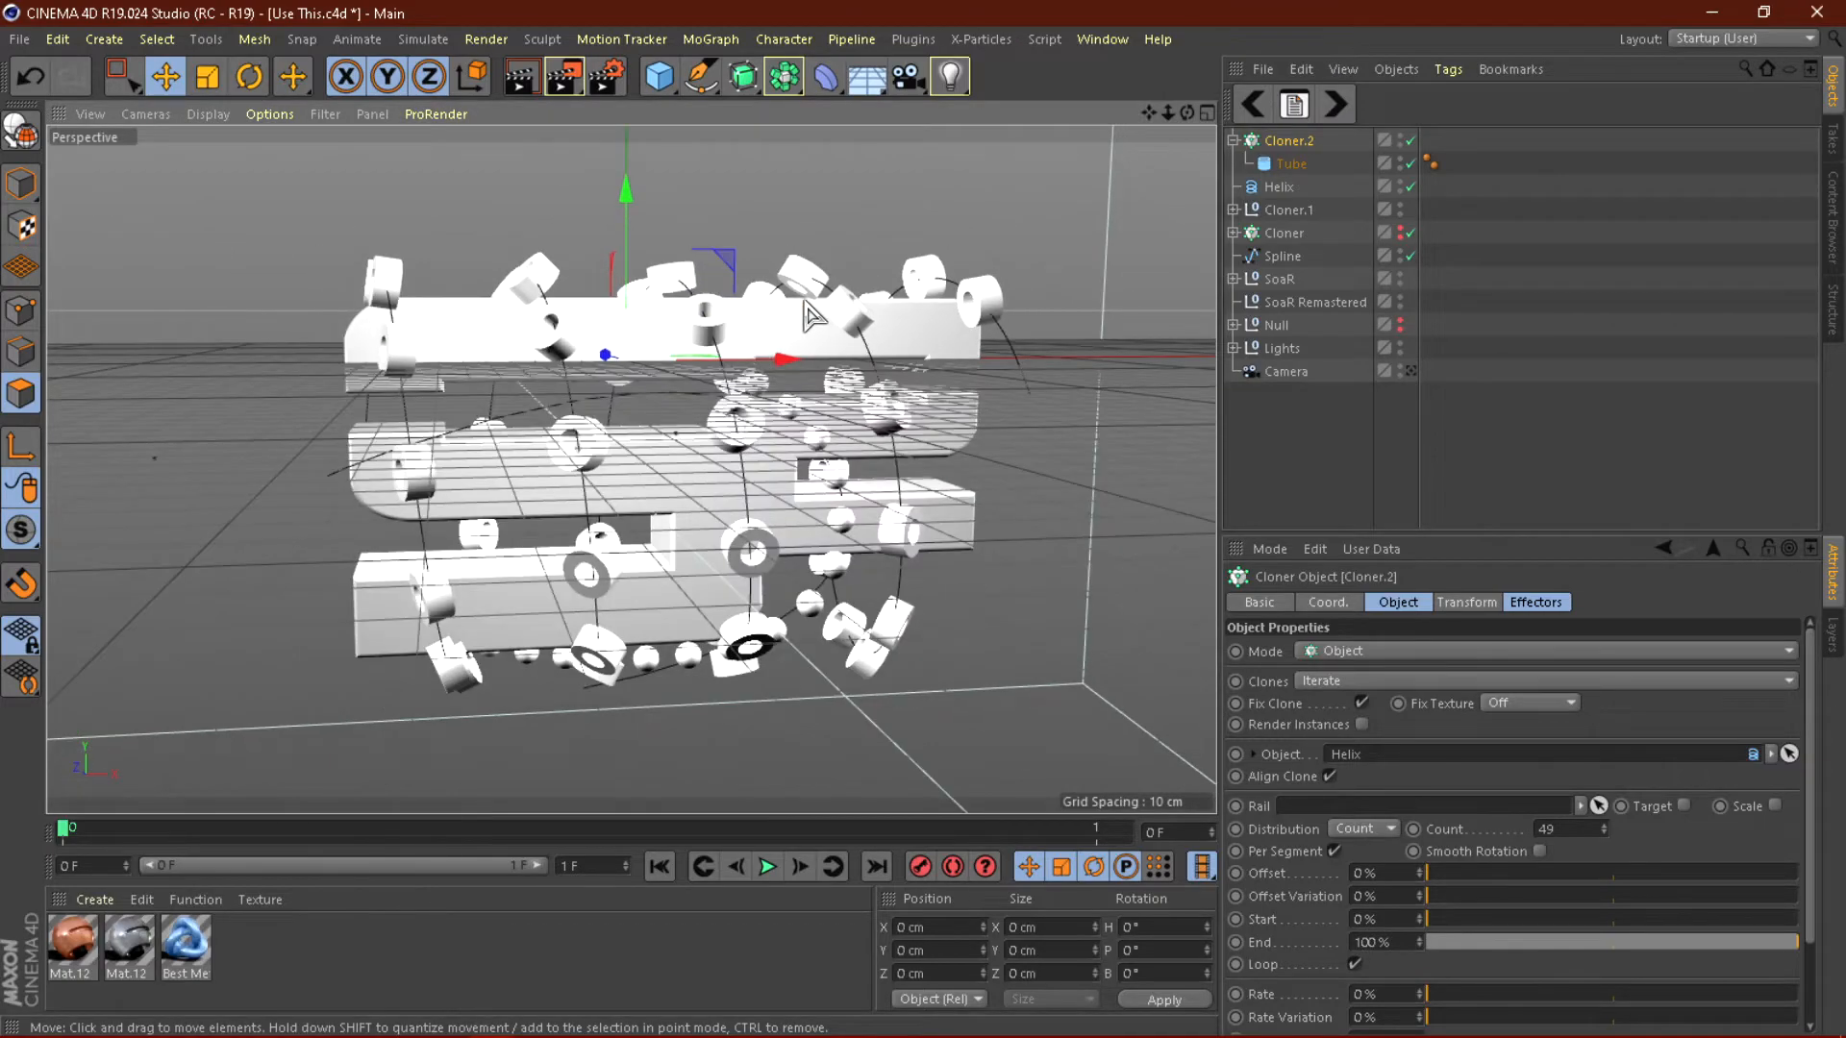
scroll(782, 344, up, 1)
mouse_move(673, 457)
alt+mouse_down()
mouse_move(870, 577)
mouse_move(878, 392)
mouse_move(856, 365)
alt+mouse_up()
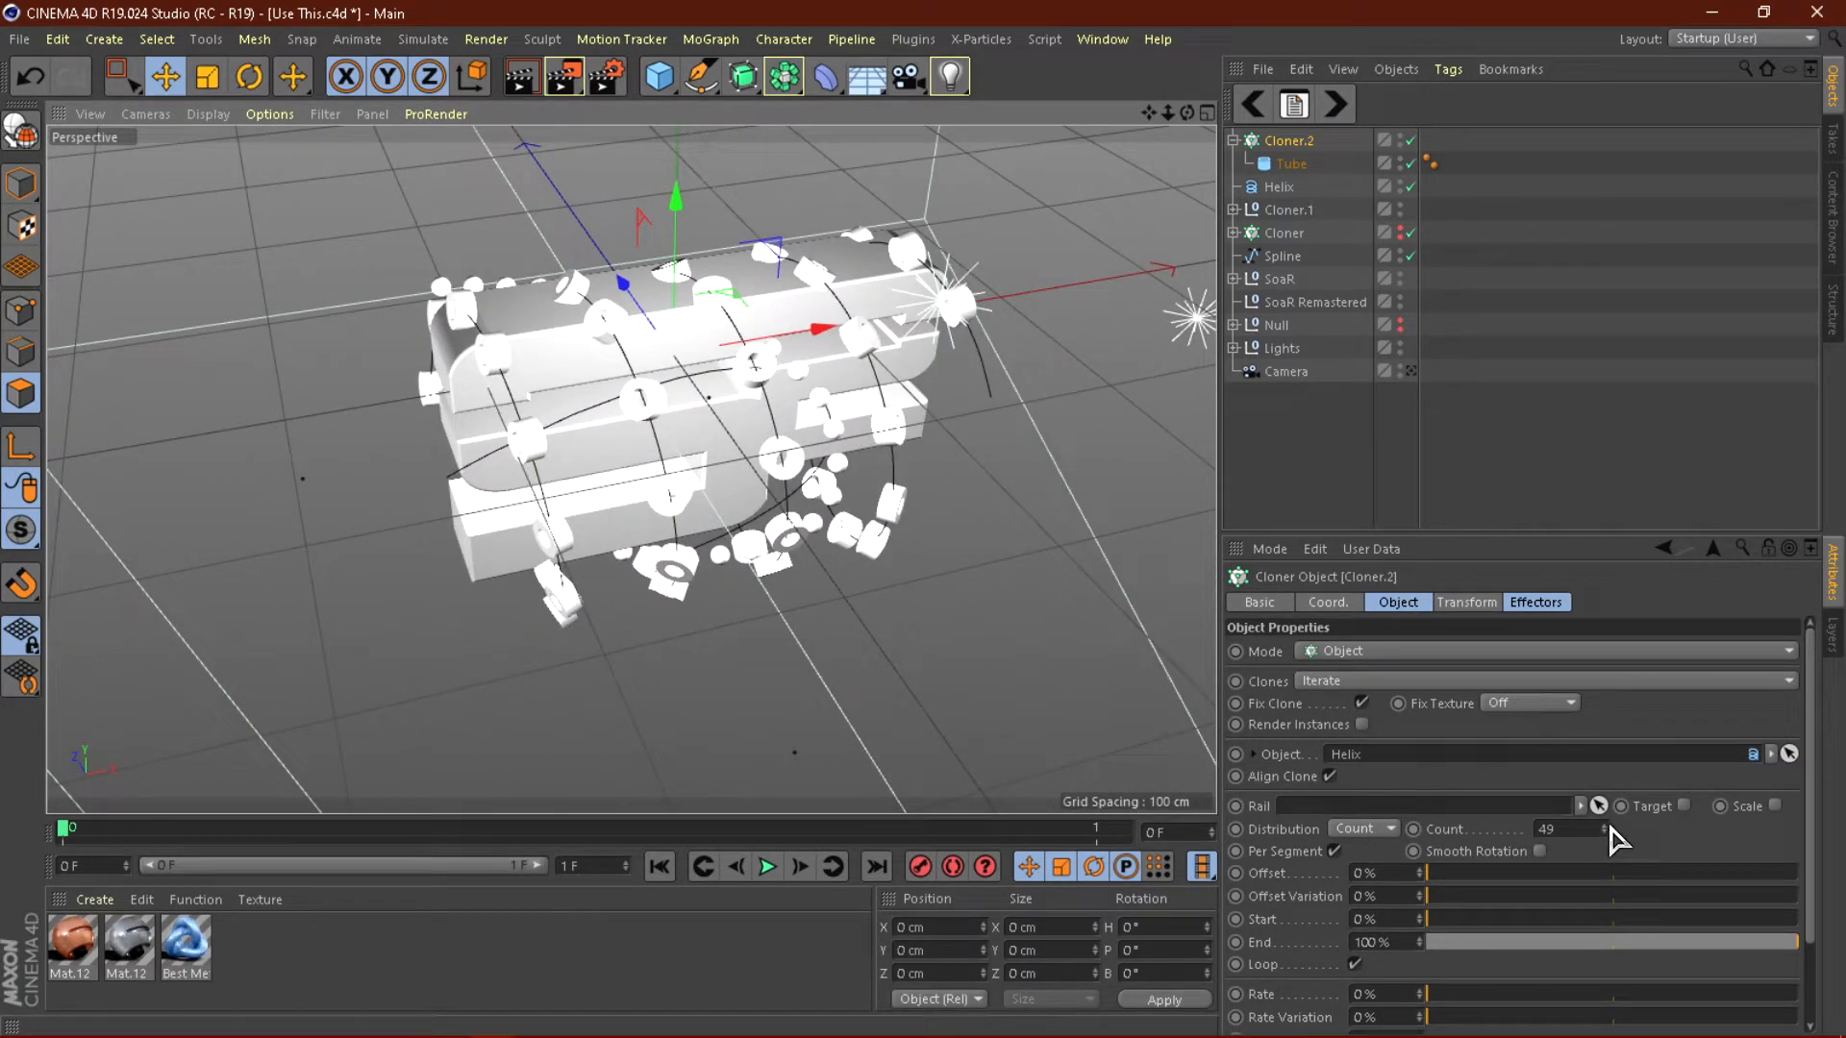
Raise the tube cloner's count to 75, checking the spacing of the tubes from several angles.
drag(1611, 829, 1611, 812)
click(1605, 833)
click(1605, 832)
click(1605, 832)
click(1605, 833)
click(1605, 833)
mouse_move(775, 569)
alt+mouse_down()
mouse_move(746, 616)
mouse_move(536, 651)
mouse_move(615, 687)
alt+mouse_up()
drag(1603, 833, 1603, 816)
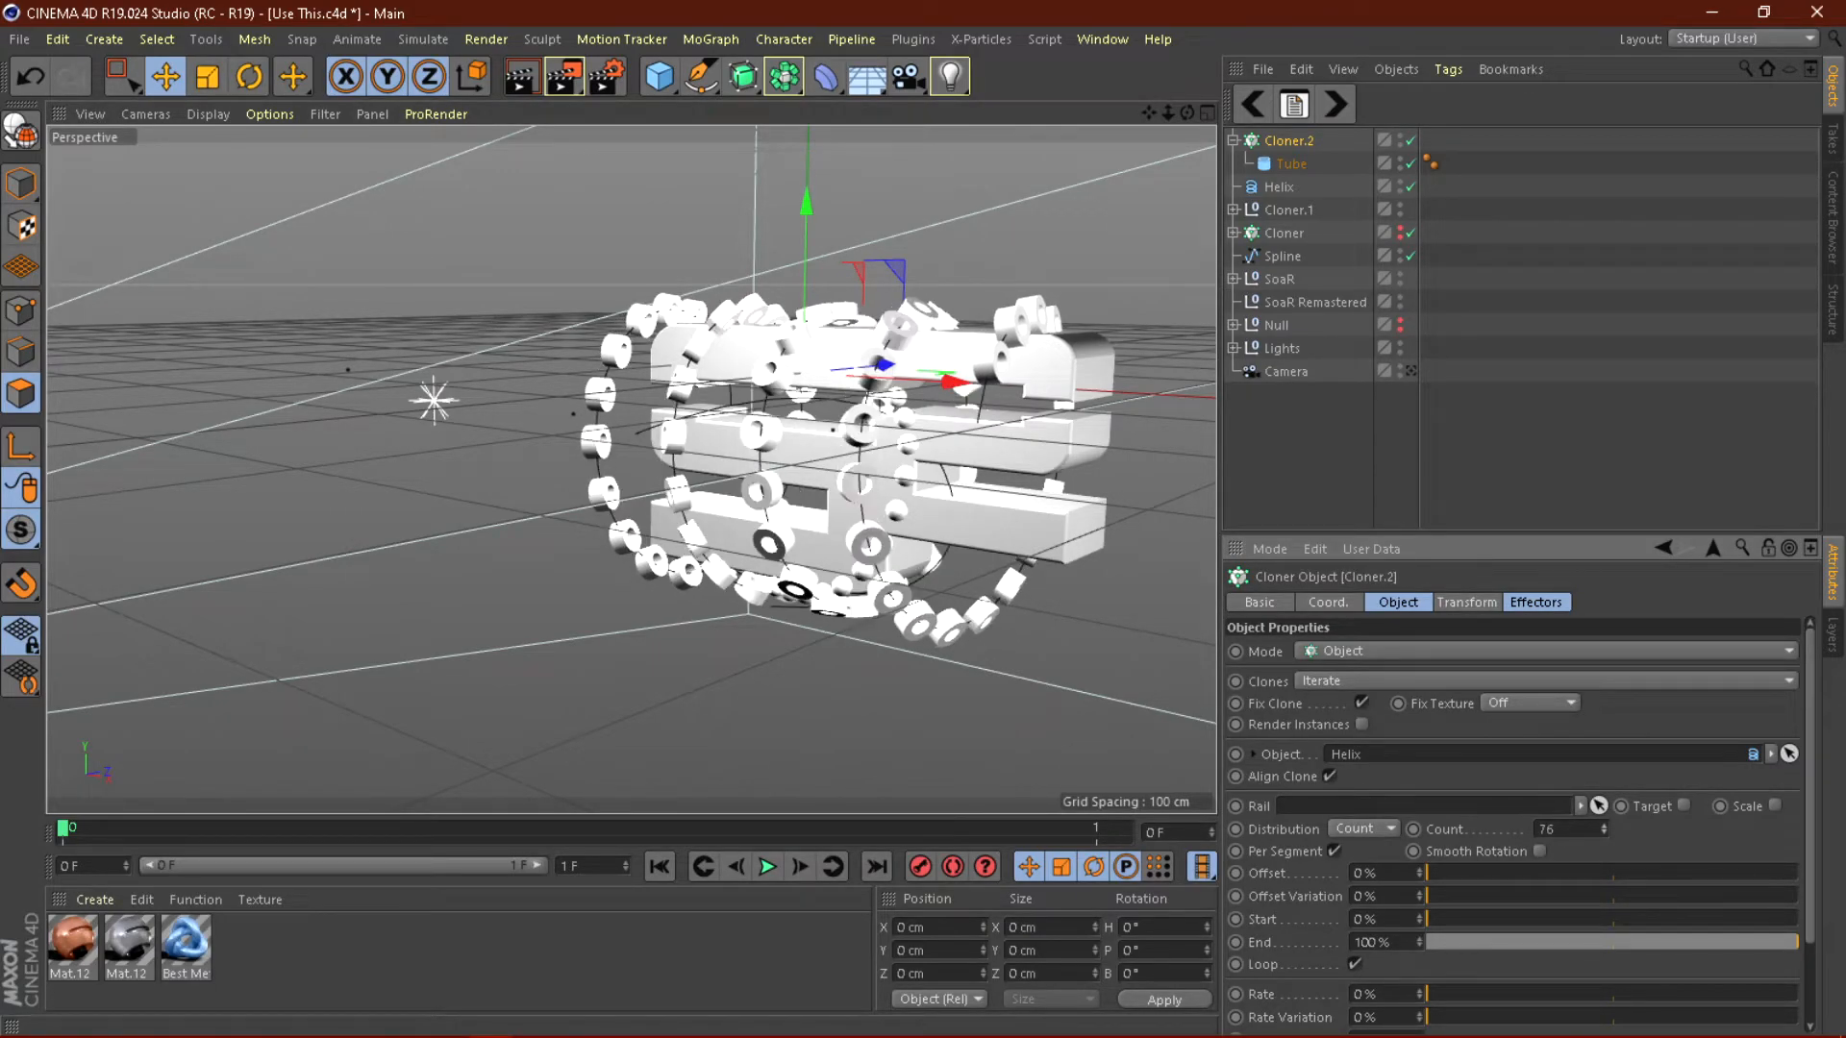
mouse_move(903, 663)
alt+mouse_down()
mouse_move(997, 683)
mouse_move(1046, 609)
mouse_move(920, 610)
alt+mouse_up()
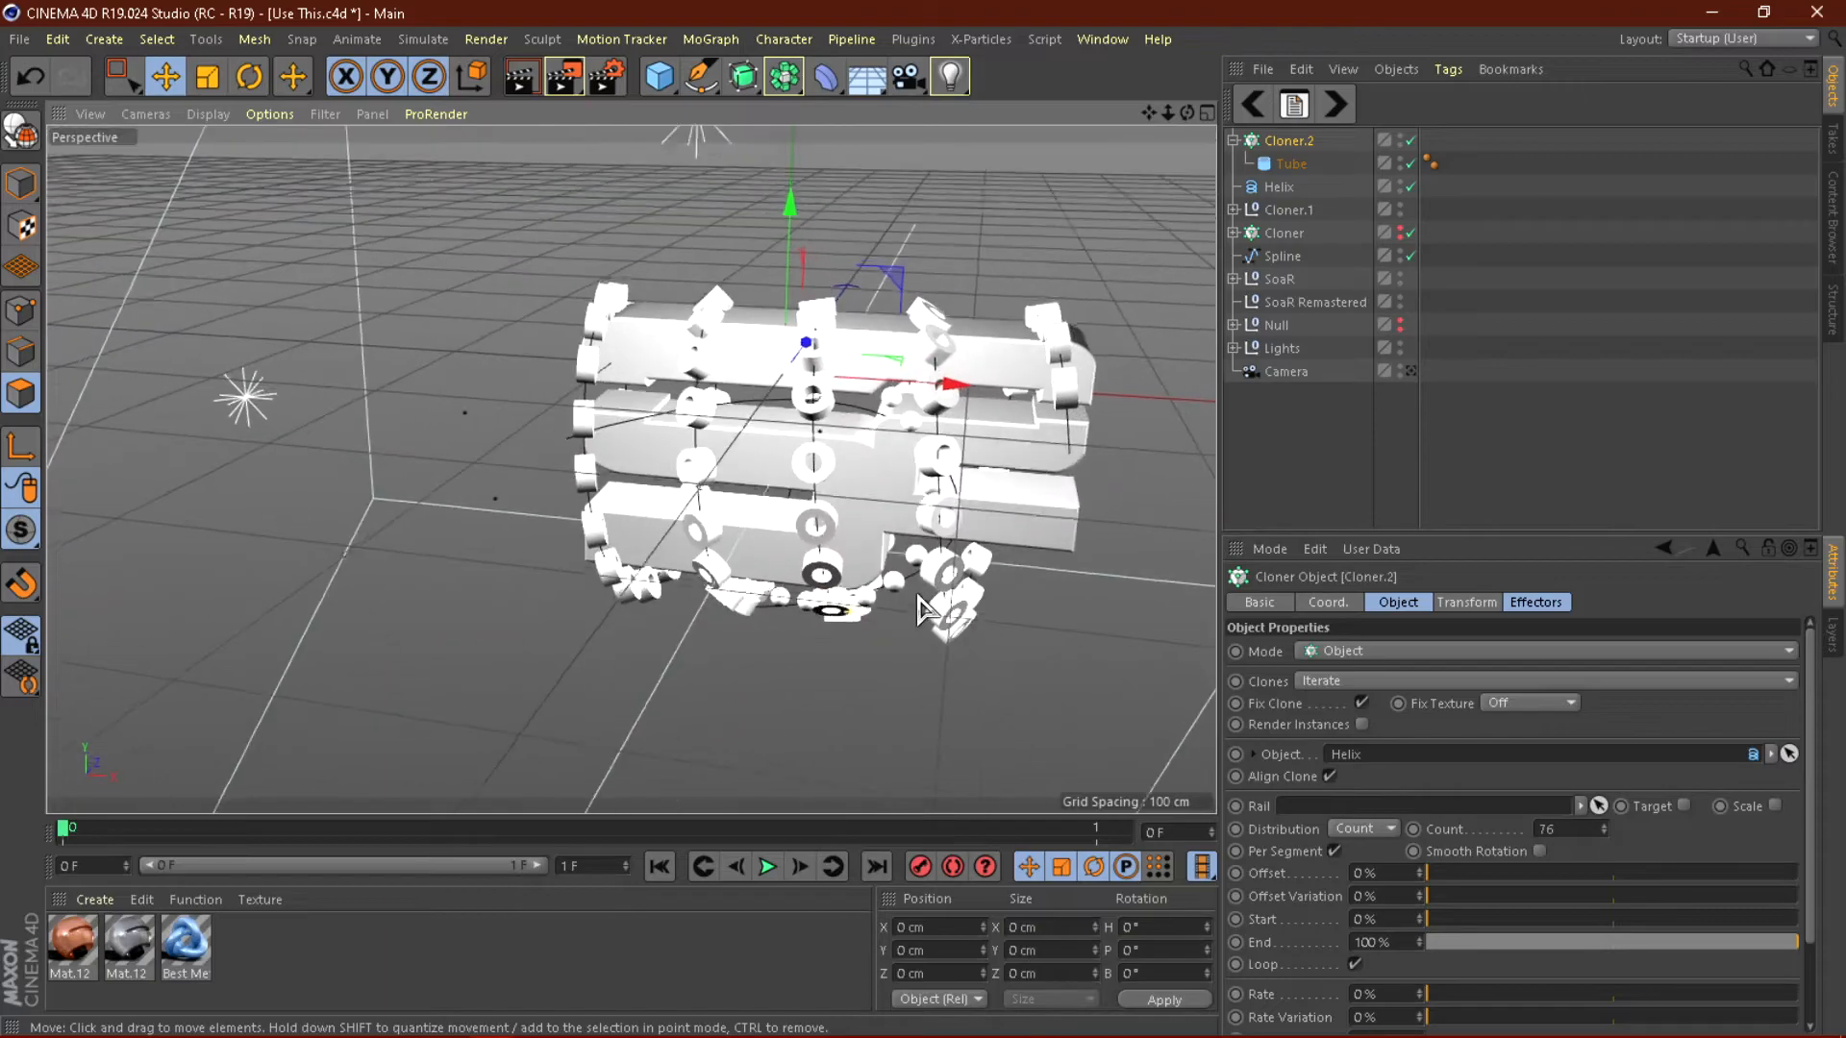
click(1604, 832)
alt+drag(845, 577, 1009, 615)
Change the tube cloner's distribution to Even and set its count to 80.
click(1357, 829)
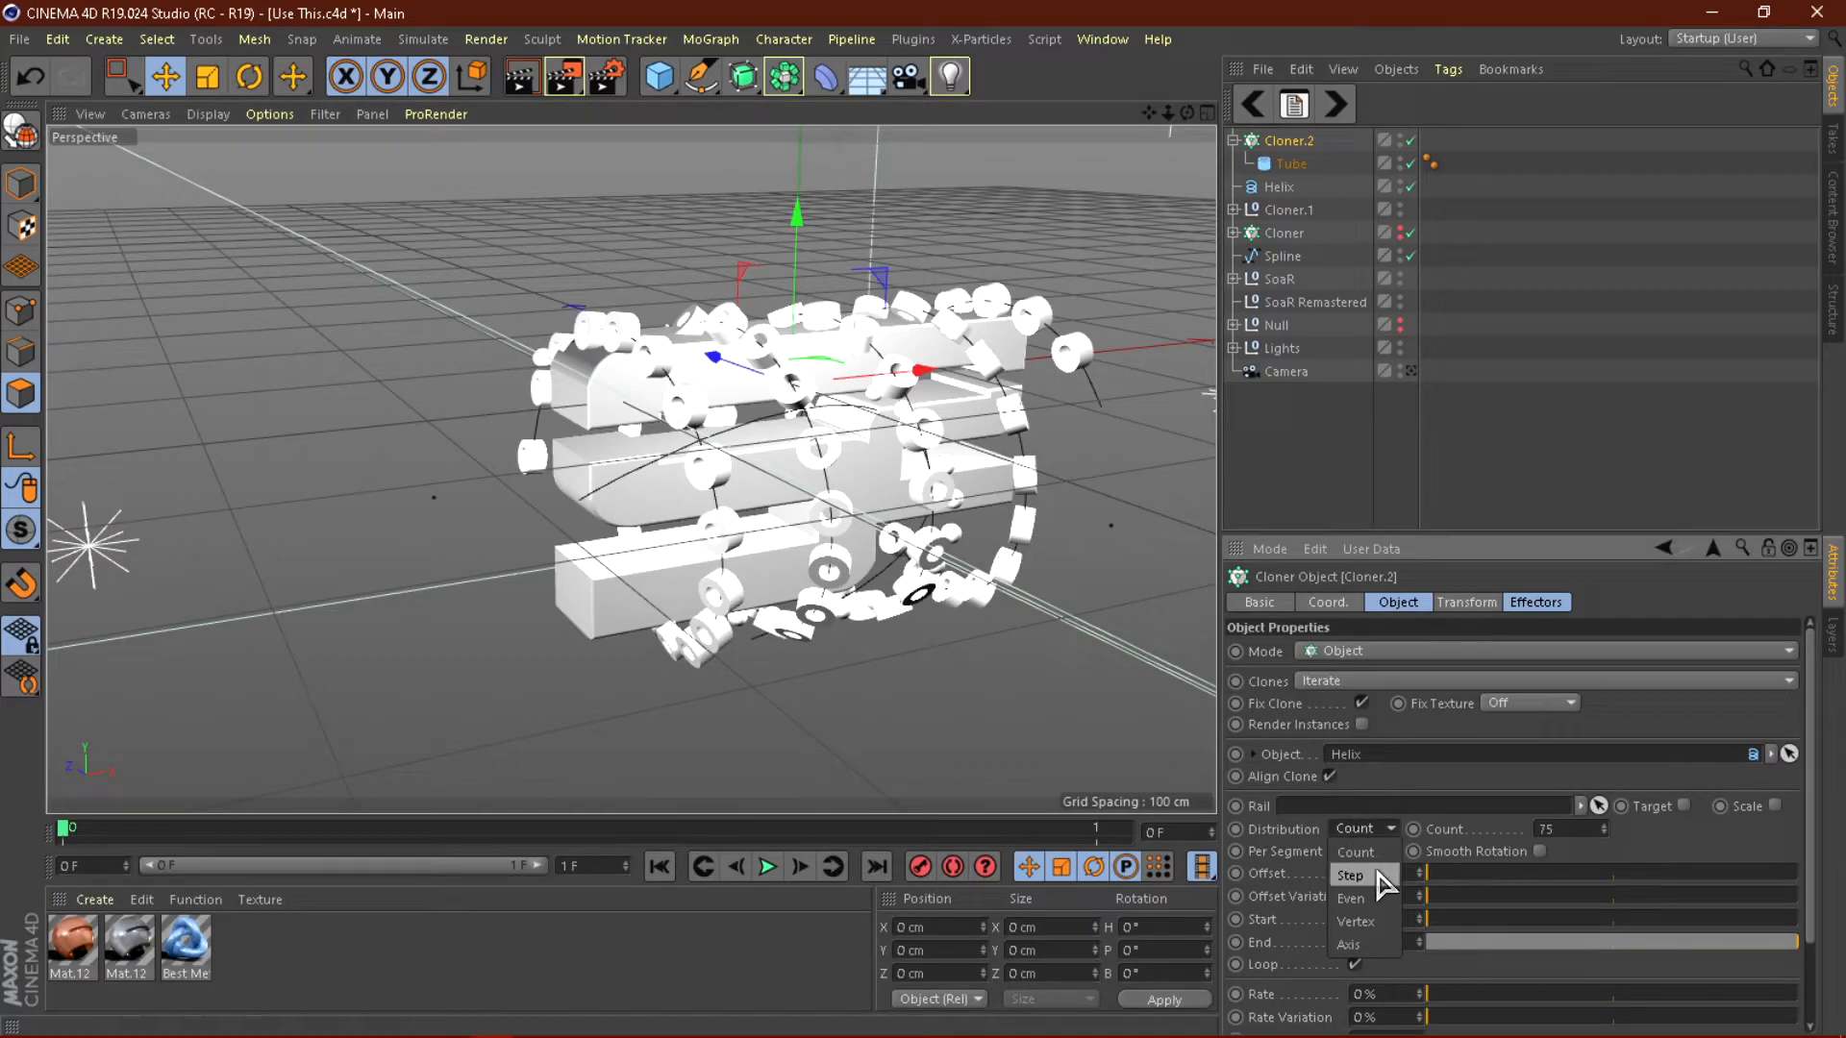
click(1365, 898)
mouse_move(898, 618)
alt+mouse_down()
mouse_move(679, 647)
mouse_move(653, 560)
mouse_move(902, 647)
alt+mouse_up()
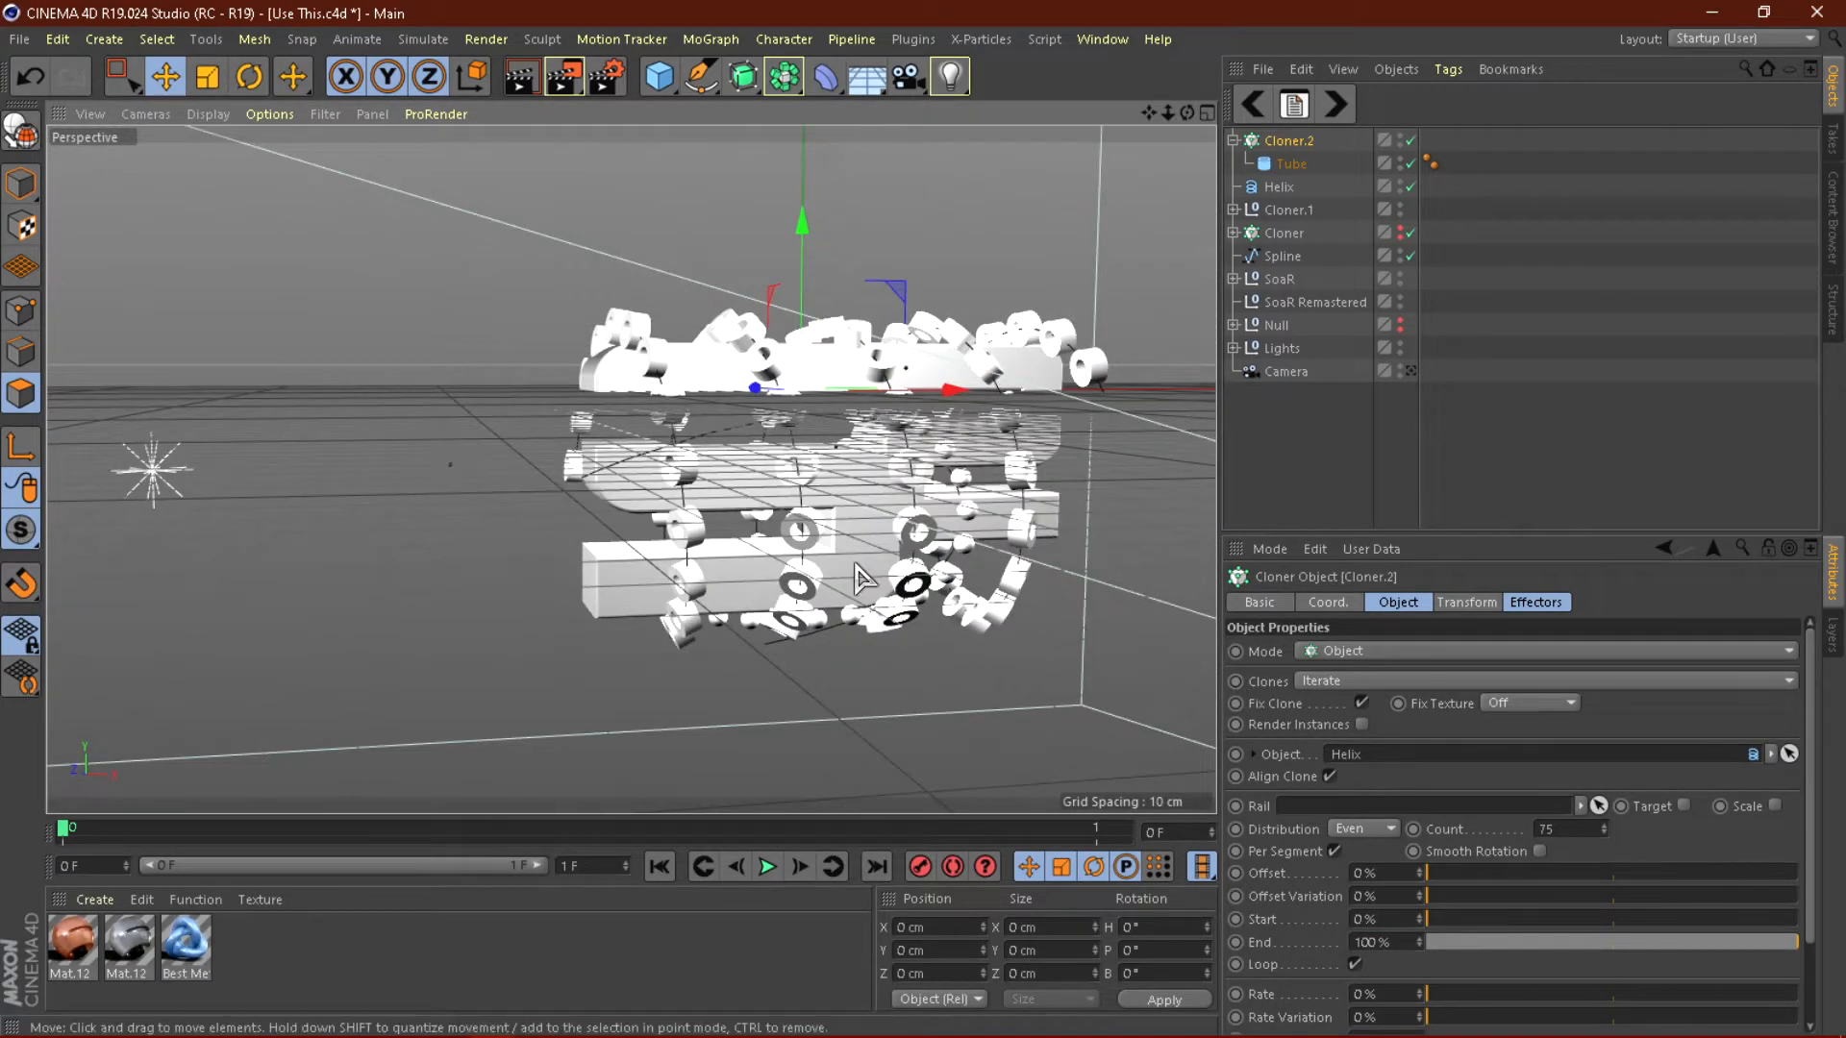
scroll(854, 519, up, 2)
click(1605, 826)
click(1605, 825)
click(1605, 826)
click(1604, 826)
click(1604, 825)
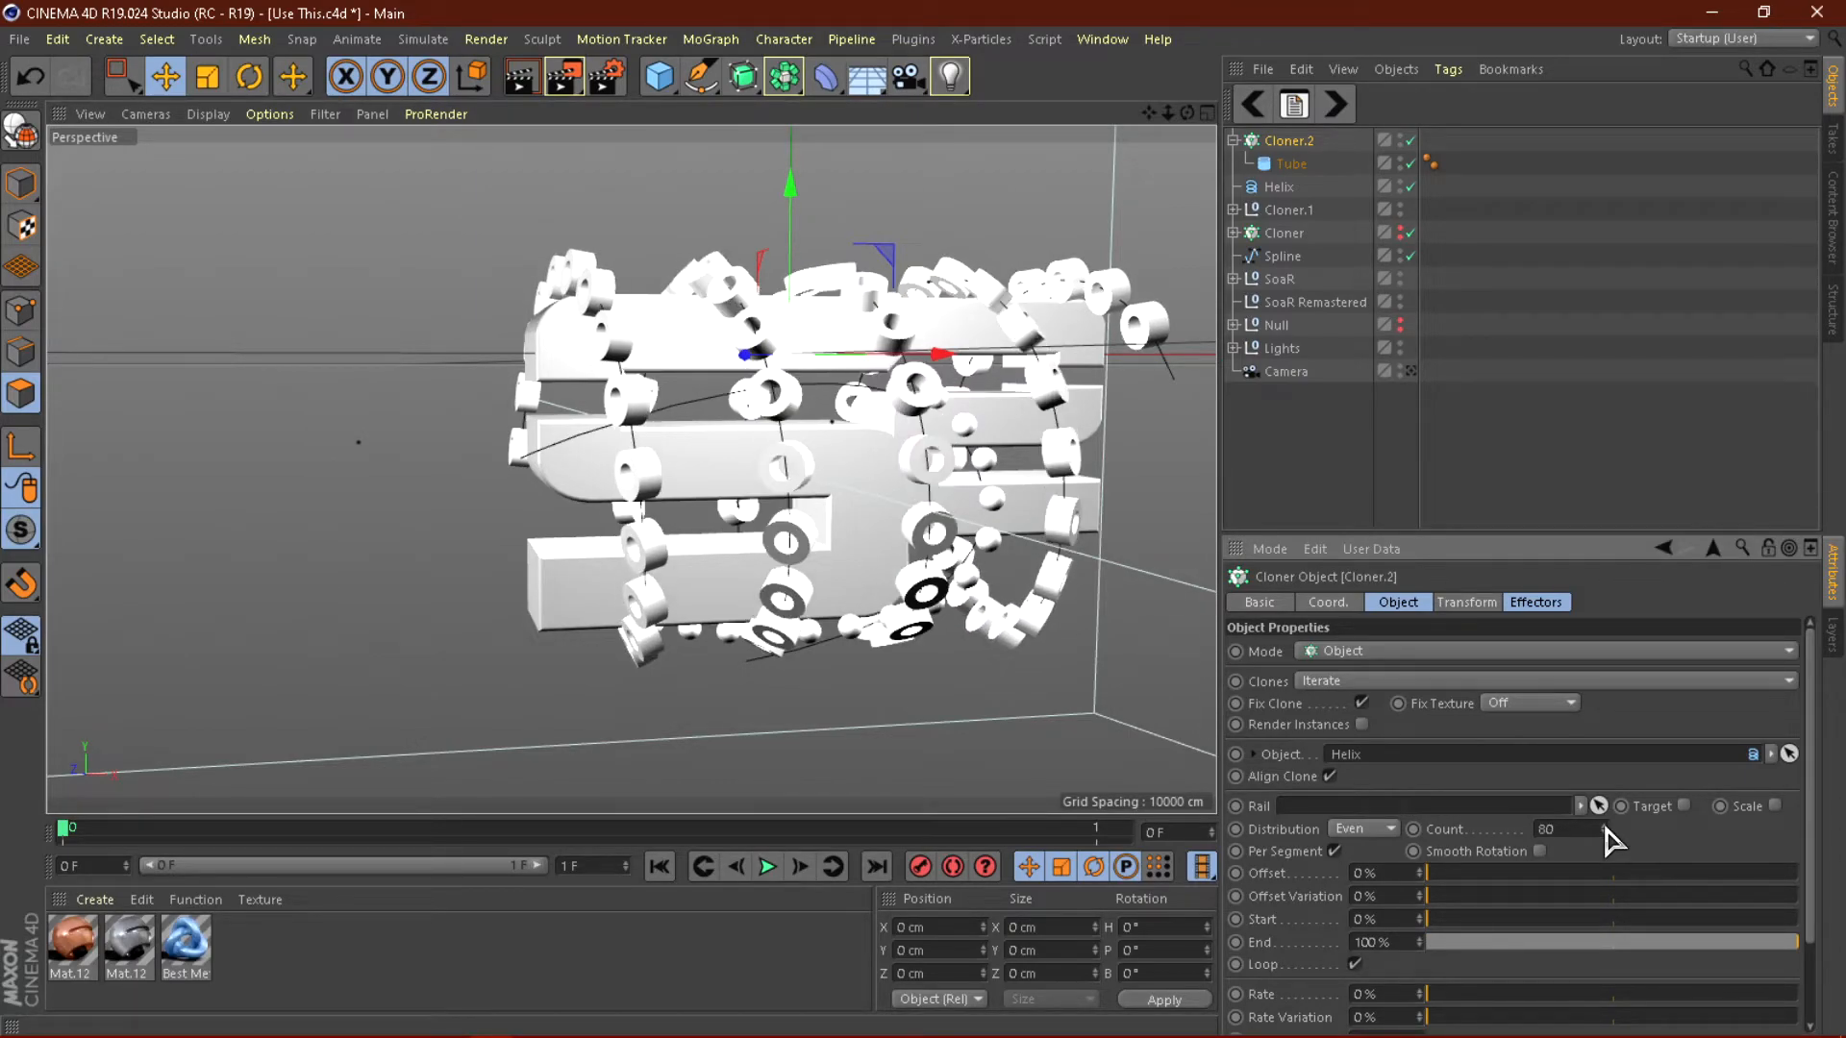
Scale the source tube down and raise its cloner's count to 115.
click(1292, 165)
click(207, 76)
drag(981, 449, 822, 499)
click(1288, 141)
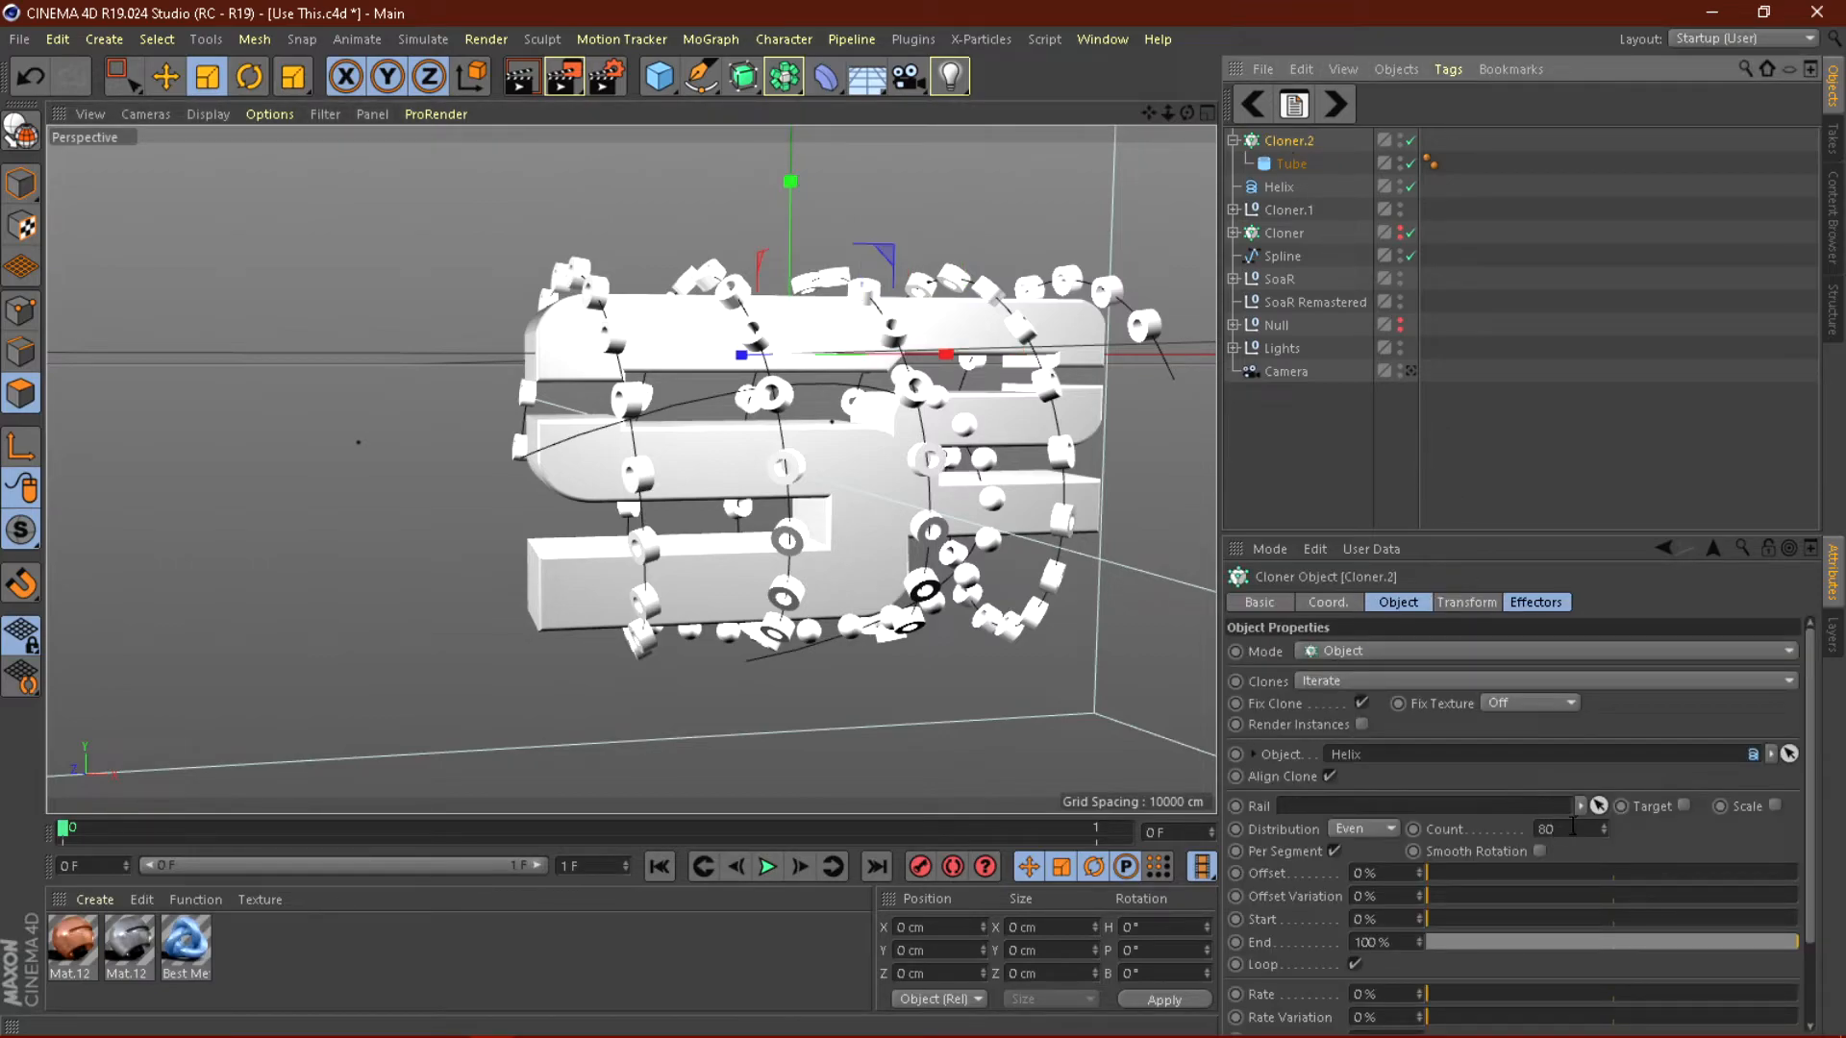
drag(1603, 828, 1604, 842)
mouse_move(899, 630)
alt+mouse_down()
mouse_move(696, 629)
mouse_move(909, 630)
mouse_move(920, 652)
mouse_move(899, 640)
alt+mouse_up()
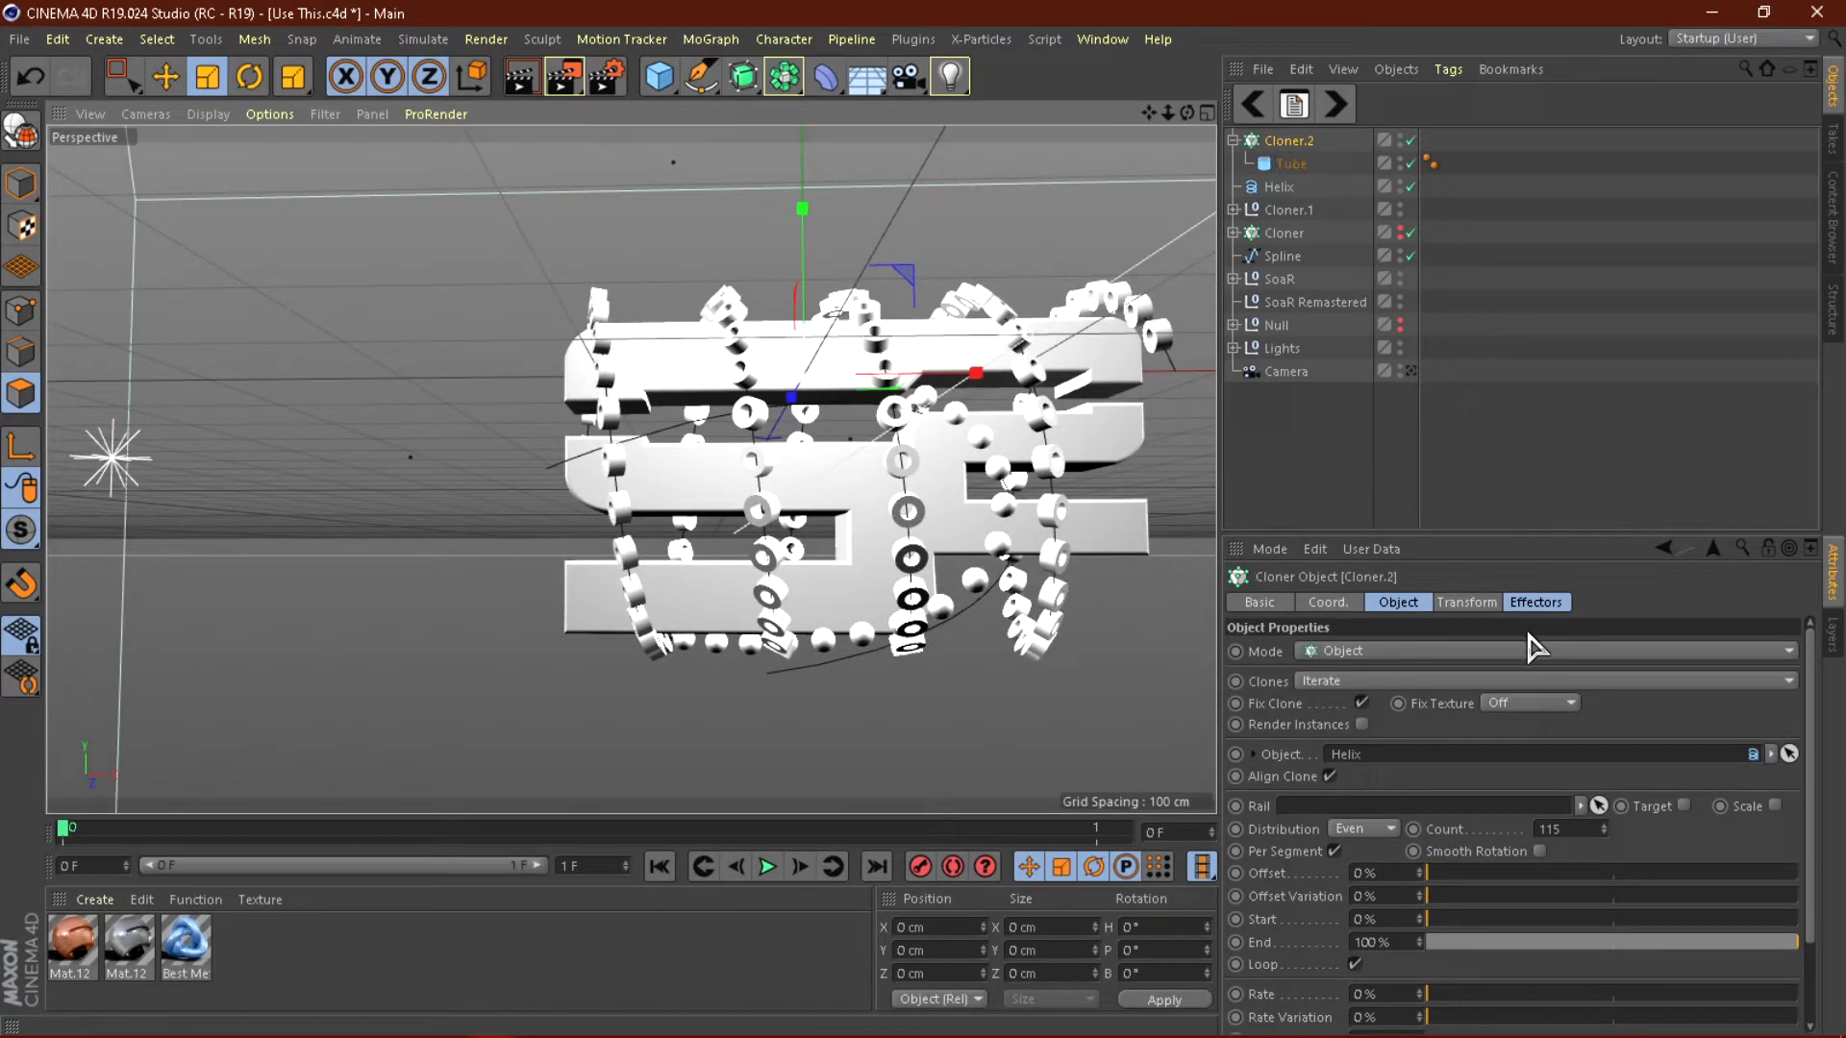
Add a Random effector to the tube cloner and select it for editing.
click(1466, 602)
click(1535, 602)
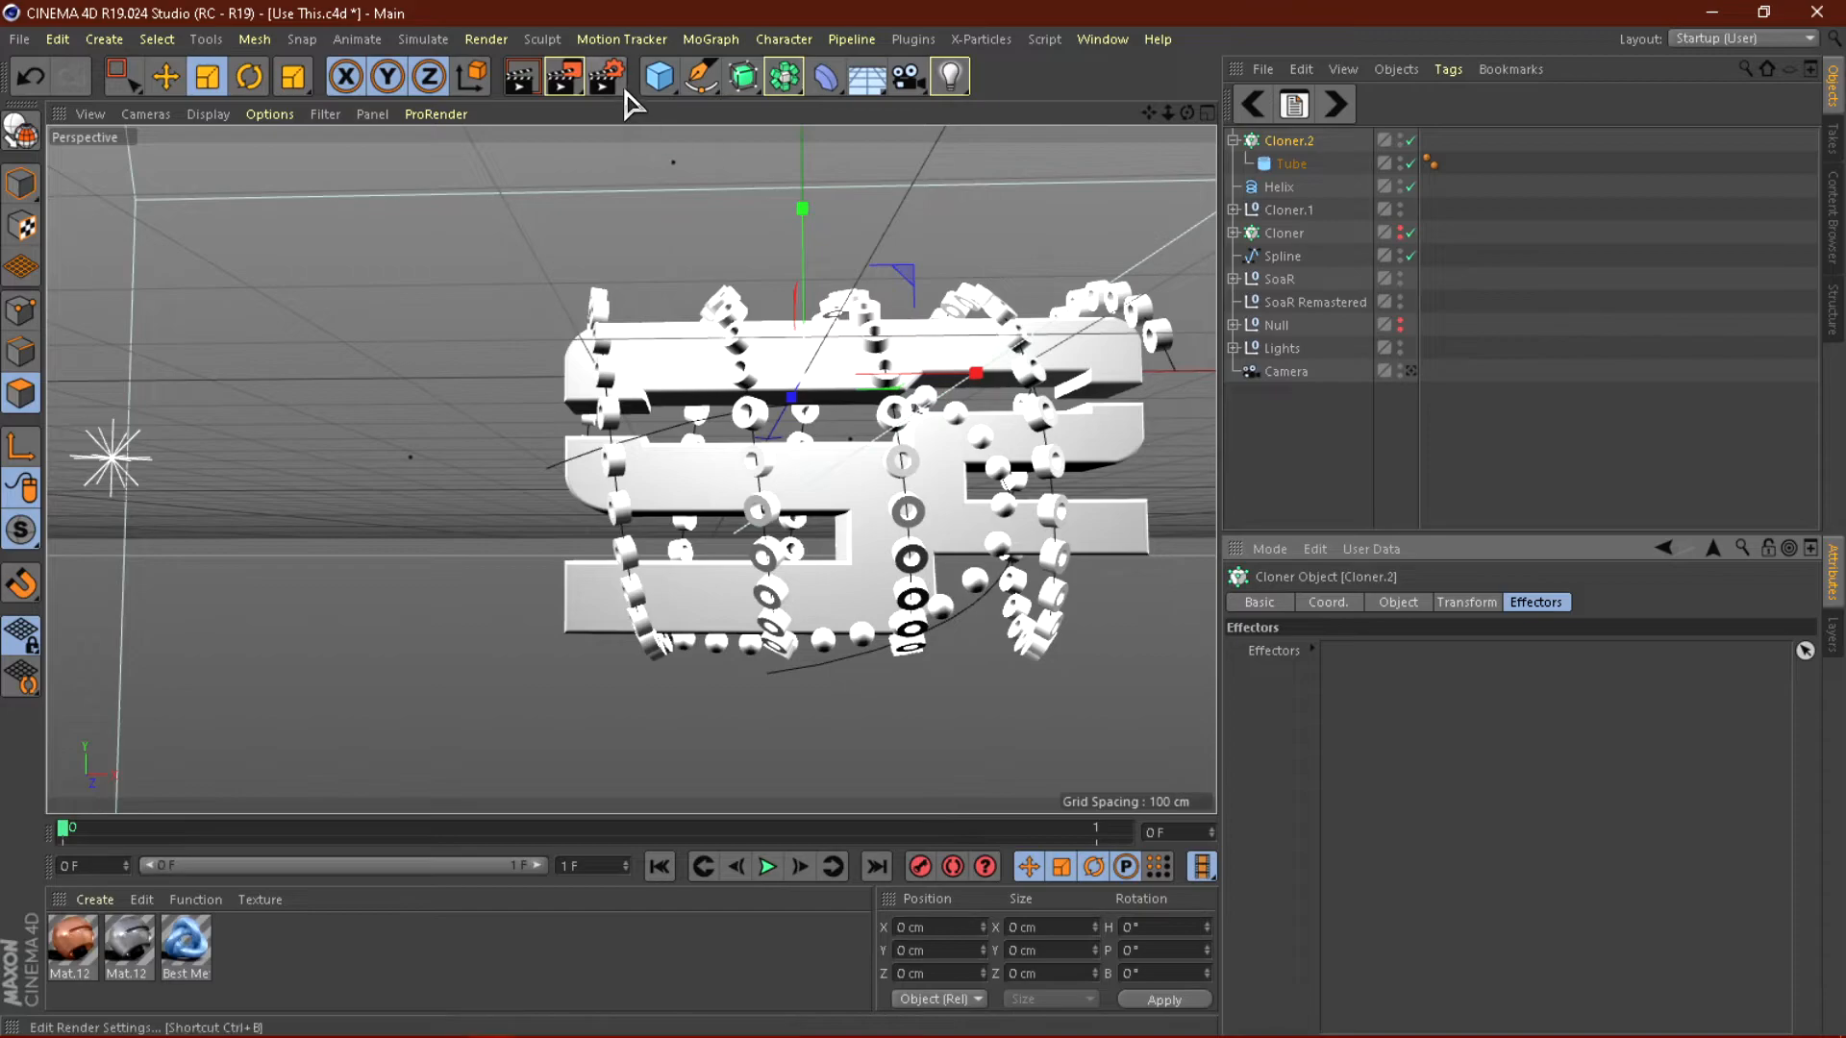
click(714, 40)
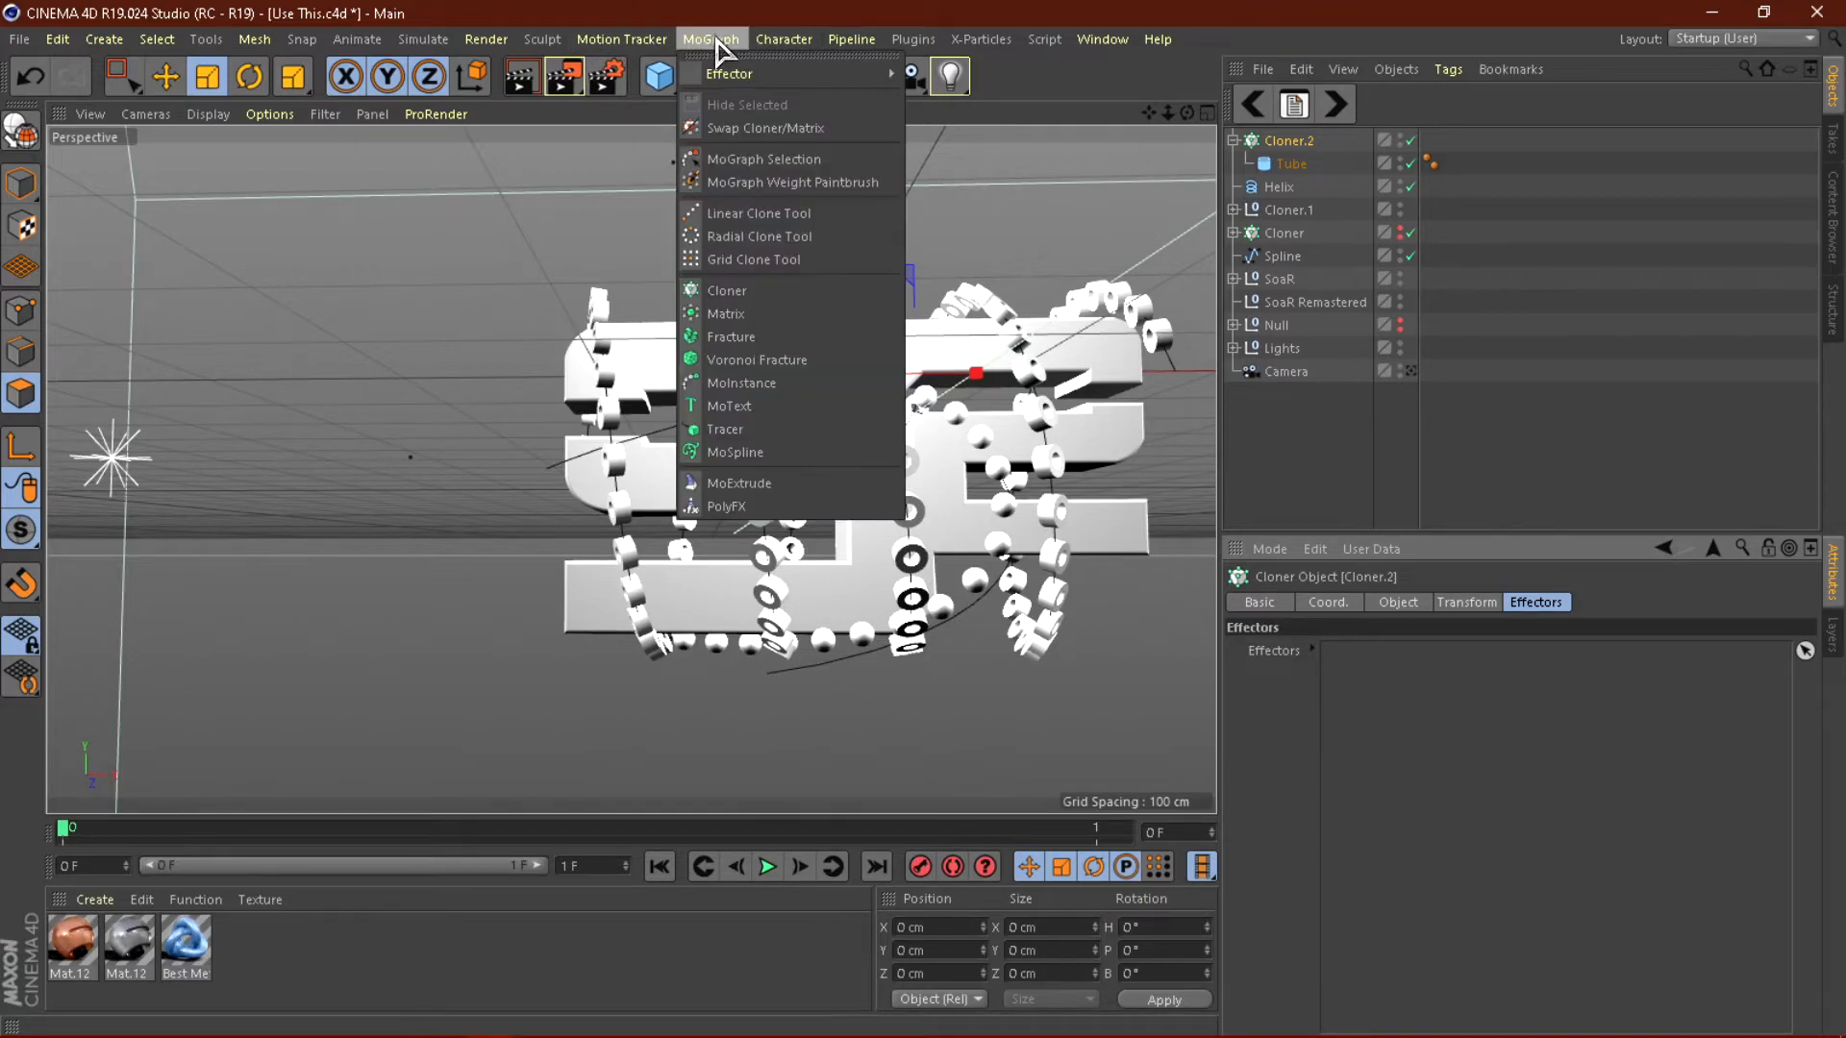
mouse_move(754, 86)
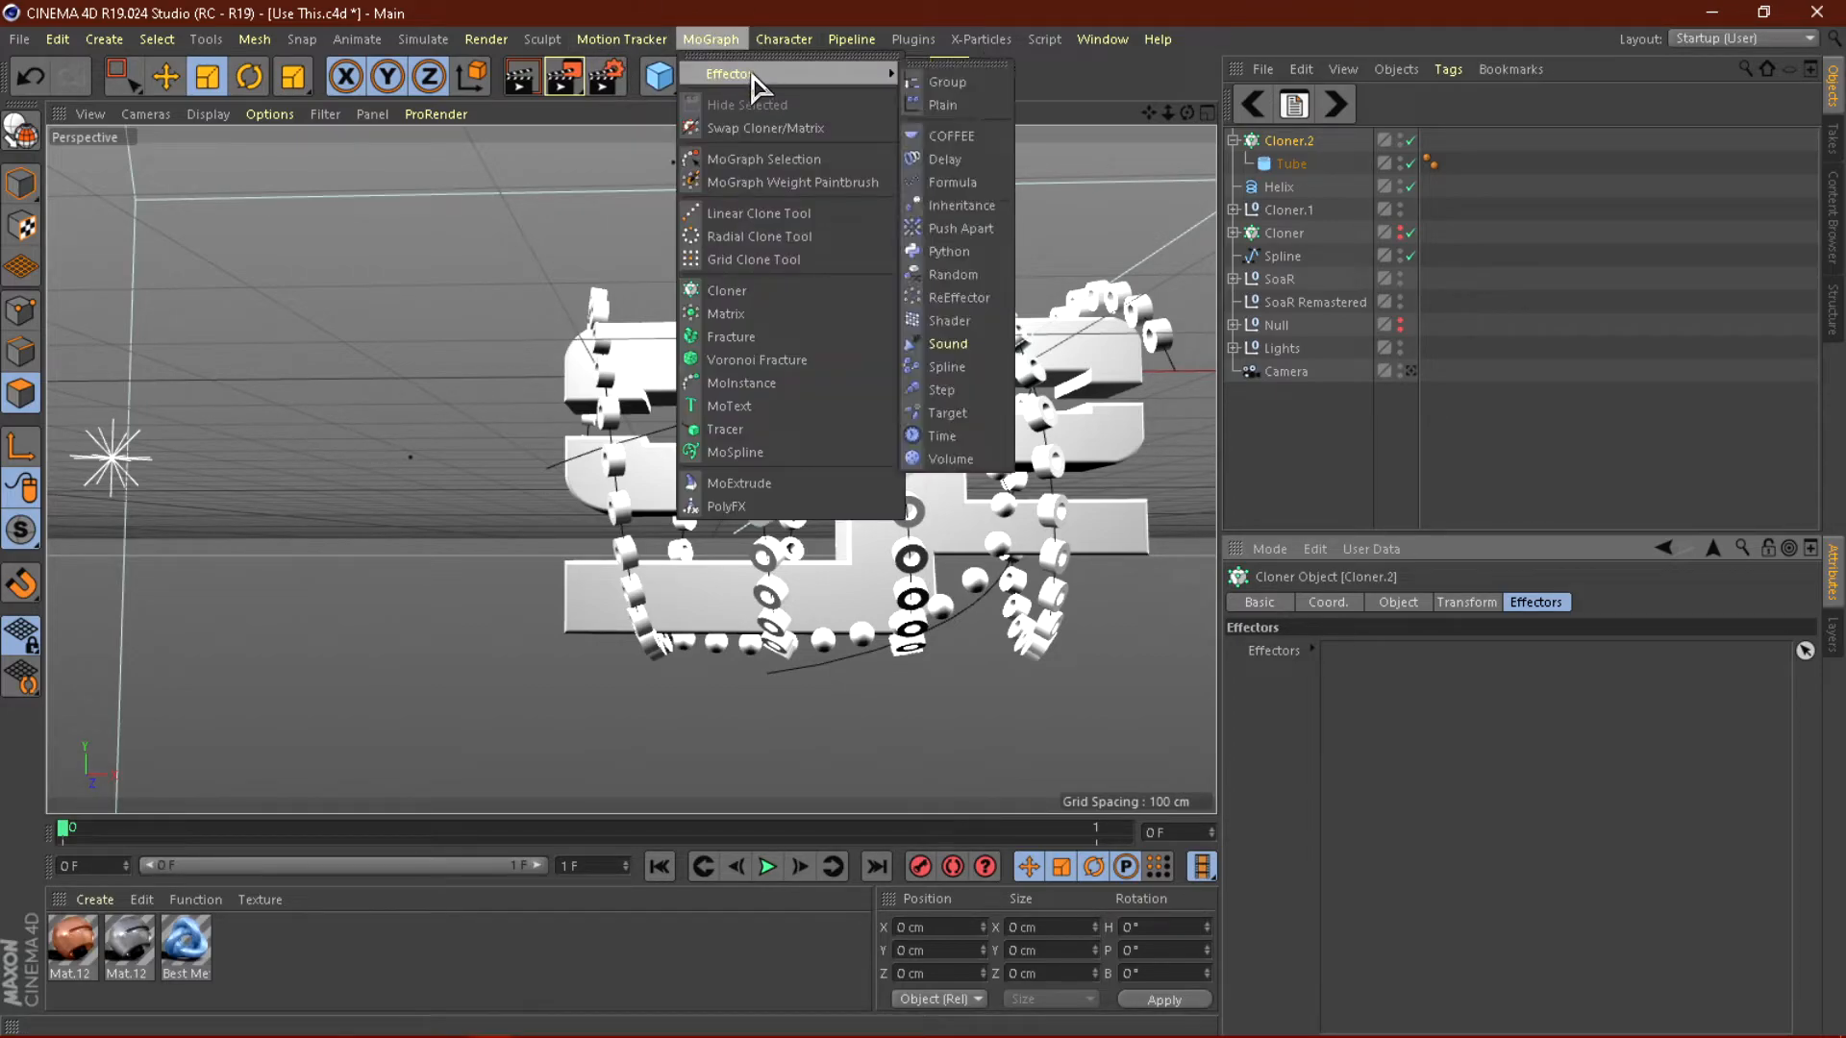
click(955, 275)
click(1297, 141)
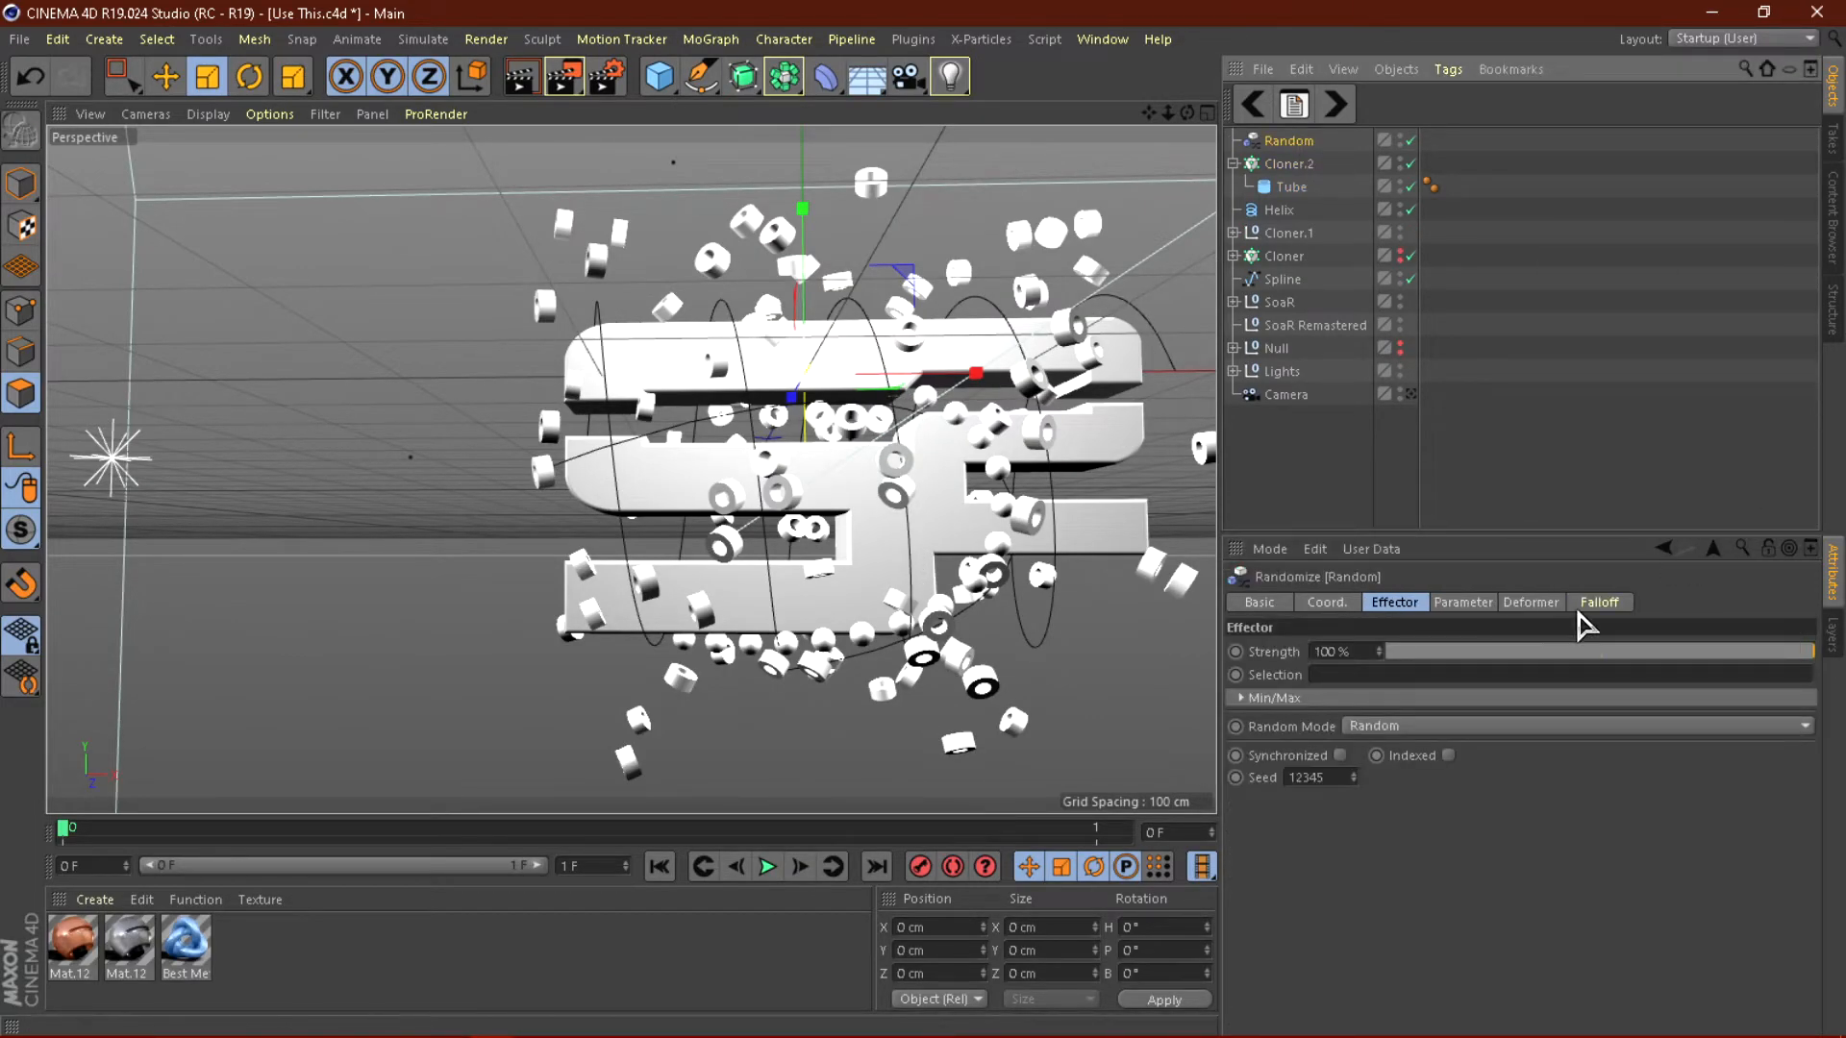
Enable rotation on the Random effector and set its position offsets to X 3 cm, Y 0 cm and Z 5 cm.
click(1462, 603)
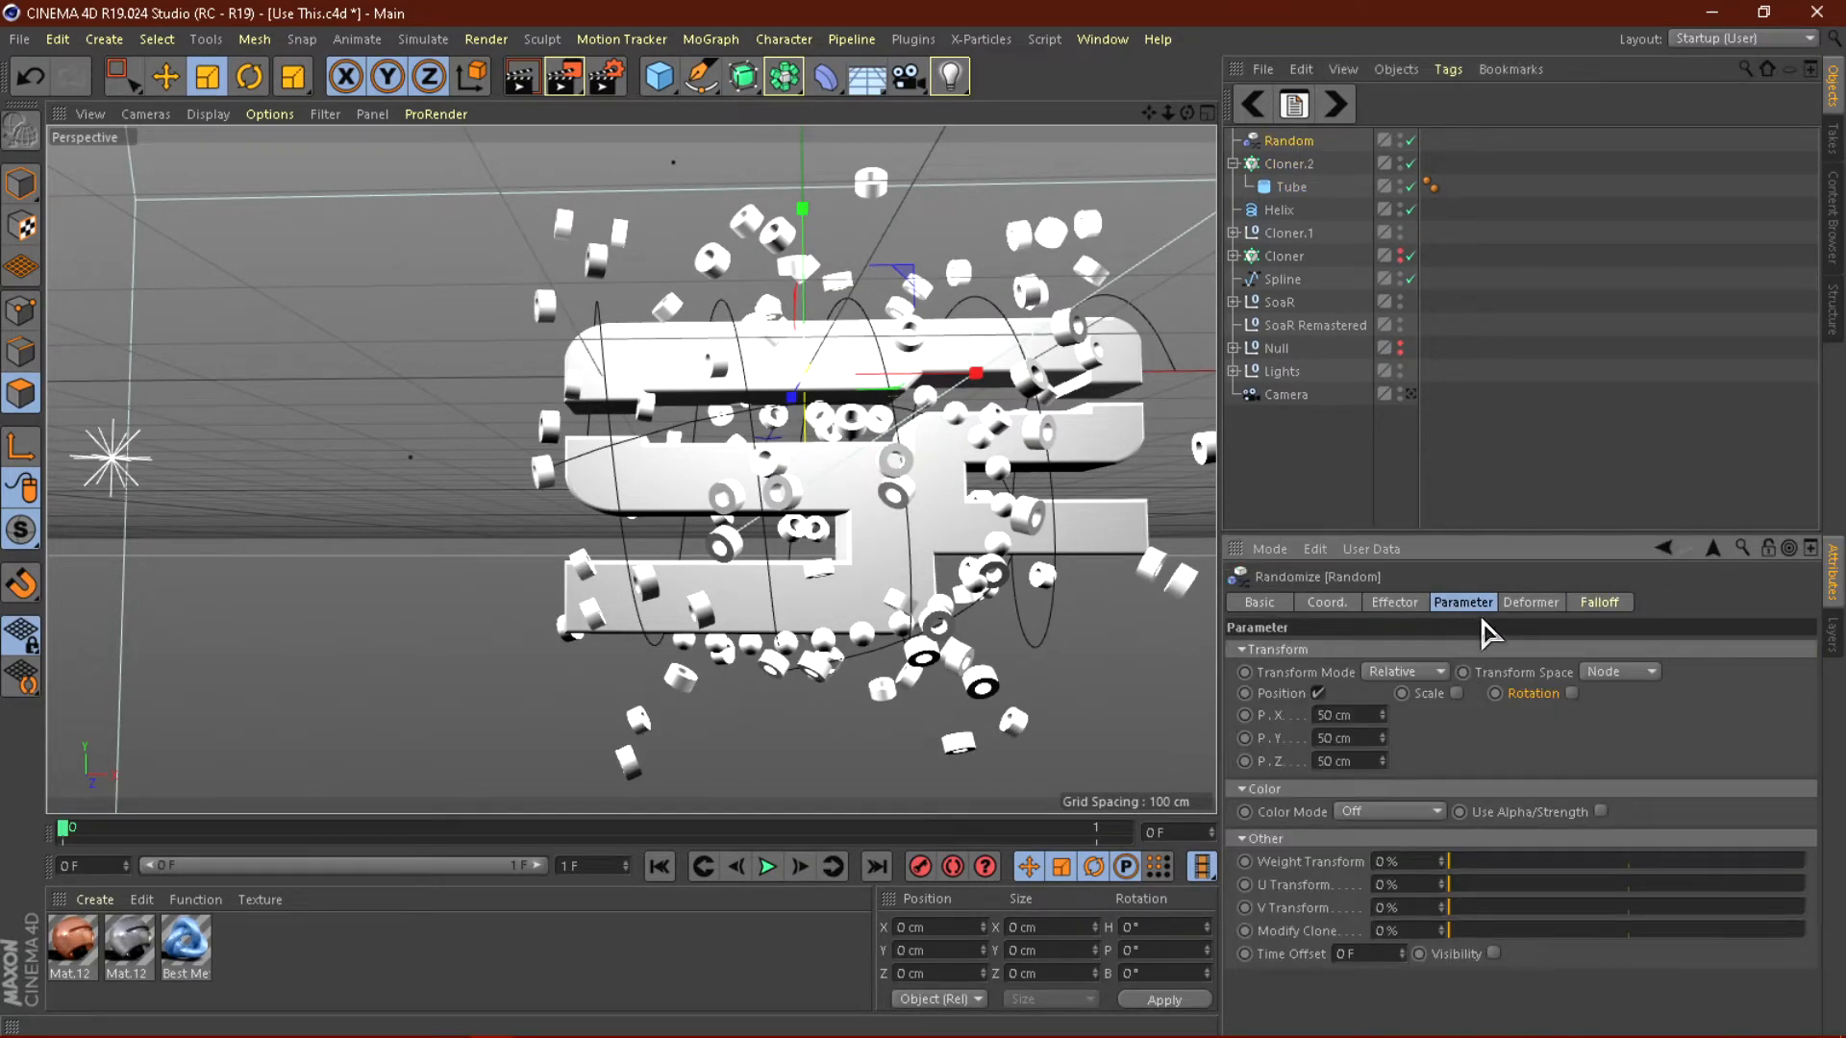
click(1572, 693)
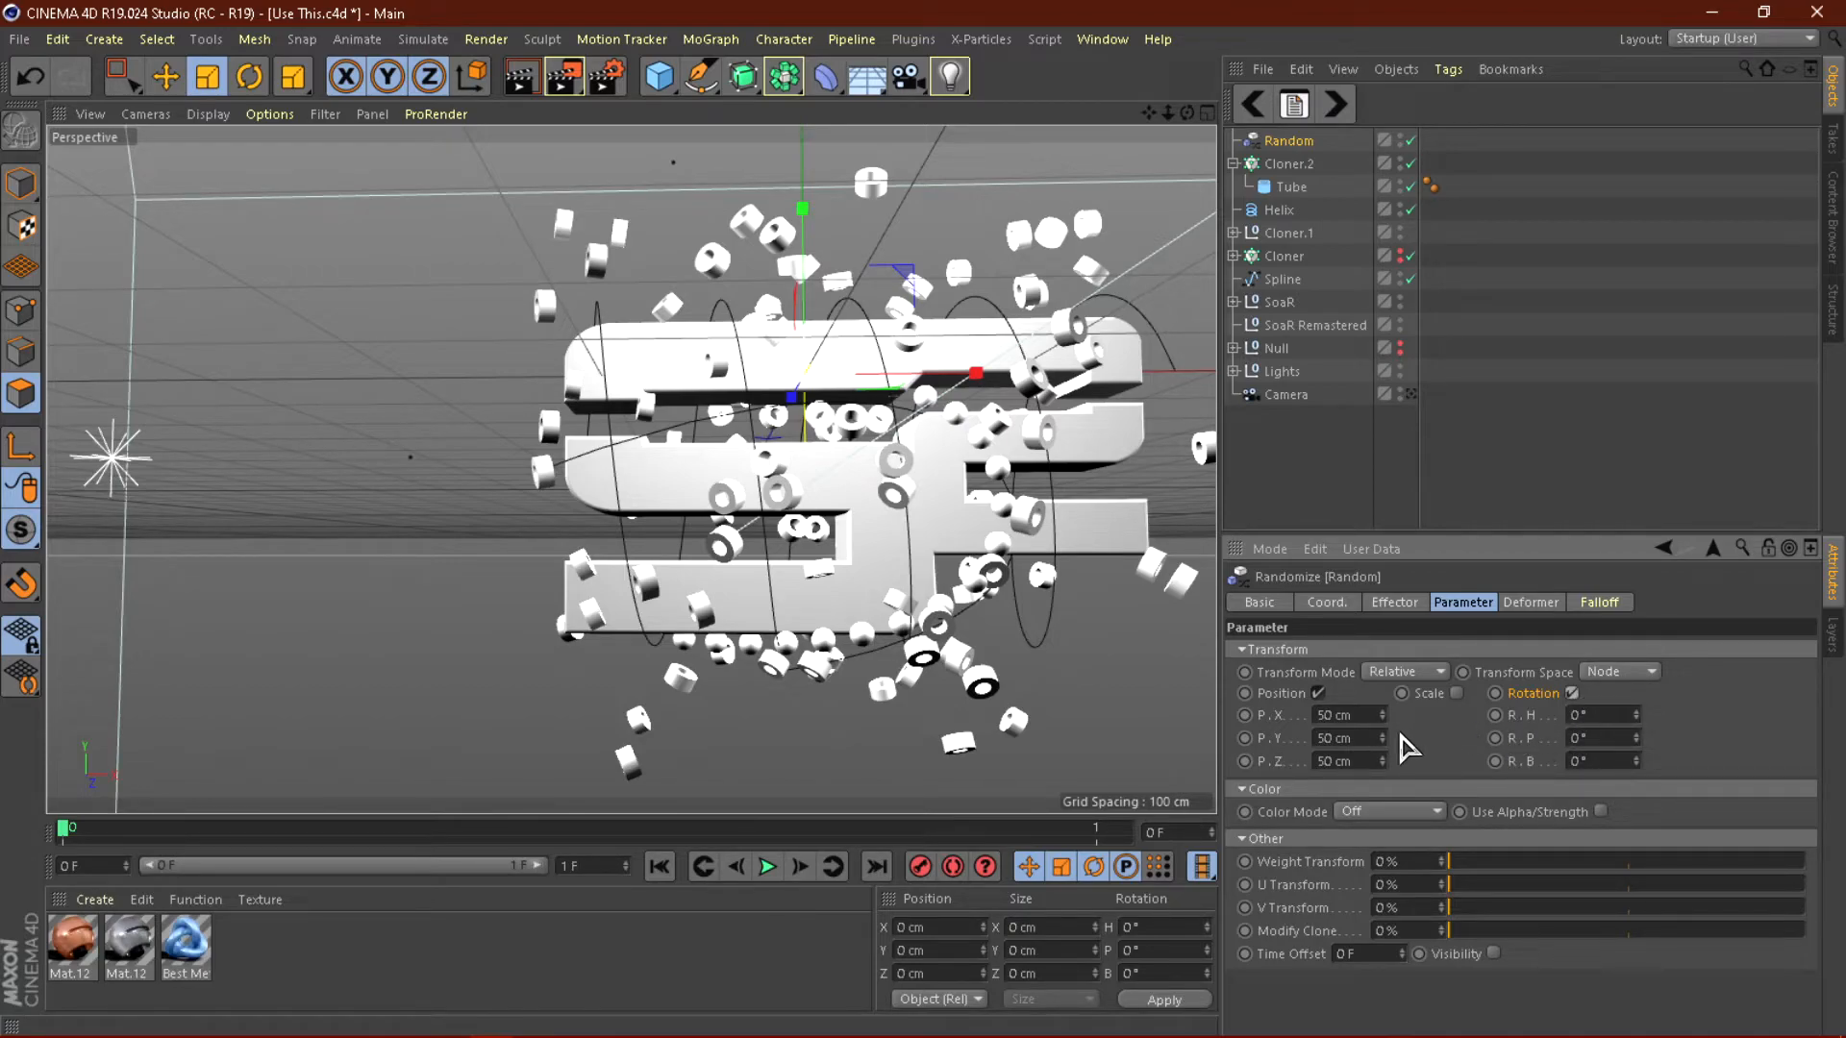
drag(1382, 717, 1382, 717)
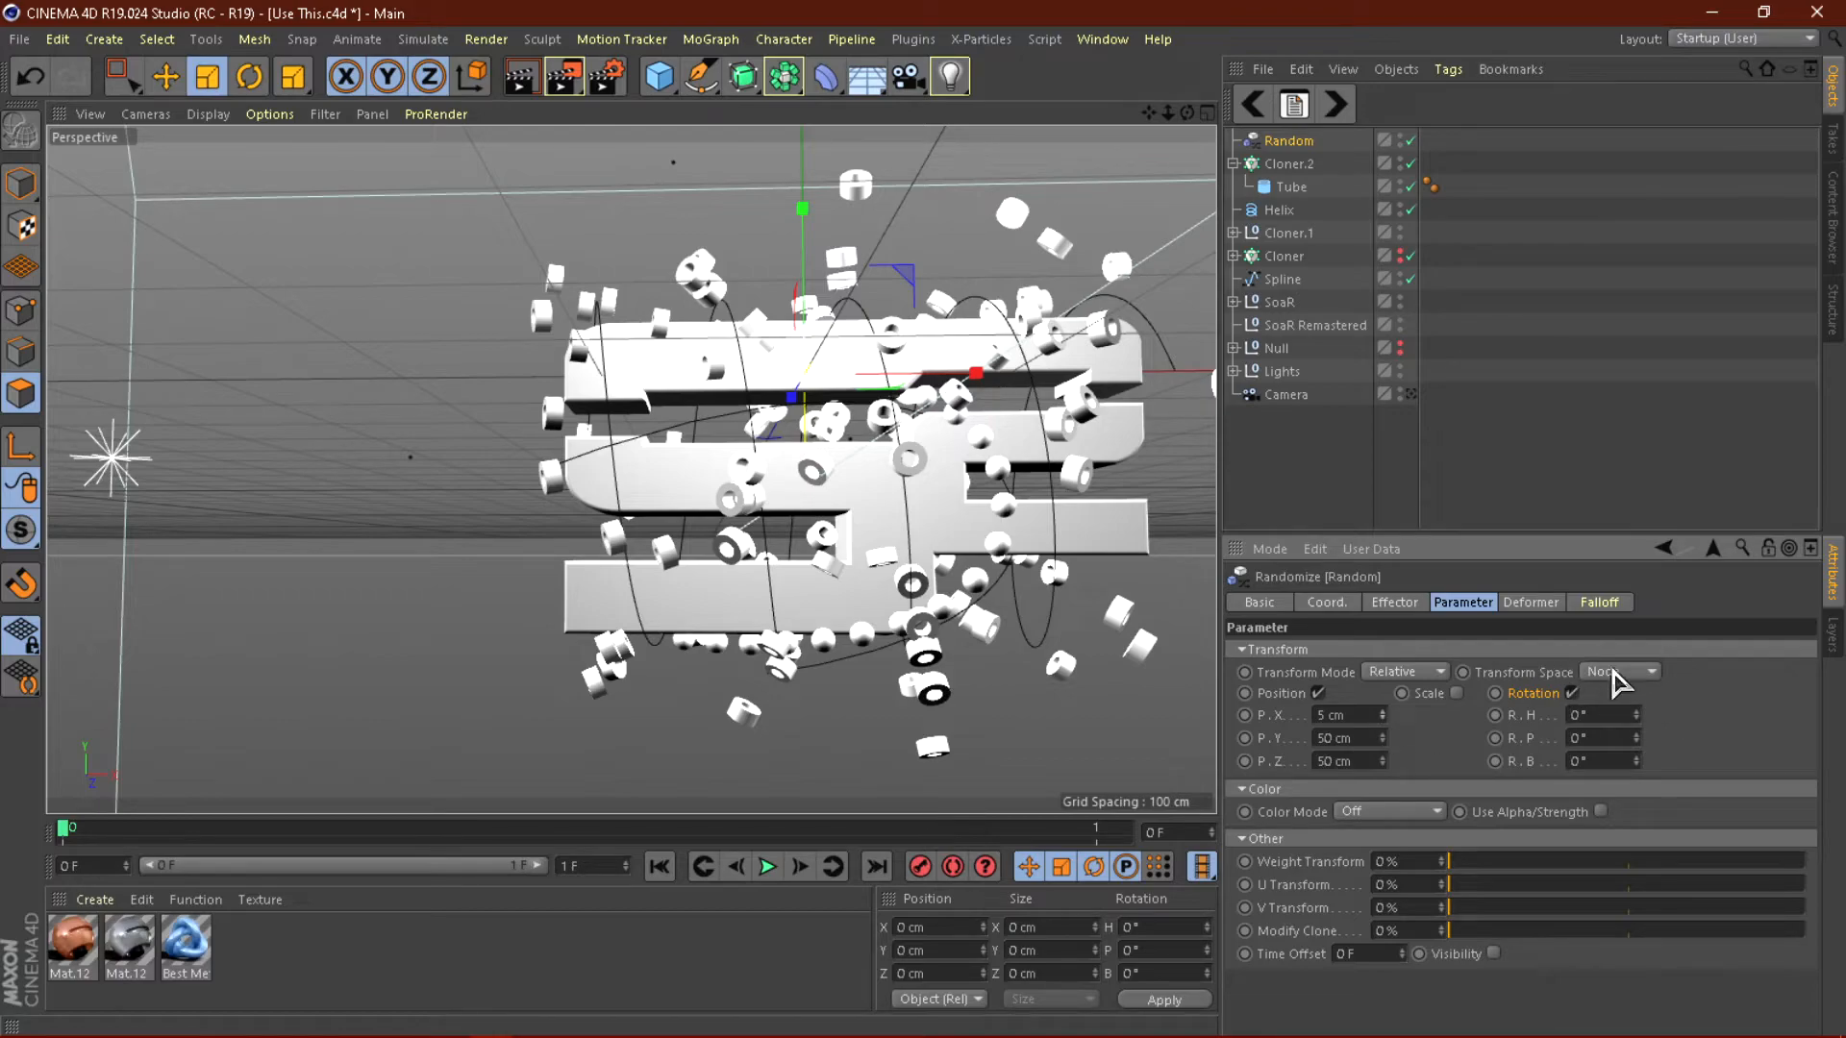
drag(1381, 720, 1385, 771)
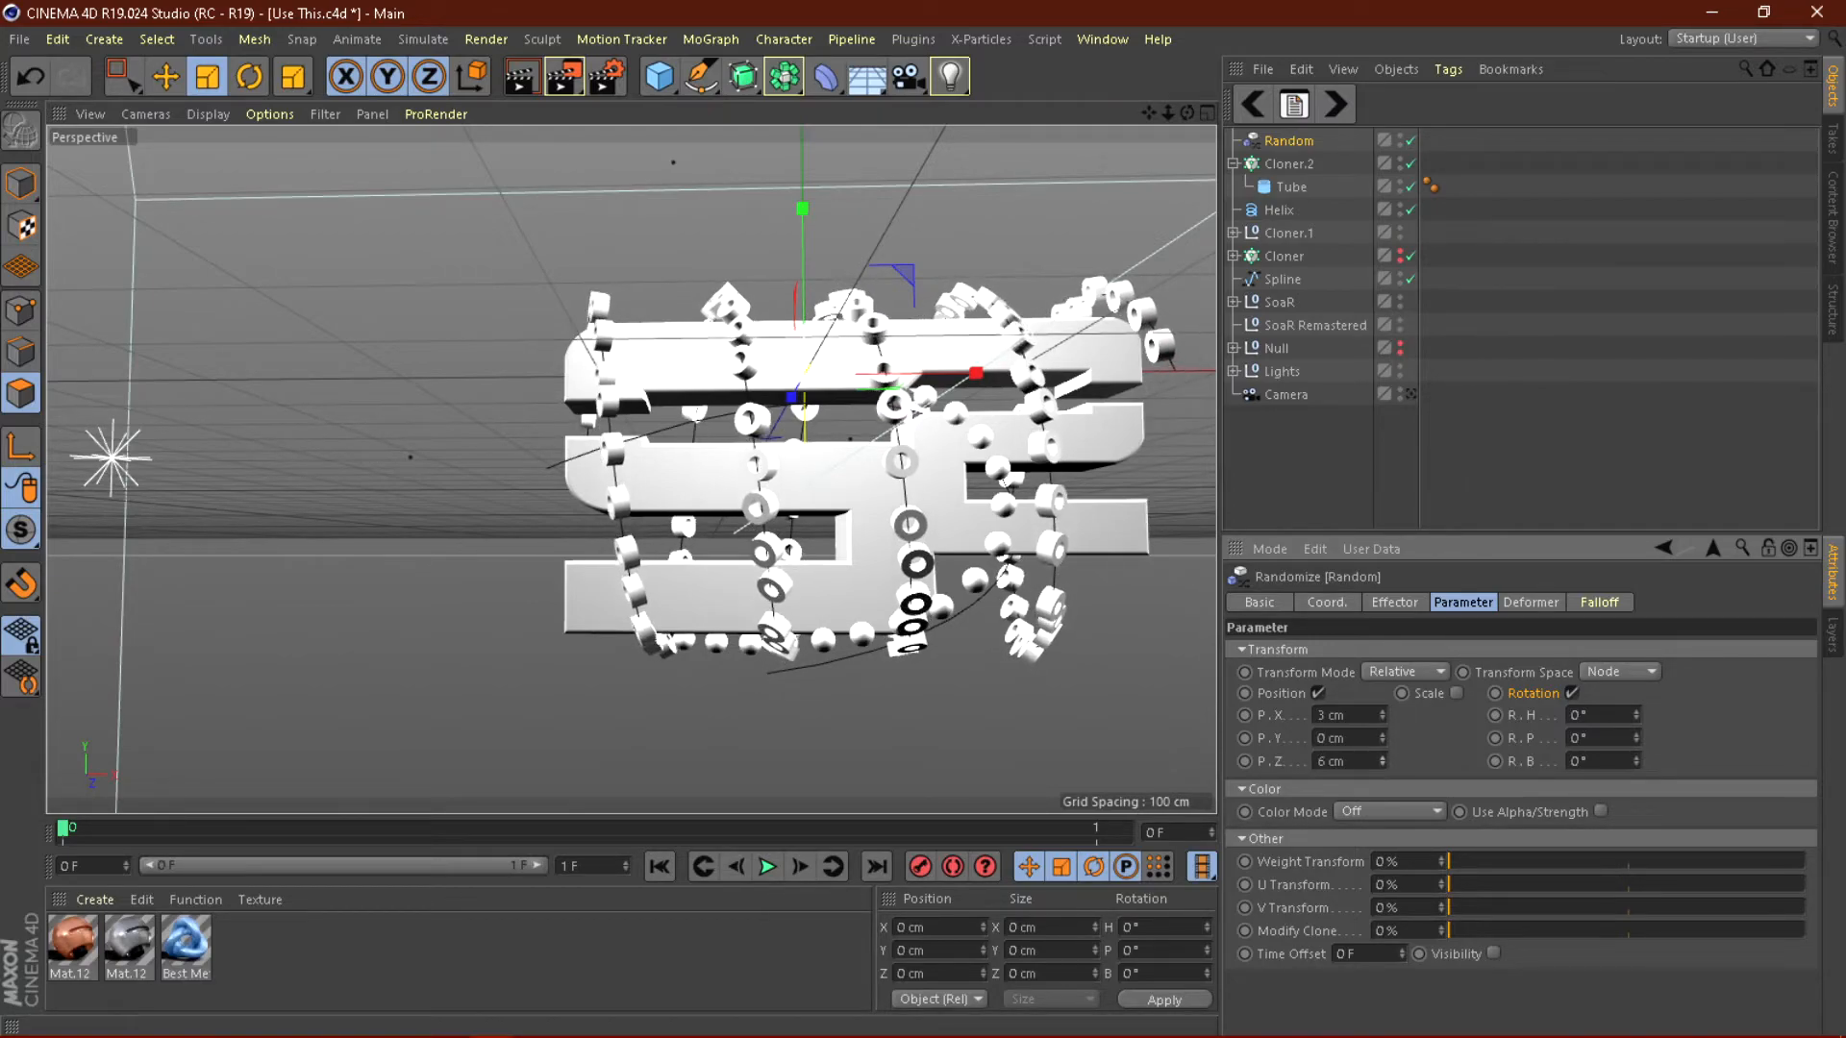
click(1384, 765)
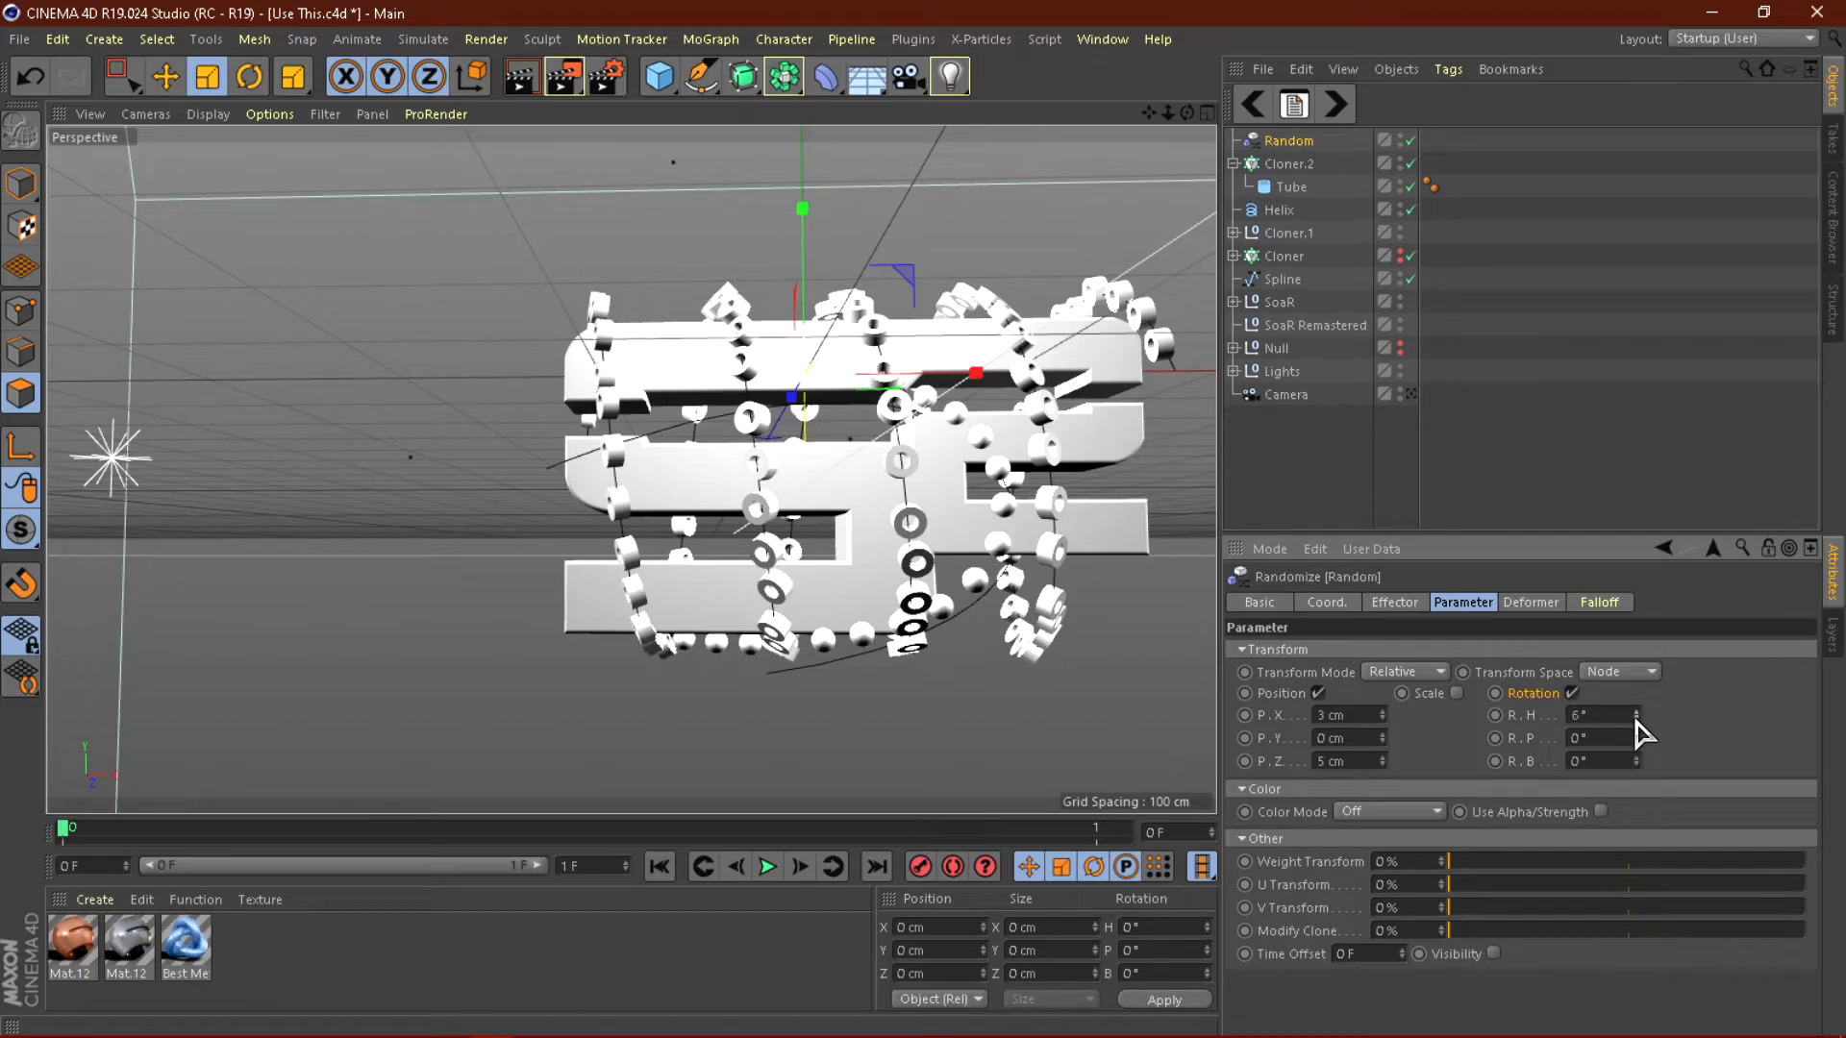
Set the Random effector's rotation to H 0°, P 15° and B -8°, and return to the scene camera.
mouse_move(1636, 738)
mouse_down()
mouse_move(1636, 717)
mouse_move(1636, 751)
mouse_up()
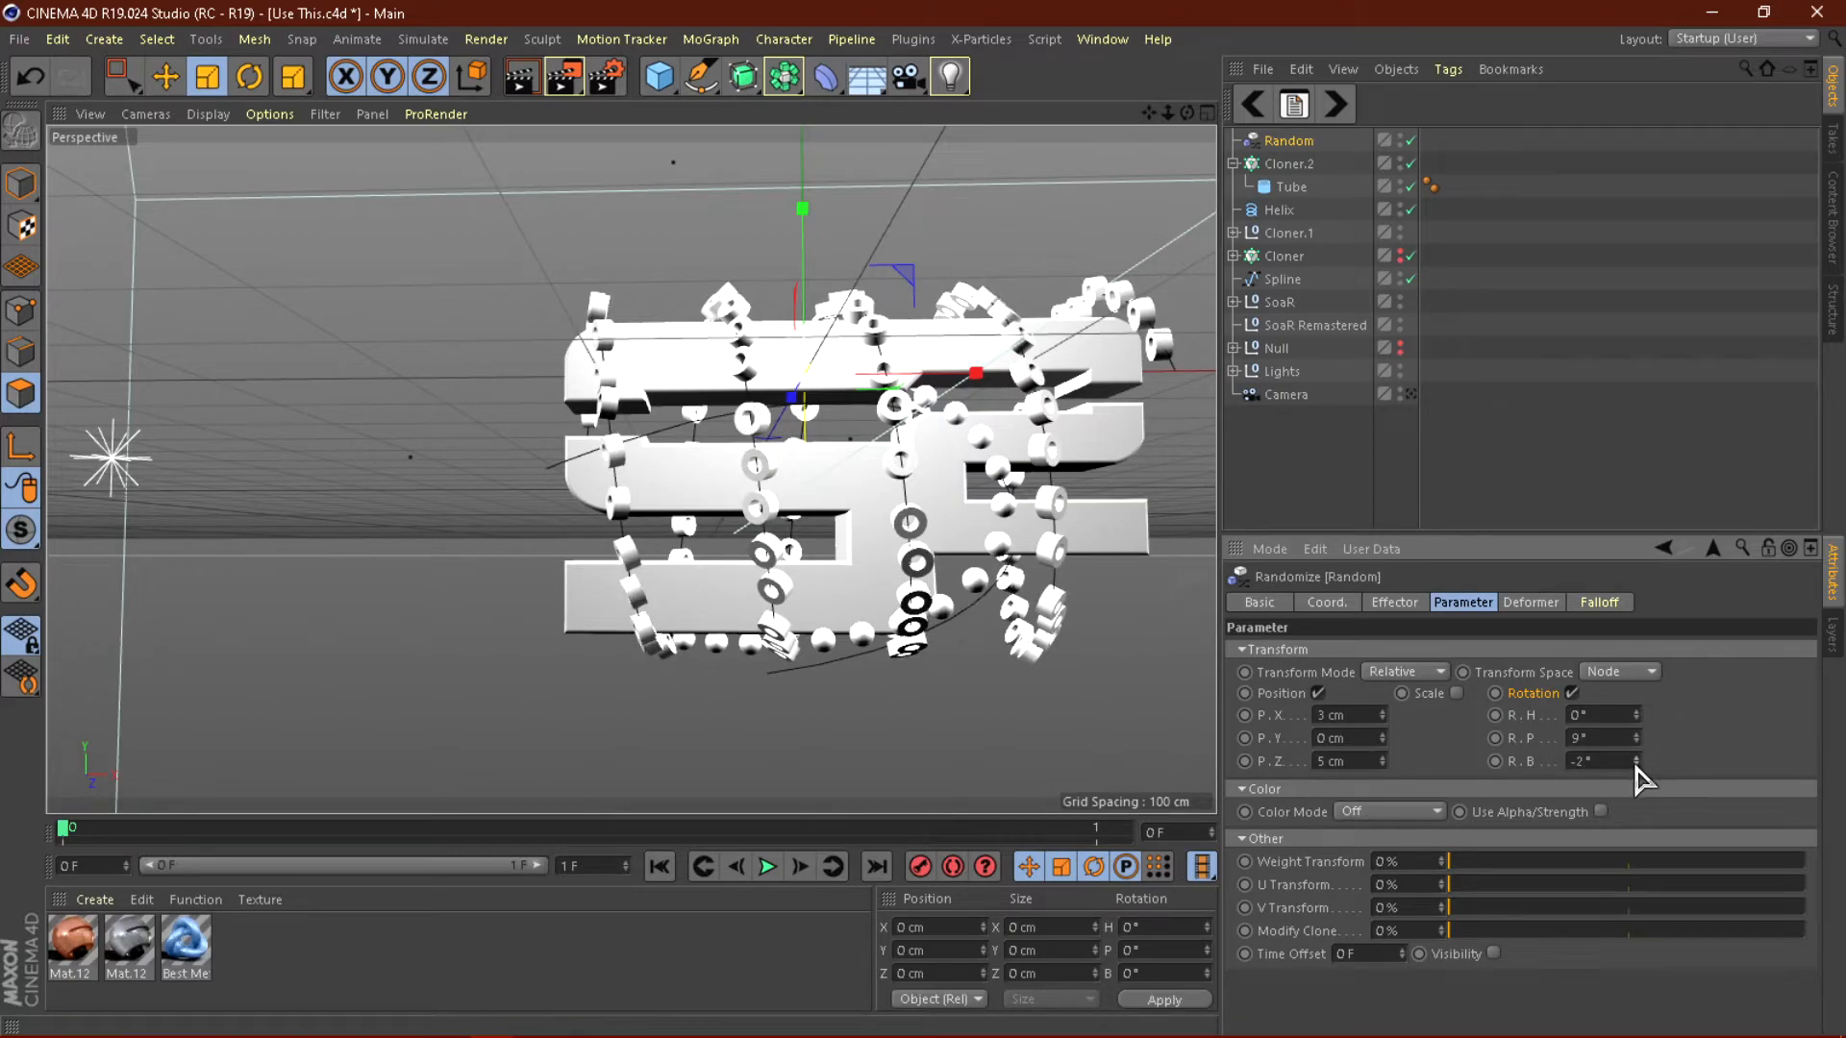
drag(1645, 748, 1630, 764)
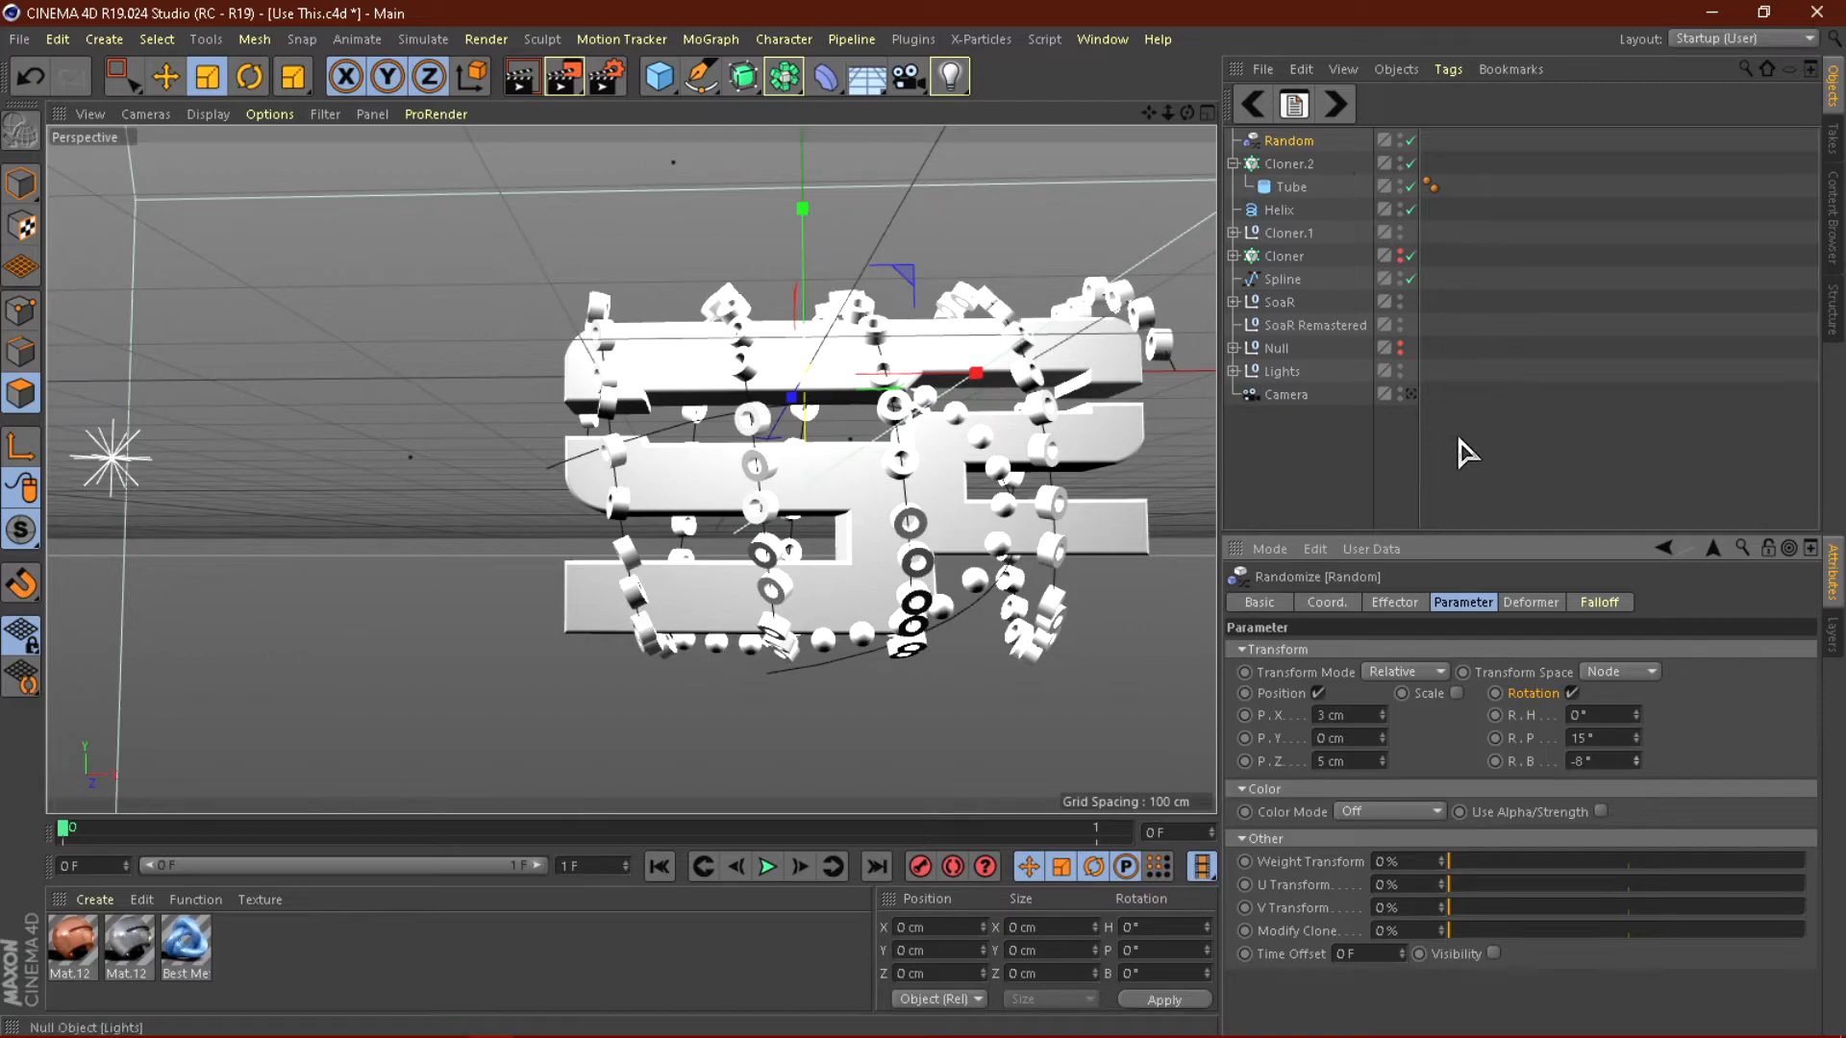
click(1344, 469)
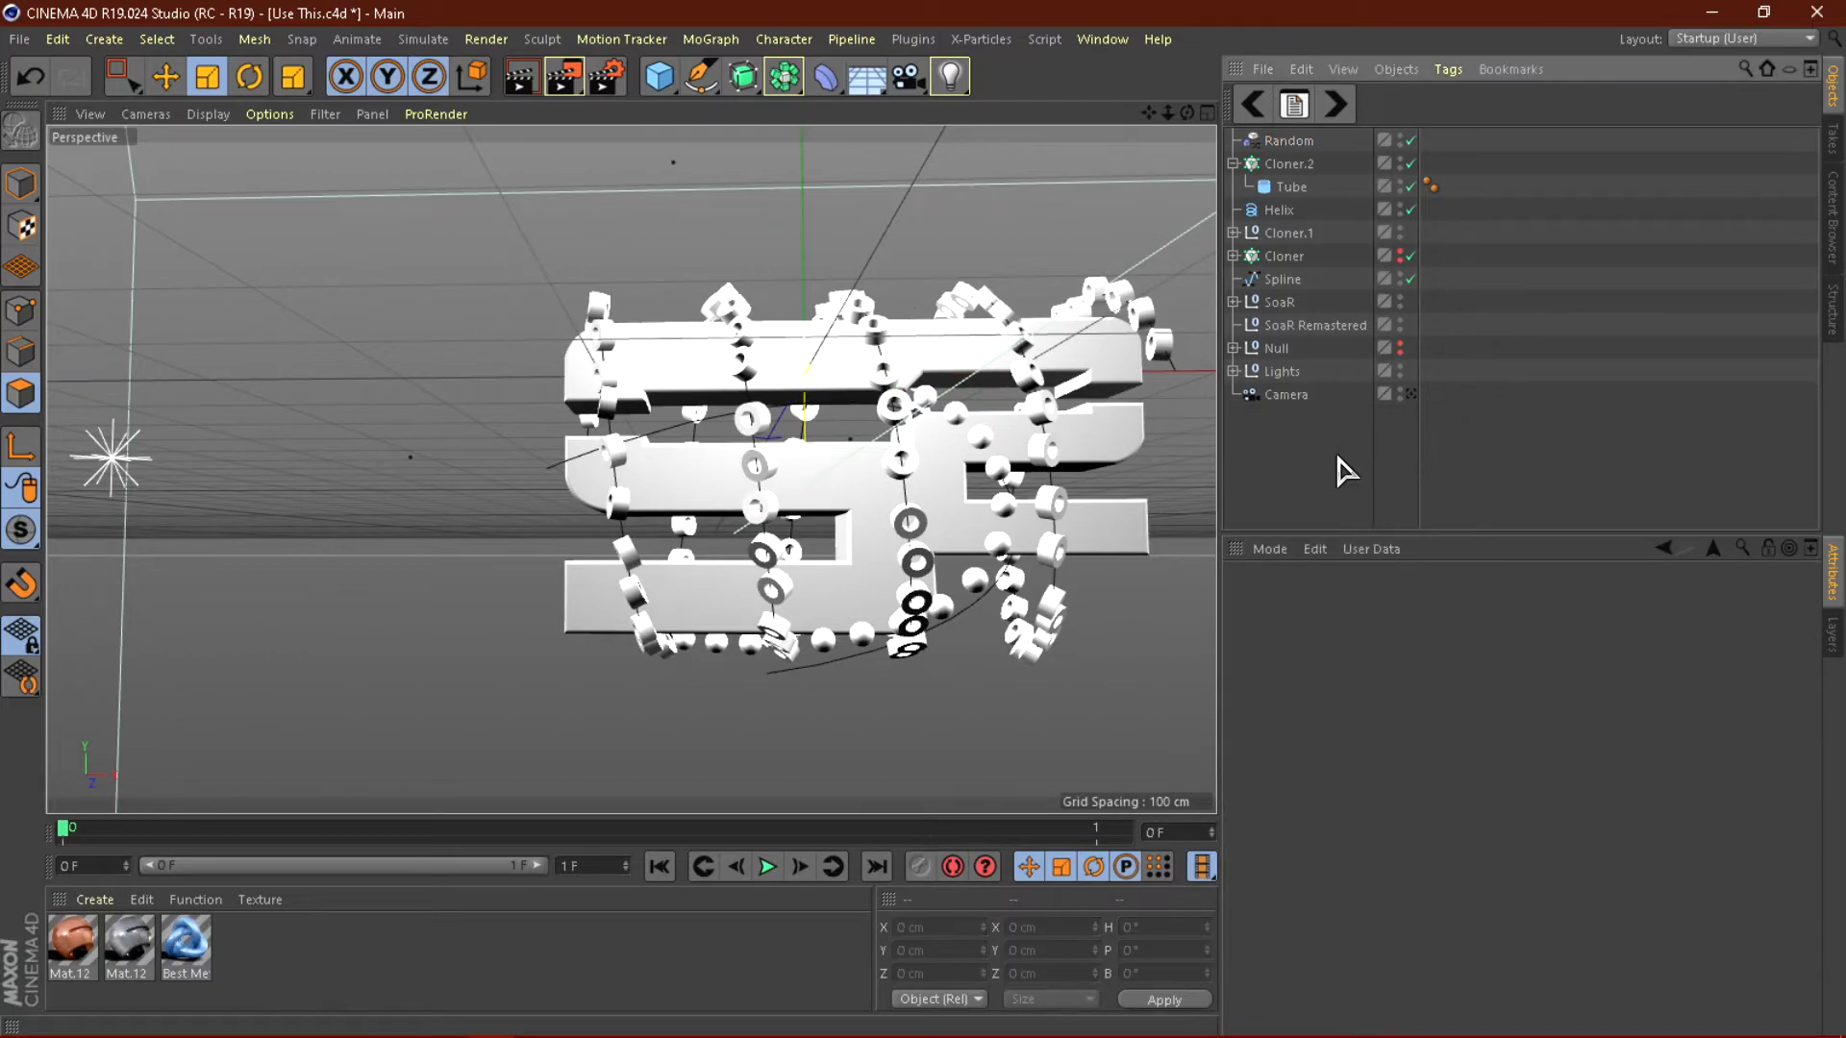
click(1409, 394)
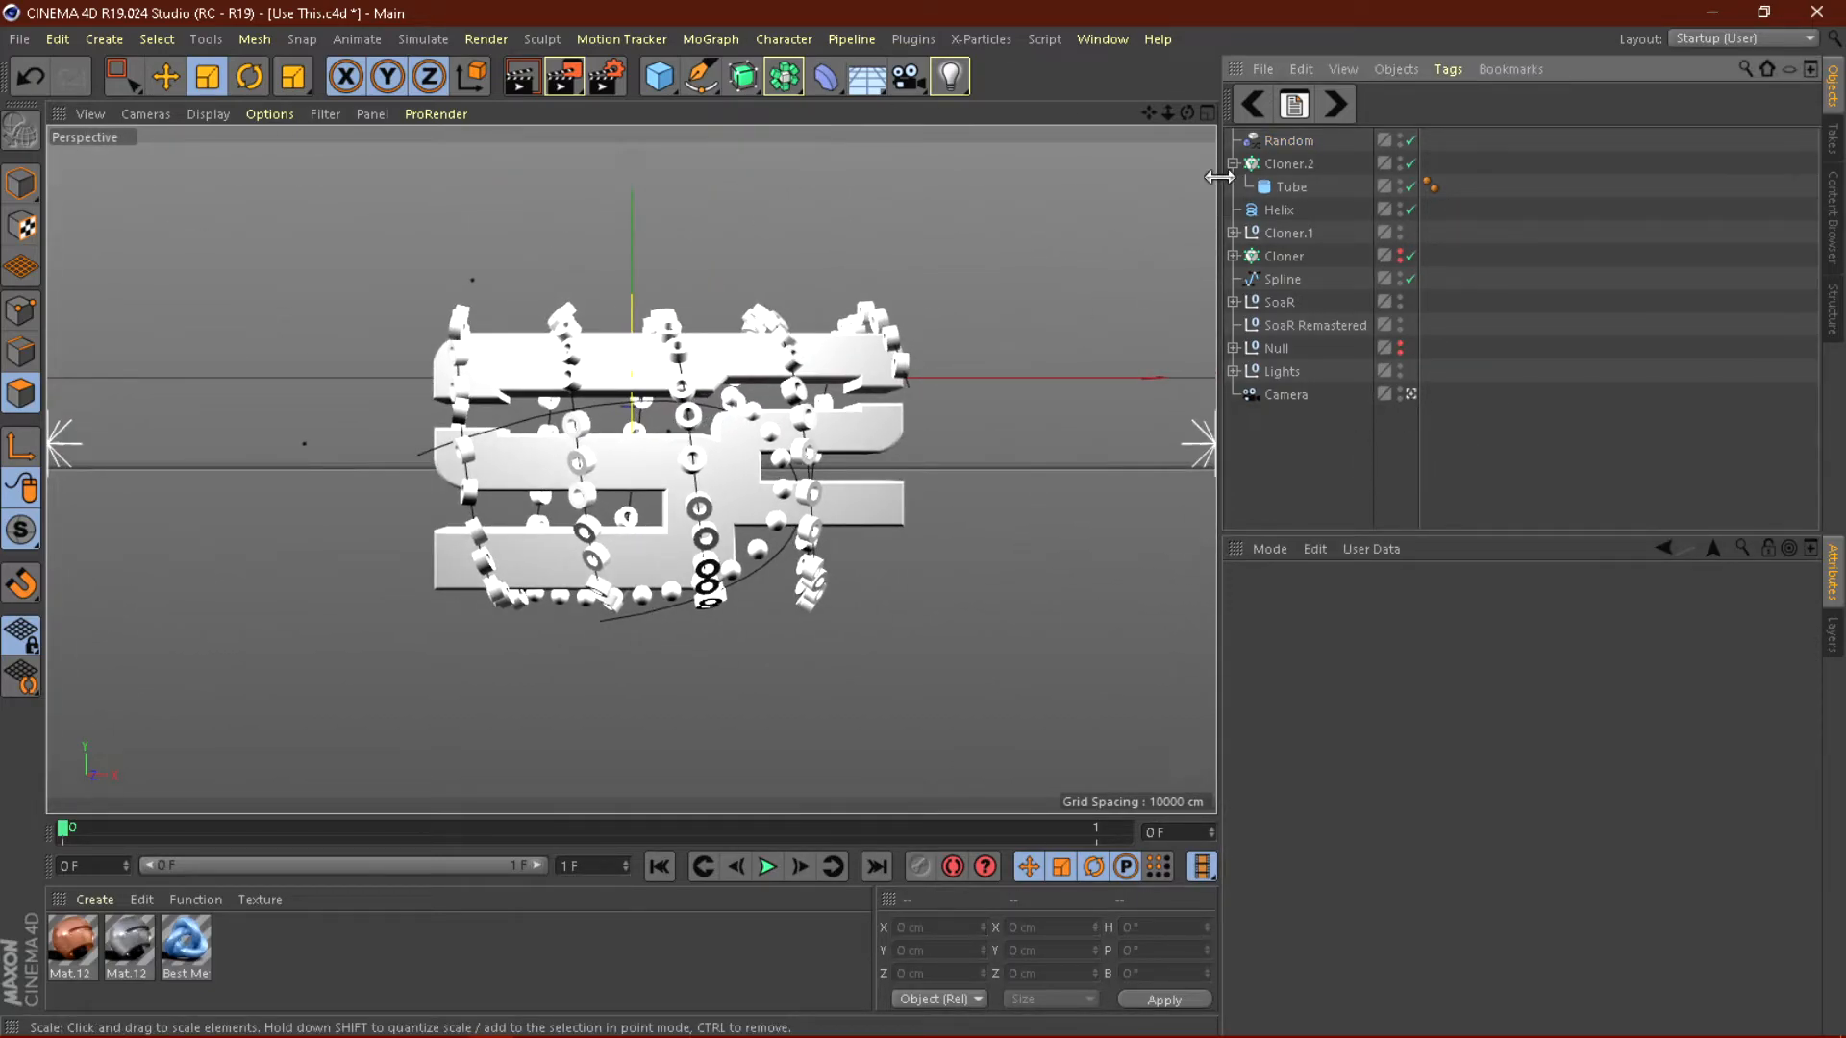
Hide the tube cloner in the editor and renderer and collapse its hierarchy.
click(1286, 141)
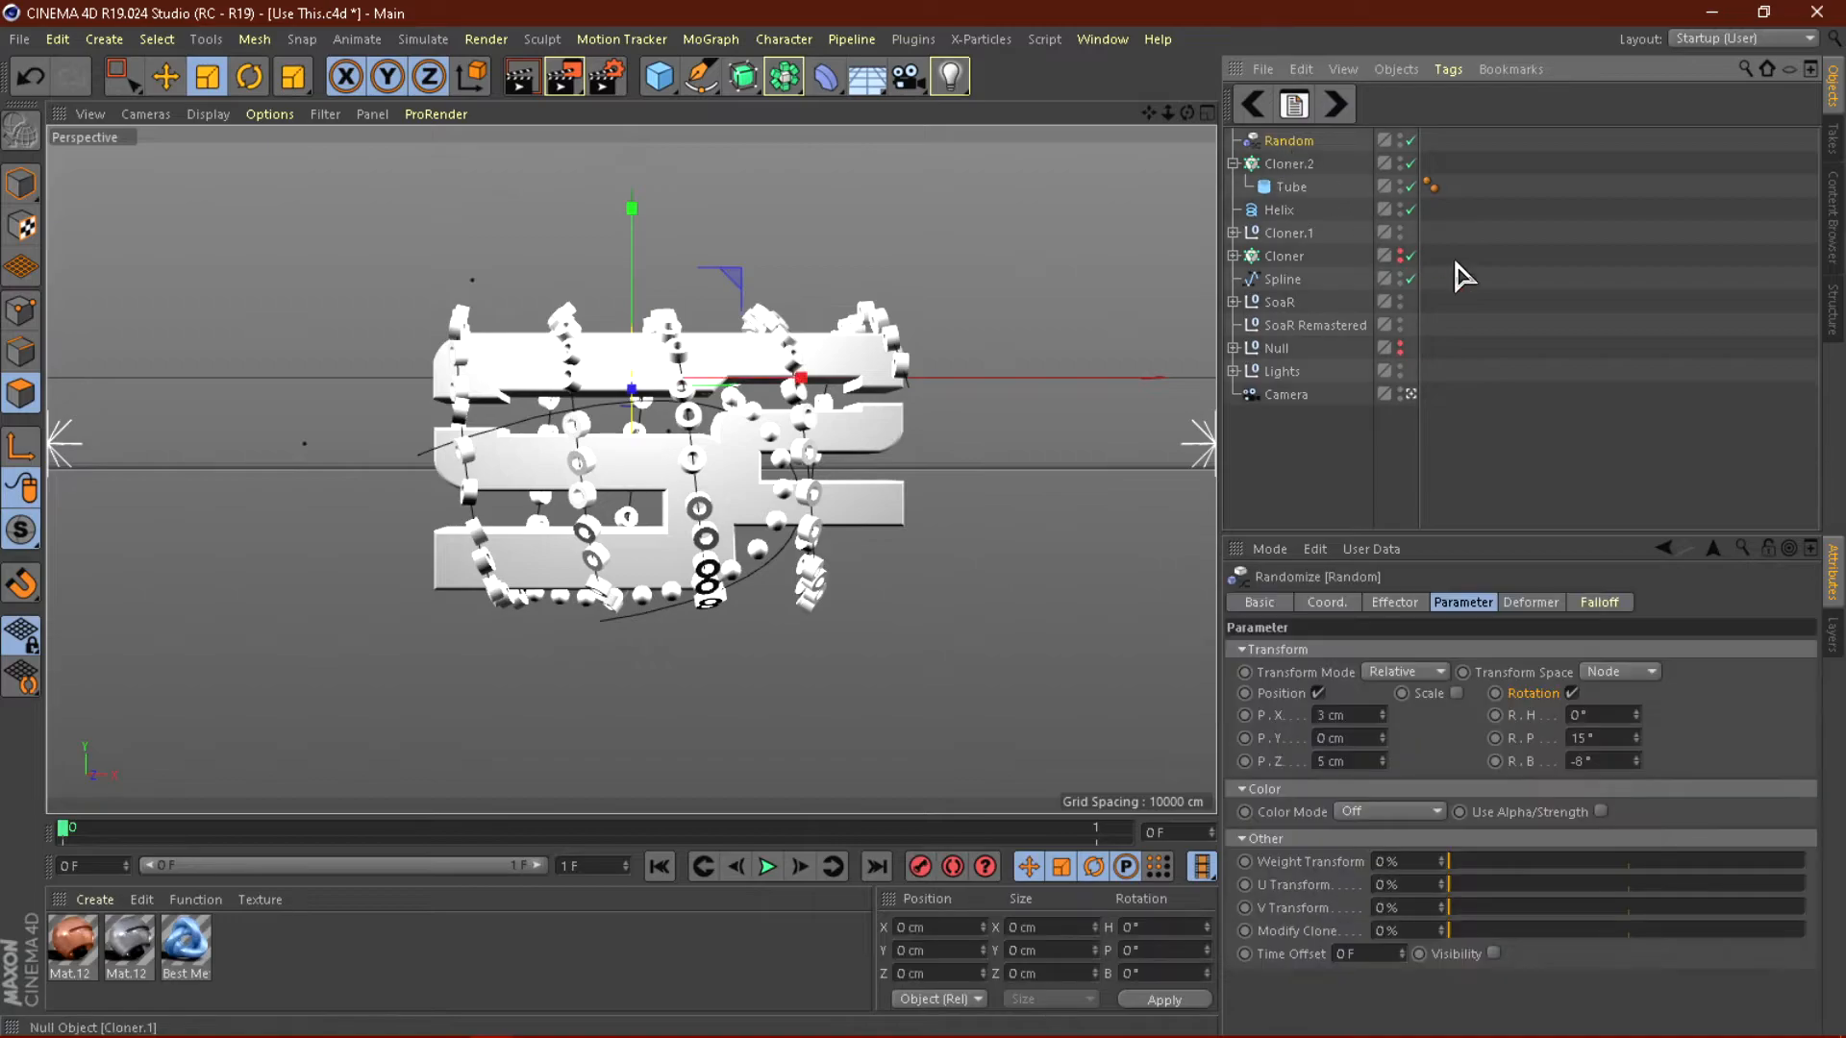
shift+click(1293, 327)
click(1288, 144)
shift+click(1309, 330)
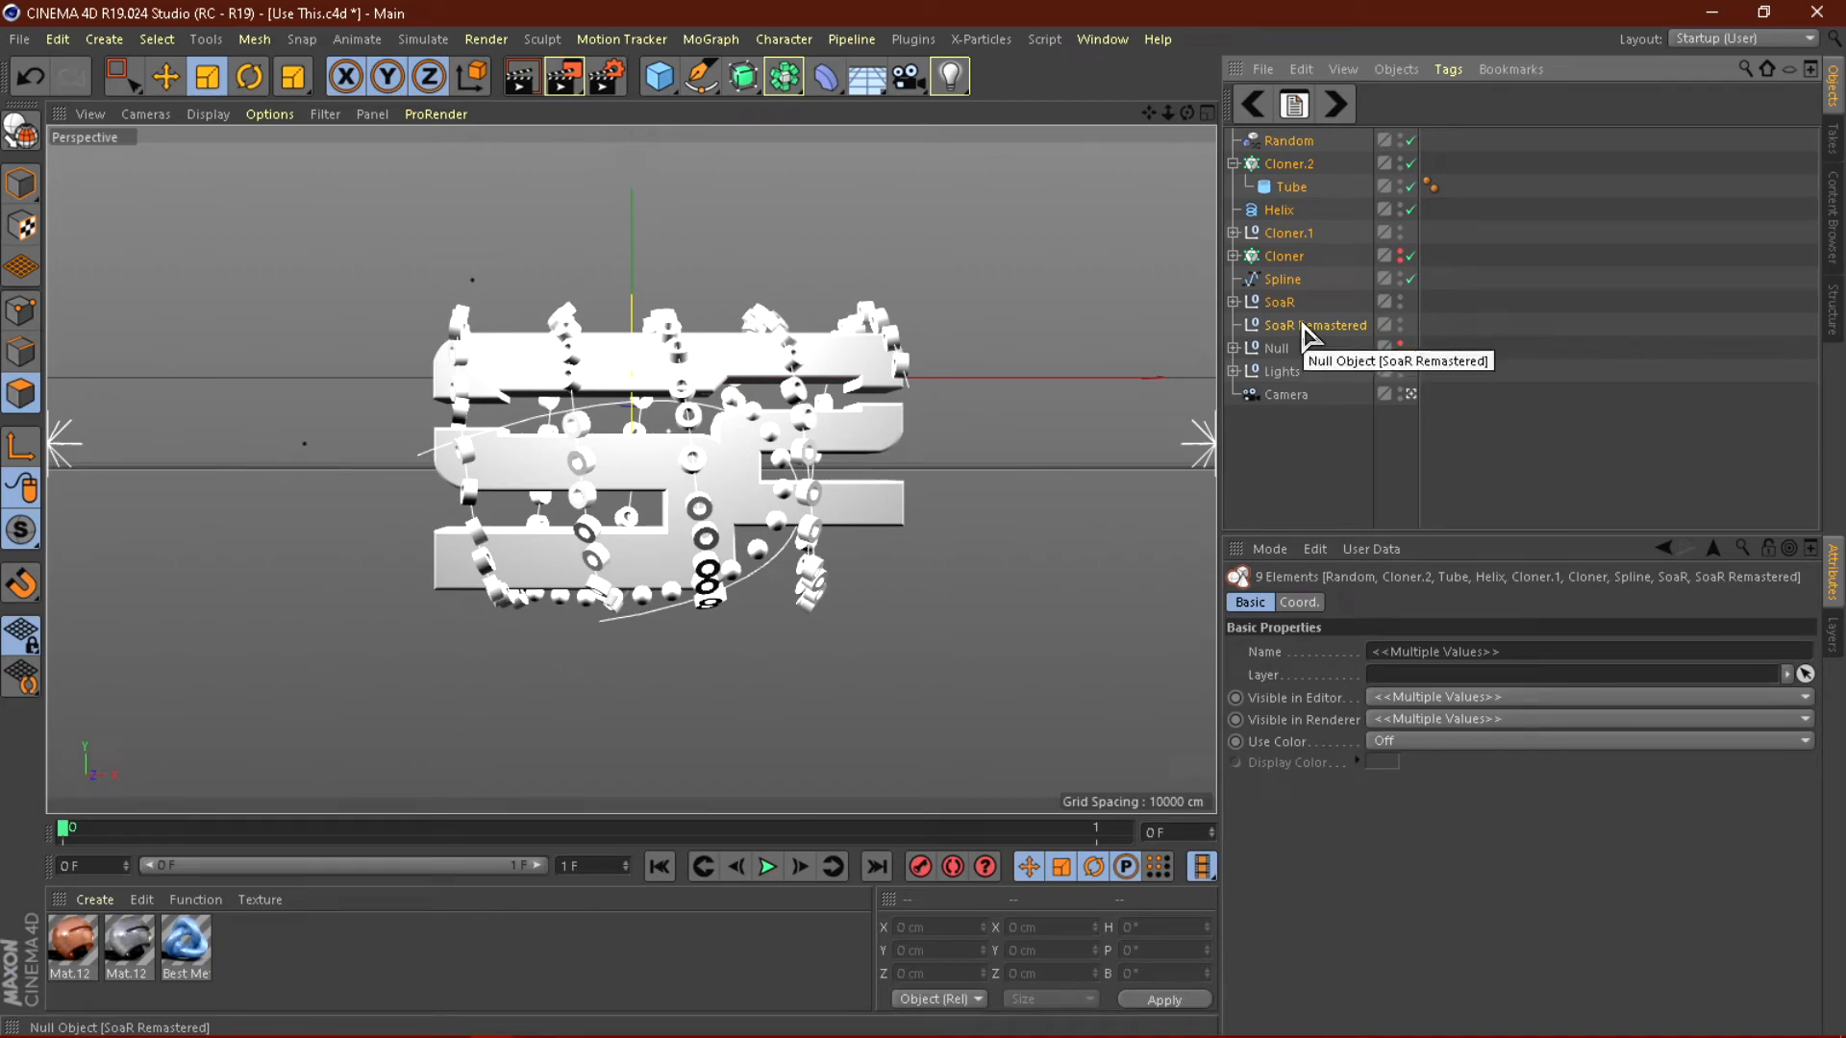
click(1284, 164)
click(1286, 211)
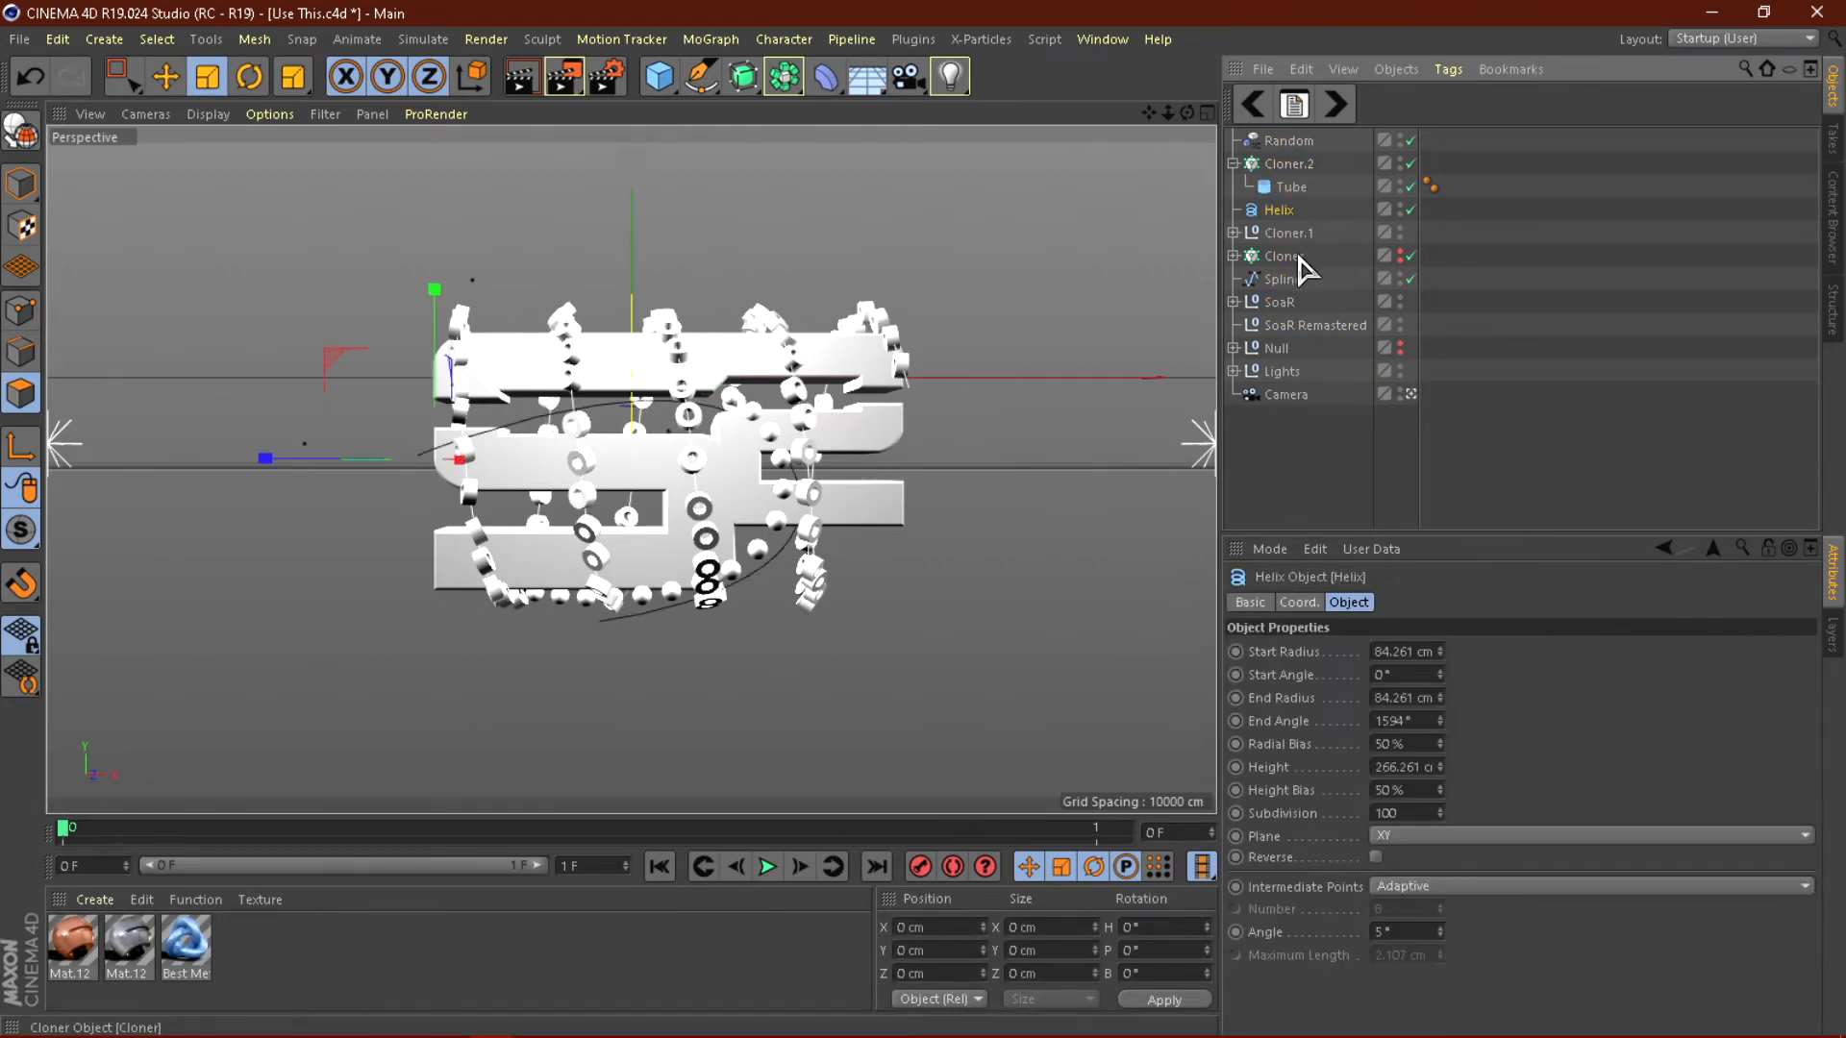
click(1405, 164)
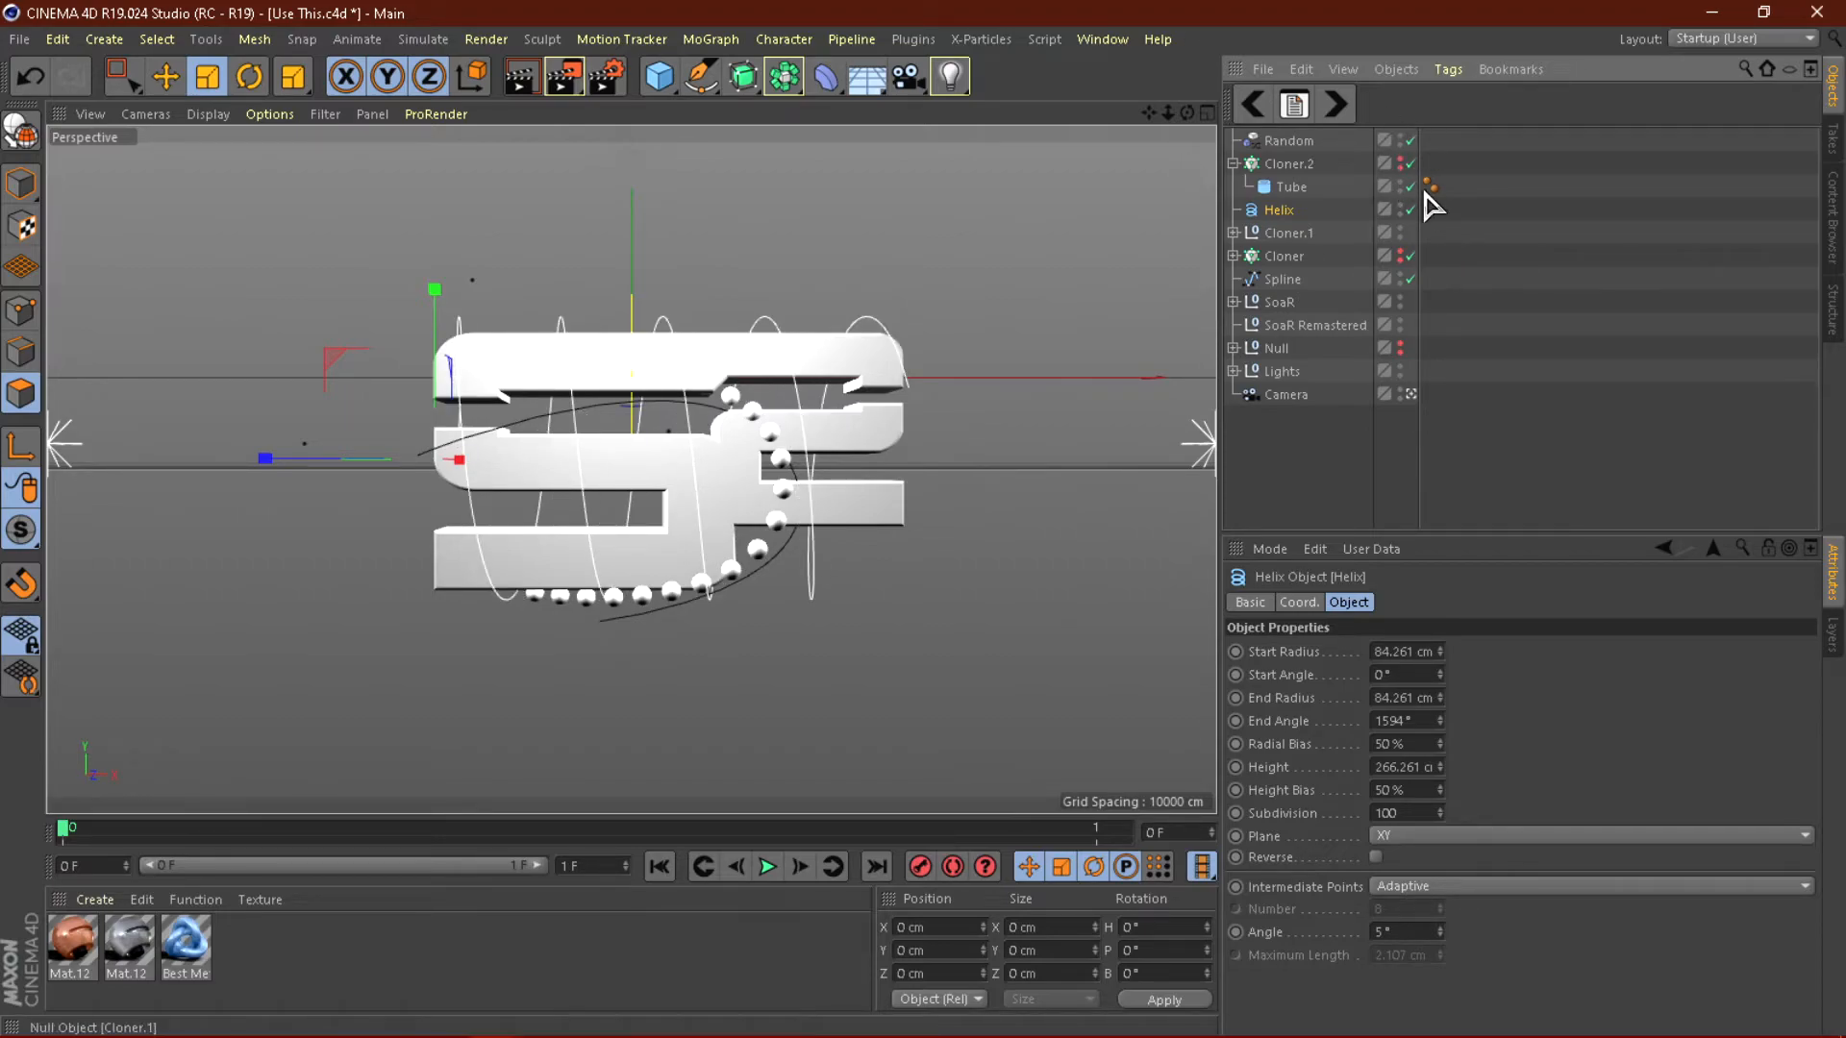
click(1232, 163)
Duplicate the Cloner.1 sphere chain, then rotate and move the copy toward the left side of the logo.
click(1286, 210)
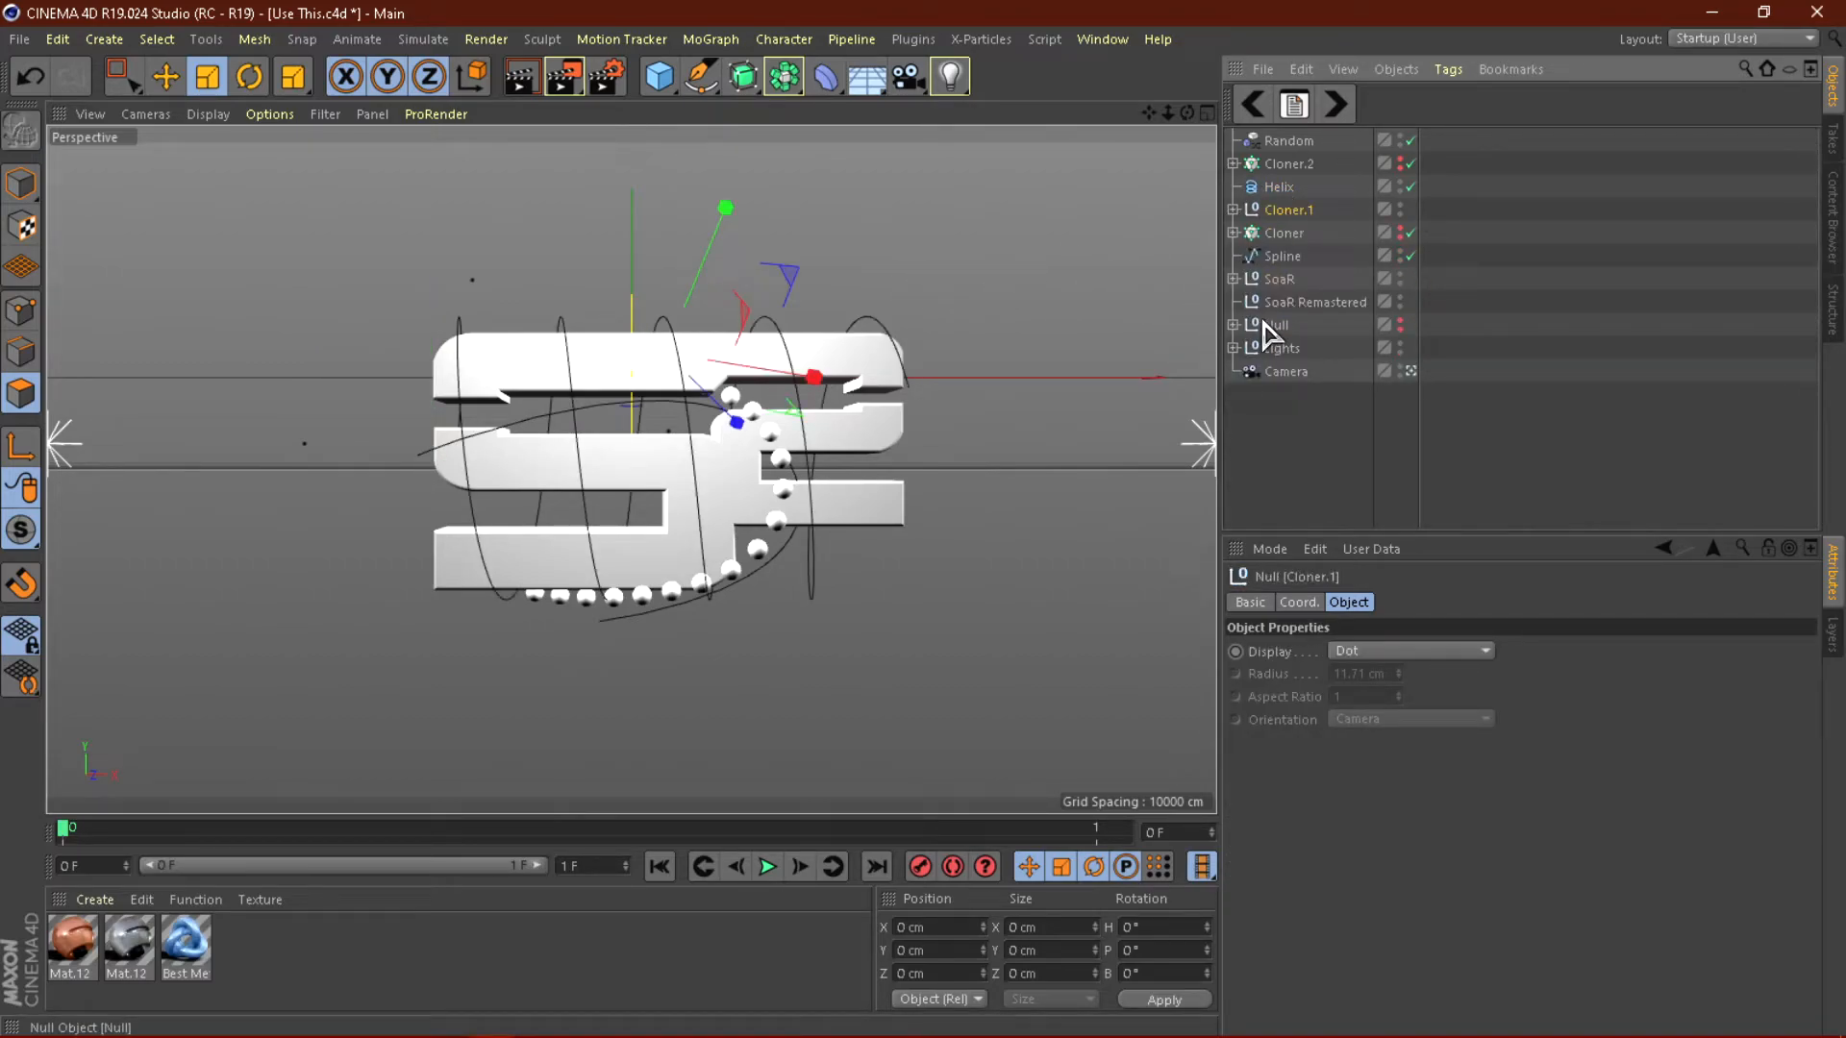
key(ctrl+v)
click(249, 76)
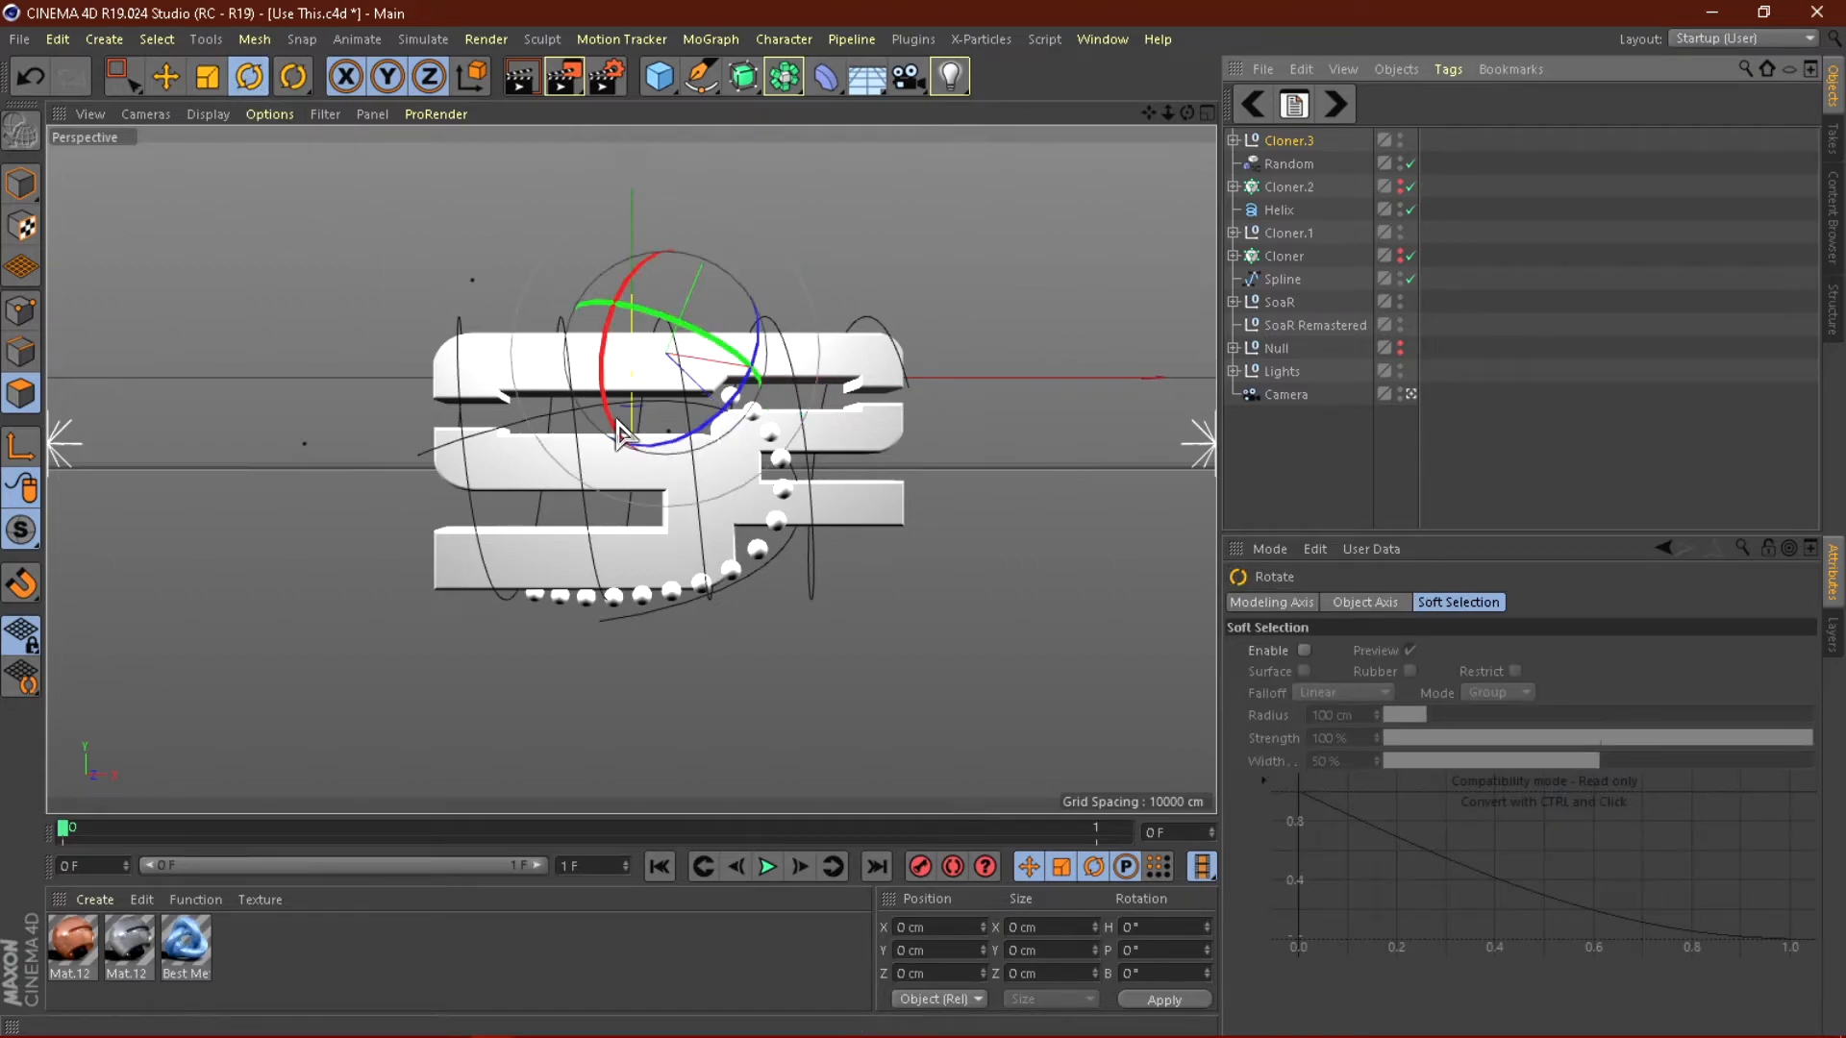
drag(649, 409, 567, 342)
click(165, 76)
drag(810, 394, 754, 383)
drag(665, 211, 646, 256)
drag(723, 399, 692, 392)
click(258, 81)
drag(538, 322, 580, 418)
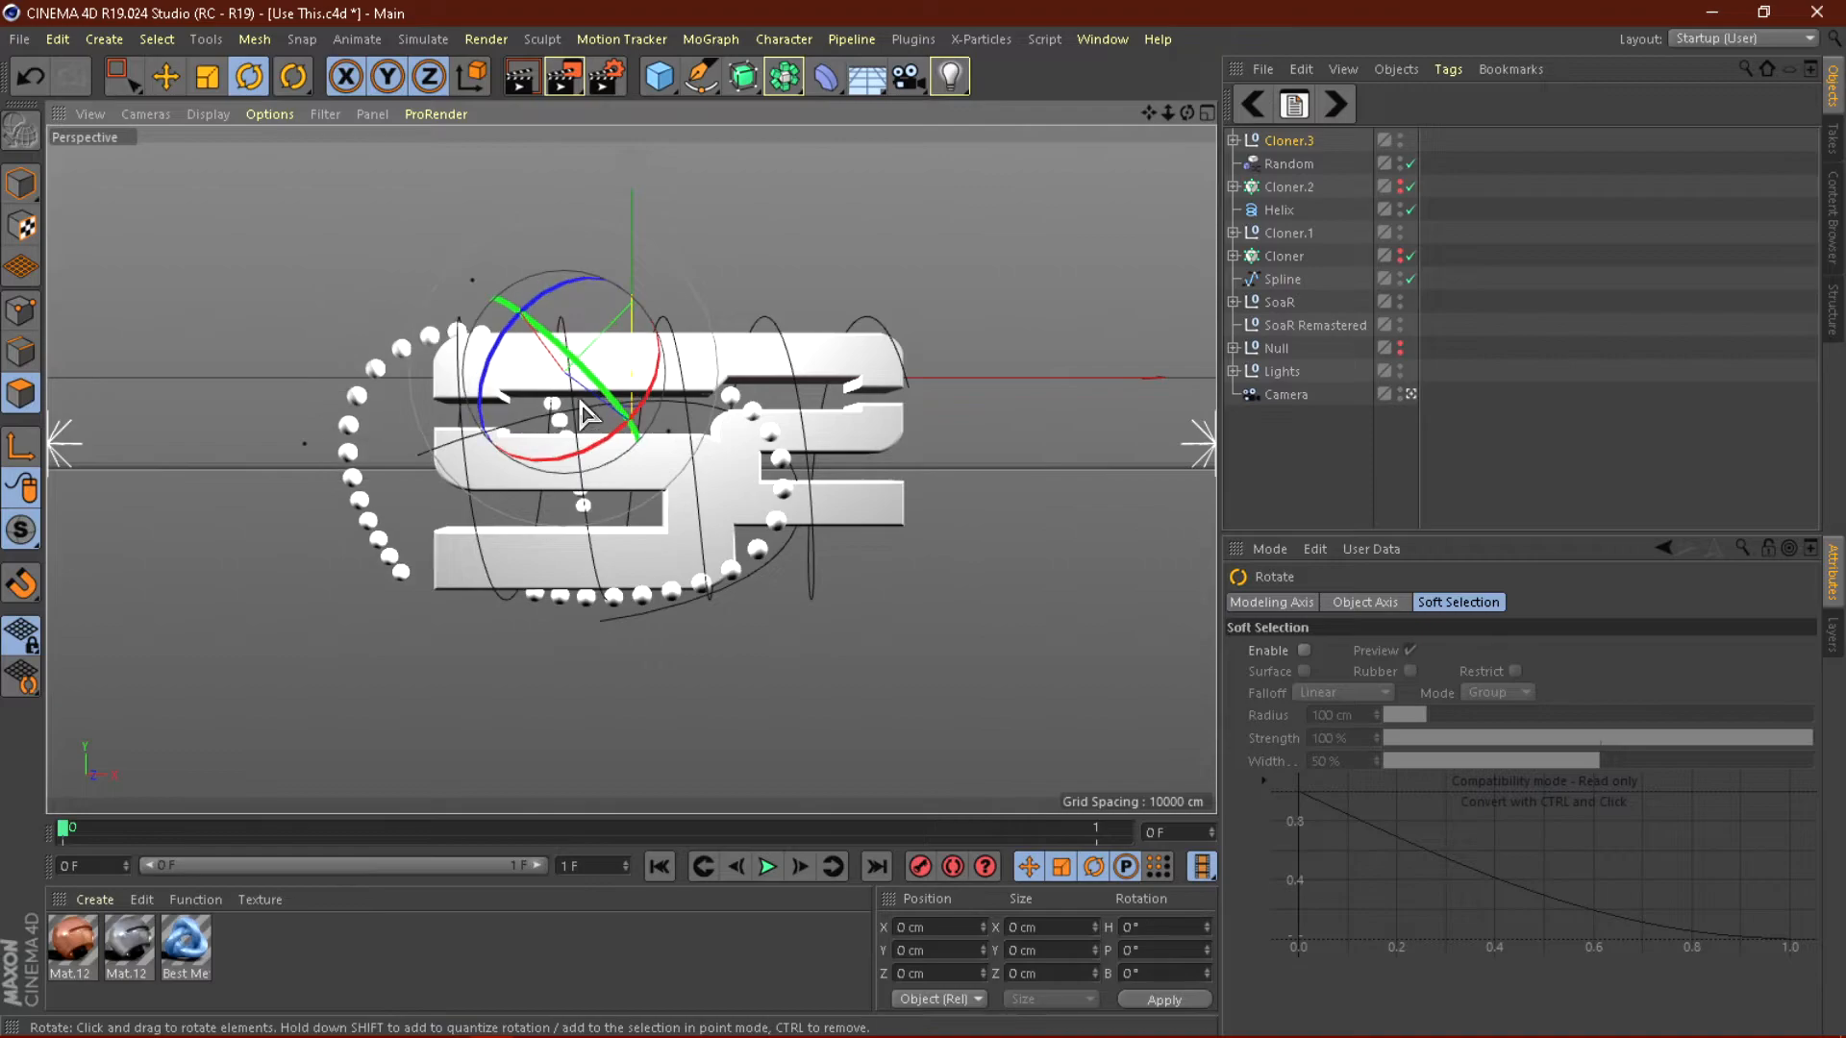
Refine the duplicated sphere chain's position and rotation around the logo's upper left from a free view, and return to the scene camera.
click(165, 76)
click(1410, 394)
alt+drag(599, 510, 672, 524)
mouse_move(787, 317)
mouse_down()
mouse_move(774, 347)
mouse_move(815, 314)
mouse_up()
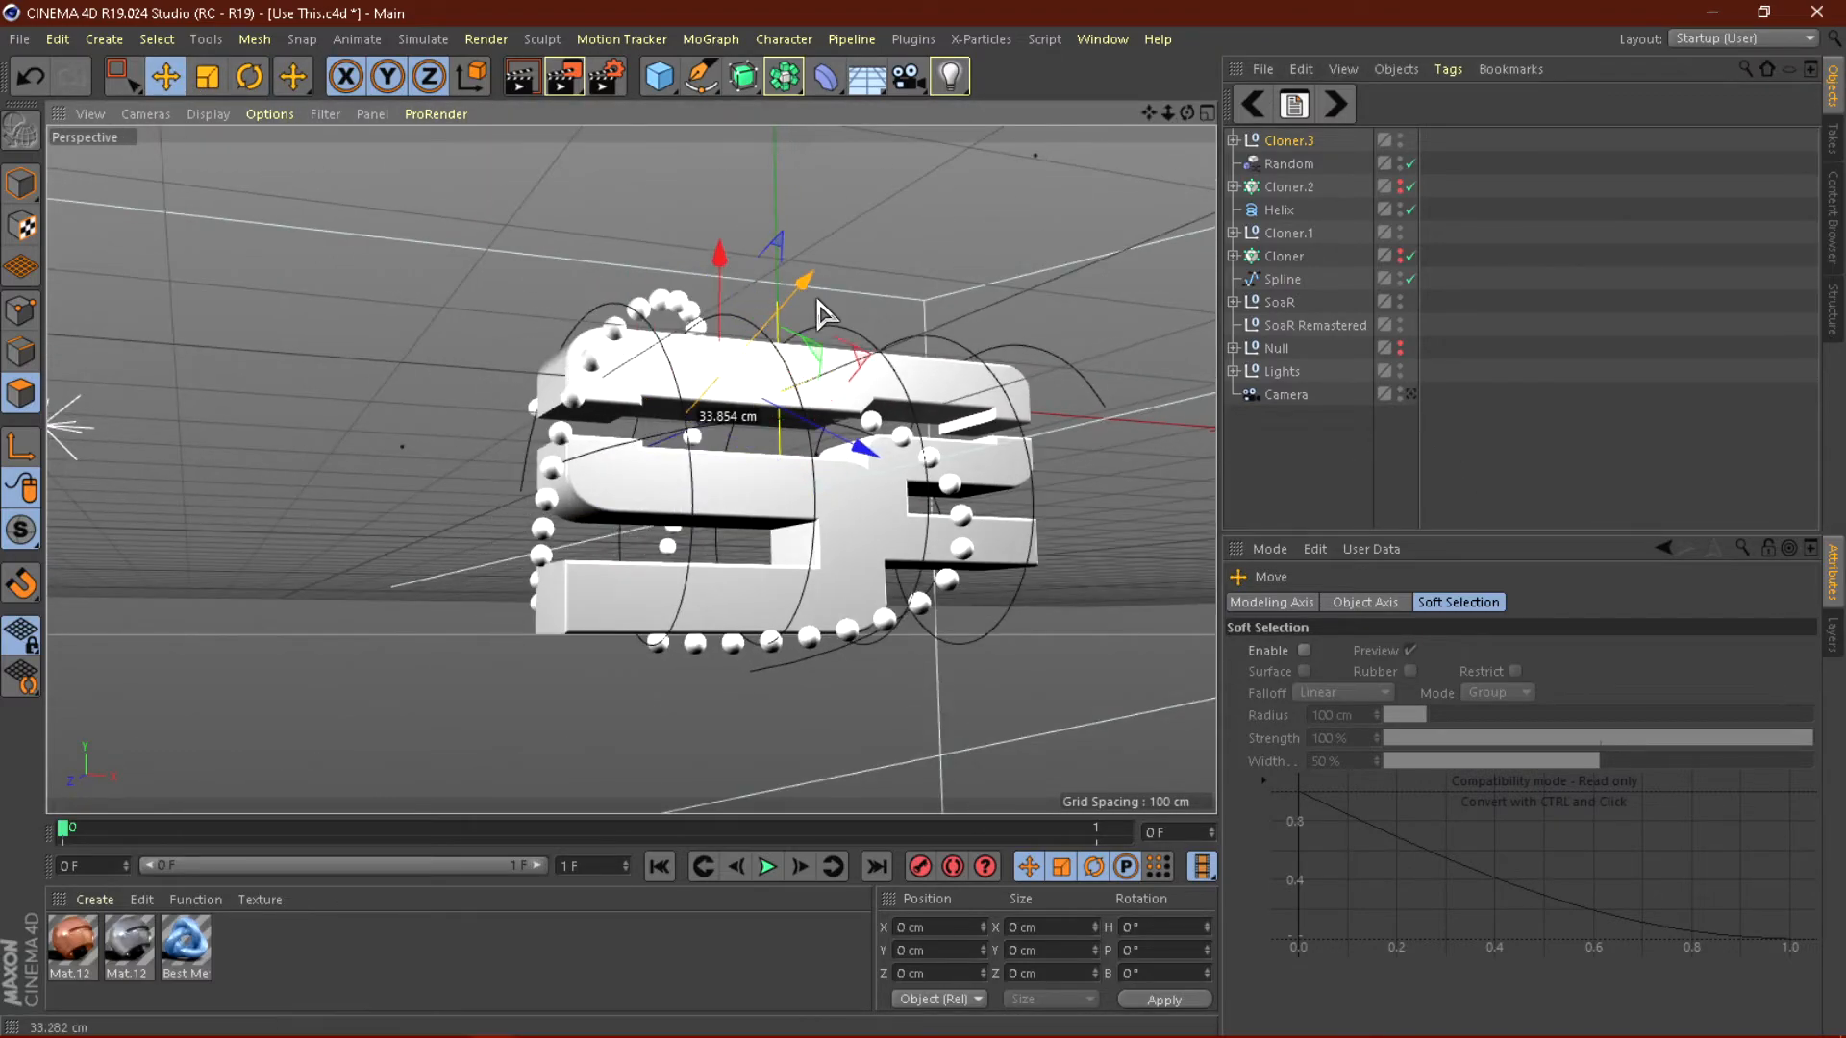
alt+drag(730, 355, 590, 452)
click(249, 76)
drag(761, 370, 873, 420)
click(165, 77)
drag(930, 256, 1221, 337)
click(1411, 394)
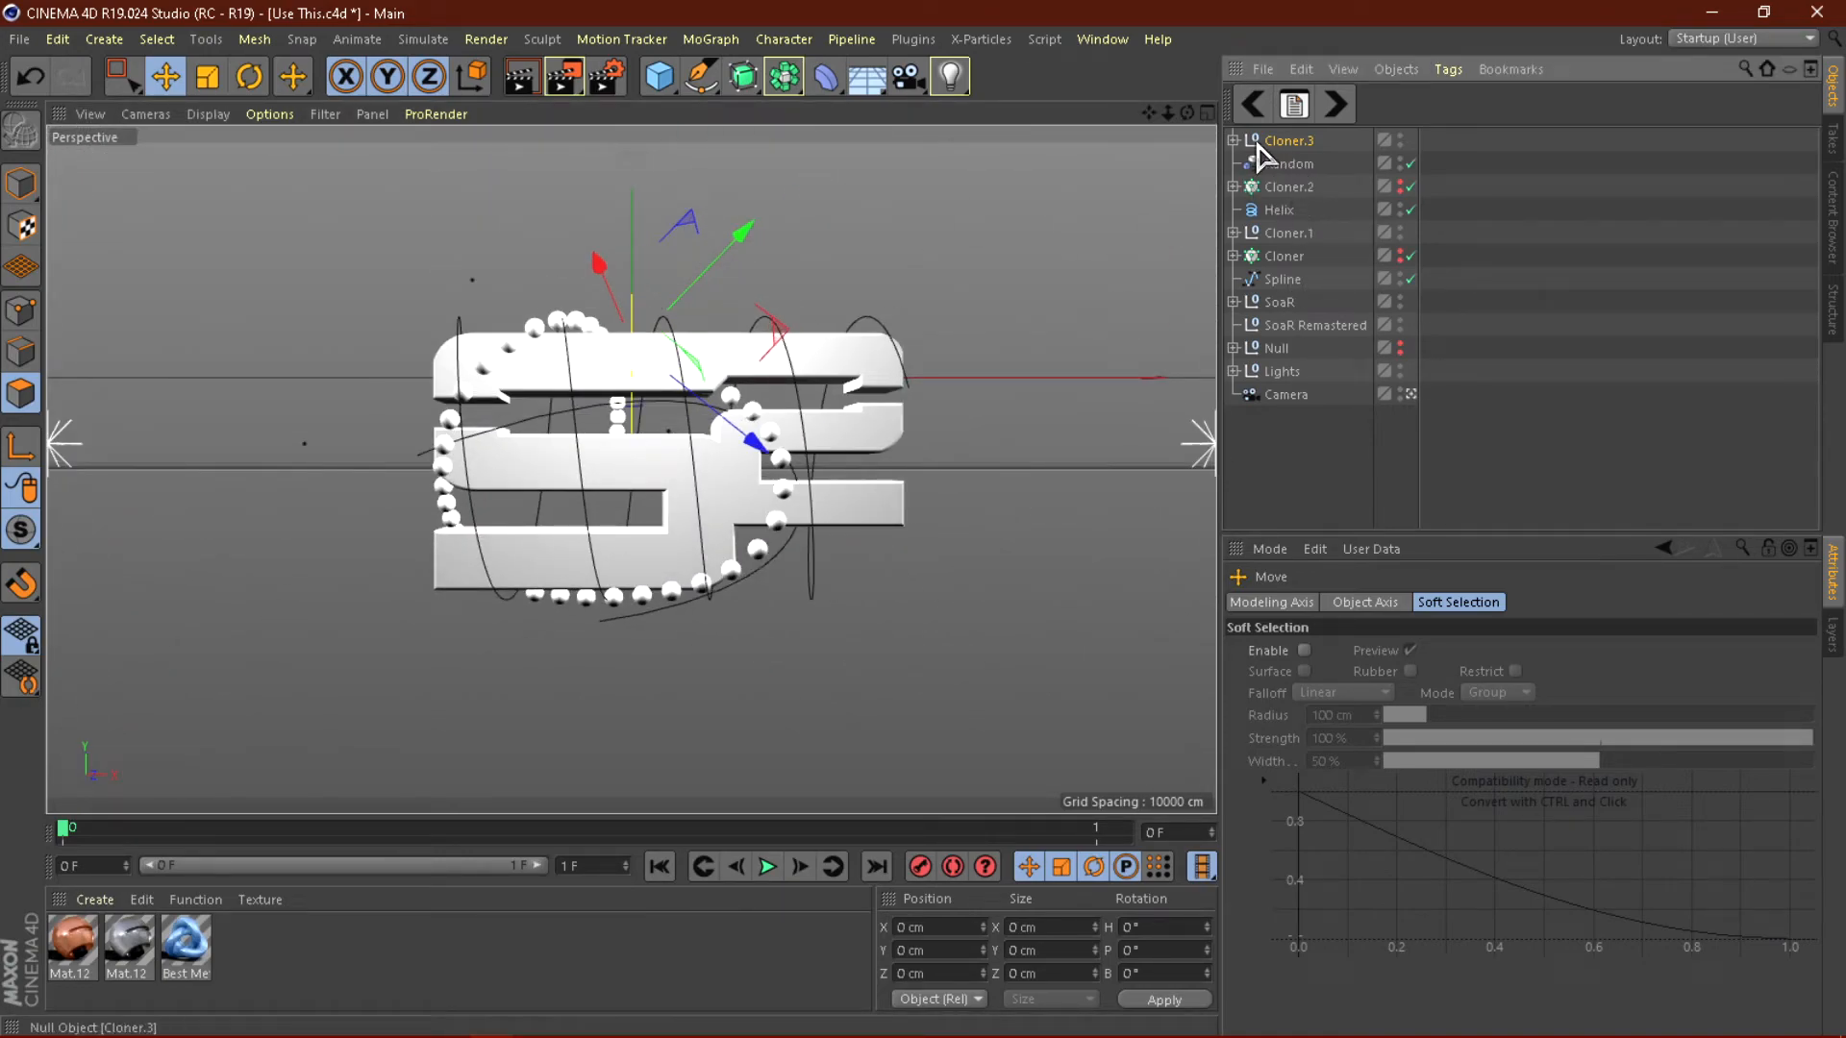
Show the tube cloner in the editor and renderer again, and delete the SoaR Remastered null.
click(1401, 184)
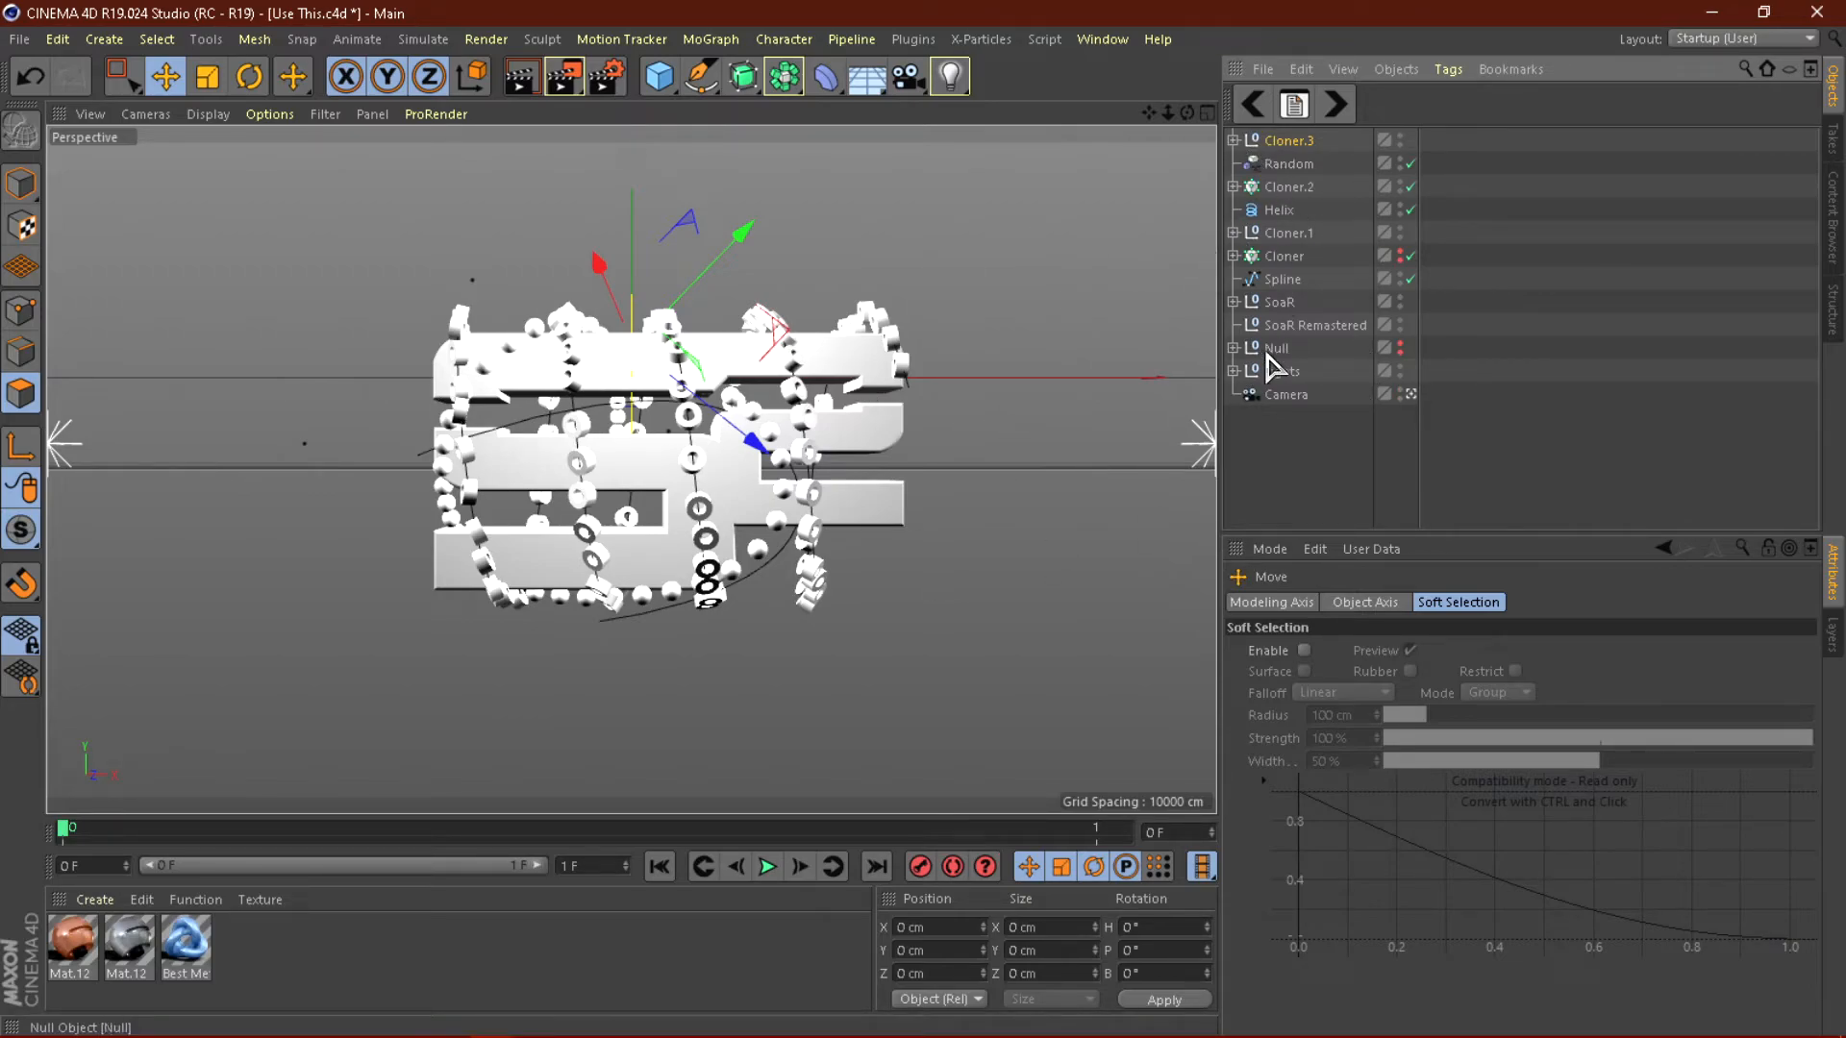
click(1299, 327)
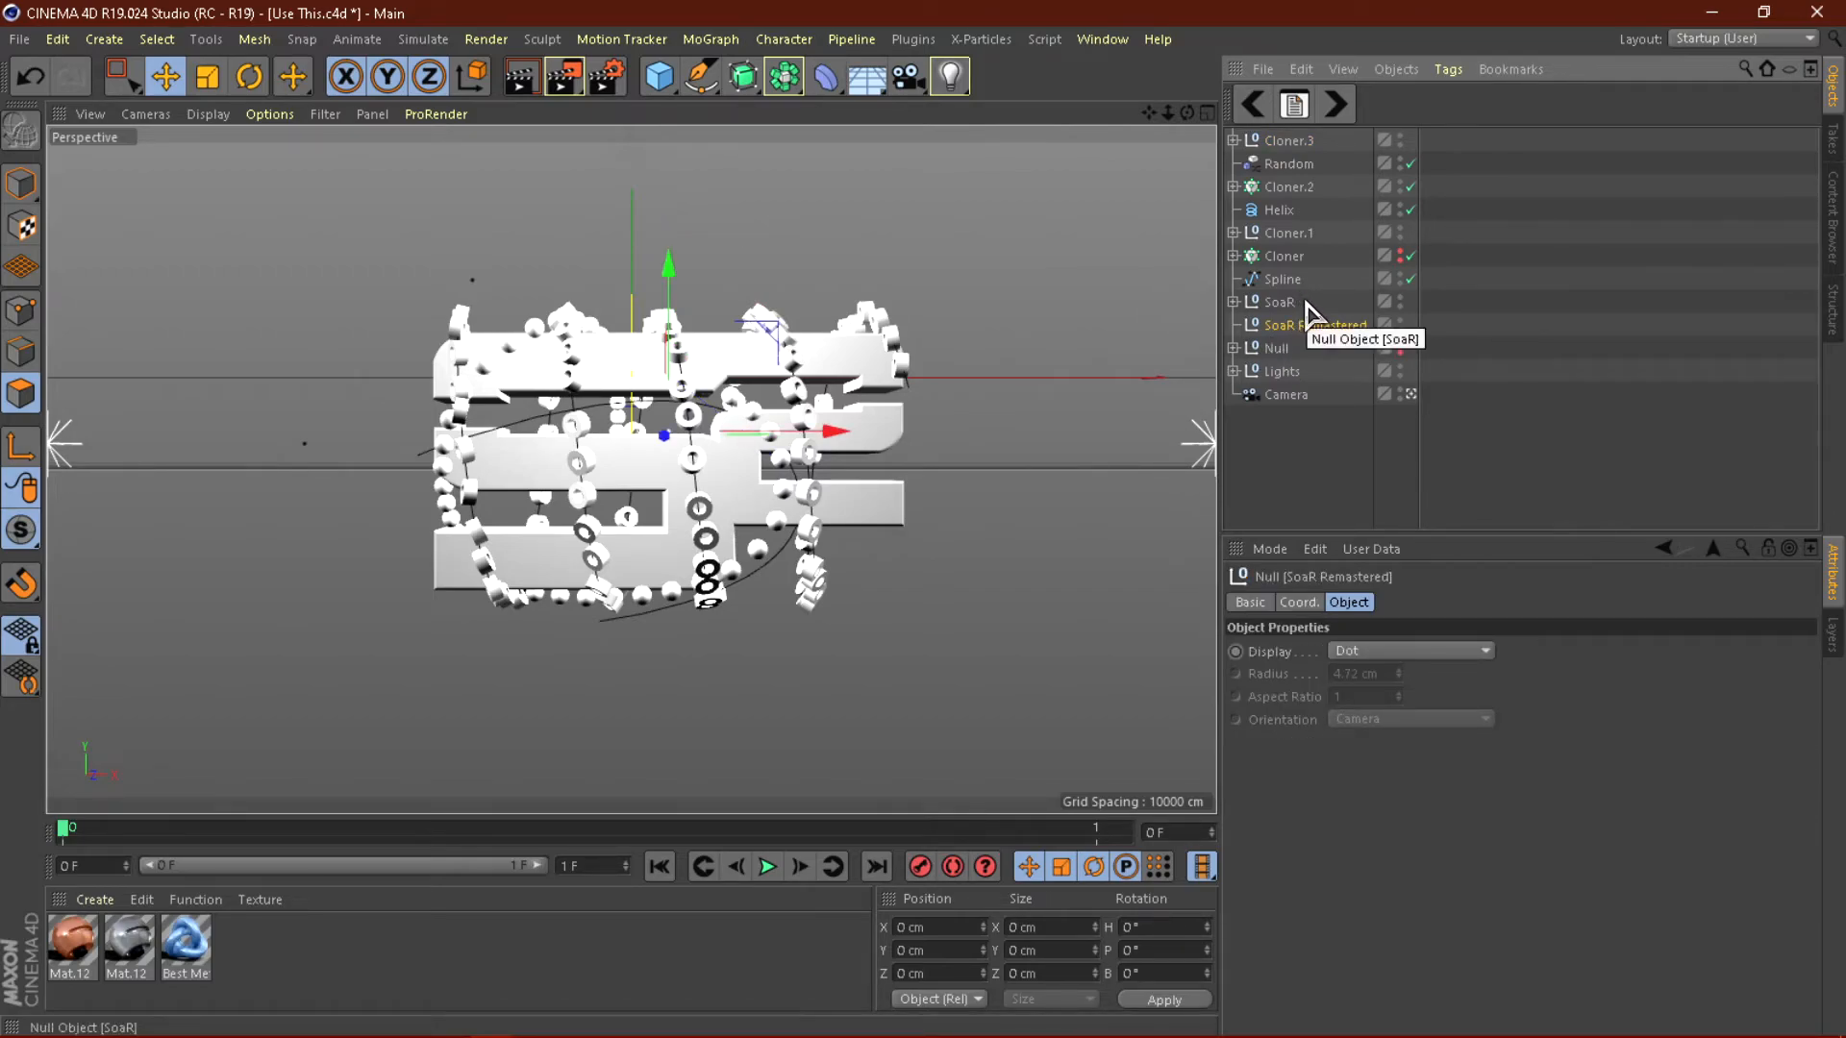
click(1278, 350)
click(1286, 327)
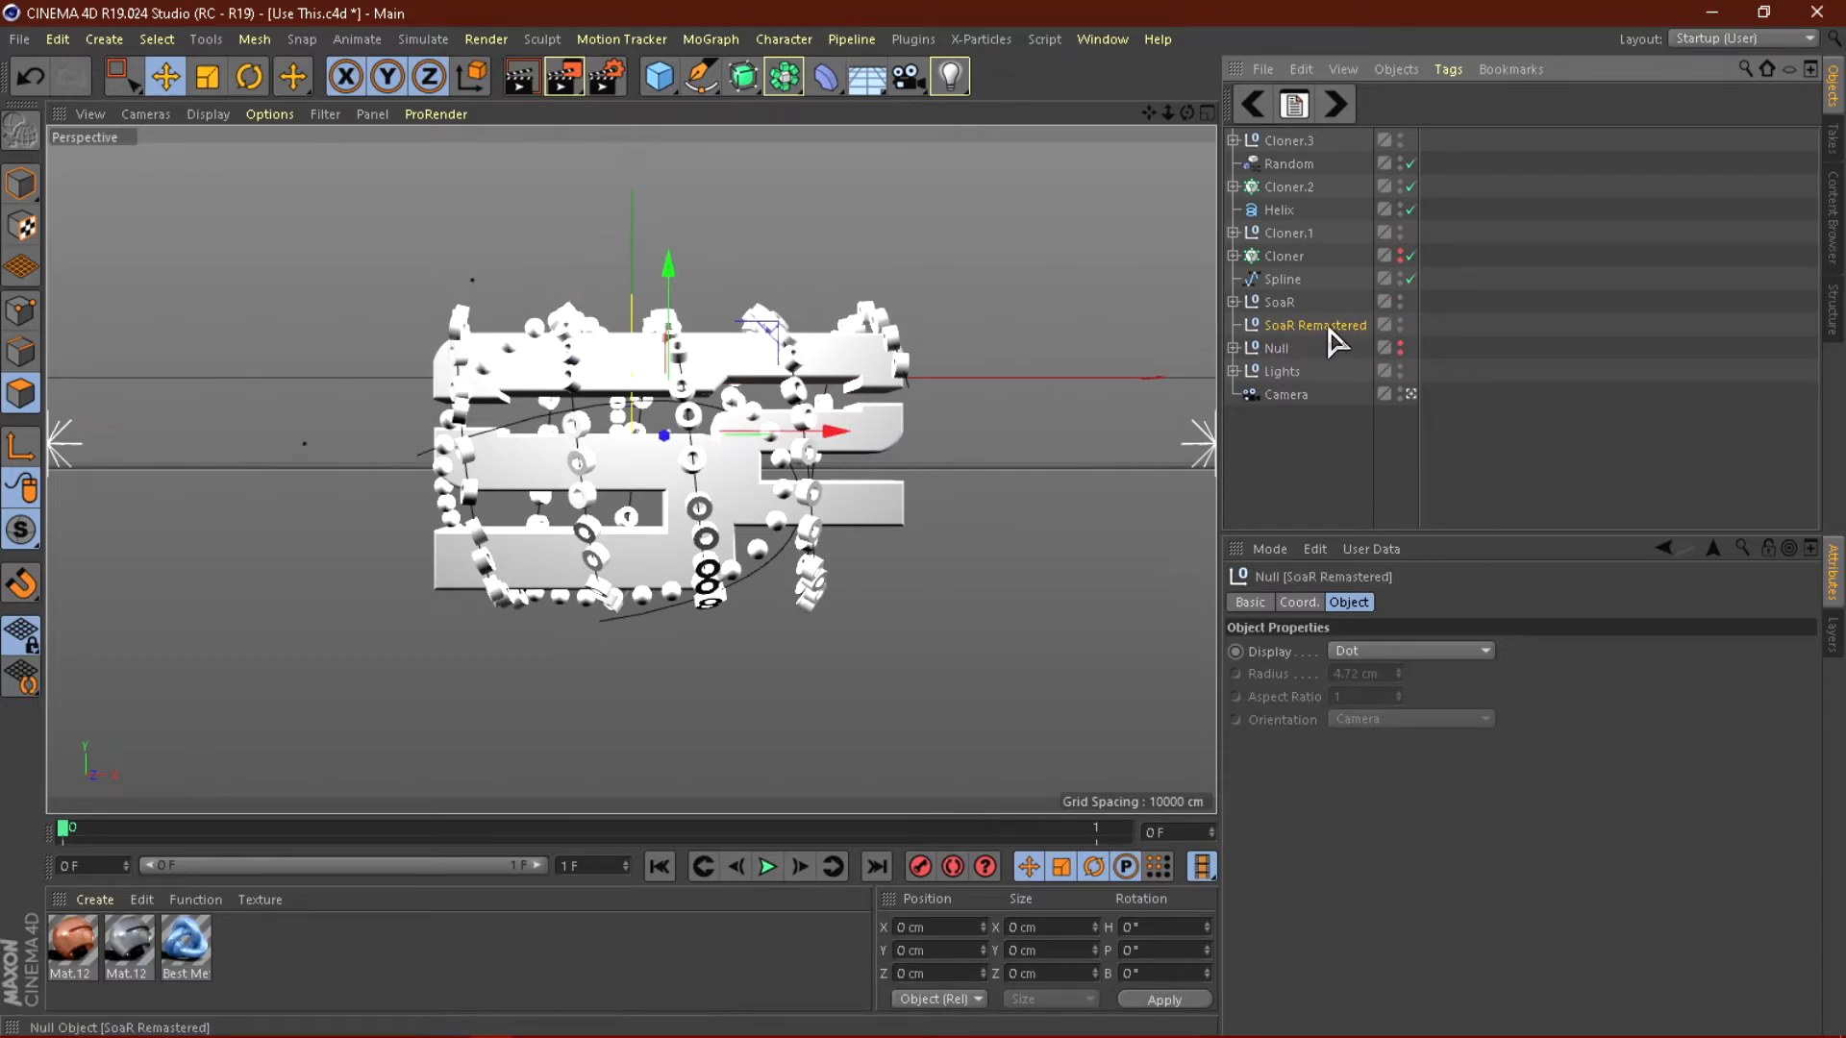
key(Delete)
Group the SoaR logo with all cloners, the Random effector, helix and spline under one null, and activate the Rotate tool.
click(1281, 303)
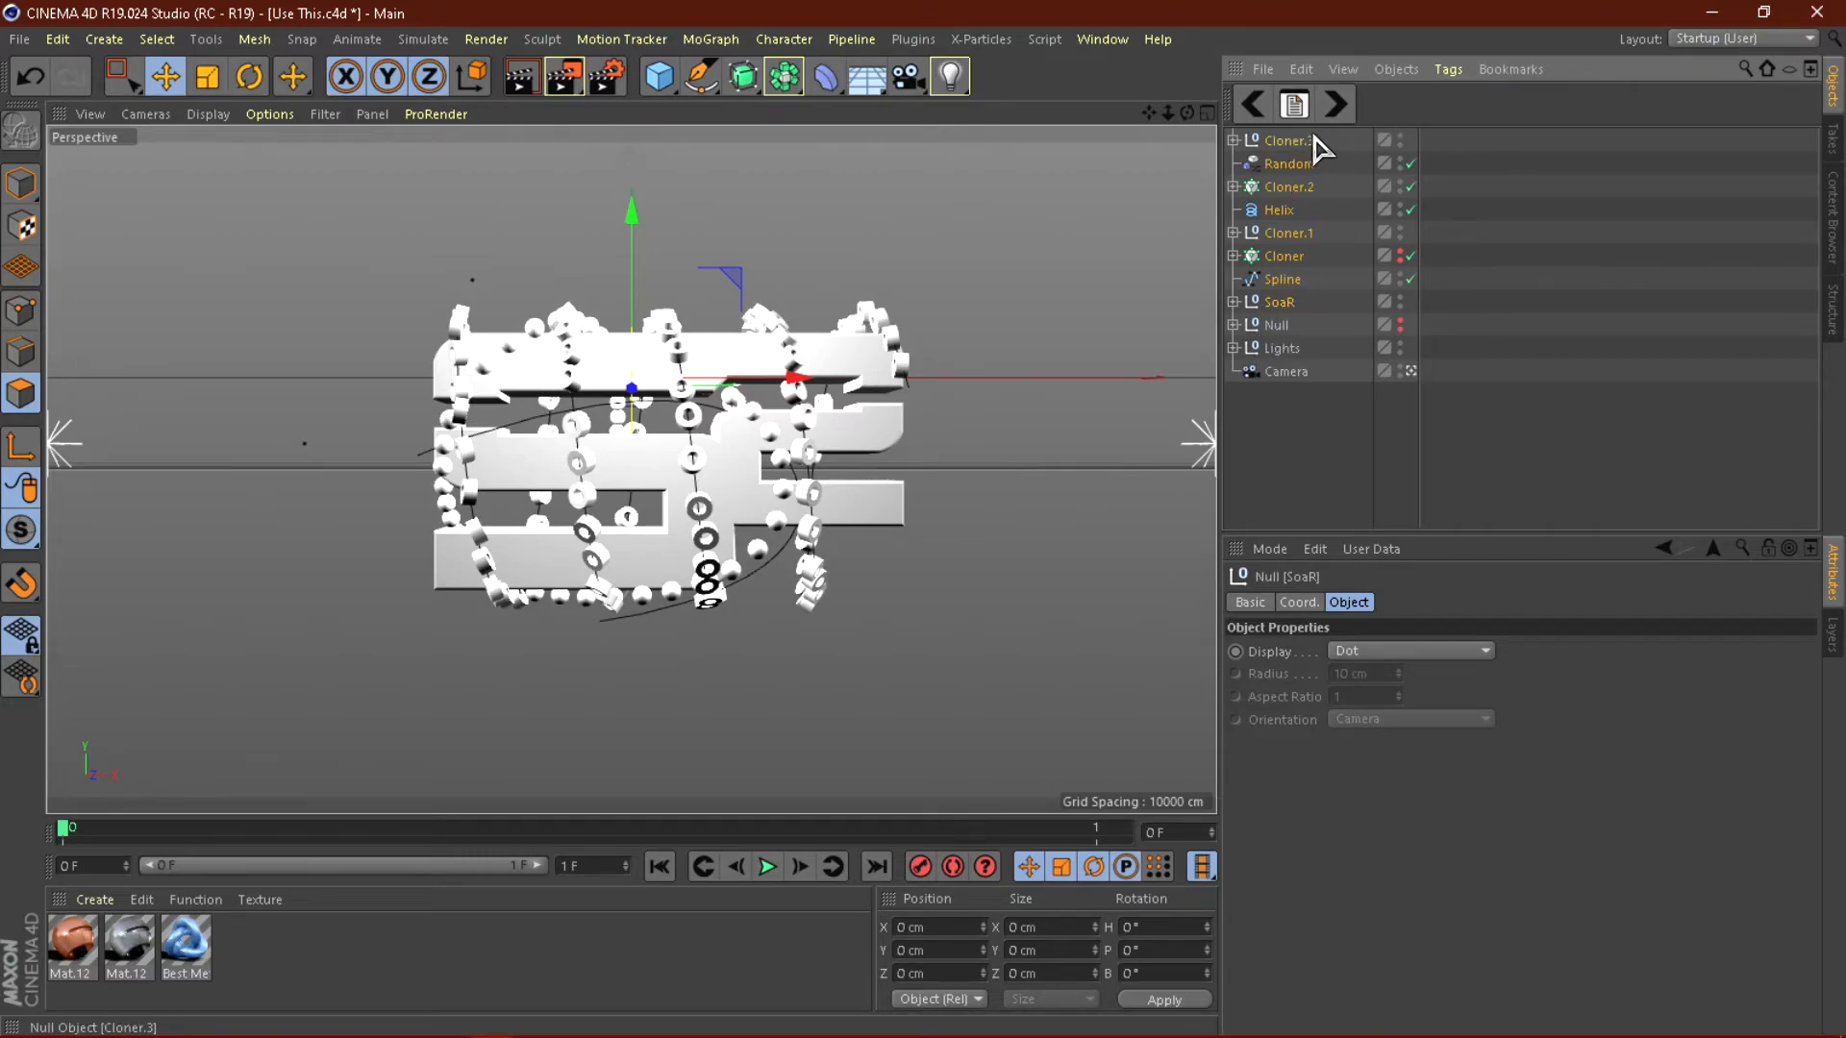
key(alt+g)
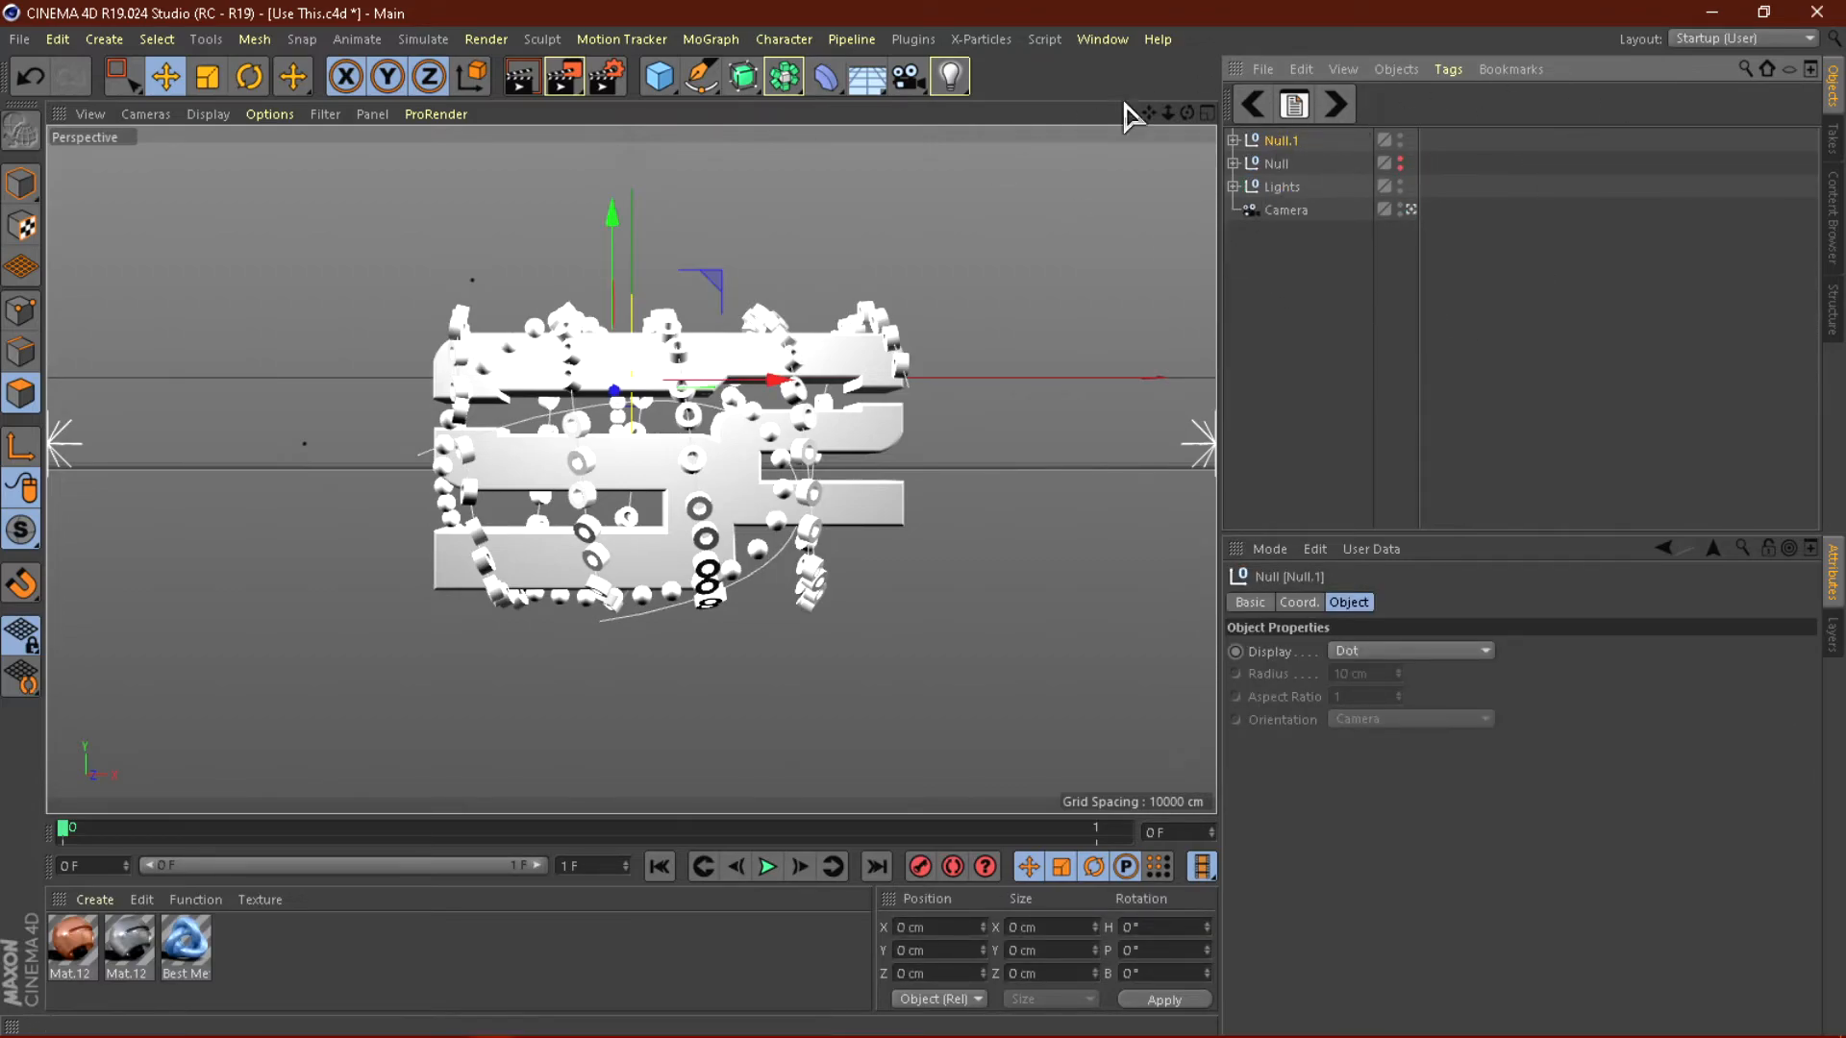
click(249, 76)
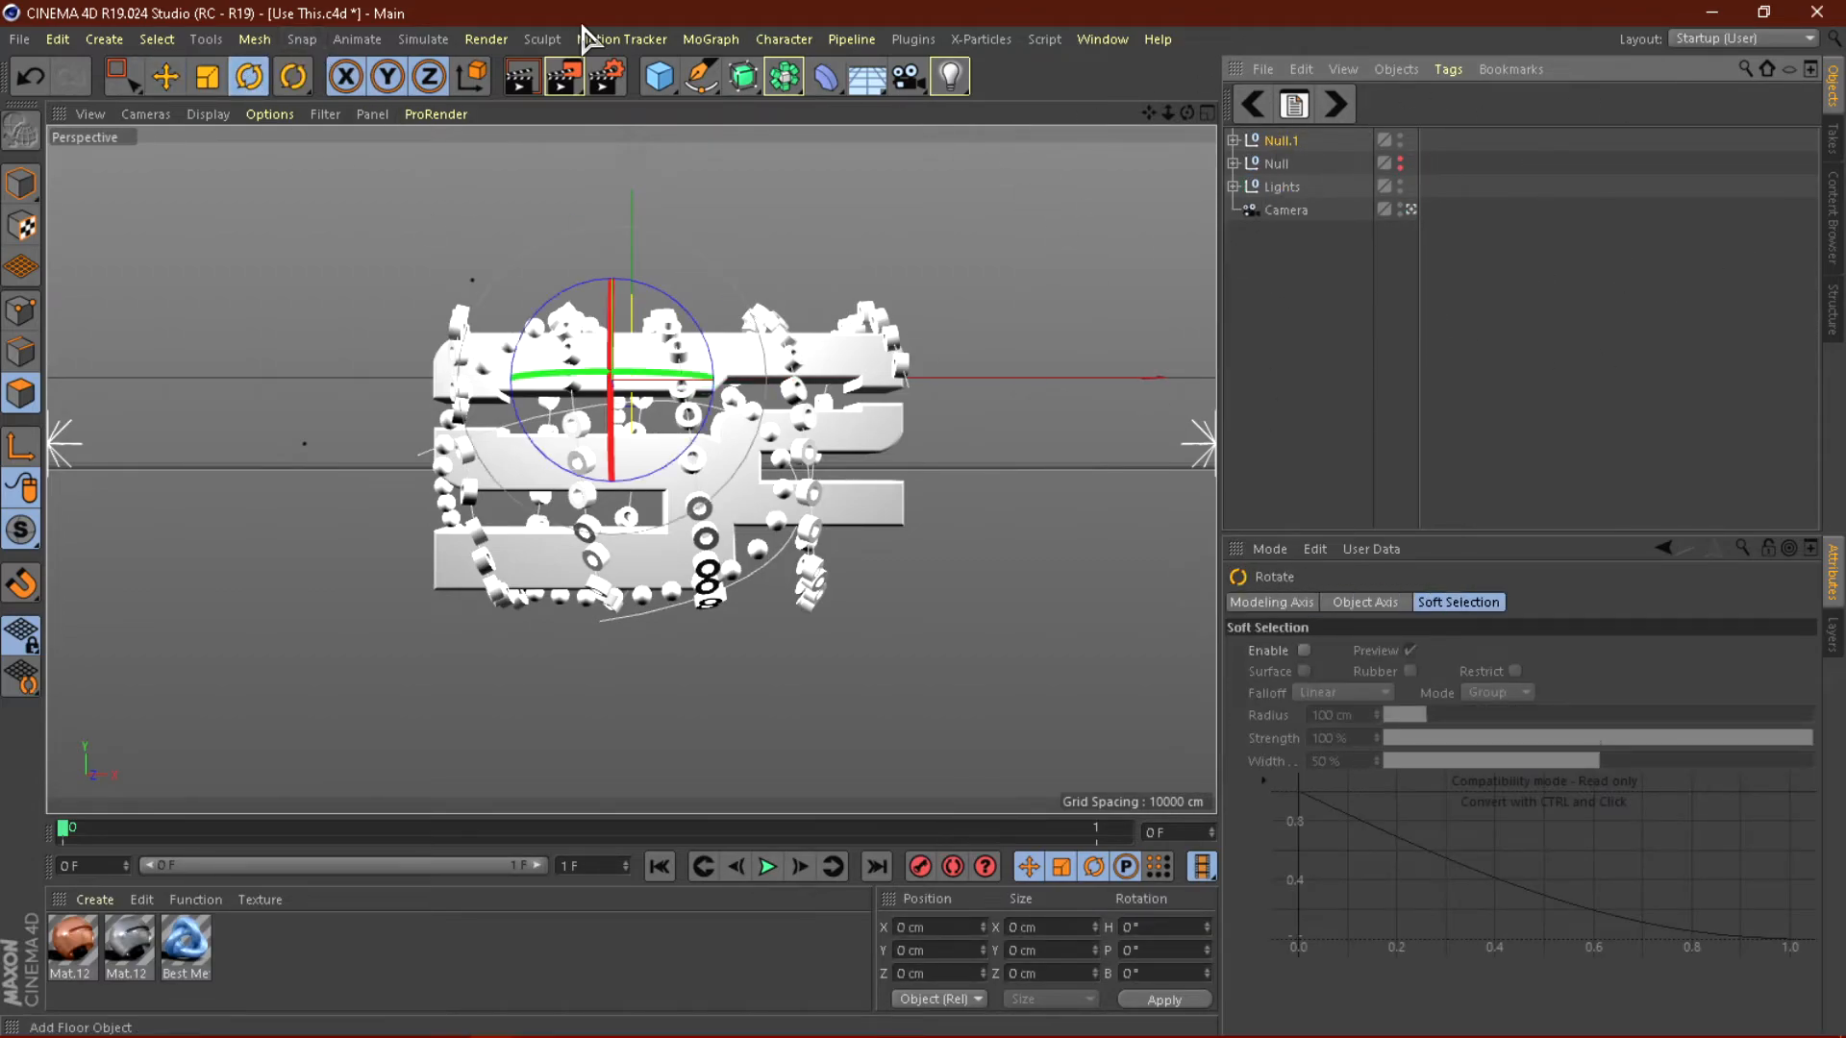
drag(681, 432, 766, 422)
key(ctrl+z)
drag(659, 452, 711, 437)
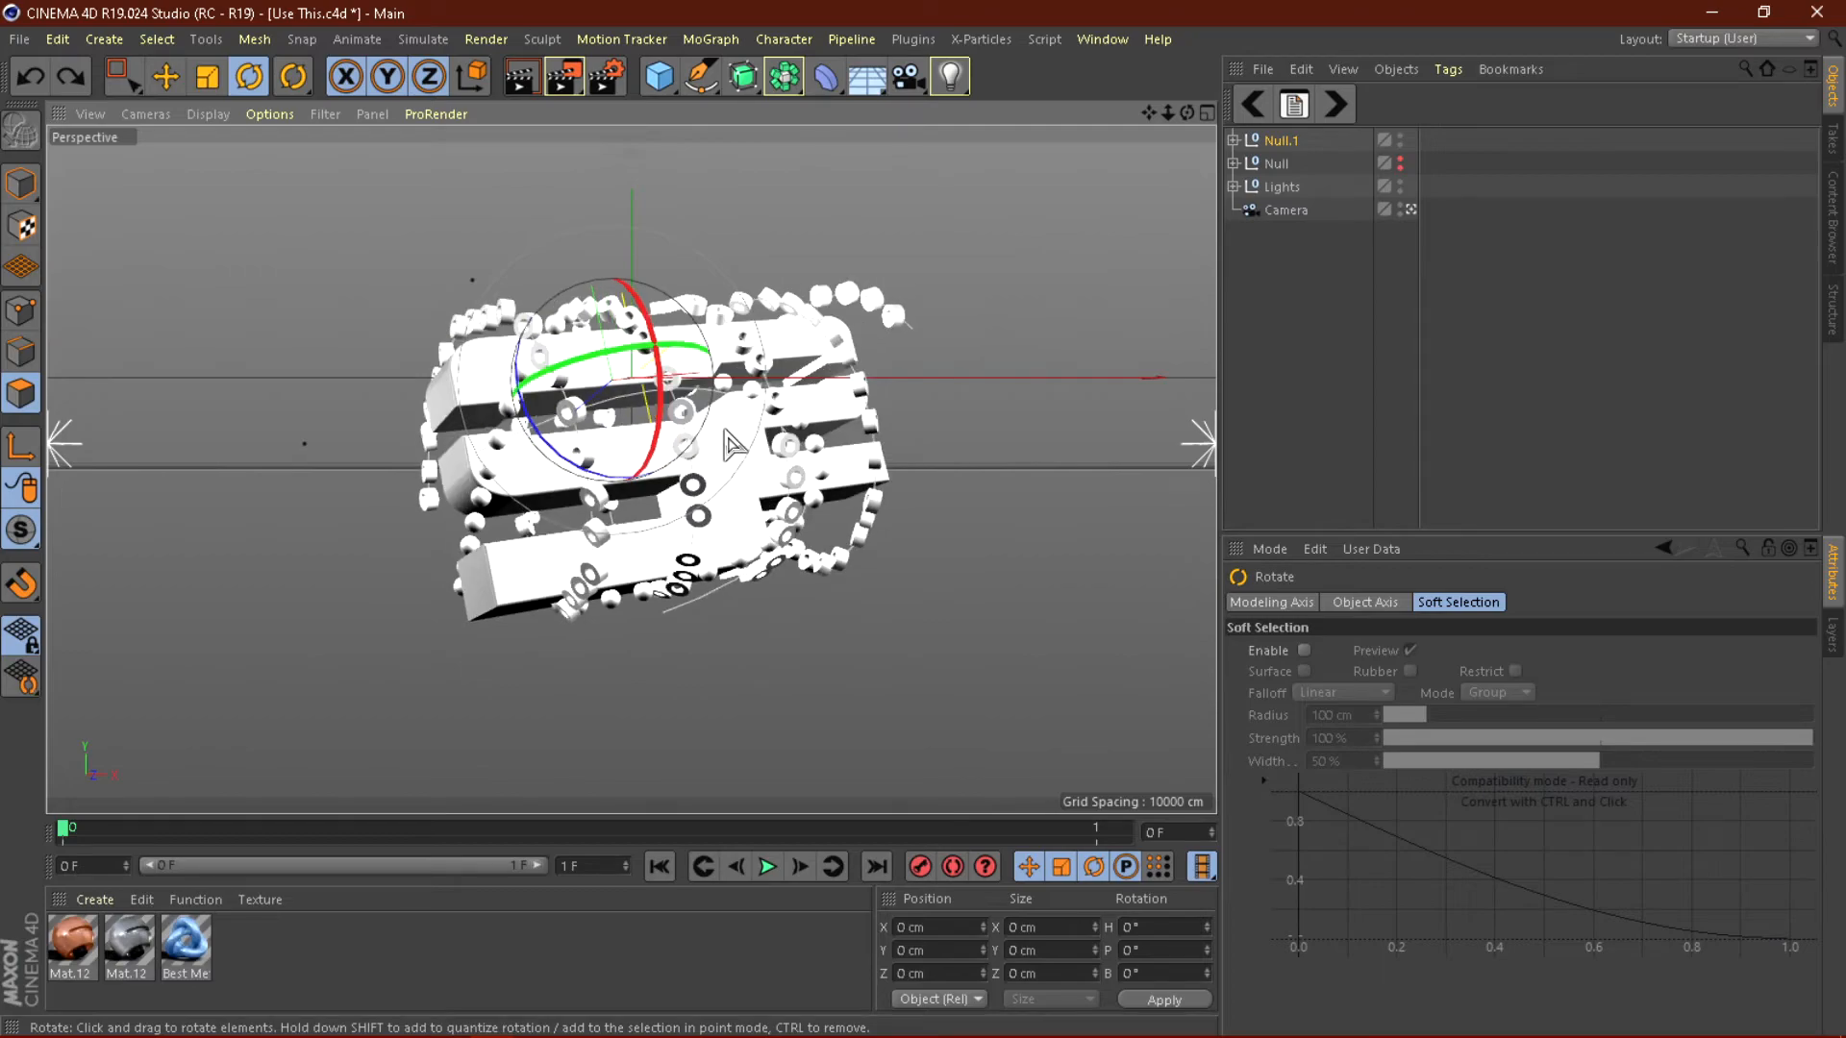
key(ctrl+z)
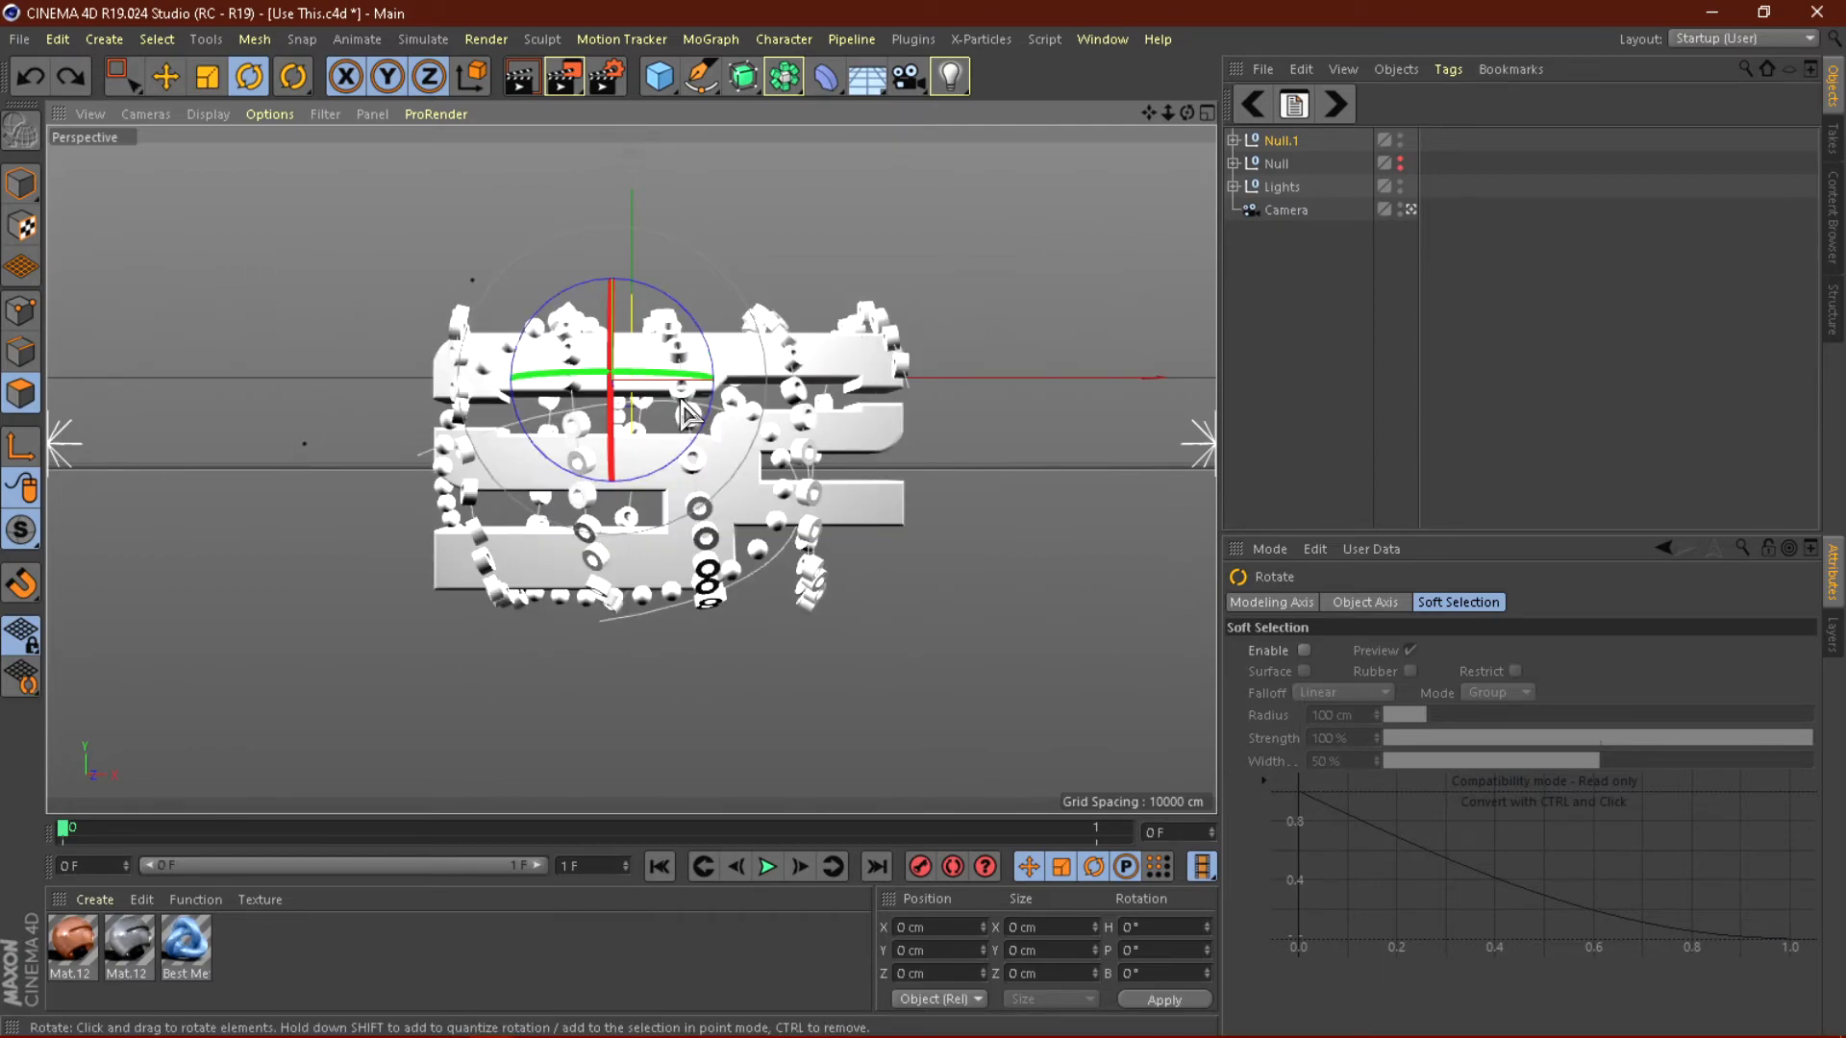
Rotate the grouped logo slightly so its sides show in the scene camera, and deselect it.
drag(685, 444, 640, 400)
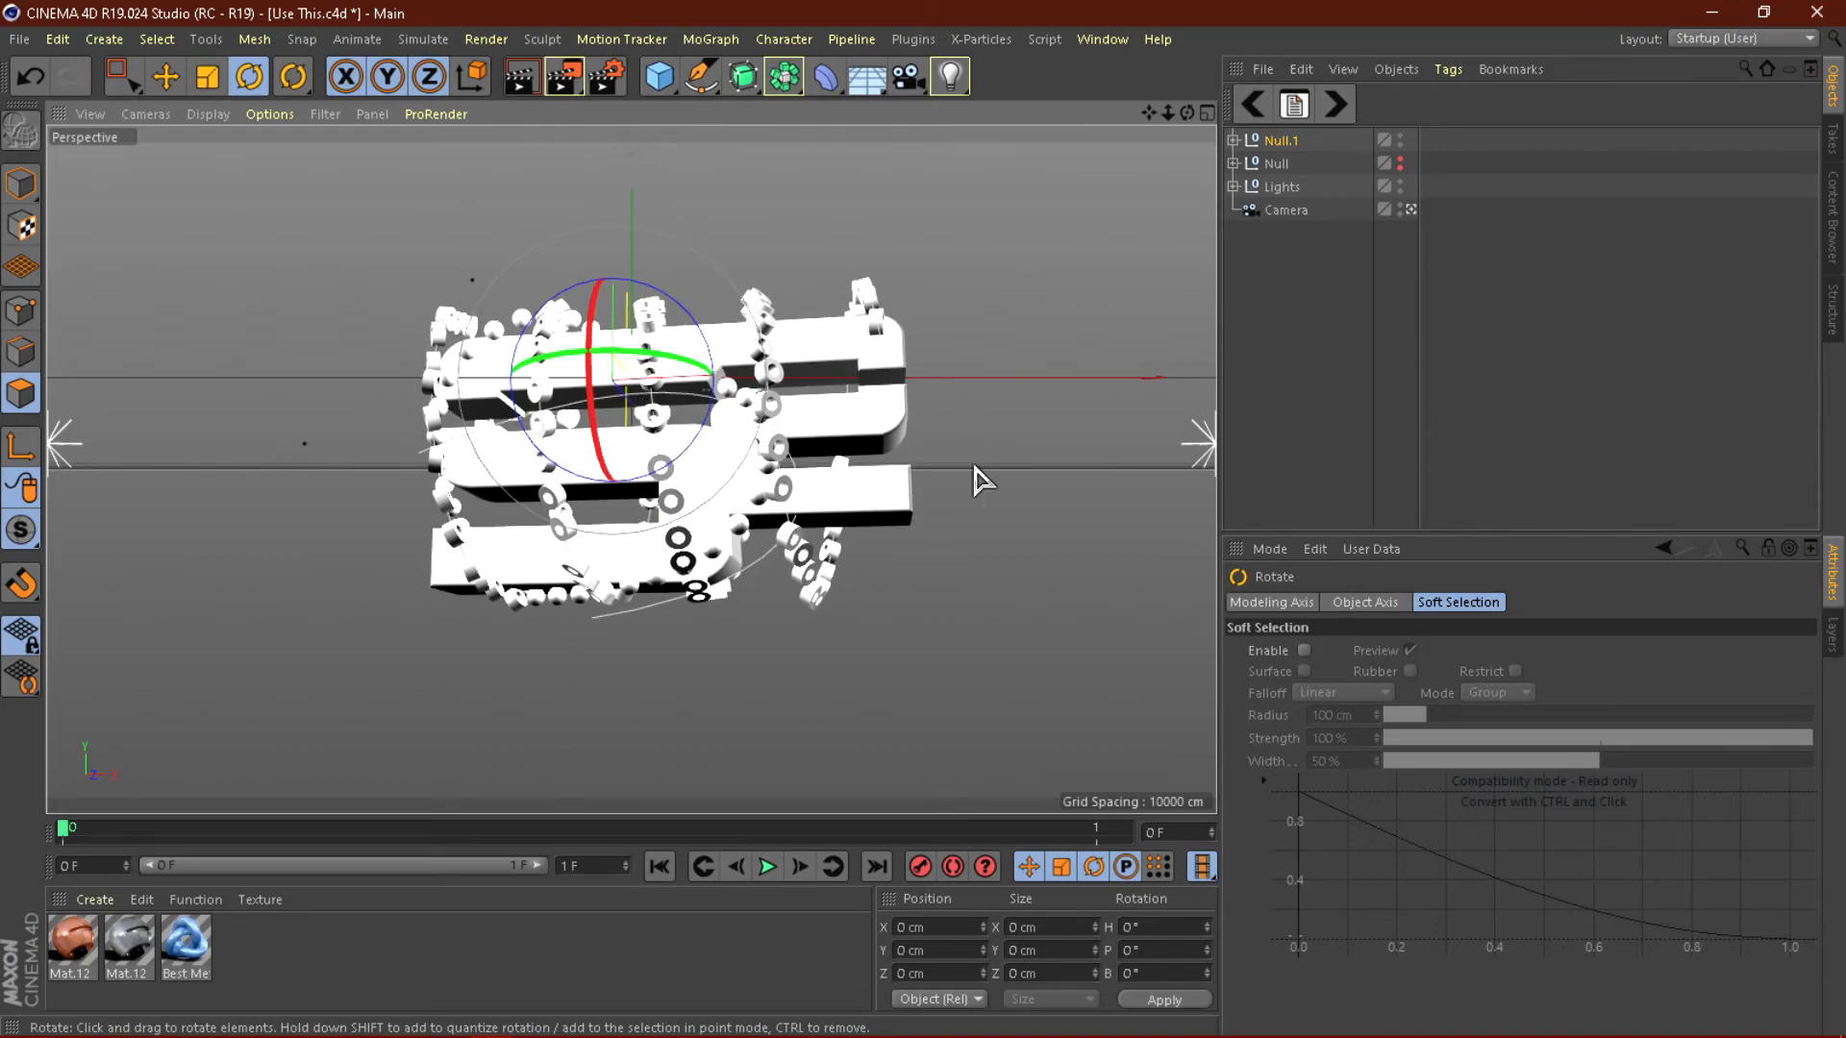
click(1417, 375)
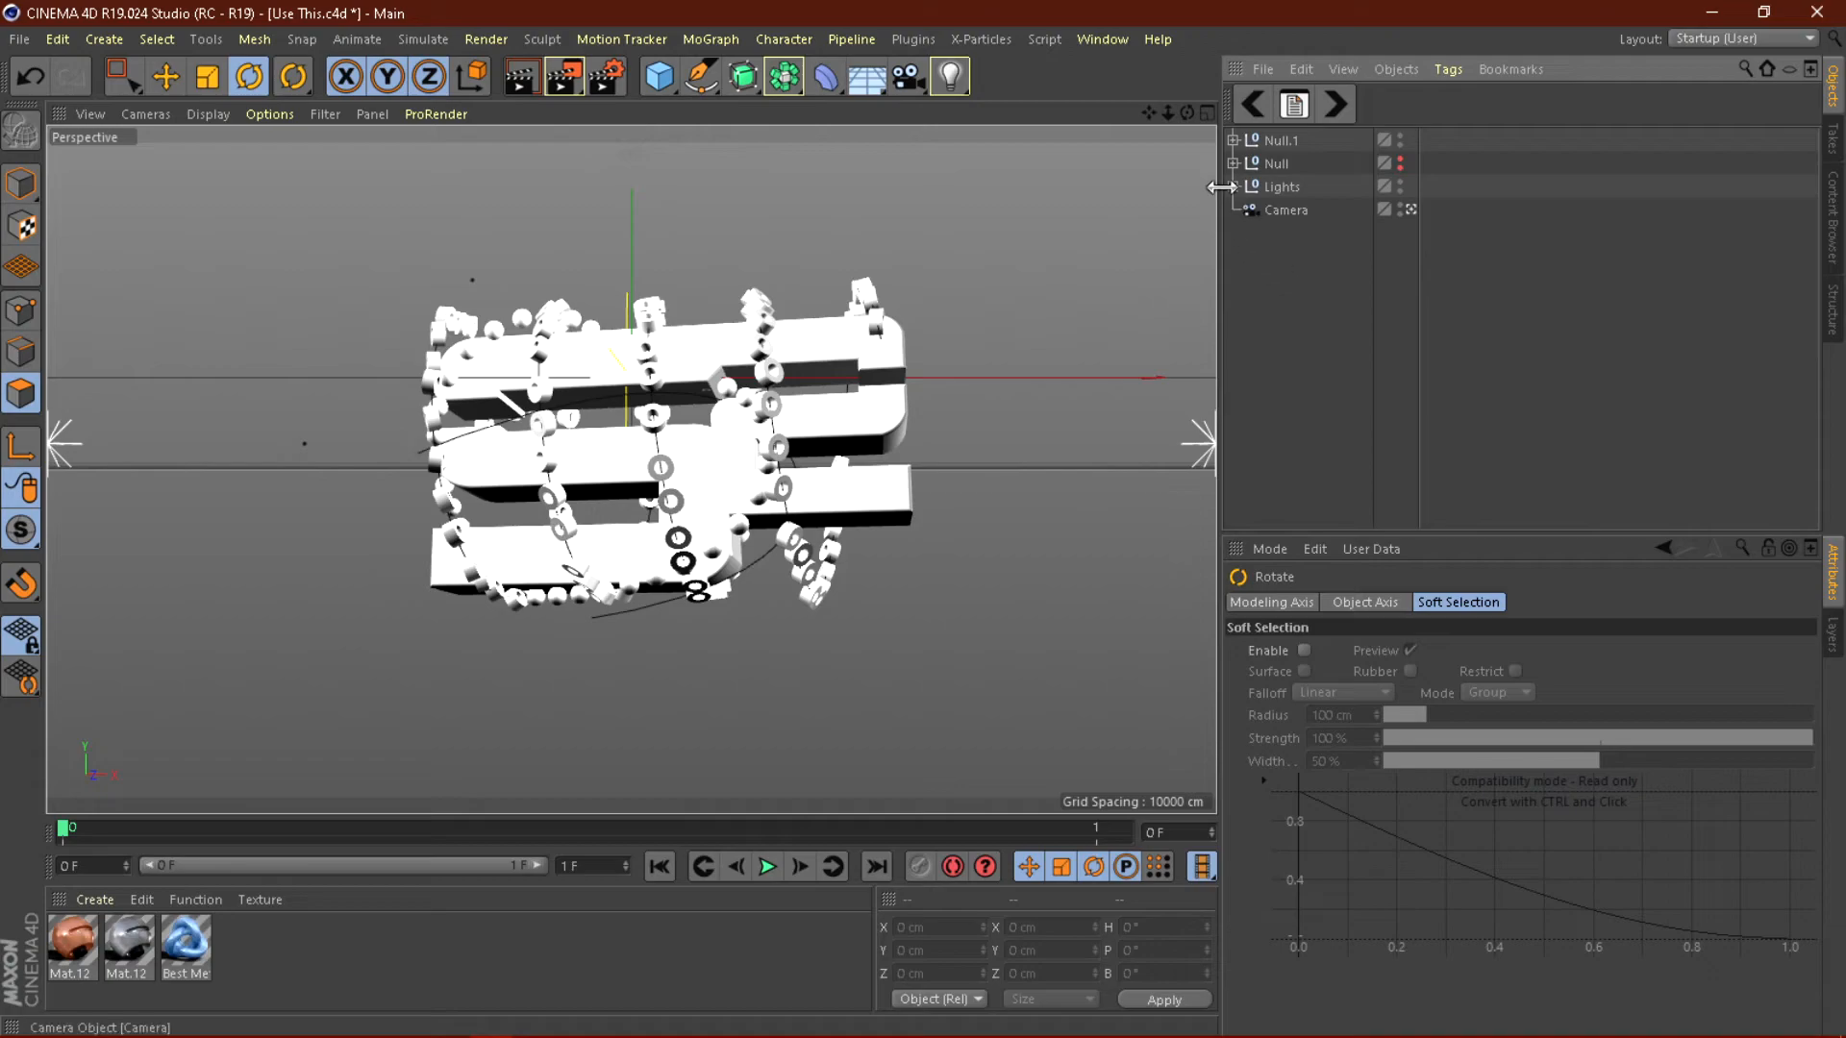
Expand the group null and apply the grey Mat.12 material to the SoaR null.
click(1232, 140)
click(1302, 210)
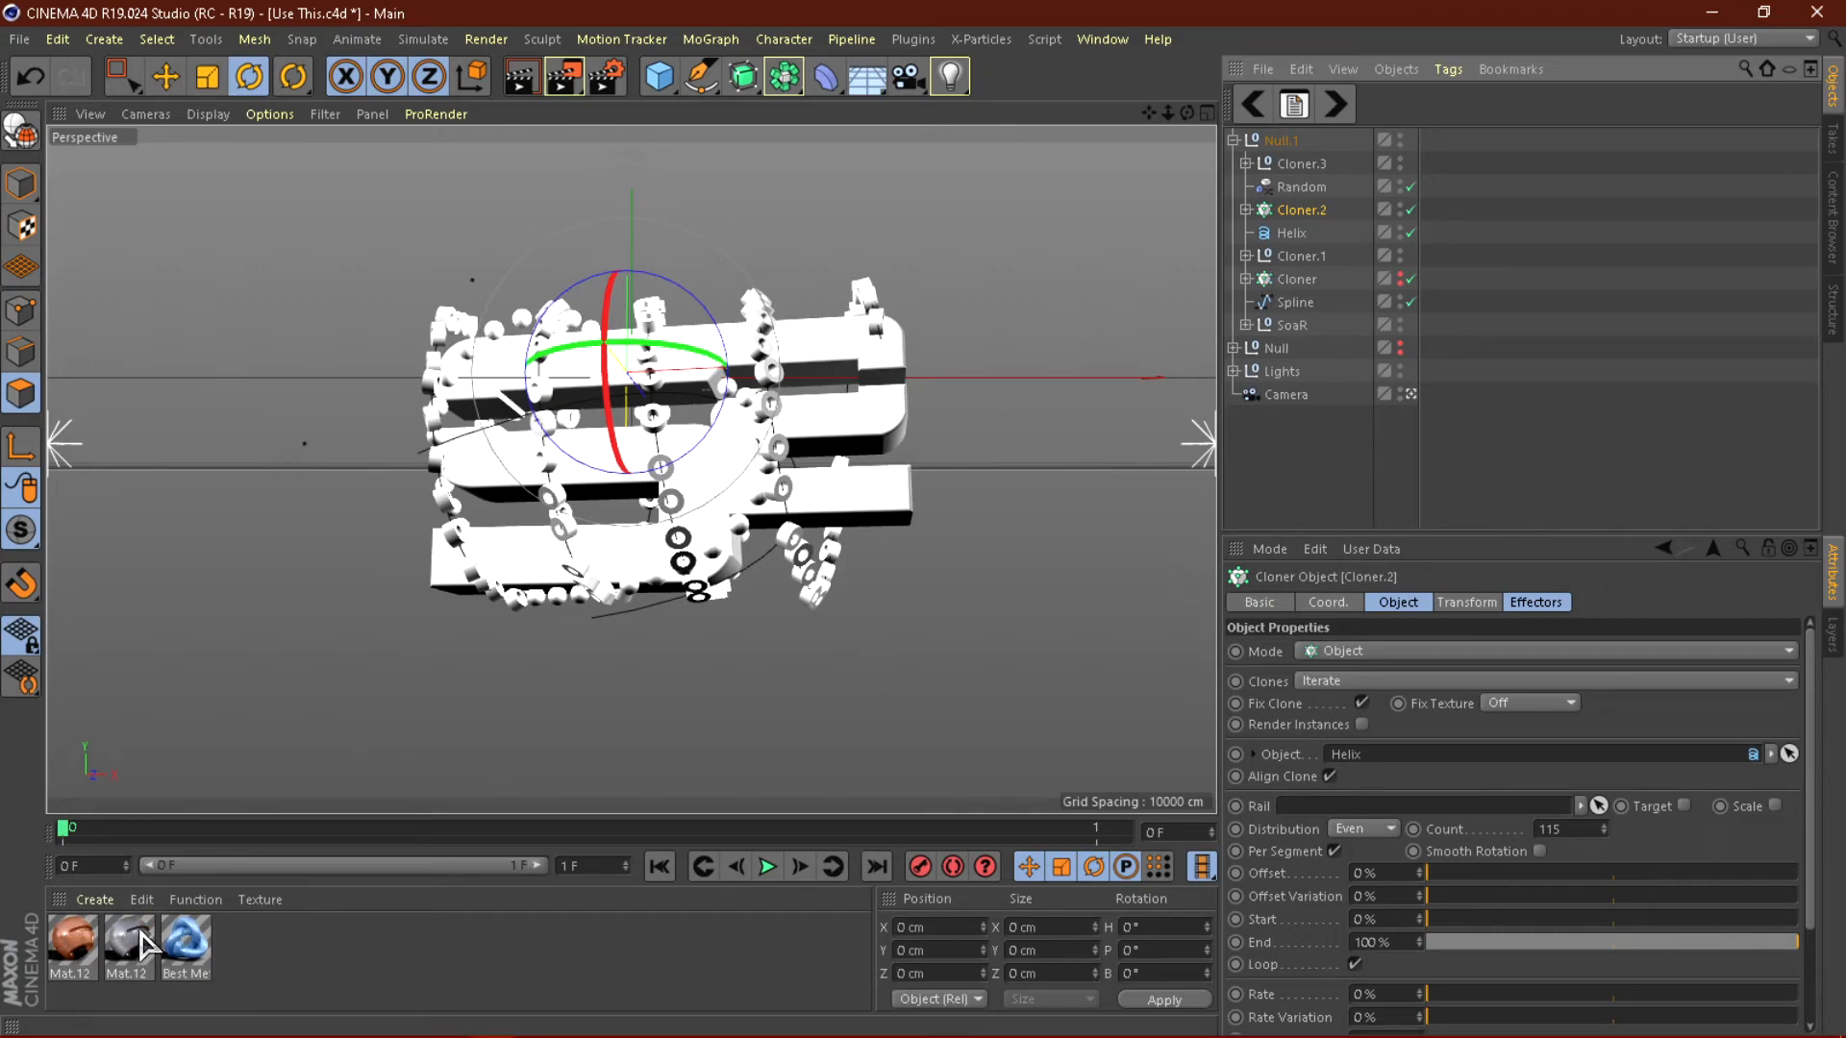
click(1294, 279)
click(1246, 163)
click(1246, 164)
click(1293, 325)
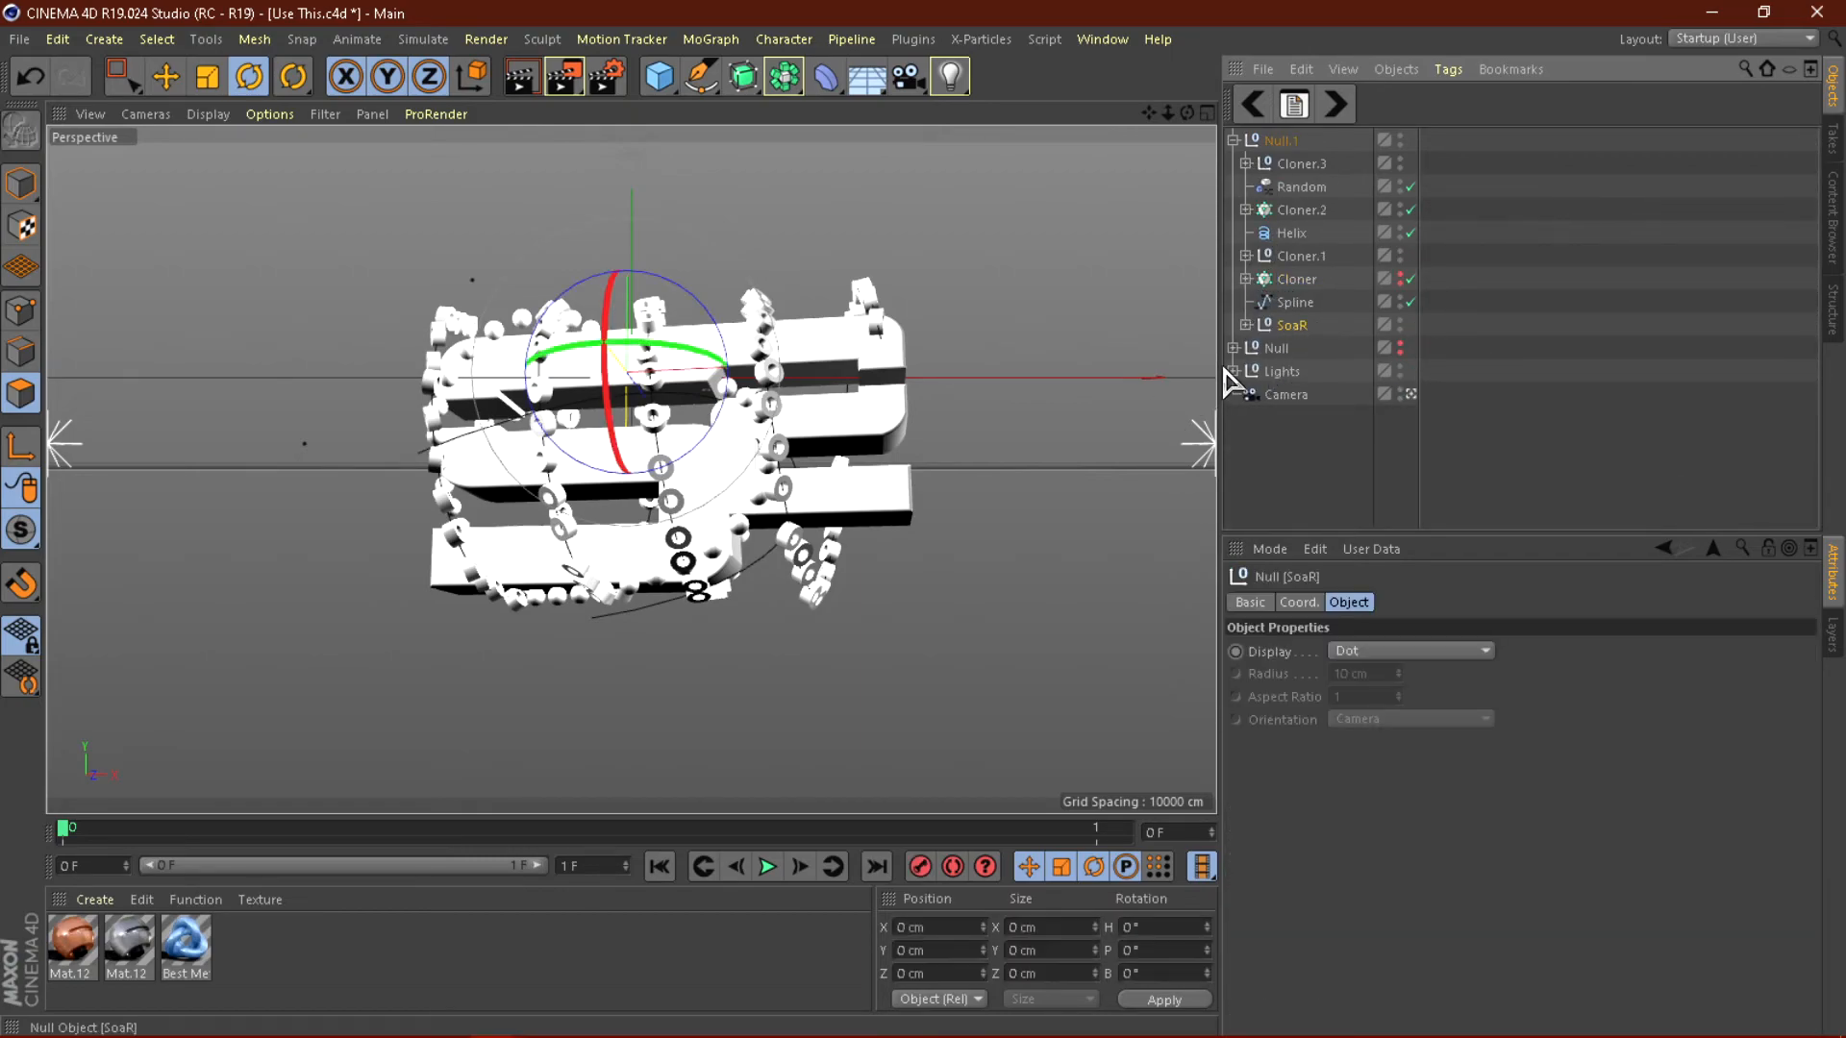
drag(126, 943, 1370, 471)
drag(1304, 332, 1305, 329)
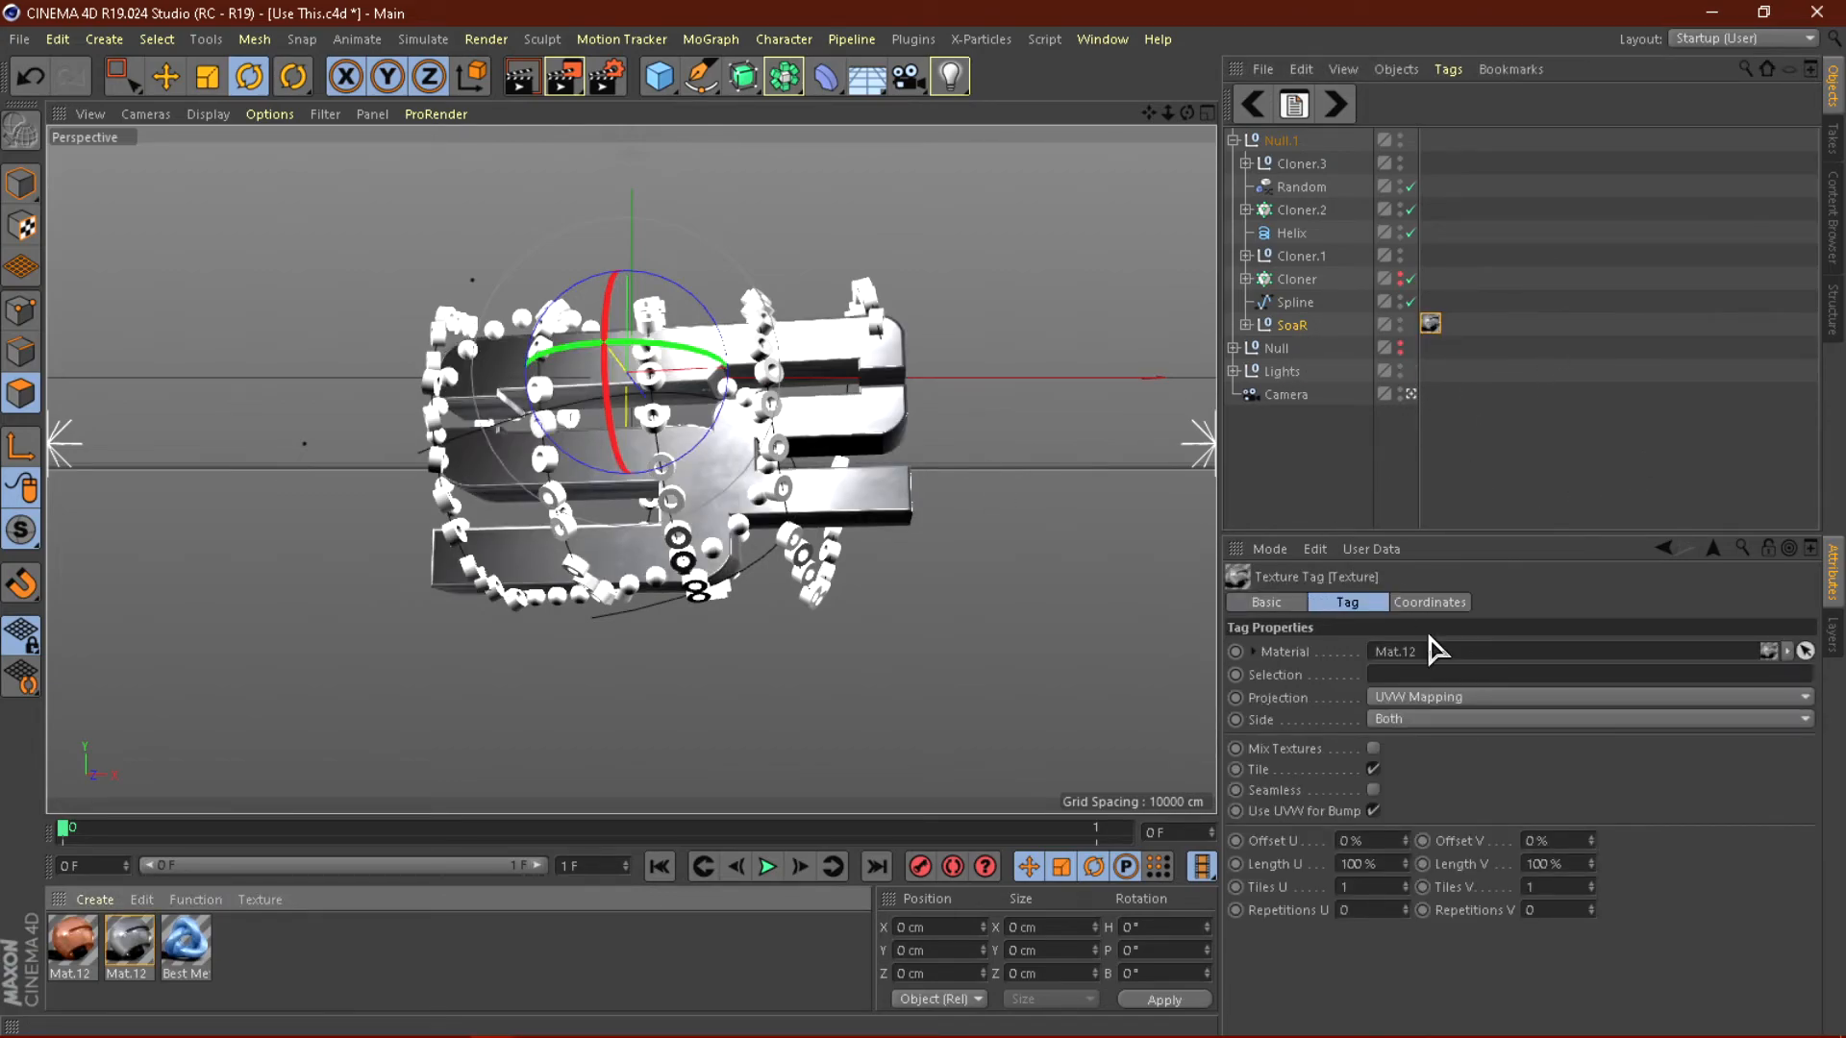
Set the SoaR texture tag's projection to Cubic and enable Seamless.
click(1450, 697)
click(1387, 790)
click(1373, 789)
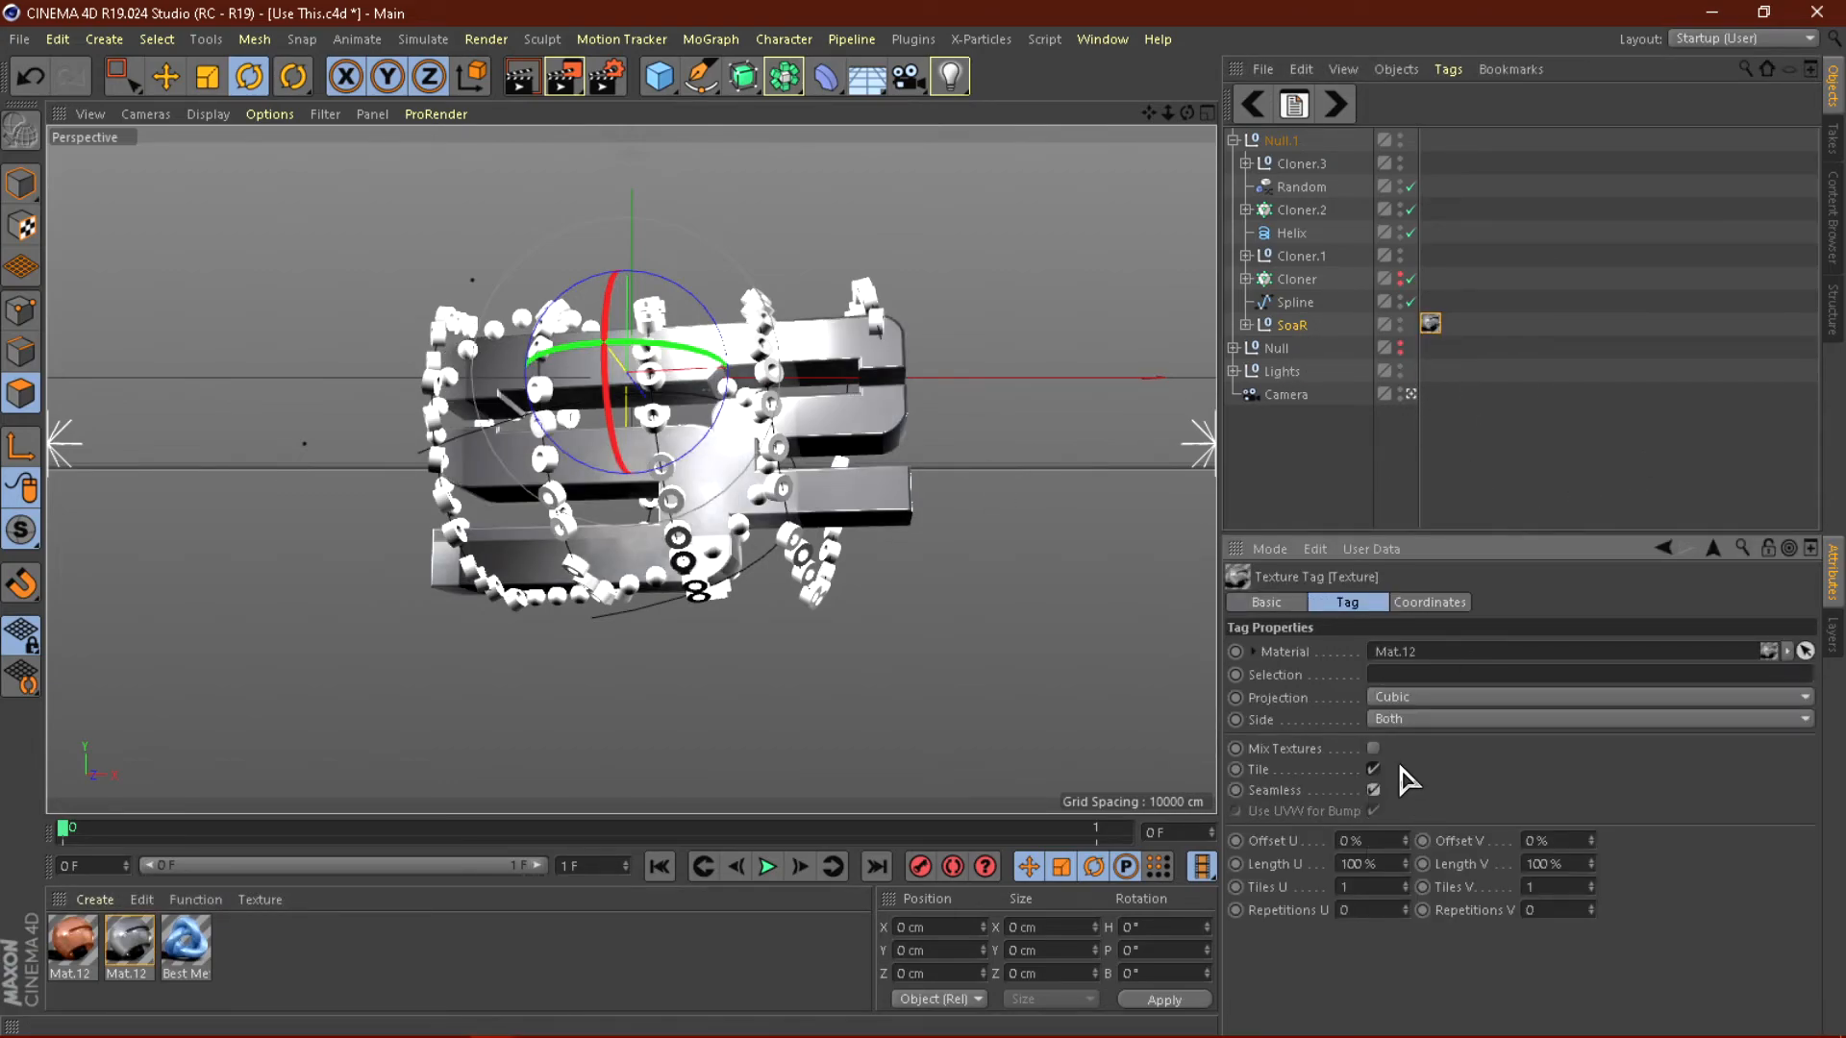
Apply the blue Best Metal material to the Cloner.2 tubes with Cubic projection and Seamless enabled.
drag(186, 956, 1341, 713)
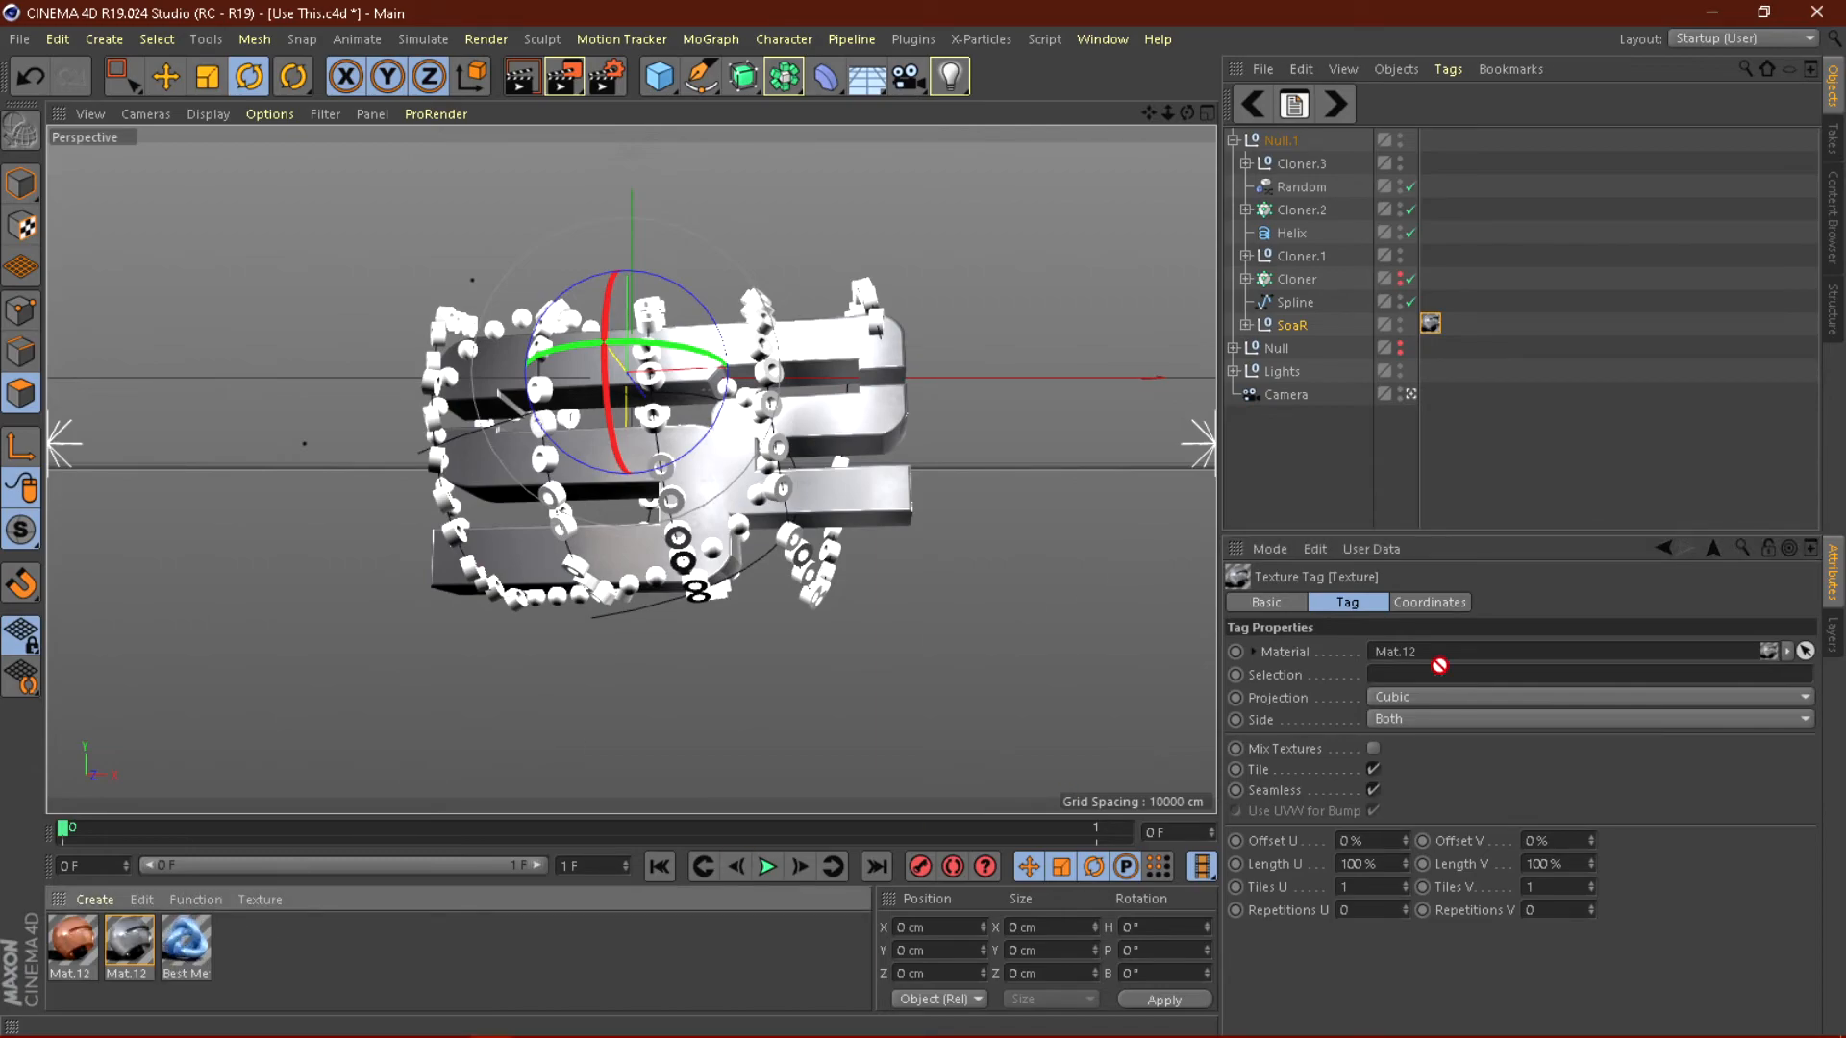
drag(1305, 210, 1430, 209)
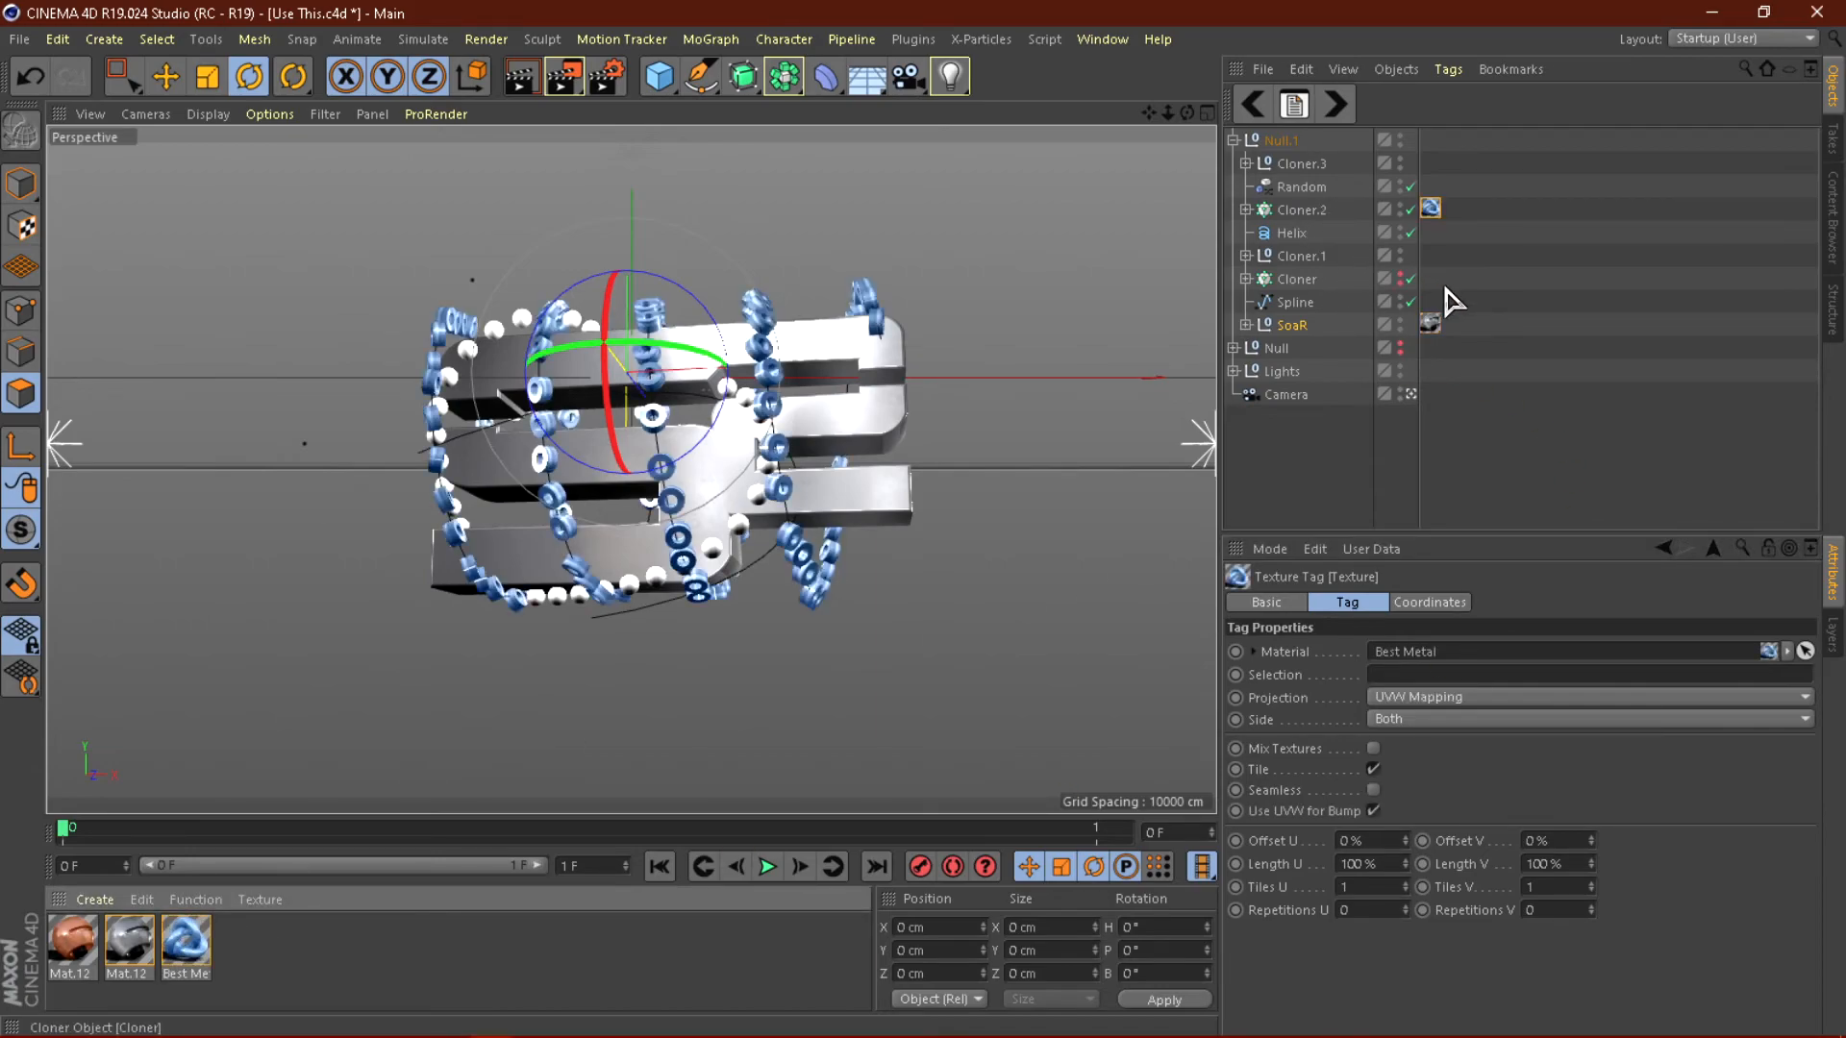
click(1431, 210)
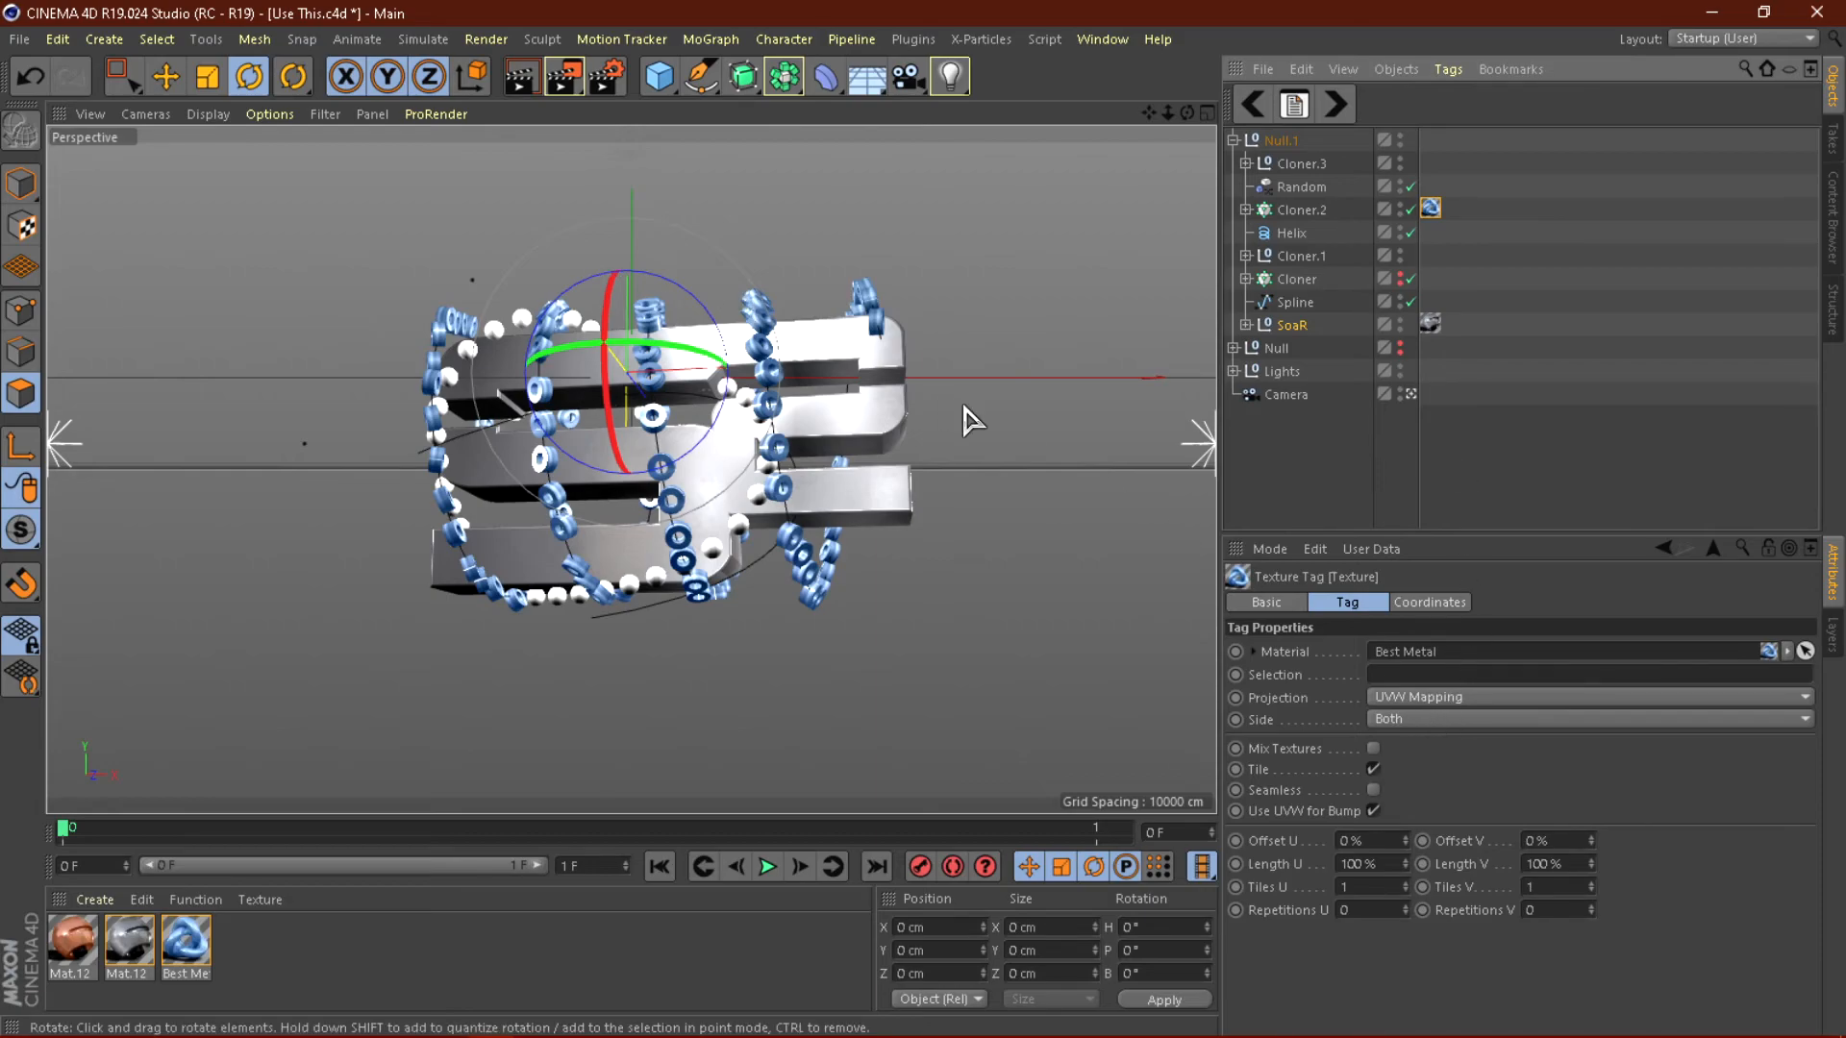
click(1418, 697)
click(1422, 790)
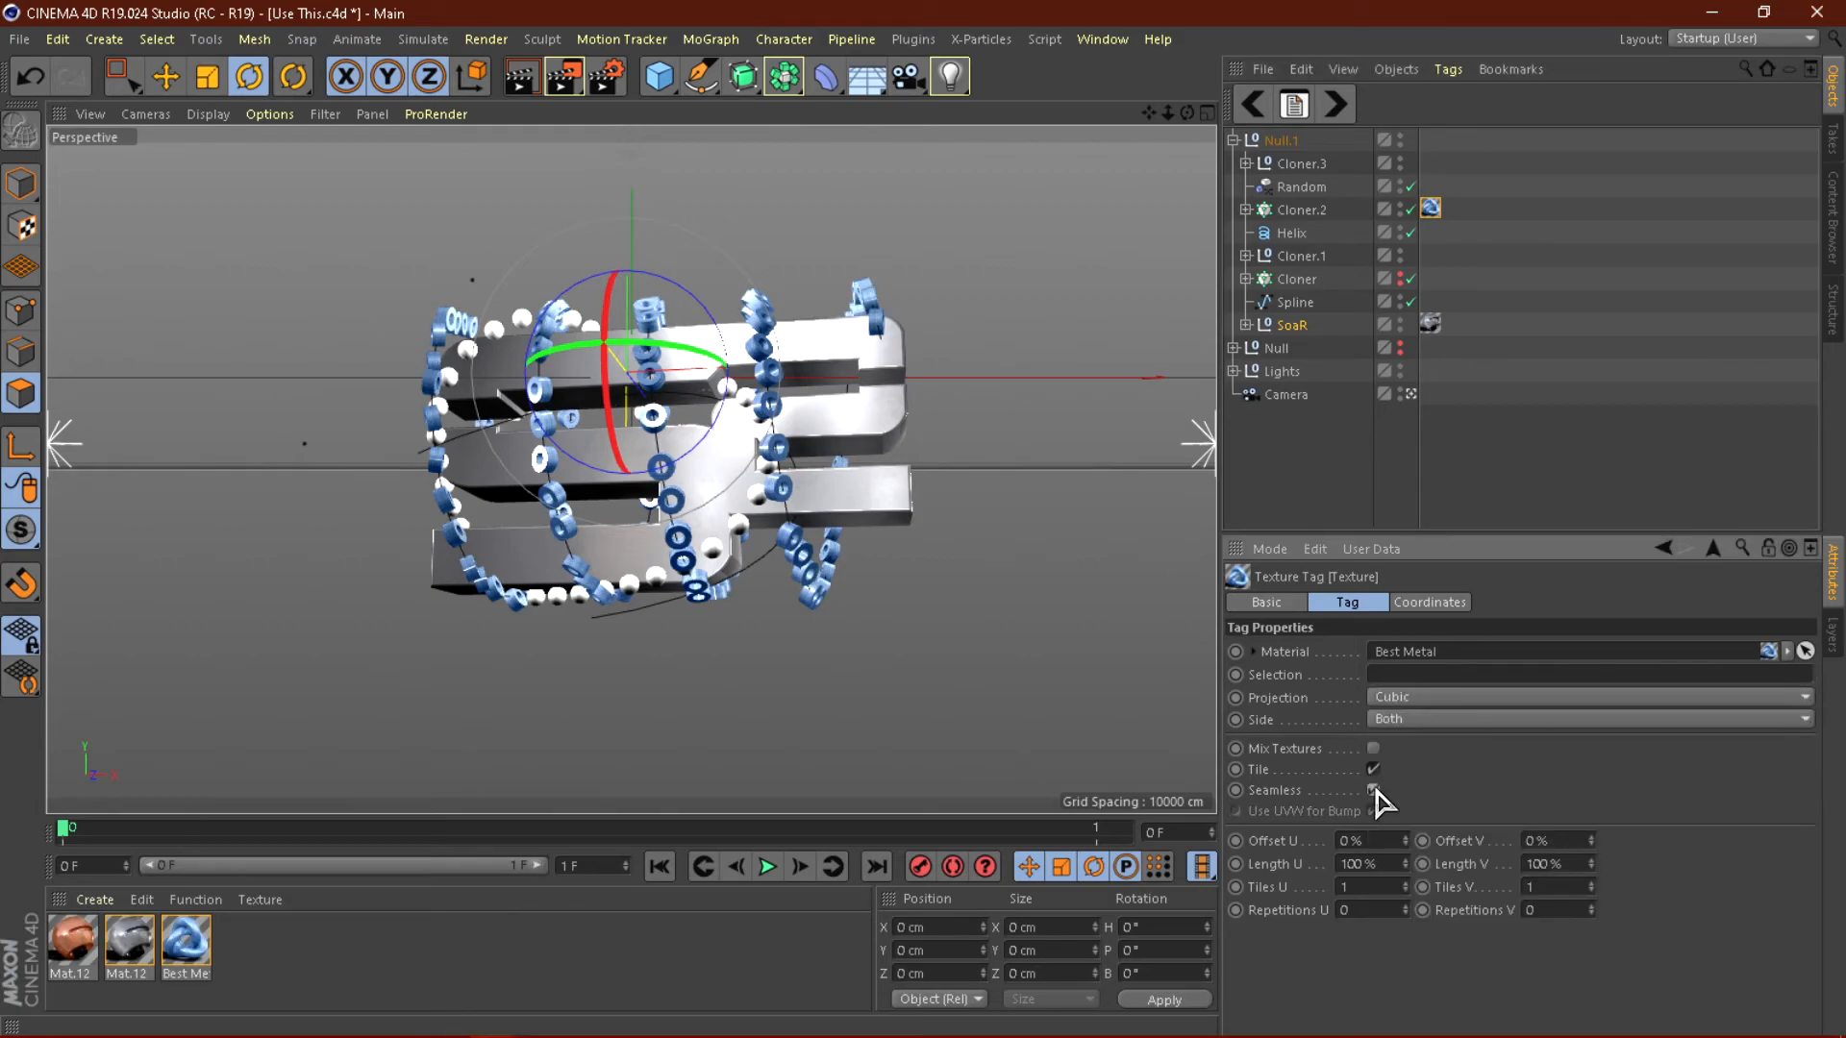
Apply the copper Mat.12 material to the Cloner.3 sphere chain with Cubic projection and Seamless enabled.
drag(84, 947, 1343, 265)
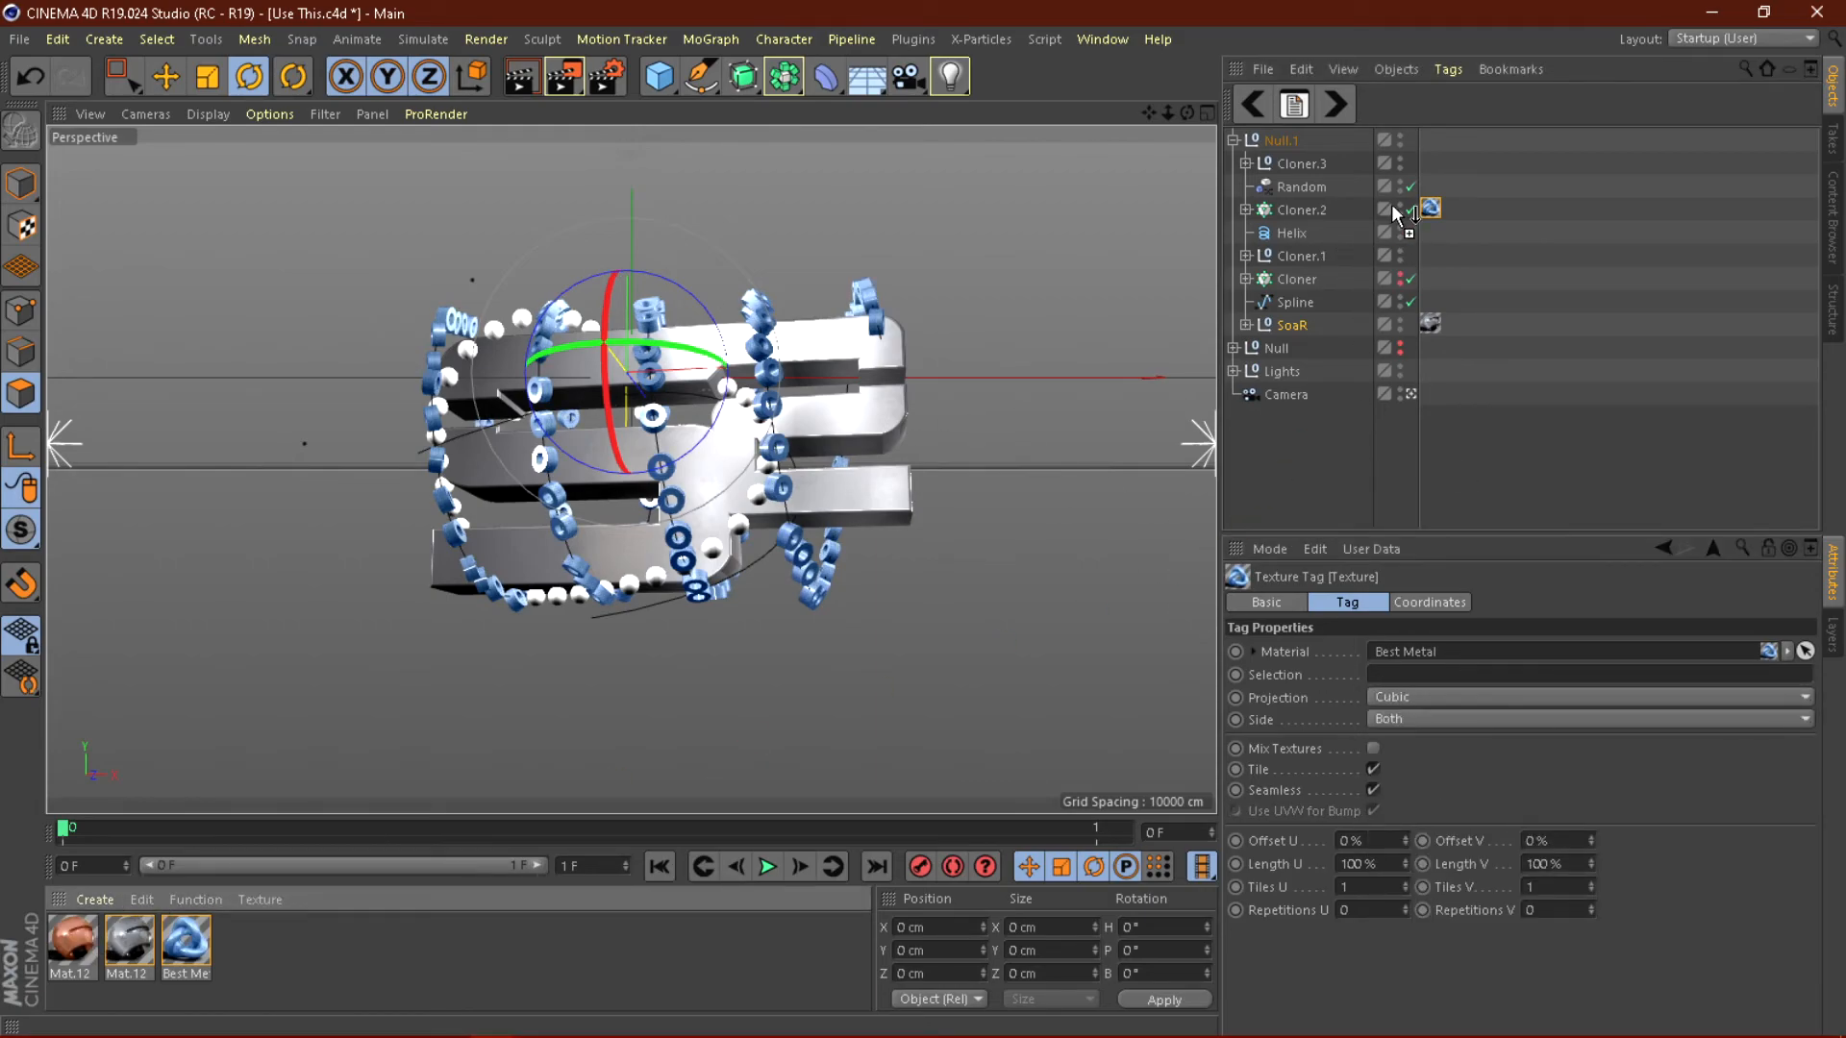
drag(1340, 181, 1430, 163)
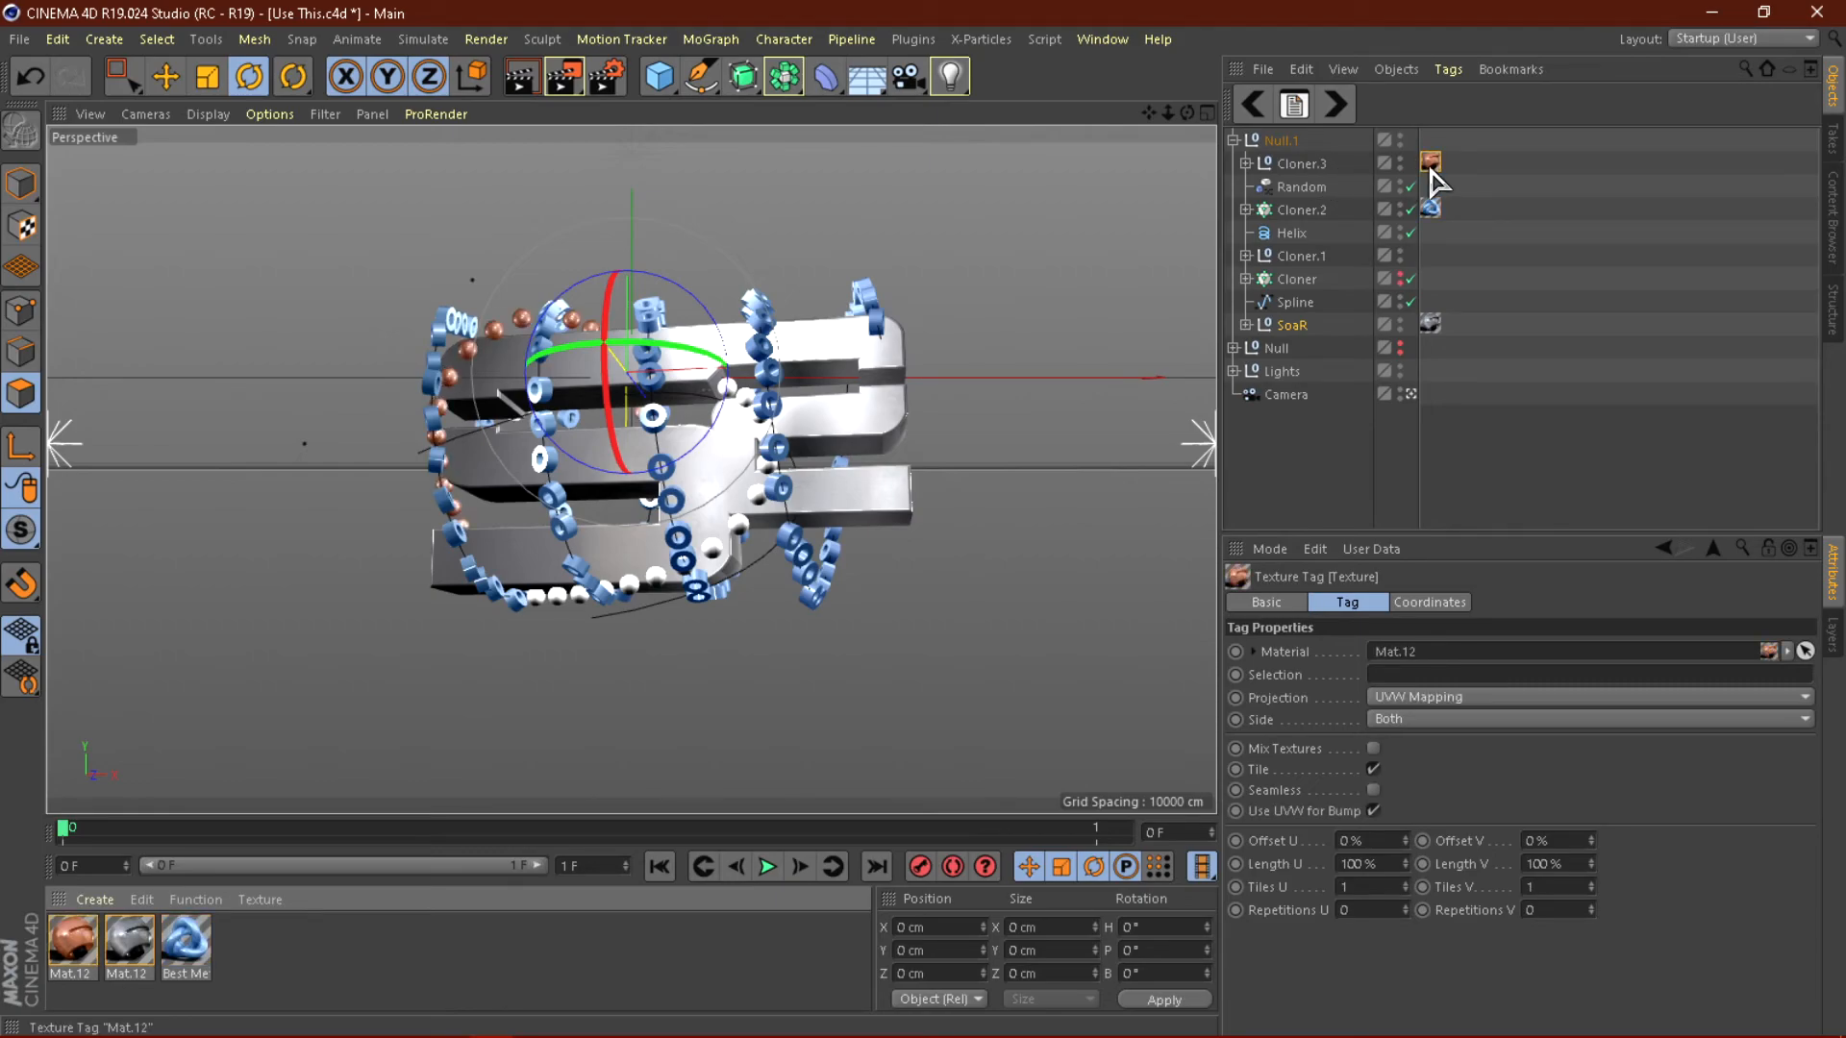
click(1432, 697)
click(1394, 792)
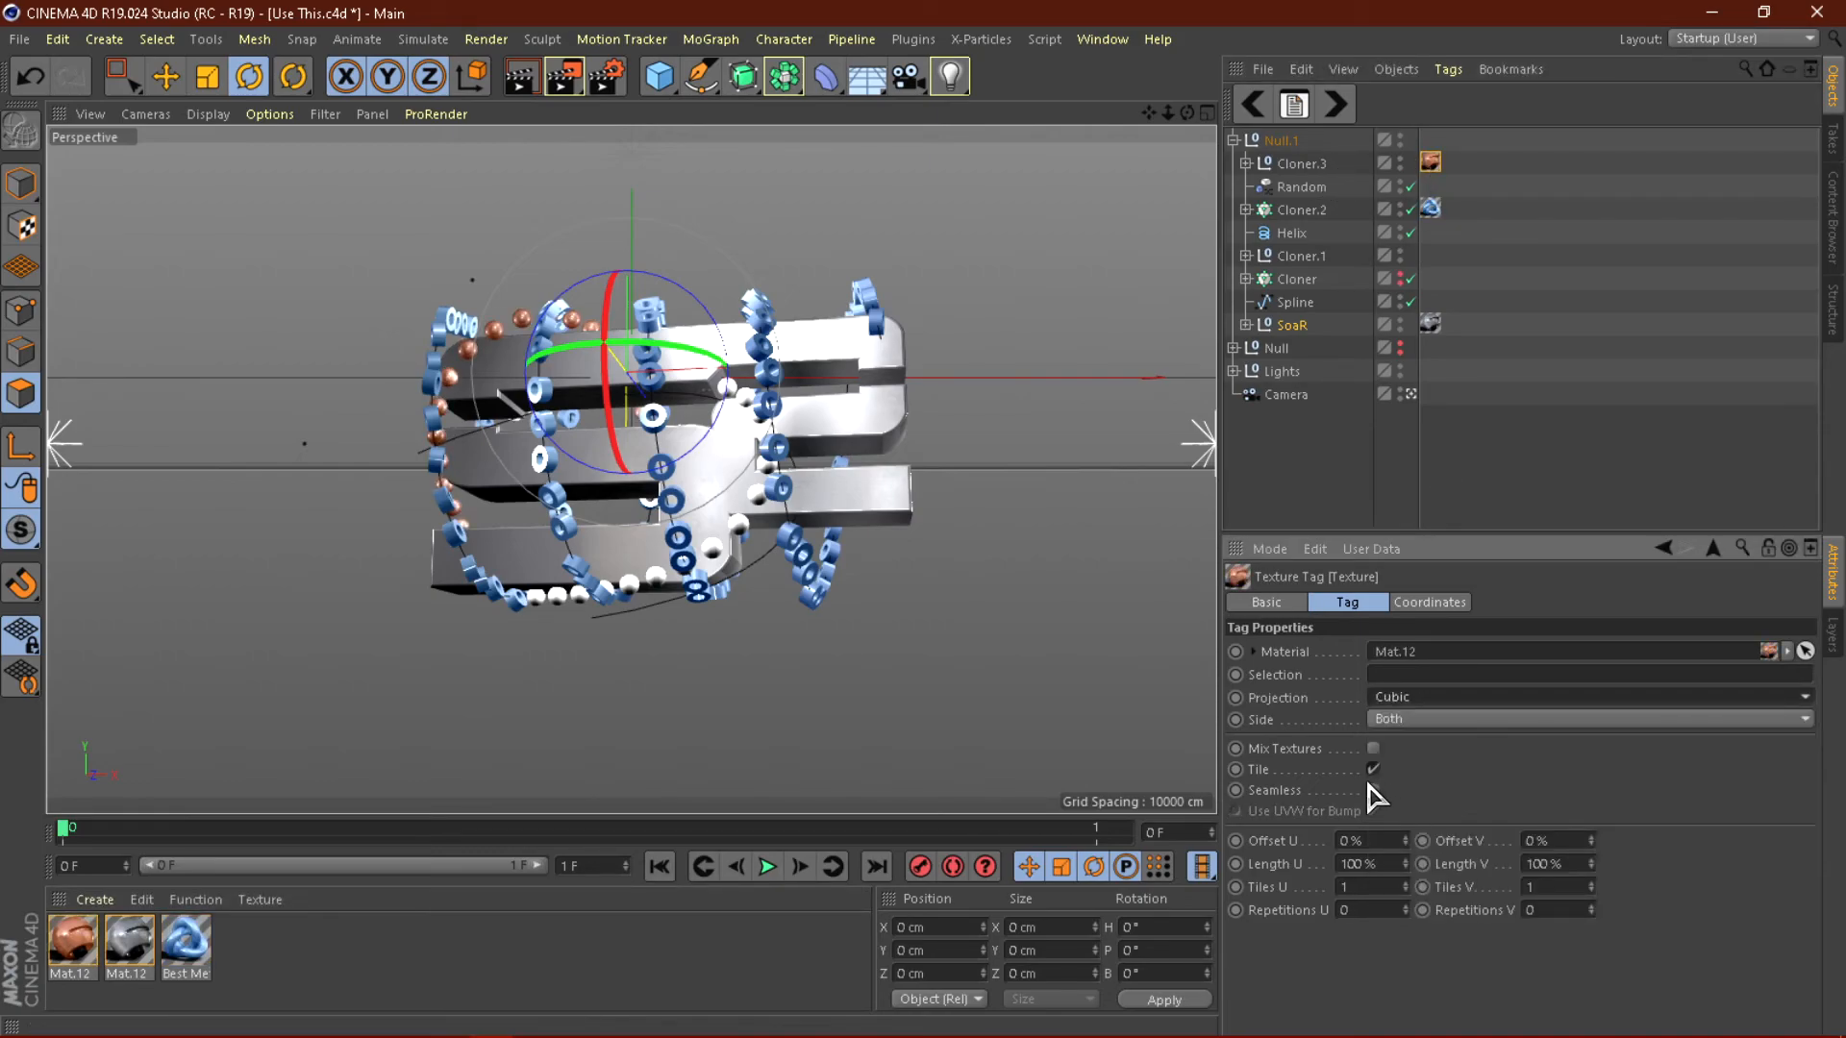
click(1373, 789)
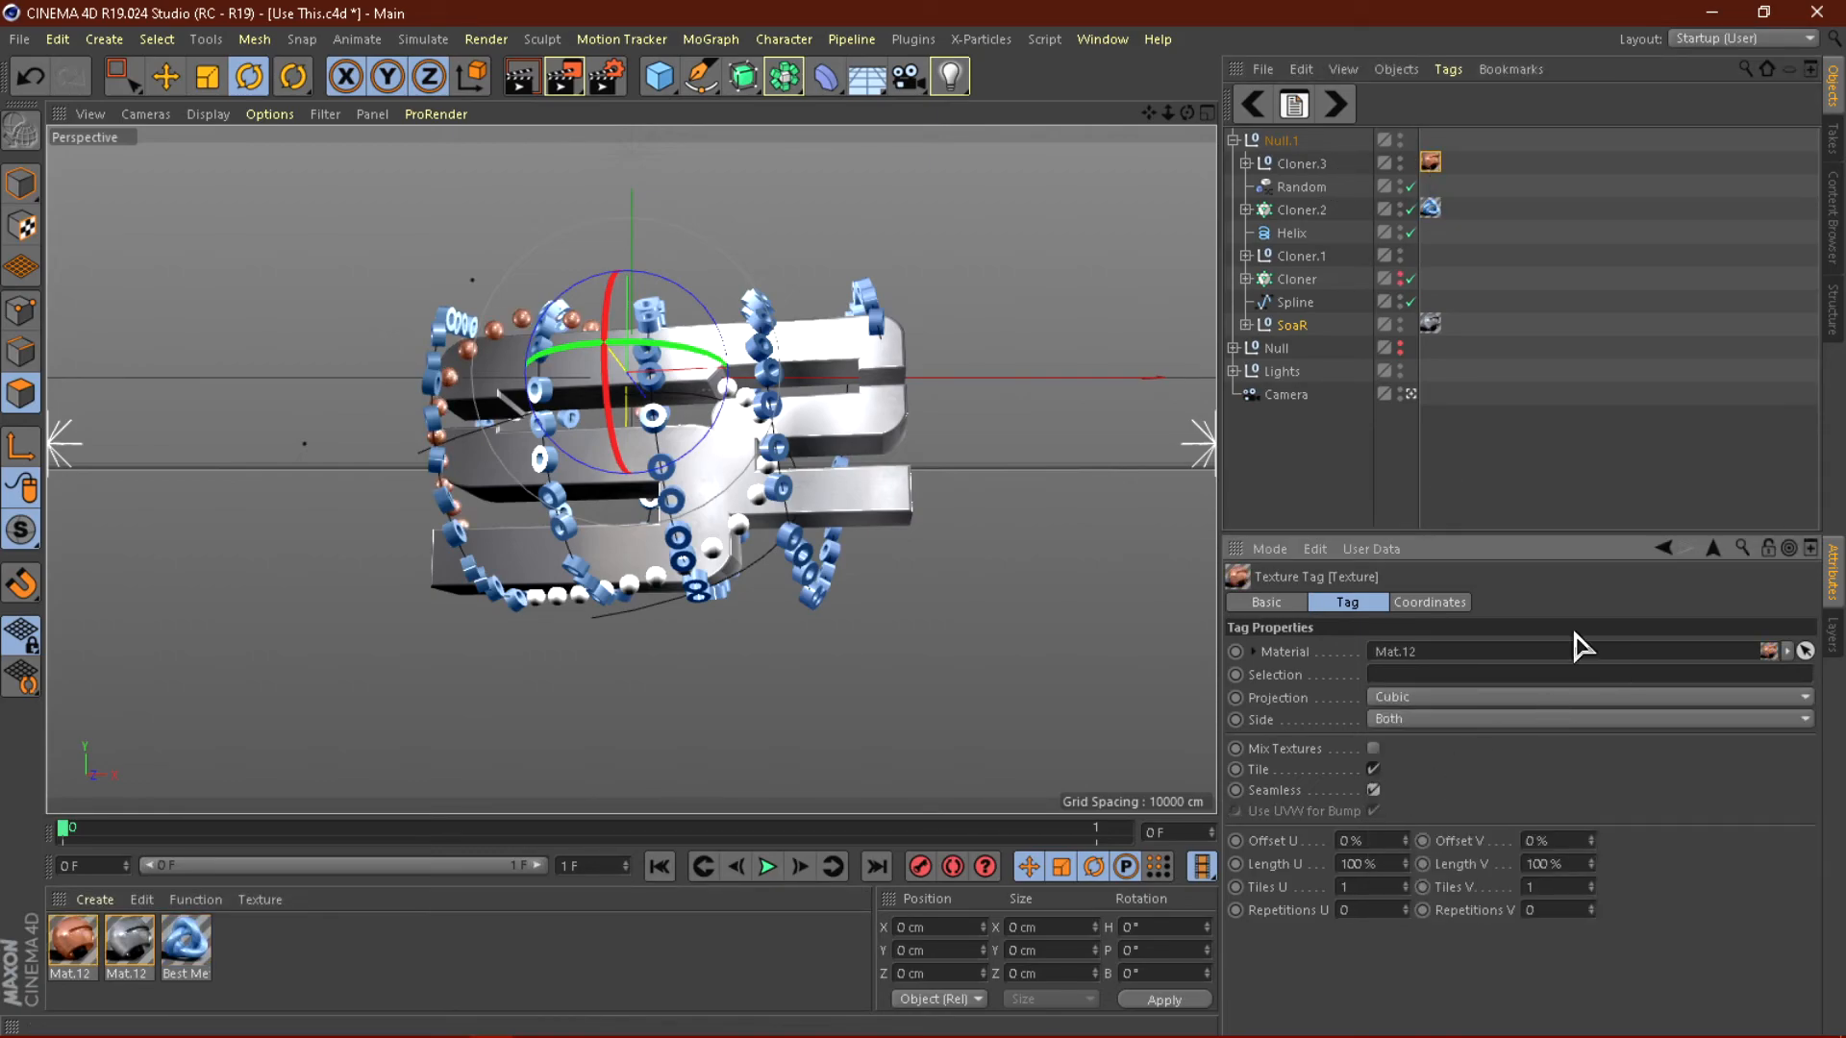
Copy the copper texture tag from Cloner.3 to the Cloner.1 sphere chain, and collapse and deselect the group null.
click(1430, 164)
ctrl+drag(1436, 262, 1436, 257)
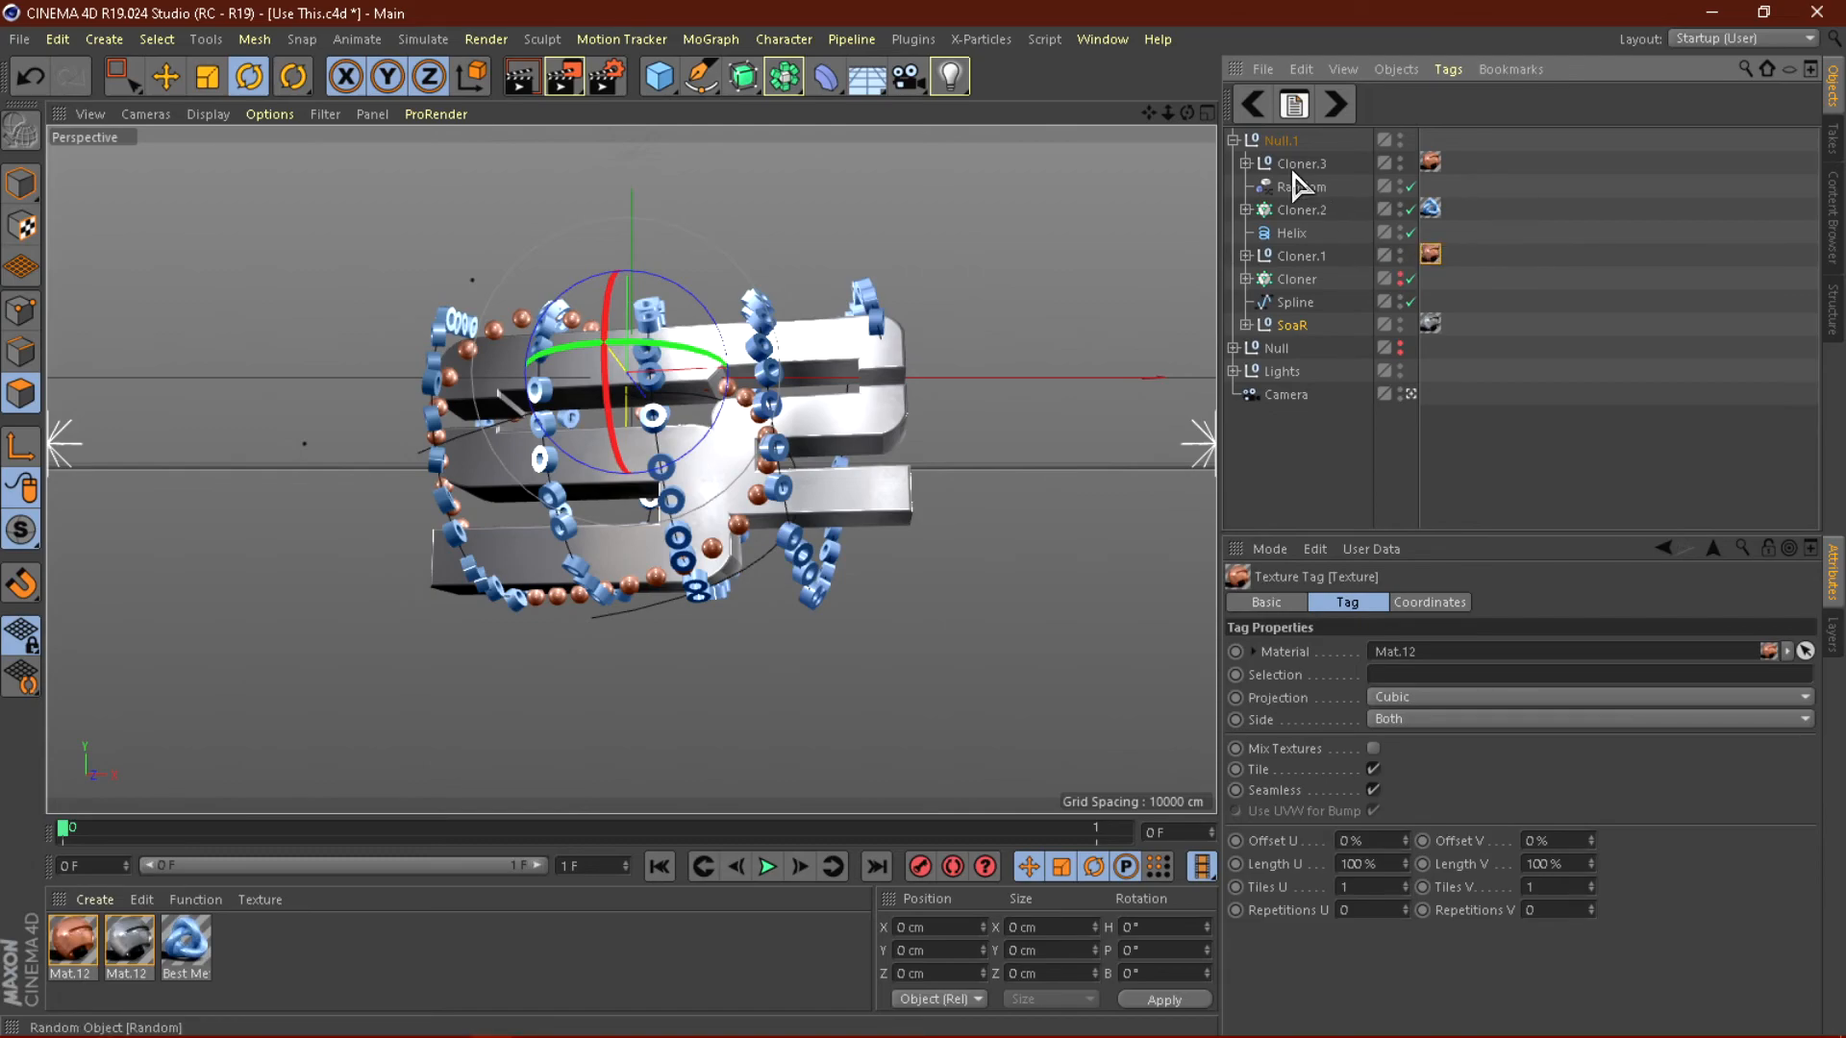
click(1233, 141)
click(1361, 363)
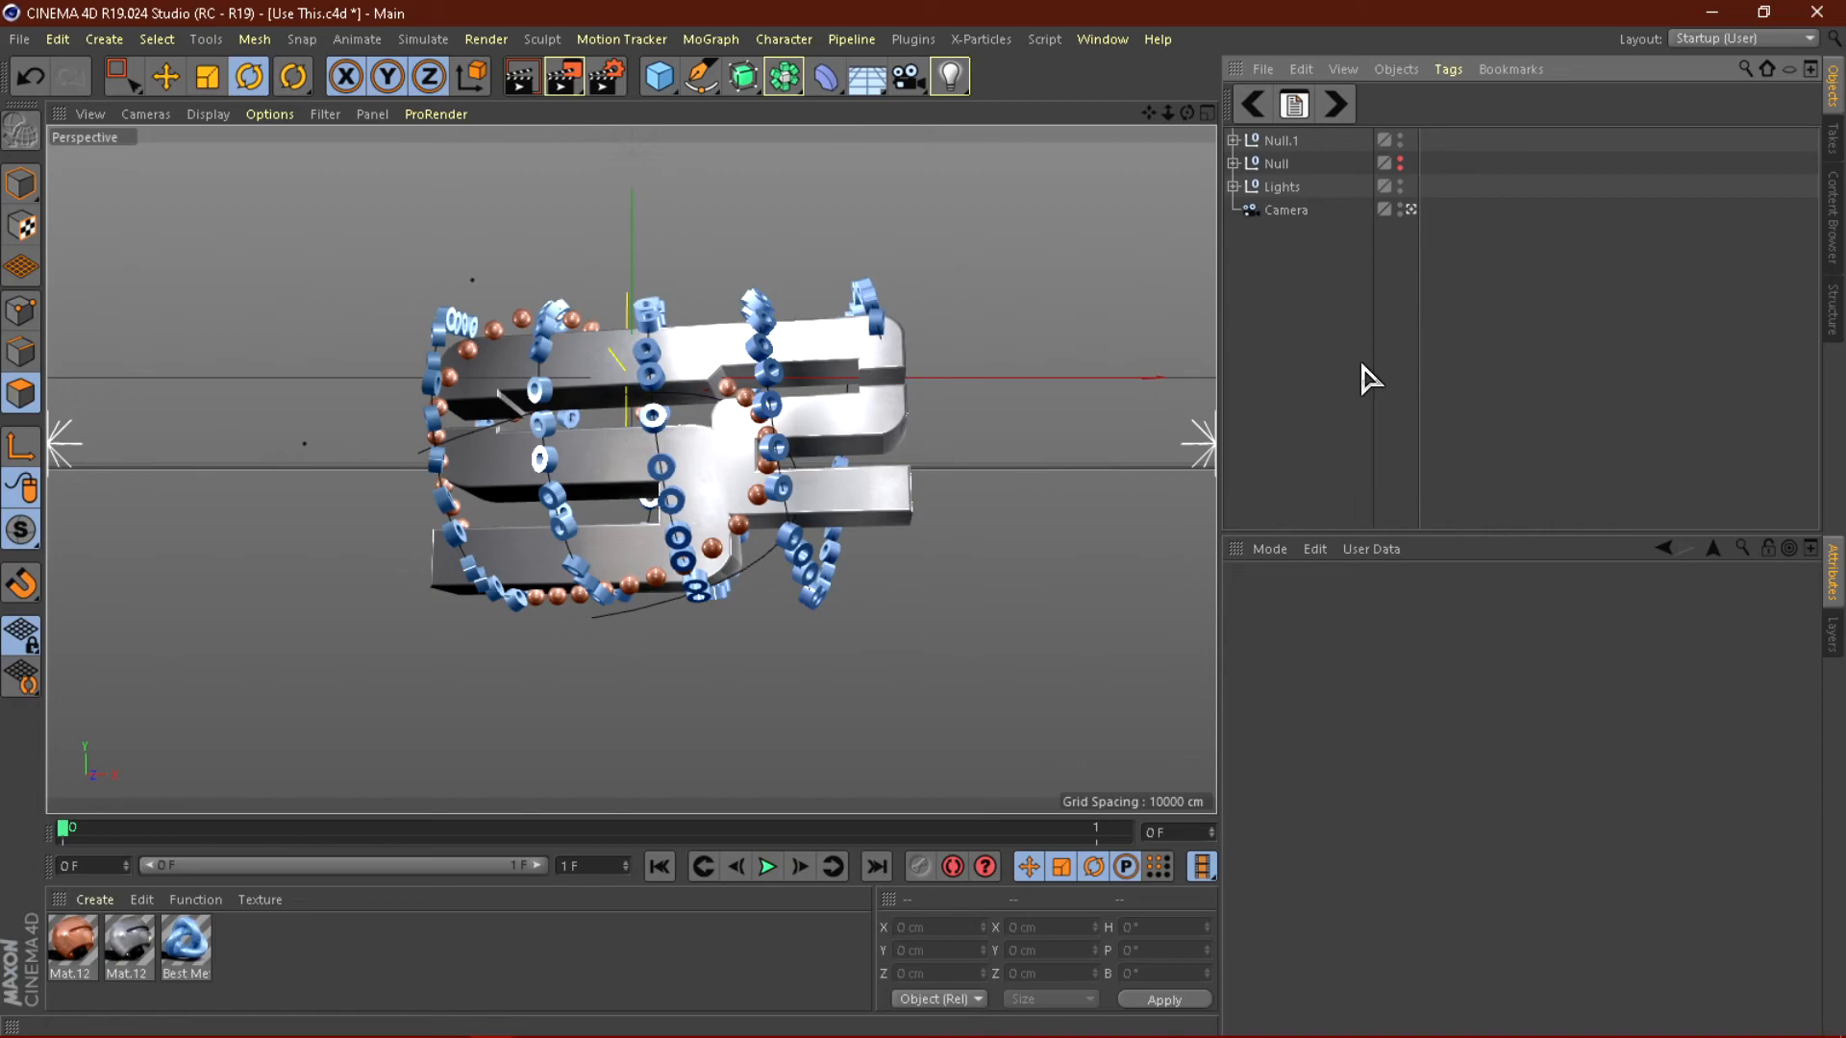